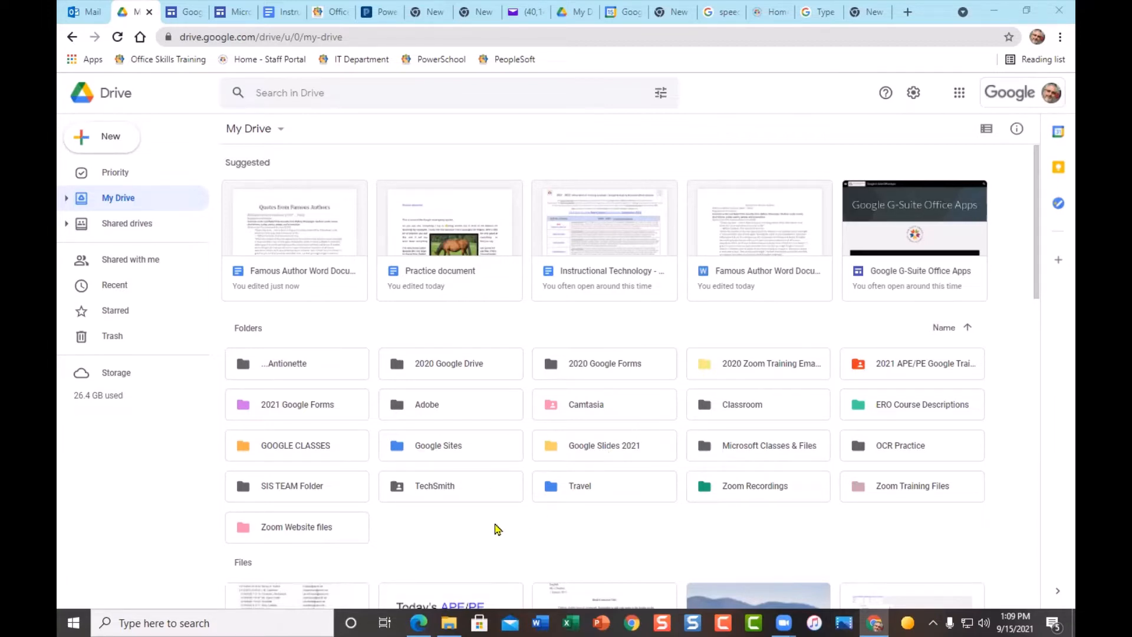
# - Create a folder named '....Today's folder' in My Drive
pyautogui.rightClick(428, 521)
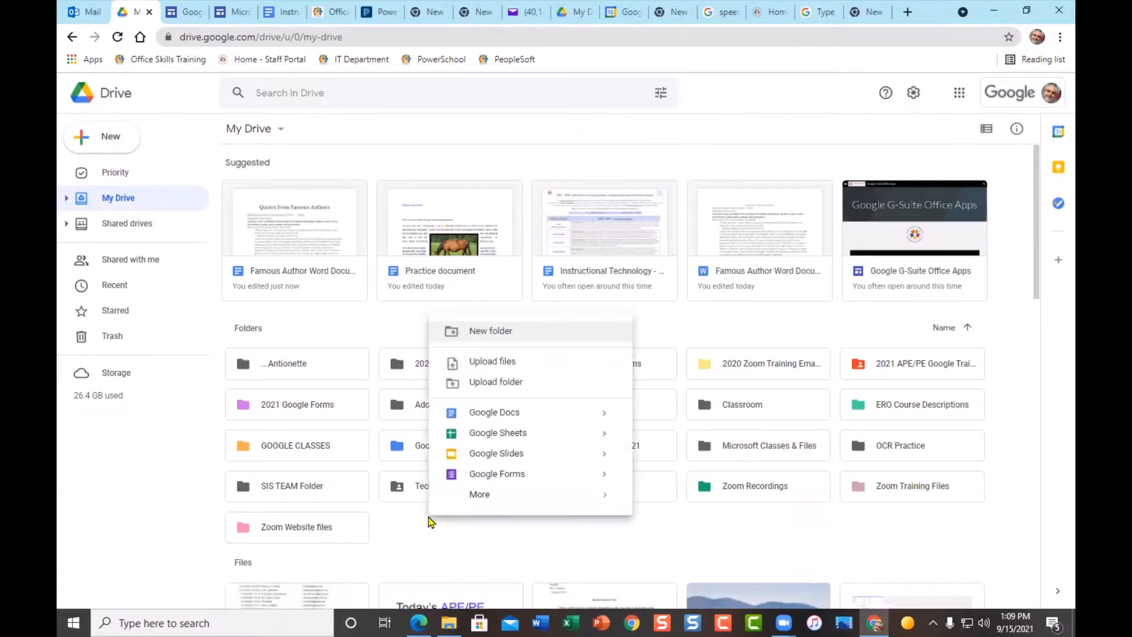
pyautogui.click(498, 331)
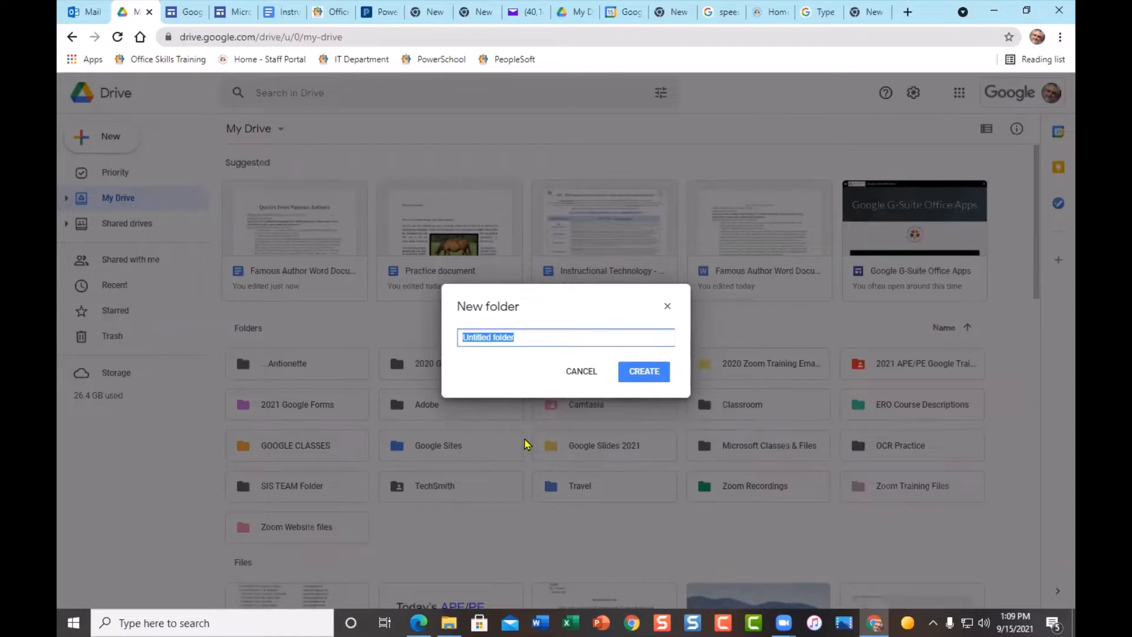
pyautogui.write("..Today's")
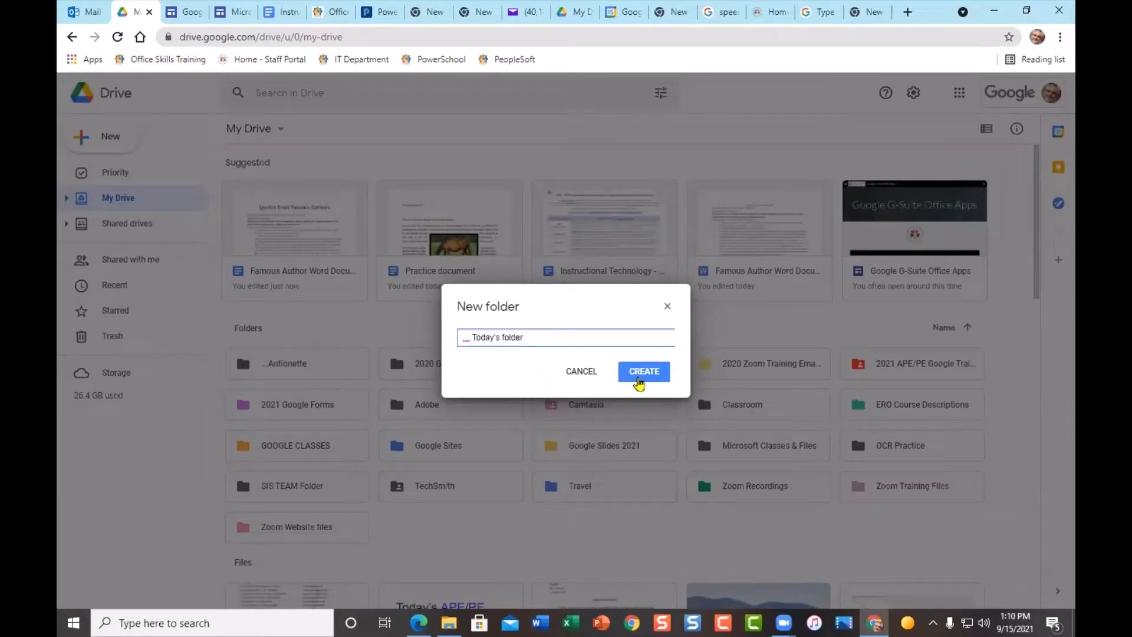
pyautogui.click(639, 382)
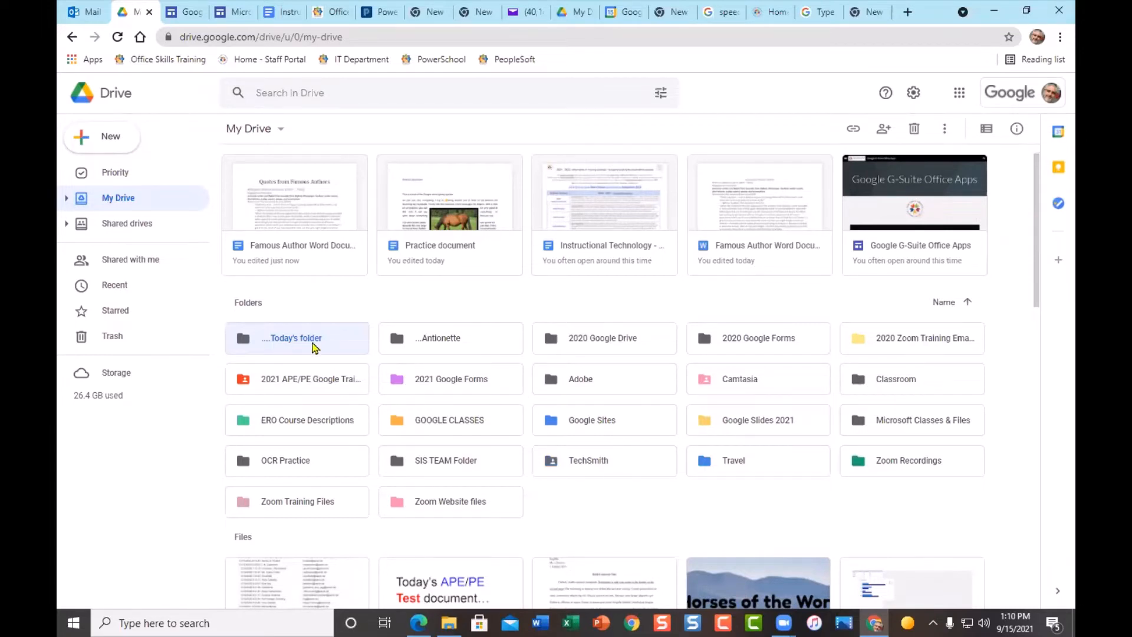
# - Color '....Today's folder' red, then open it to confirm it is empty
pyautogui.rightClick(314, 347)
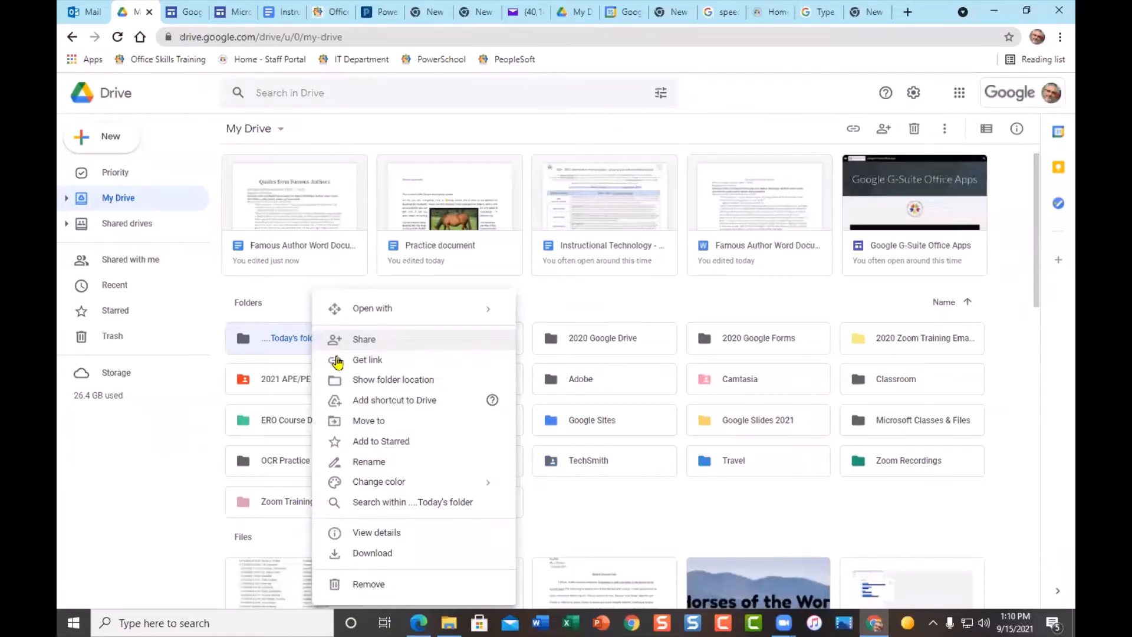
pyautogui.moveTo(405, 481)
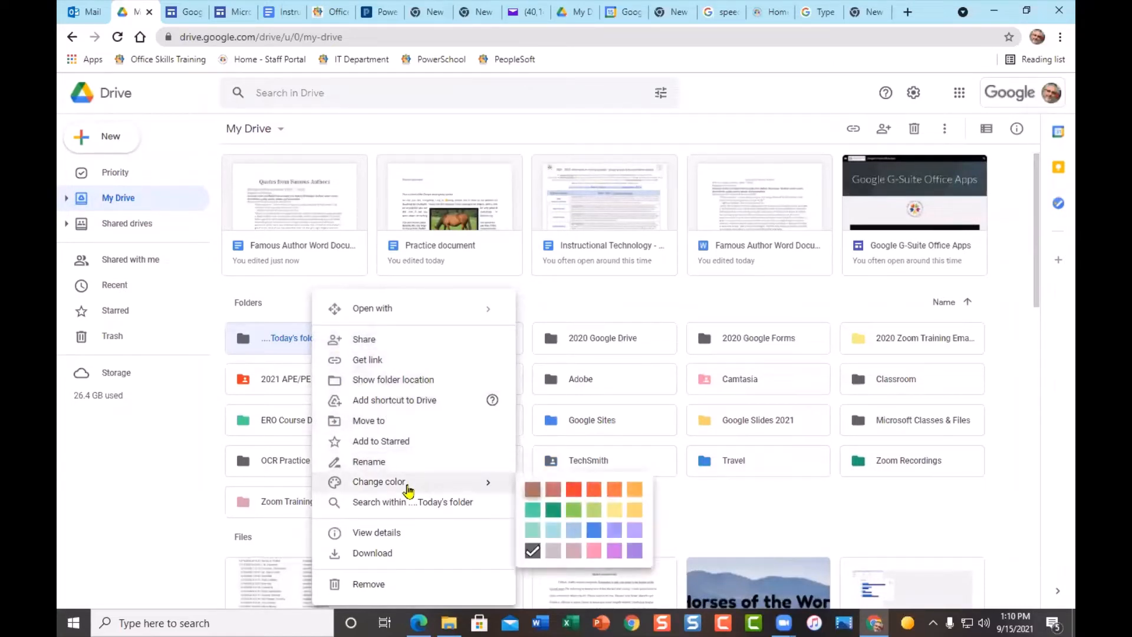
pyautogui.click(573, 489)
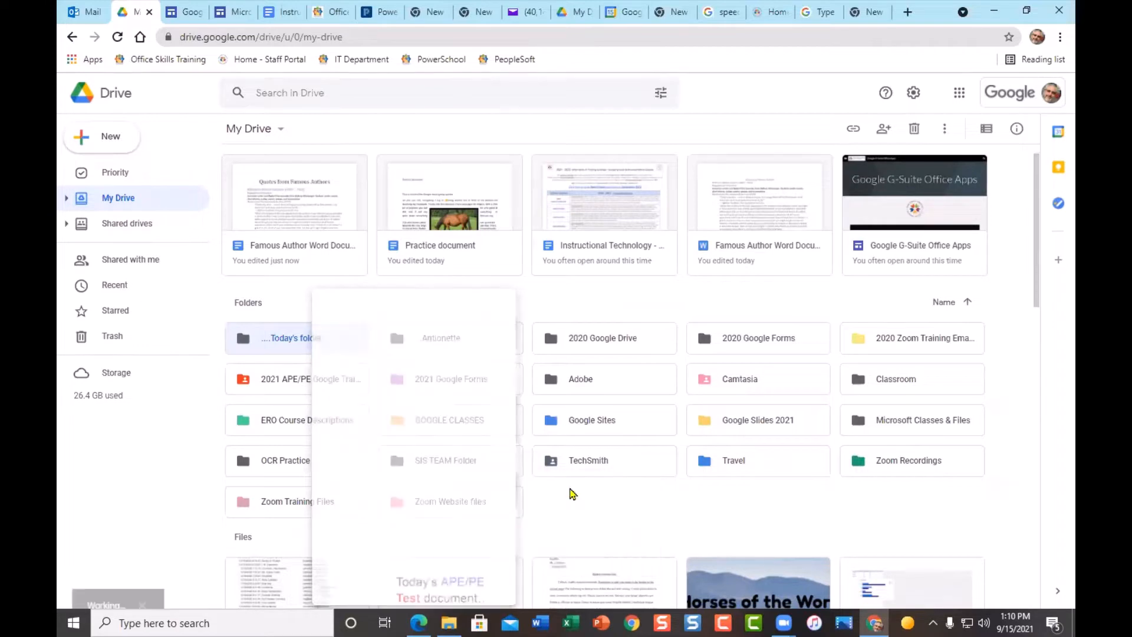
pyautogui.click(603, 501)
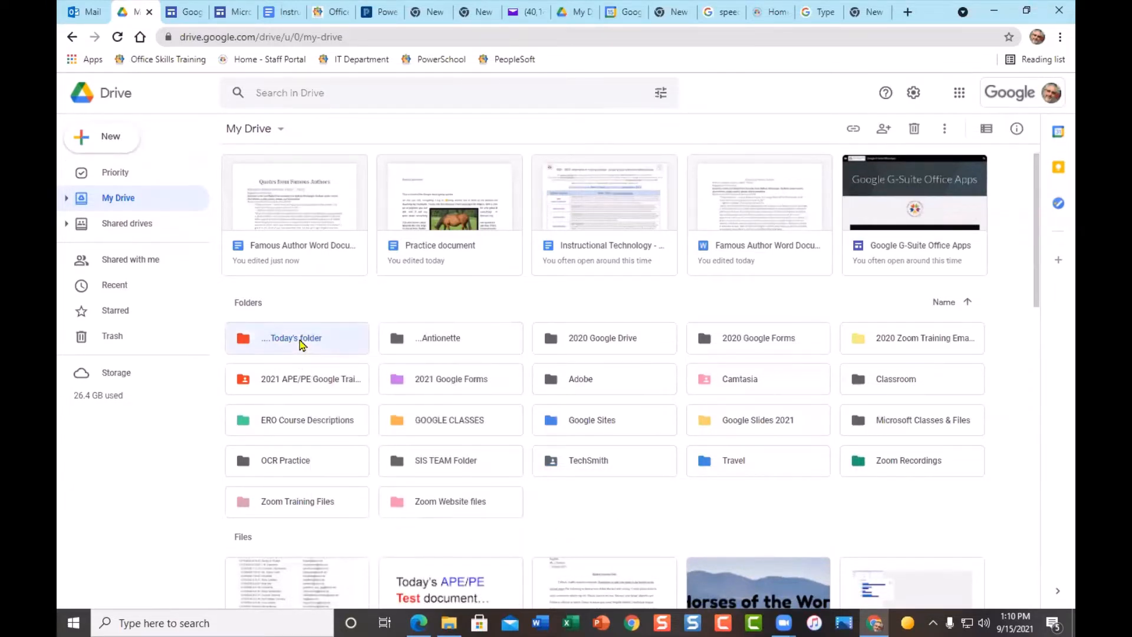
pyautogui.doubleClick(299, 344)
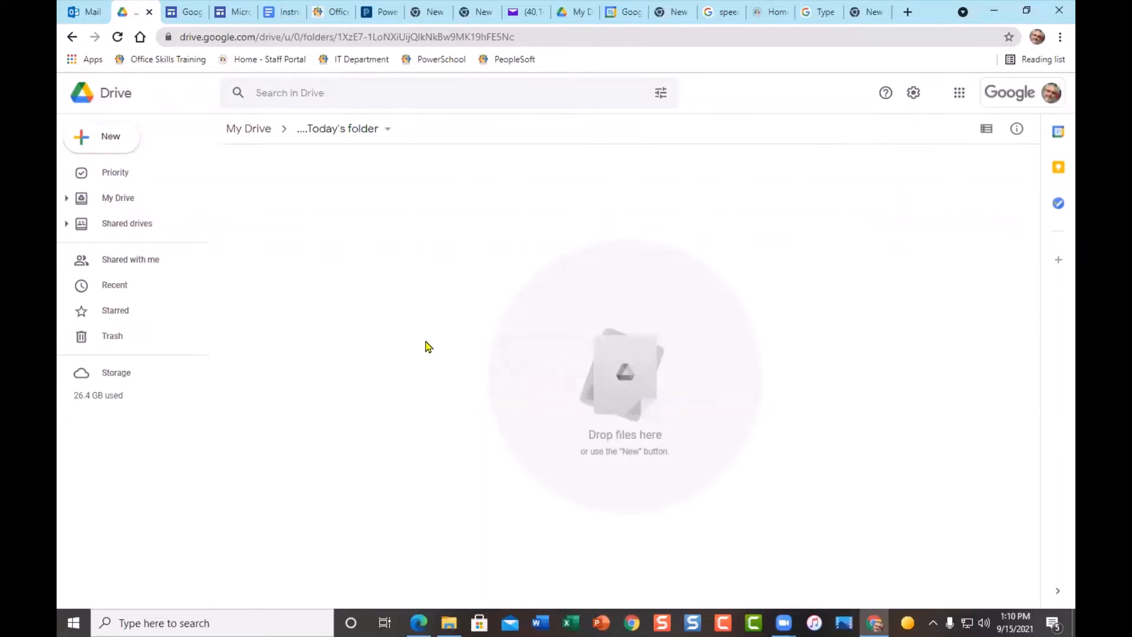
# - Create a blank Google Docs document, titled 'Untitled document', inside '....Today's folder'
pyautogui.click(118, 138)
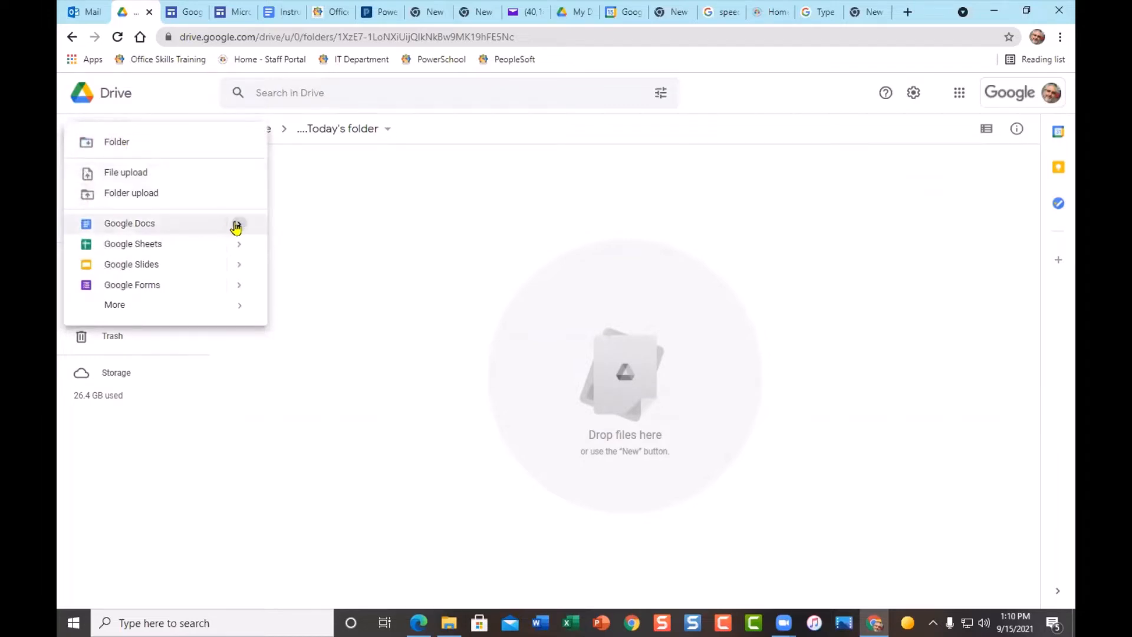
pyautogui.moveTo(238, 225)
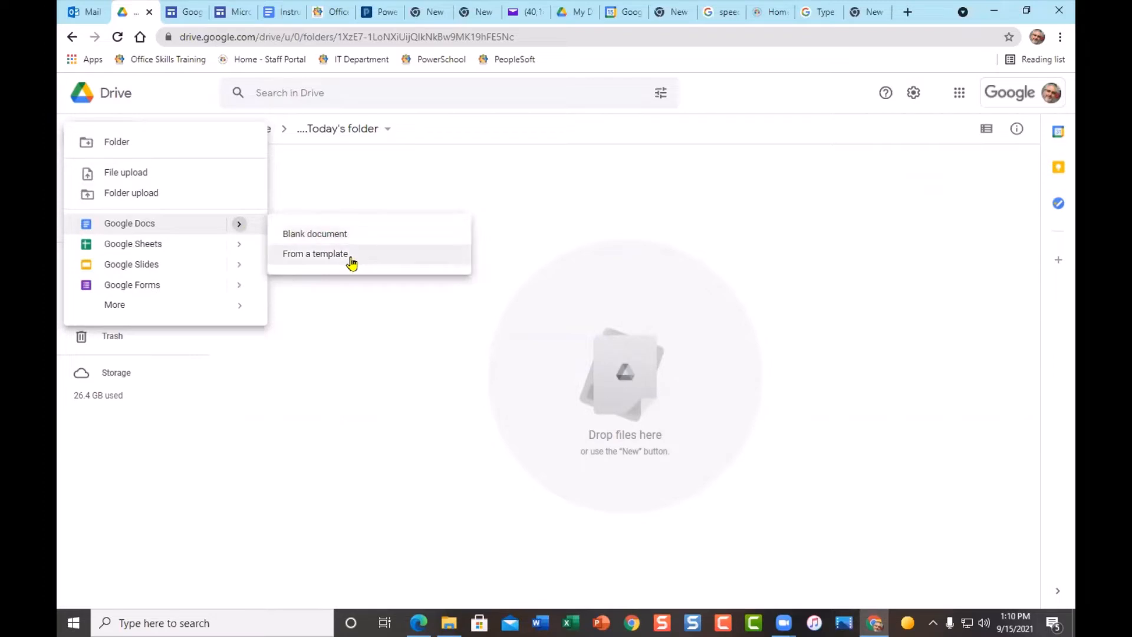
pyautogui.rightClick(538, 308)
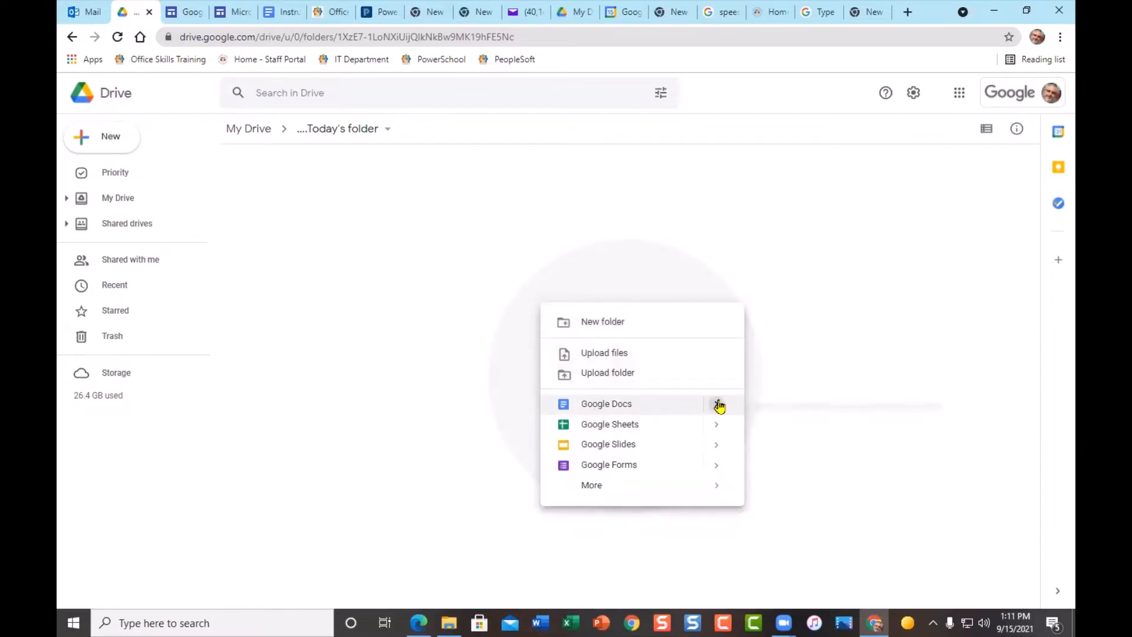
pyautogui.moveTo(716, 404)
pyautogui.click(772, 415)
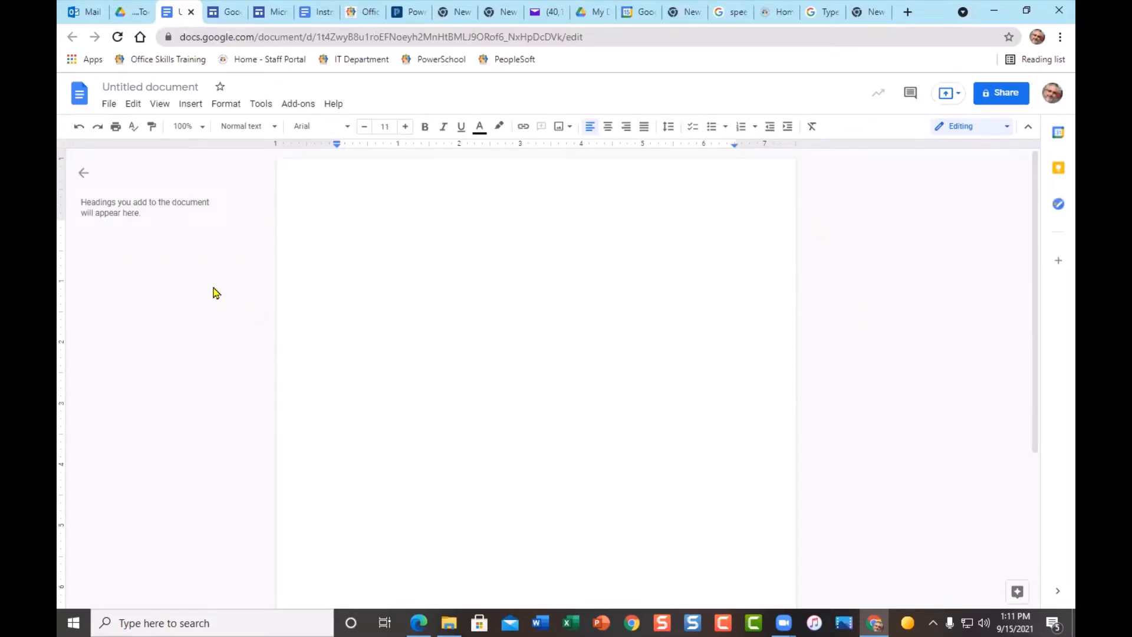
# - Hide the document outline panel and zoom the blank page to 125%
pyautogui.click(83, 174)
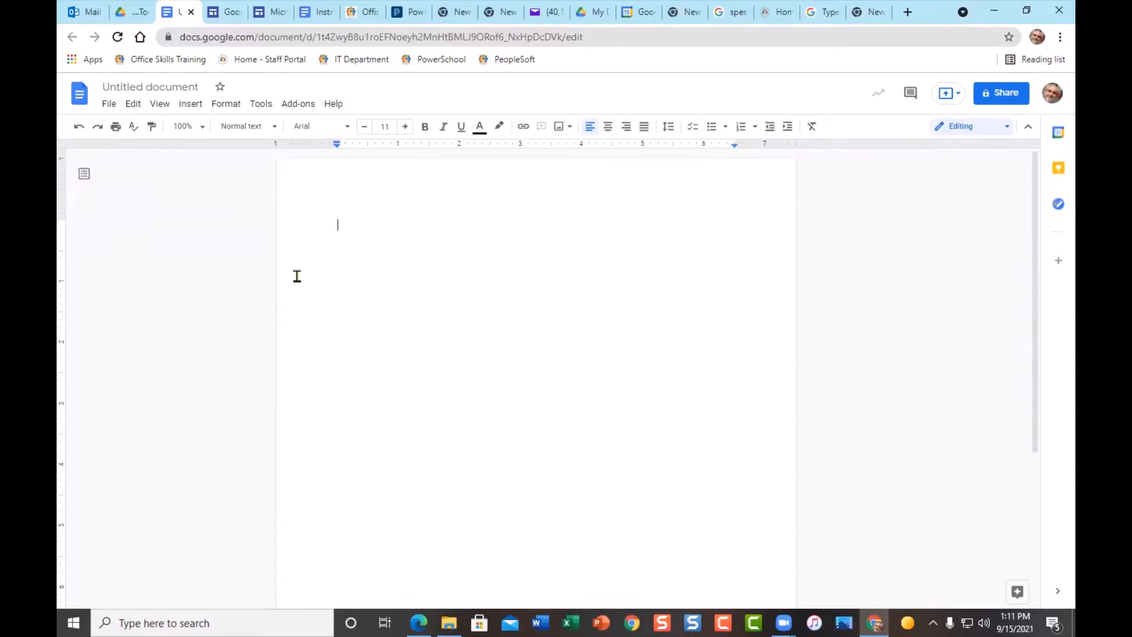
pyautogui.click(202, 127)
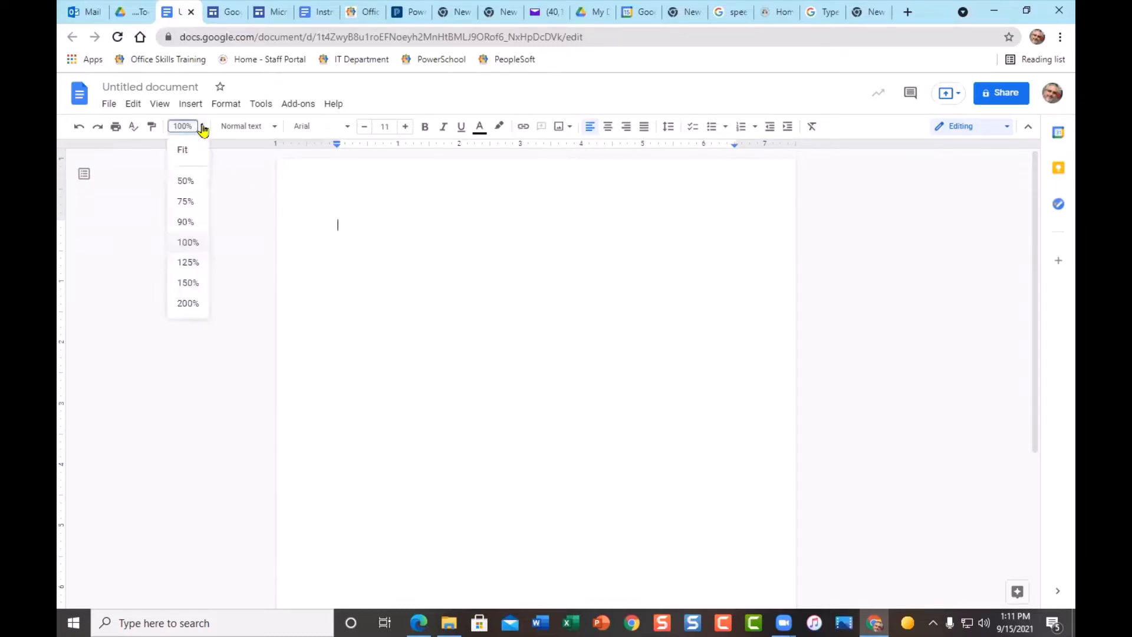
pyautogui.click(188, 263)
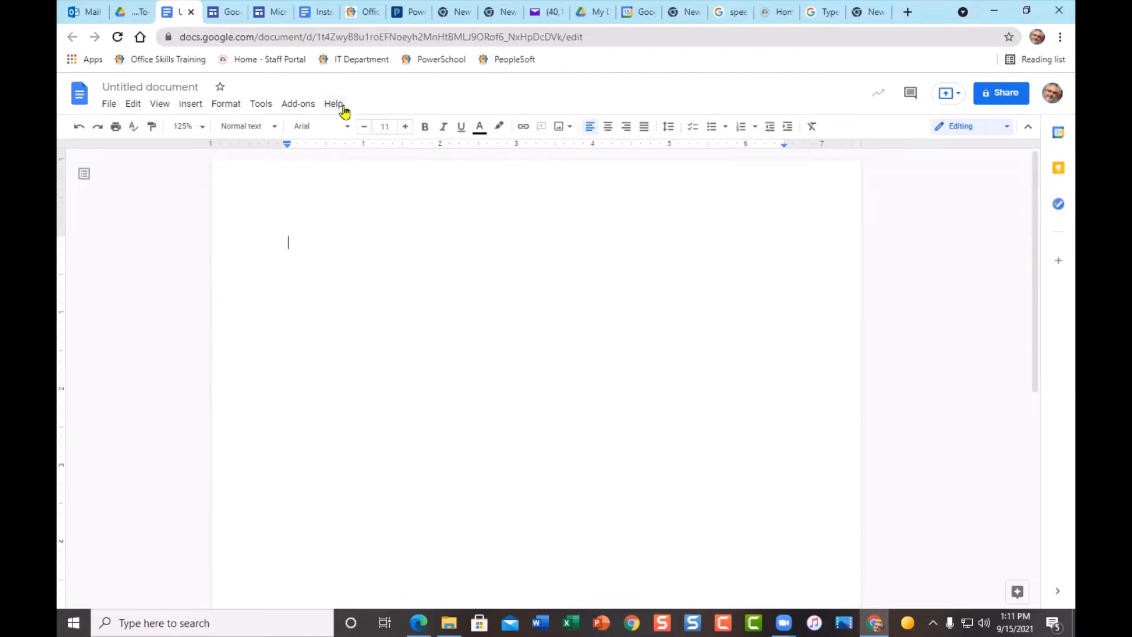
# - Browse the File, Tools and Add-ons menus, then return to the page
pyautogui.click(110, 106)
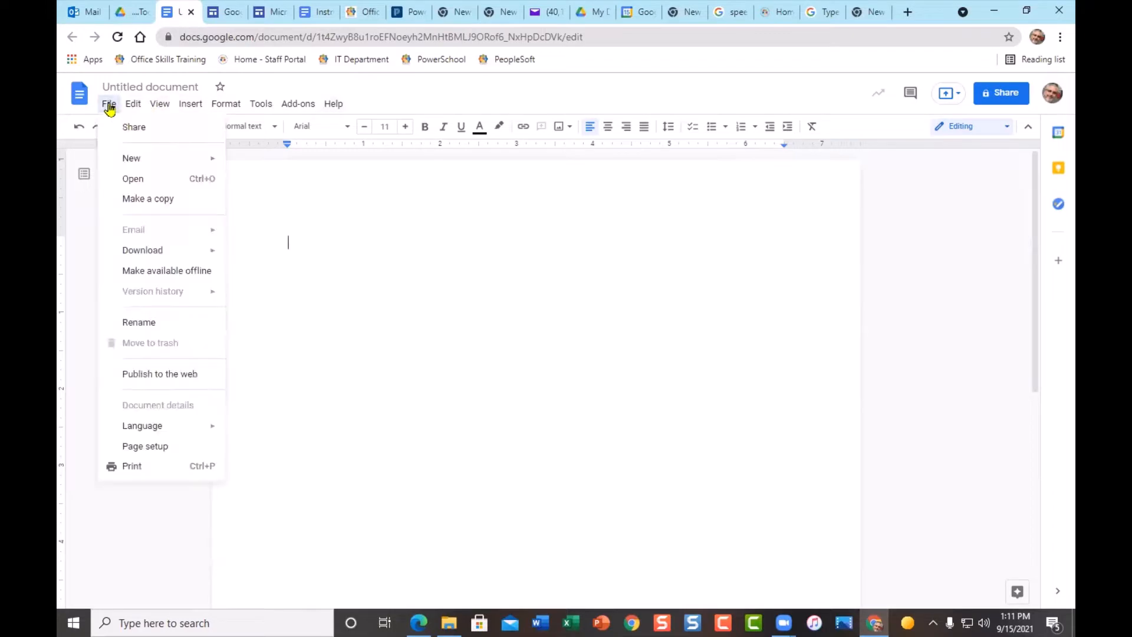
pyautogui.moveTo(172, 106)
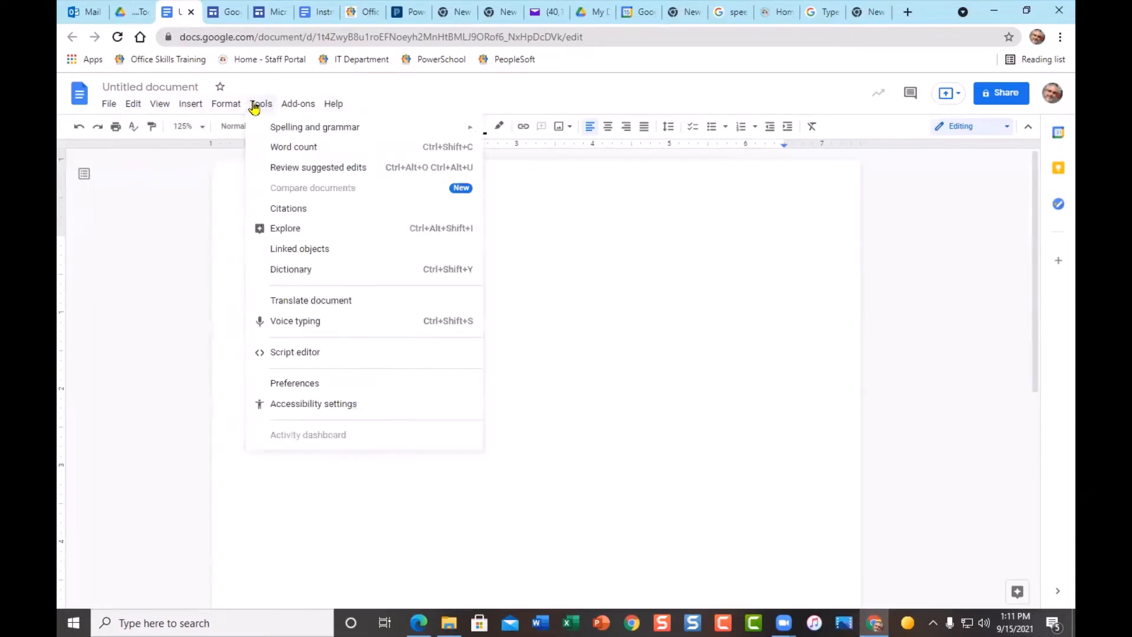
pyautogui.moveTo(328, 108)
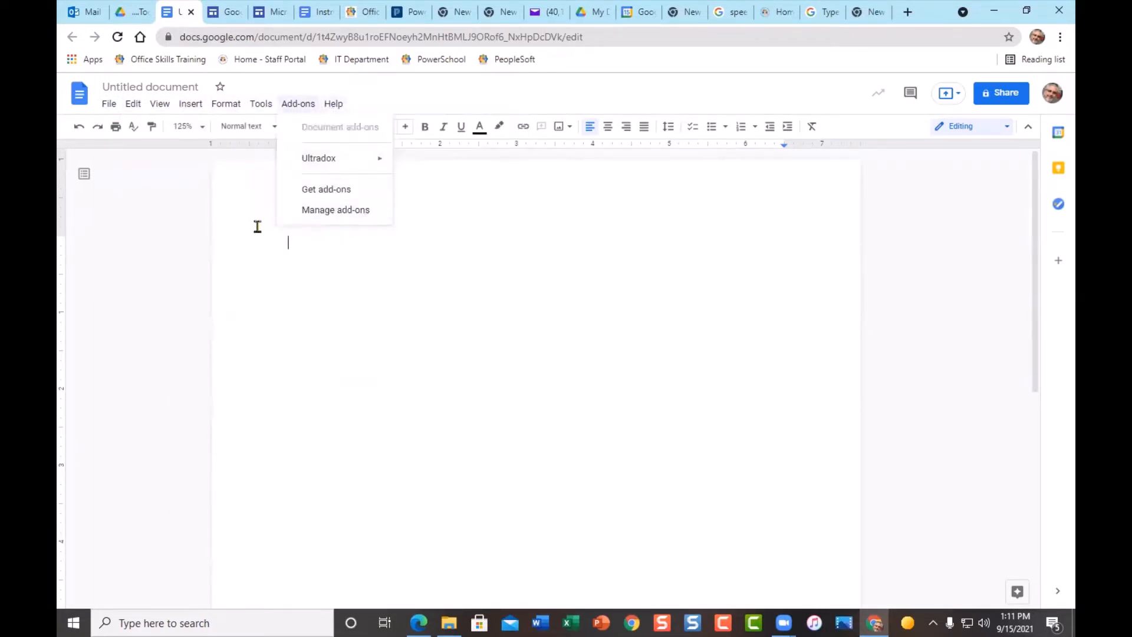
pyautogui.click(321, 308)
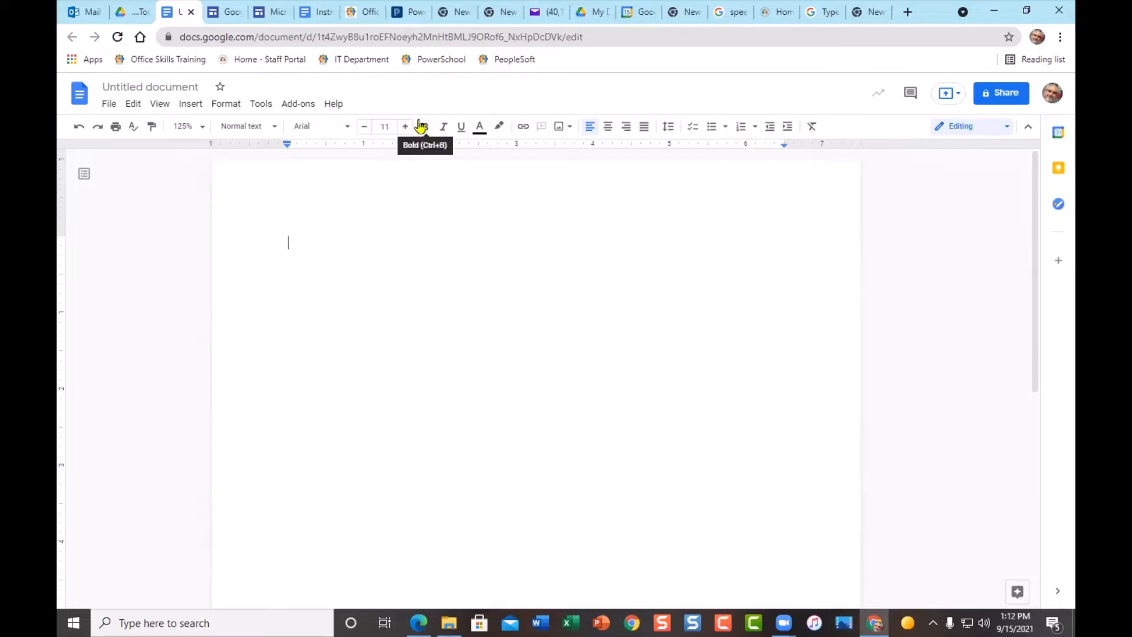
pyautogui.click(110, 108)
pyautogui.moveTo(136, 111)
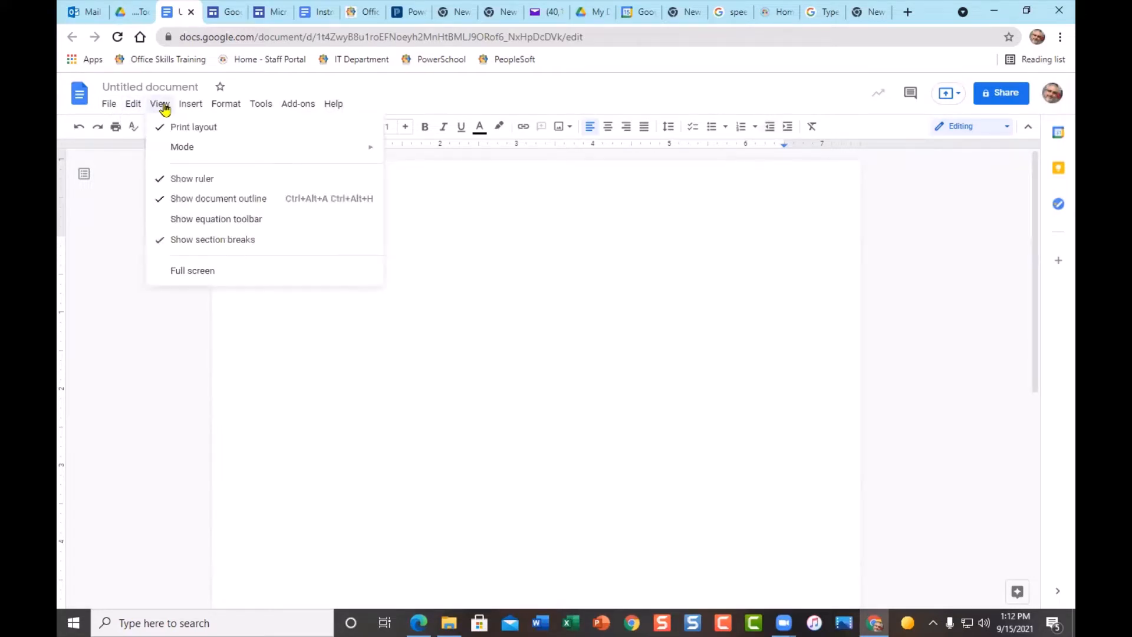
pyautogui.moveTo(193, 109)
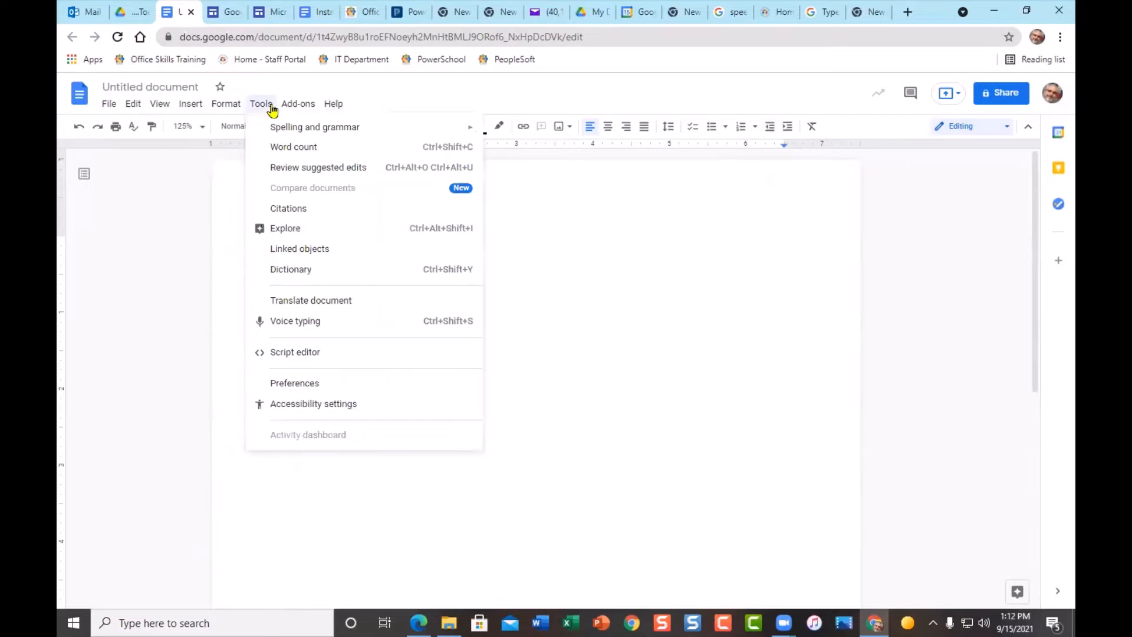
pyautogui.moveTo(293, 110)
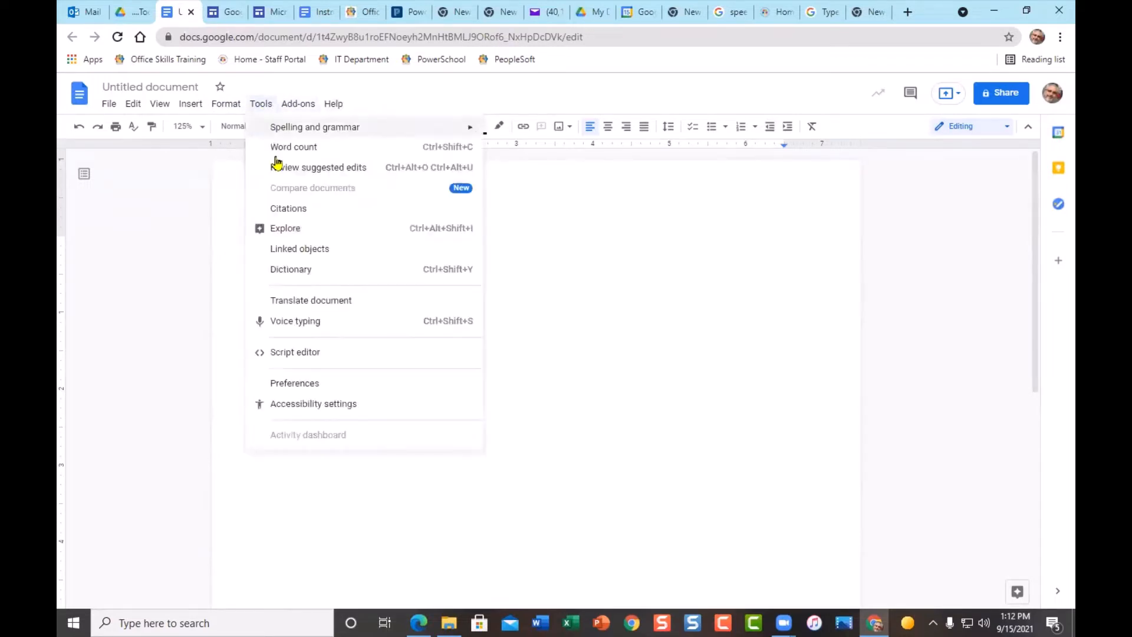
pyautogui.click(520, 230)
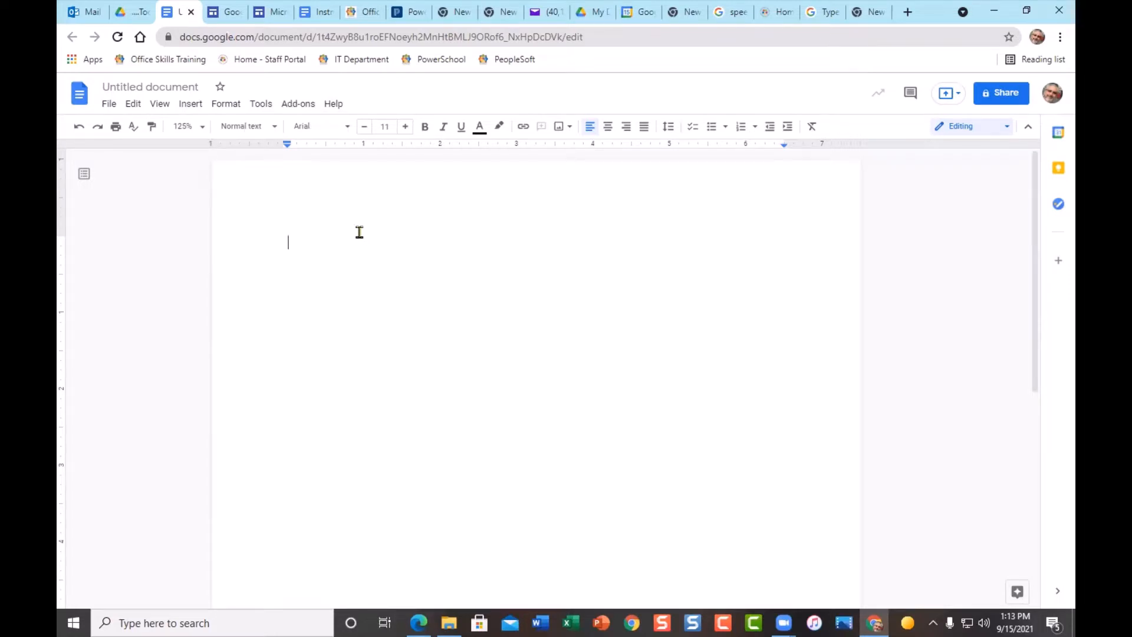
pyautogui.click(80, 98)
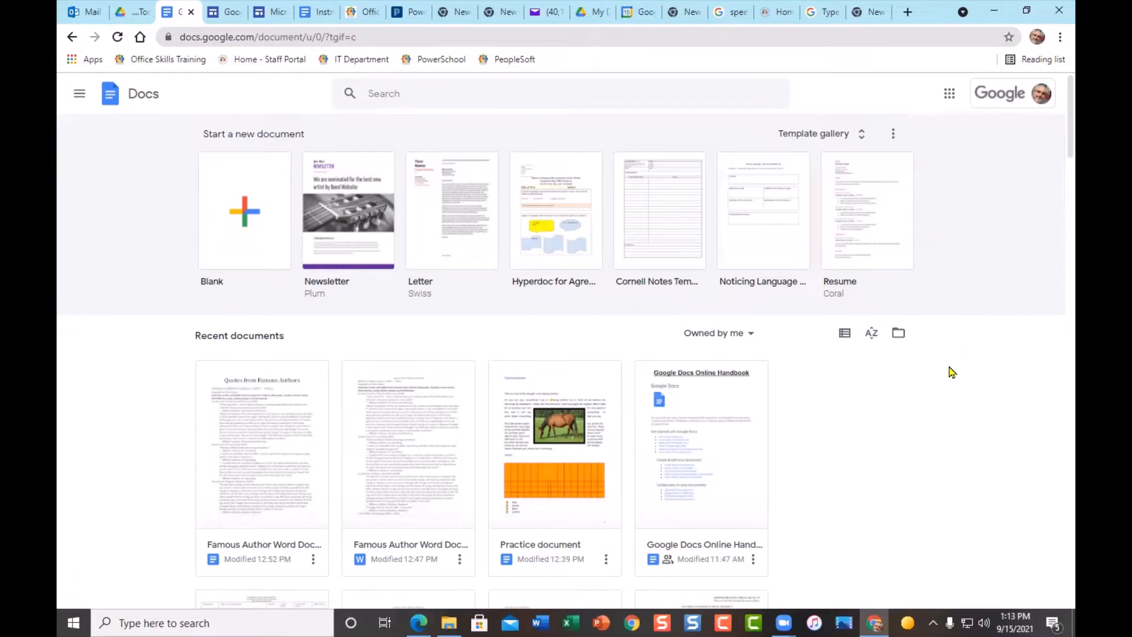
pyautogui.click(757, 337)
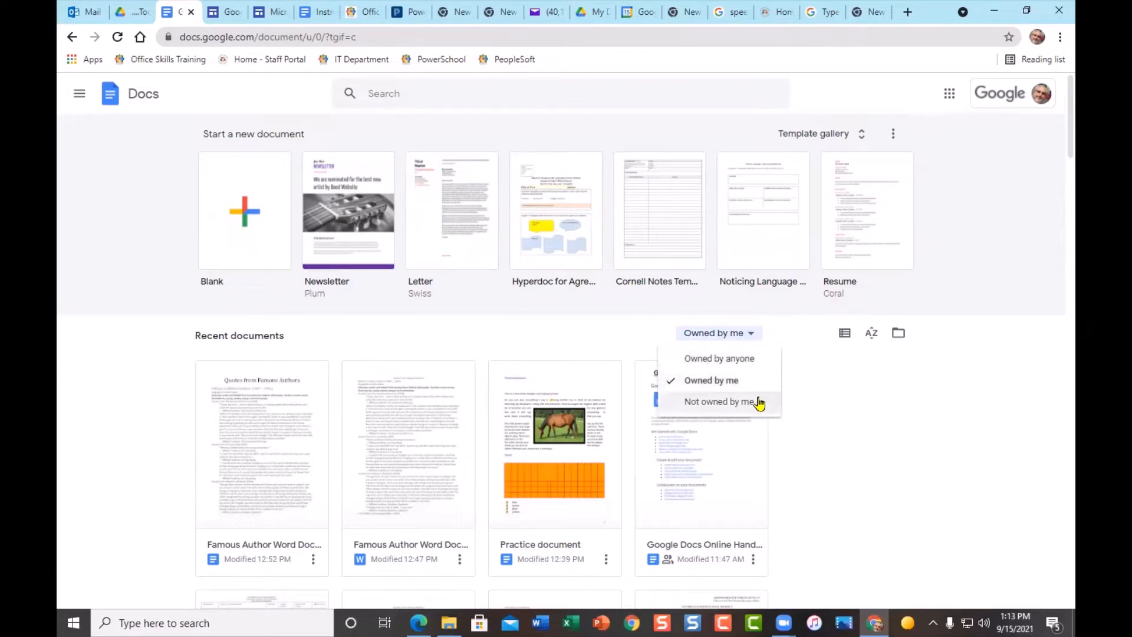
pyautogui.click(809, 370)
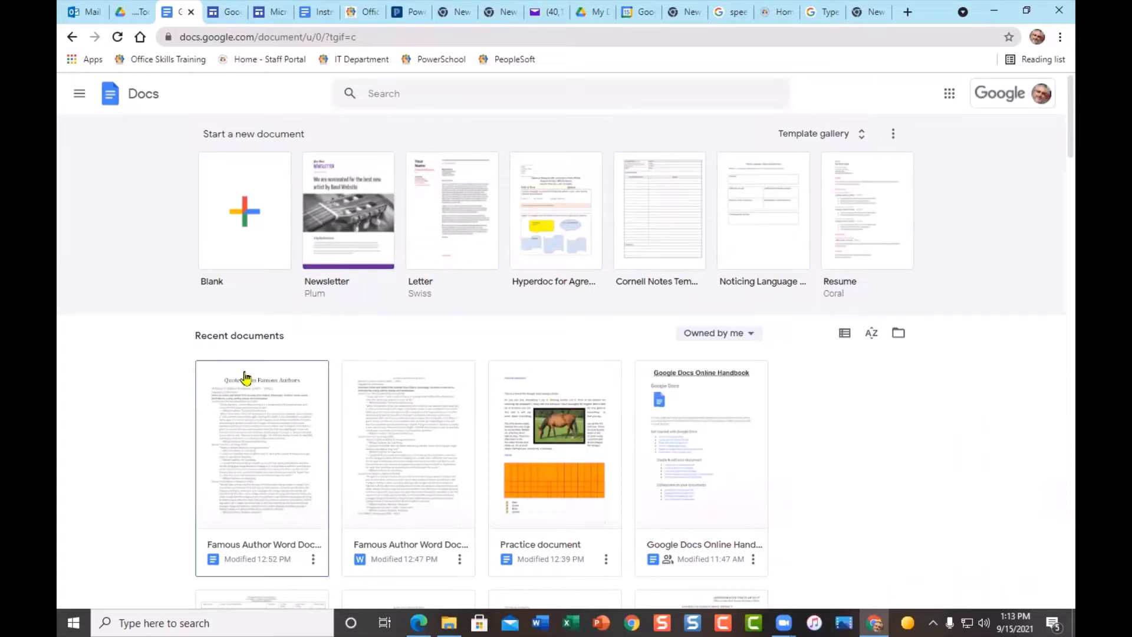
pyautogui.scroll(-2, 306, 475)
pyautogui.scroll(-7, 593, 331)
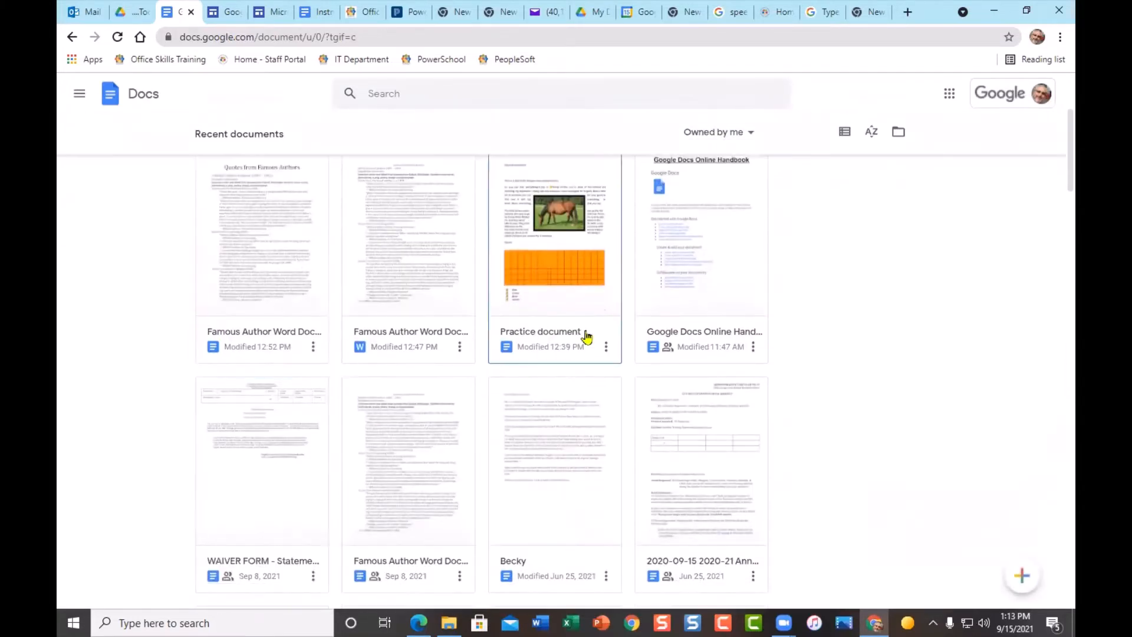
pyautogui.scroll(-7, 597, 336)
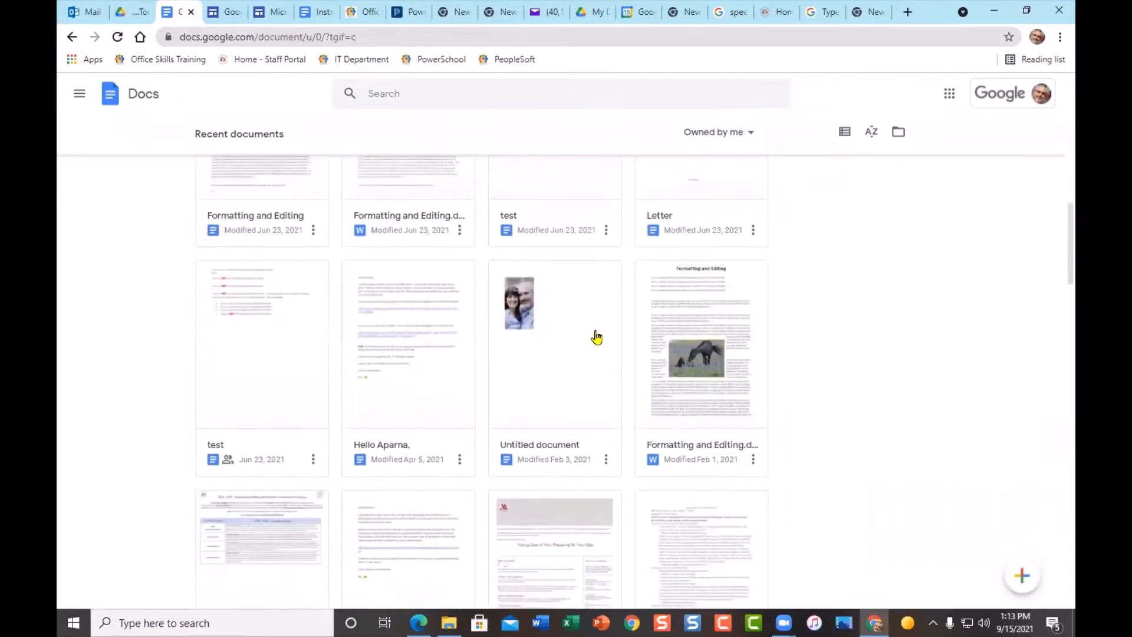
pyautogui.scroll(5, 557, 405)
pyautogui.scroll(3, 557, 407)
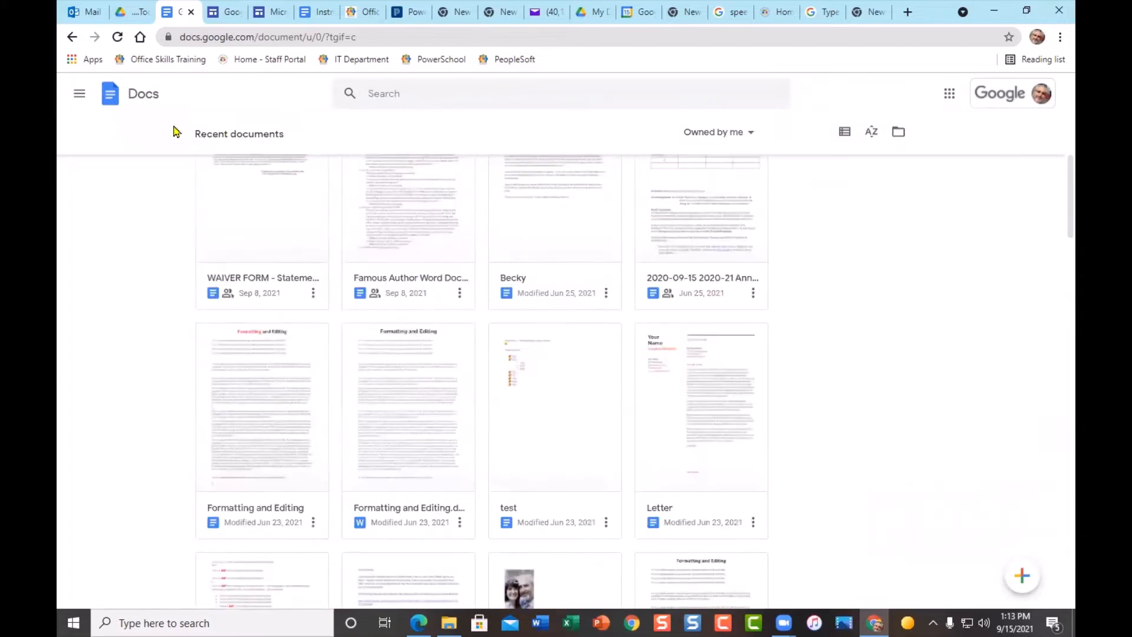
pyautogui.scroll(8, 561, 370)
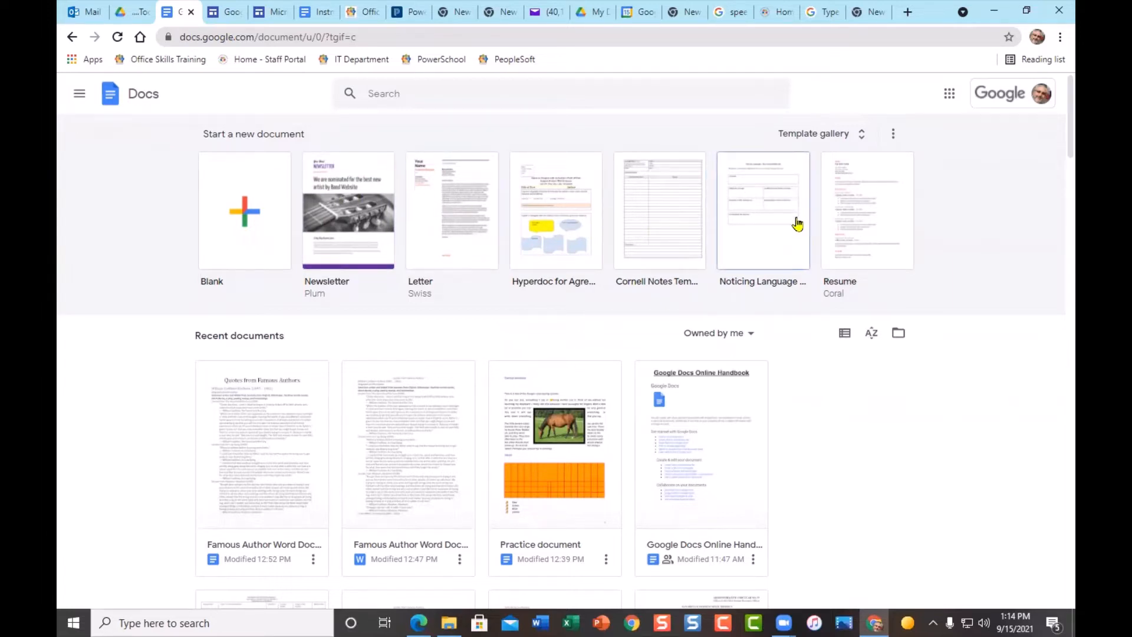
# - From the template gallery, create a document using the Education 'Report (Luxe)' template
pyautogui.click(821, 138)
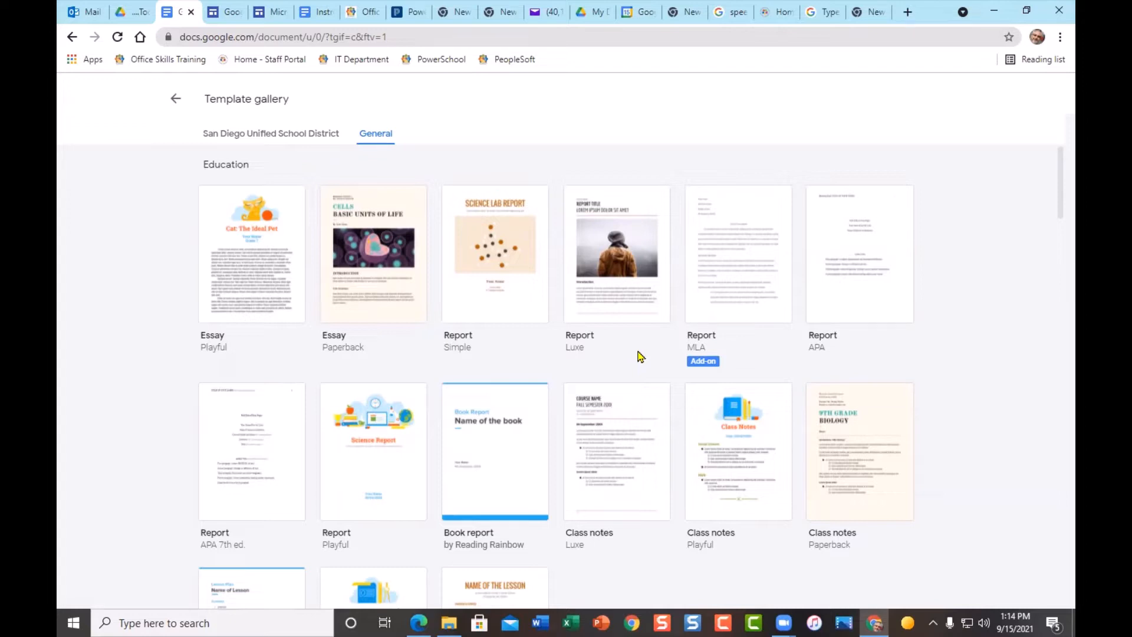
pyautogui.scroll(-3, 641, 357)
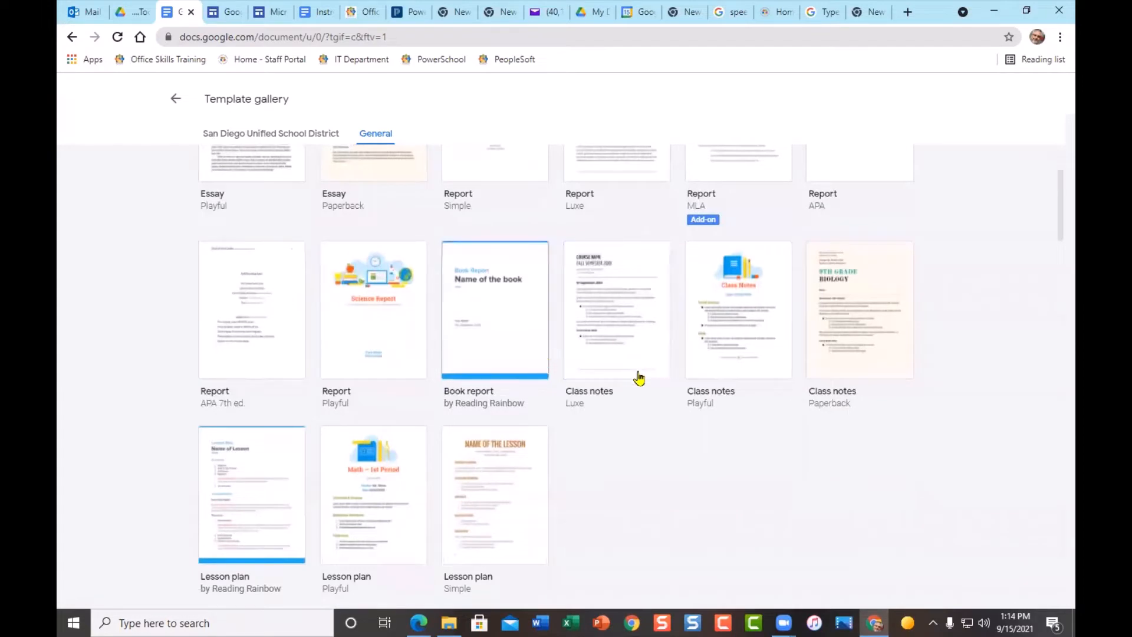
pyautogui.scroll(-1, 643, 383)
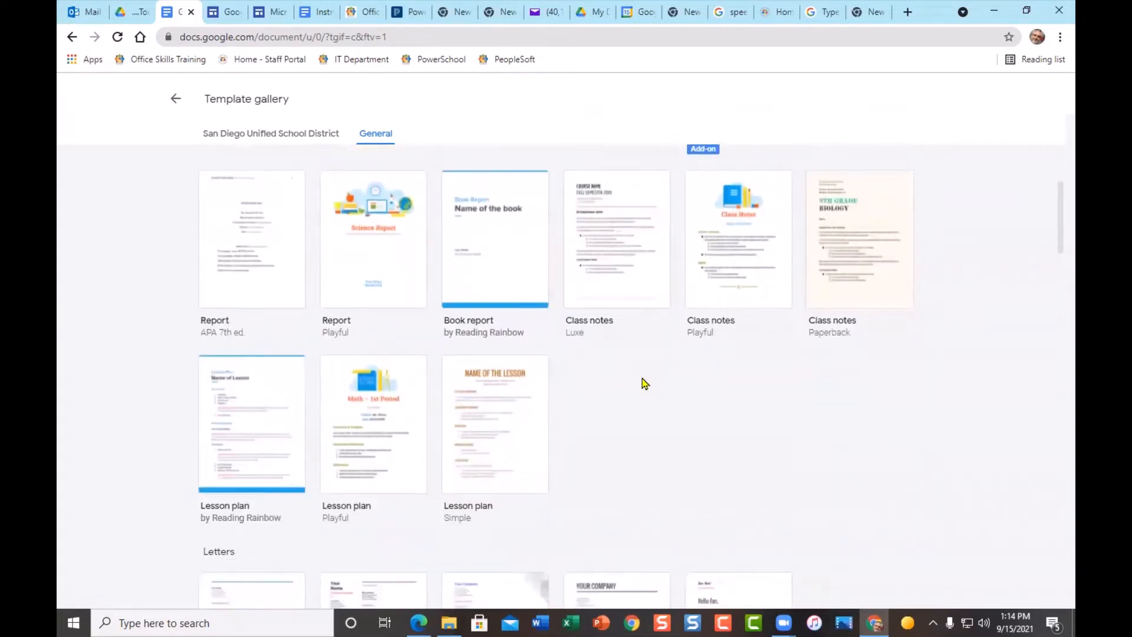
pyautogui.scroll(3, 644, 383)
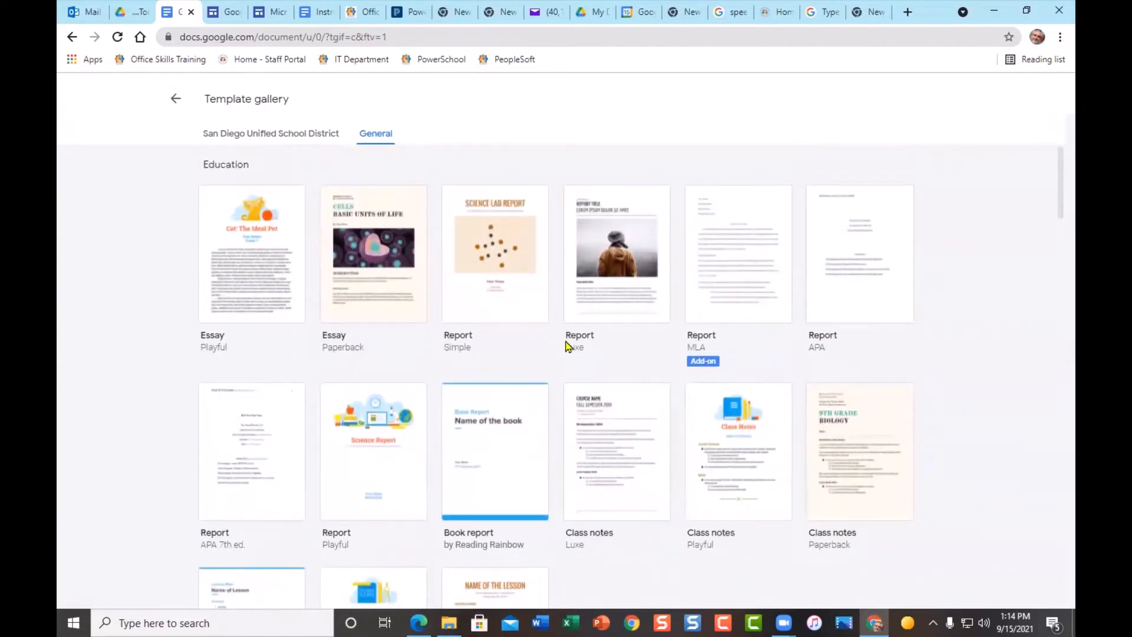
pyautogui.click(631, 287)
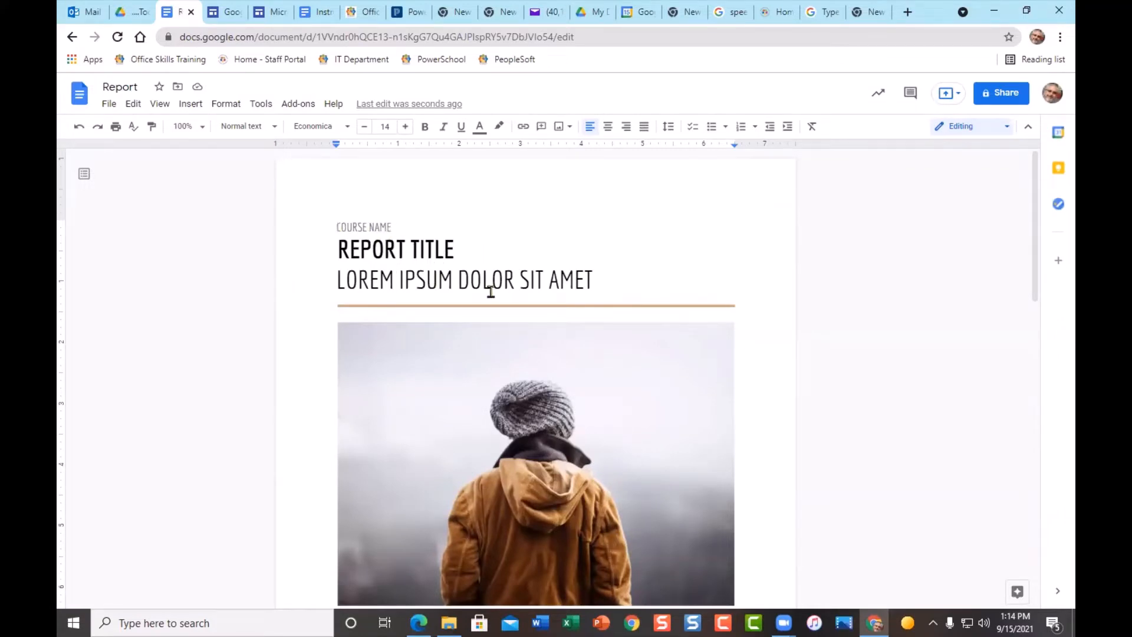
pyautogui.scroll(-2, 560, 351)
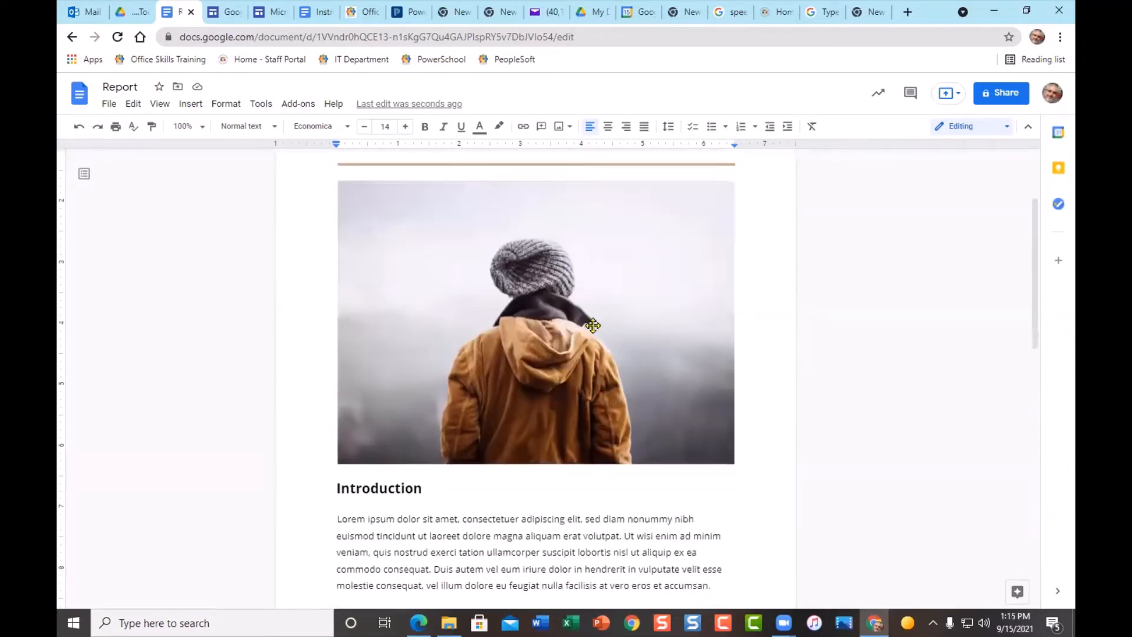
pyautogui.click(592, 326)
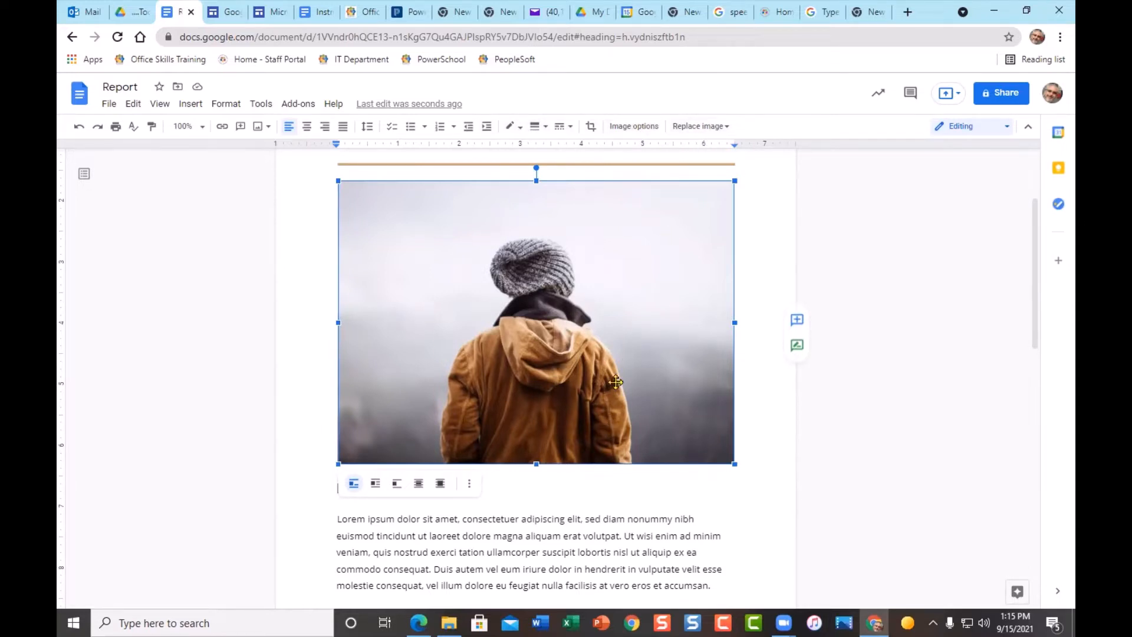
pyautogui.click(585, 536)
pyautogui.scroll(-2, 575, 536)
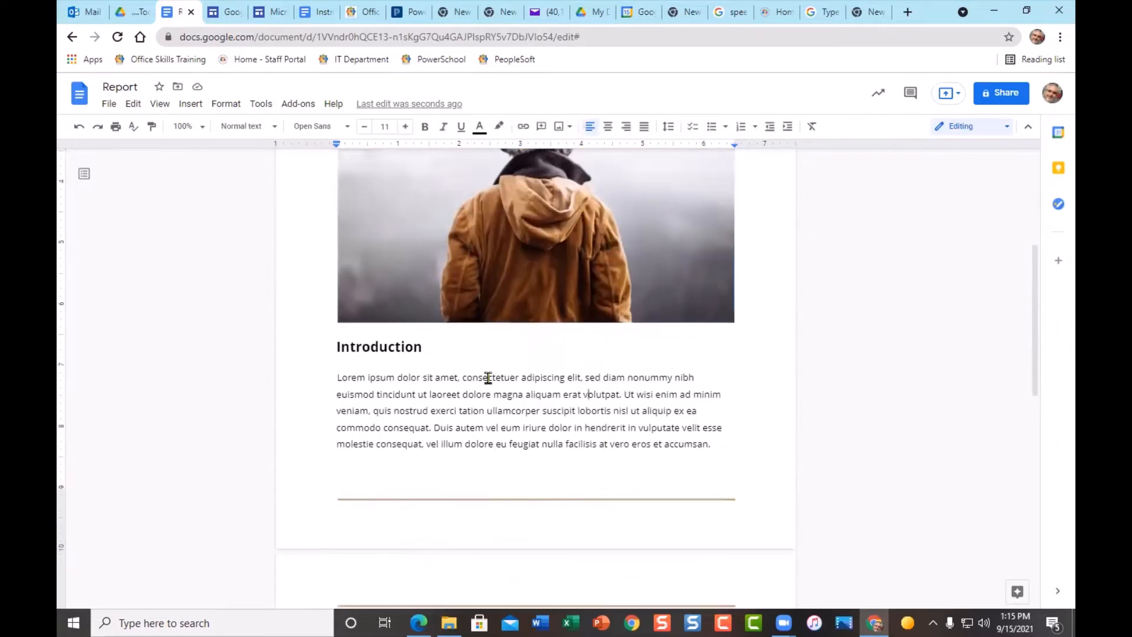
pyautogui.scroll(-3, 577, 451)
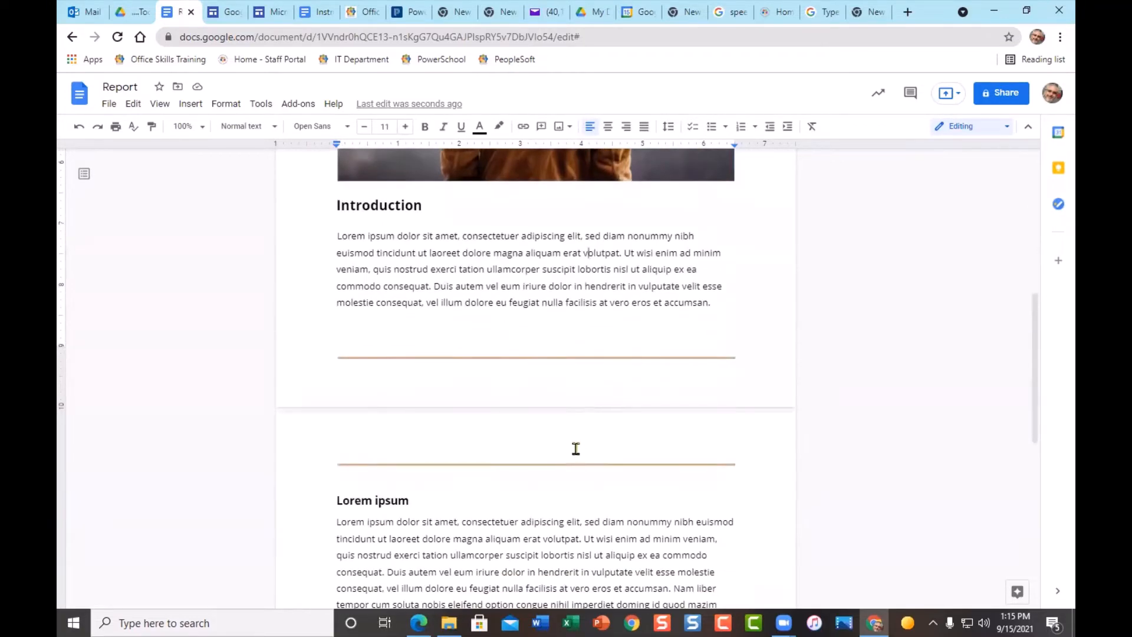
pyautogui.scroll(-2, 550, 475)
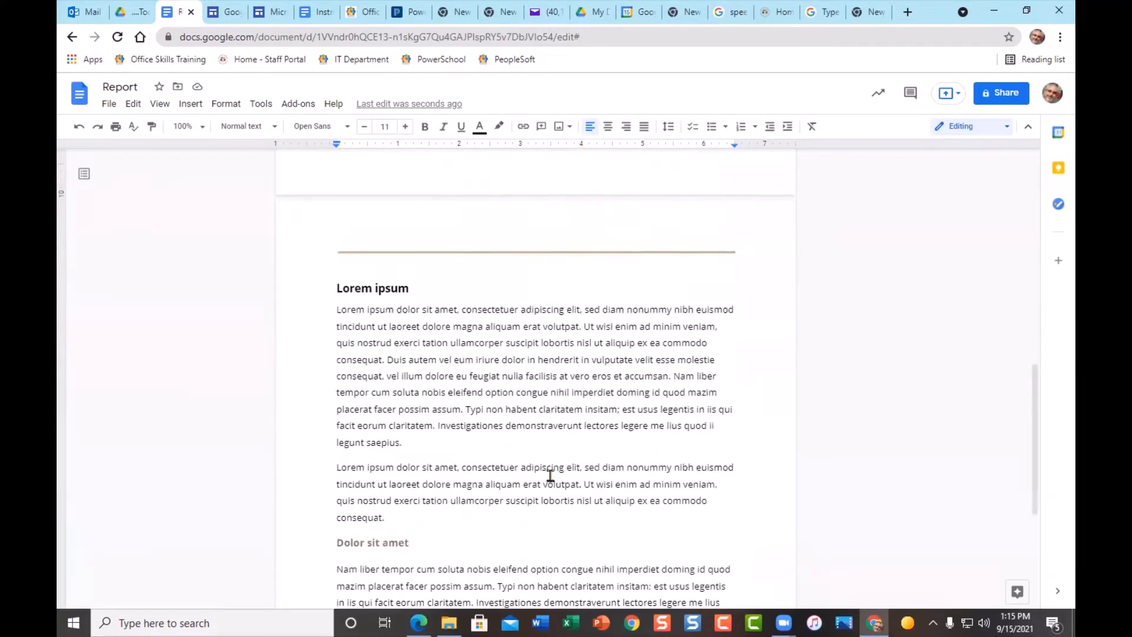
pyautogui.scroll(-4, 575, 459)
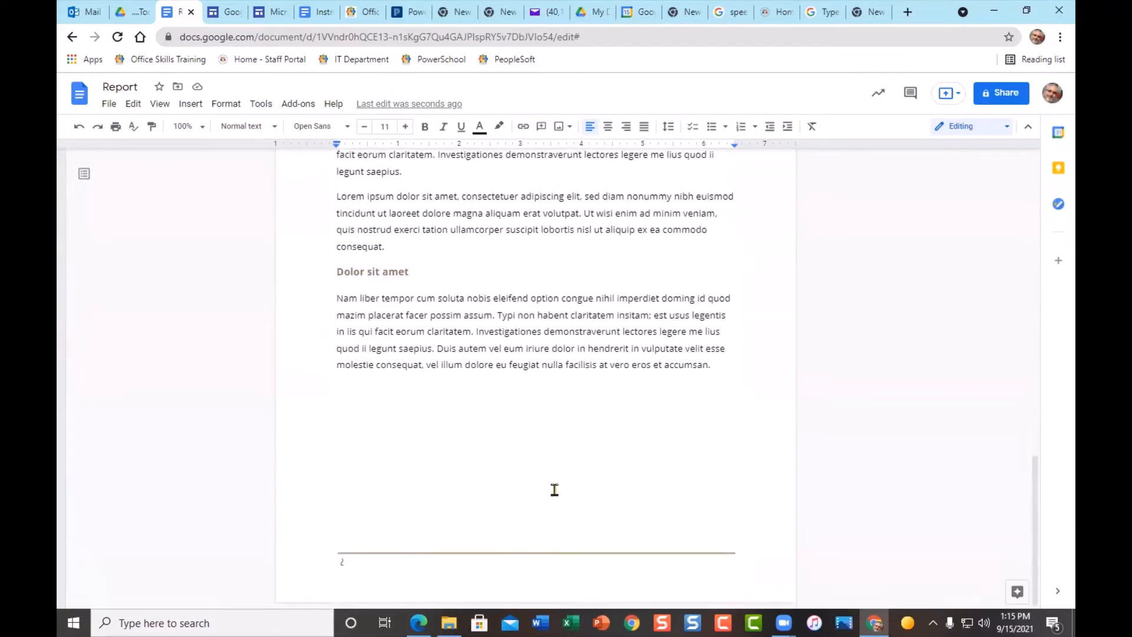
pyautogui.scroll(9, 500, 514)
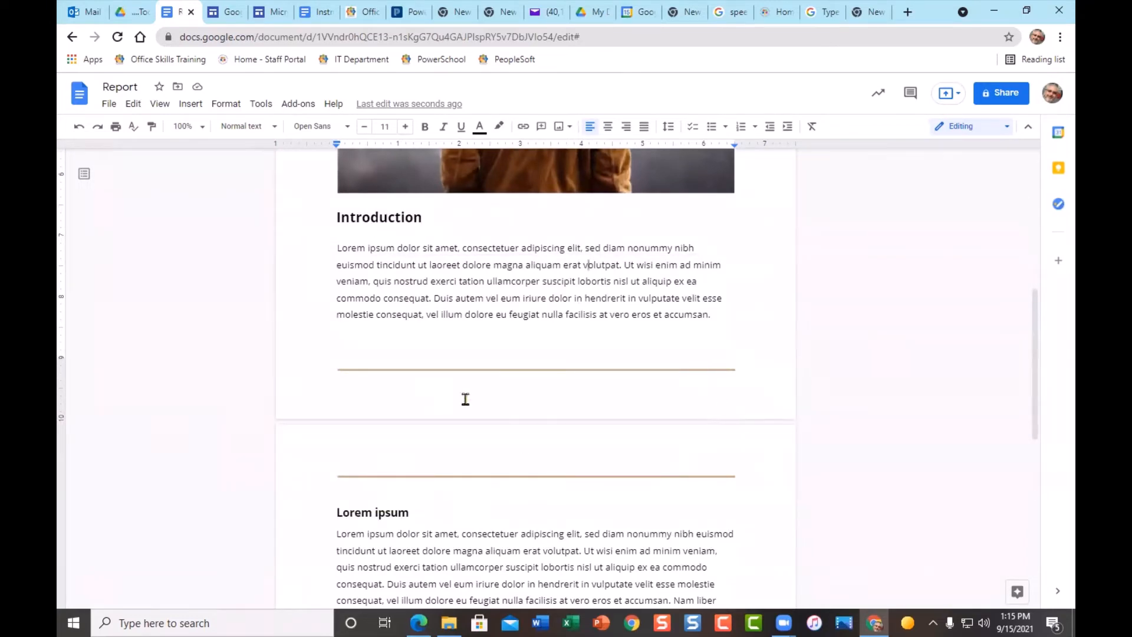
pyautogui.scroll(7, 580, 536)
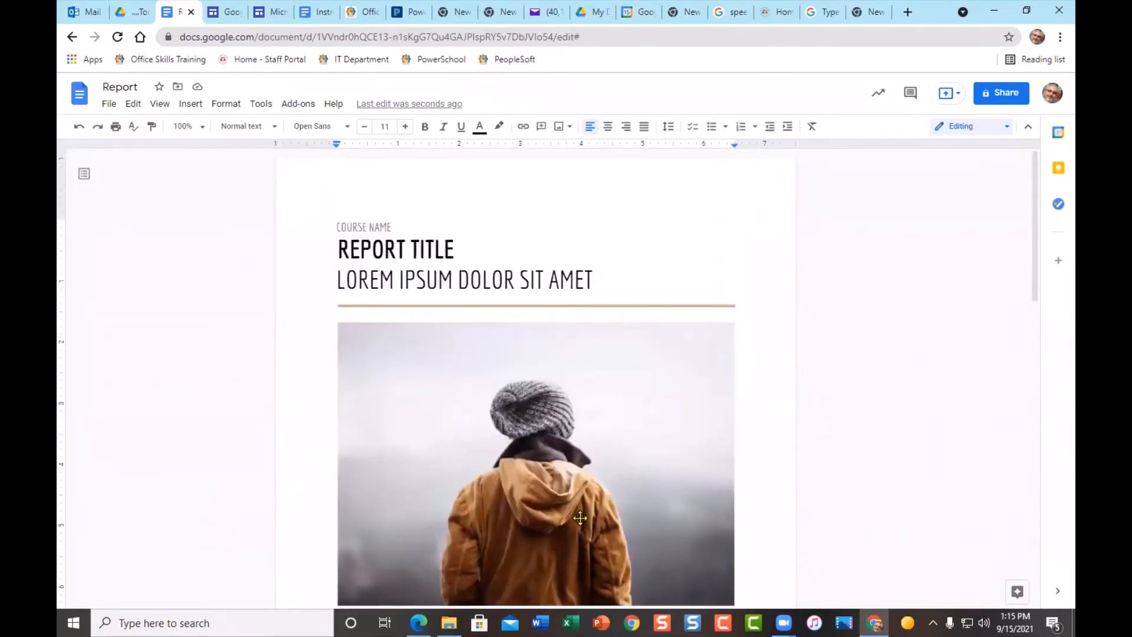
pyautogui.scroll(-3, 558, 462)
pyautogui.scroll(3, 557, 461)
# - Back in the template gallery, create a document from the Geometric business letter template
pyautogui.click(72, 38)
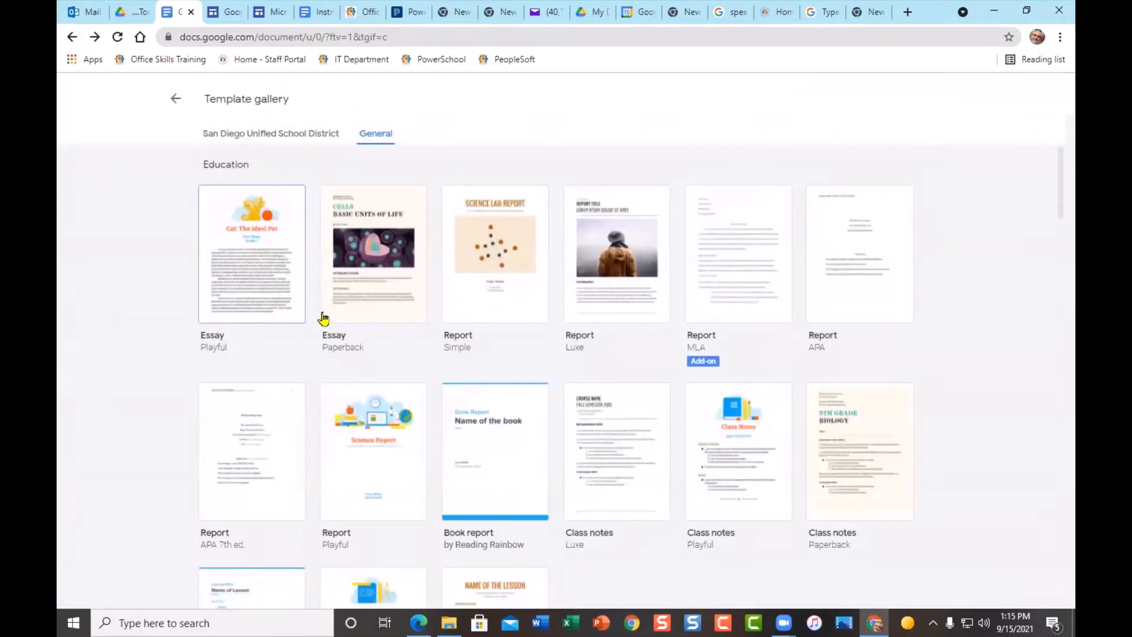
pyautogui.scroll(-7, 327, 317)
pyautogui.scroll(-1, 236, 268)
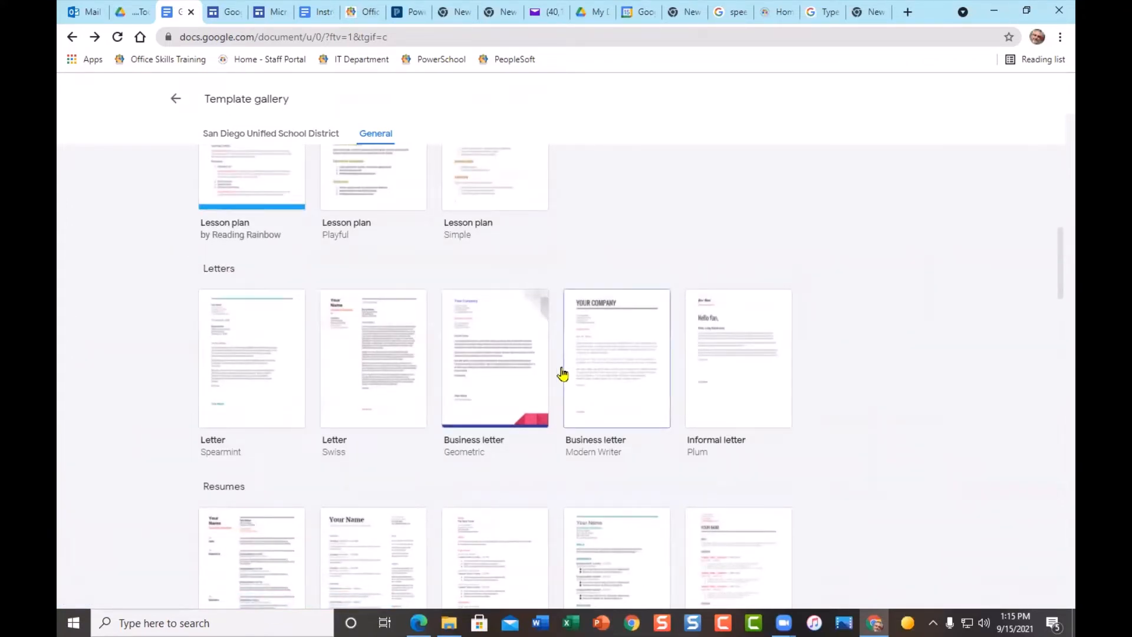
pyautogui.click(502, 369)
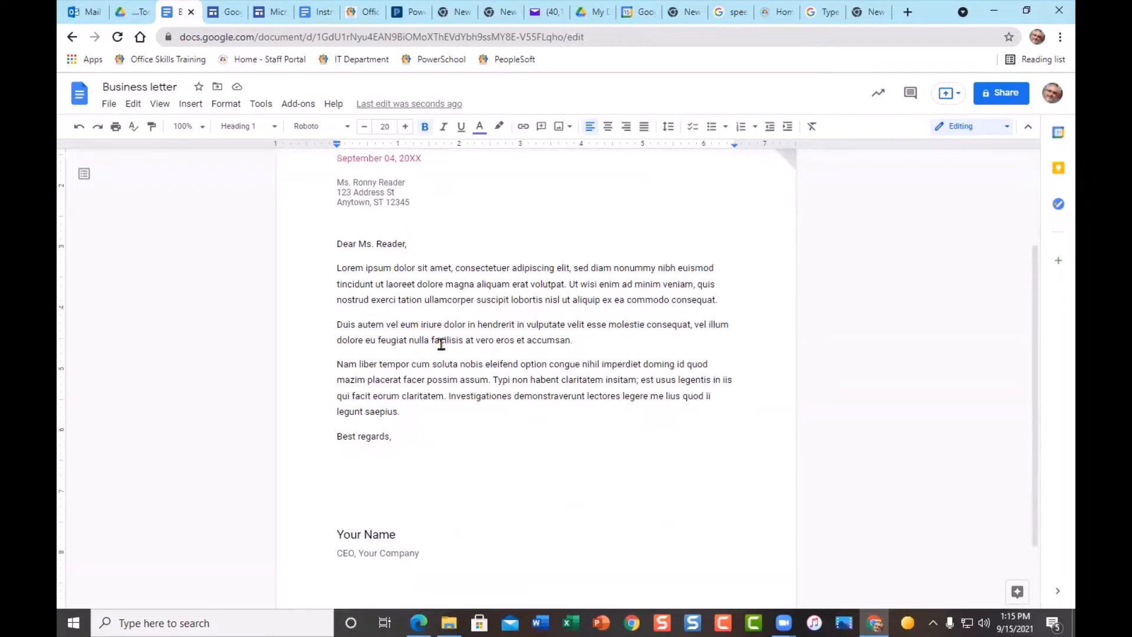
# - Scroll through the new business letter to review its placeholder content
pyautogui.scroll(-3, 398, 390)
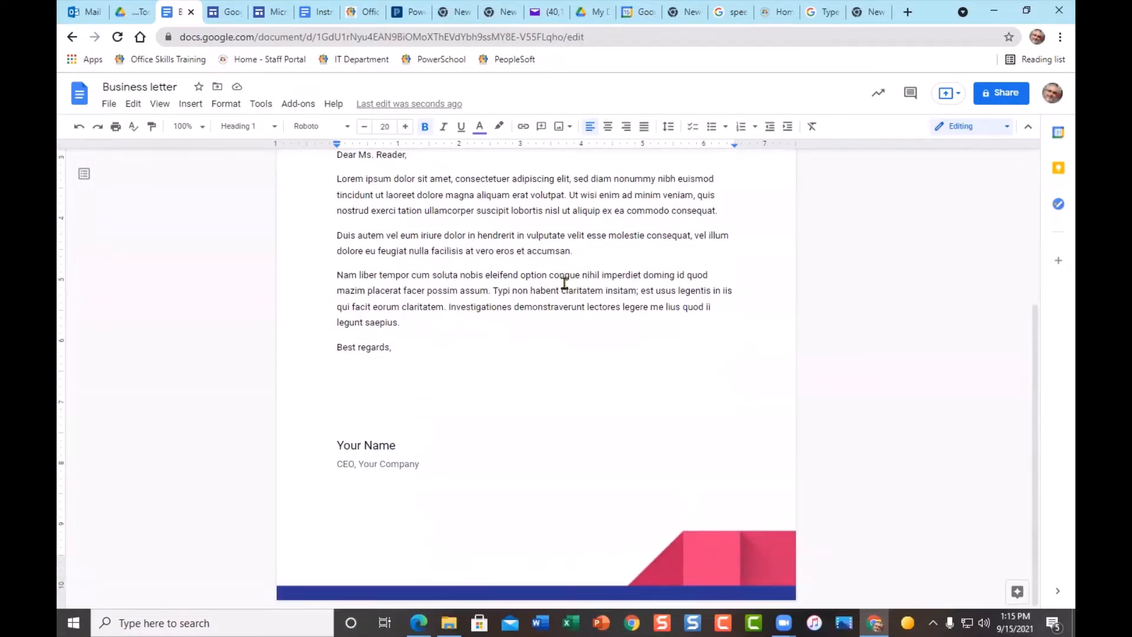
pyautogui.scroll(4, 557, 286)
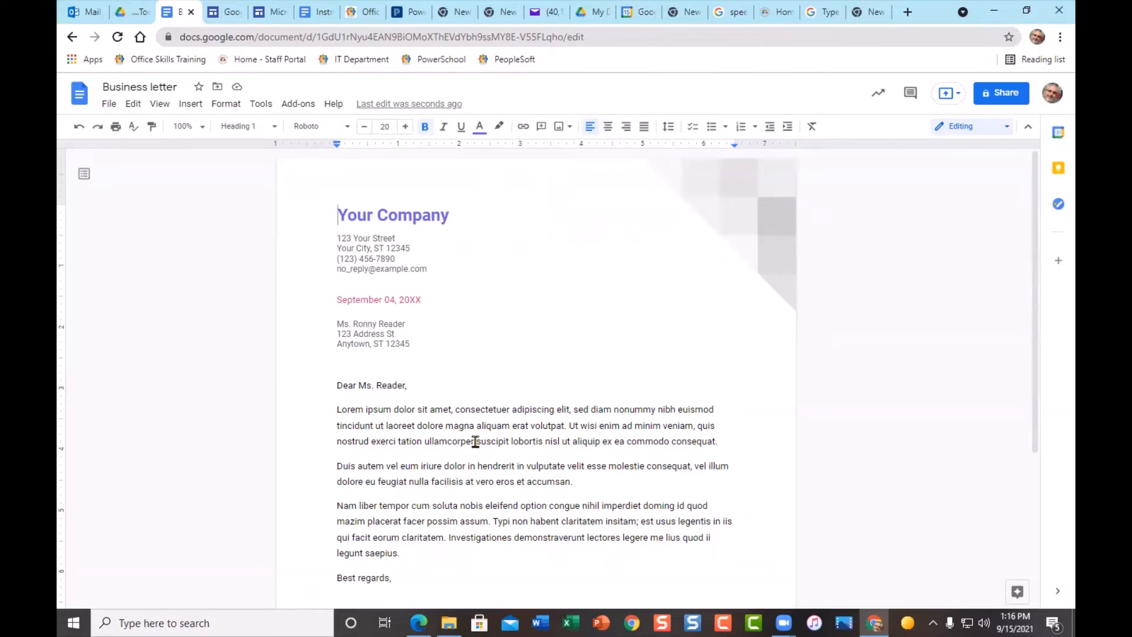
pyautogui.scroll(-3, 474, 442)
pyautogui.scroll(3, 475, 443)
# - Go back to the template gallery and browse its Personal and Work template categories
pyautogui.click(69, 38)
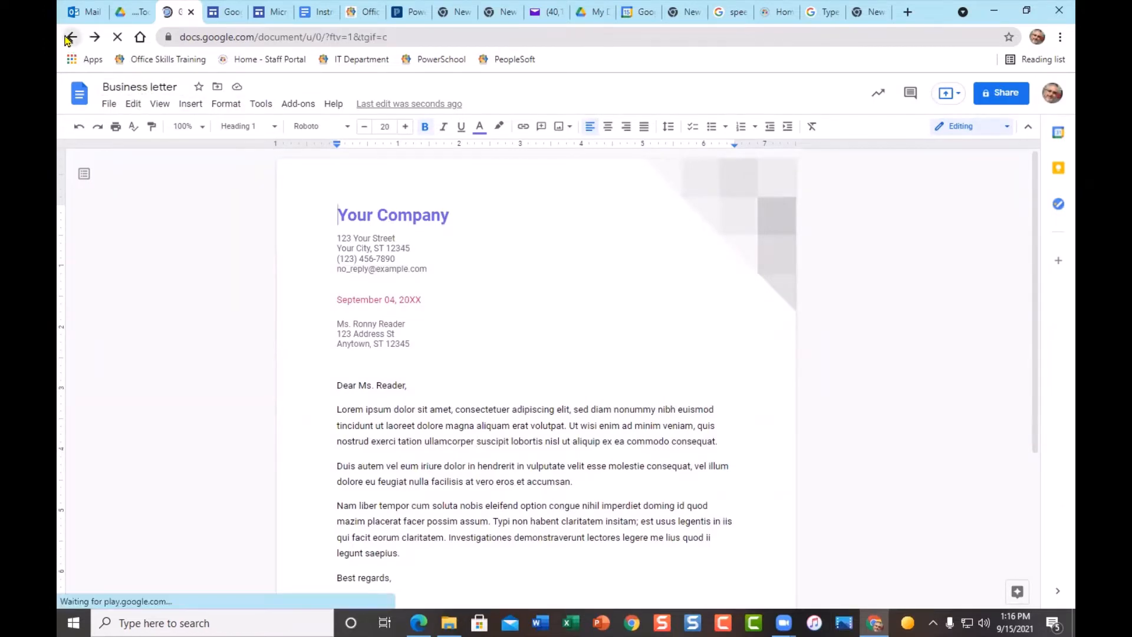
pyautogui.scroll(-1, 444, 422)
pyautogui.scroll(-15, 444, 422)
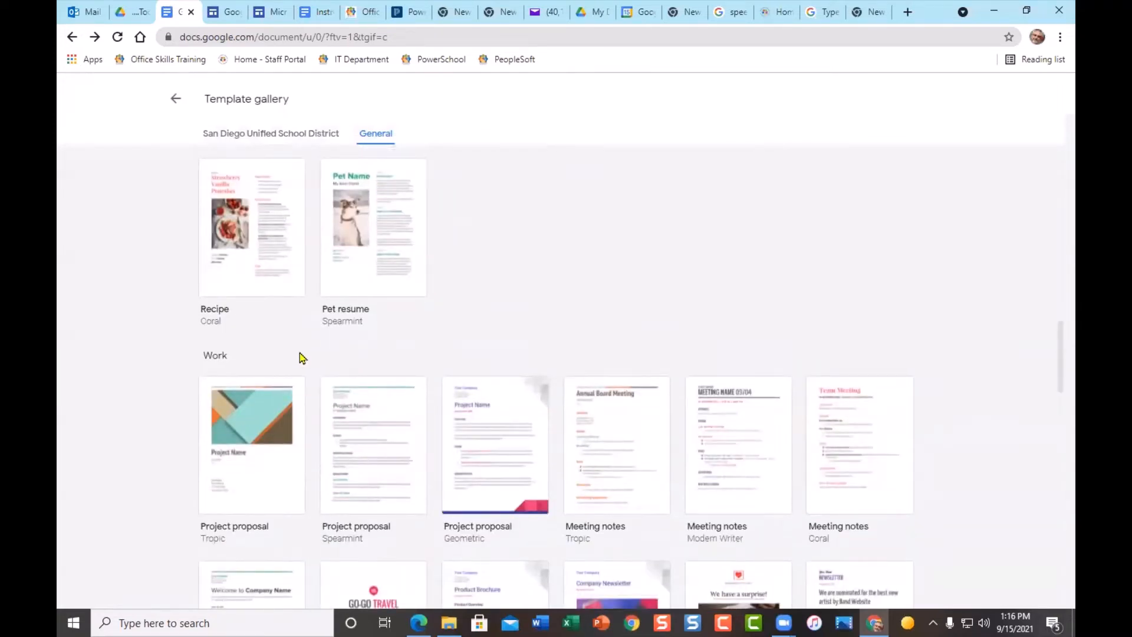
pyautogui.scroll(-3, 245, 356)
pyautogui.scroll(-3, 488, 464)
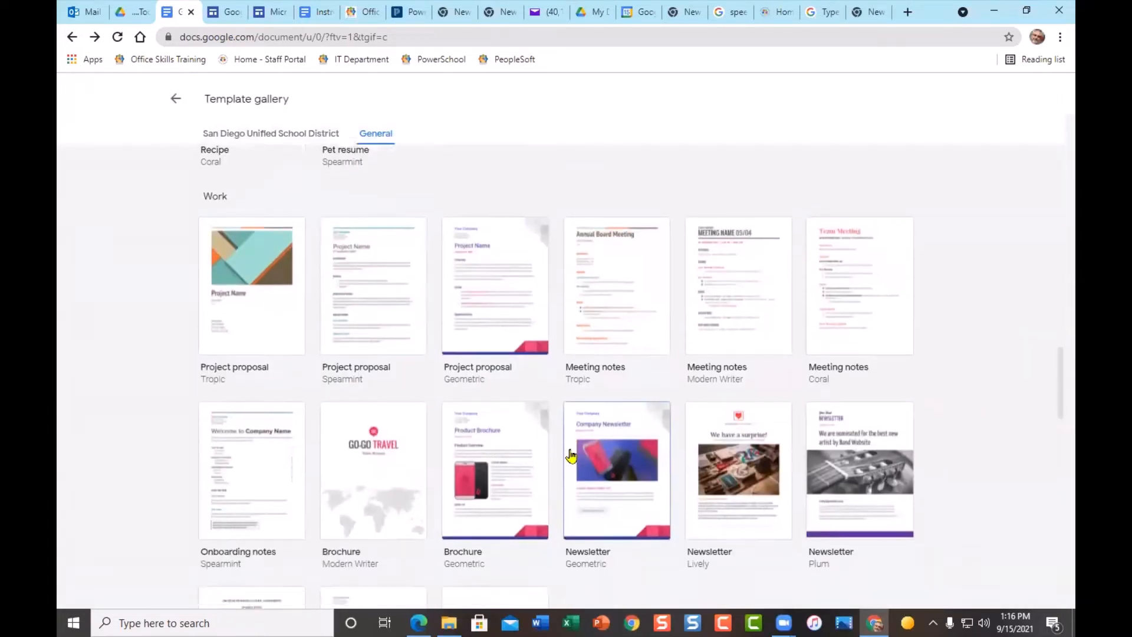
pyautogui.scroll(-2, 726, 416)
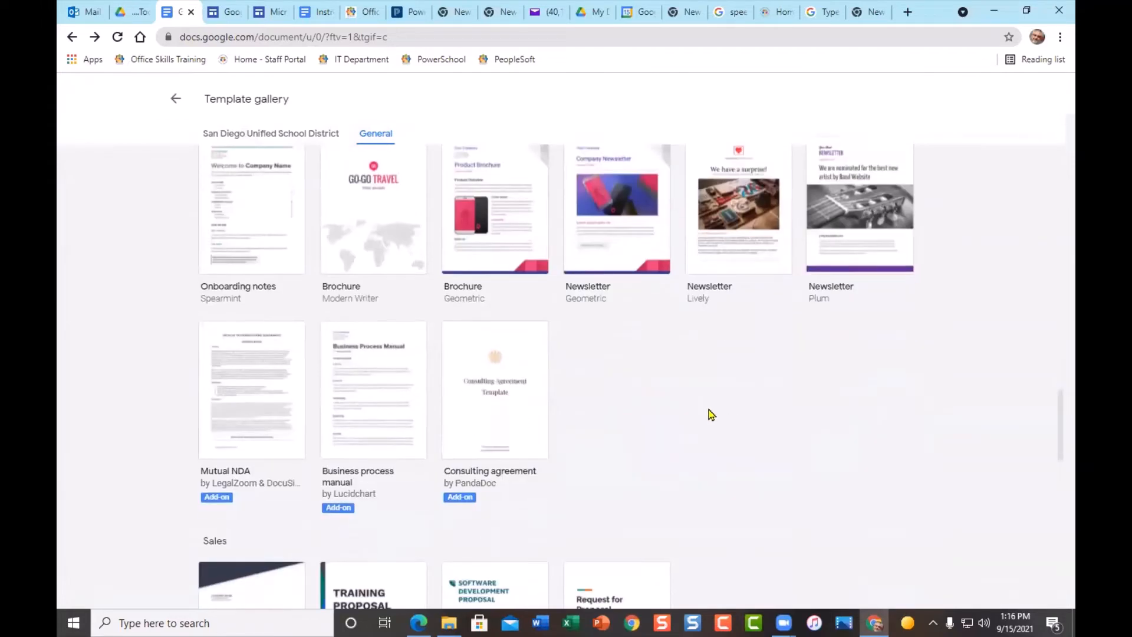
pyautogui.scroll(-3, 404, 399)
pyautogui.scroll(-5, 328, 417)
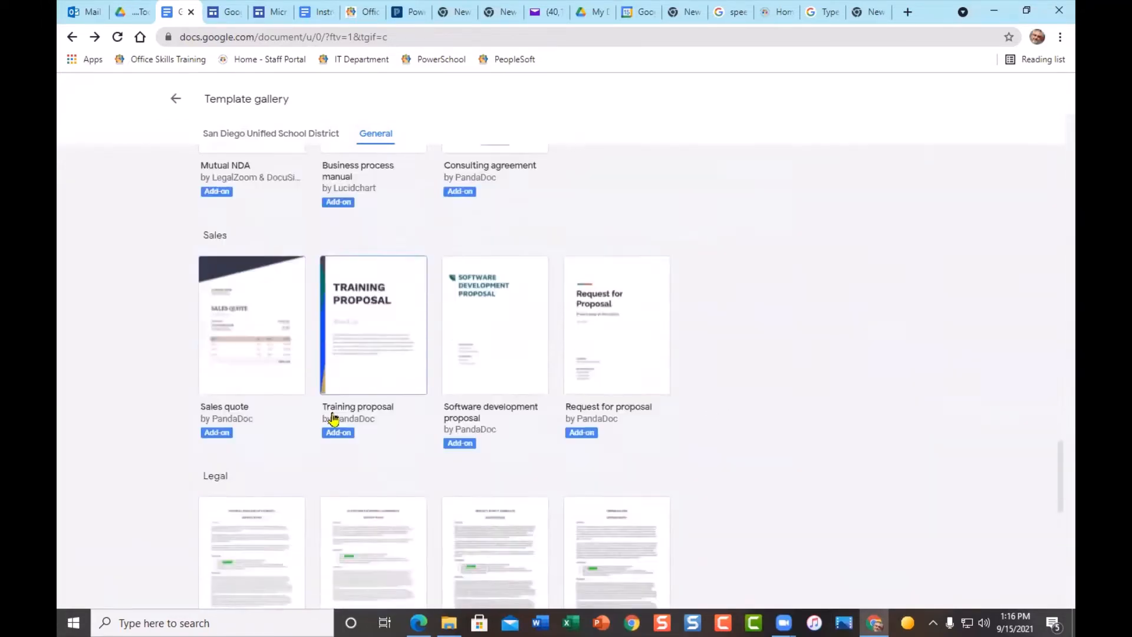
pyautogui.scroll(-4, 398, 409)
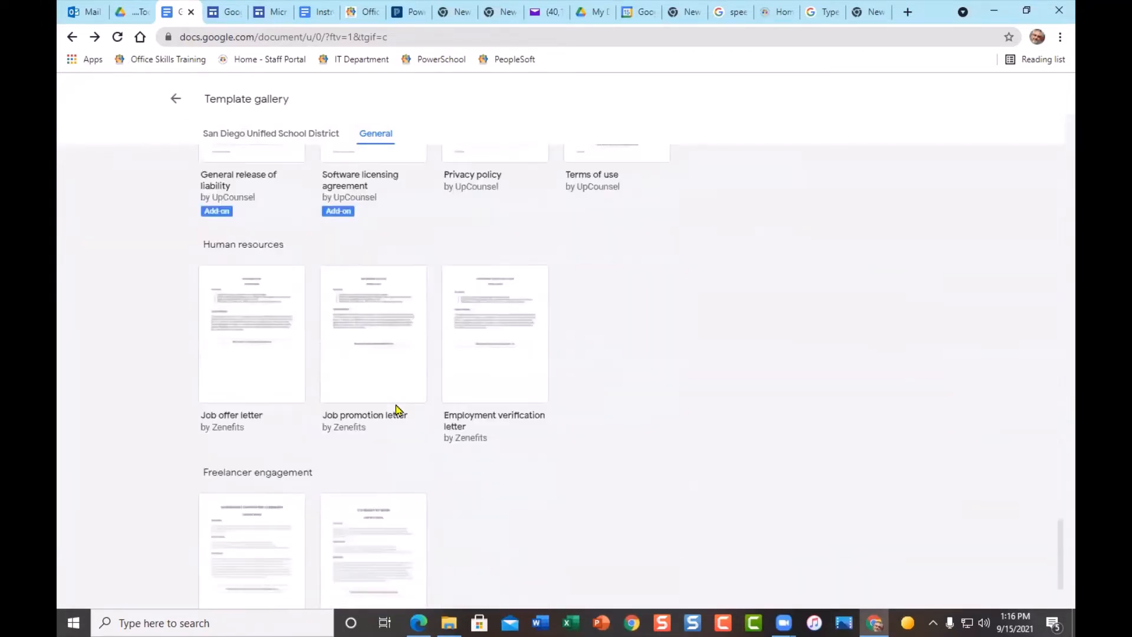
pyautogui.scroll(14, 400, 401)
pyautogui.scroll(3, 401, 404)
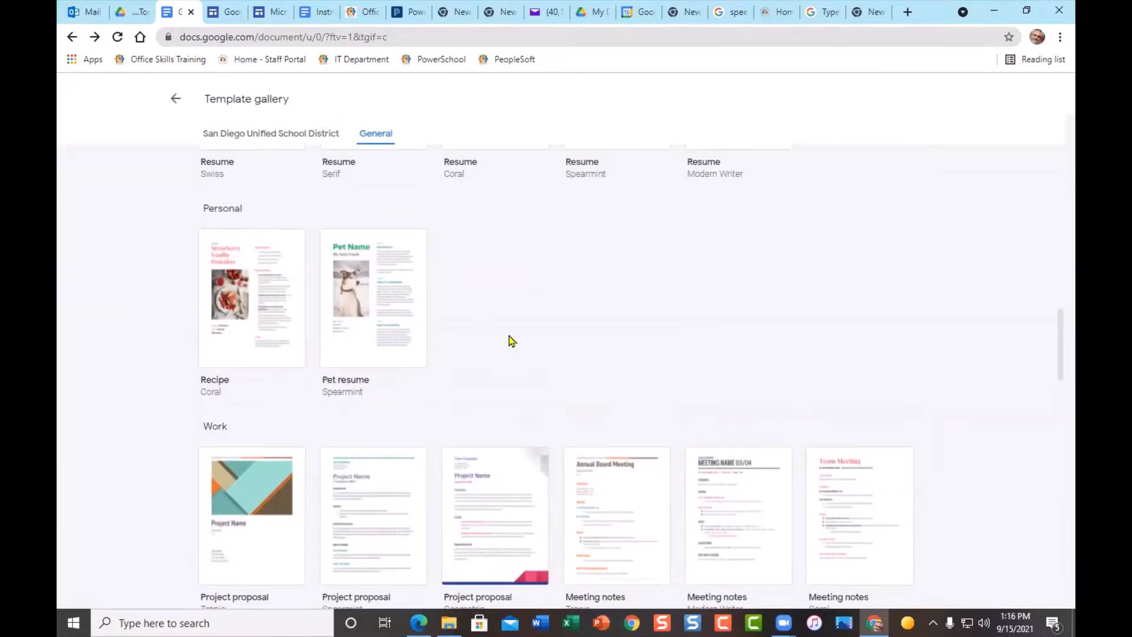
pyautogui.scroll(15, 509, 335)
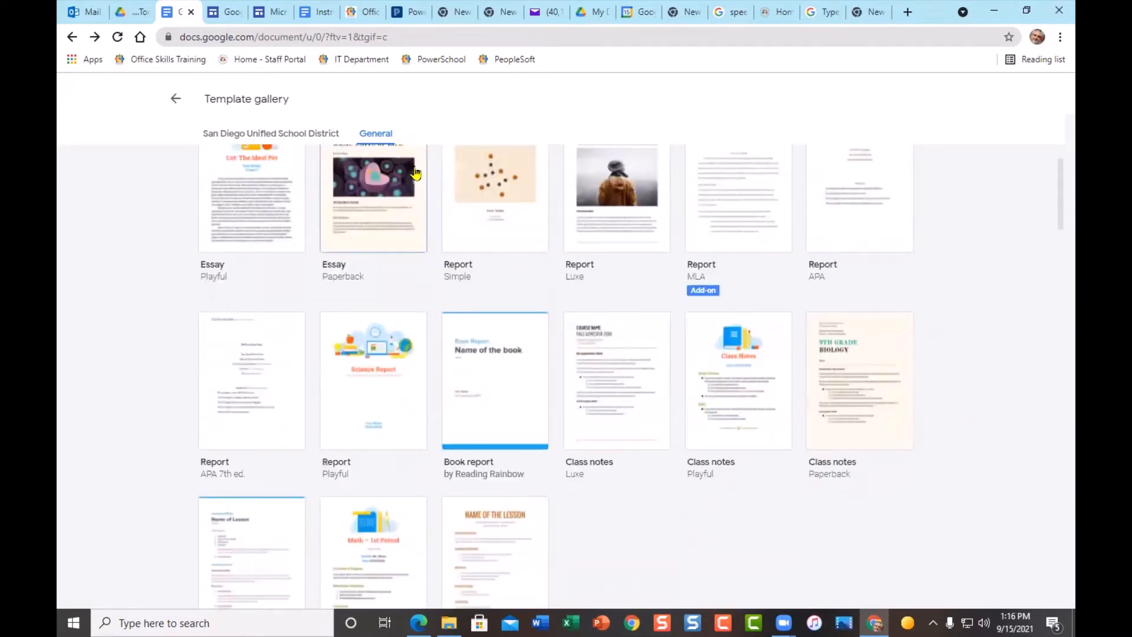
pyautogui.click(264, 134)
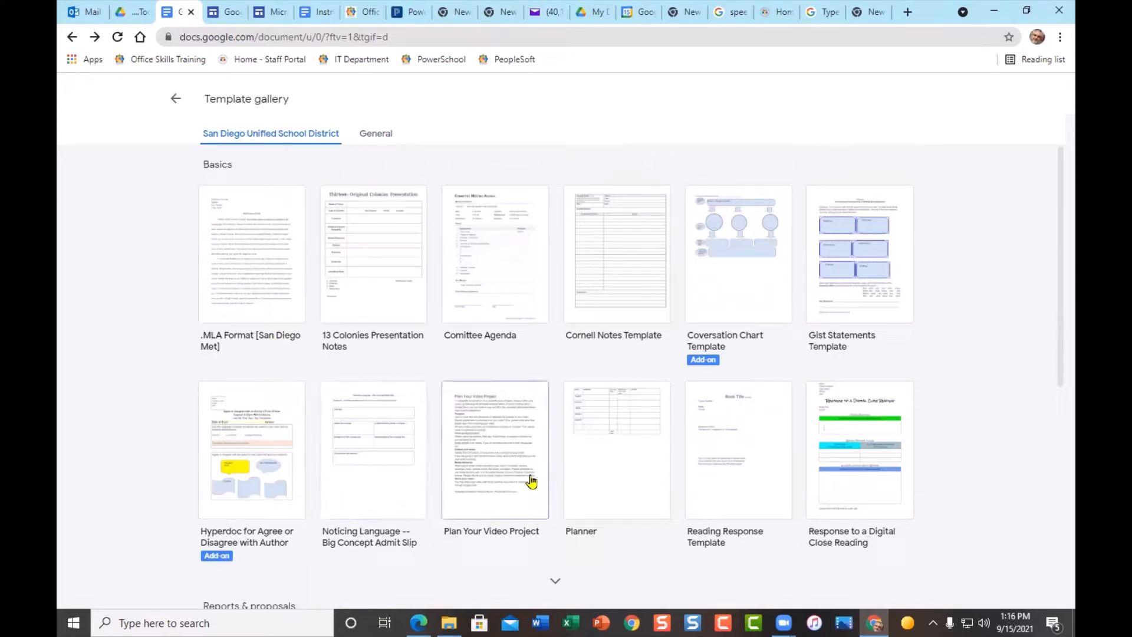
pyautogui.scroll(-2, 631, 495)
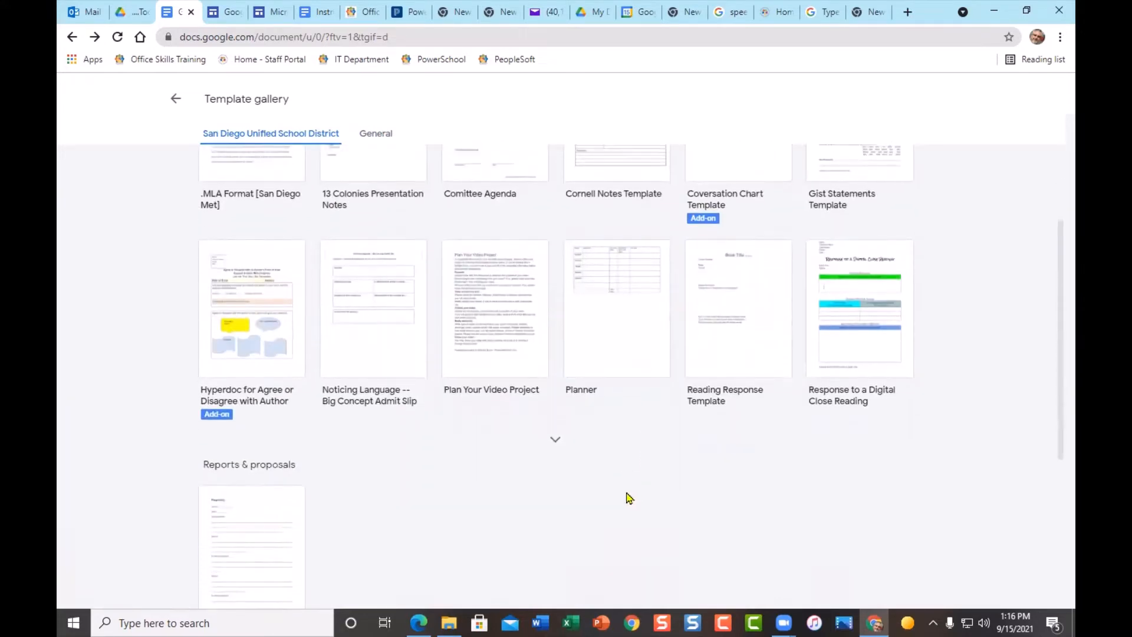
pyautogui.scroll(2, 629, 474)
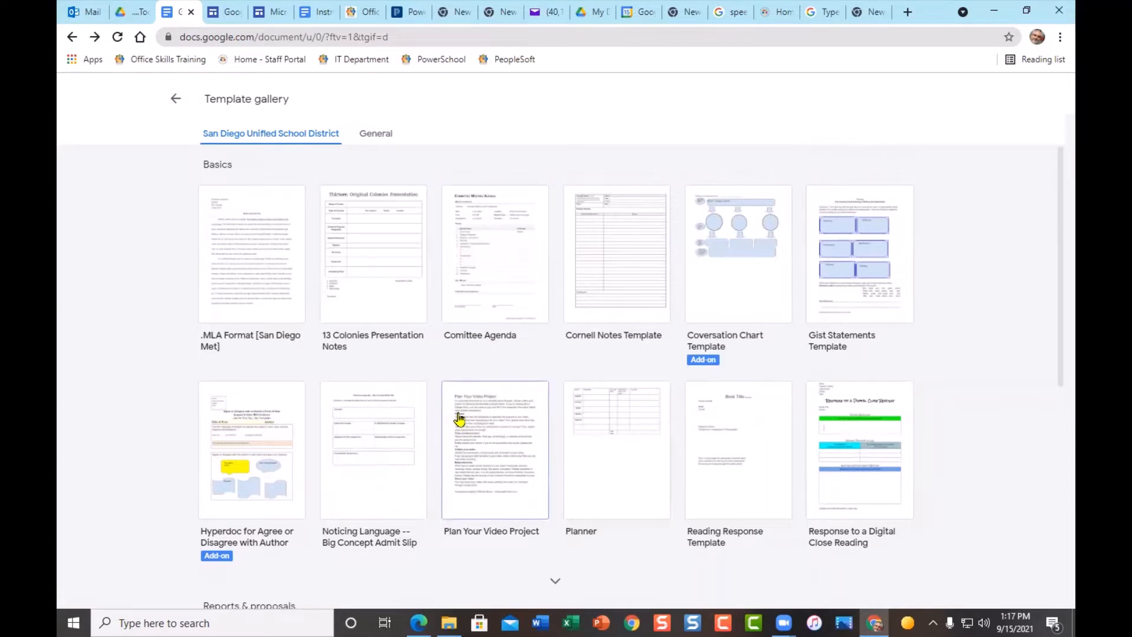
pyautogui.scroll(-3, 456, 422)
pyautogui.scroll(3, 456, 422)
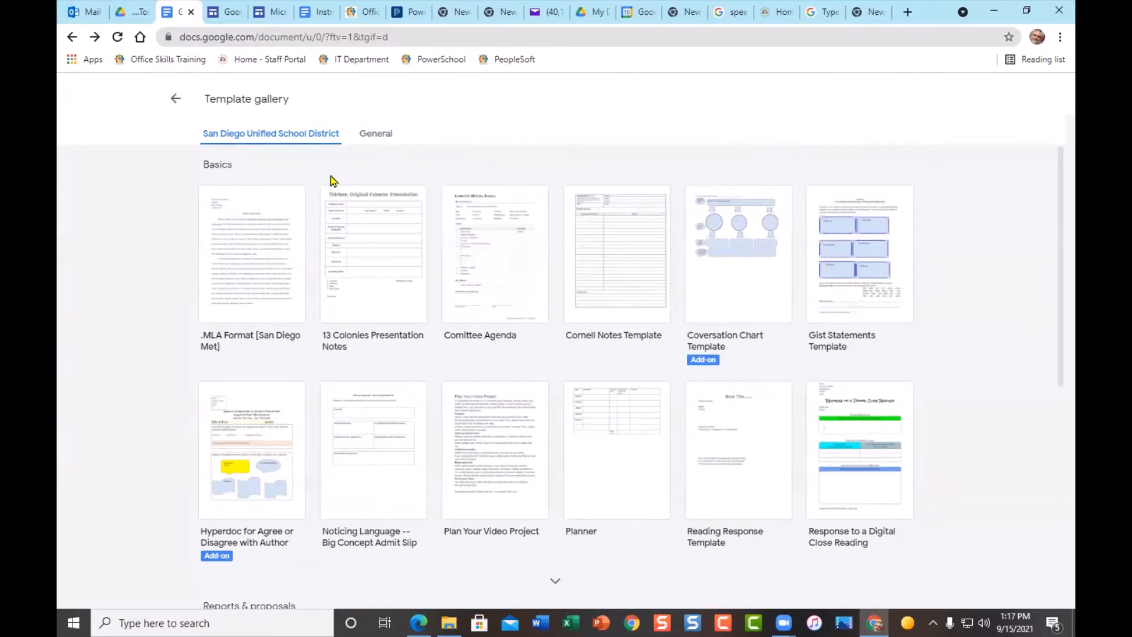
# - Start a blank document from the Docs home and type 'Practice Document' as its first line
pyautogui.click(173, 99)
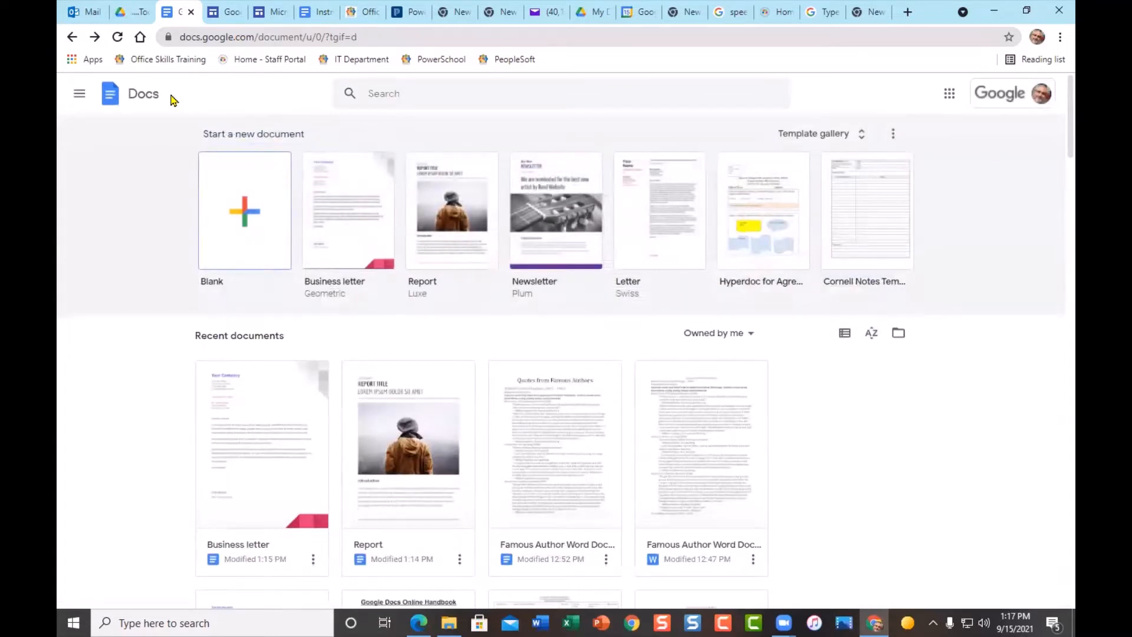
pyautogui.click(69, 38)
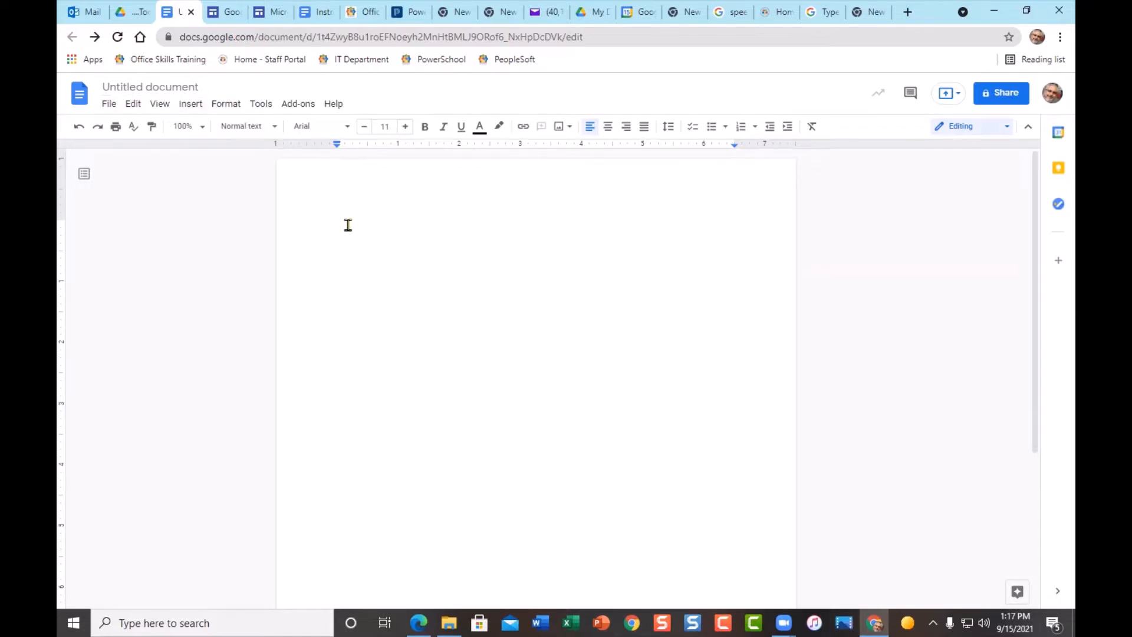
pyautogui.write('Prac')
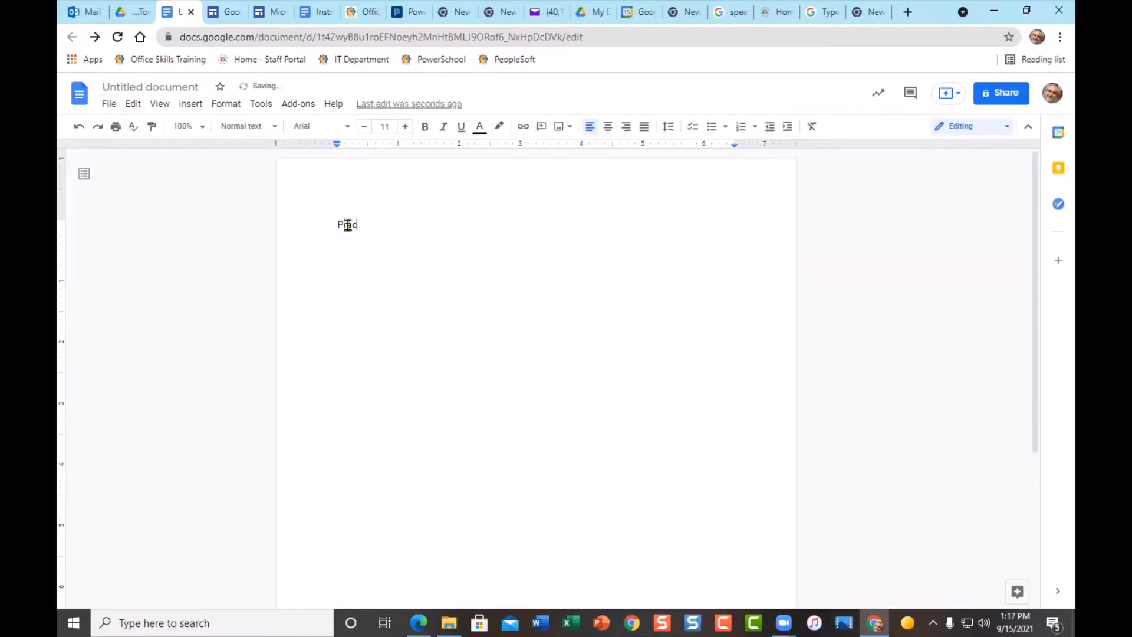
pyautogui.write('tice Document')
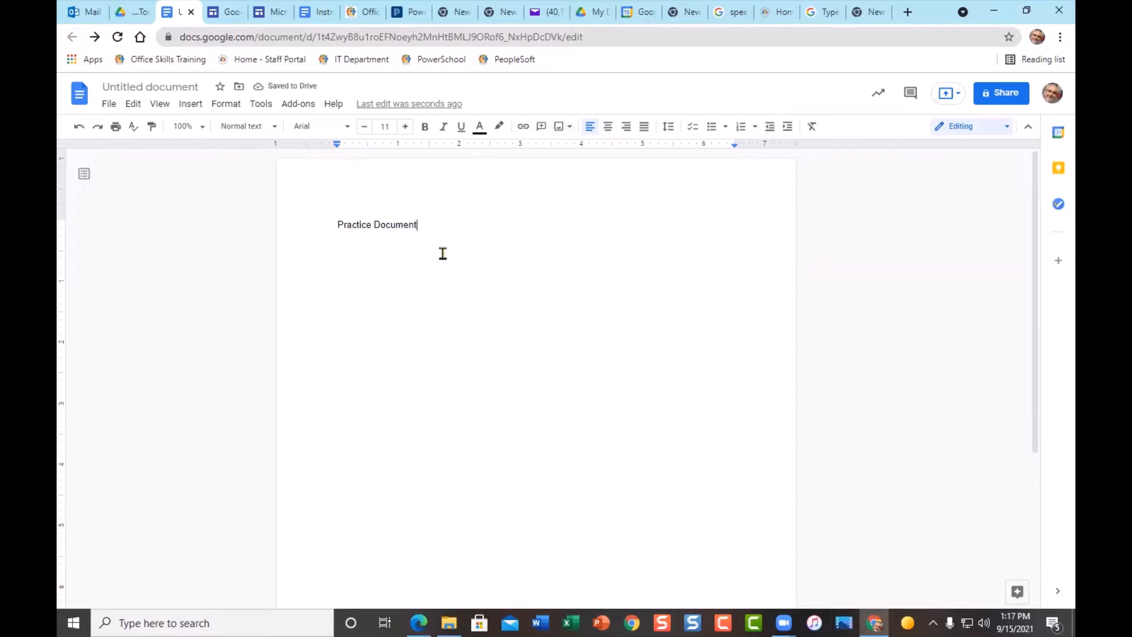
# - Rename the untitled document to the suggested title 'Practice Document'
pyautogui.click(164, 86)
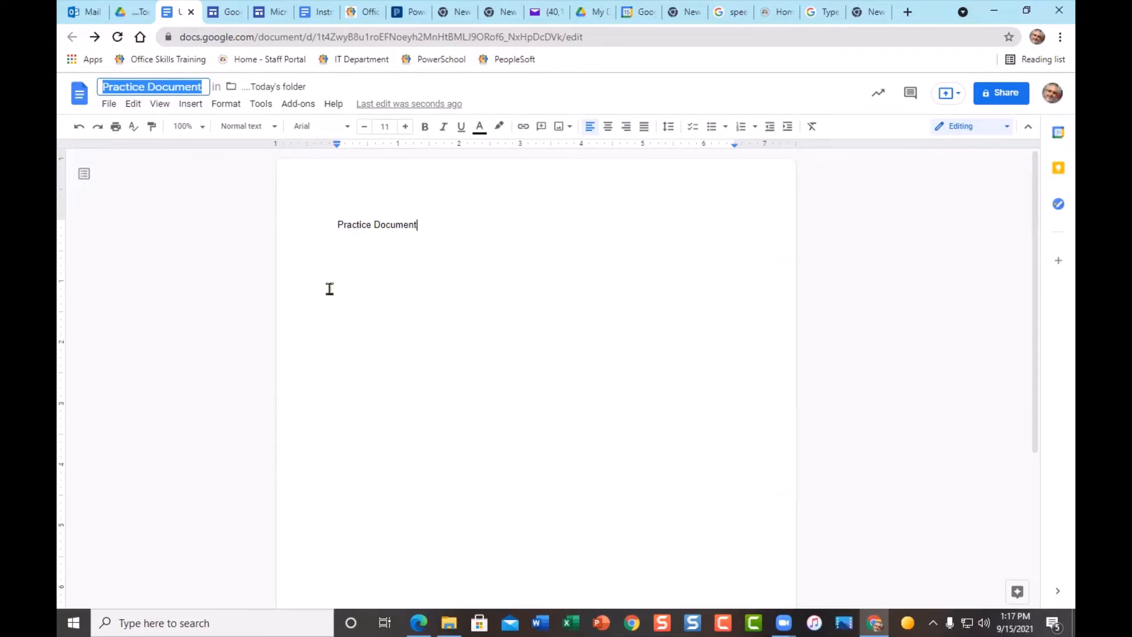
pyautogui.click(386, 251)
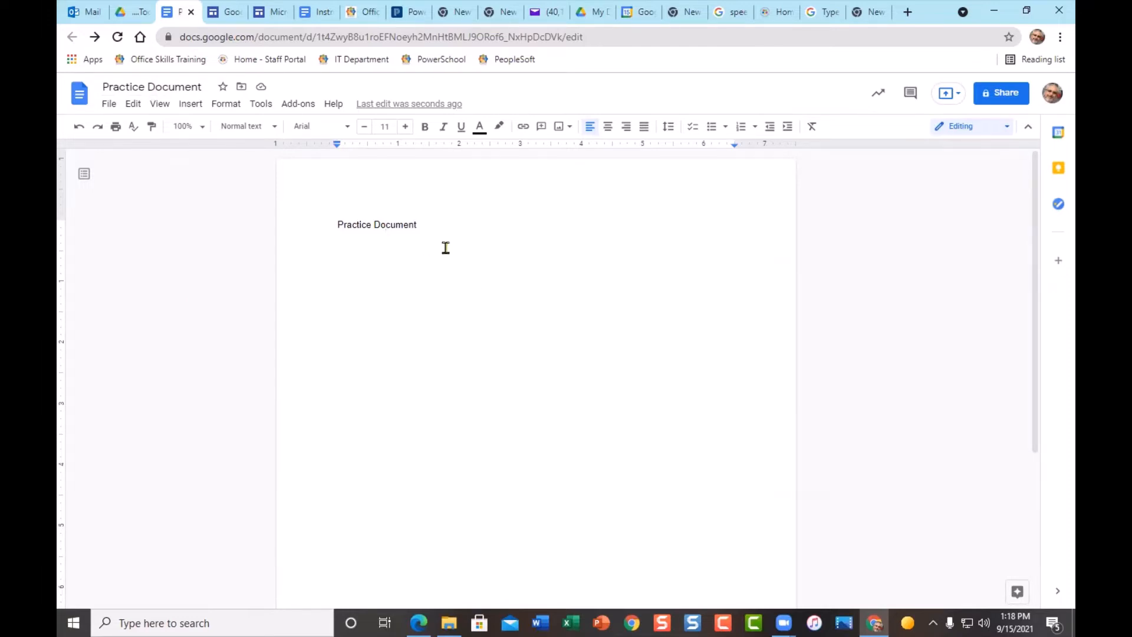
pyautogui.click(201, 127)
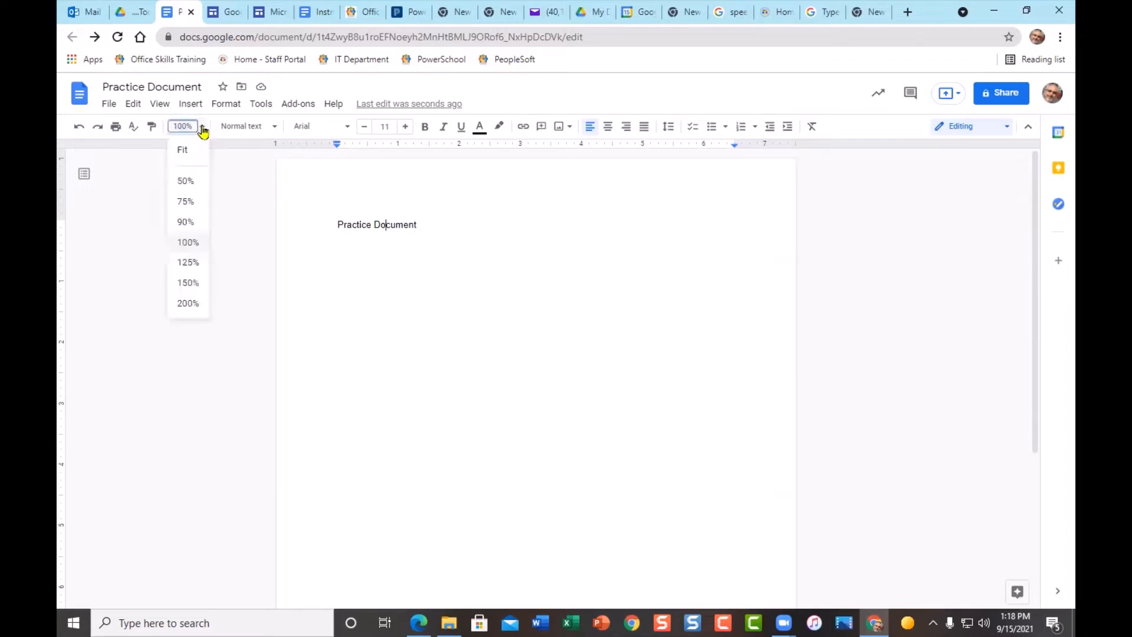
# - Set the page zoom to 125%
pyautogui.click(198, 270)
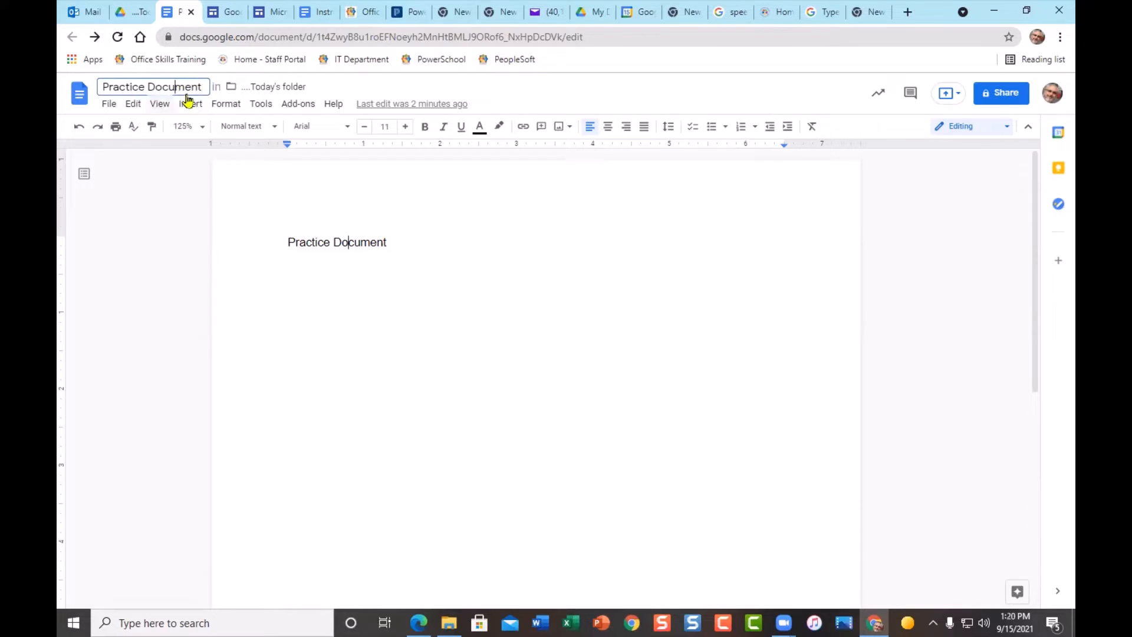
# - Append 'for today' to the document title so it reads 'Practice Document for today'
pyautogui.click(202, 84)
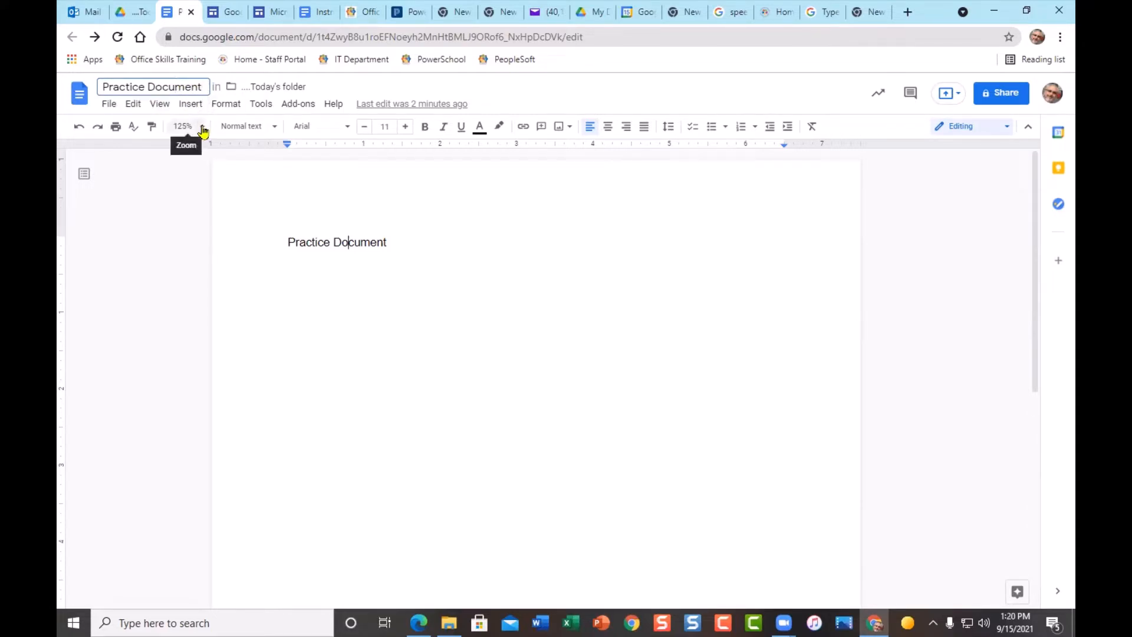
pyautogui.write('for today')
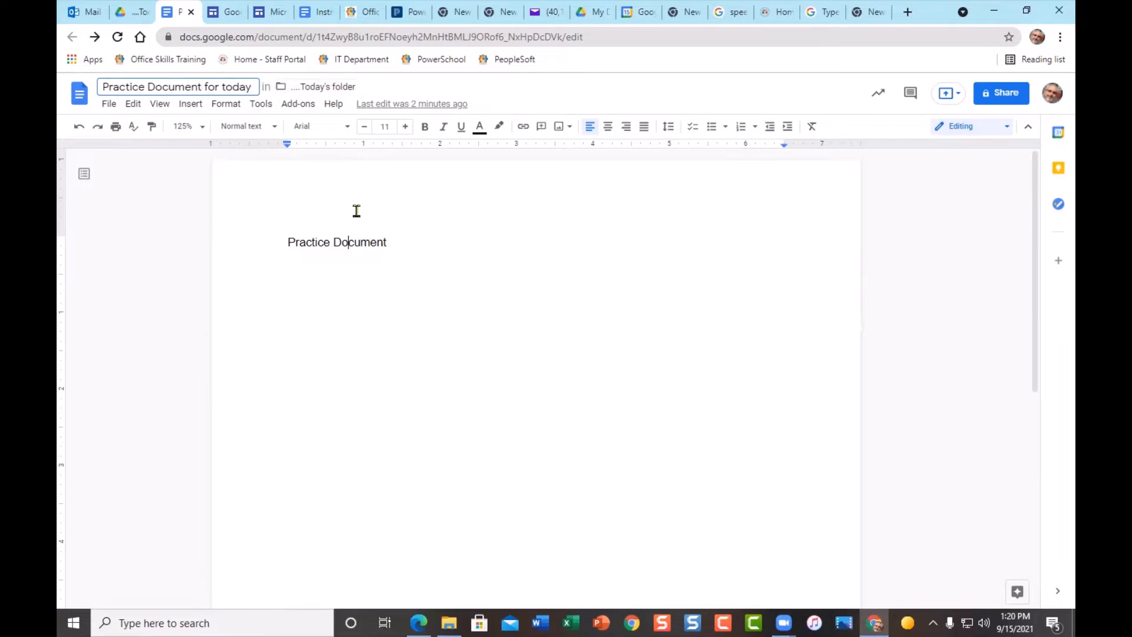
pyautogui.press('Return')
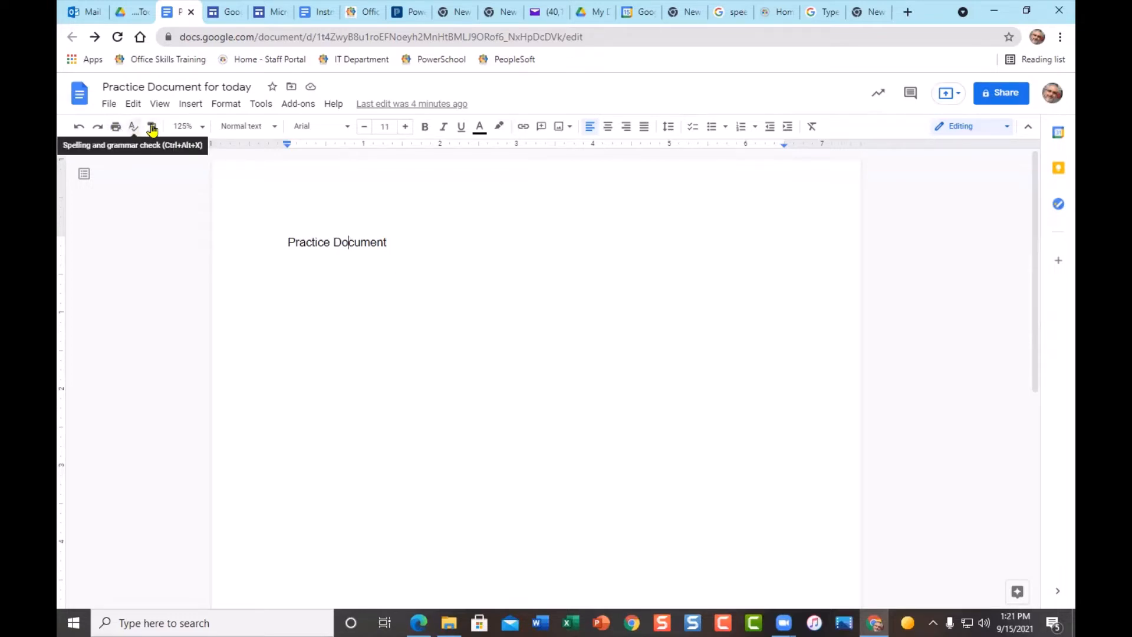
# - Keep Normal text and Arial, add an empty line below 'Practice Document', then select that heading
pyautogui.click(270, 128)
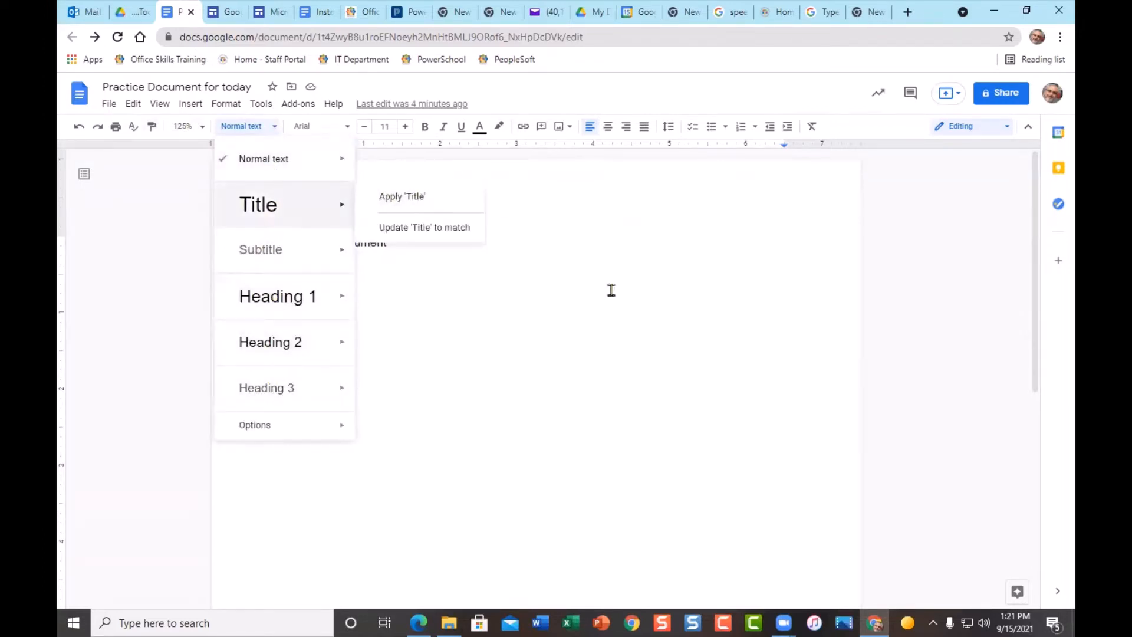
pyautogui.click(496, 319)
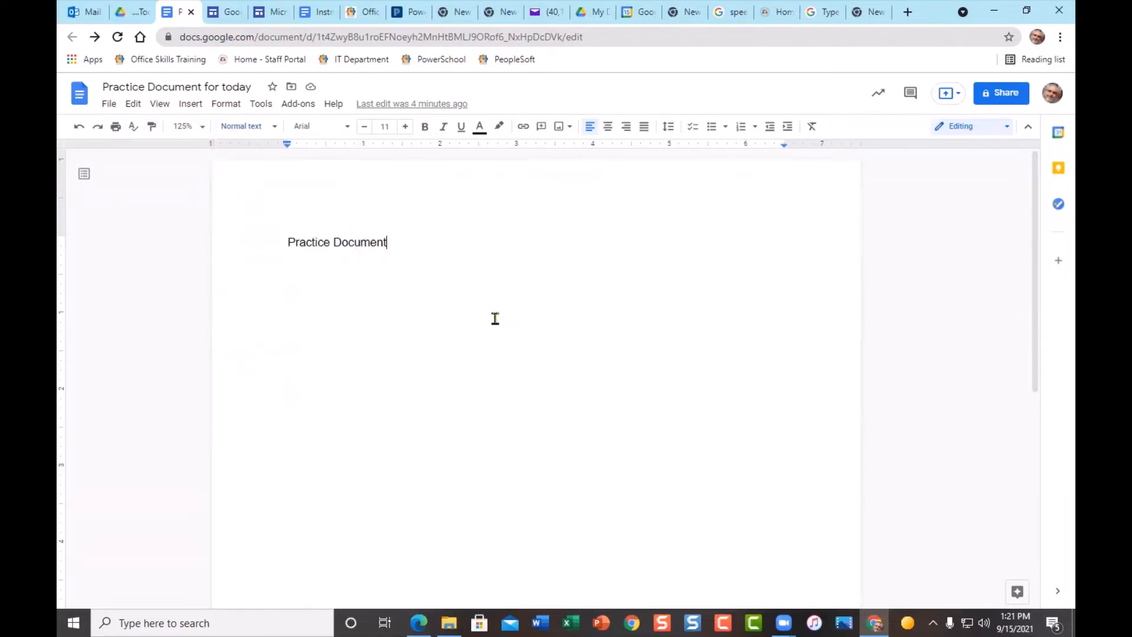
pyautogui.click(347, 130)
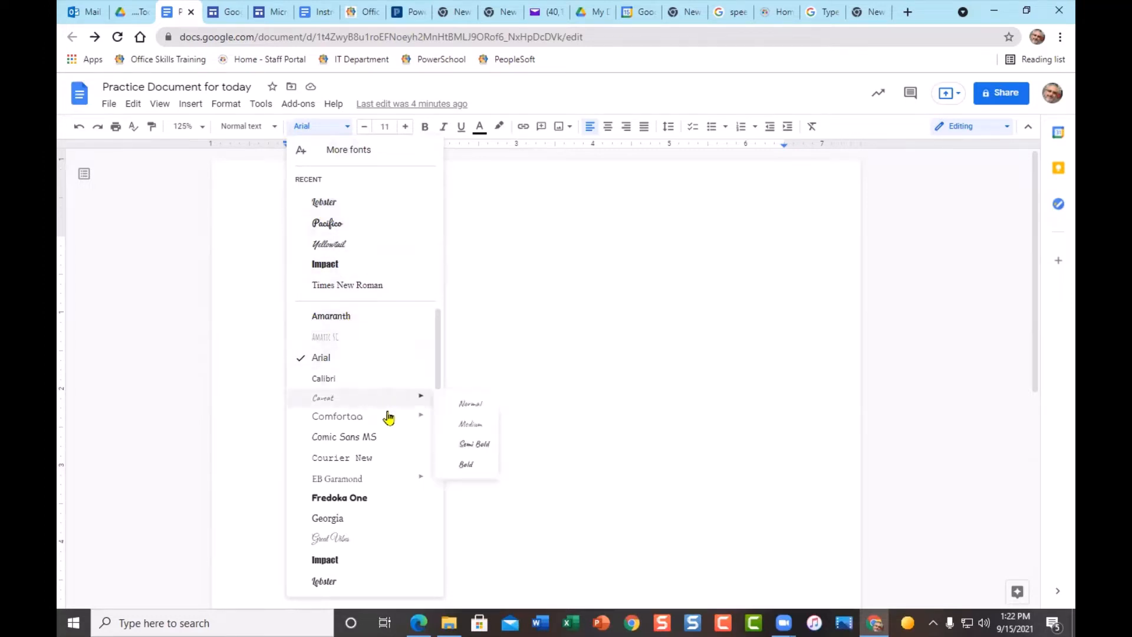
pyautogui.scroll(-5, 388, 417)
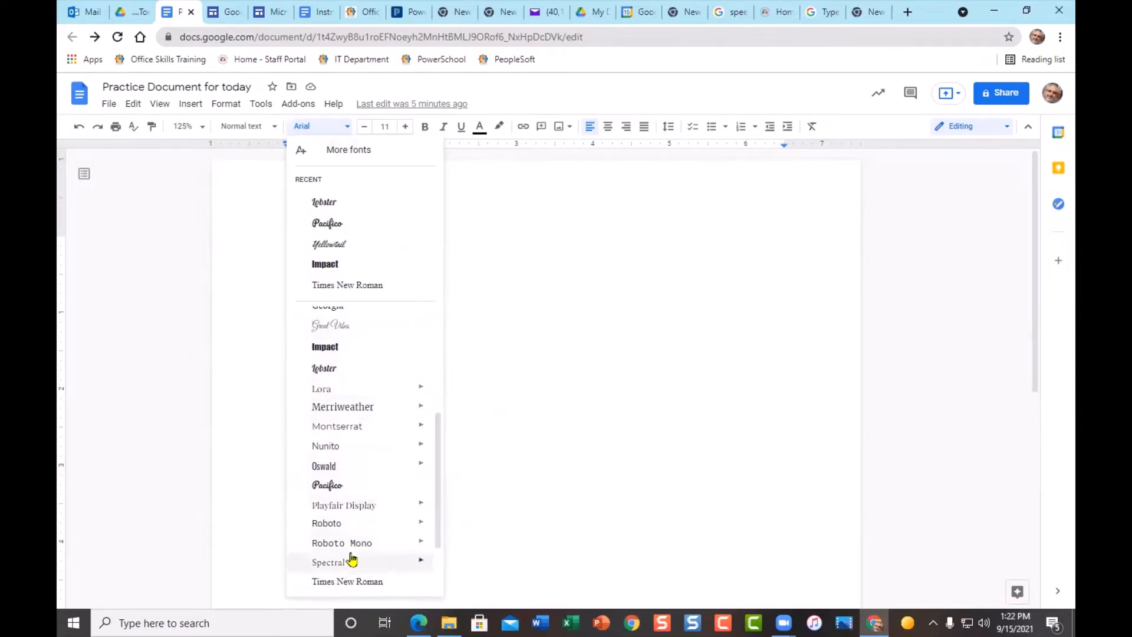
pyautogui.click(548, 313)
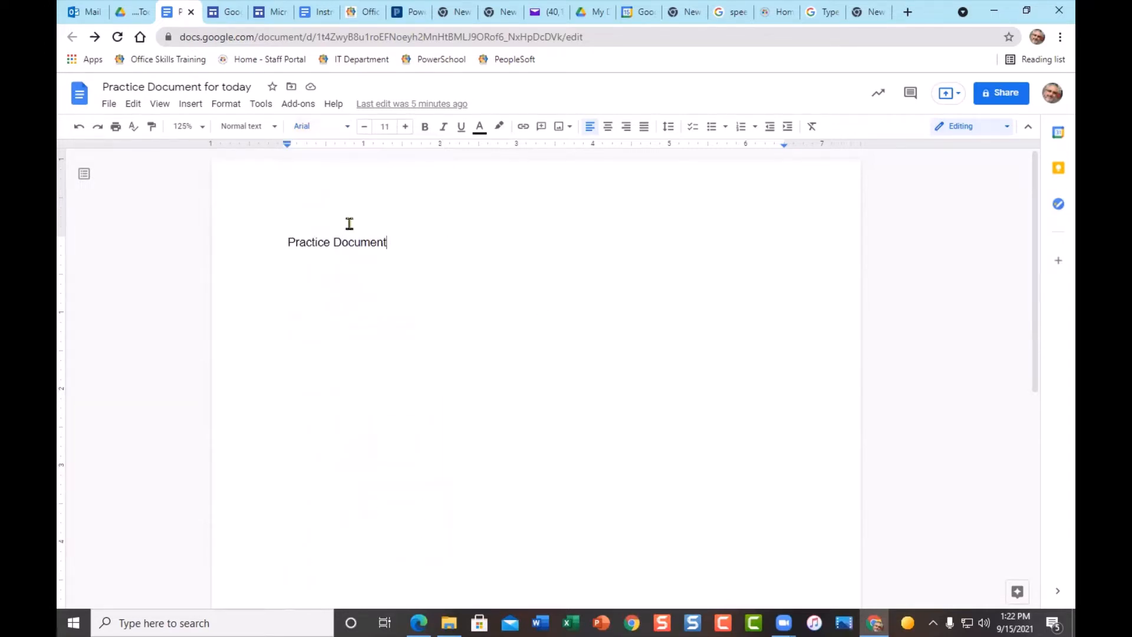
pyautogui.press('Return')
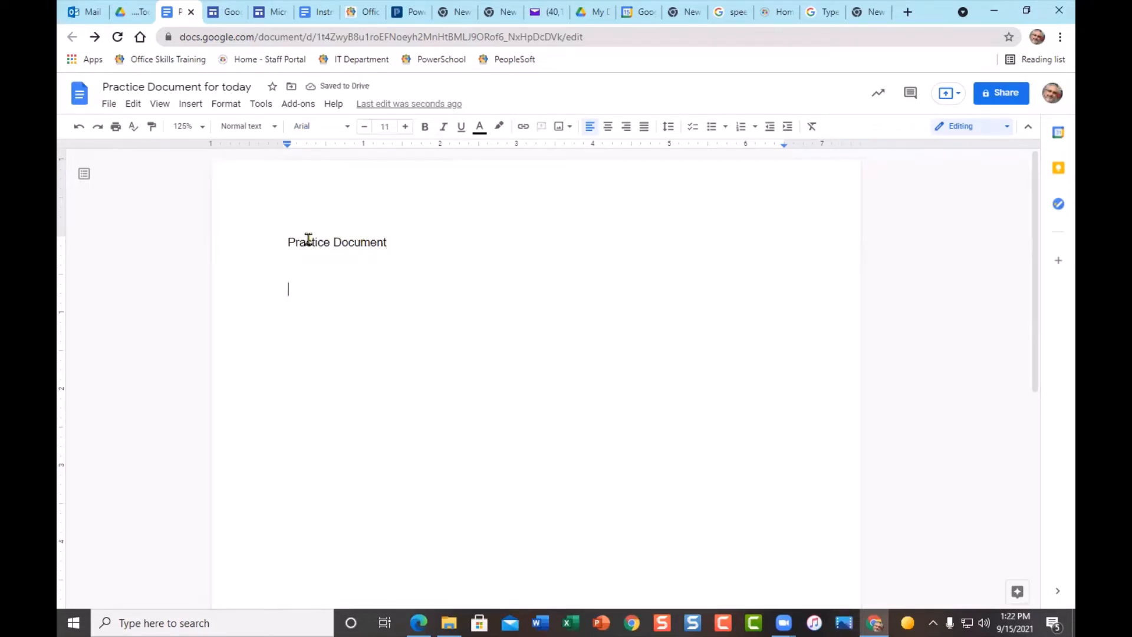
pyautogui.moveTo(288, 242); pyautogui.dragTo(385, 246)
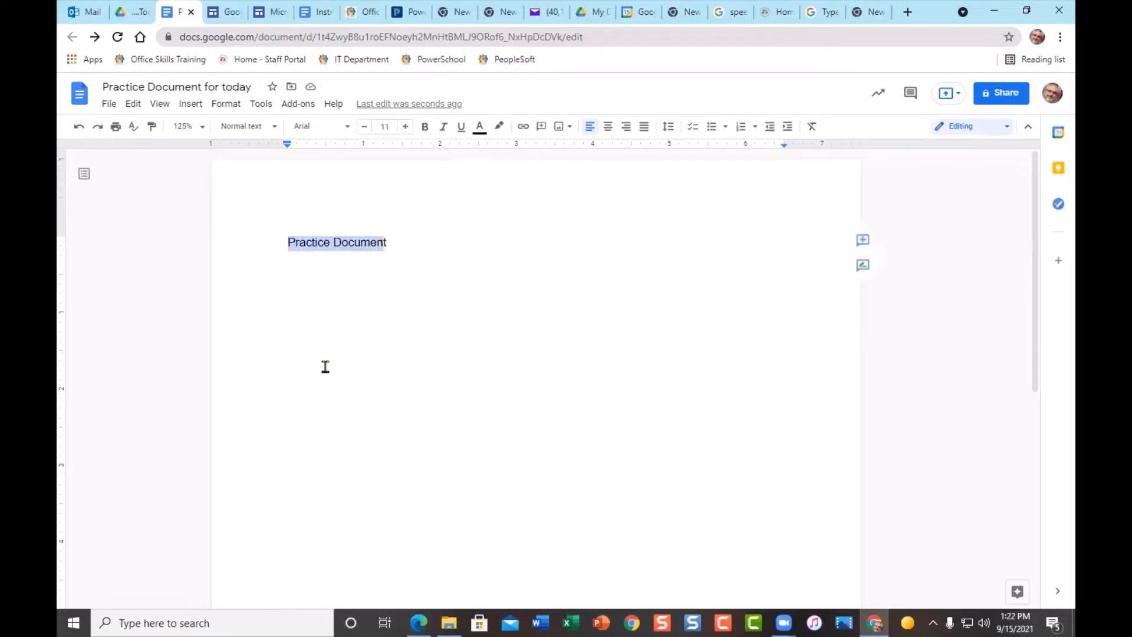
pyautogui.click(379, 303)
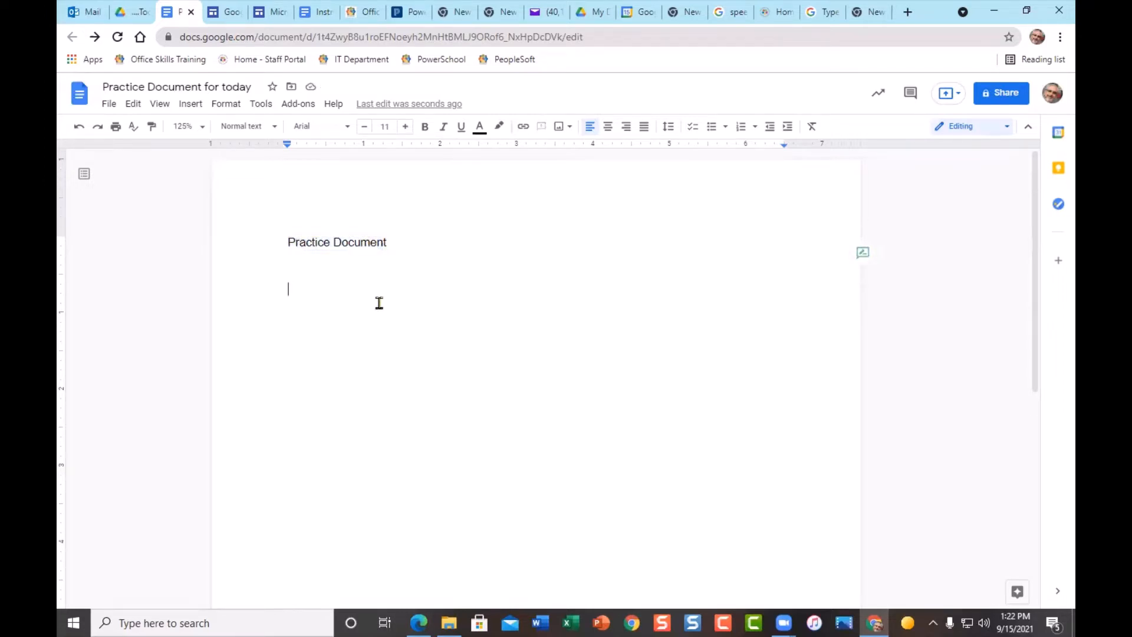
pyautogui.doubleClick(358, 245)
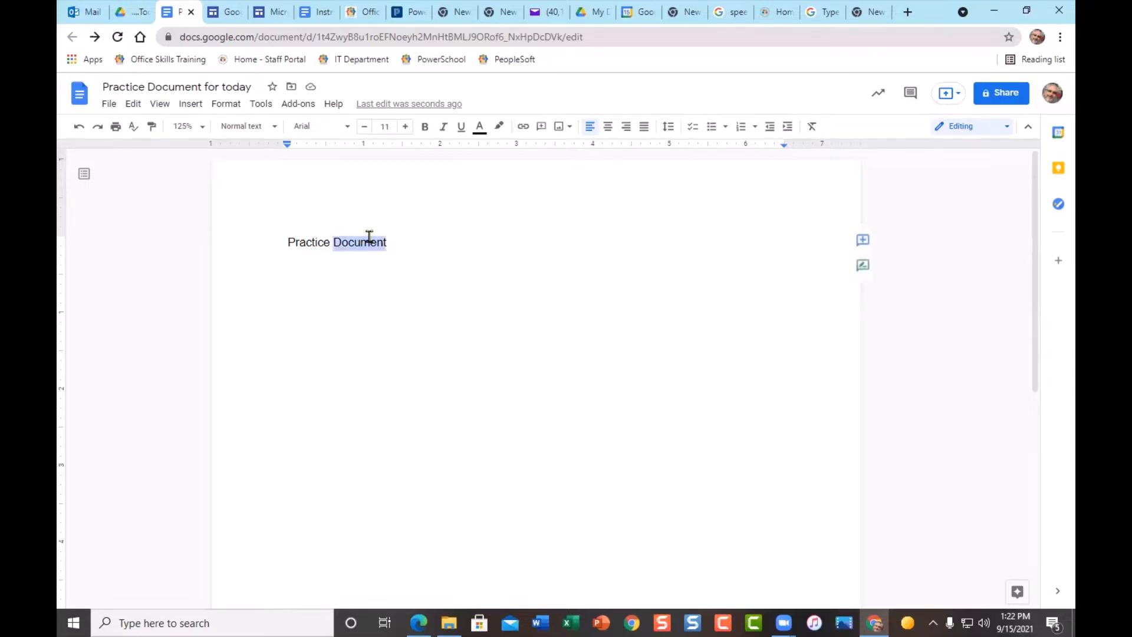
pyautogui.click(347, 300)
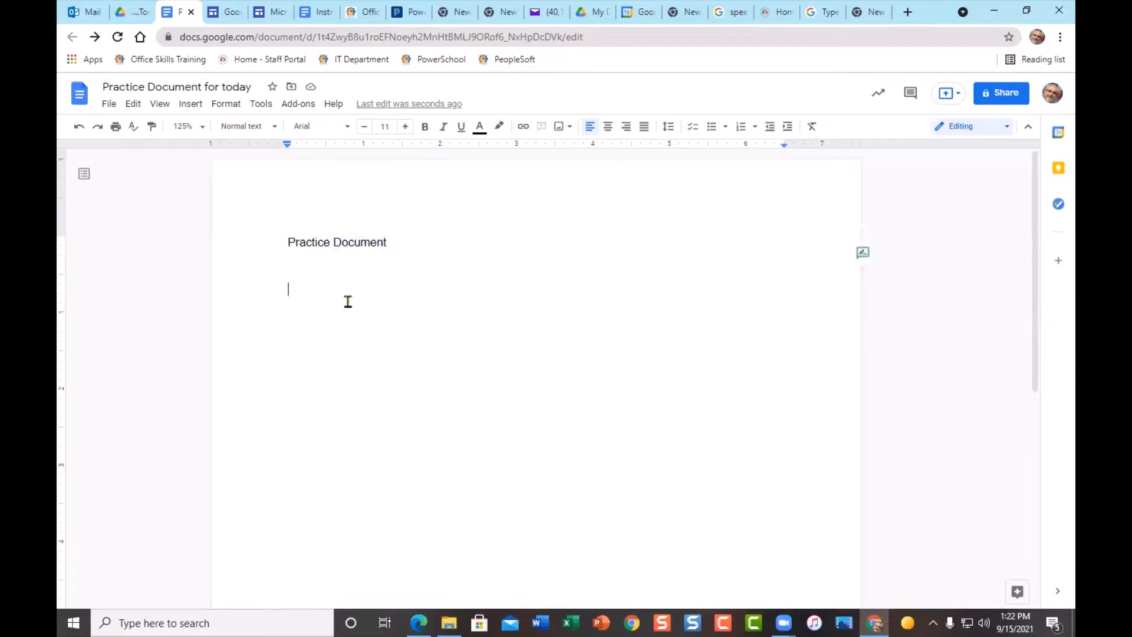
pyautogui.doubleClick(314, 244)
pyautogui.tripleClick(314, 244)
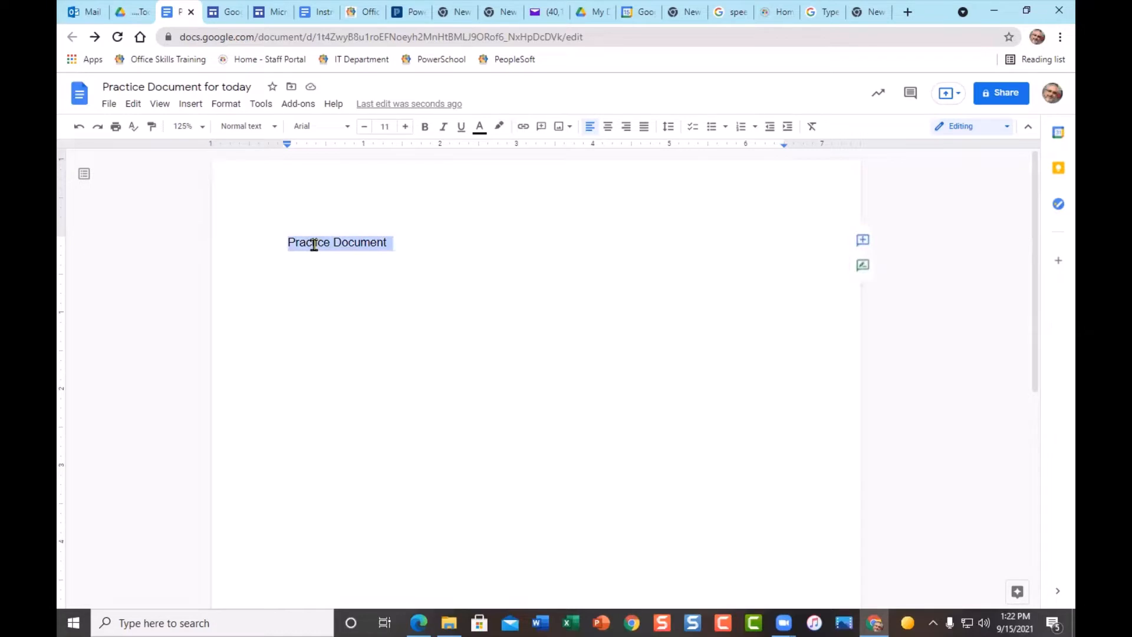
pyautogui.click(395, 293)
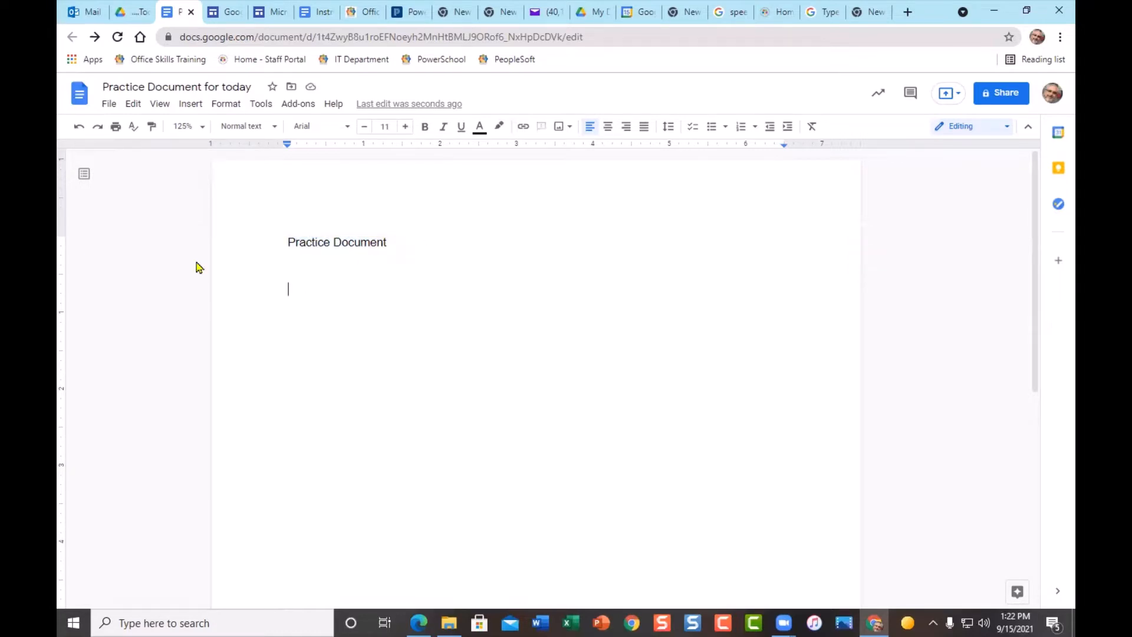
pyautogui.click(240, 261)
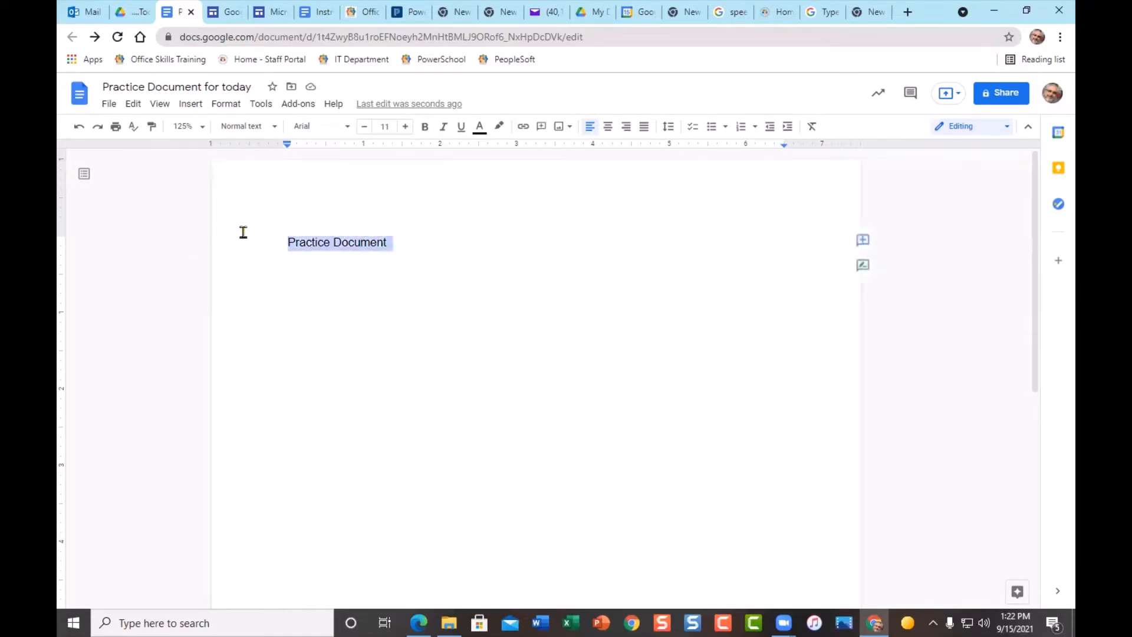
pyautogui.click(406, 291)
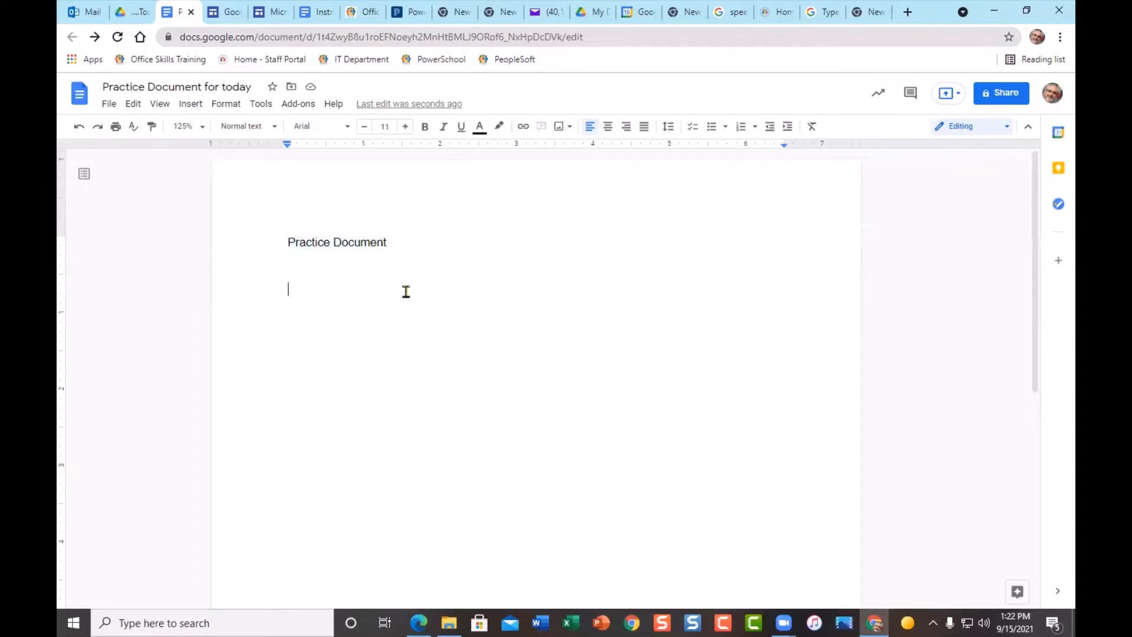
pyautogui.moveTo(287, 239); pyautogui.dragTo(384, 246)
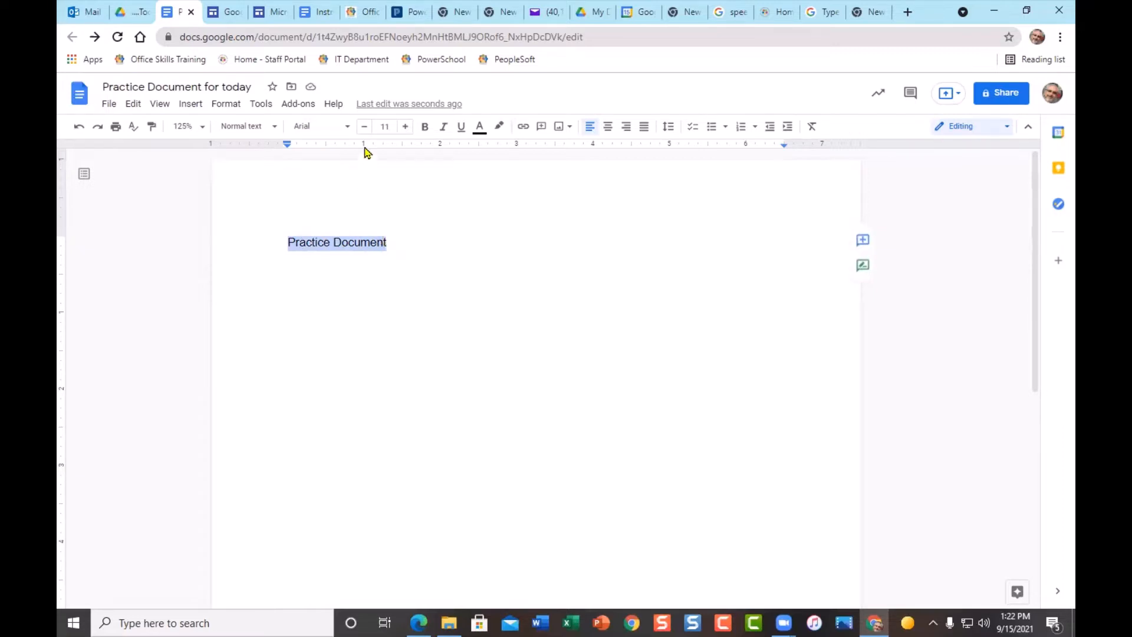
# - Change the Practice Document heading's font to Impact
pyautogui.click(347, 127)
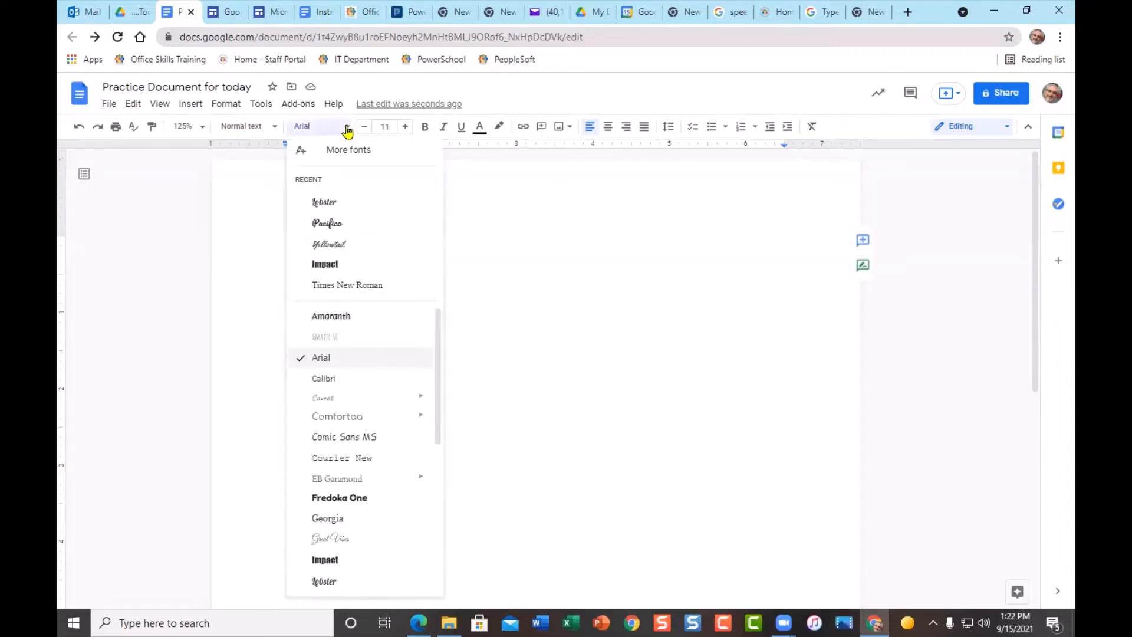
pyautogui.scroll(-4, 368, 530)
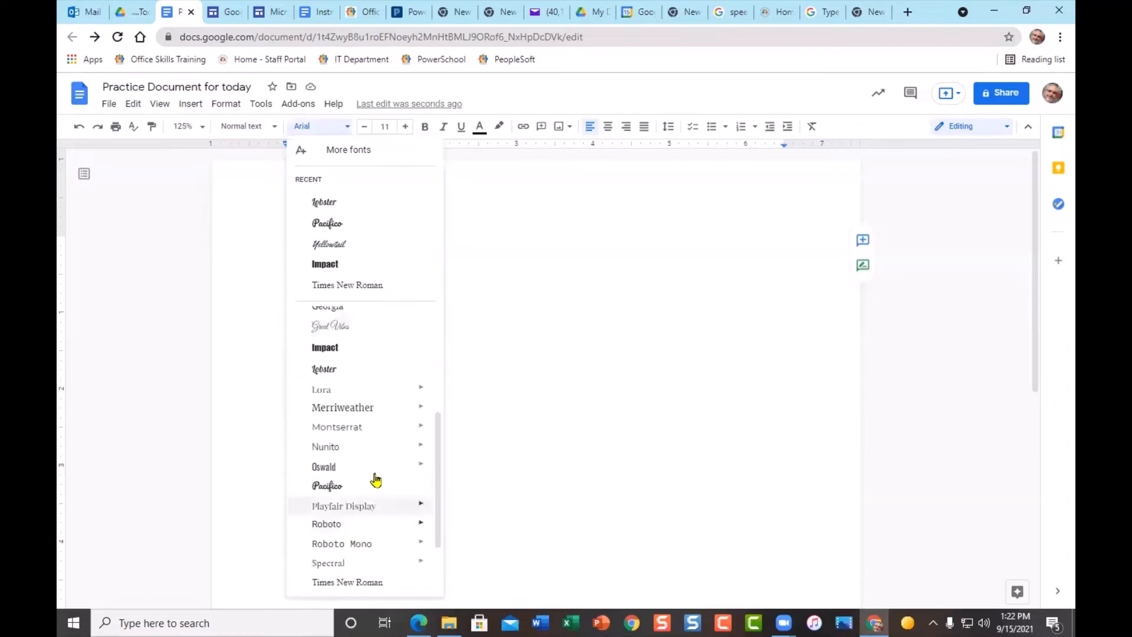
pyautogui.click(363, 346)
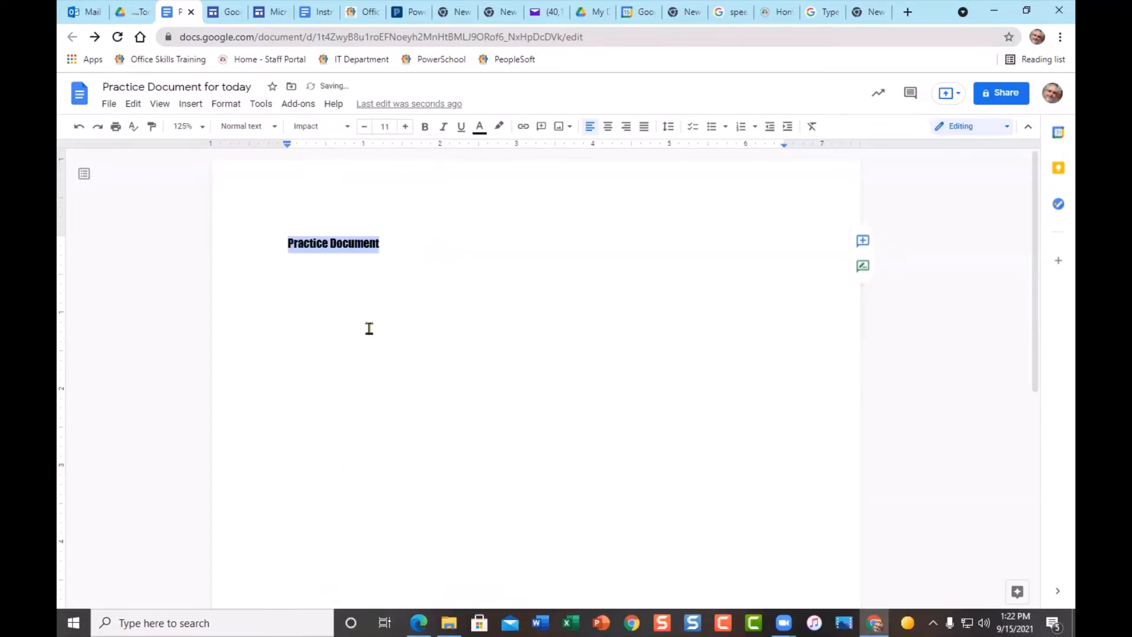
# - Increase the heading's font size step by step from 11 to 22 point
pyautogui.click(407, 129)
pyautogui.click(406, 128)
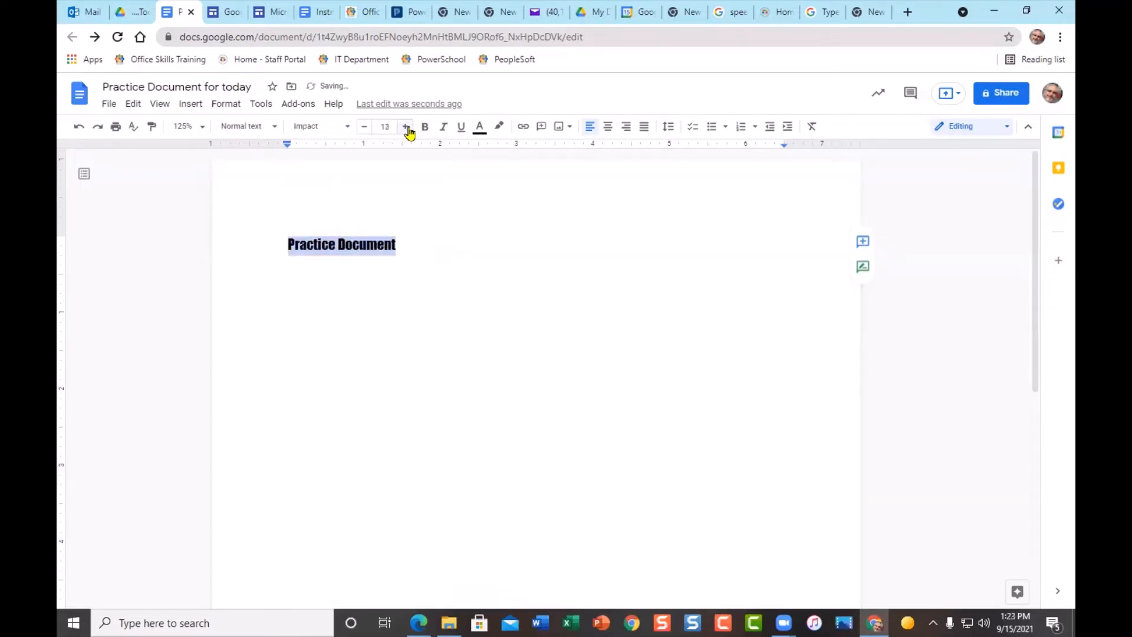
pyautogui.click(407, 128)
pyautogui.click(407, 127)
pyautogui.click(406, 127)
pyautogui.click(406, 127)
pyautogui.click(406, 127)
pyautogui.click(406, 127)
pyautogui.click(406, 127)
pyautogui.click(407, 127)
pyautogui.click(406, 128)
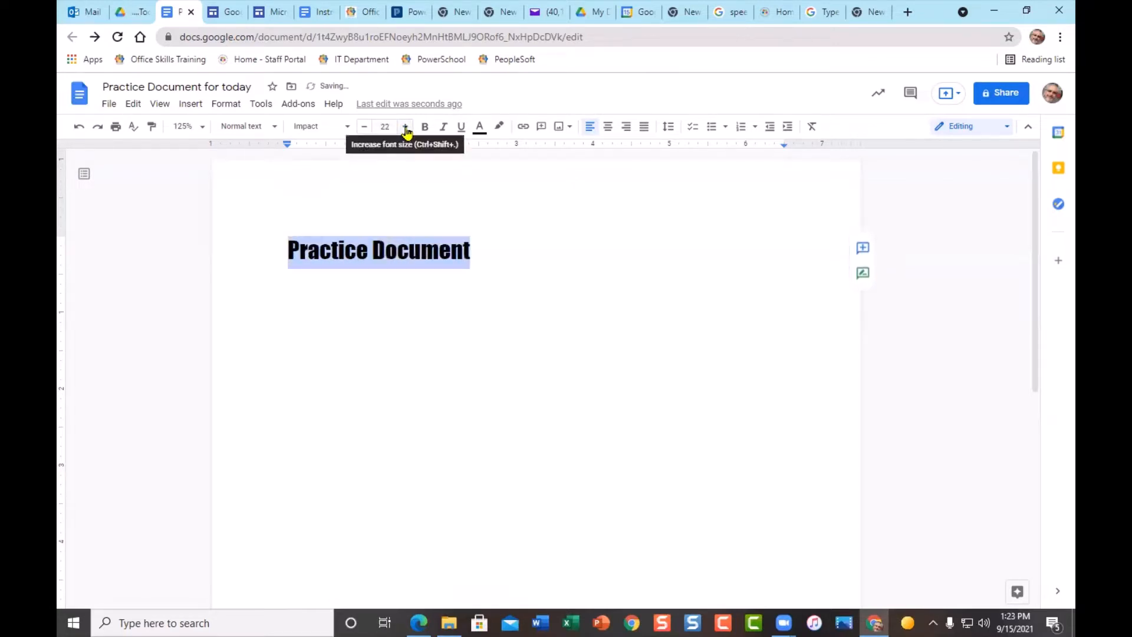
pyautogui.click(480, 127)
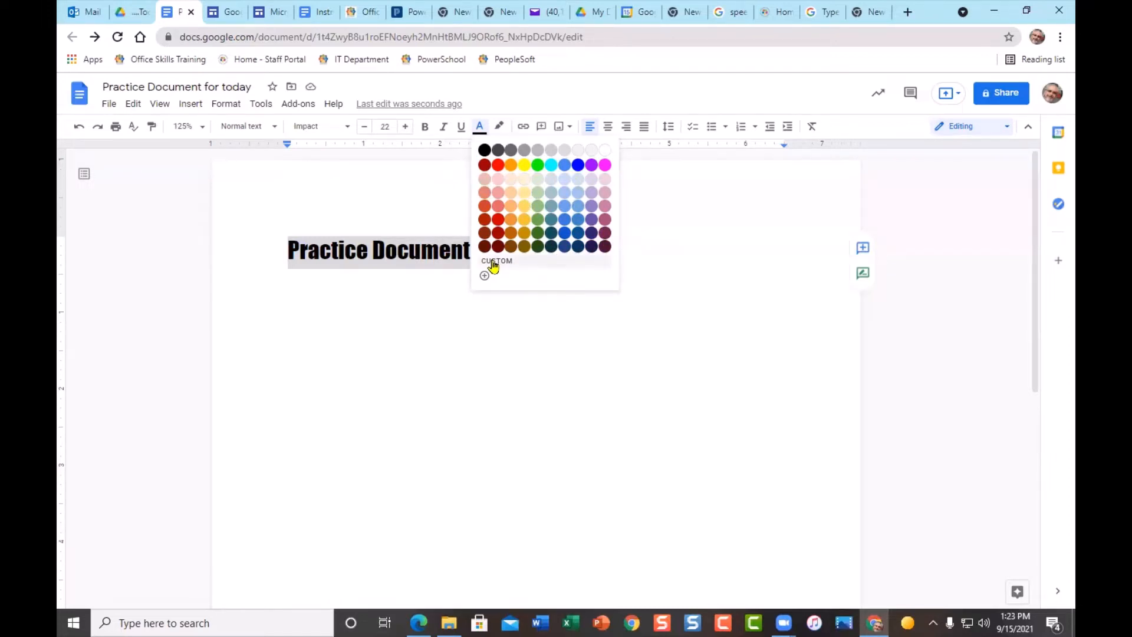
# - Make the heading text red, then pick yellow highlight on the line below it
pyautogui.click(497, 173)
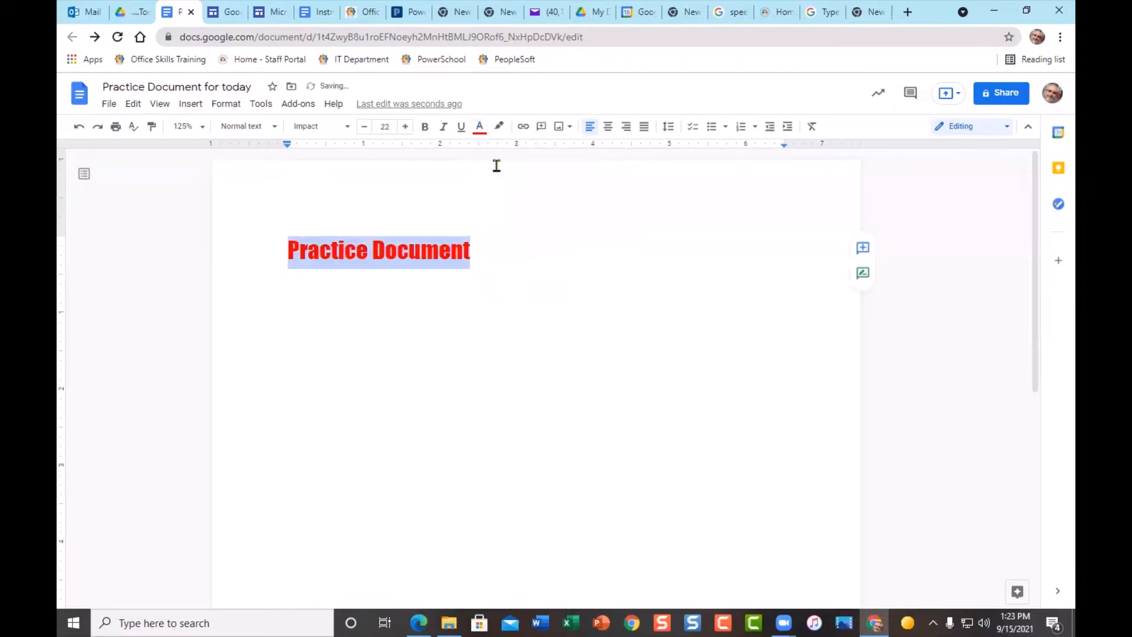
pyautogui.click(417, 299)
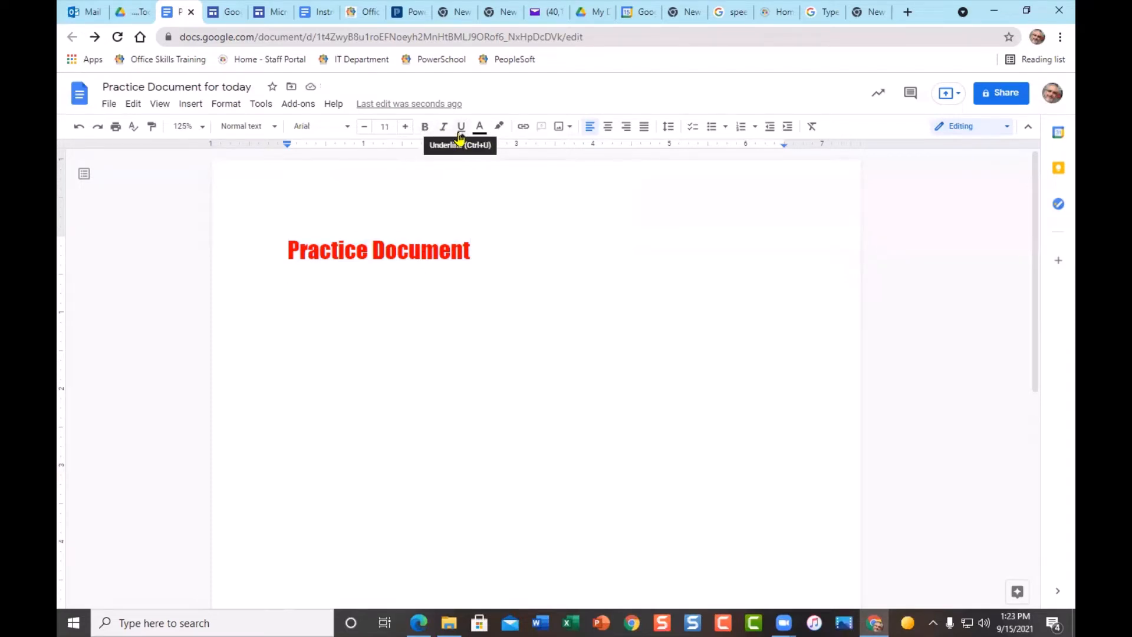
pyautogui.click(505, 132)
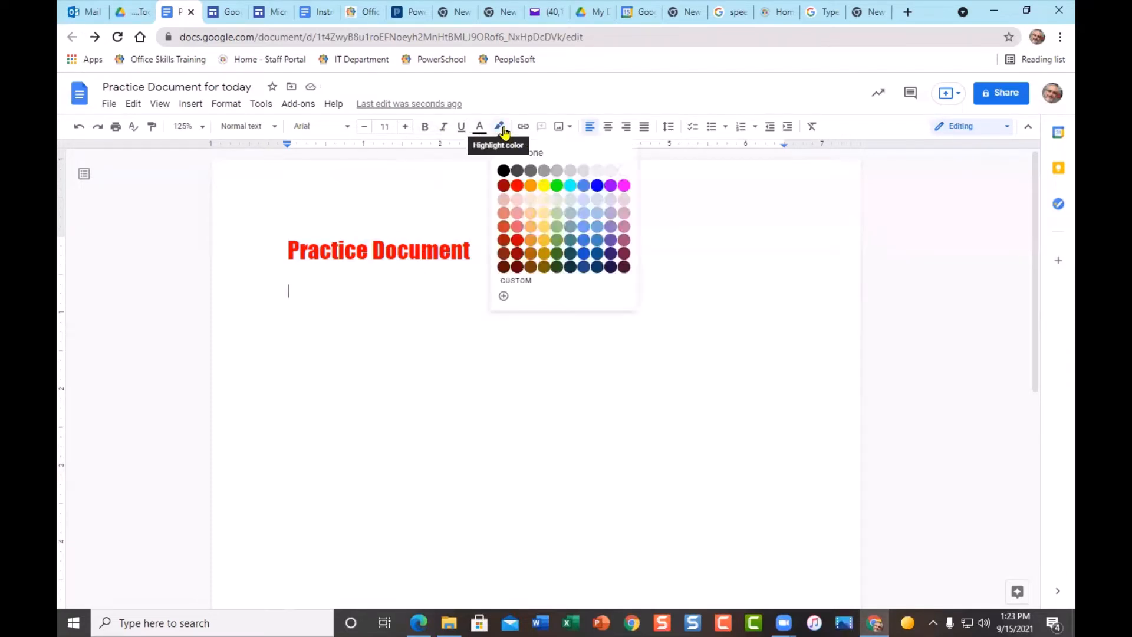
pyautogui.click(544, 187)
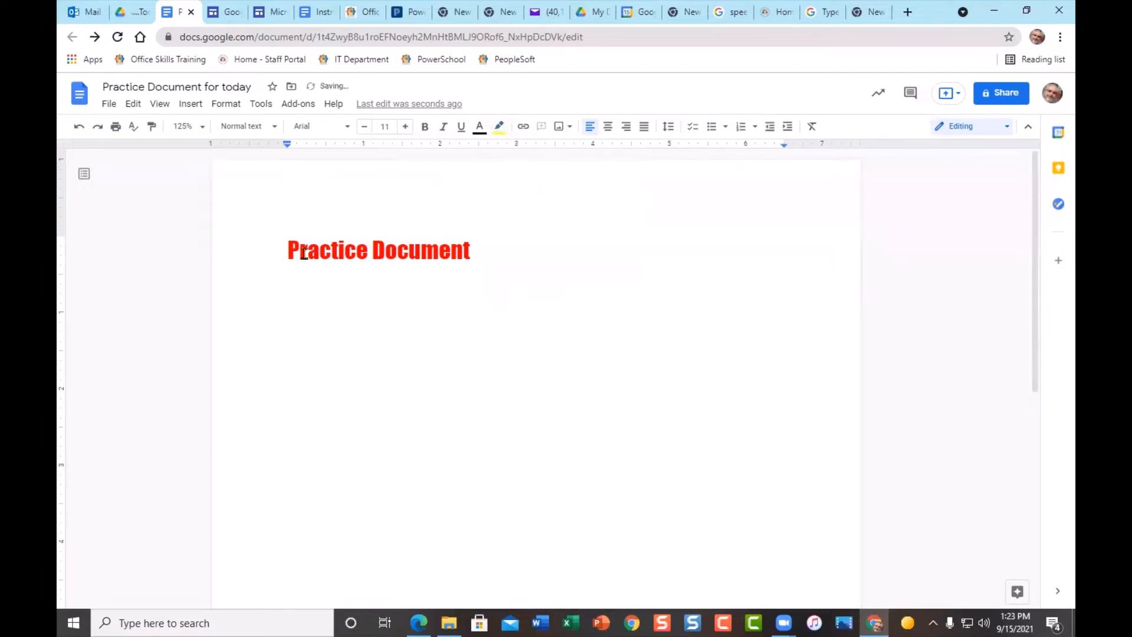
# - Select the 'Practice Document' title and give it a yellow highlight
pyautogui.moveTo(288, 252); pyautogui.dragTo(471, 252)
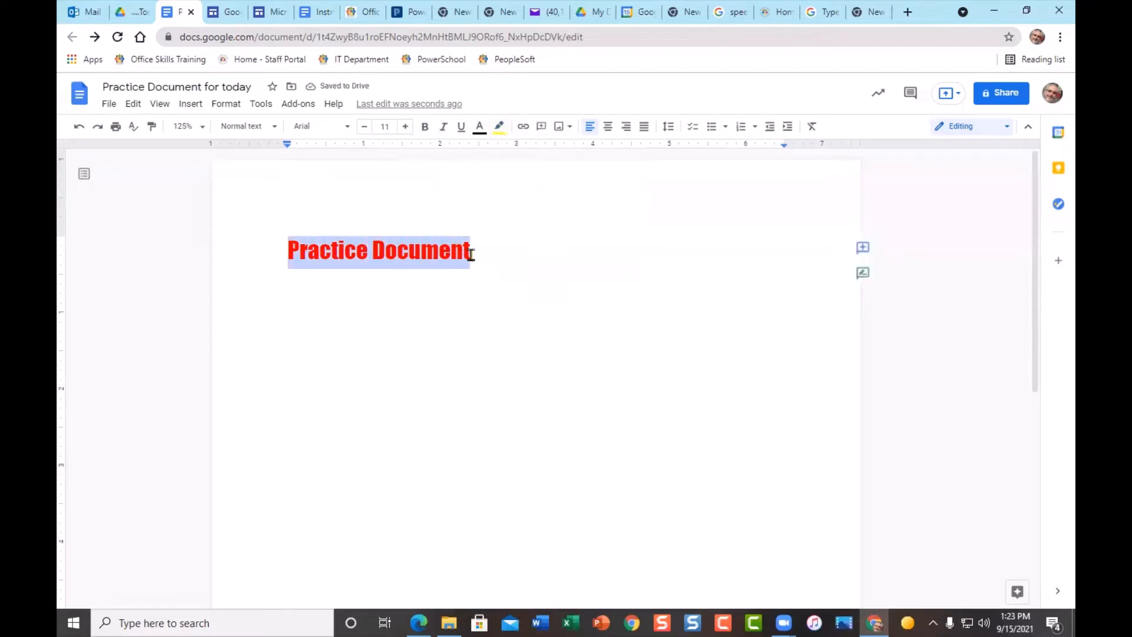
pyautogui.click(501, 128)
pyautogui.click(542, 186)
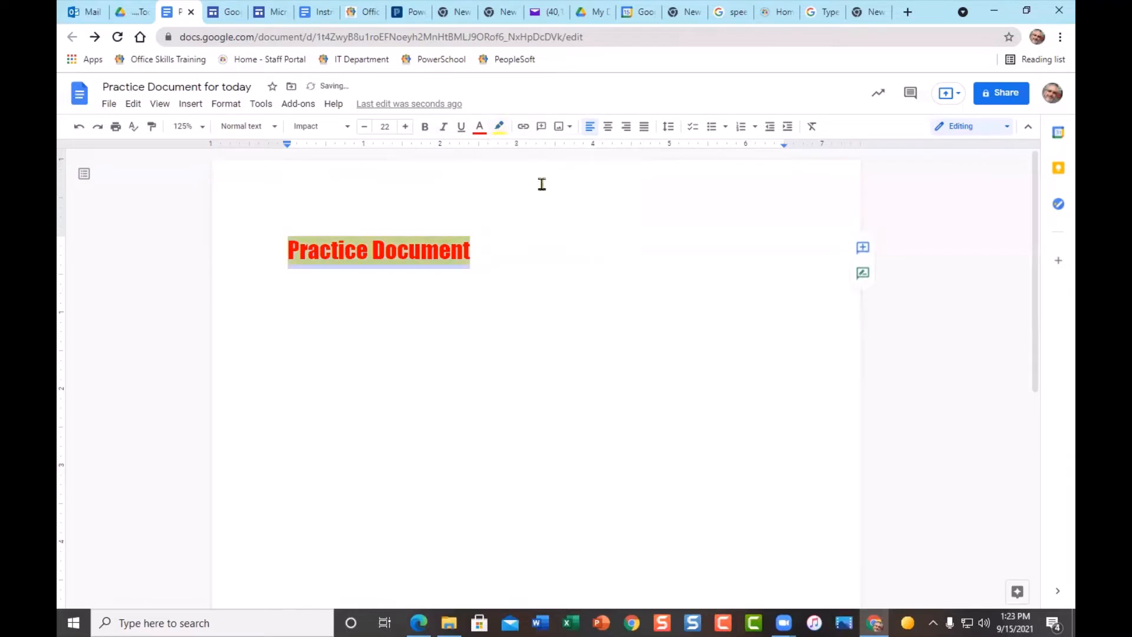
pyautogui.click(461, 323)
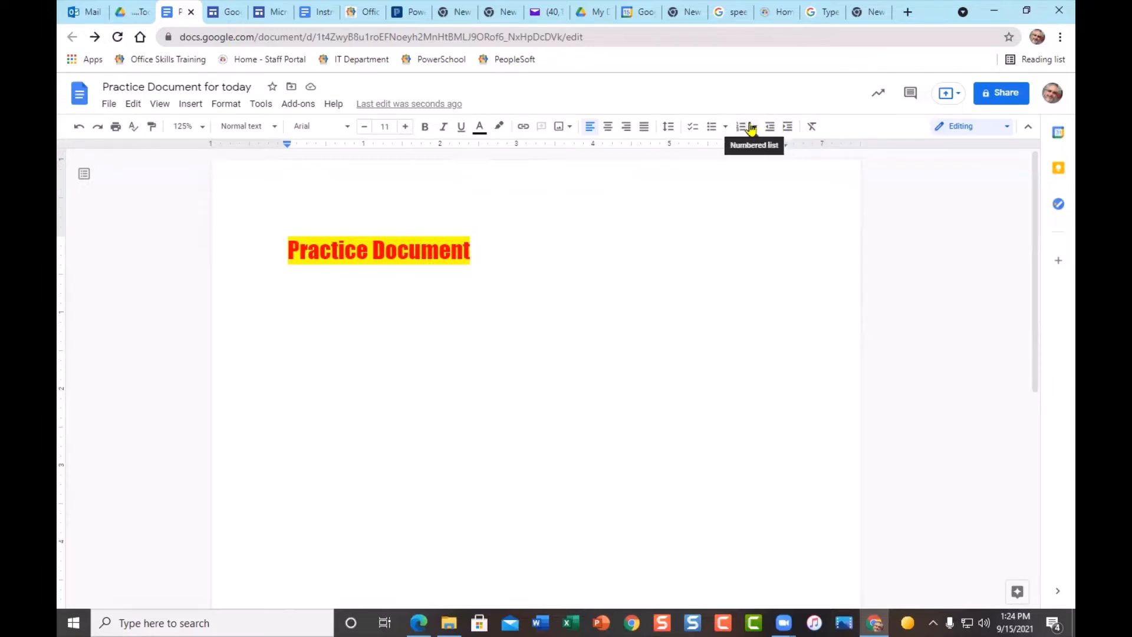
pyautogui.click(733, 233)
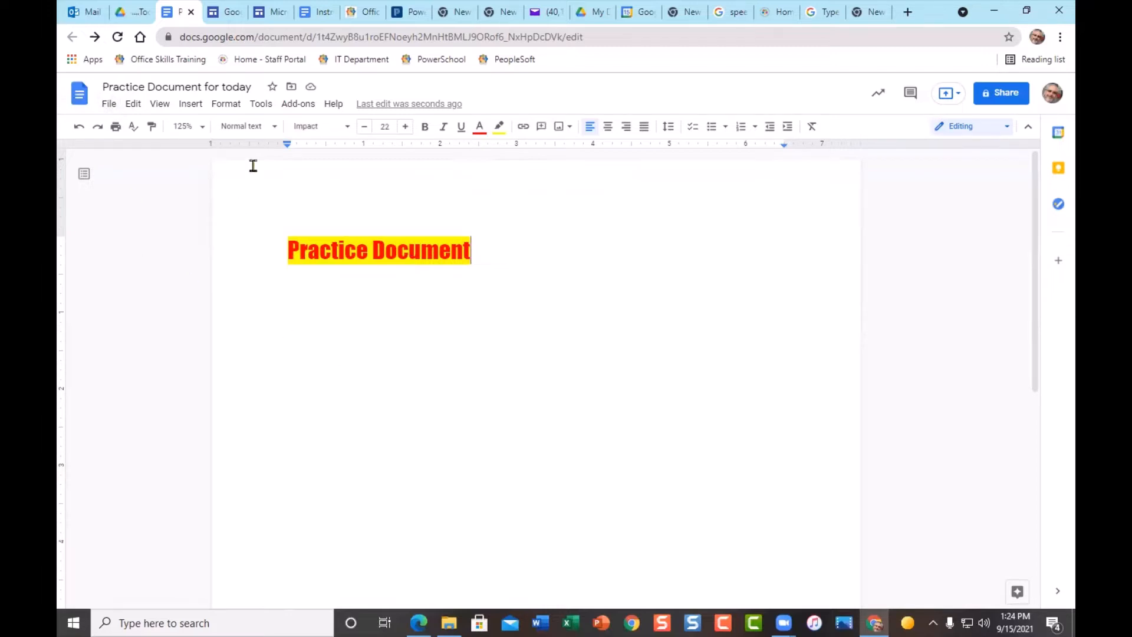
pyautogui.click(109, 106)
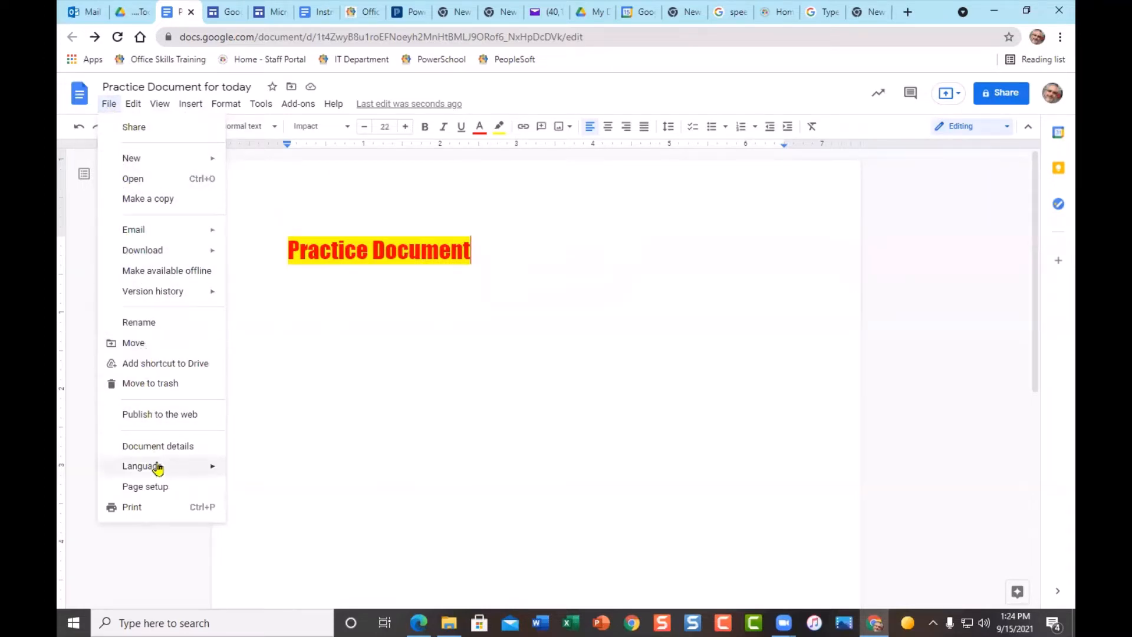
pyautogui.moveTo(169, 469)
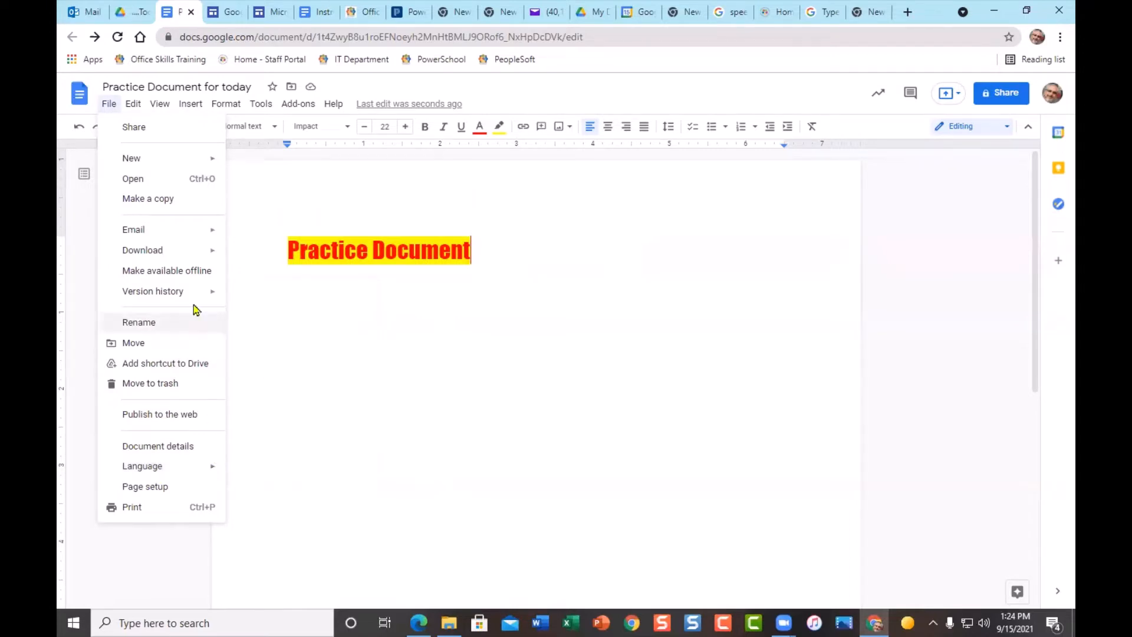
pyautogui.moveTo(190, 291)
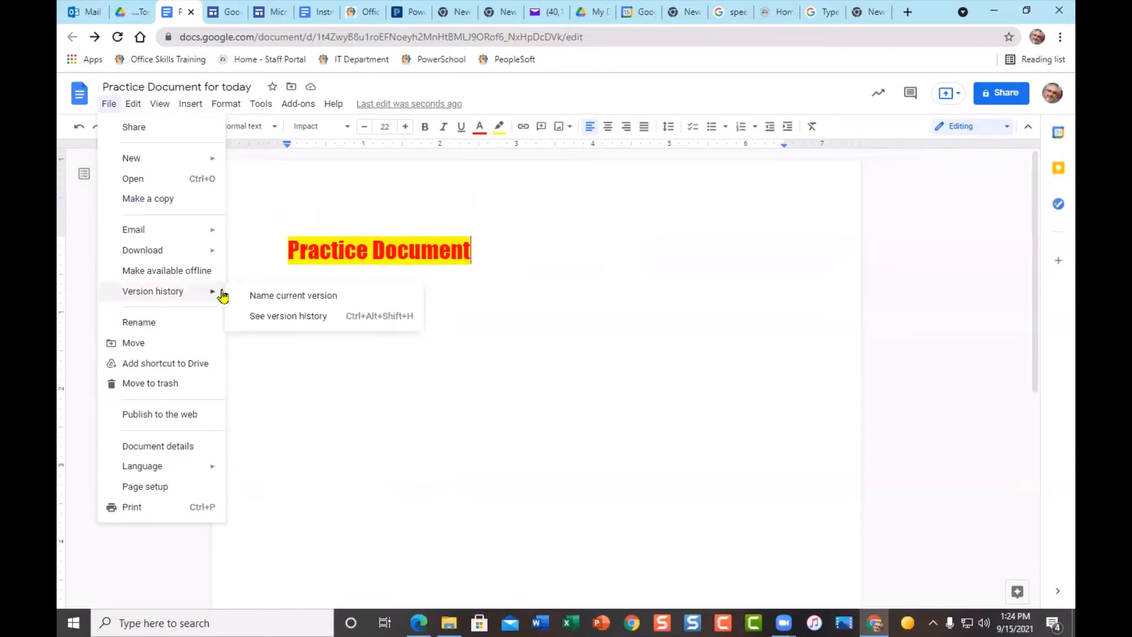
pyautogui.moveTo(216, 259)
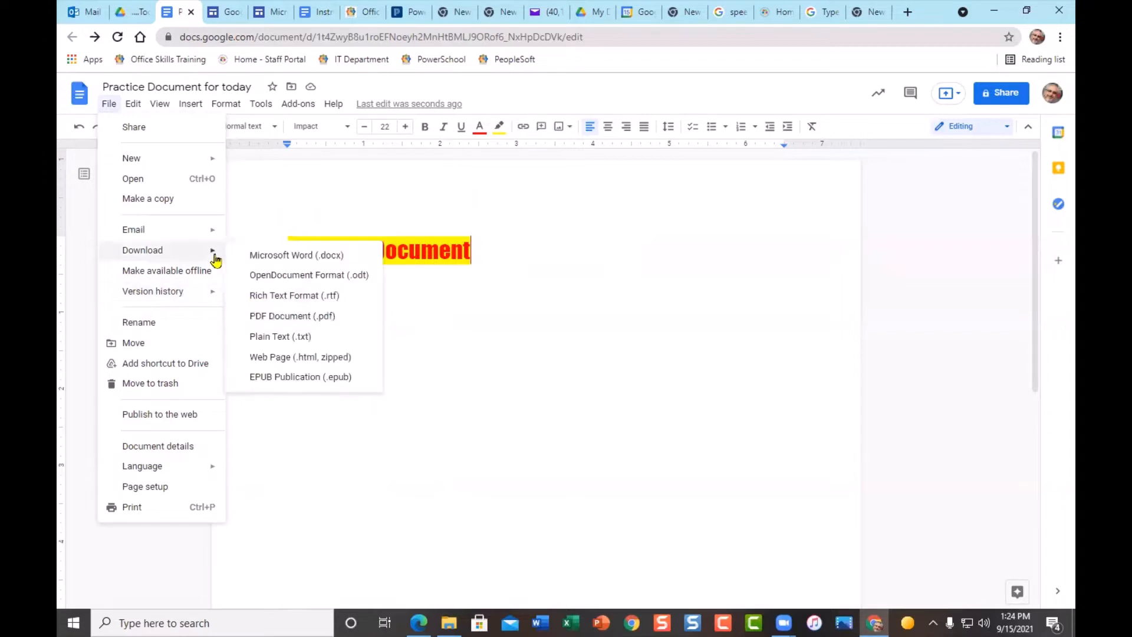
pyautogui.moveTo(213, 230)
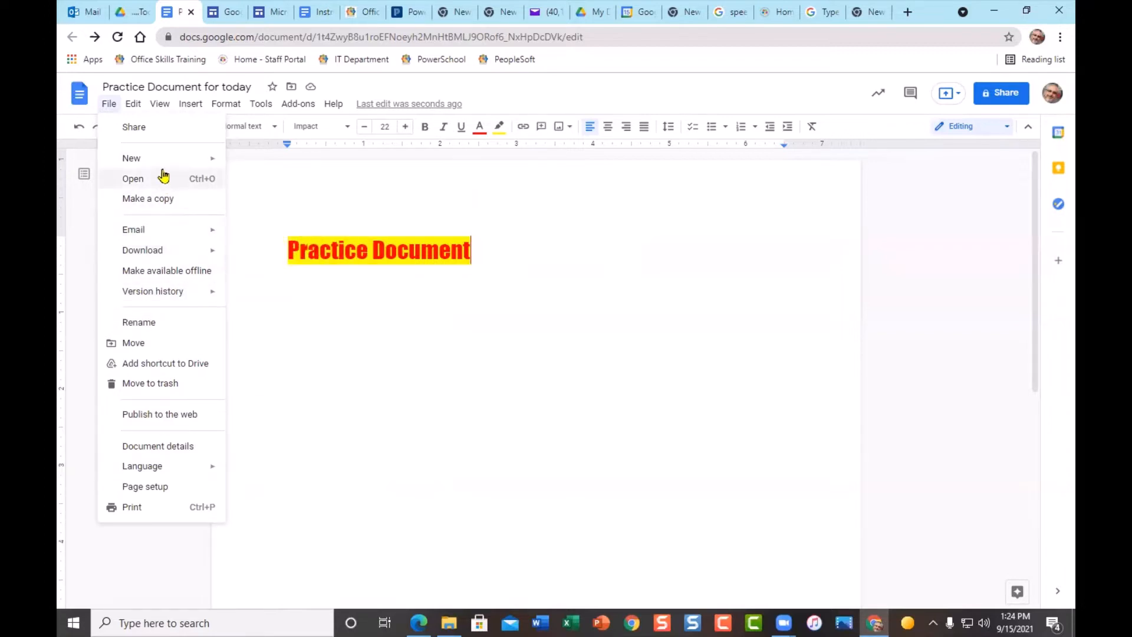
pyautogui.click(334, 360)
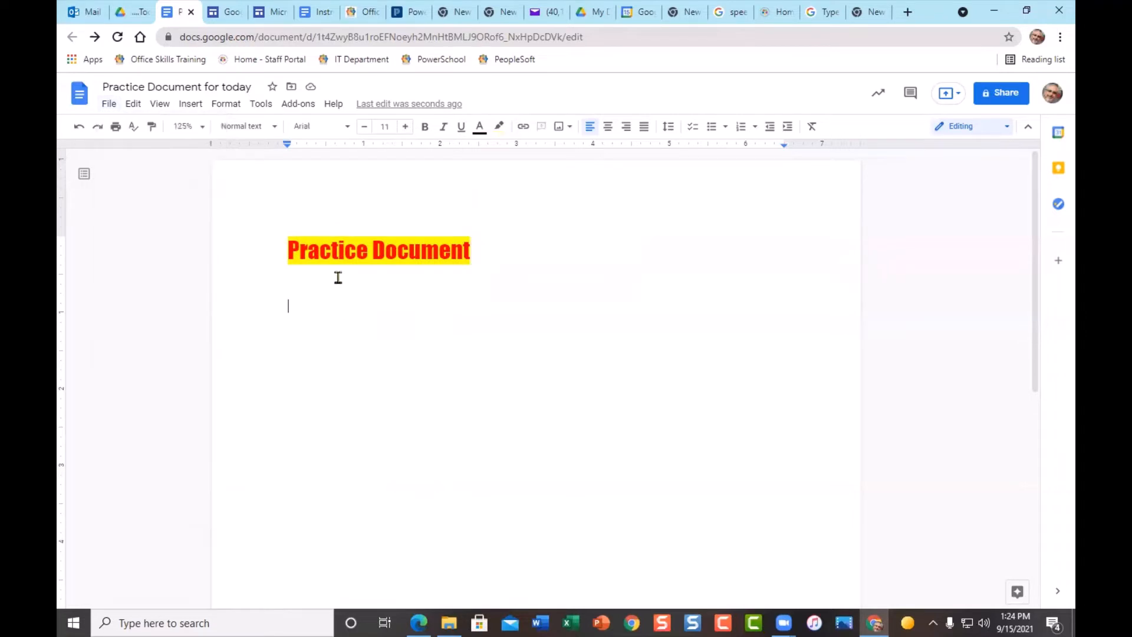
# - Look through the Edit menu, select the word 'Document', and reopen Edit toward View
pyautogui.click(134, 106)
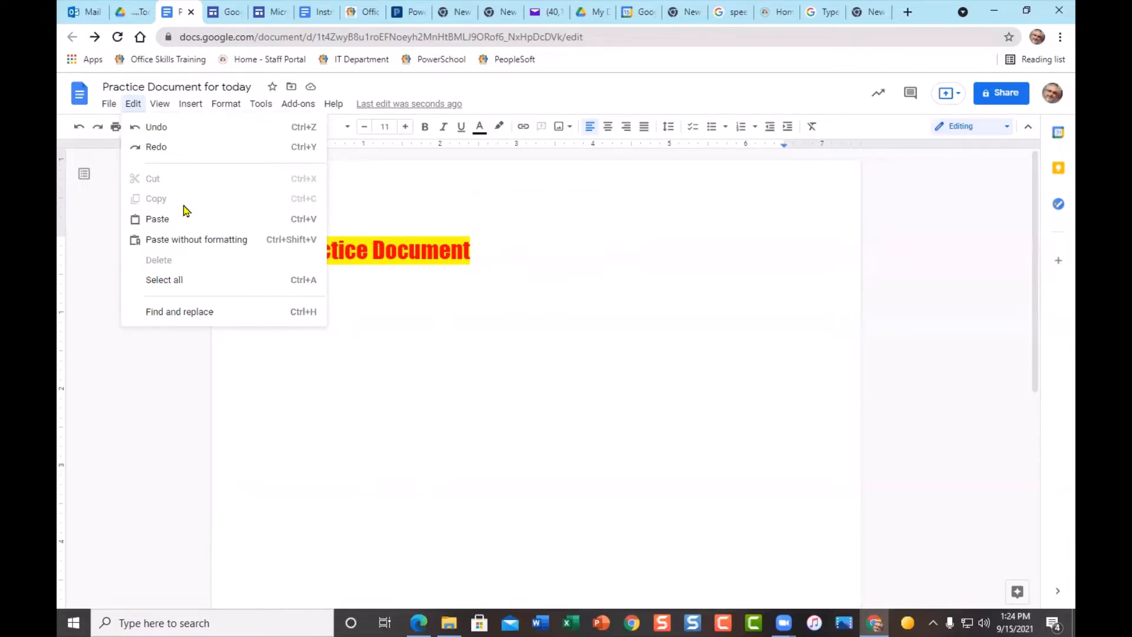
pyautogui.click(400, 328)
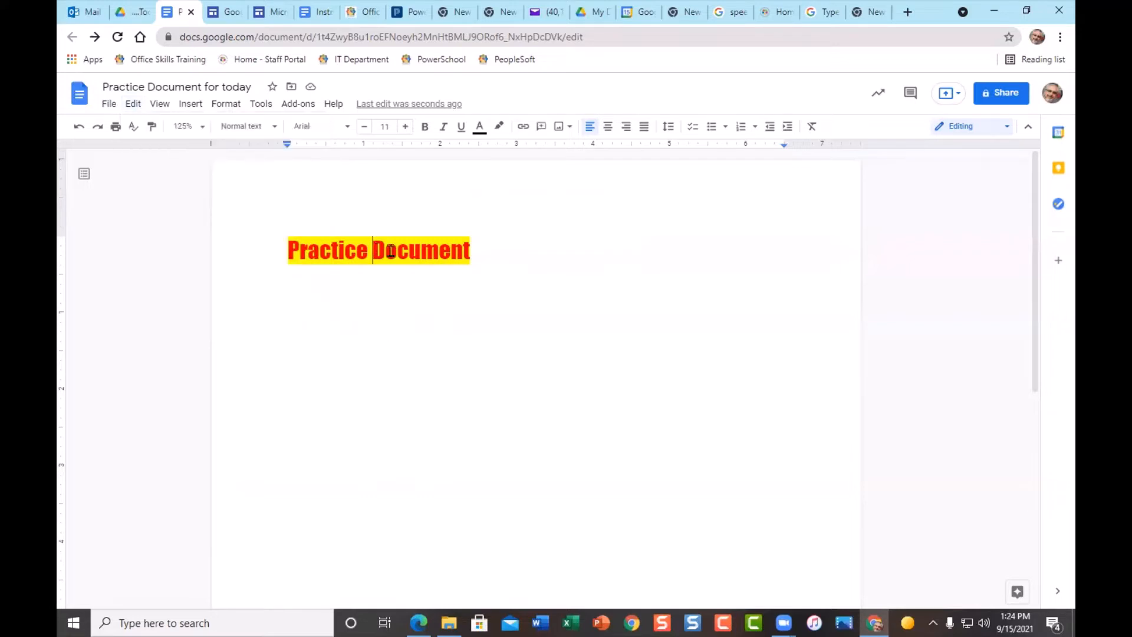
pyautogui.moveTo(372, 251); pyautogui.dragTo(464, 260)
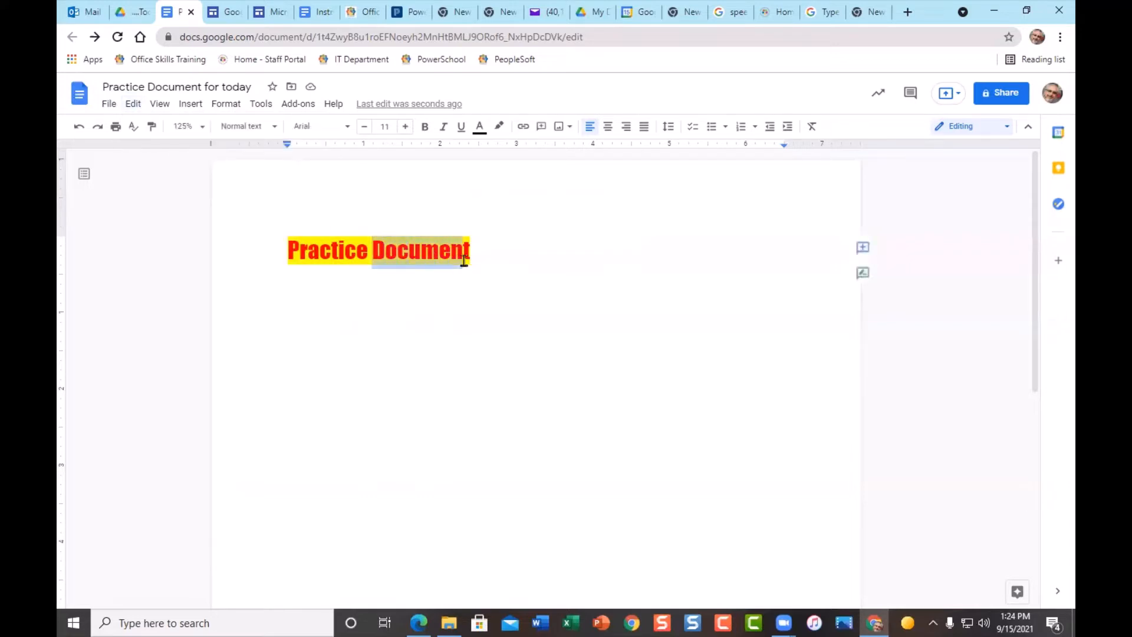
pyautogui.click(132, 104)
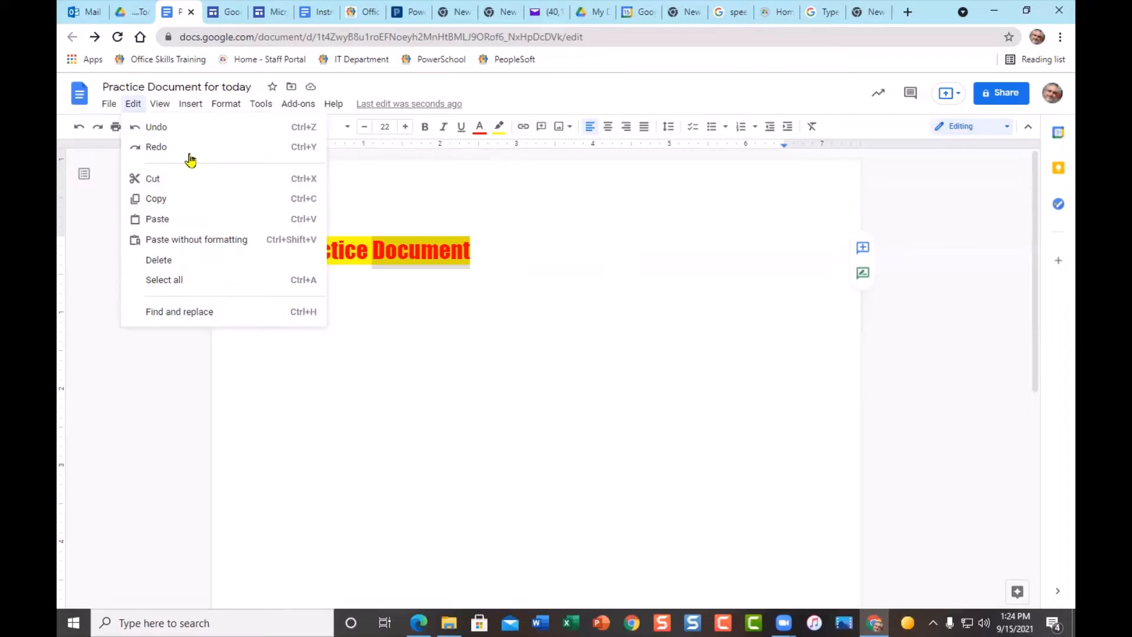
pyautogui.moveTo(161, 108)
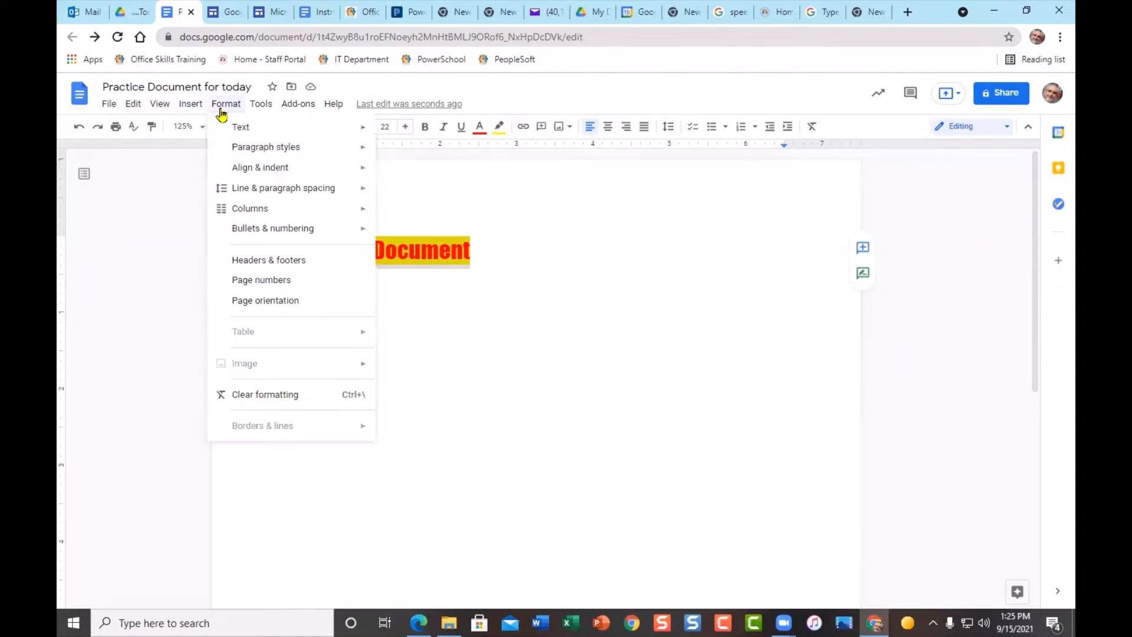
# - Browse Format's Text, Paragraph styles and Align & indent submenus, then check Tools and close it
pyautogui.moveTo(277, 127)
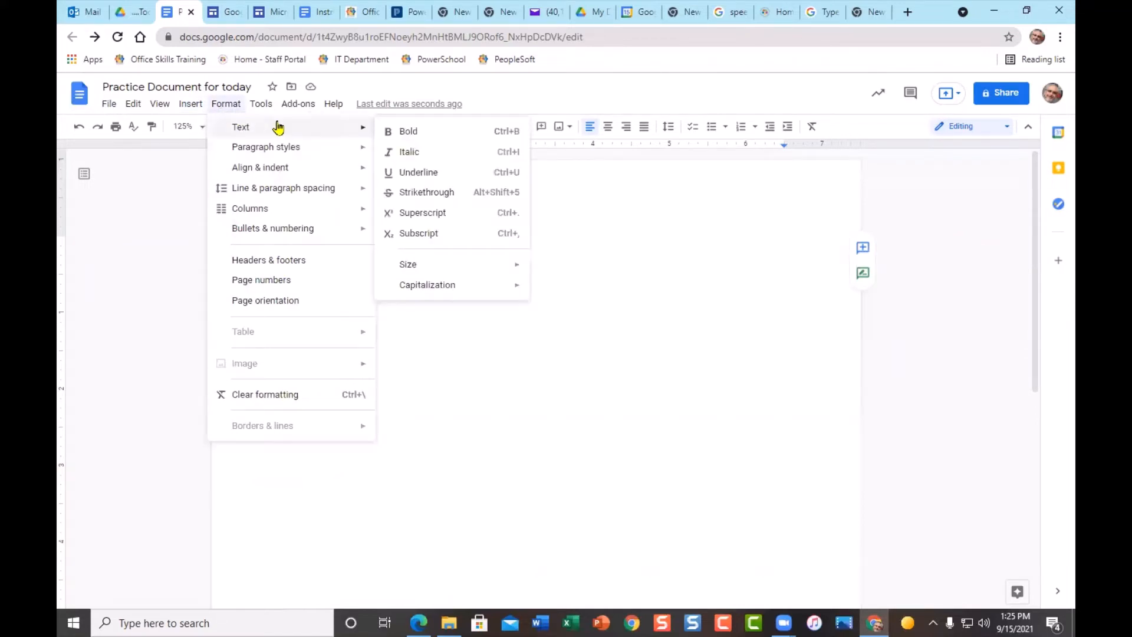
pyautogui.moveTo(370, 152)
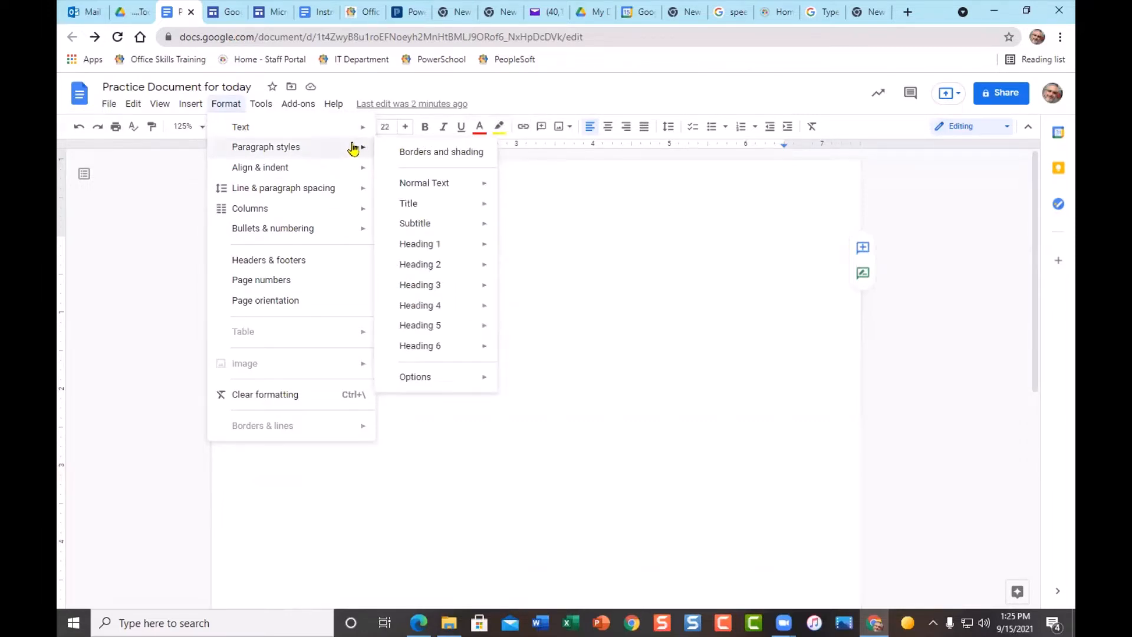
pyautogui.moveTo(352, 172)
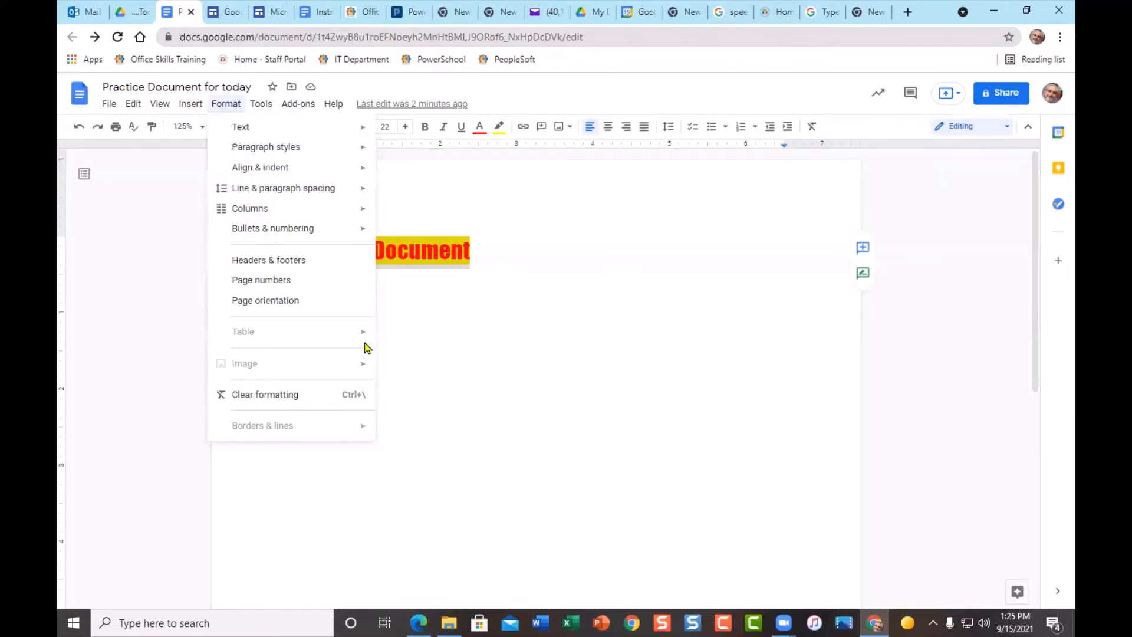
pyautogui.click(259, 105)
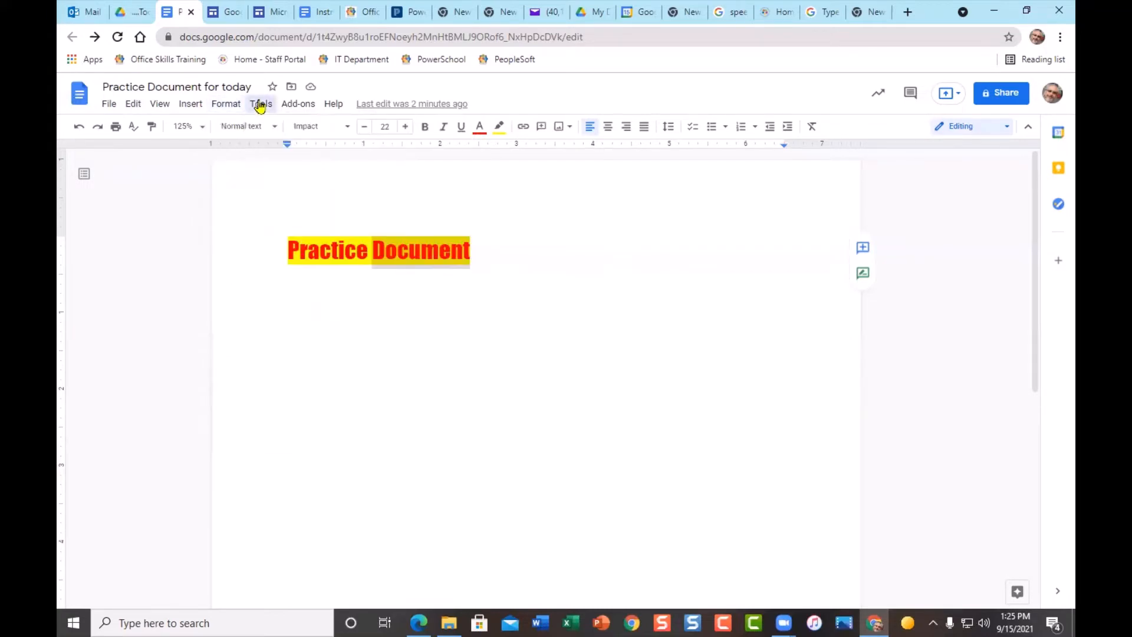
pyautogui.click(259, 105)
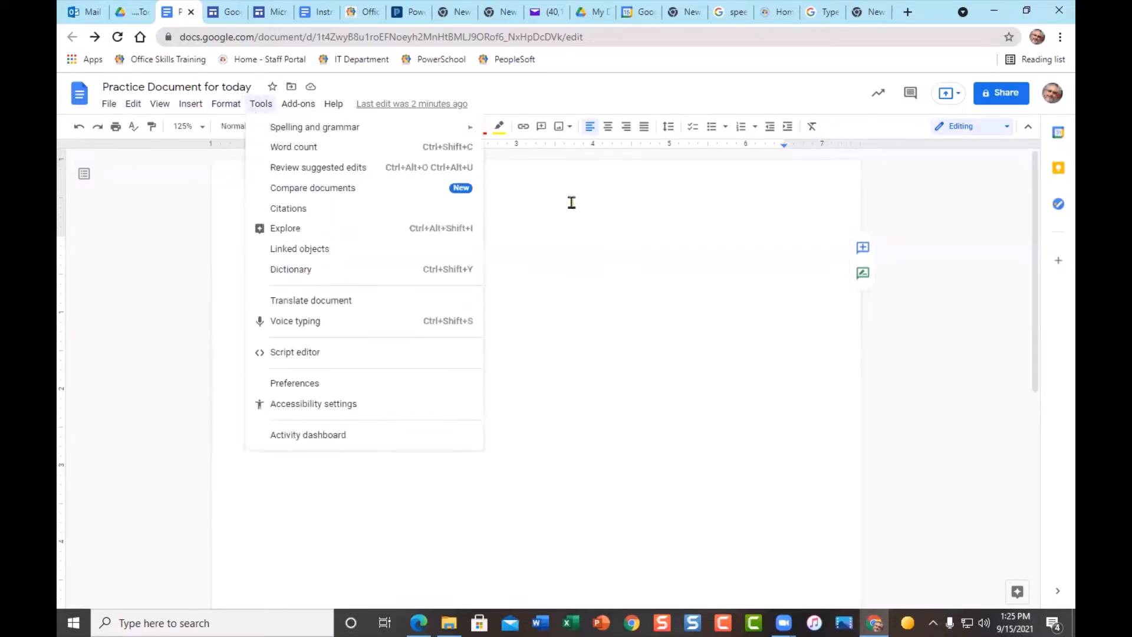
pyautogui.click(618, 403)
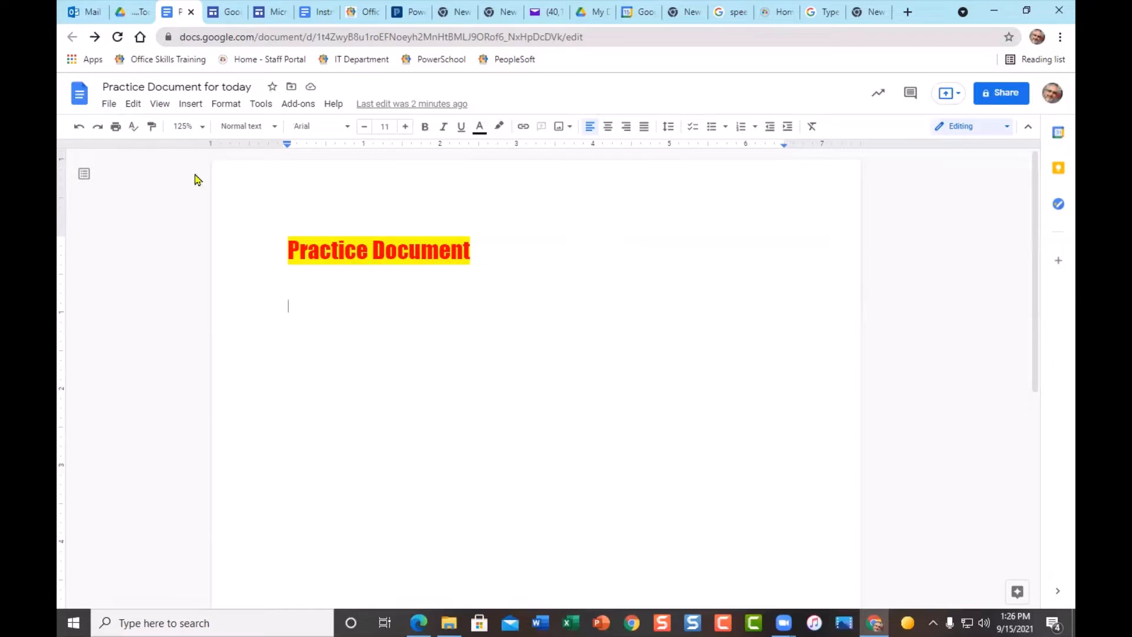
pyautogui.click(107, 106)
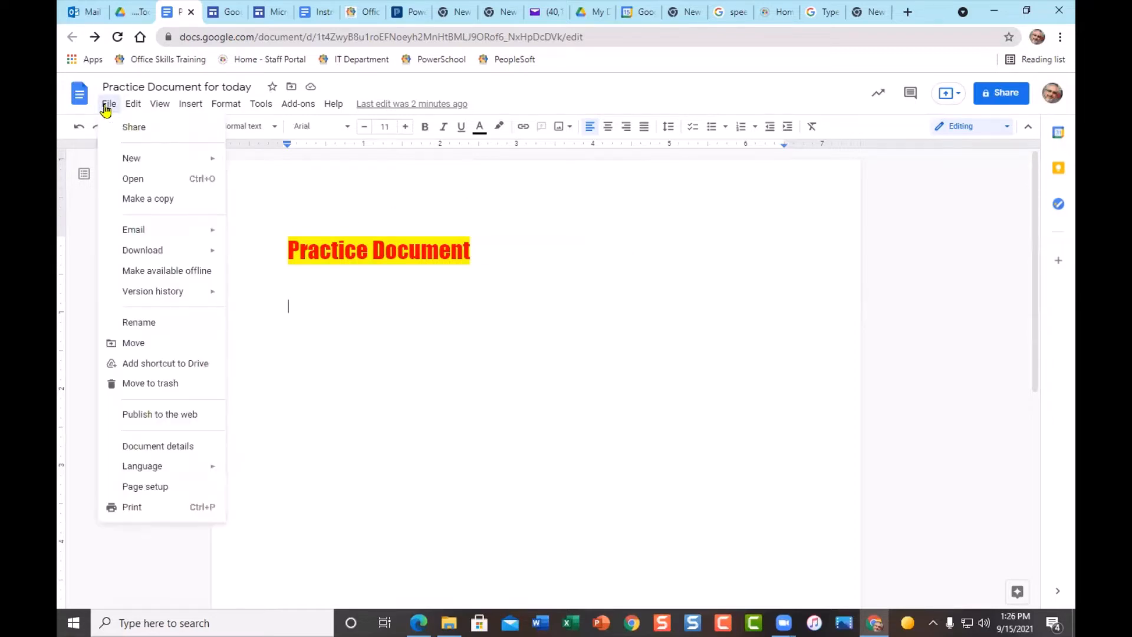
pyautogui.moveTo(183, 301)
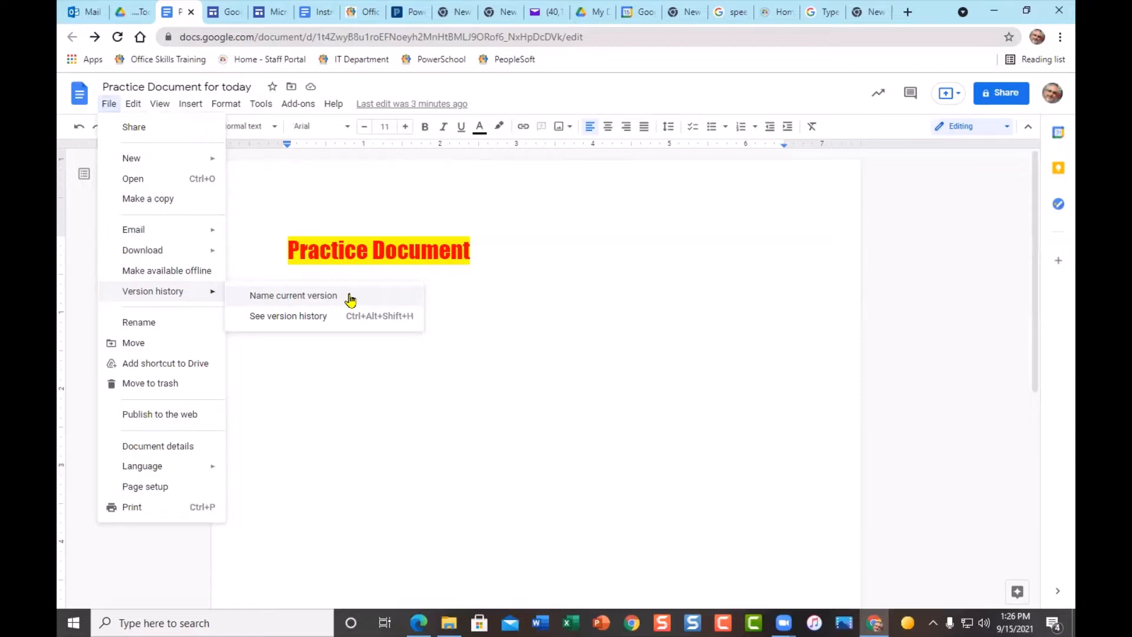
pyautogui.click(302, 319)
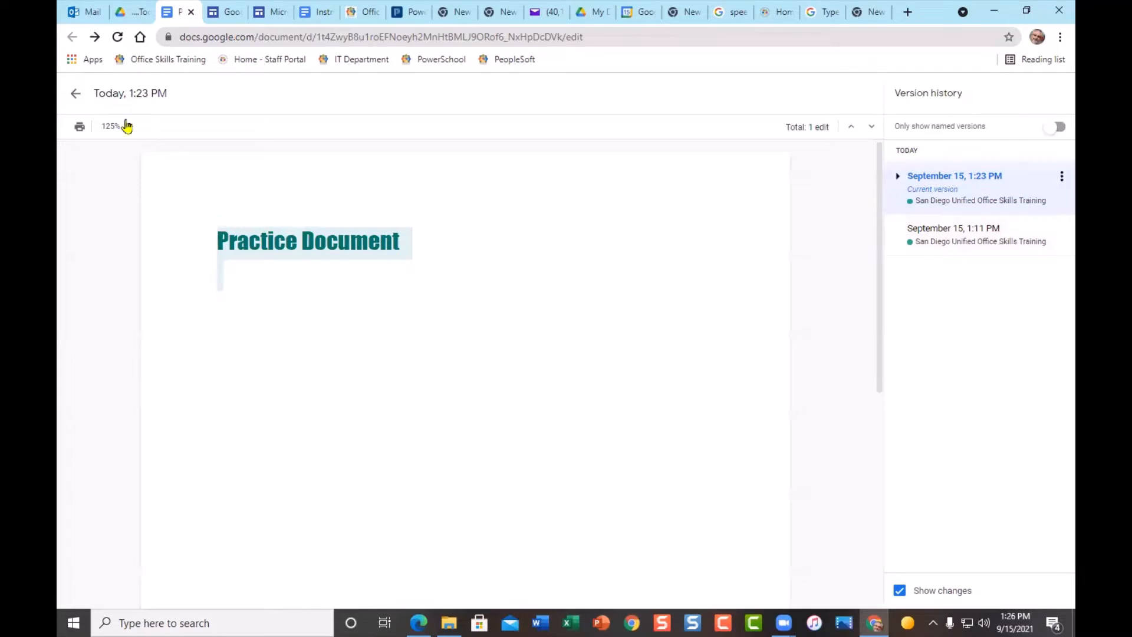
pyautogui.click(74, 98)
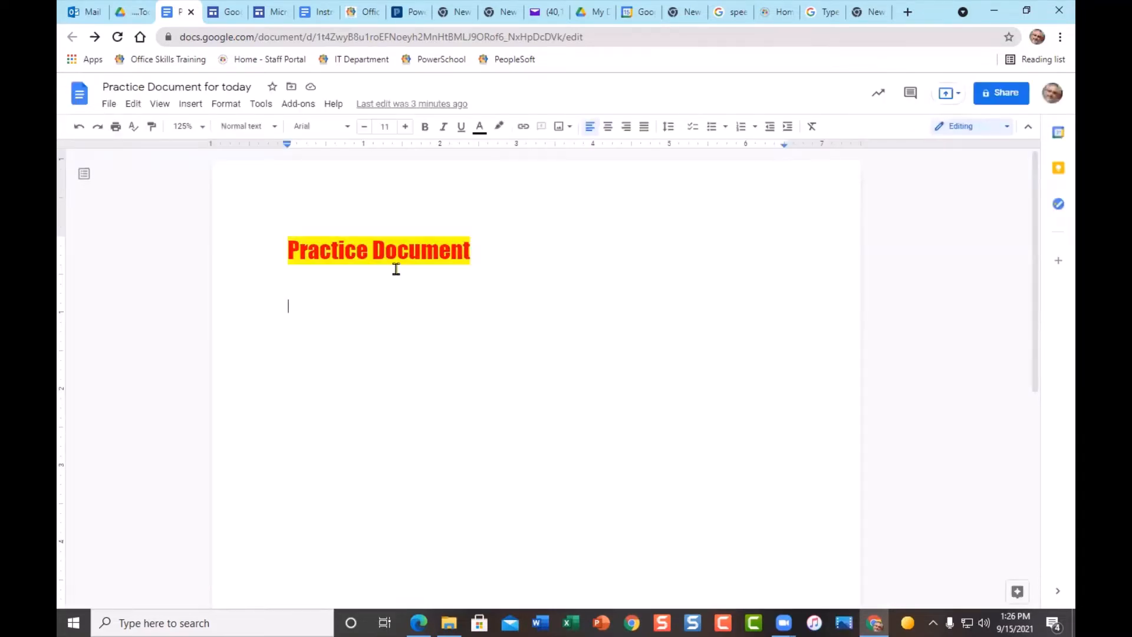
# - Switch to the 'Instructional Technology - Classified PD Schedule' document tab
pyautogui.click(318, 12)
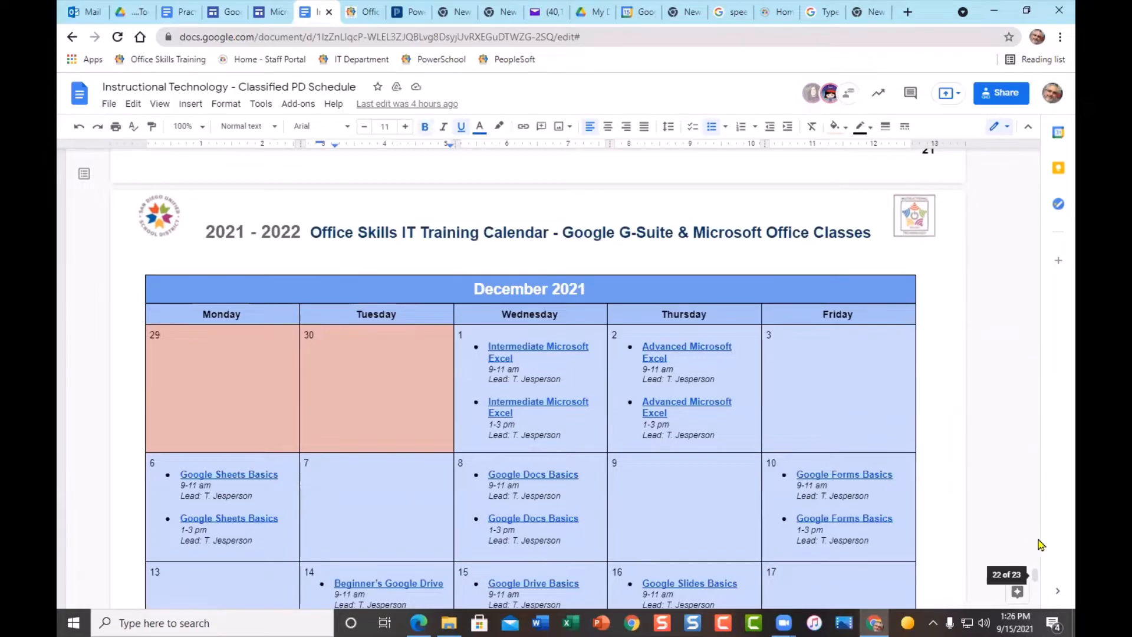
# - Scroll up to the September 2021 calendar and show the File menu's version history options
pyautogui.moveTo(1038, 583); pyautogui.dragTo(1031, 491)
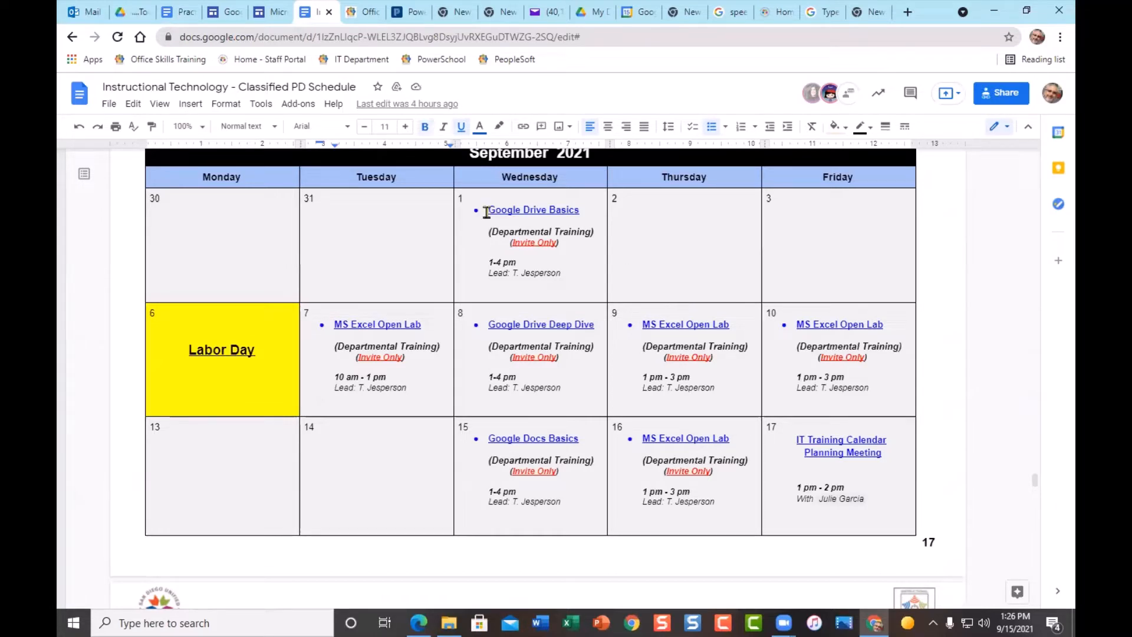
pyautogui.click(109, 104)
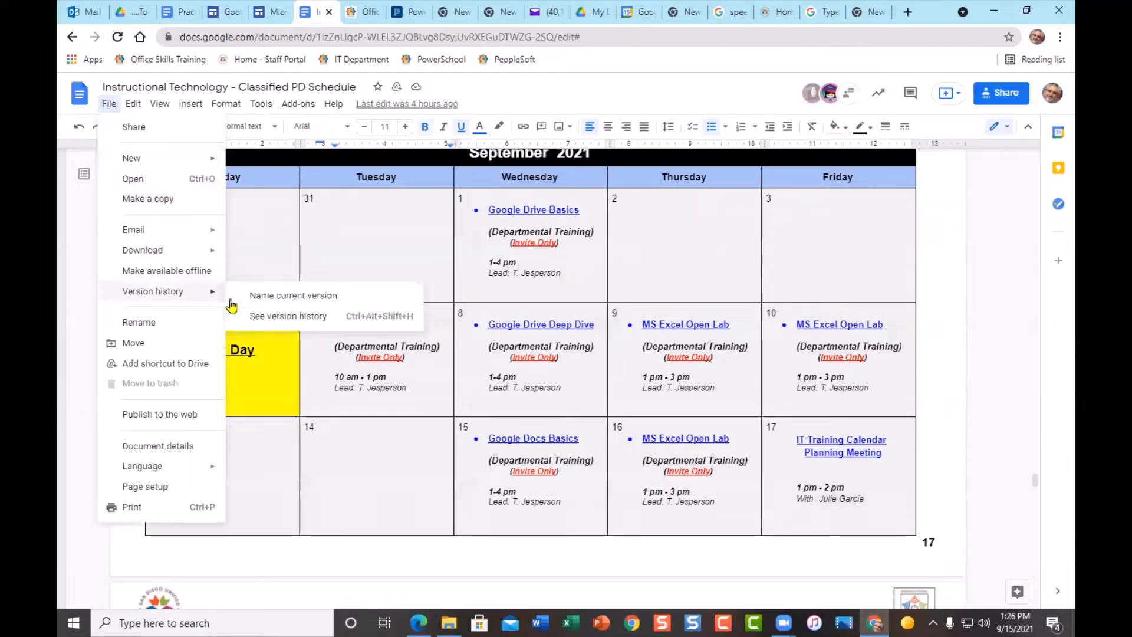
# - Open See version history and scroll the saved versions list back to the April entries
pyautogui.click(276, 318)
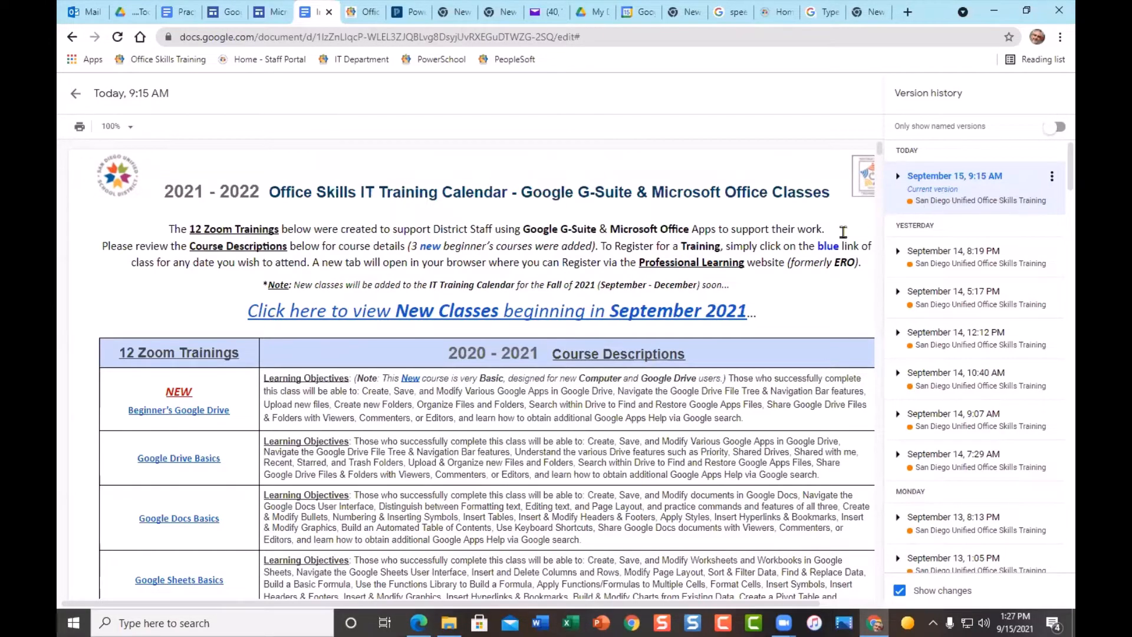
pyautogui.scroll(-5, 605, 478)
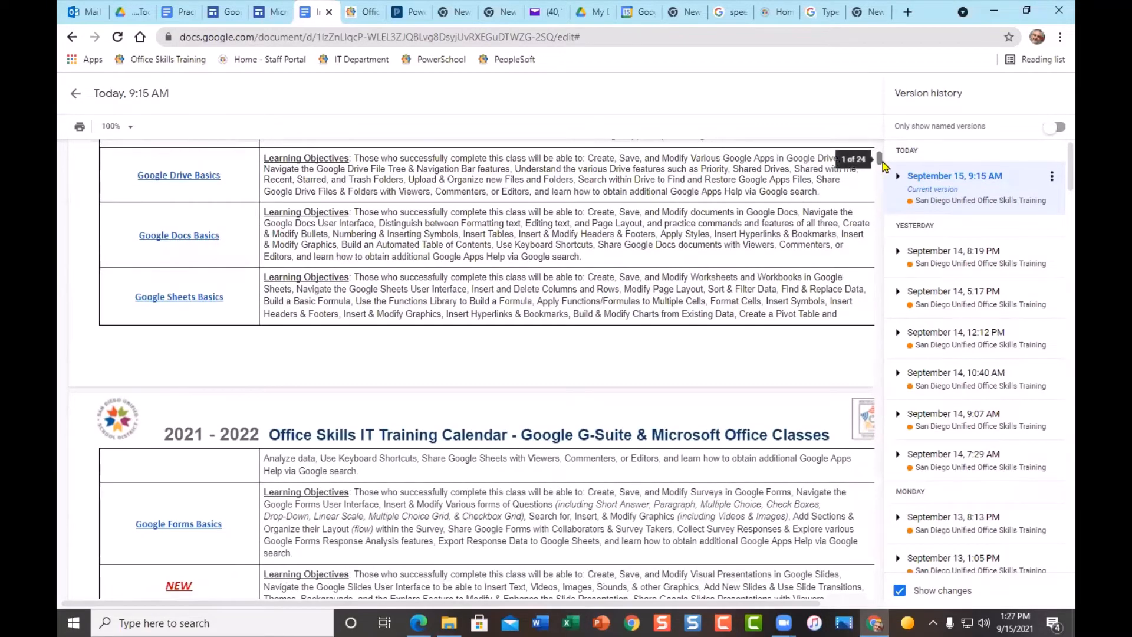
pyautogui.moveTo(878, 163); pyautogui.dragTo(878, 262)
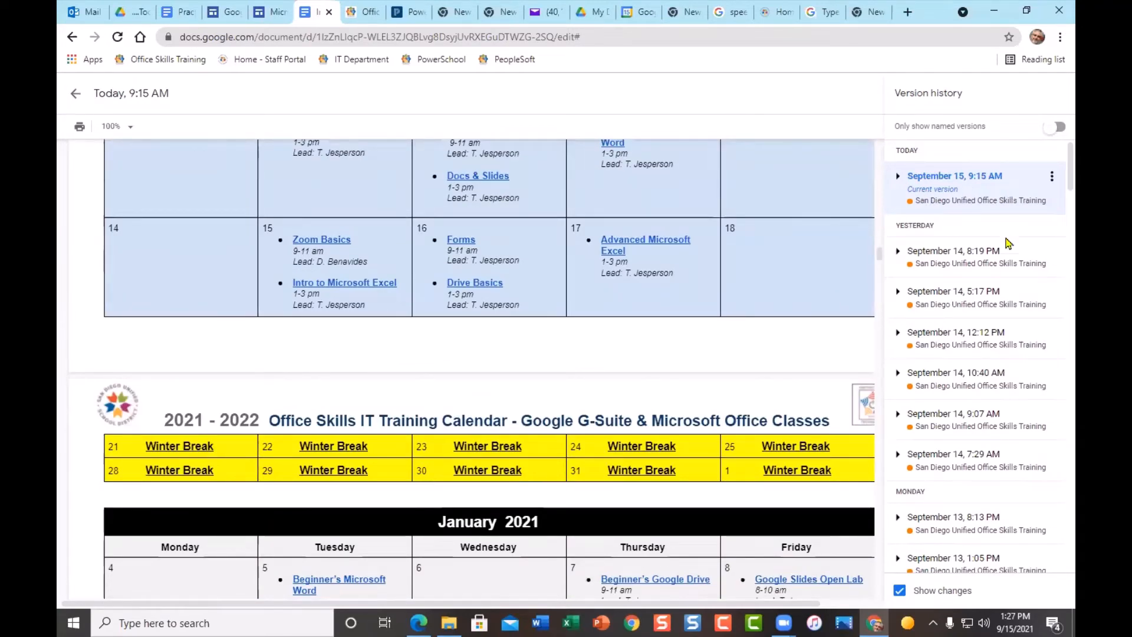
pyautogui.scroll(-6, 979, 425)
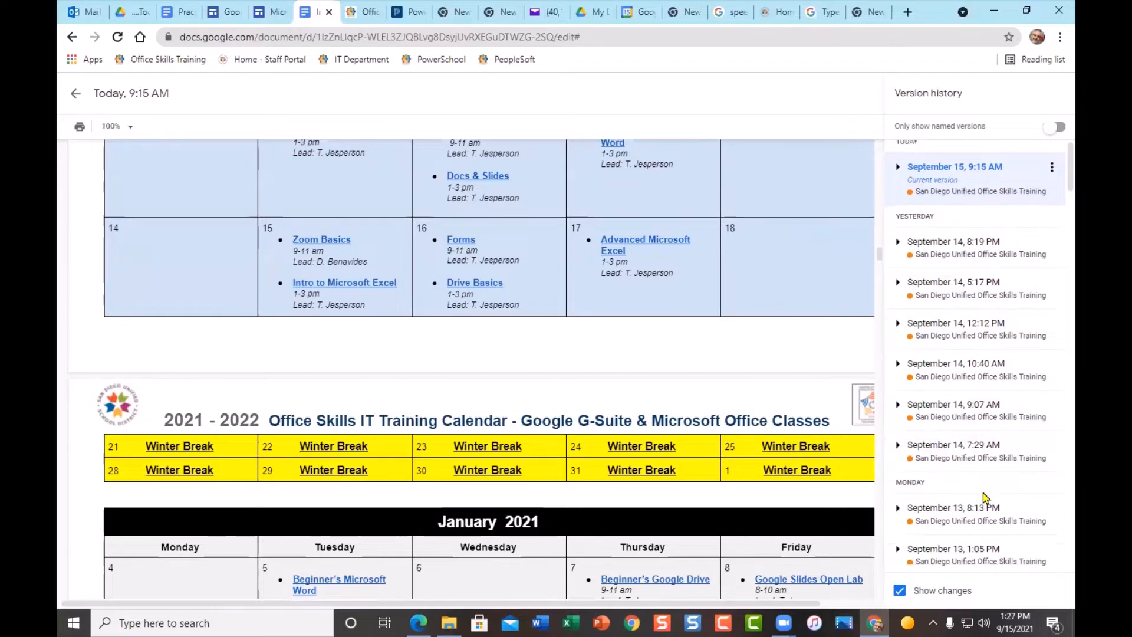
pyautogui.scroll(-10, 1019, 396)
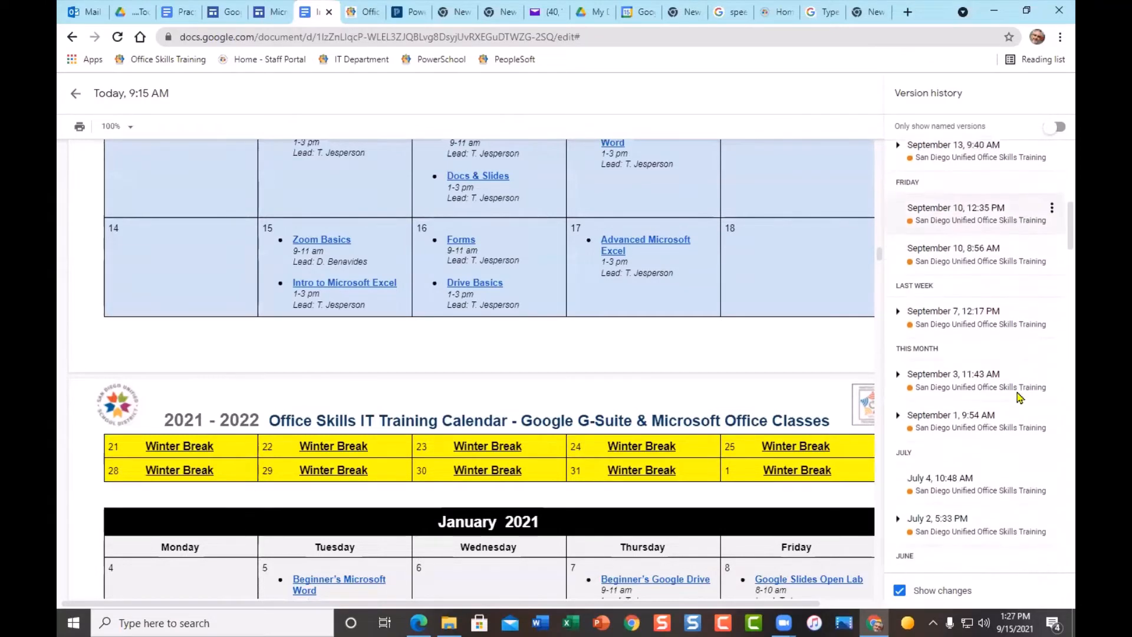
pyautogui.scroll(-5, 1019, 392)
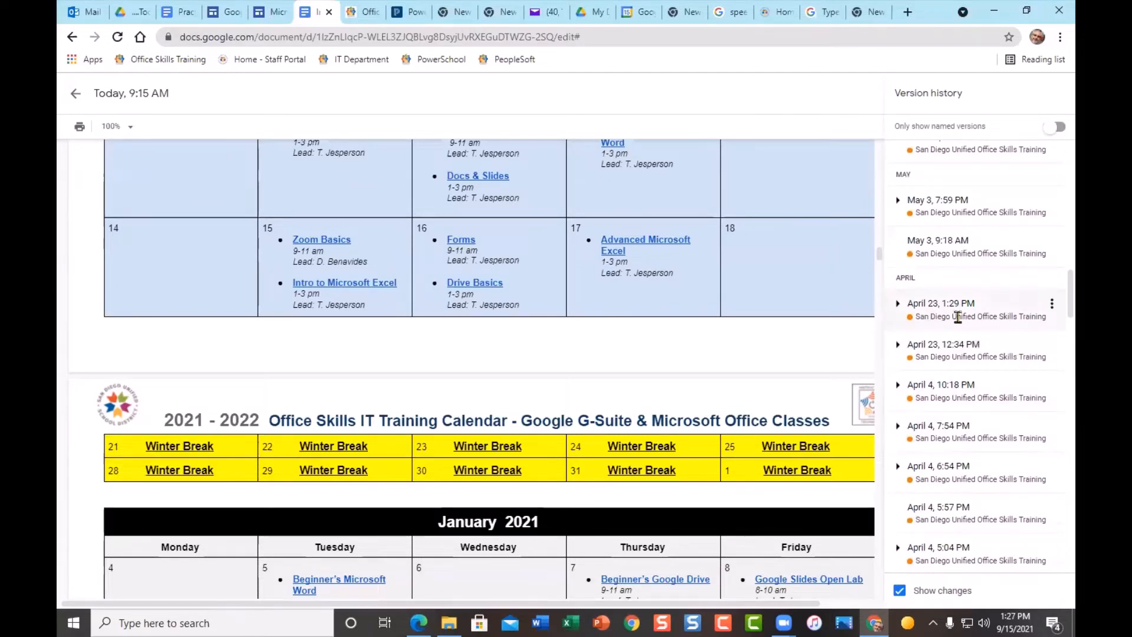
# - Preview the April 23, 1:29 PM version with its 2020–2021 calendar, then scroll the panel back up
pyautogui.click(957, 318)
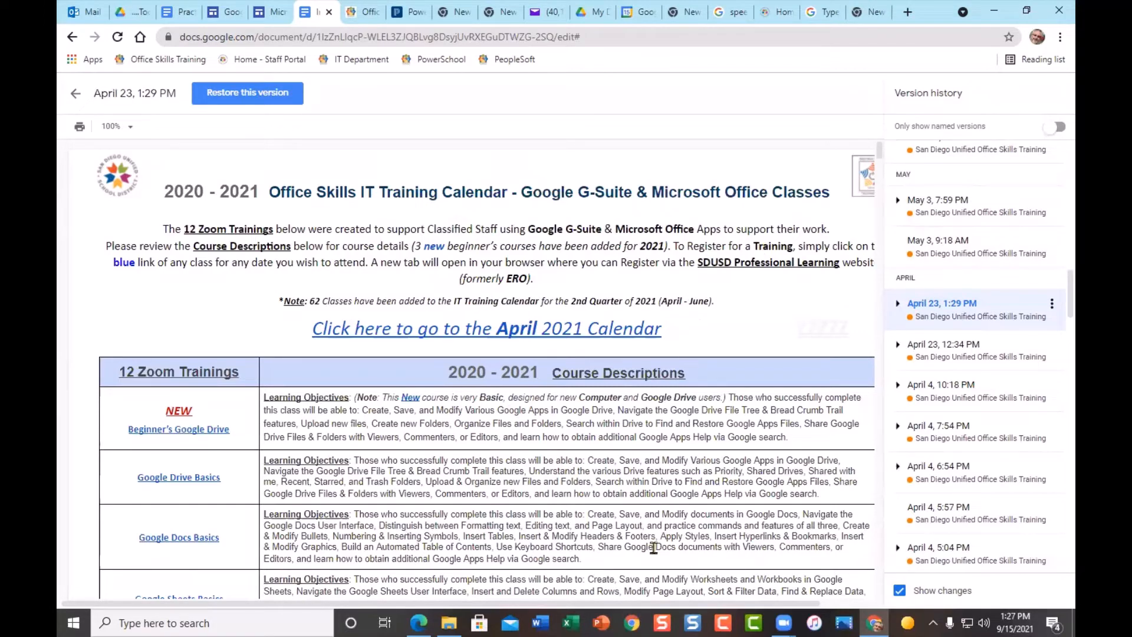
pyautogui.scroll(15, 955, 377)
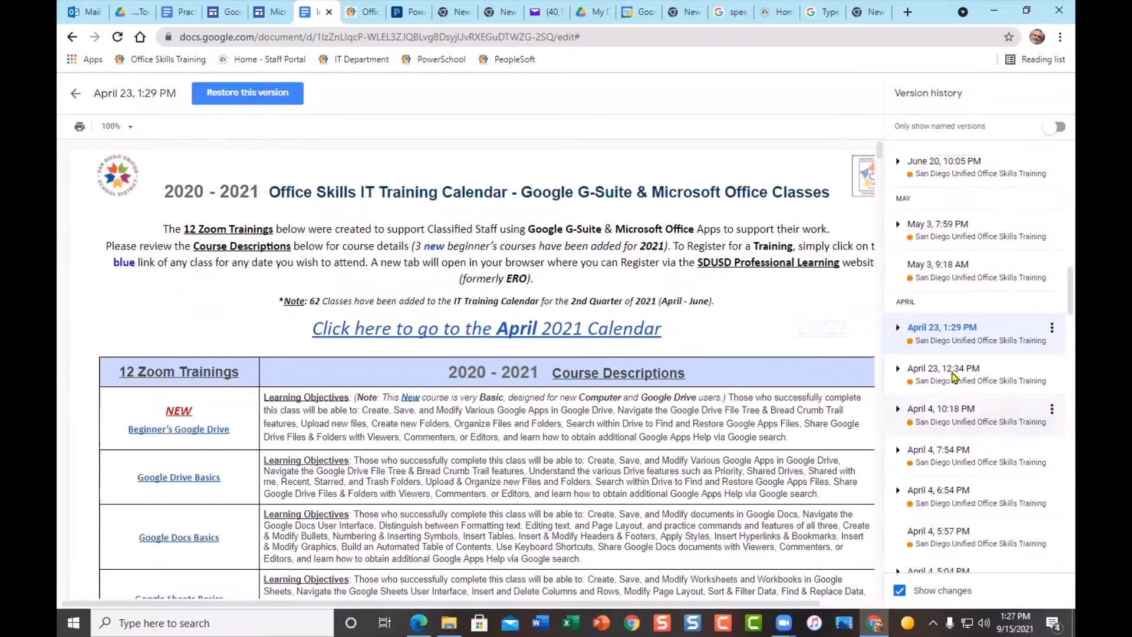
pyautogui.scroll(10, 955, 377)
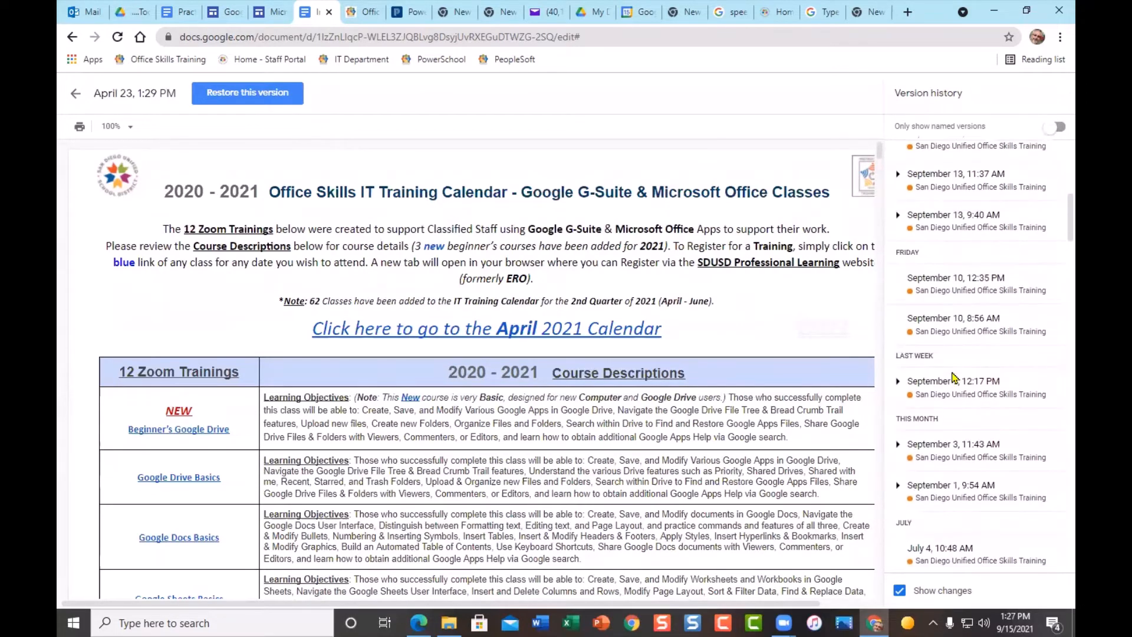
pyautogui.scroll(1, 953, 372)
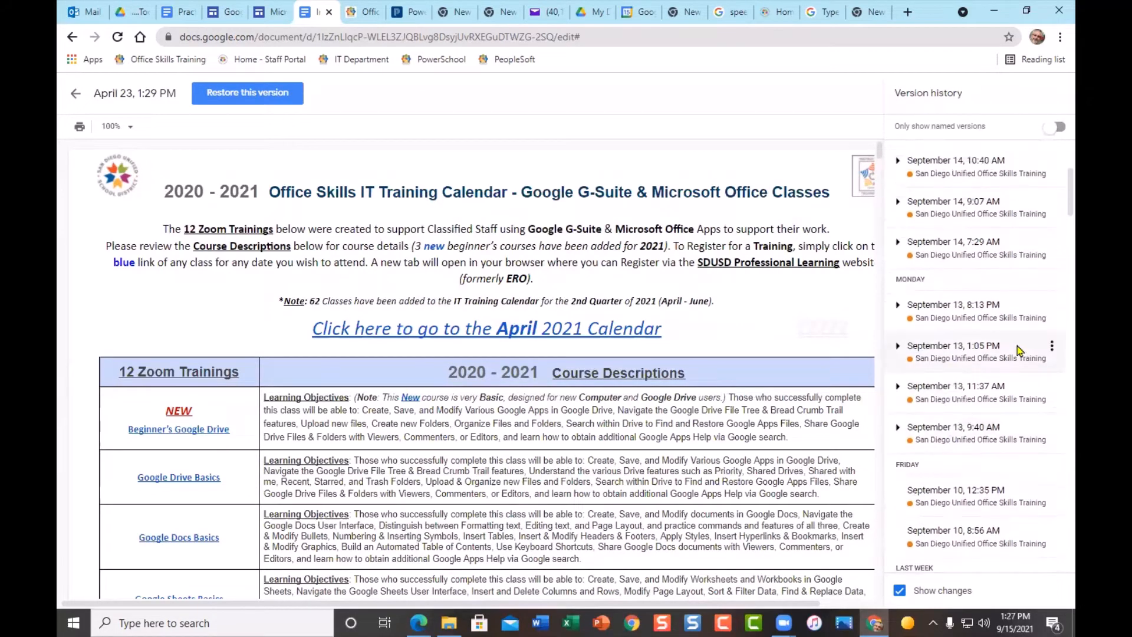
# - Preview the September 13, 1:05 PM version and scroll through its October–December 2021 calendars to Winter Break
pyautogui.click(964, 356)
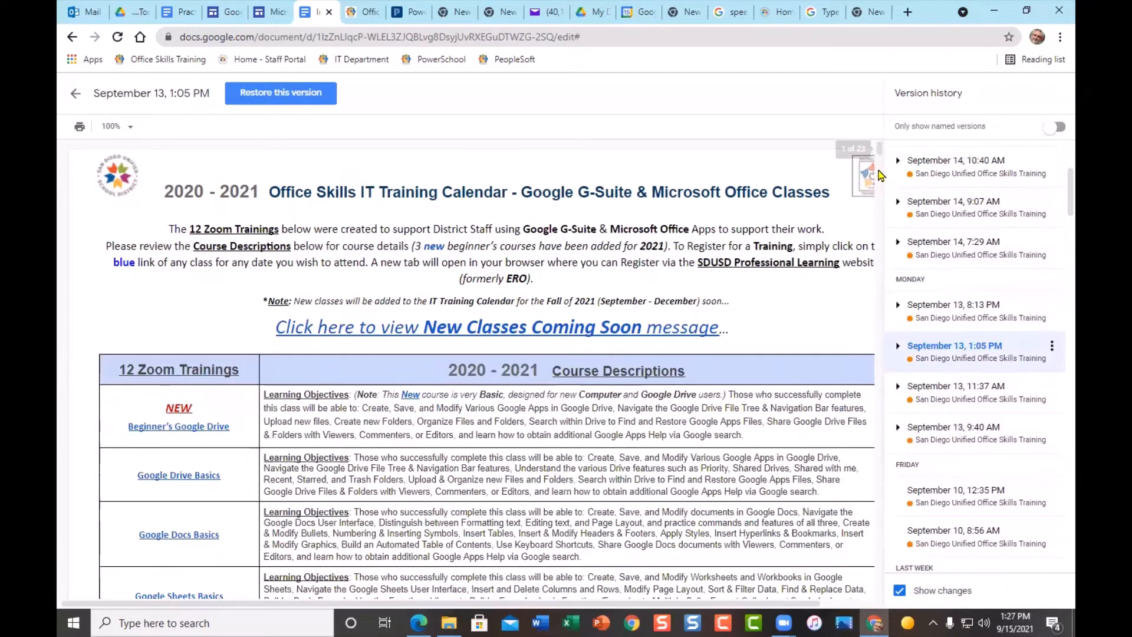
pyautogui.moveTo(879, 148); pyautogui.dragTo(882, 464)
pyautogui.scroll(-4, 771, 480)
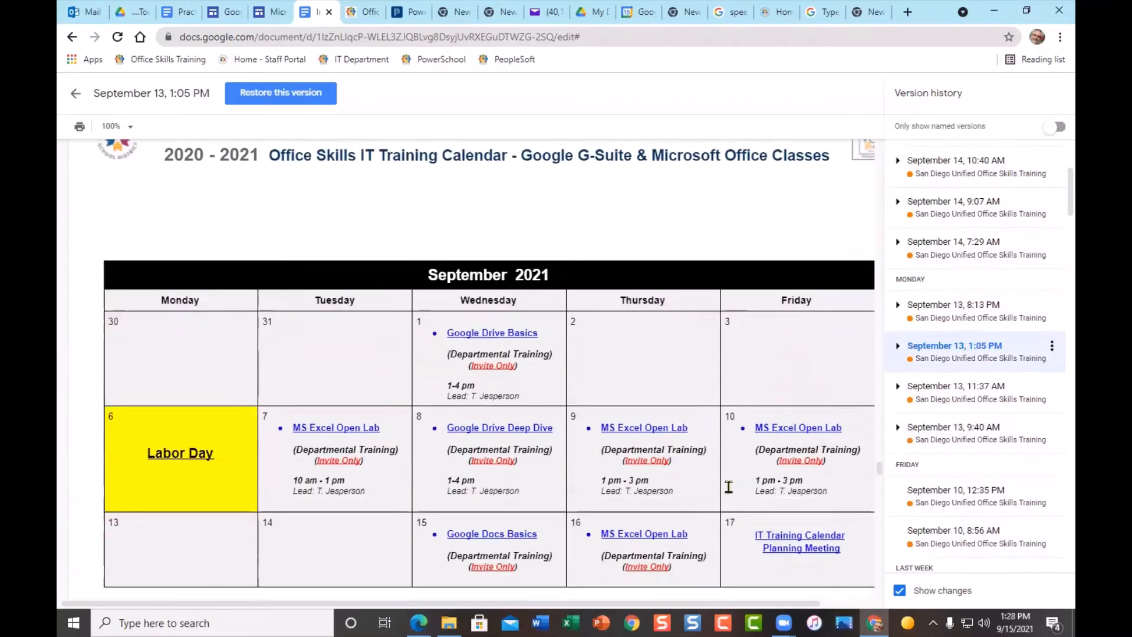
pyautogui.scroll(-12, 729, 486)
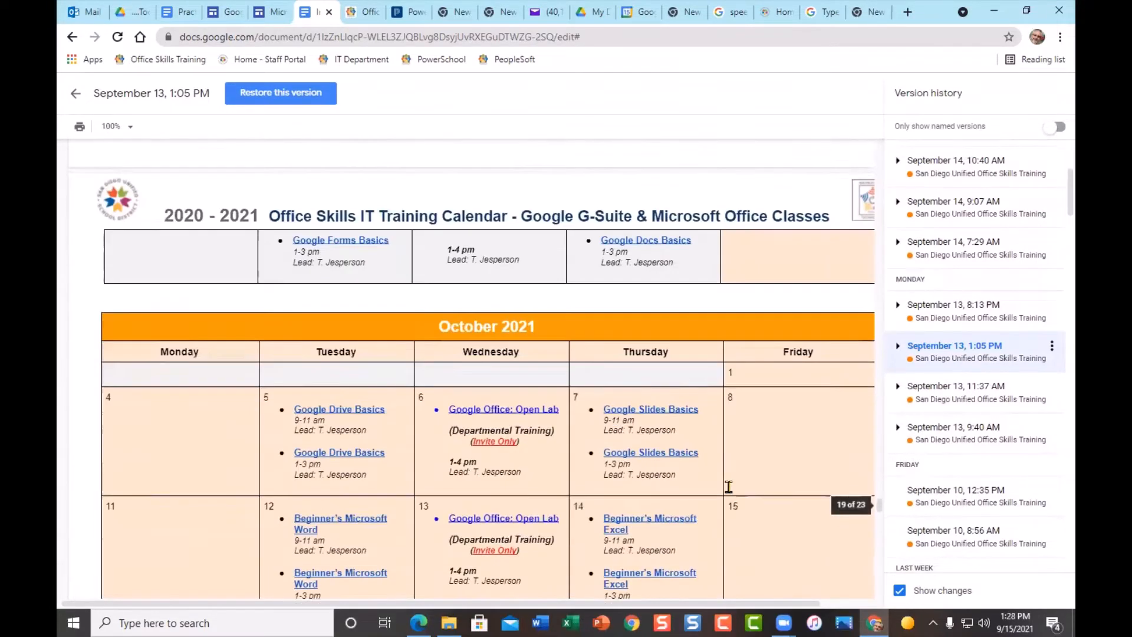
pyautogui.scroll(-2, 731, 413)
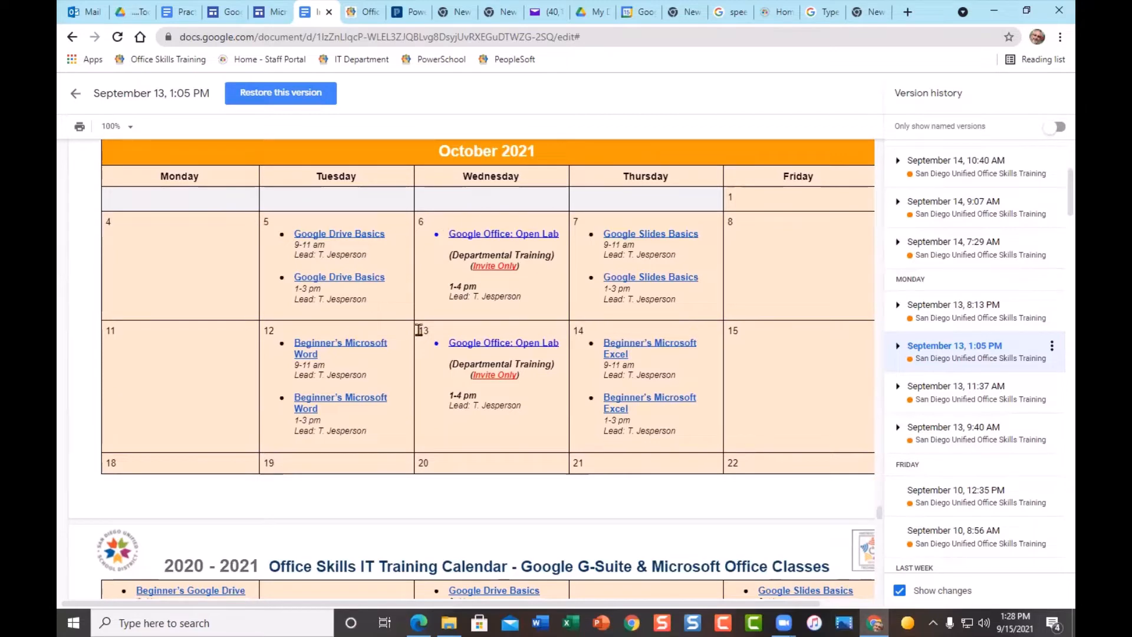
pyautogui.scroll(-5, 686, 452)
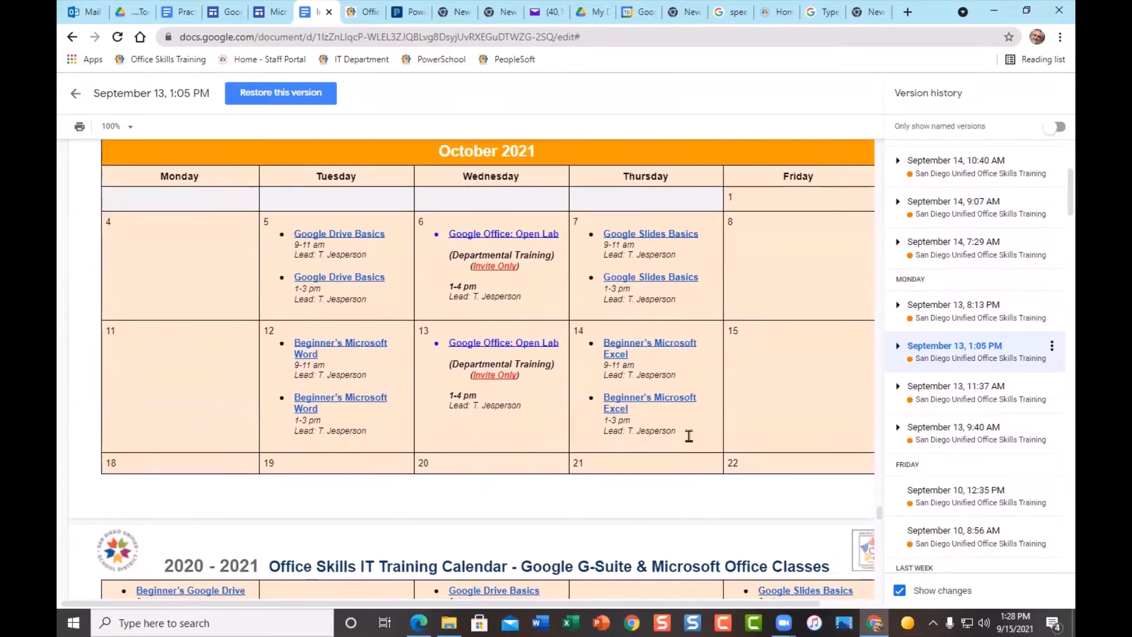
pyautogui.scroll(-5, 696, 412)
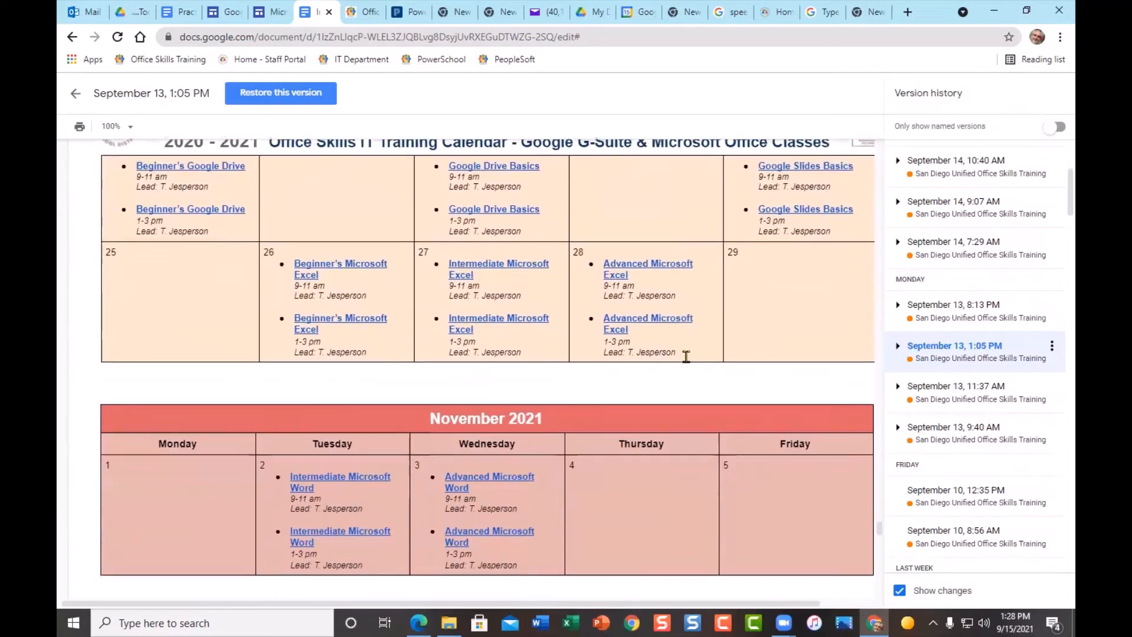
pyautogui.scroll(-6, 687, 341)
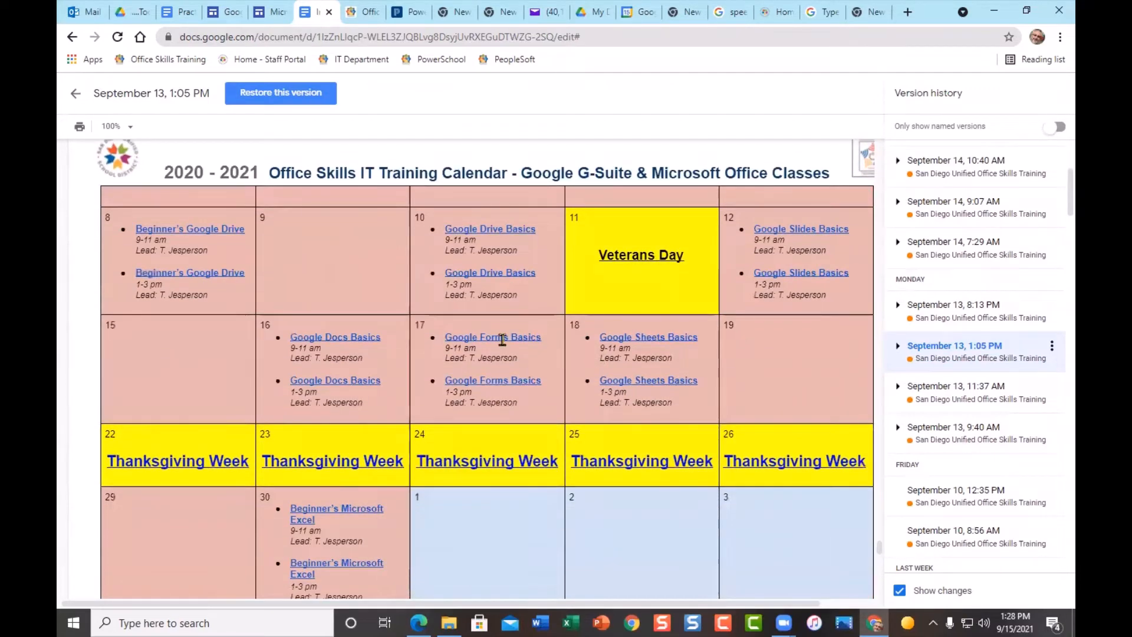
pyautogui.scroll(-1, 442, 460)
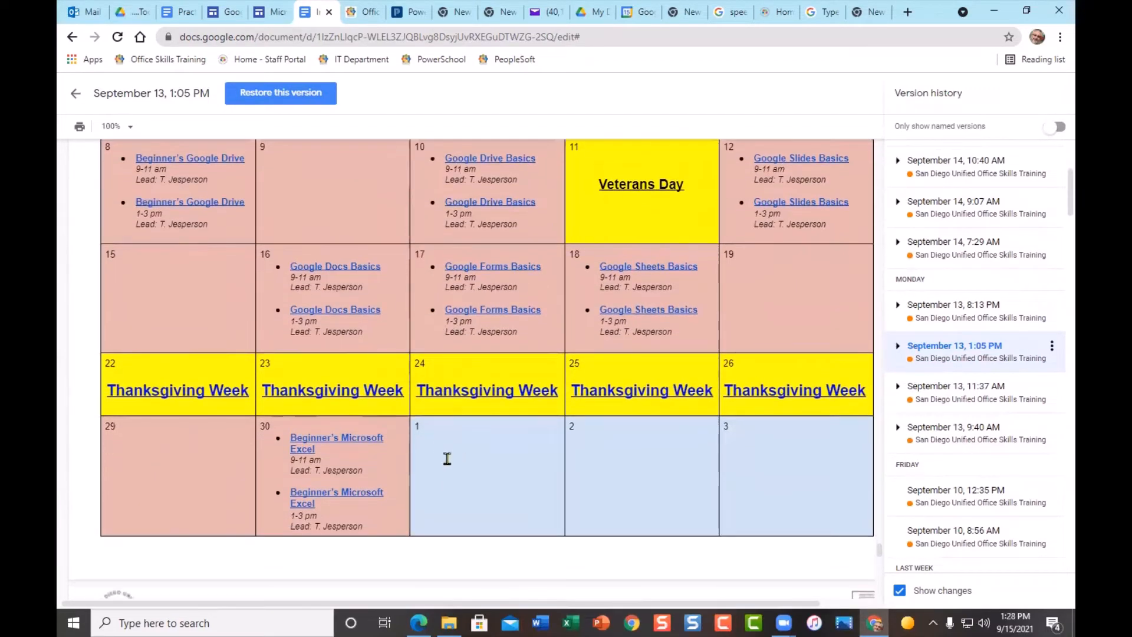
pyautogui.scroll(-10, 437, 472)
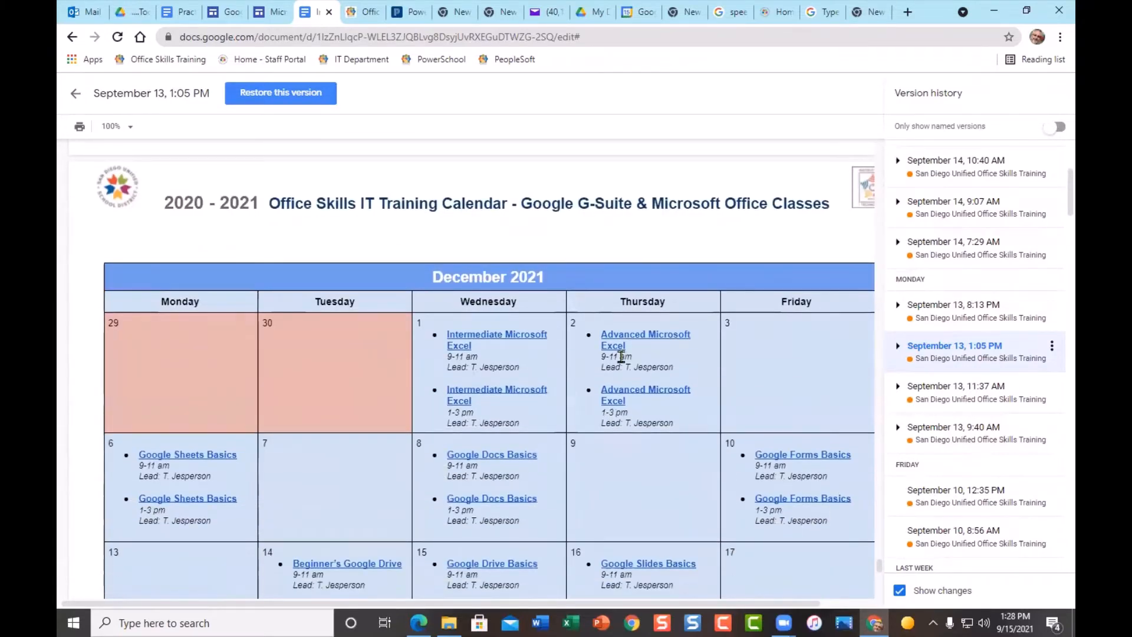
pyautogui.scroll(-3, 652, 482)
pyautogui.scroll(2, 652, 481)
pyautogui.scroll(-5, 653, 478)
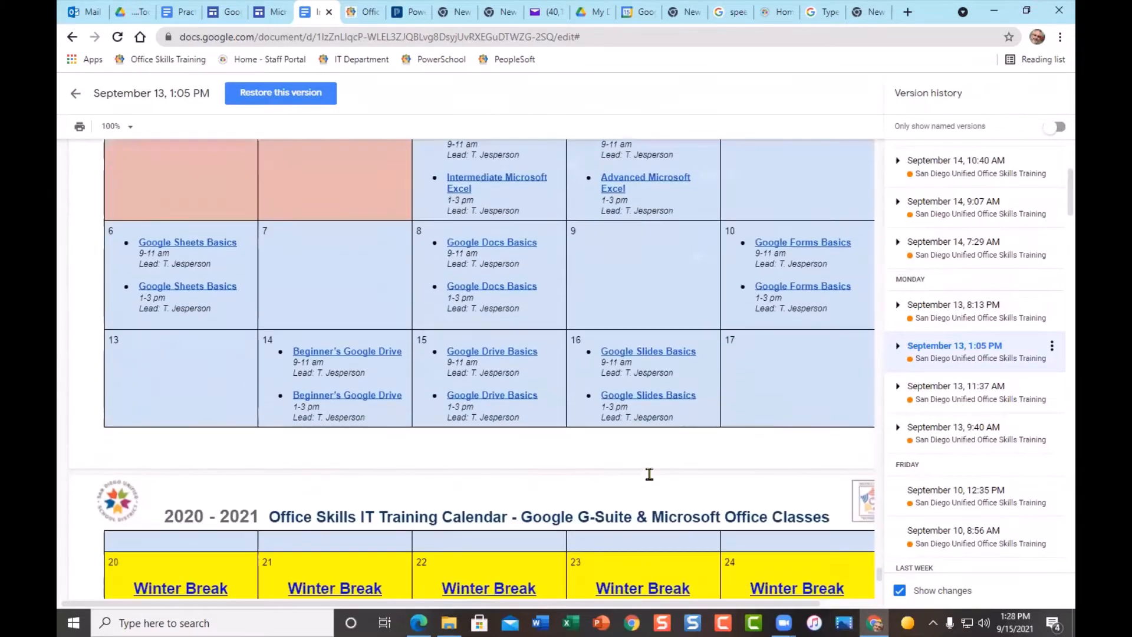
pyautogui.scroll(3, 608, 427)
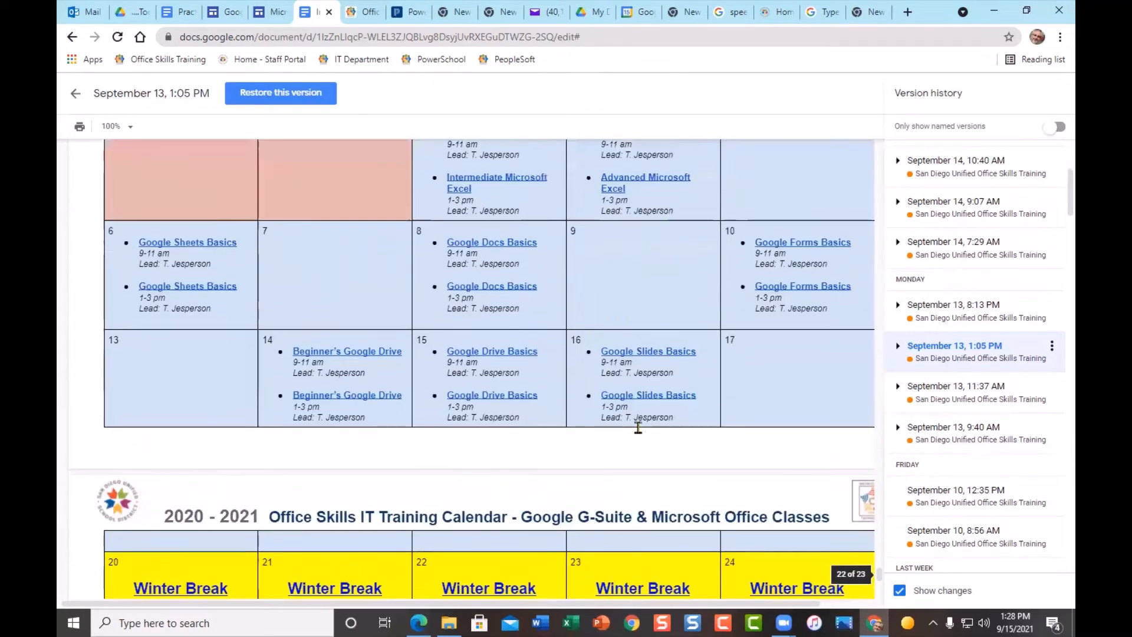
# - Preview the September 14, 10:40 AM version and scroll down to its November calendar
pyautogui.click(967, 174)
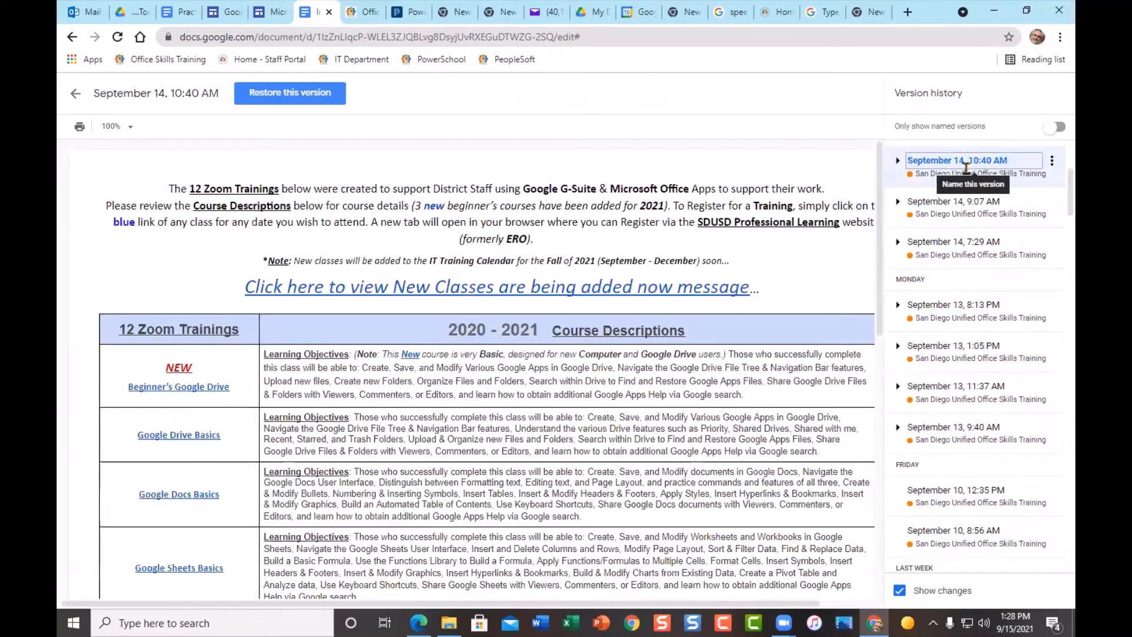
pyautogui.moveTo(880, 158); pyautogui.dragTo(885, 510)
pyautogui.scroll(-3, 676, 545)
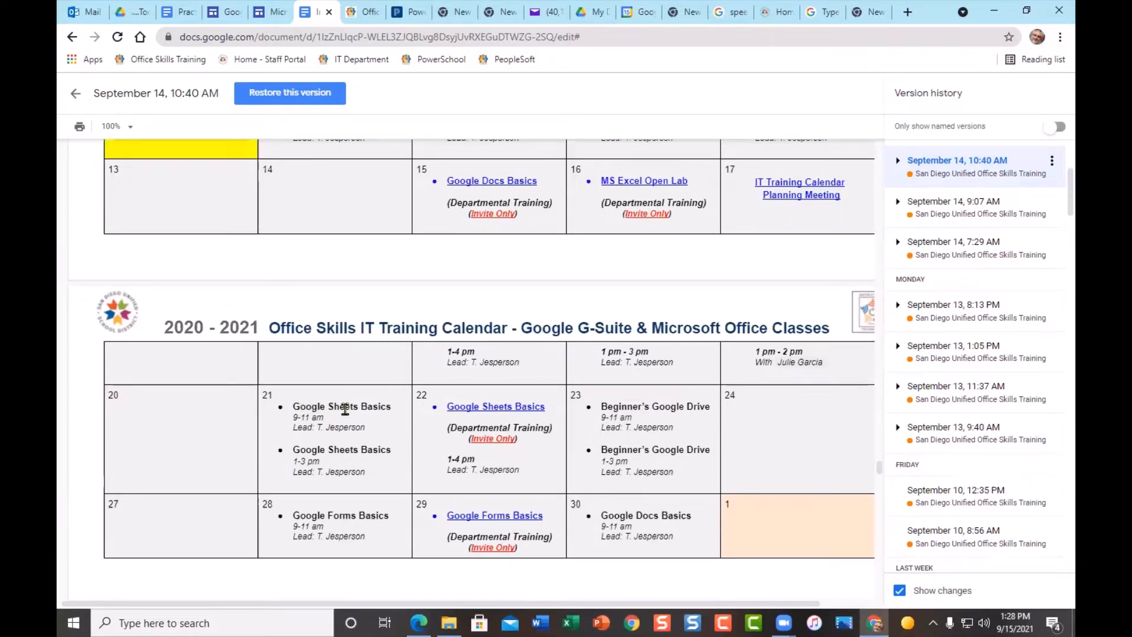
pyautogui.scroll(-10, 345, 408)
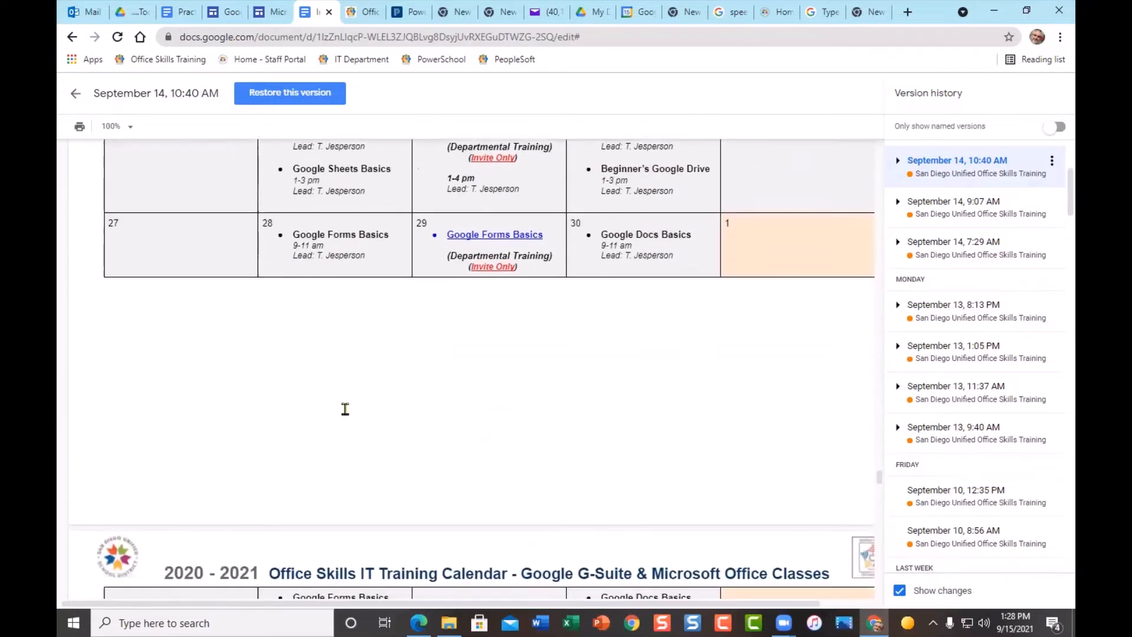
pyautogui.scroll(-10, 359, 391)
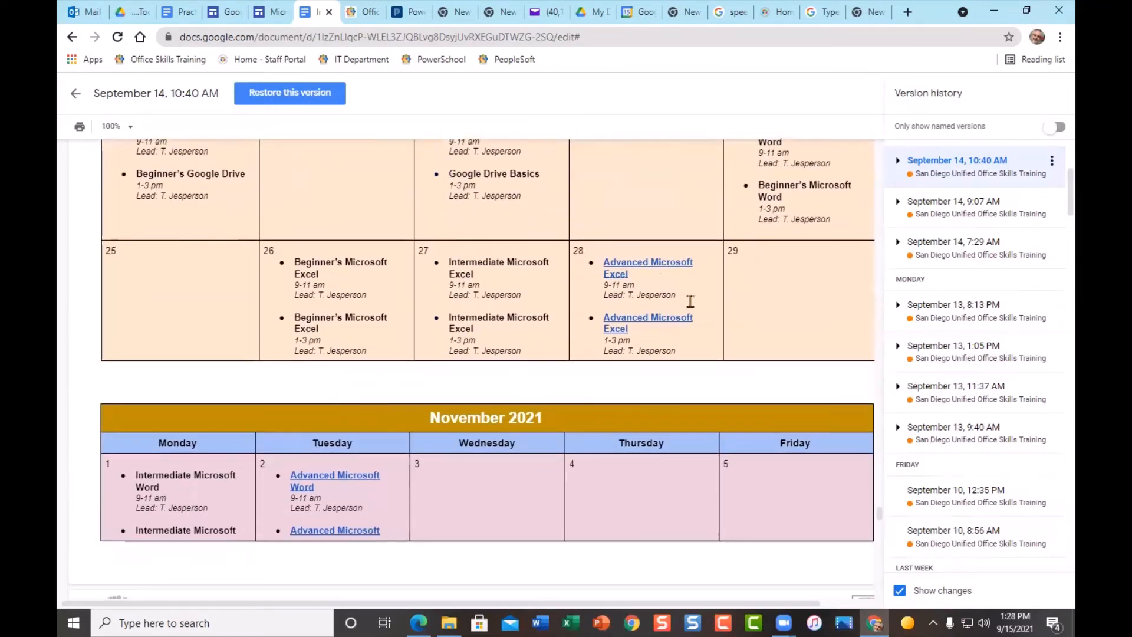
pyautogui.scroll(-3, 531, 354)
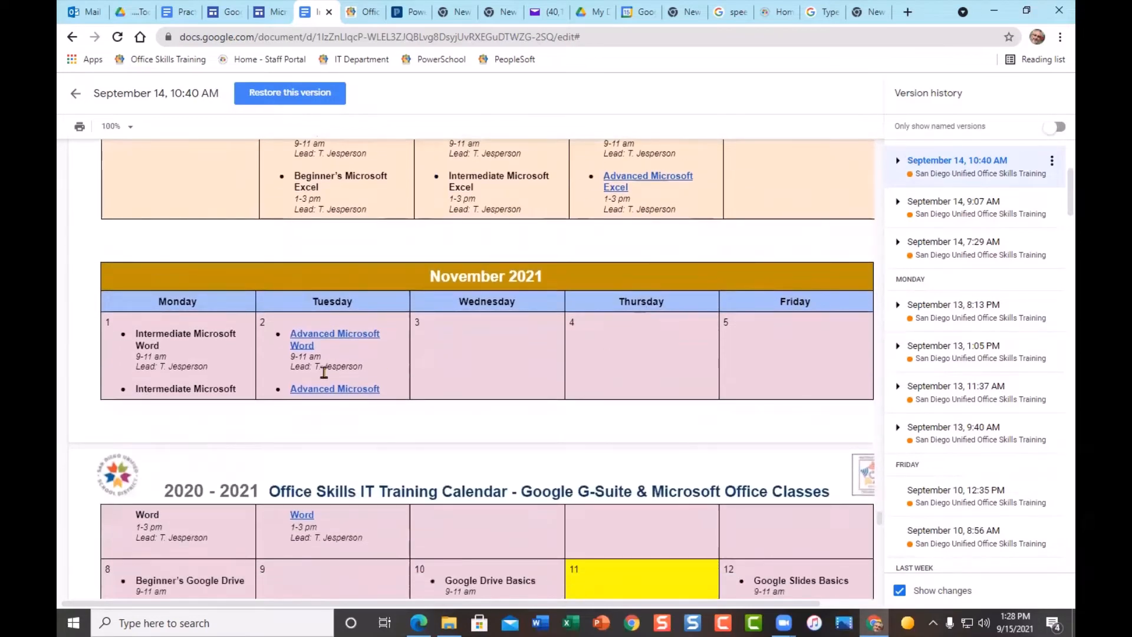
pyautogui.scroll(-3, 338, 390)
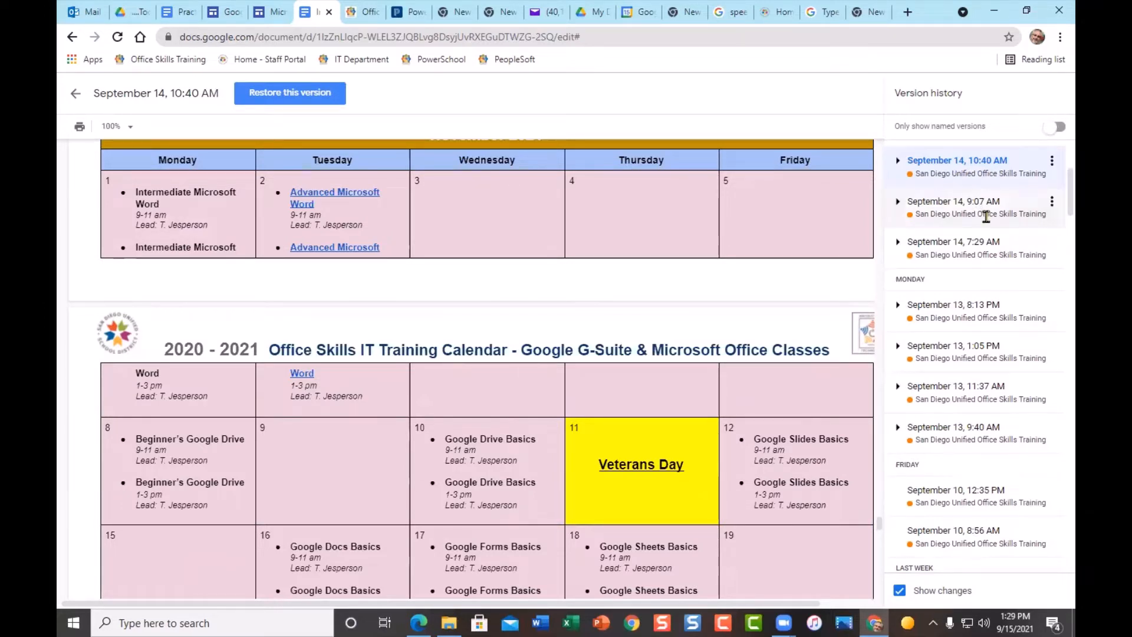
# - Check the 10:40 AM version's options, then load the September 14, 8:19 PM version
pyautogui.click(1052, 161)
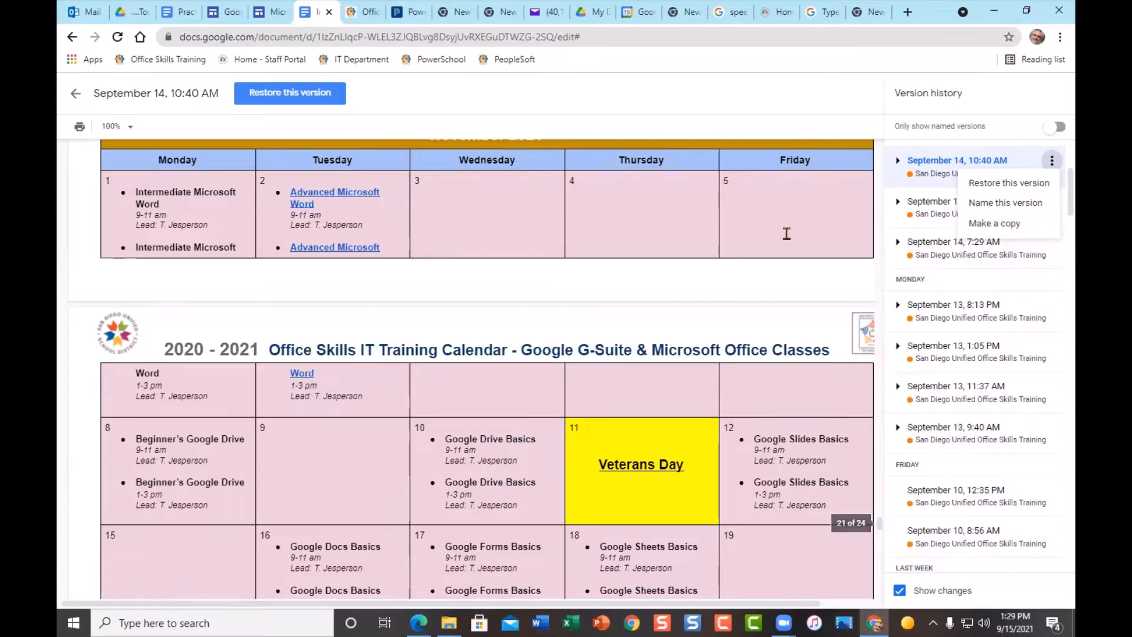
pyautogui.scroll(1, 766, 313)
pyautogui.scroll(3, 992, 295)
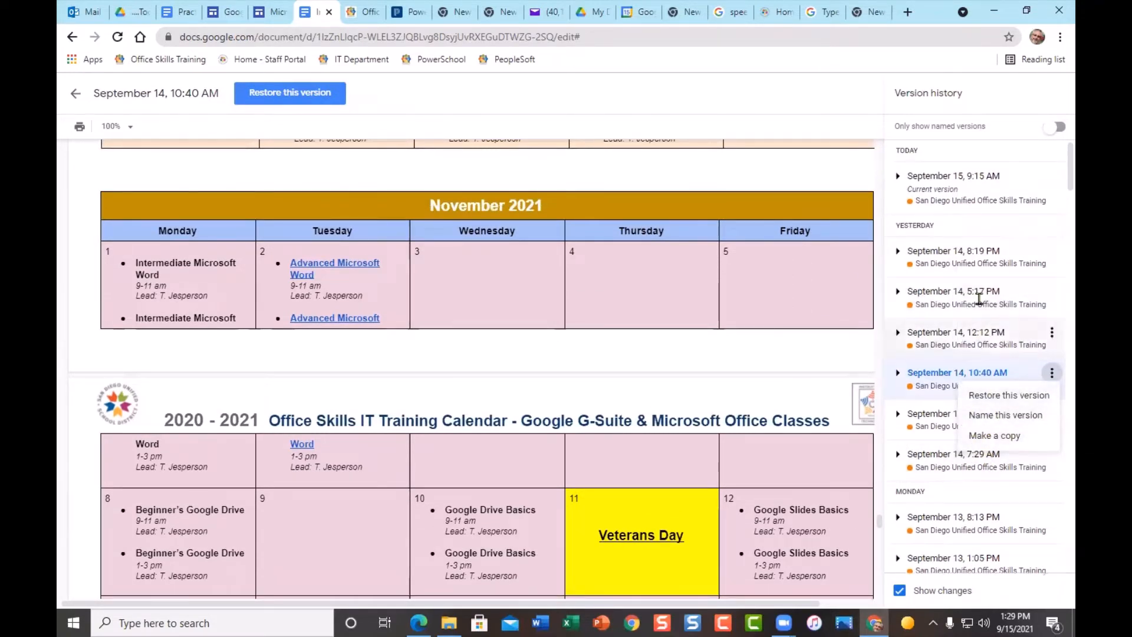
pyautogui.click(998, 259)
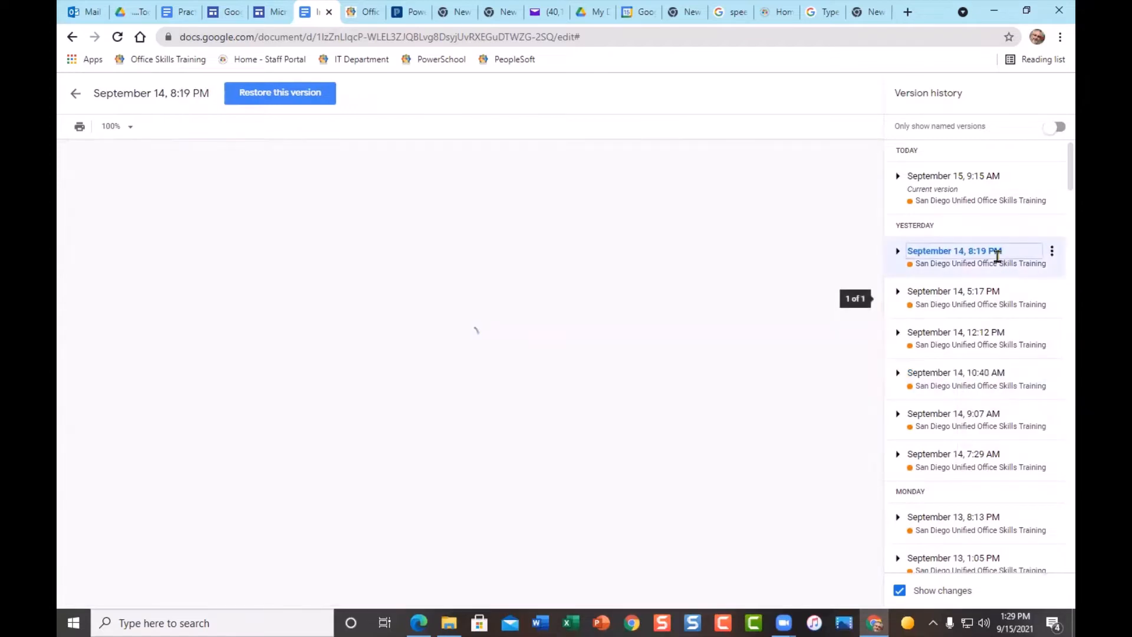
# - Scroll through the September 14, 8:19 PM version's calendar pages, then exit back to the editable schedule
pyautogui.click(994, 253)
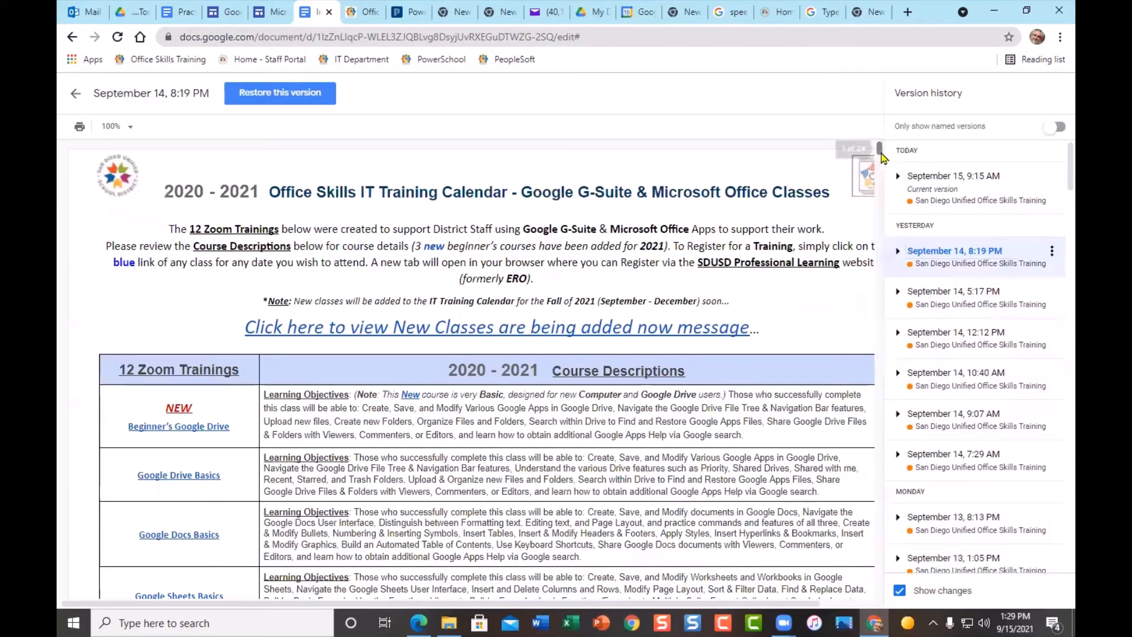
pyautogui.moveTo(879, 152); pyautogui.dragTo(883, 501)
pyautogui.scroll(-7, 532, 534)
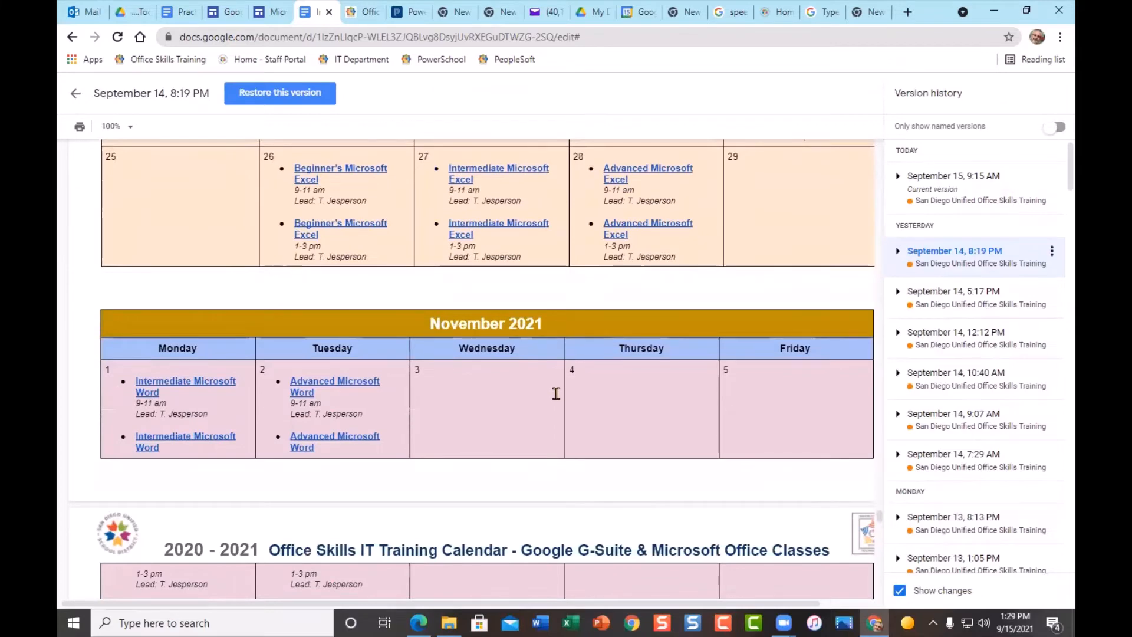
pyautogui.scroll(-5, 556, 392)
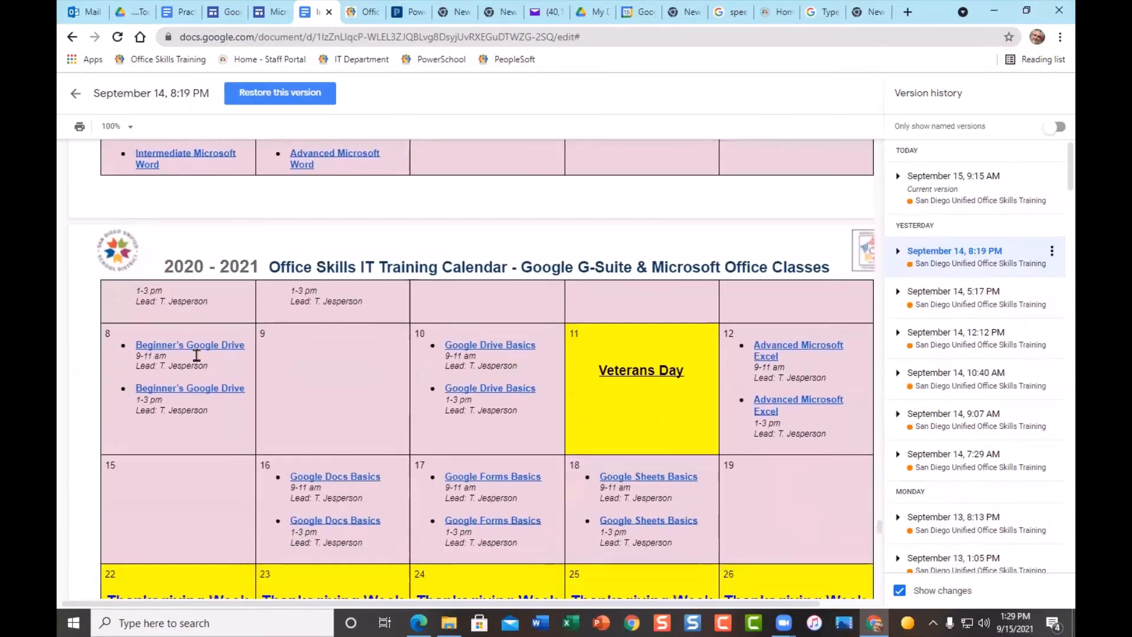
pyautogui.scroll(-4, 669, 507)
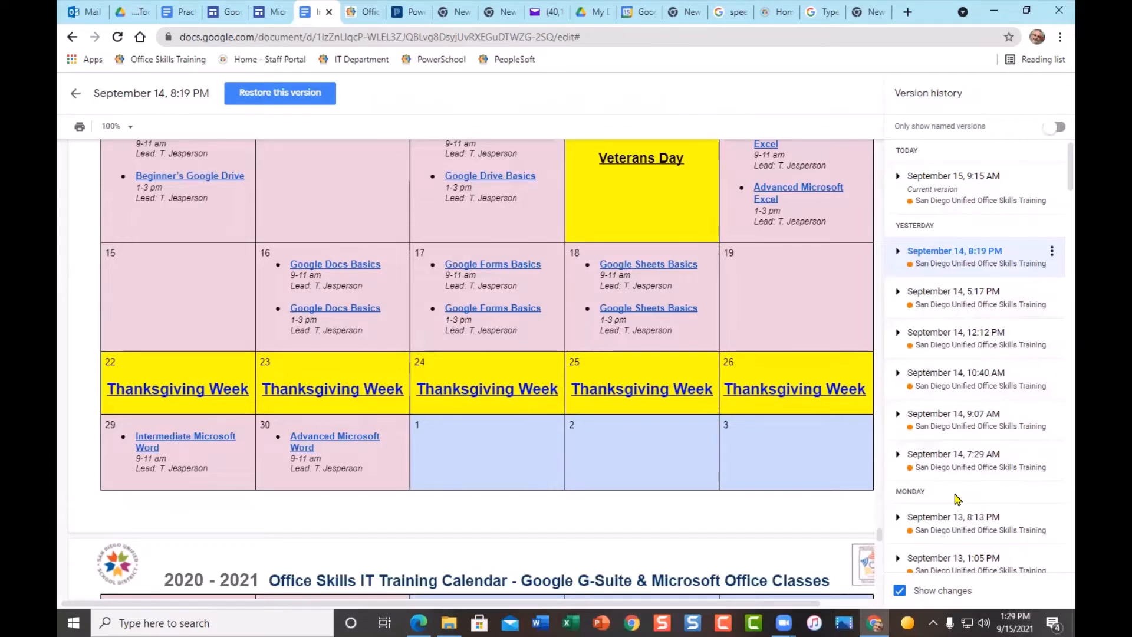
pyautogui.scroll(-5, 477, 360)
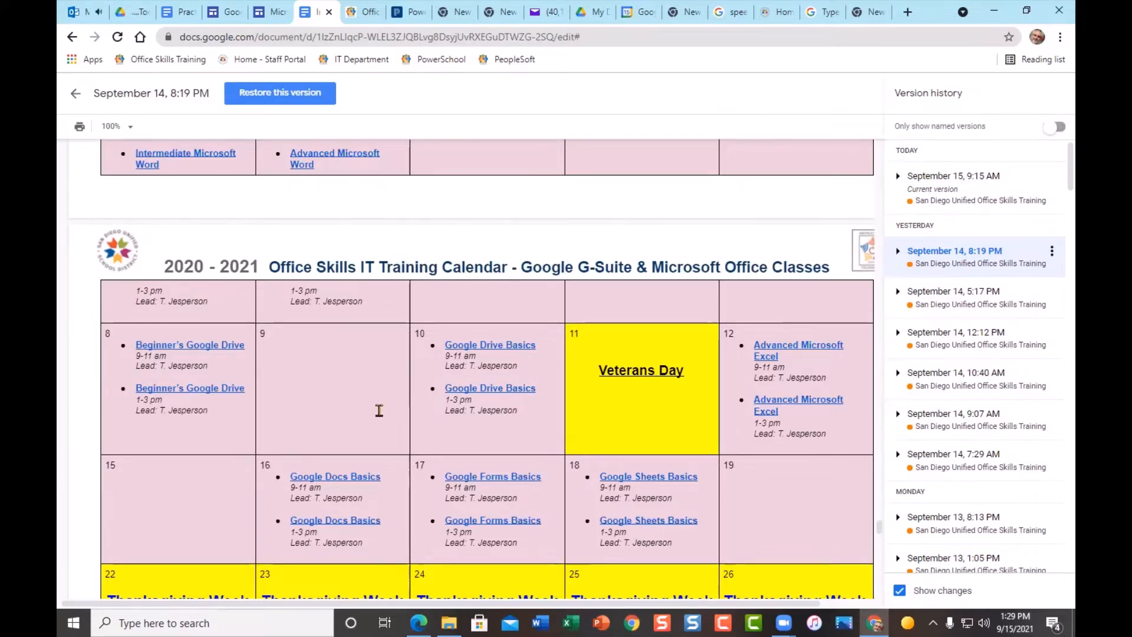
pyautogui.scroll(2, 379, 410)
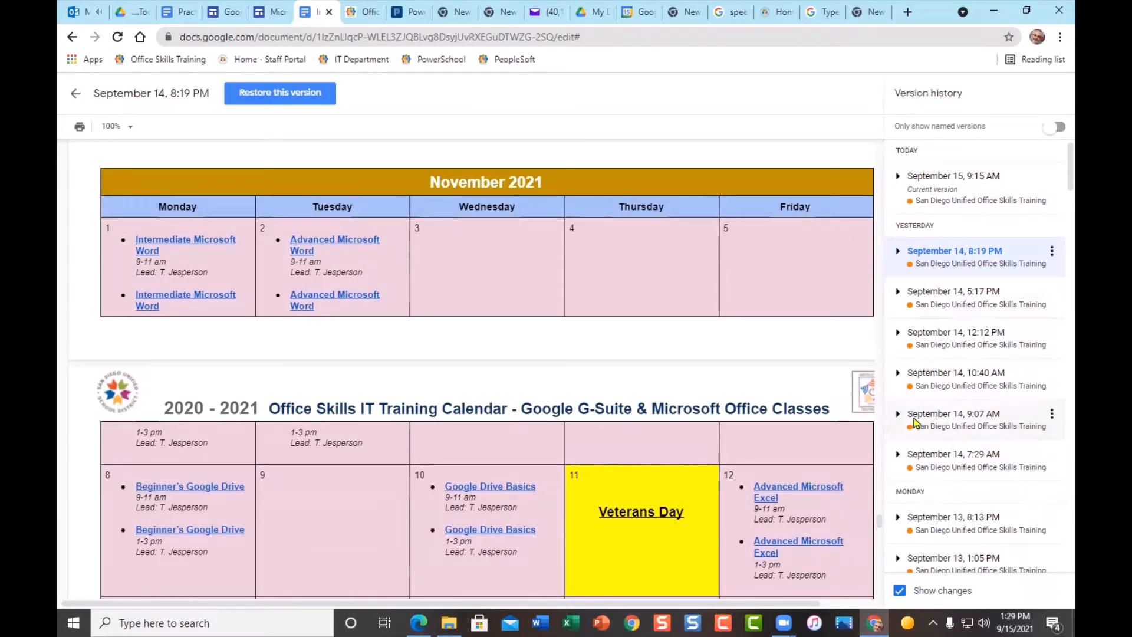
pyautogui.click(74, 97)
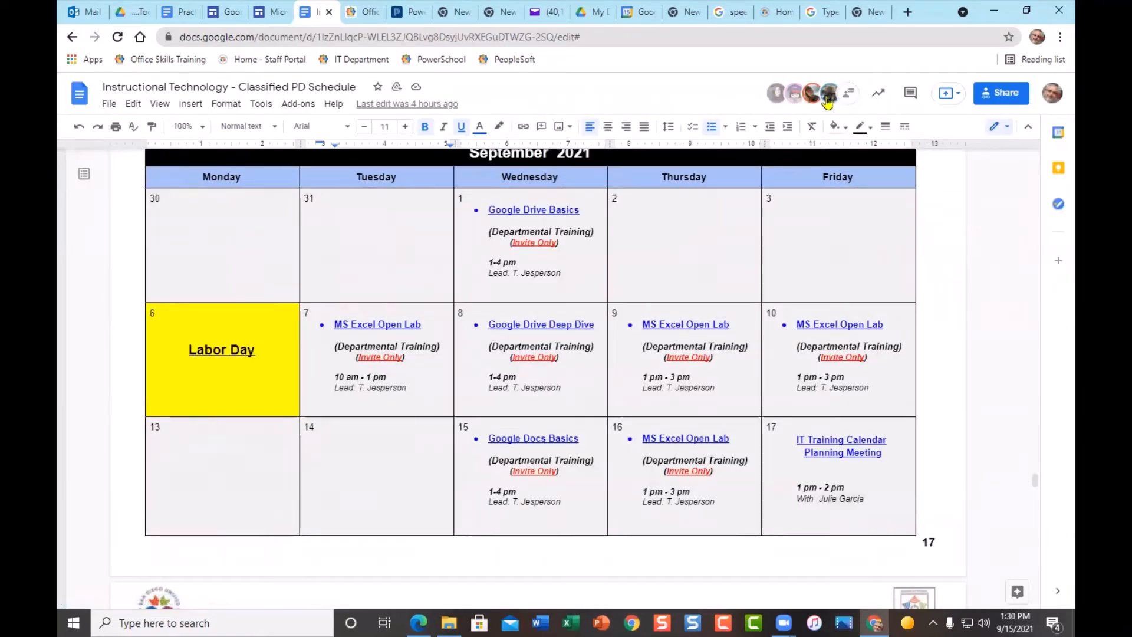
# - Show the File > Version history submenu, then switch to the 'Practice Document for today' tab
pyautogui.moveTo(774, 104)
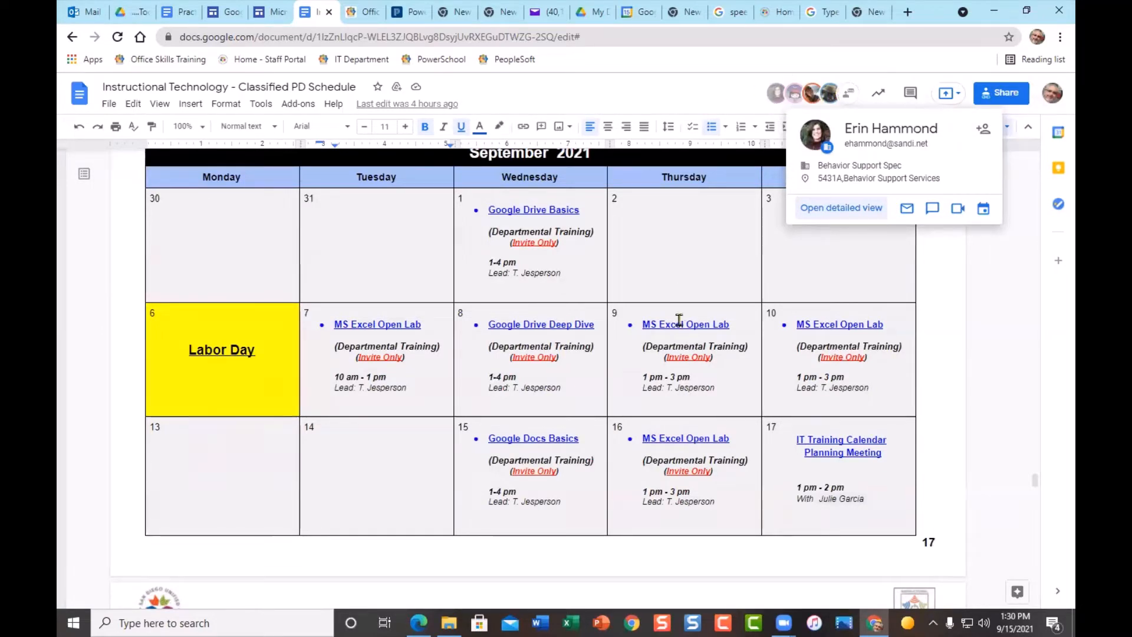
pyautogui.scroll(-8, 676, 319)
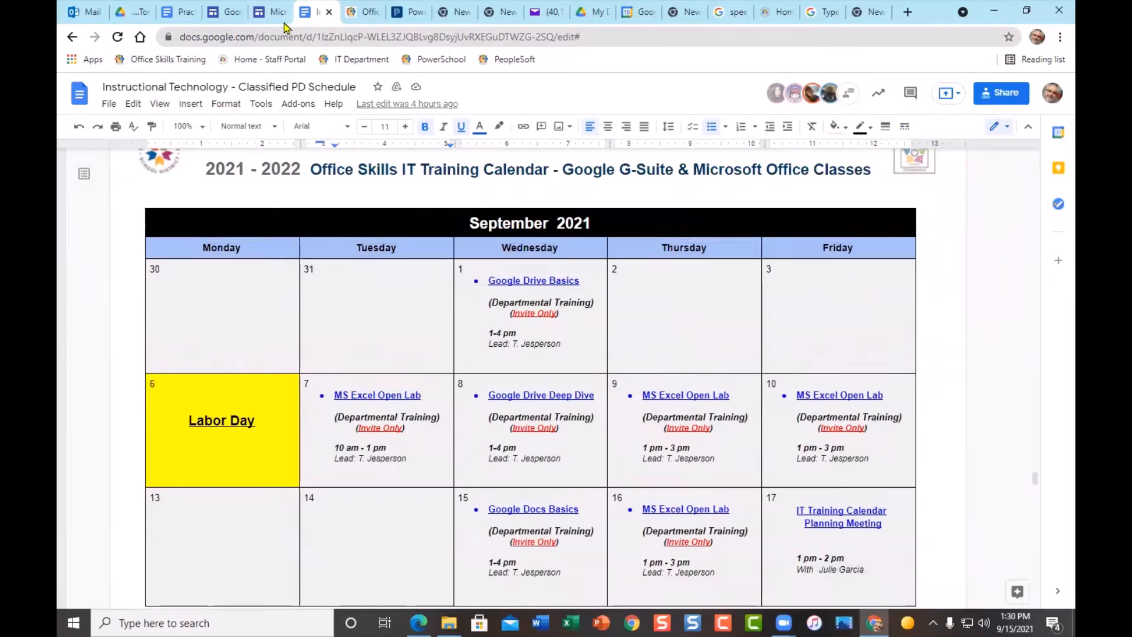
pyautogui.click(111, 106)
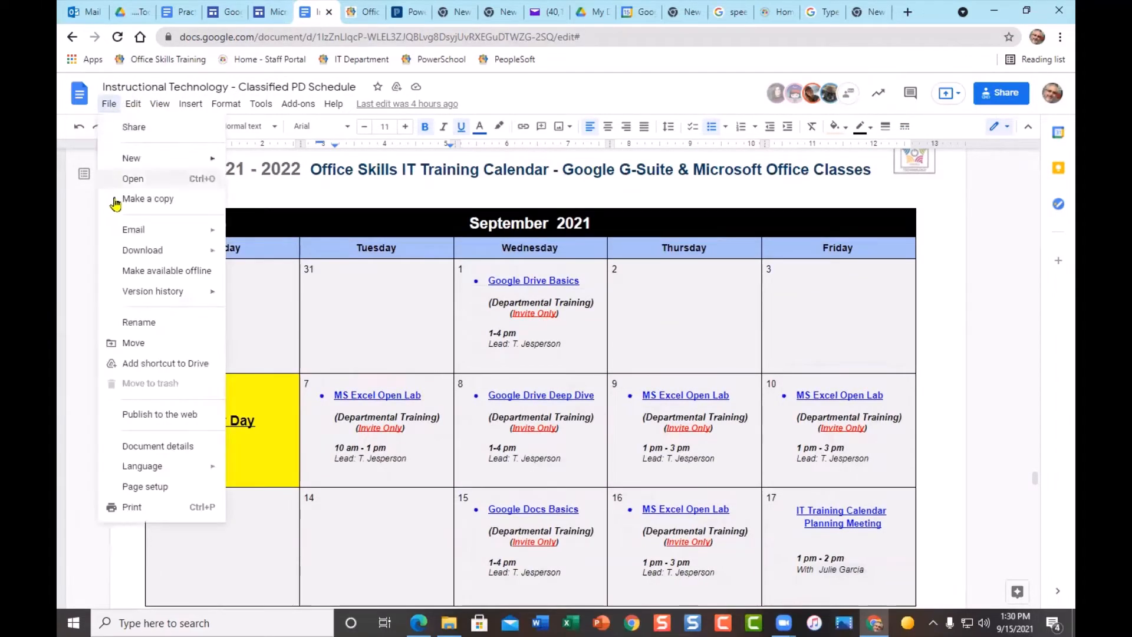
pyautogui.moveTo(189, 291)
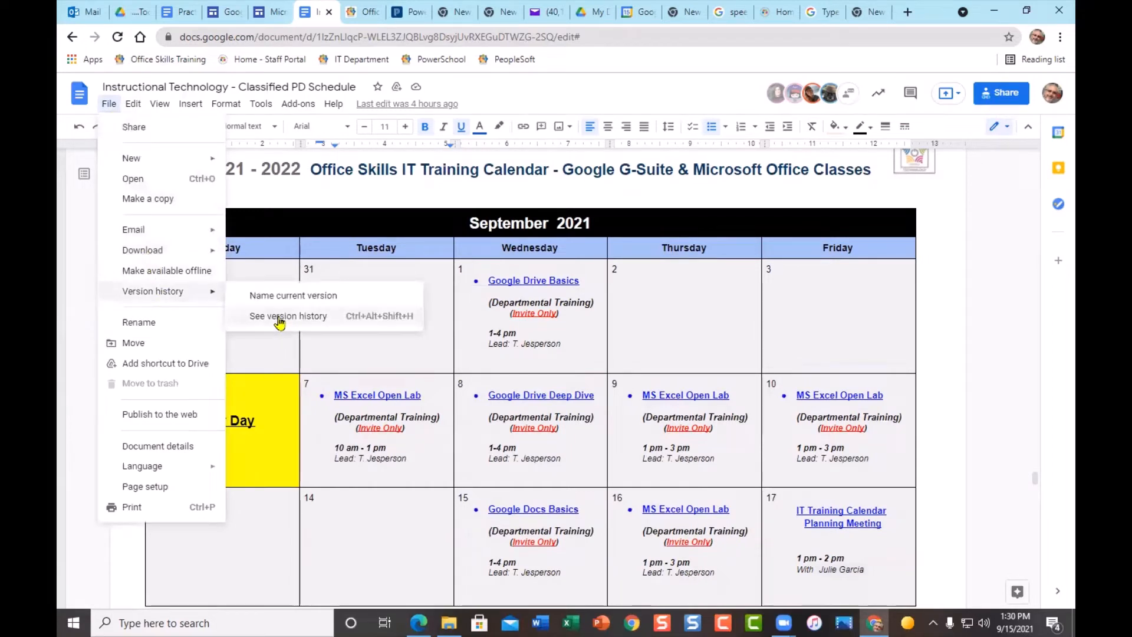
pyautogui.click(185, 13)
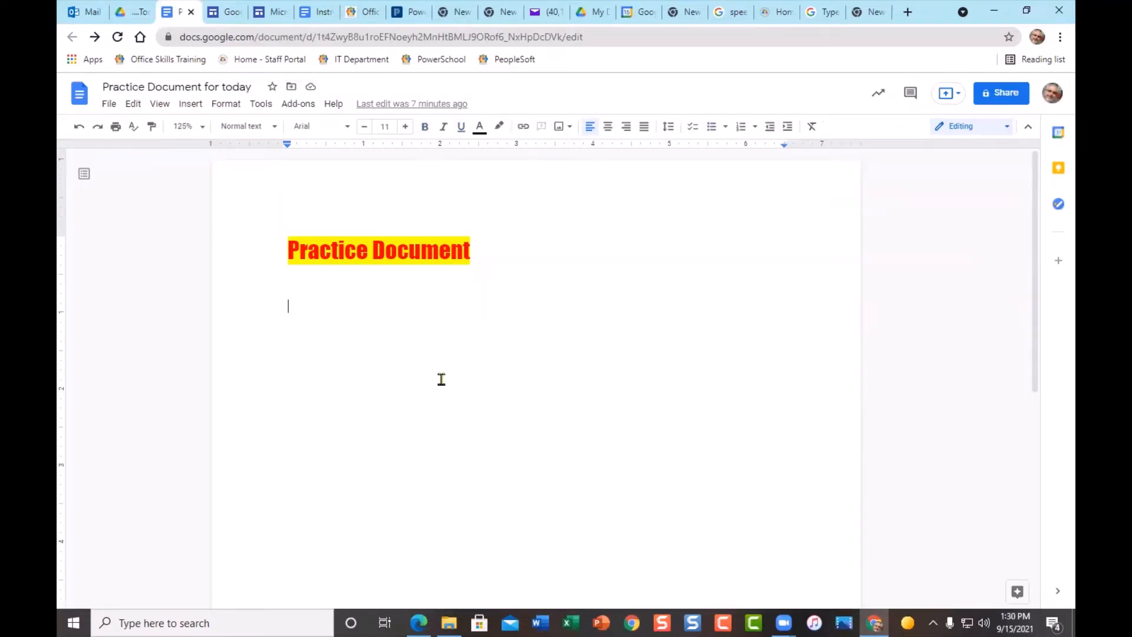
# - Close the Practice Document for today tab and switch to the '....Today's folder' Drive tab
pyautogui.click(192, 13)
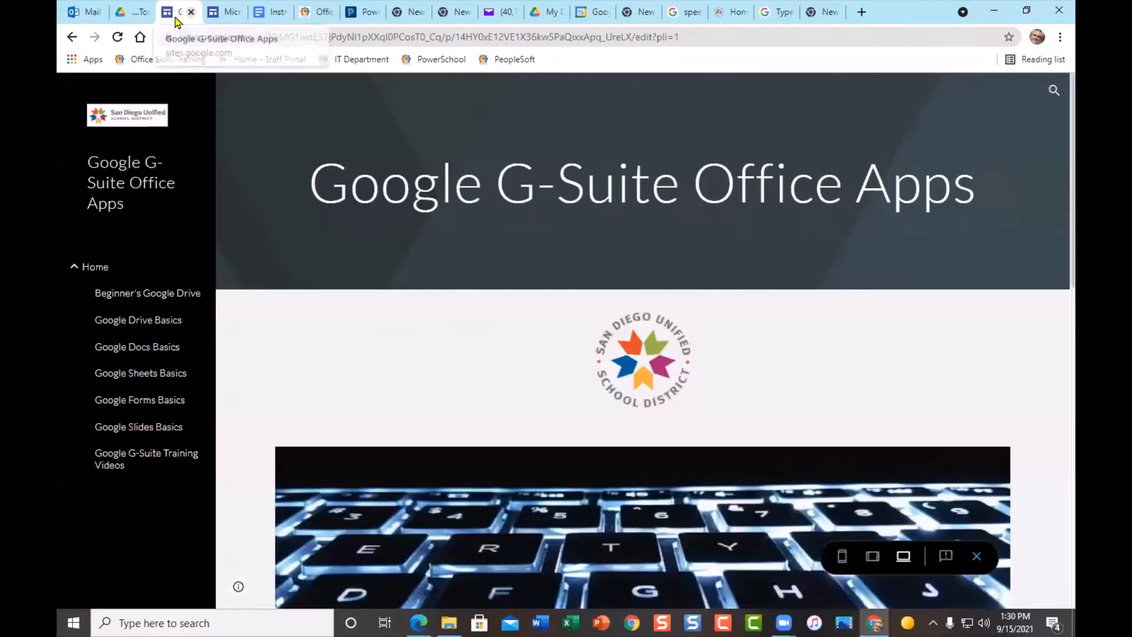
pyautogui.click(135, 18)
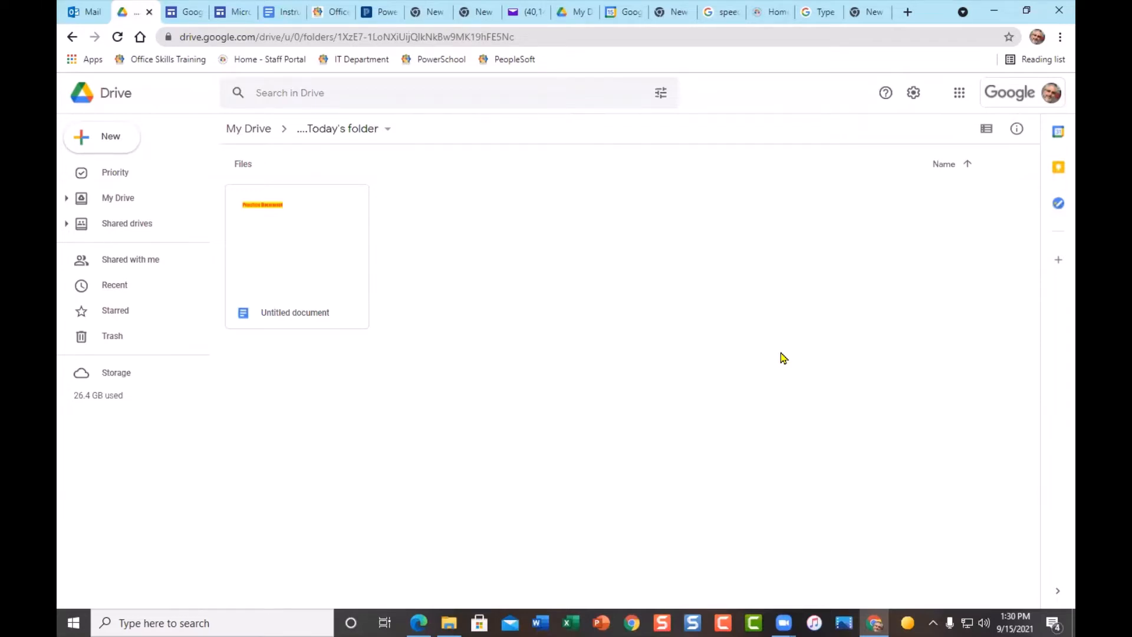
# - Open 'Formatting and Editing' in Word from the Zoom Google Docs Basics 2021 folder
pyautogui.click(449, 623)
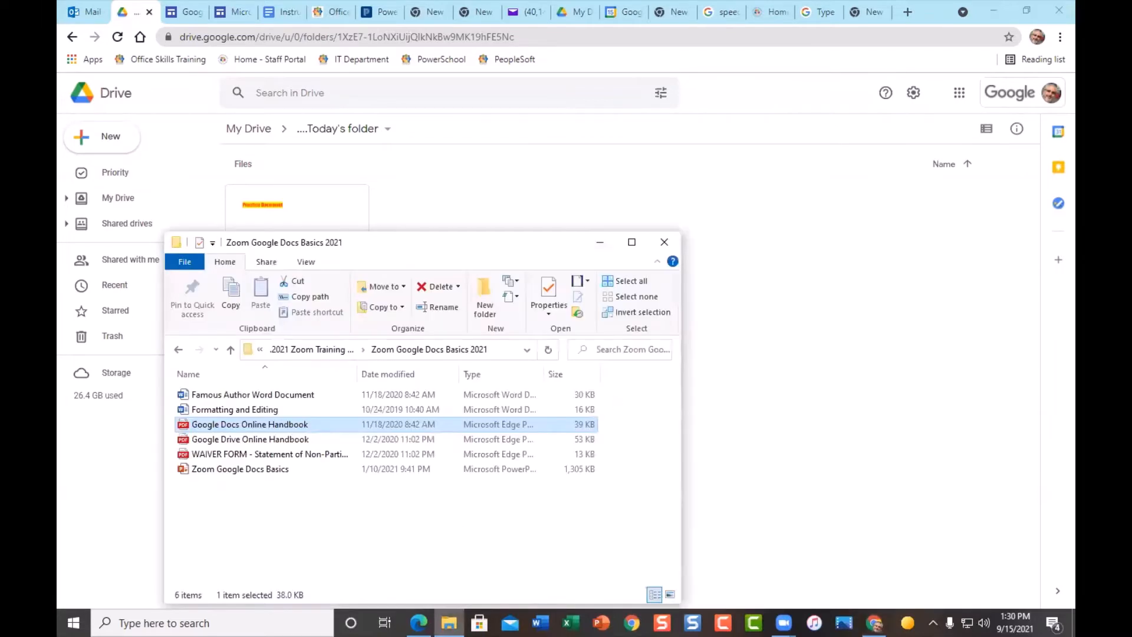
pyautogui.doubleClick(249, 411)
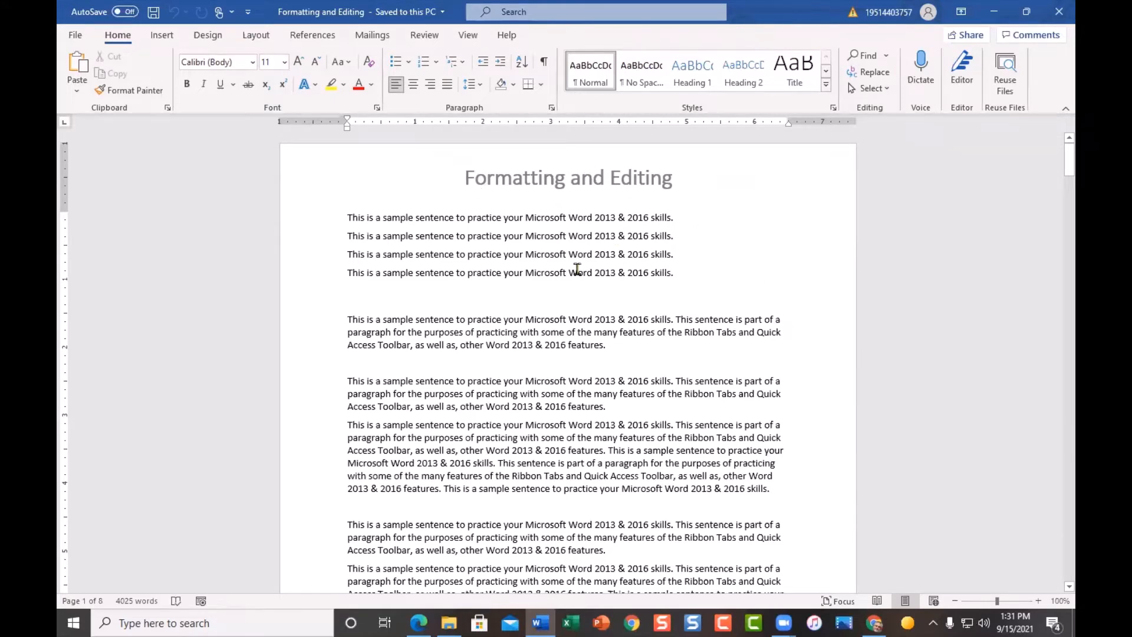
# - Scroll through the Formatting and Editing sample sentences in Word, then close the document
pyautogui.scroll(-9, 574, 395)
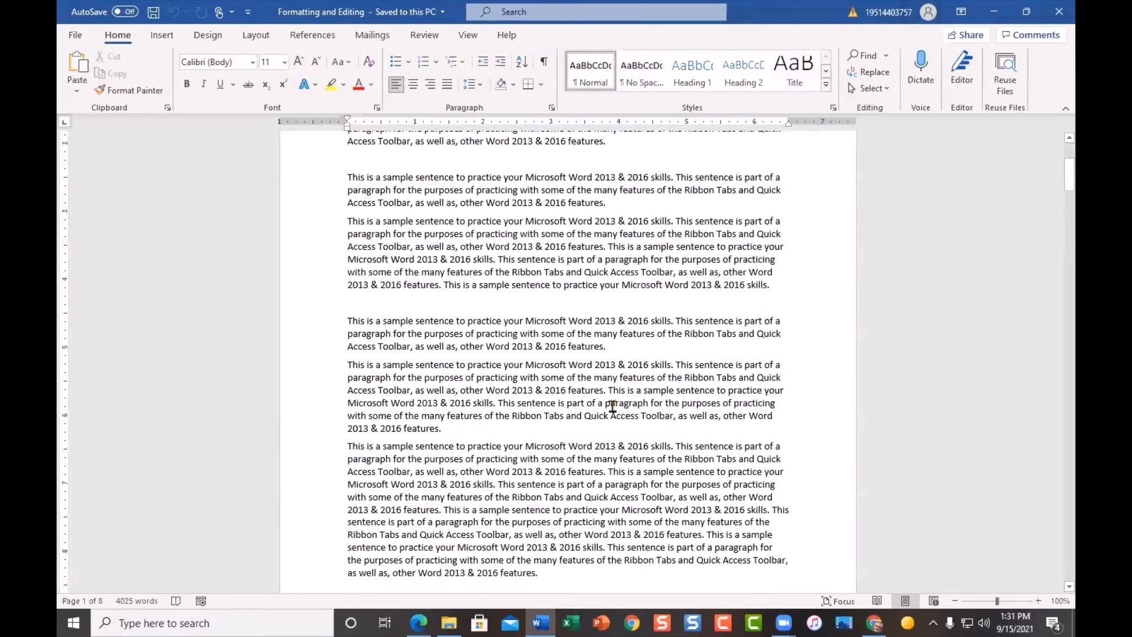
pyautogui.scroll(-13, 613, 406)
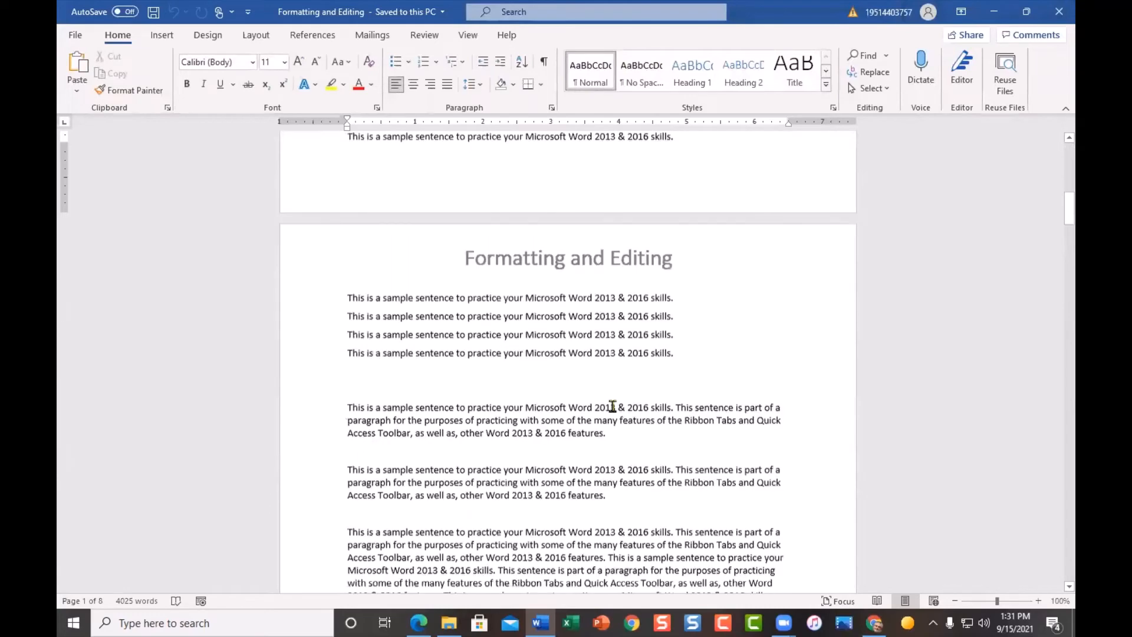
pyautogui.scroll(-4, 612, 406)
pyautogui.moveTo(1069, 226); pyautogui.dragTo(1051, 253)
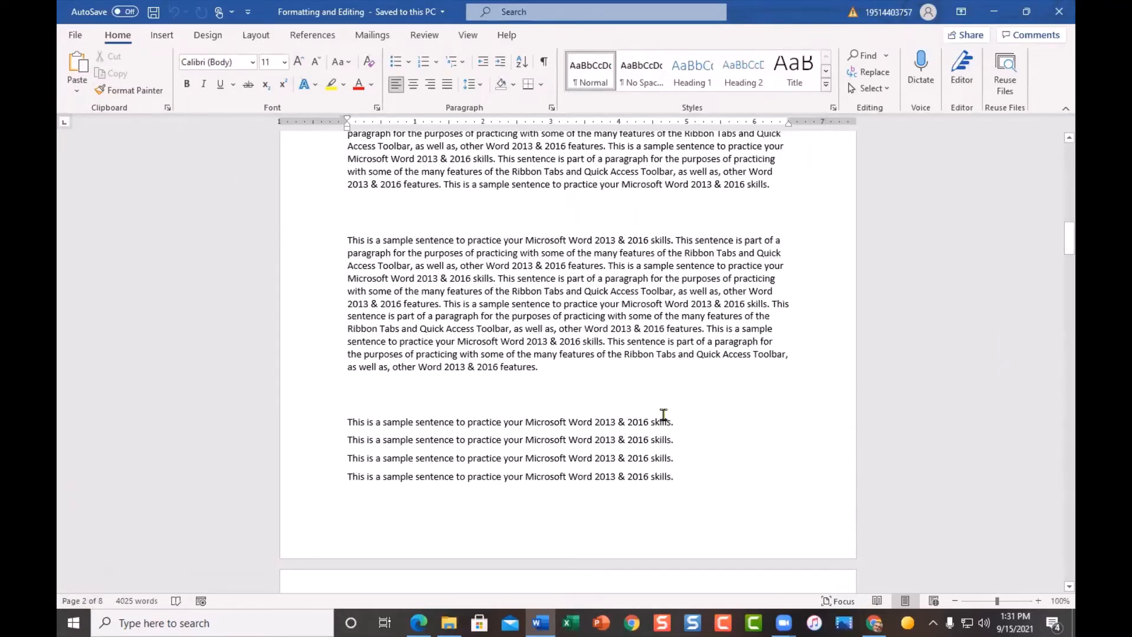
pyautogui.click(1059, 11)
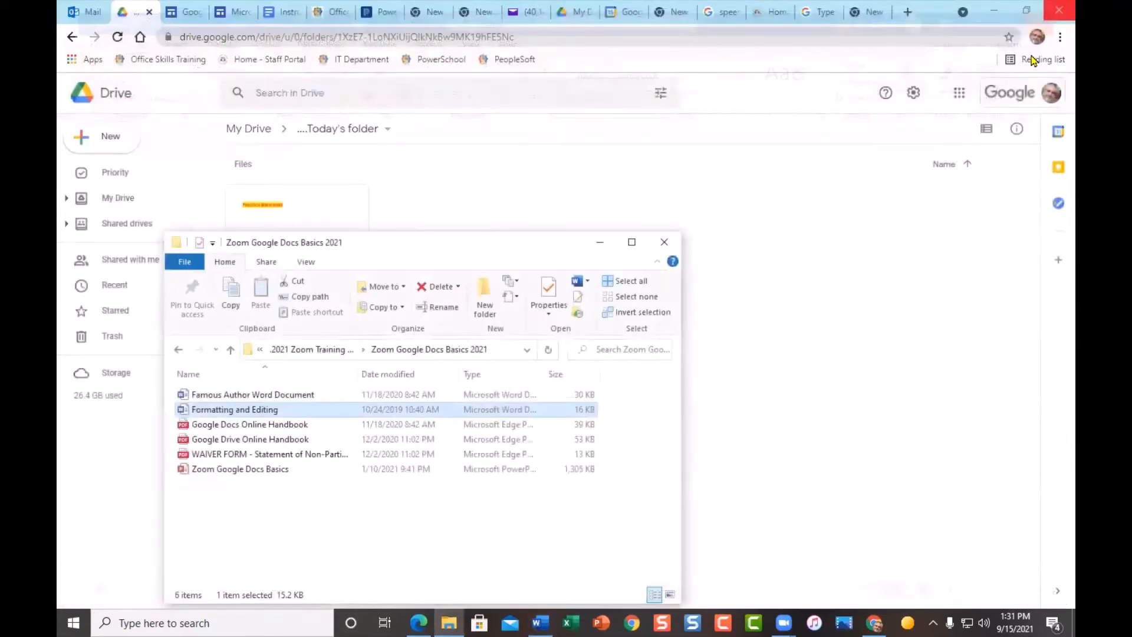
# - Close the Explorer window and upload Famous Author Word Document, Formatting and Editing and WAIVER FORM PDF
pyautogui.click(600, 242)
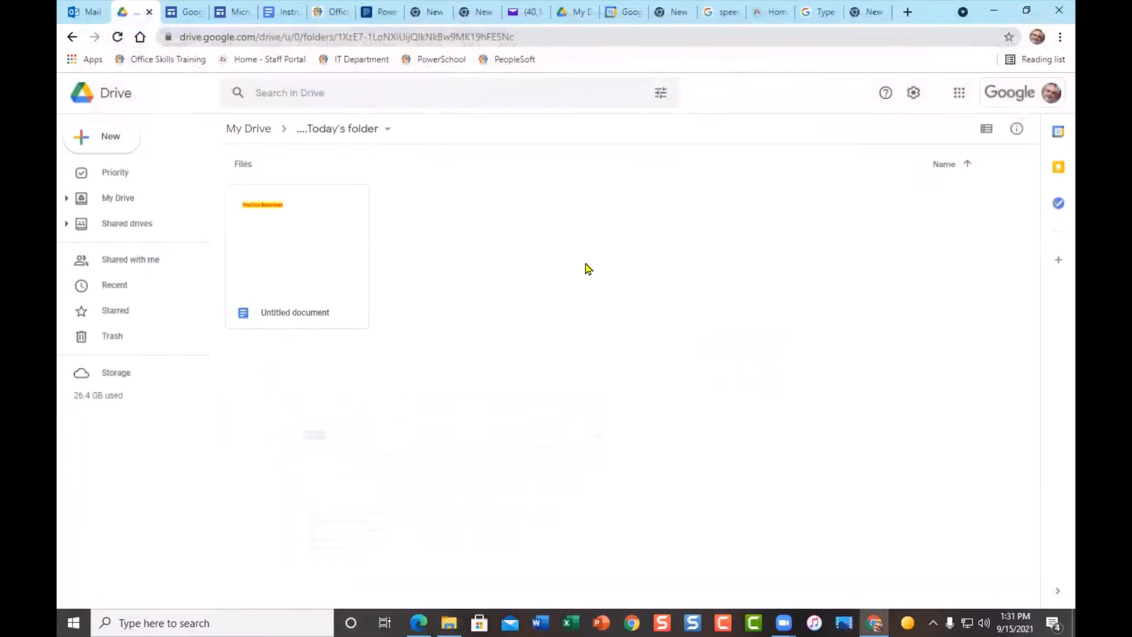
pyautogui.rightClick(605, 260)
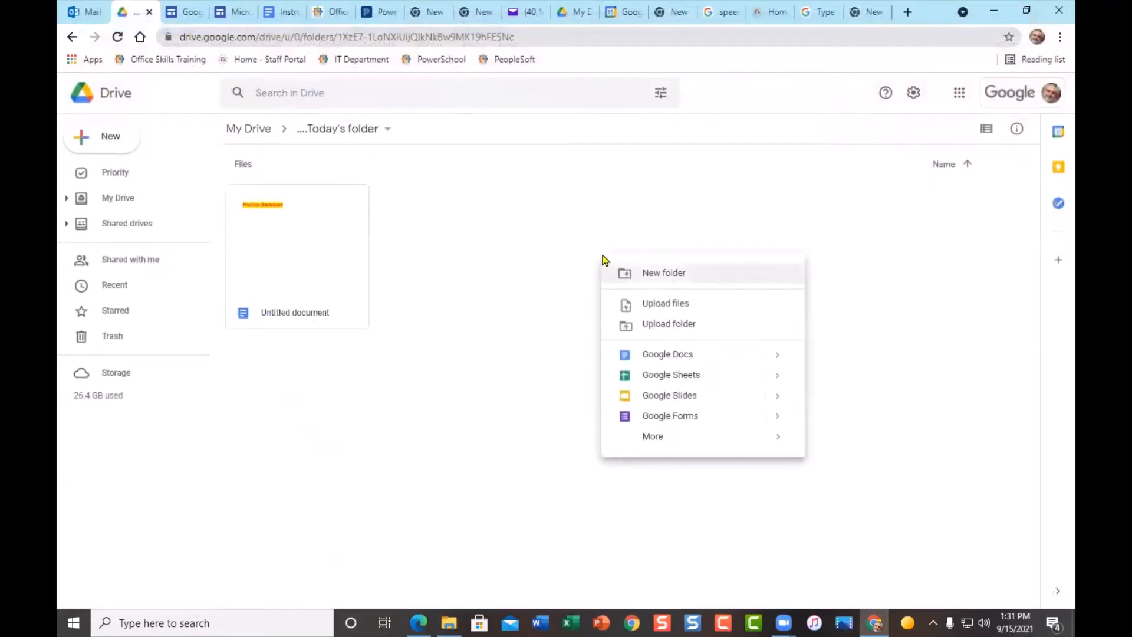
pyautogui.click(668, 309)
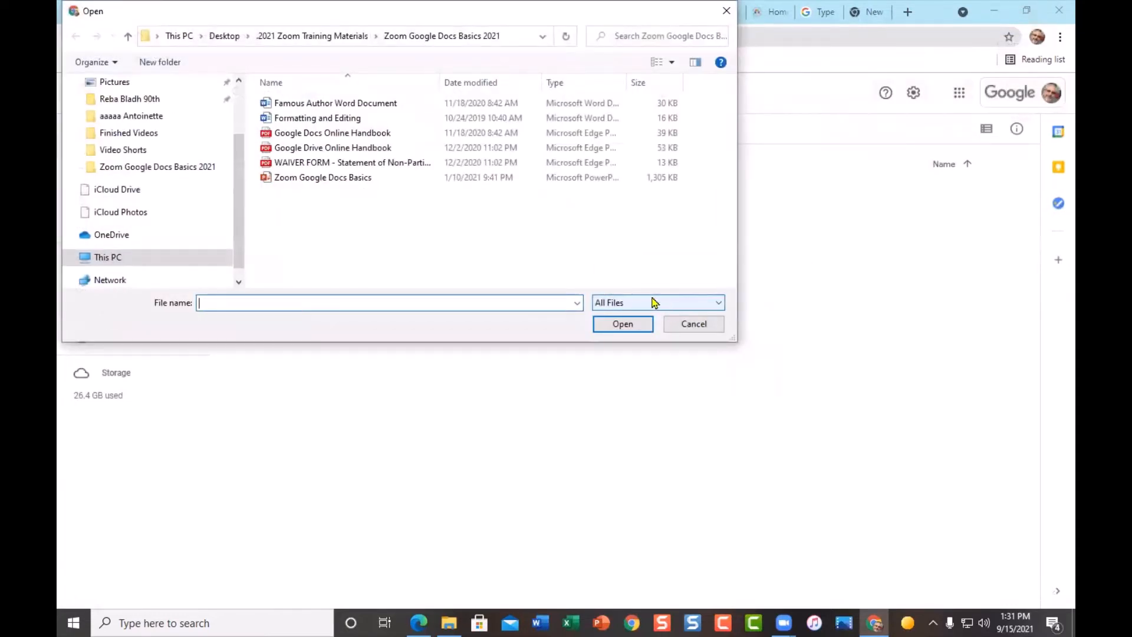
pyautogui.click(309, 103)
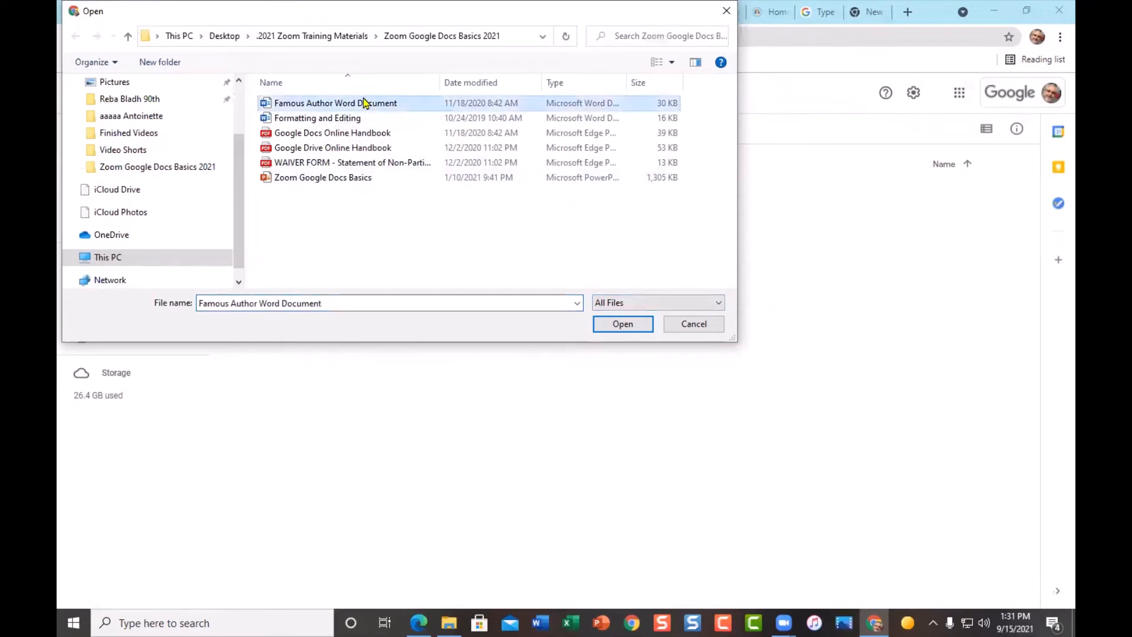
pyautogui.keyDown('ctrl'); pyautogui.click(336, 120); pyautogui.keyUp('ctrl')
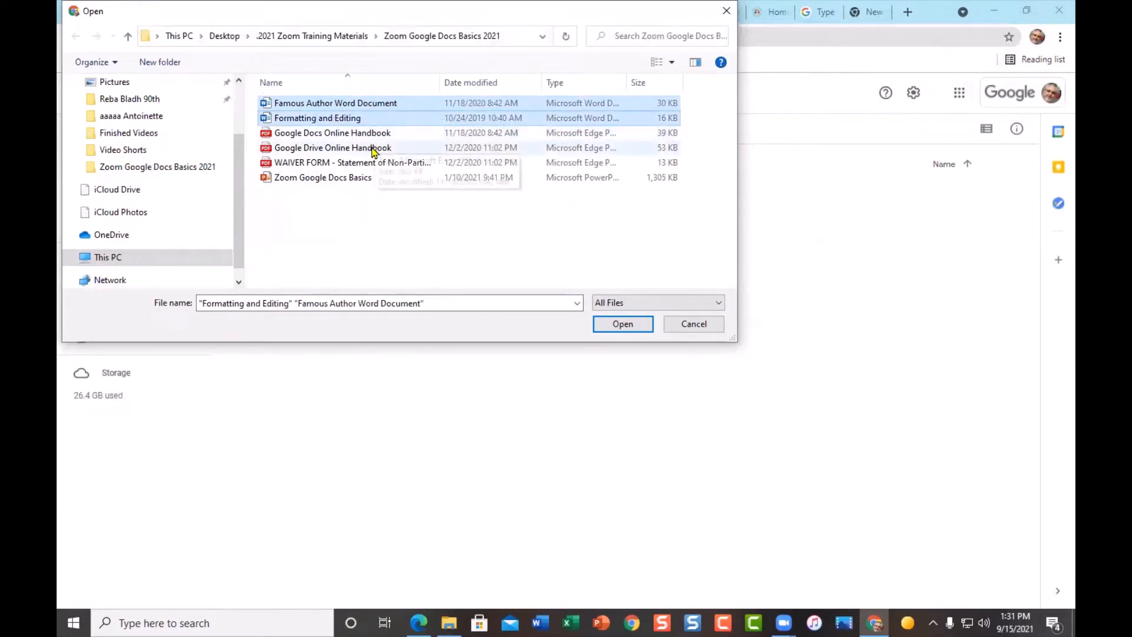
pyautogui.keyDown('ctrl'); pyautogui.click(338, 167); pyautogui.keyUp('ctrl')
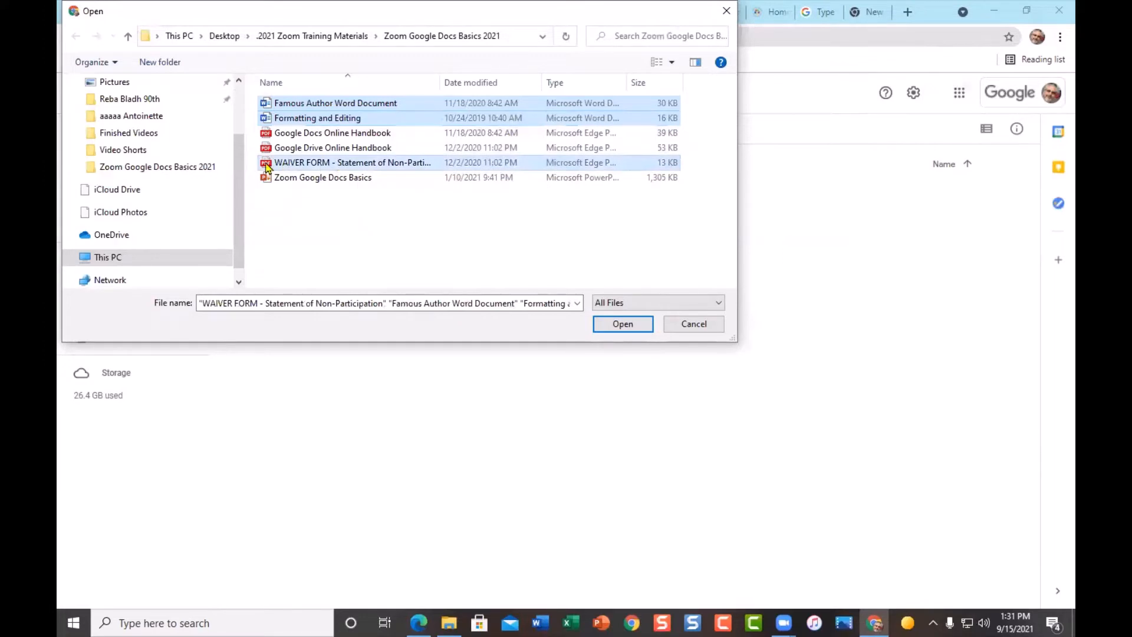
pyautogui.click(642, 326)
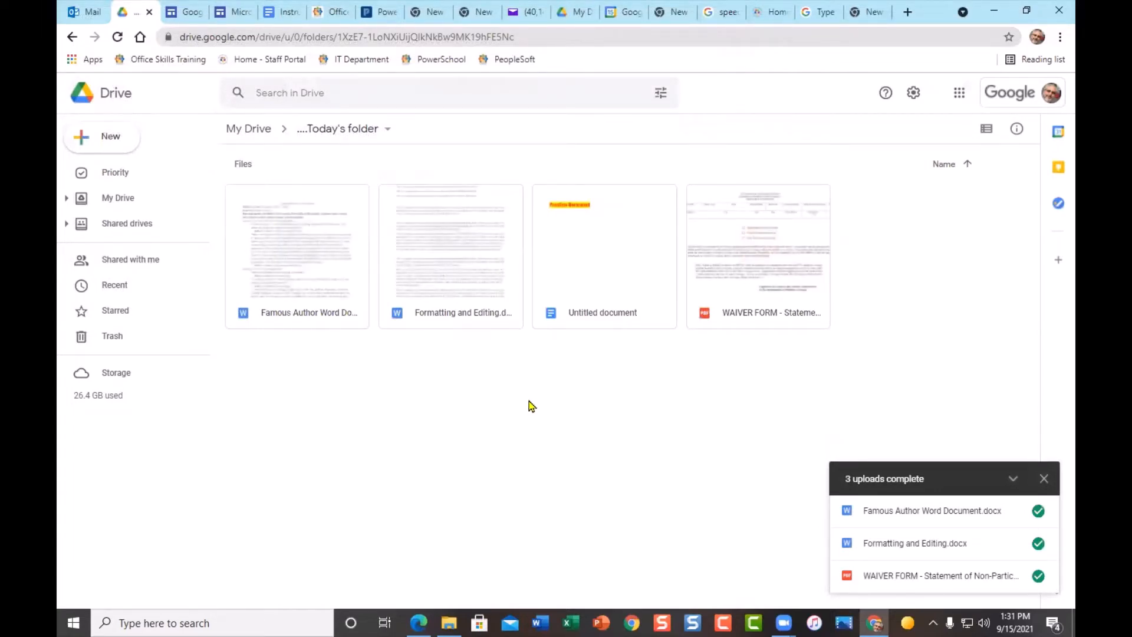
# - Open Drive Settings, close them unchanged, and dismiss the '3 uploads complete' panel
pyautogui.click(914, 99)
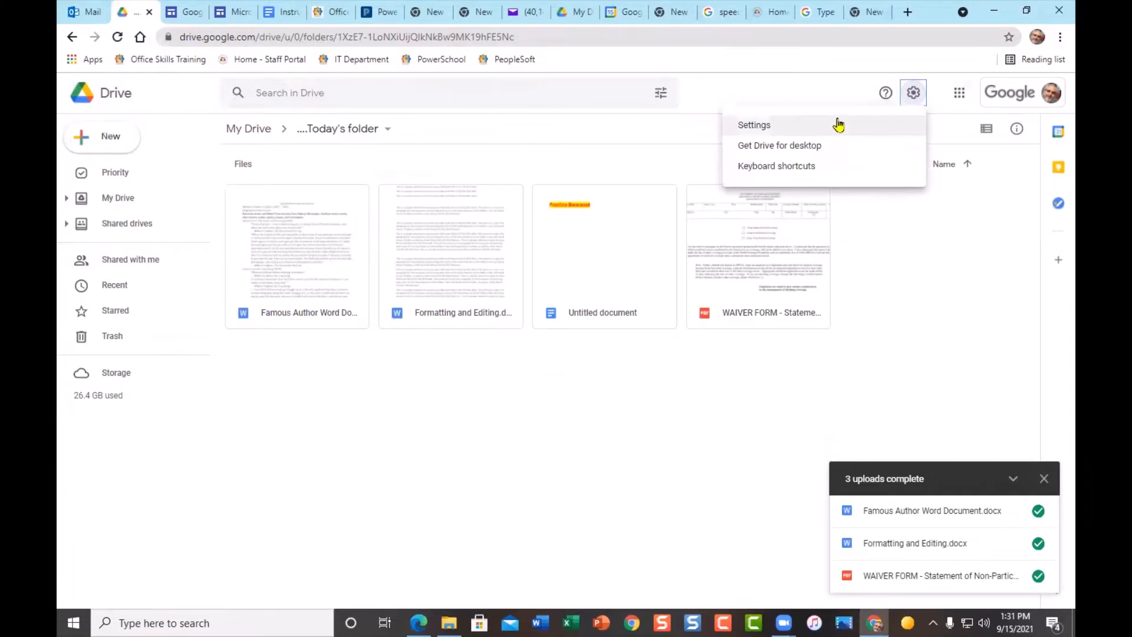
pyautogui.click(835, 129)
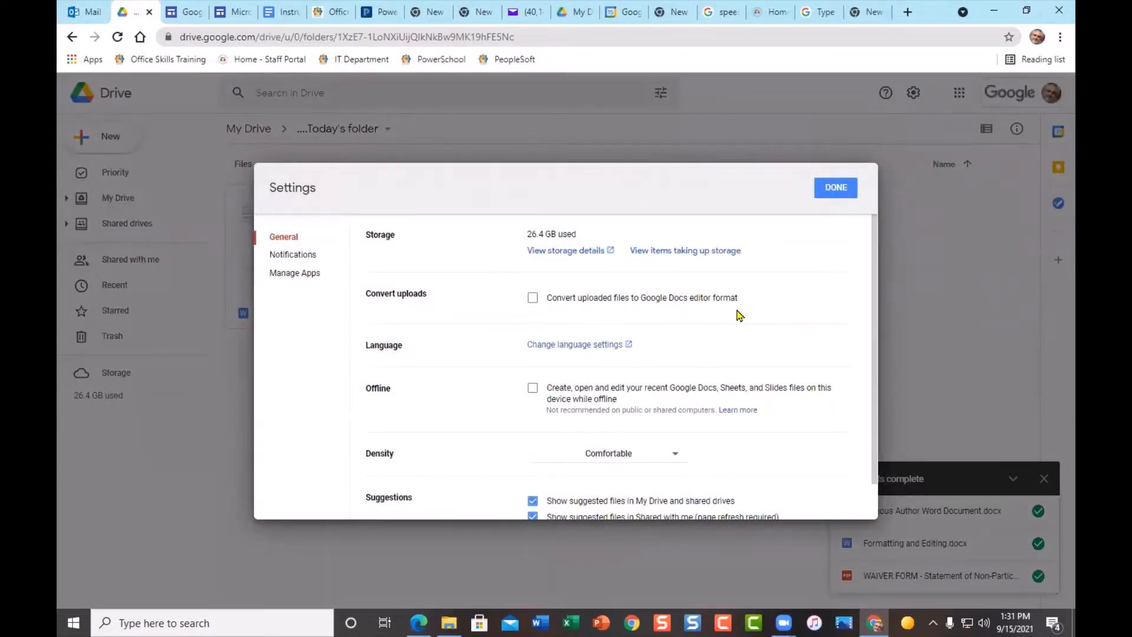
pyautogui.click(836, 187)
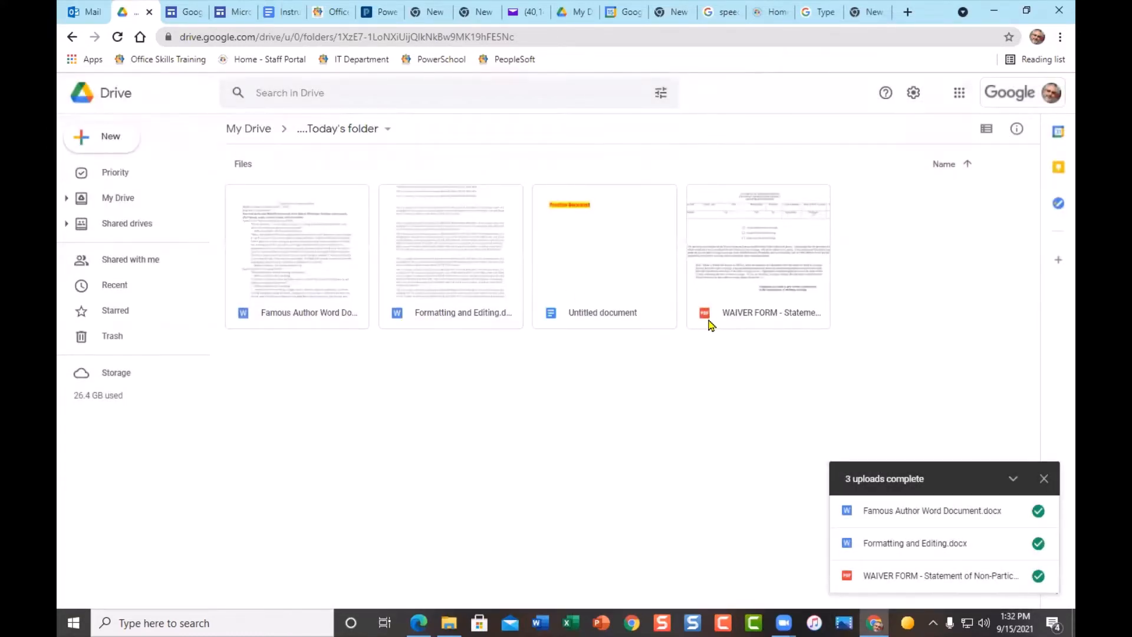
pyautogui.click(1044, 478)
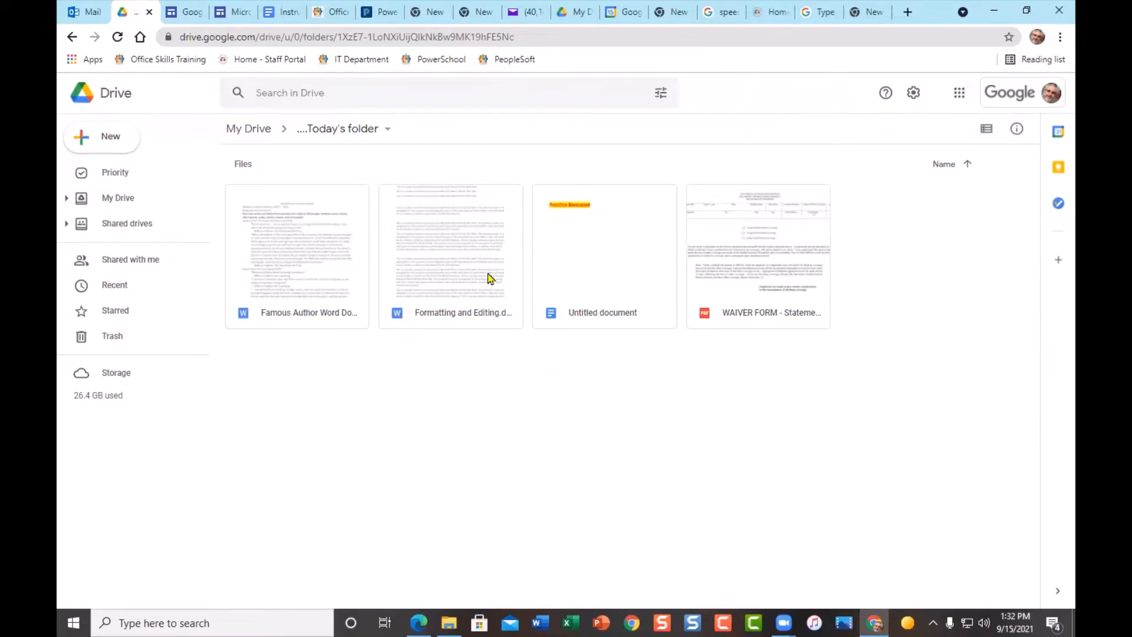
# - Open Formatting and Editing from Drive, try selecting its first sample lines, and save it as Google Docs
pyautogui.doubleClick(455, 269)
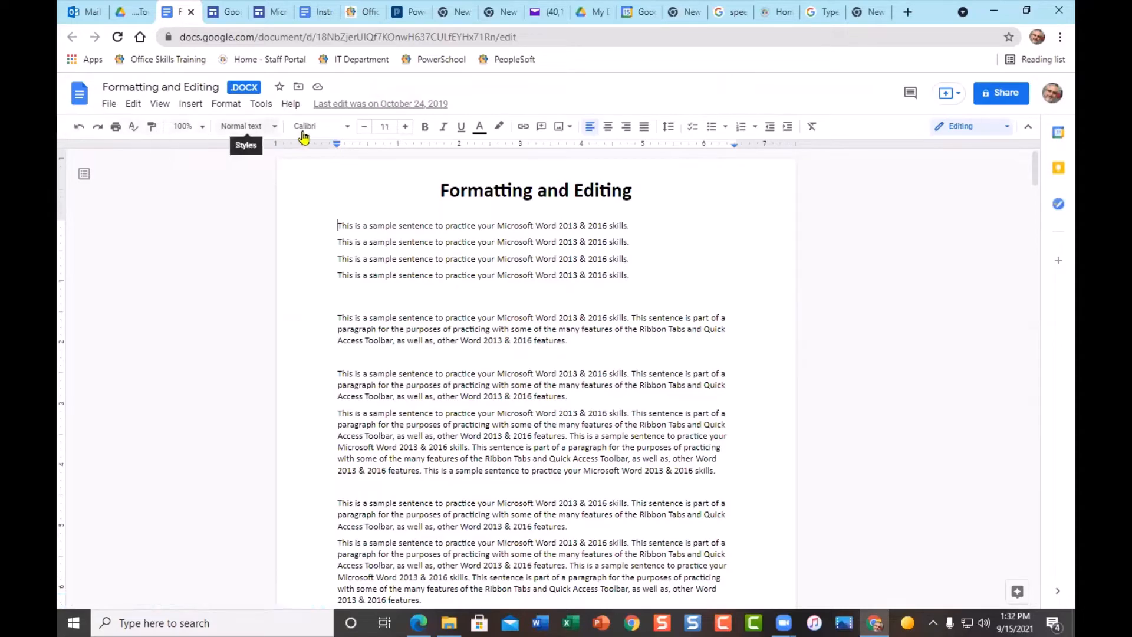
pyautogui.click(110, 106)
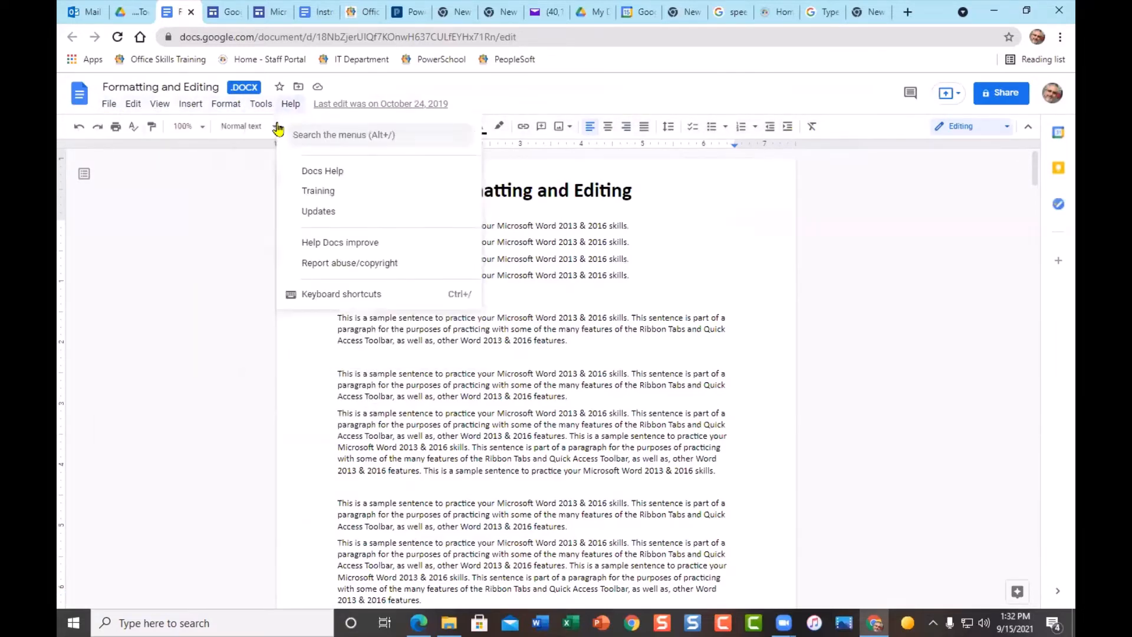
pyautogui.click(242, 171)
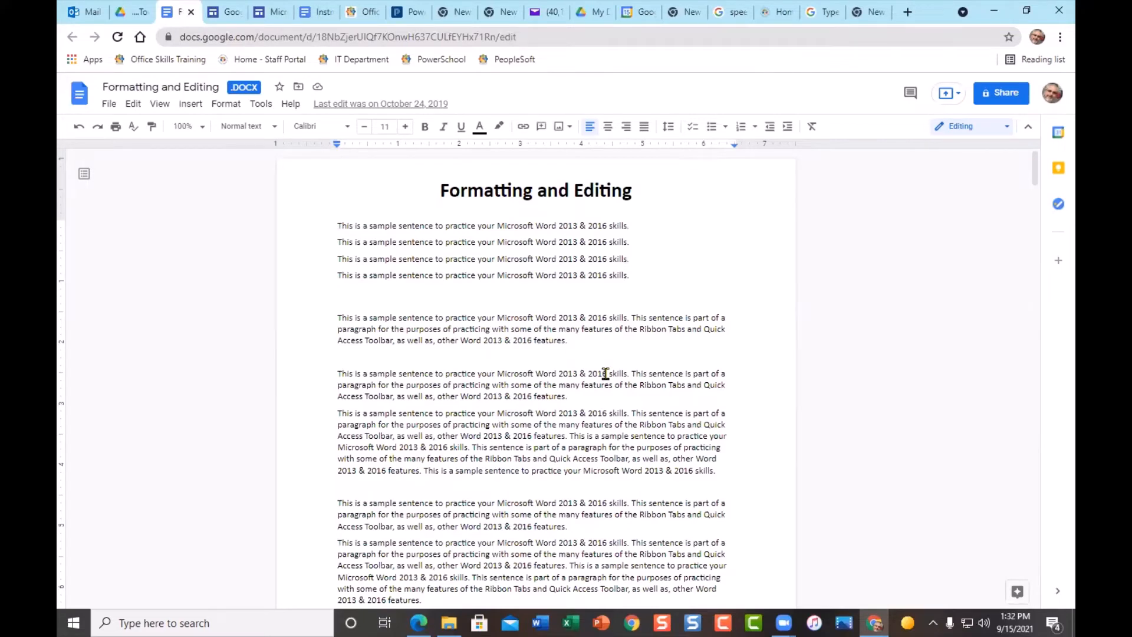
pyautogui.click(340, 228)
pyautogui.moveTo(362, 228); pyautogui.dragTo(475, 263)
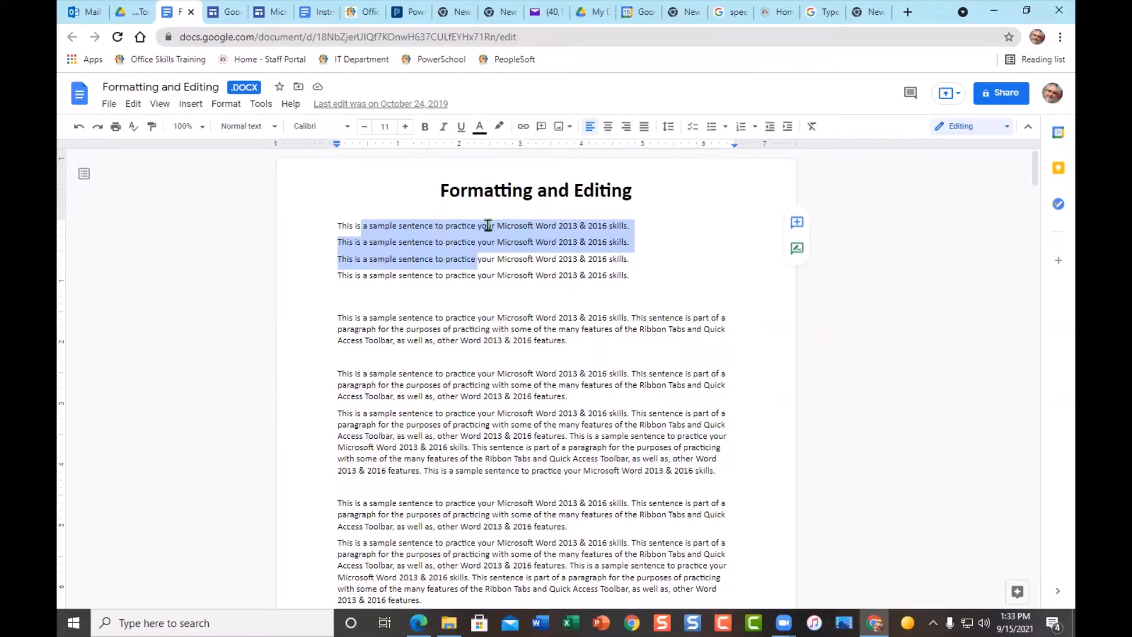
pyautogui.click(415, 259)
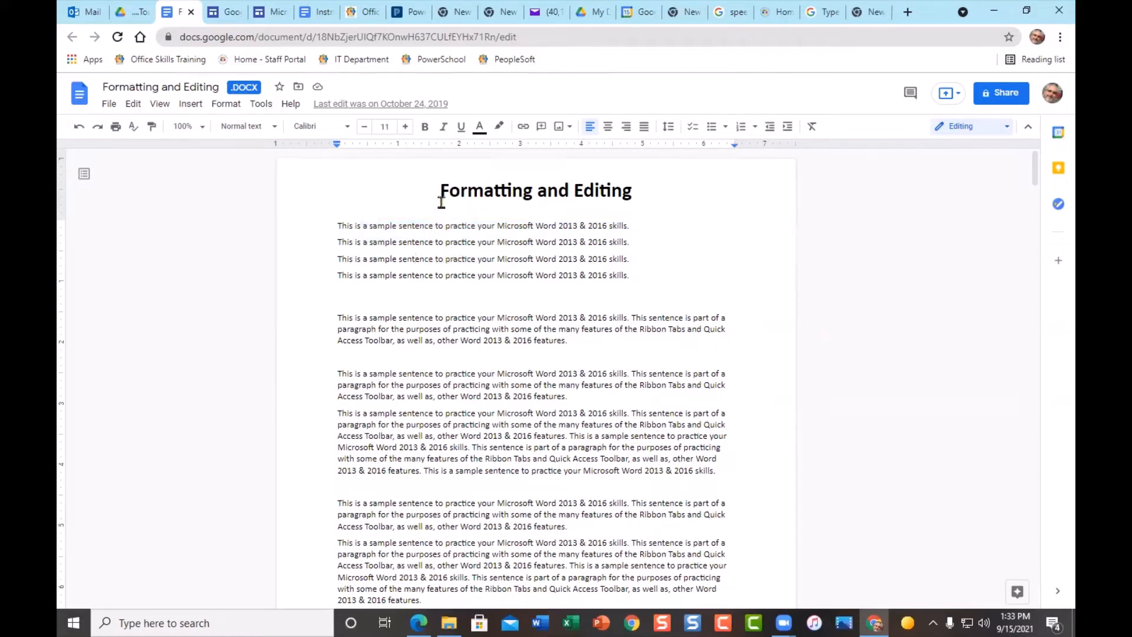
pyautogui.click(109, 107)
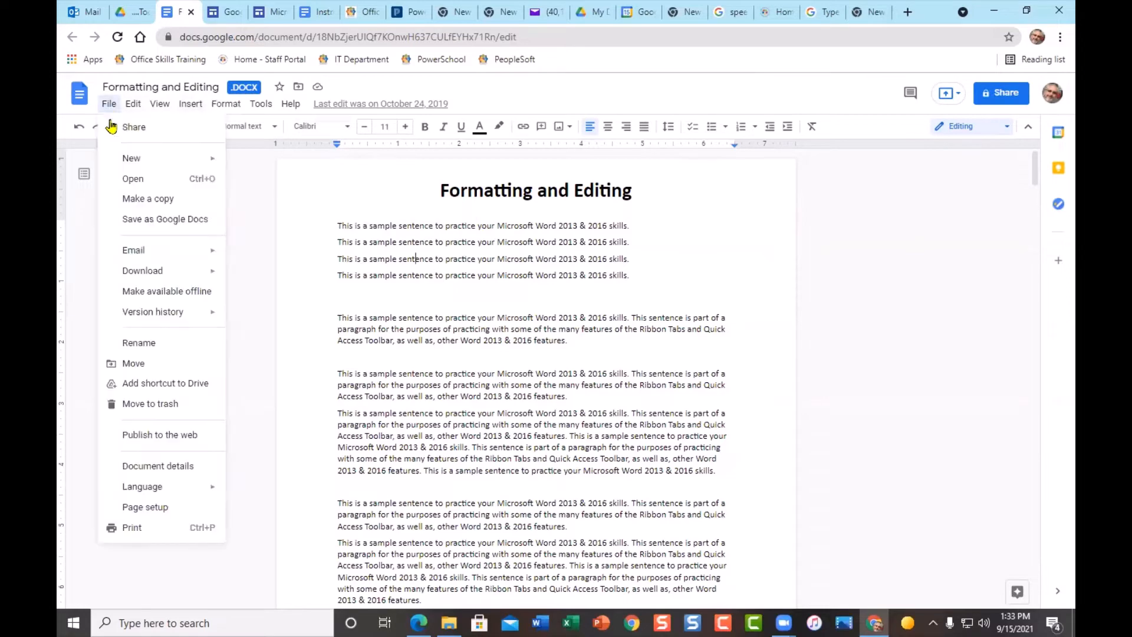
pyautogui.click(144, 225)
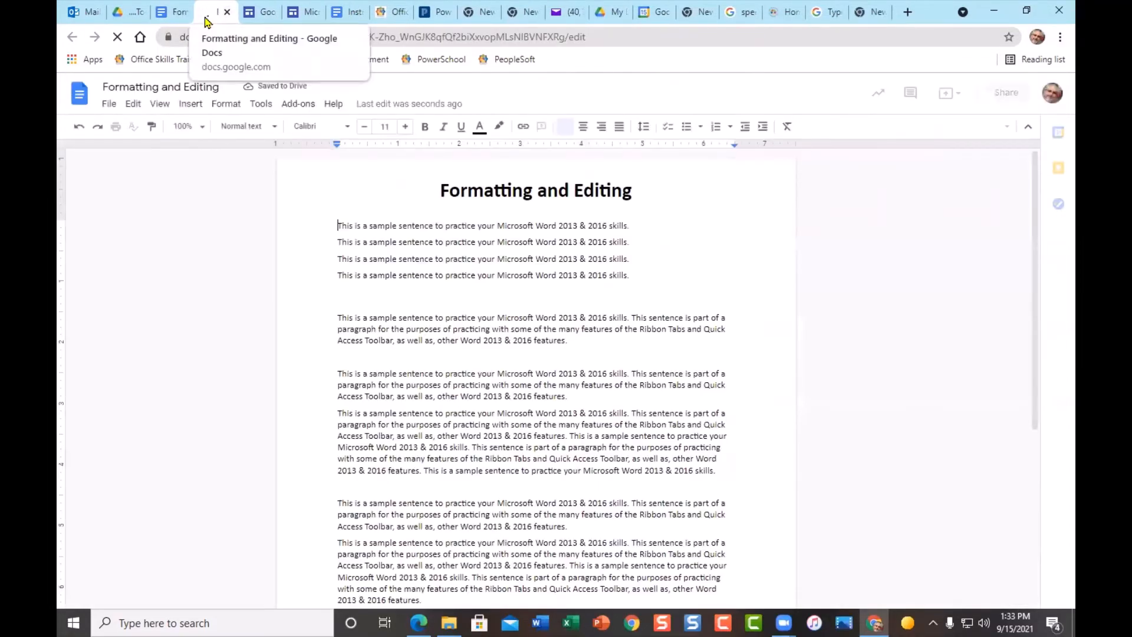
# - Compare the original .DOCX tab with the converted Google Docs copy of Formatting and Editing
pyautogui.click(171, 12)
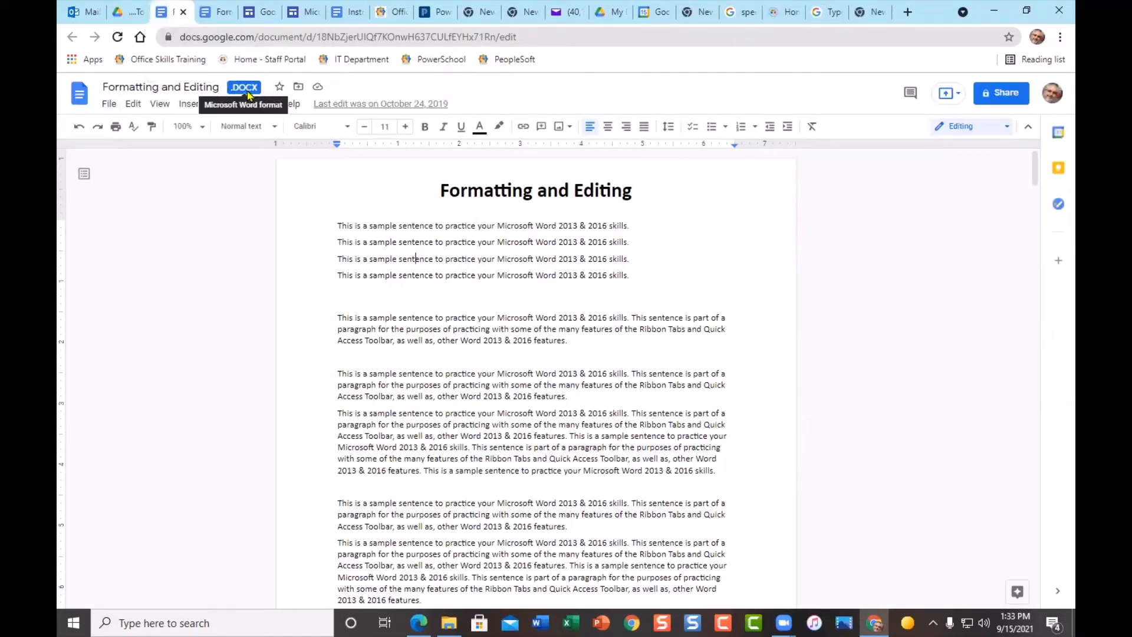
pyautogui.click(218, 15)
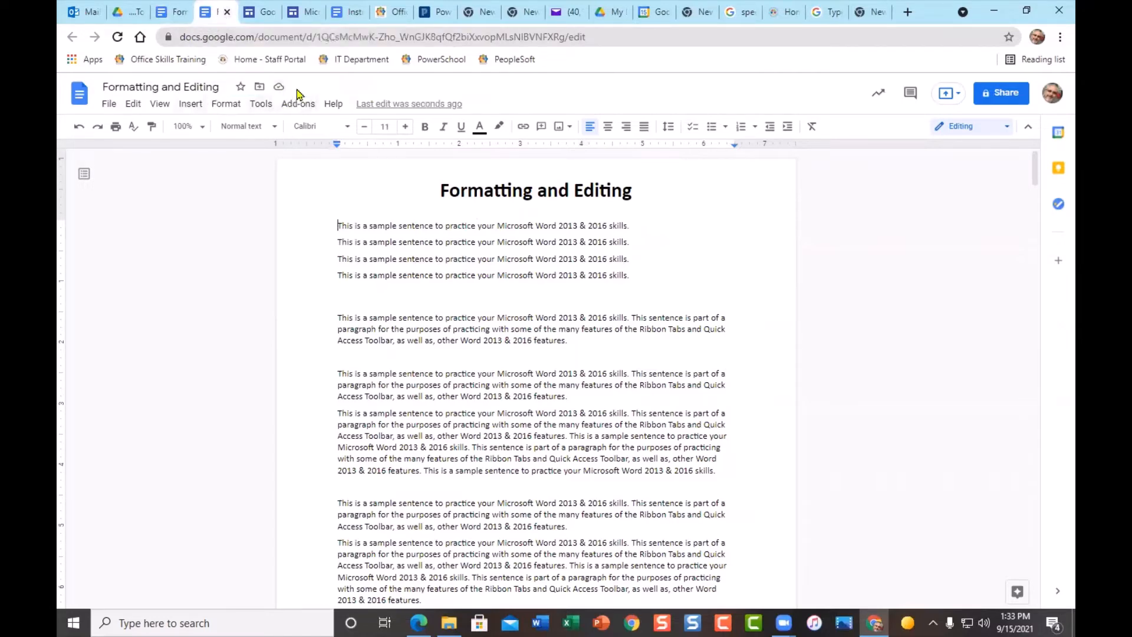
pyautogui.scroll(-6, 661, 395)
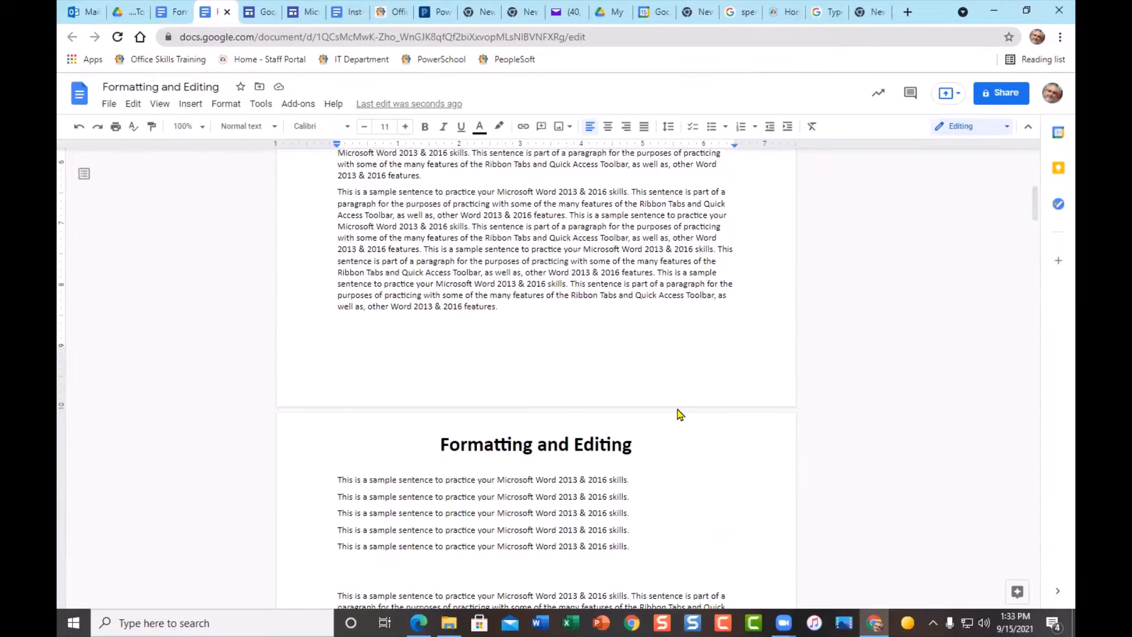
pyautogui.scroll(6, 678, 408)
pyautogui.scroll(-8, 677, 407)
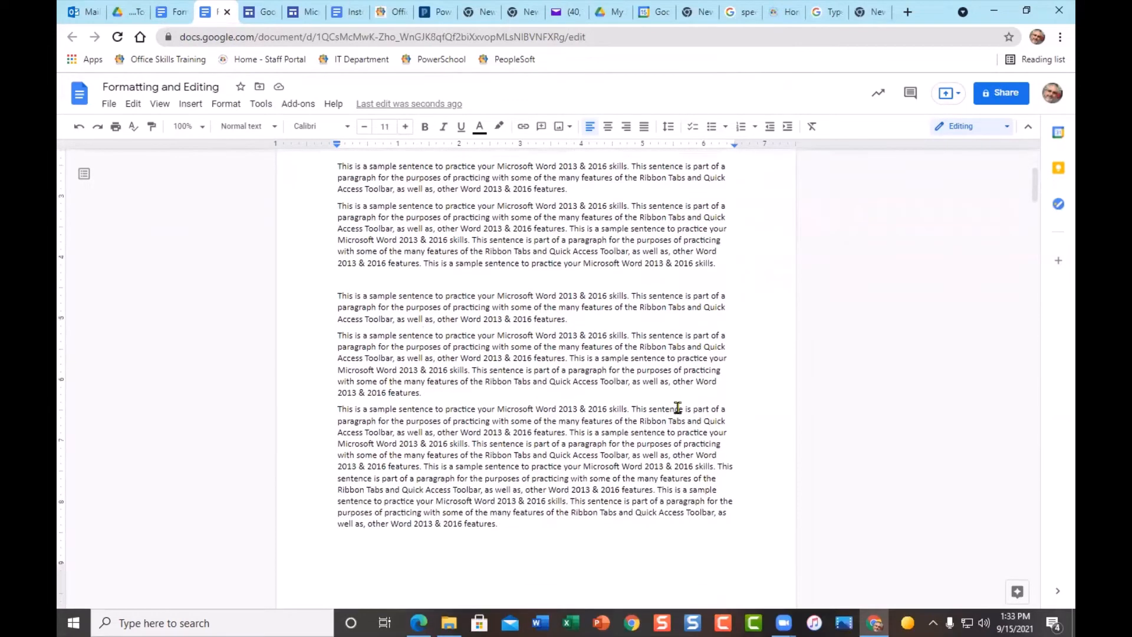
pyautogui.scroll(5, 678, 408)
# - Scroll through the converted copy's bold title, five sample lines and longer practice paragraphs
pyautogui.scroll(5, 678, 407)
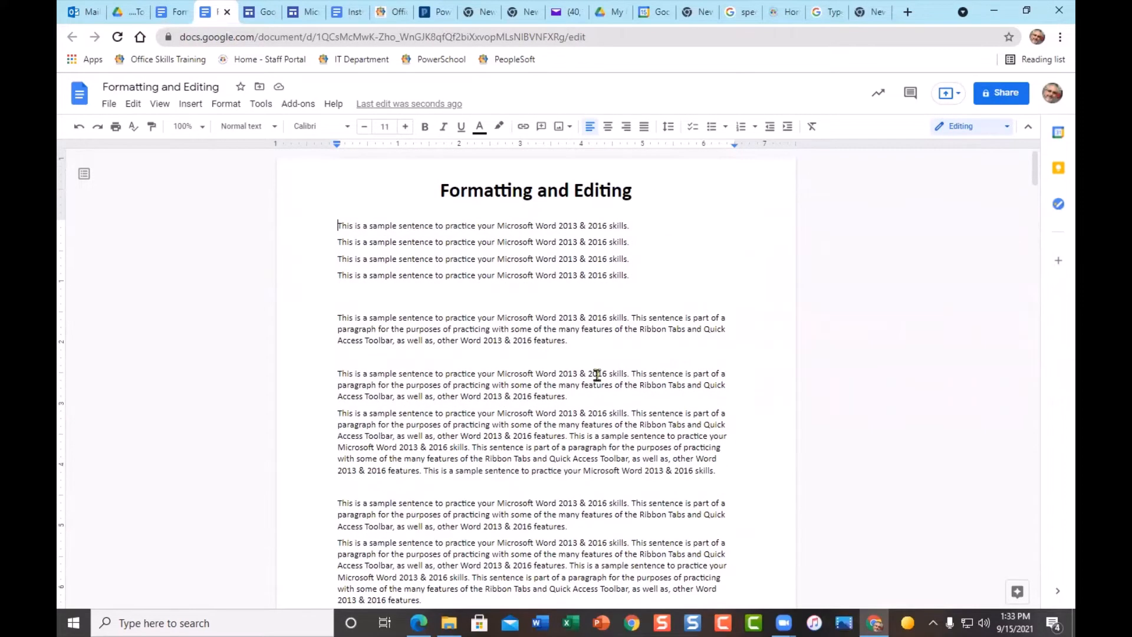
pyautogui.scroll(-5, 672, 436)
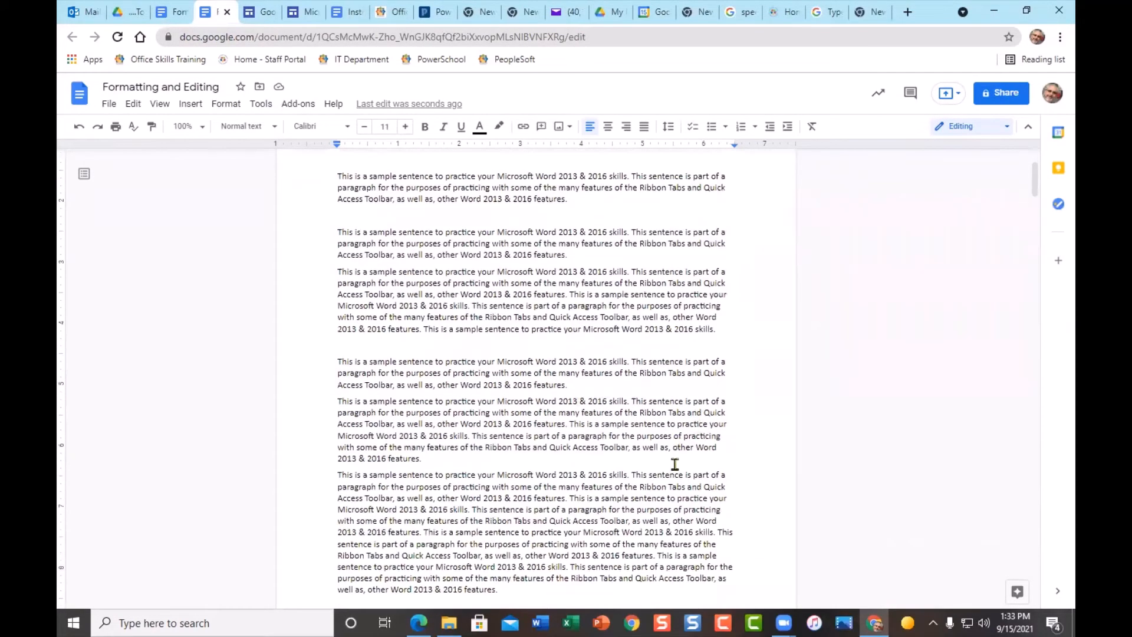
pyautogui.scroll(-3, 566, 359)
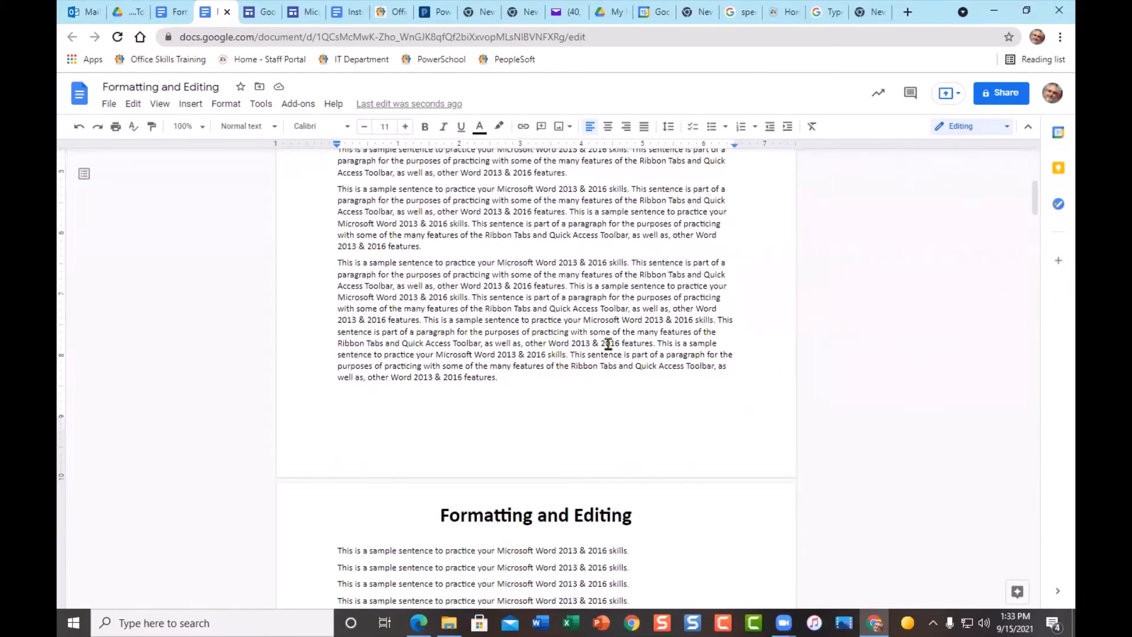
pyautogui.scroll(5, 605, 369)
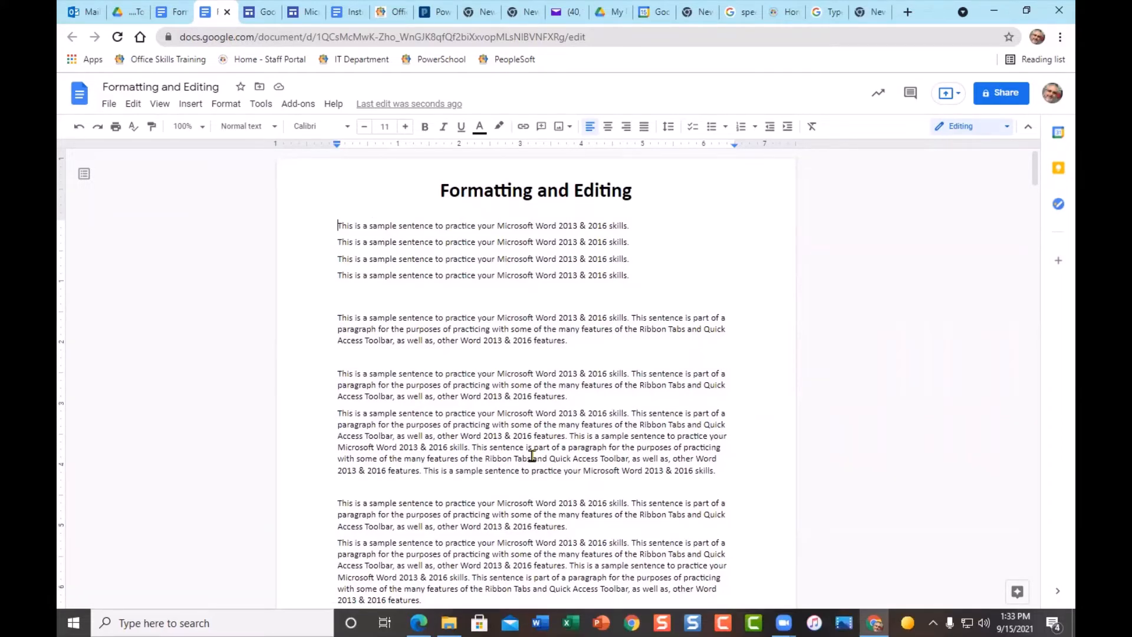
pyautogui.scroll(-3, 532, 456)
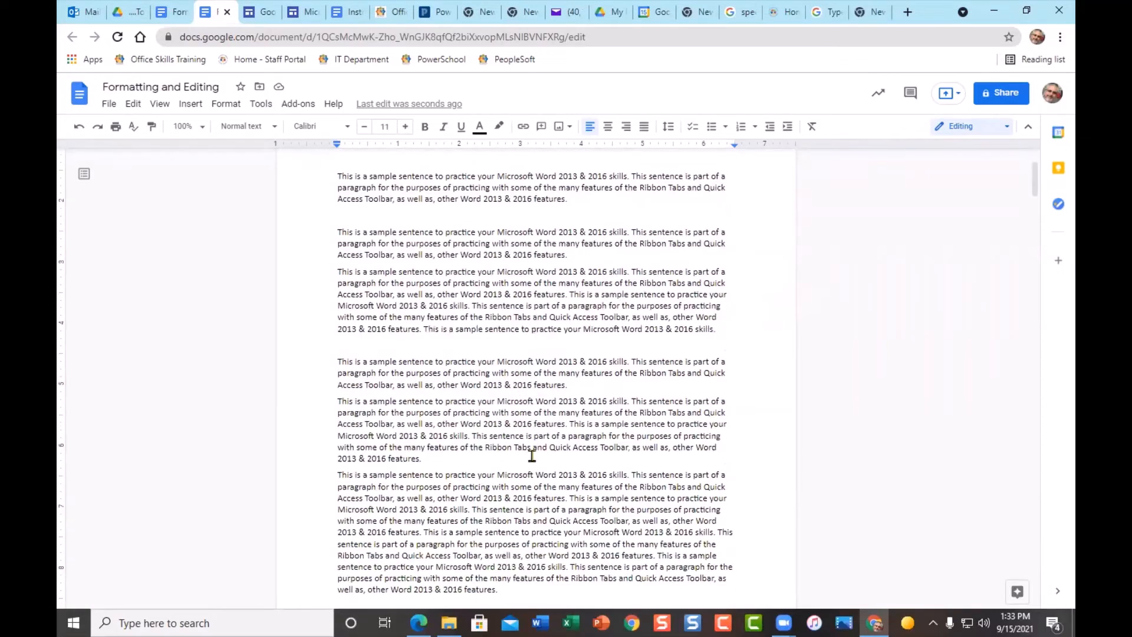
pyautogui.scroll(-3, 532, 456)
pyautogui.scroll(5, 532, 456)
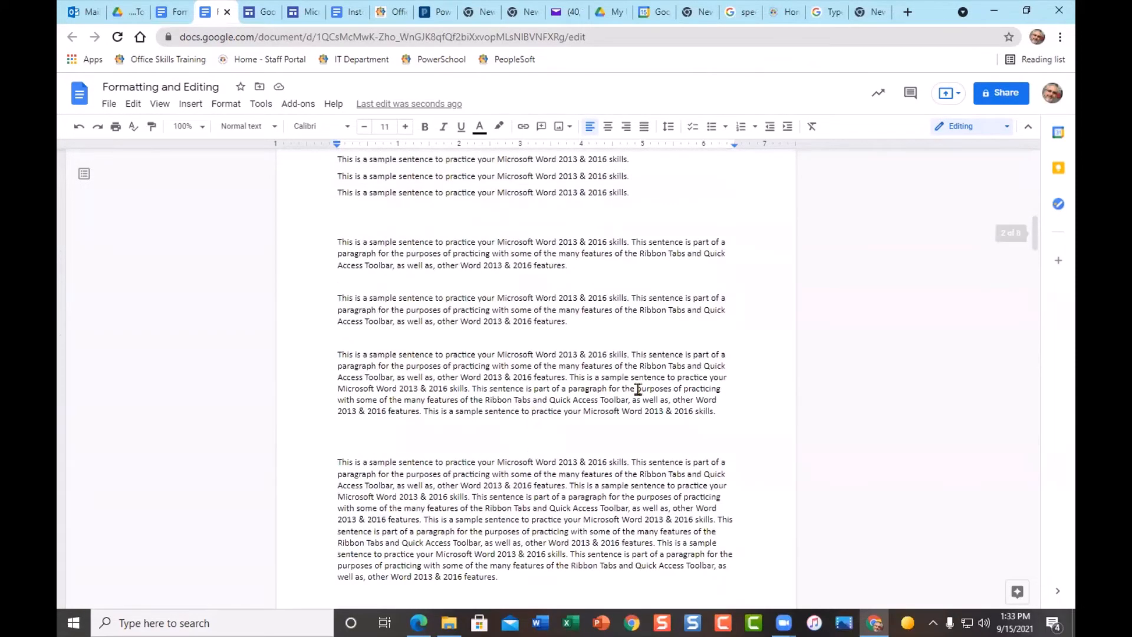
pyautogui.scroll(-15, 587, 401)
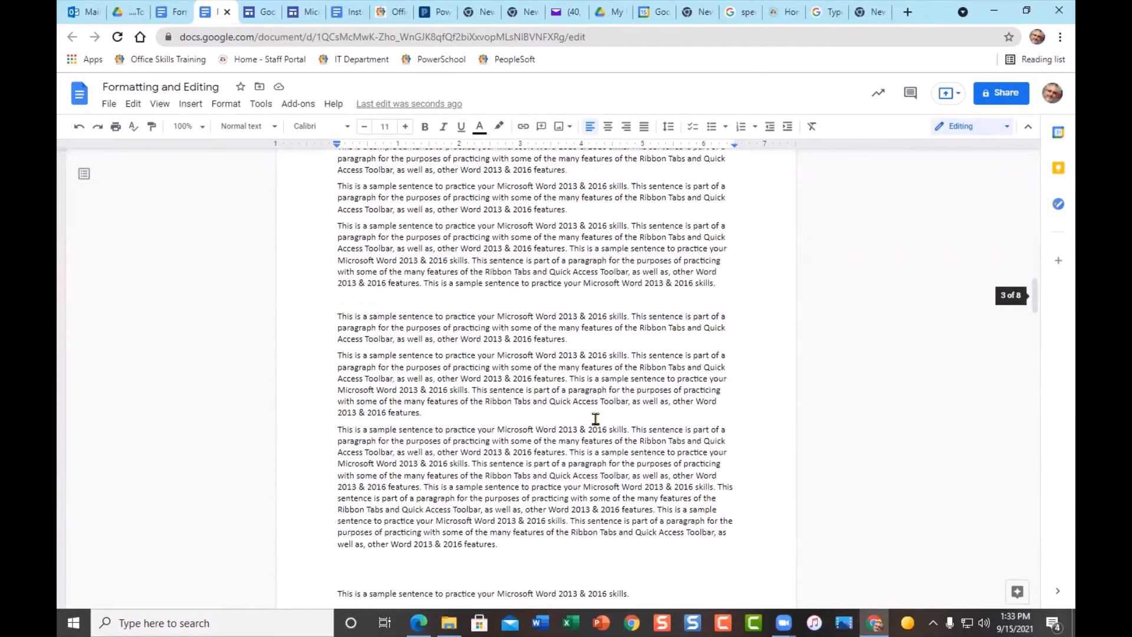
pyautogui.scroll(18, 596, 420)
pyautogui.scroll(-6, 595, 419)
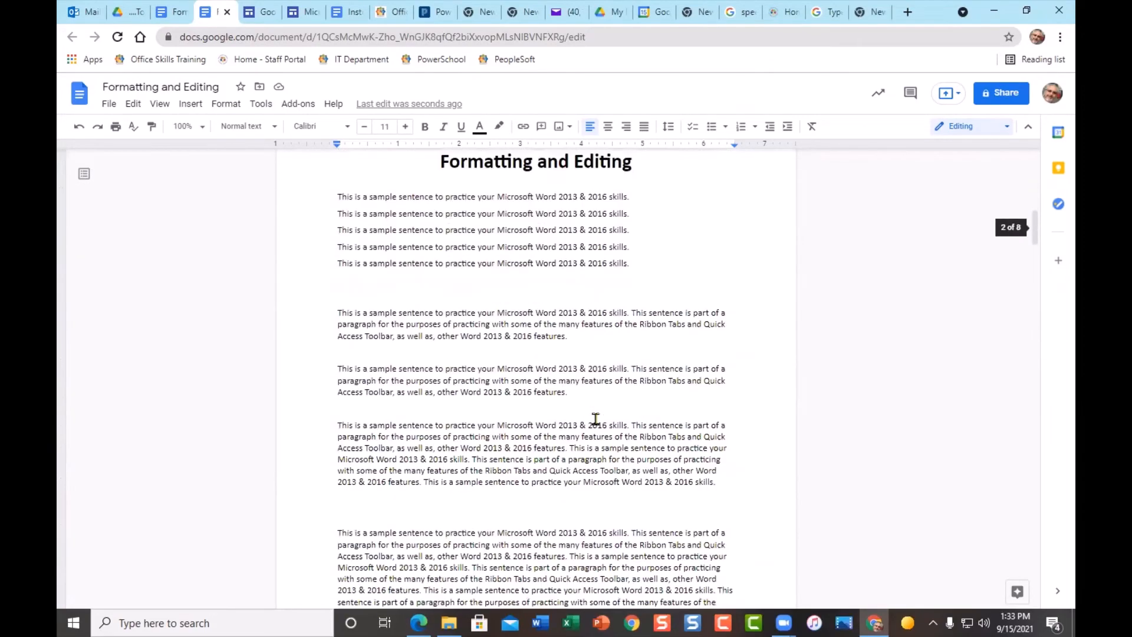
pyautogui.scroll(3, 596, 419)
pyautogui.scroll(-3, 595, 419)
# - Add a second page after the last paragraph, headed 'Formatting and Editing' with an empty line below
pyautogui.hotkey('ctrl', 'End')
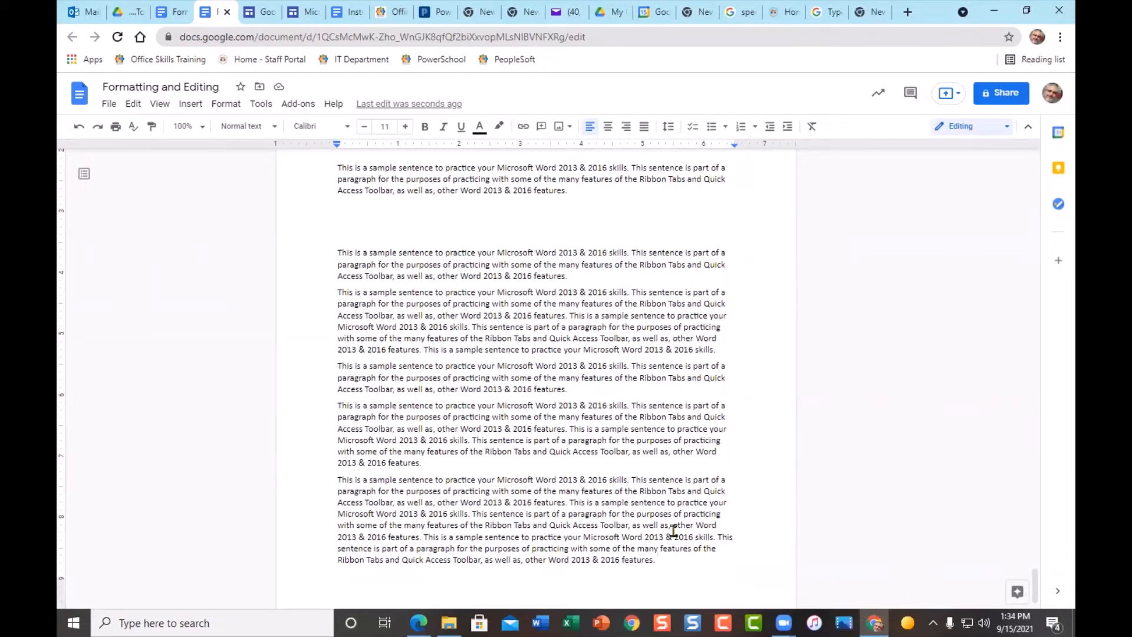
pyautogui.scroll(-1, 649, 533)
pyautogui.scroll(10, 503, 411)
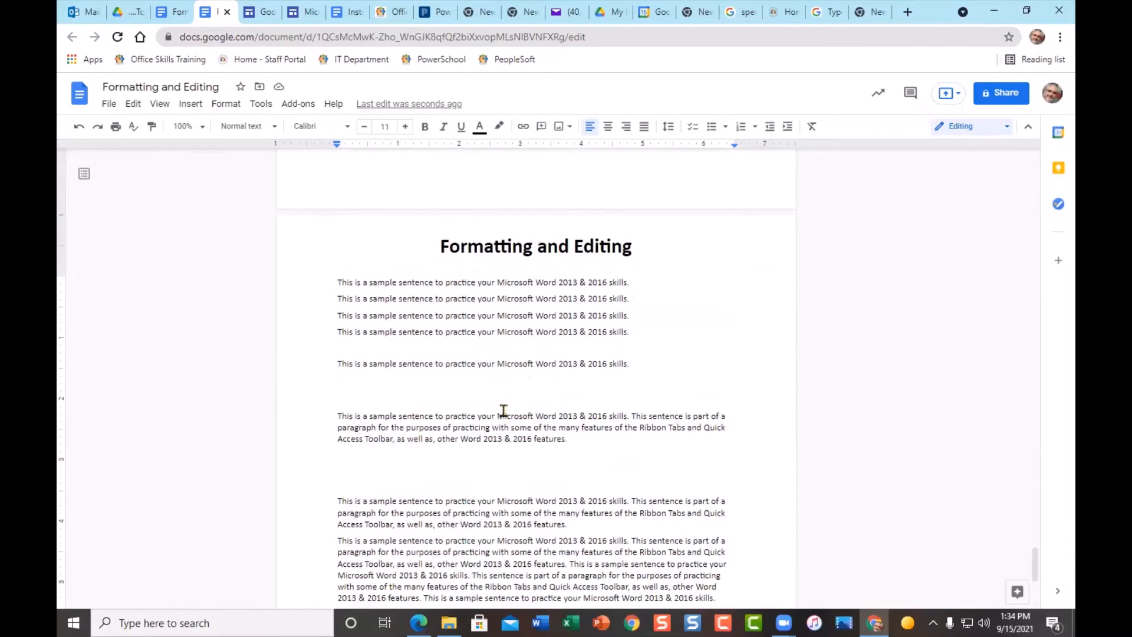
pyautogui.scroll(-7, 651, 376)
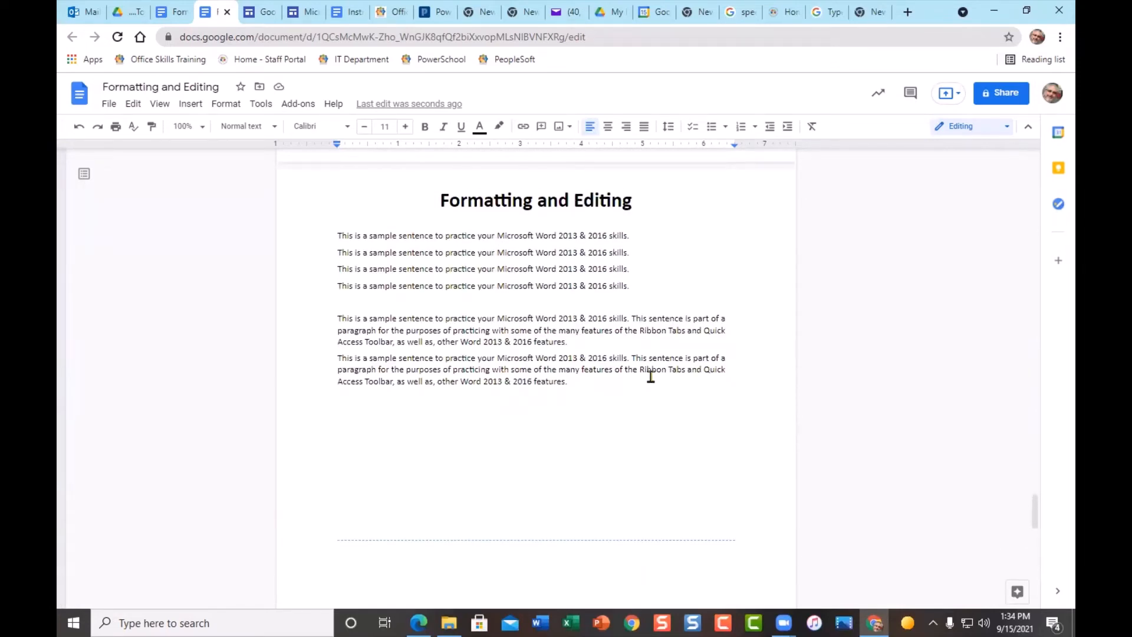
pyautogui.hotkey('ctrl', 'Home')
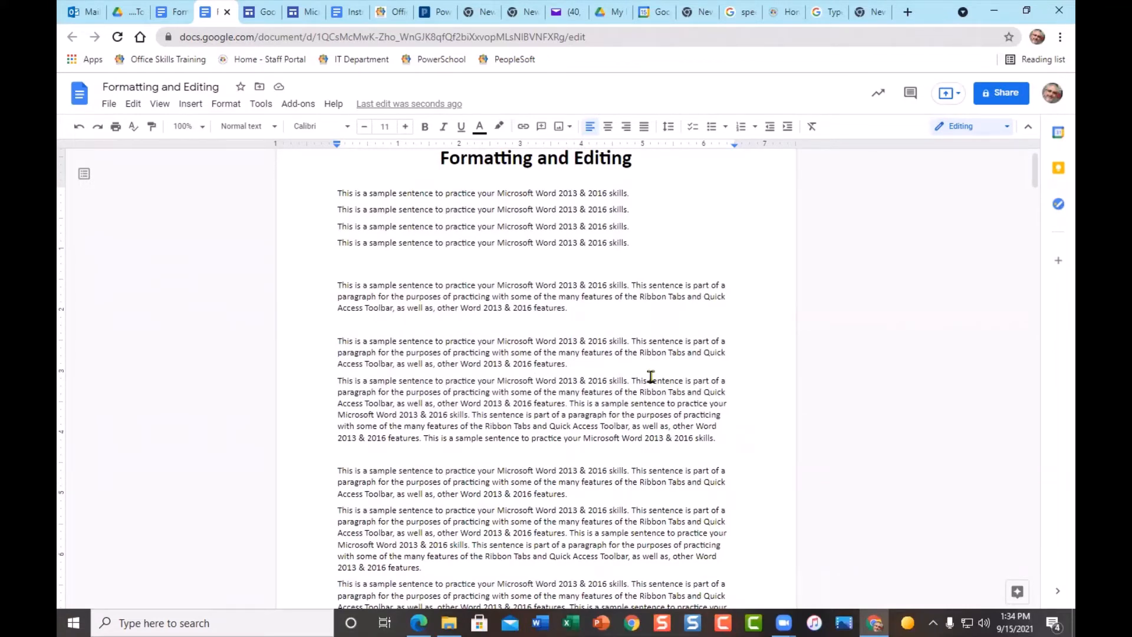
pyautogui.hotkey('ctrl', 'End')
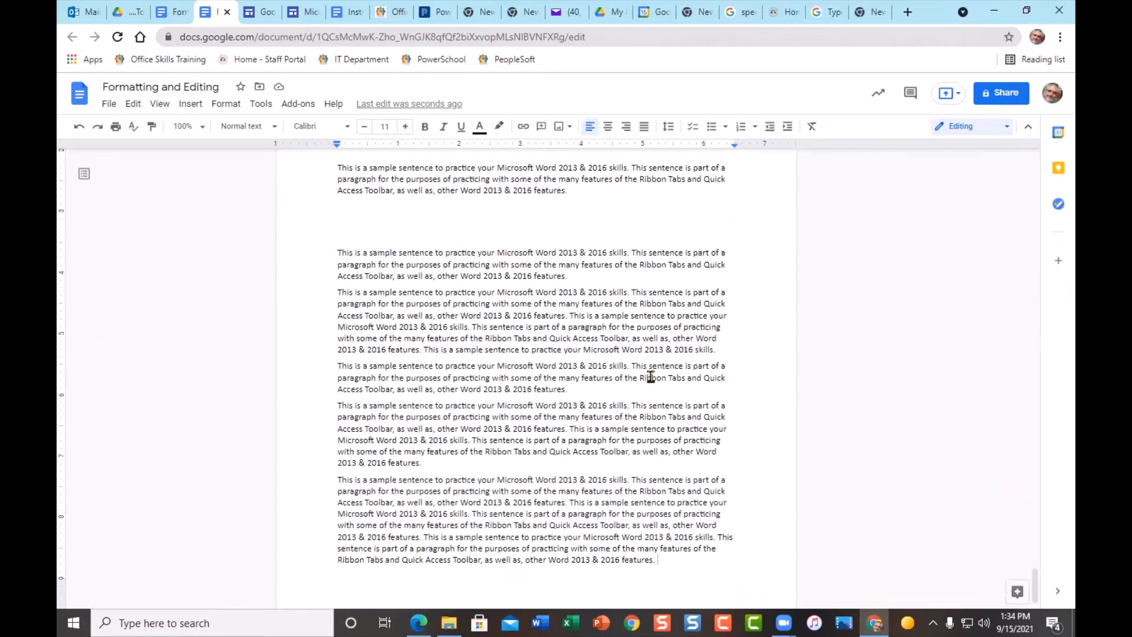
pyautogui.scroll(-1, 690, 558)
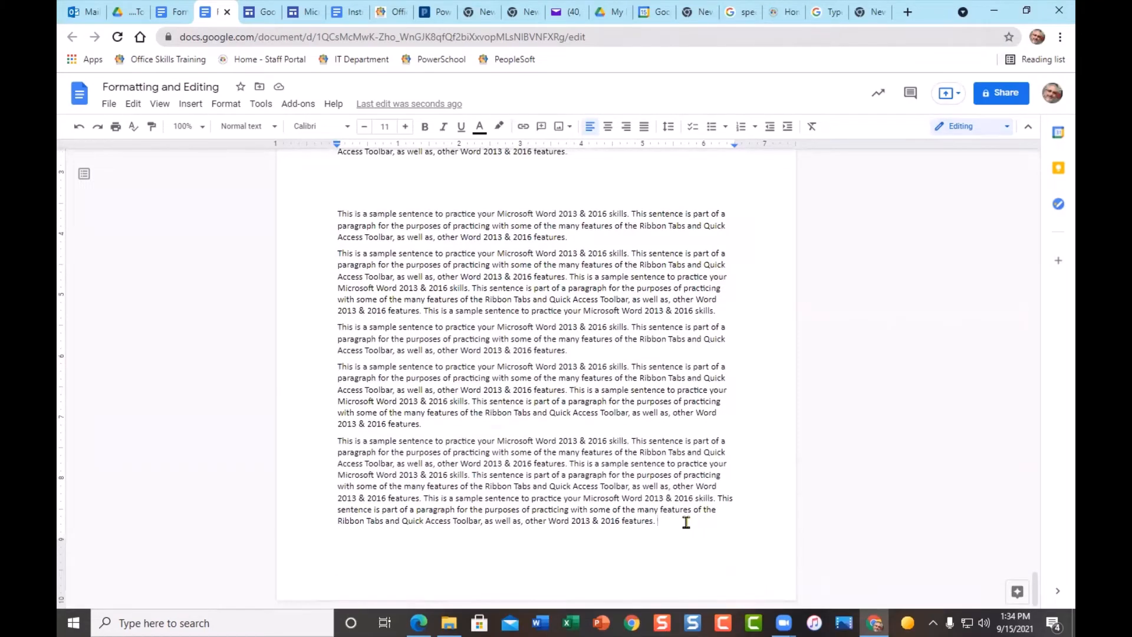
pyautogui.write('Formatting and Editing')
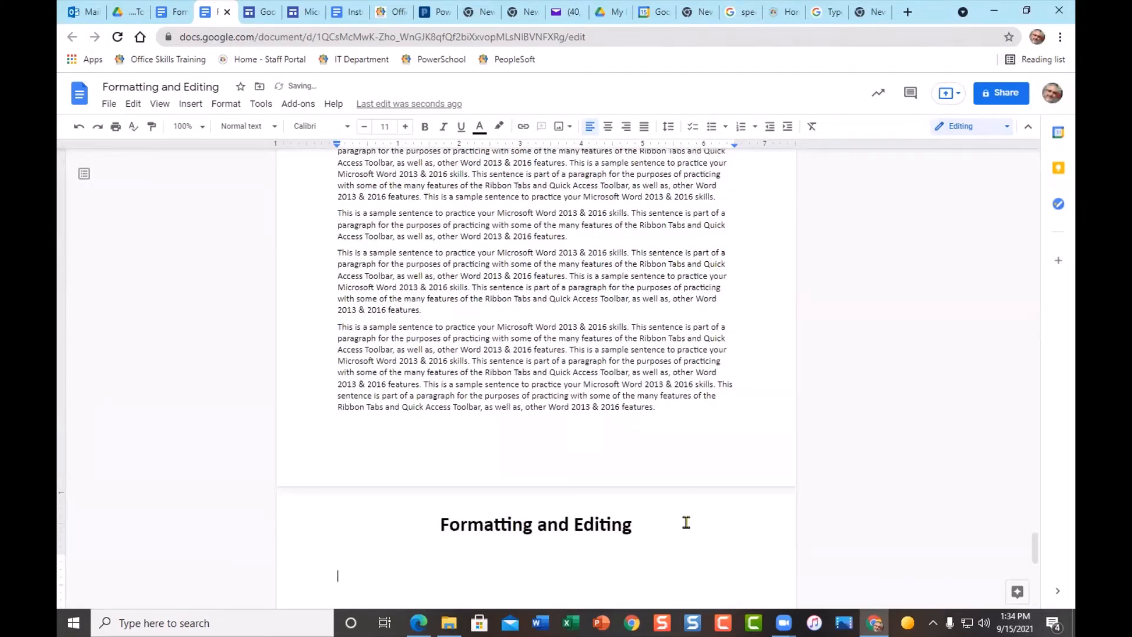
pyautogui.scroll(-5, 710, 521)
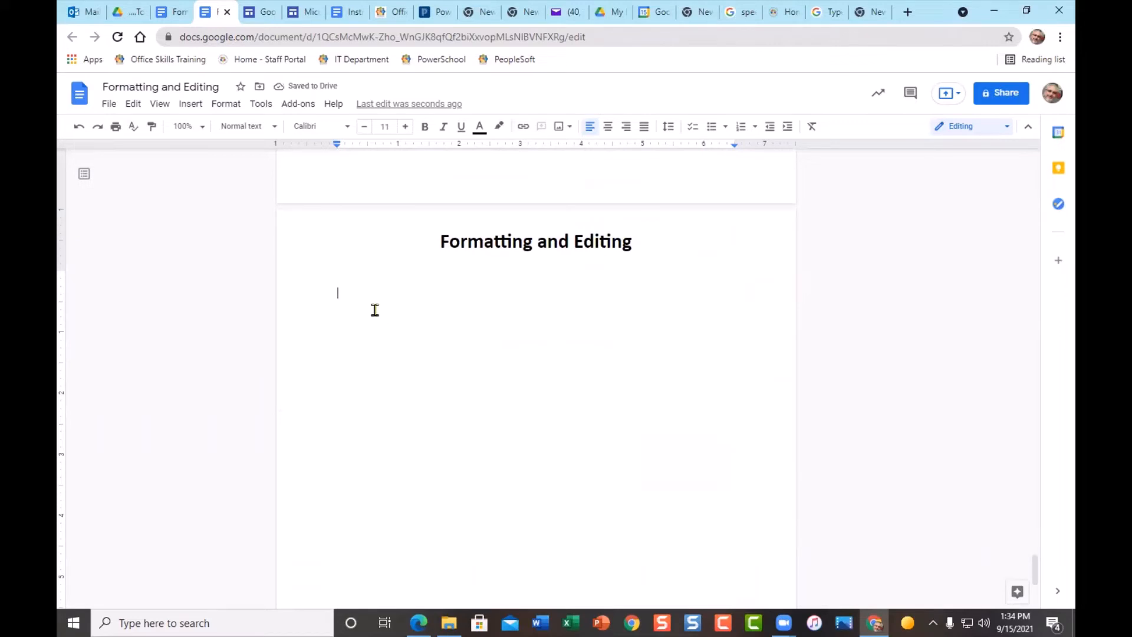
pyautogui.scroll(-2, 375, 310)
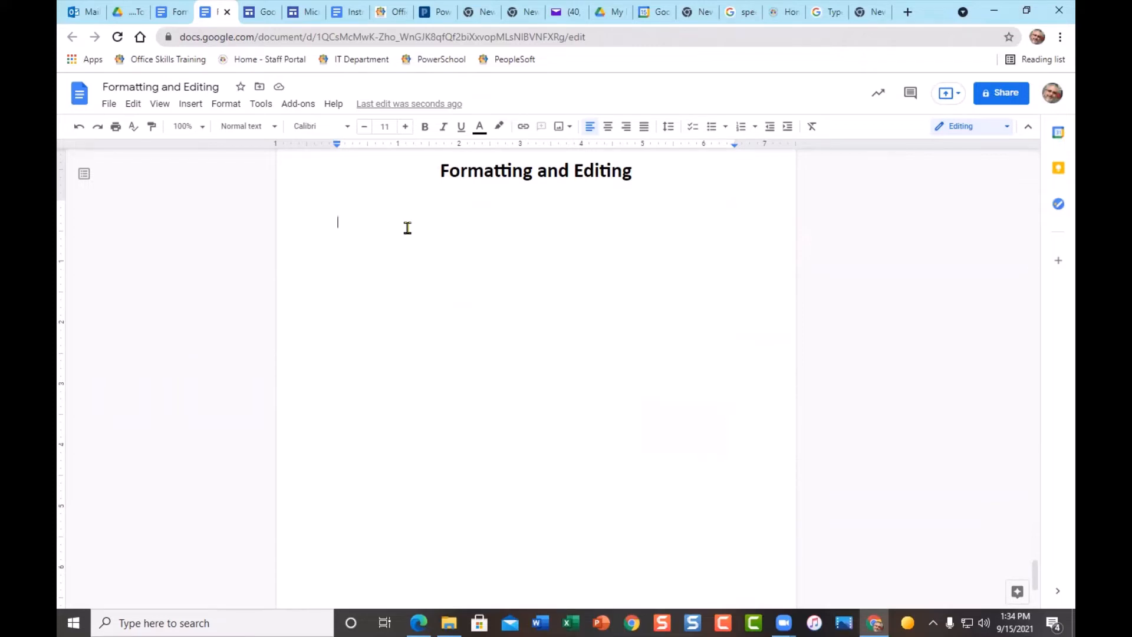
# - Enable Voice typing from the Tools menu, then switch to Chrome's blank new tab
pyautogui.click(253, 106)
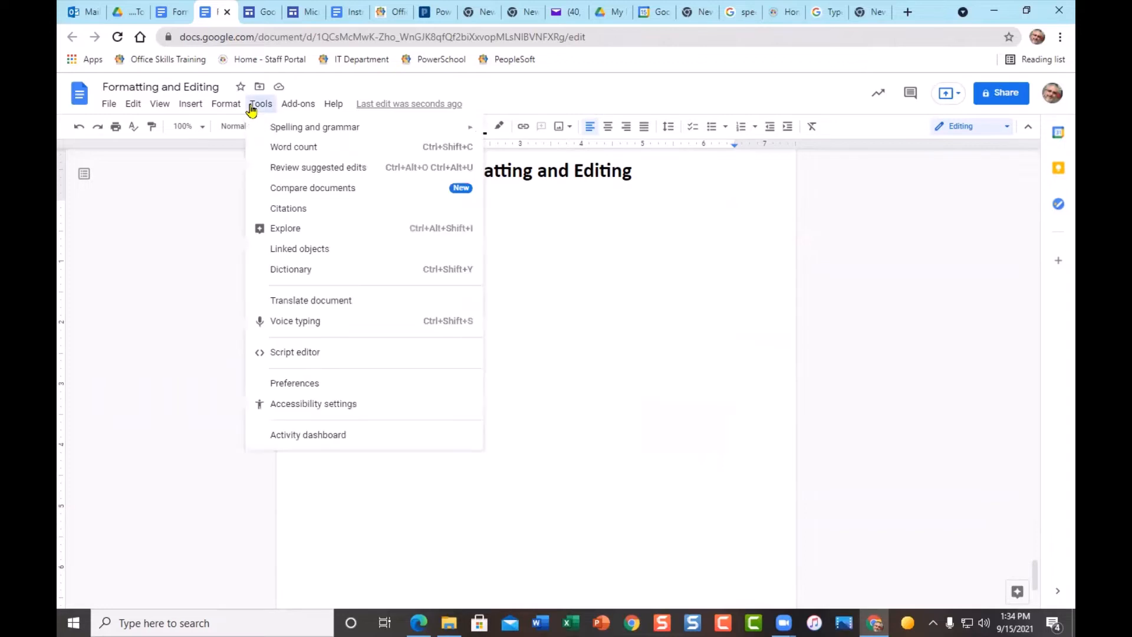
pyautogui.click(317, 328)
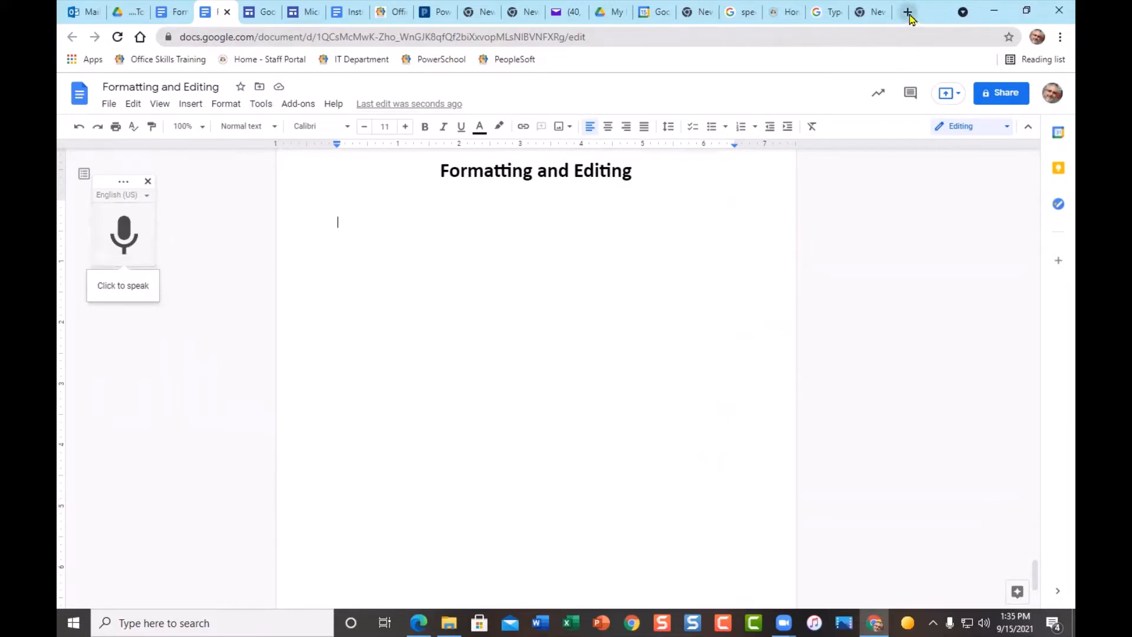
pyautogui.click(879, 19)
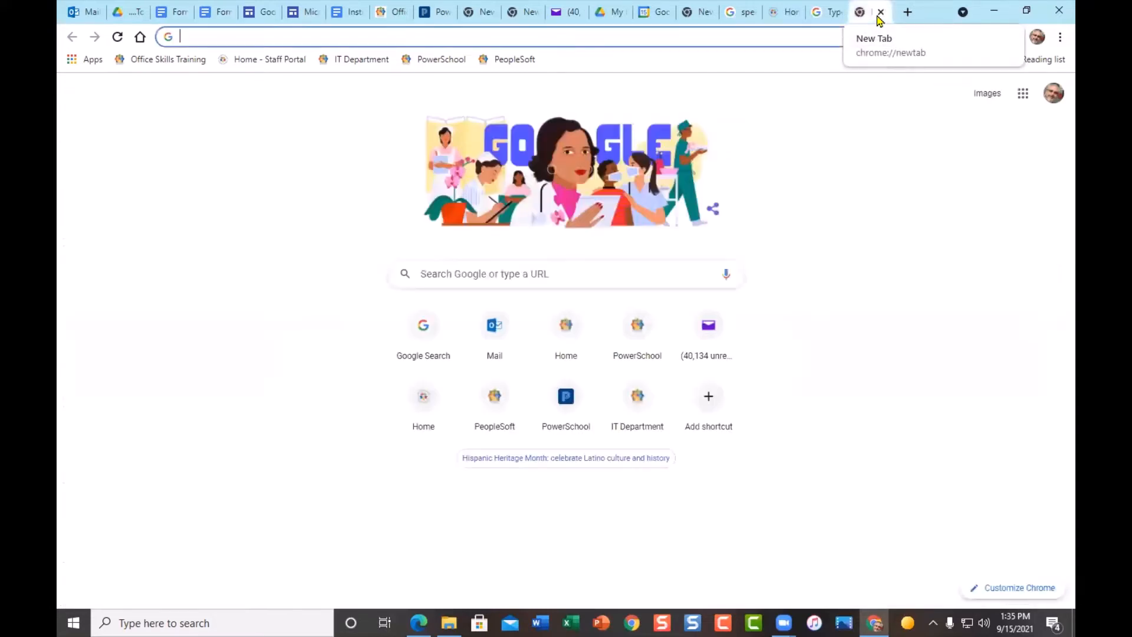
# - Go to the Type with your voice help article and expand its Add punctuation section
pyautogui.click(820, 17)
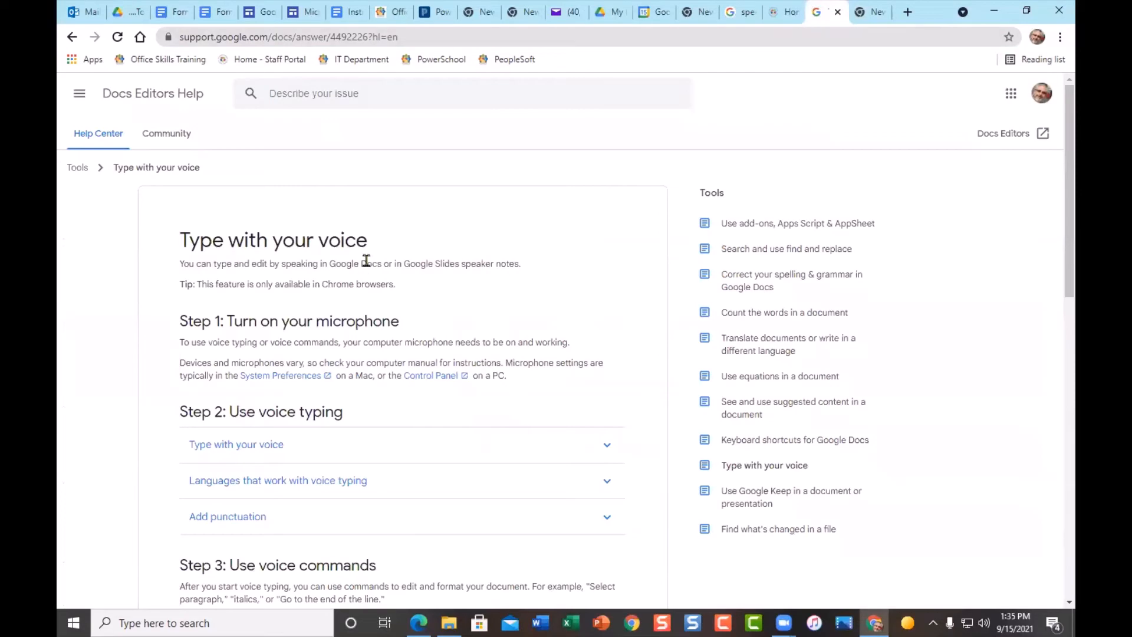
pyautogui.scroll(-2, 528, 283)
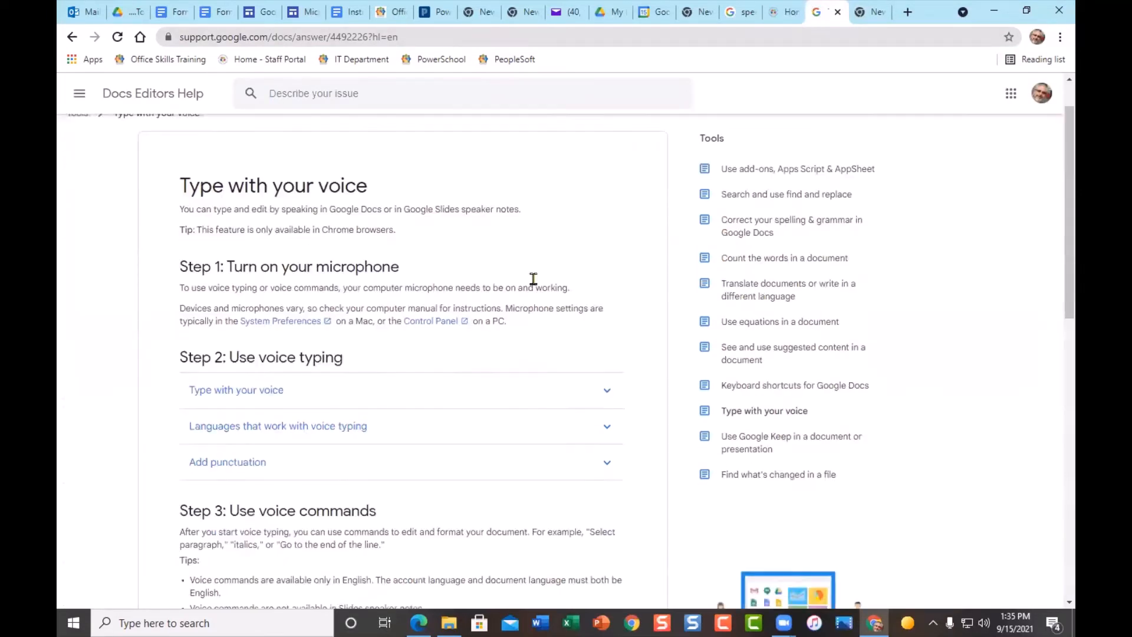
pyautogui.scroll(-2, 529, 326)
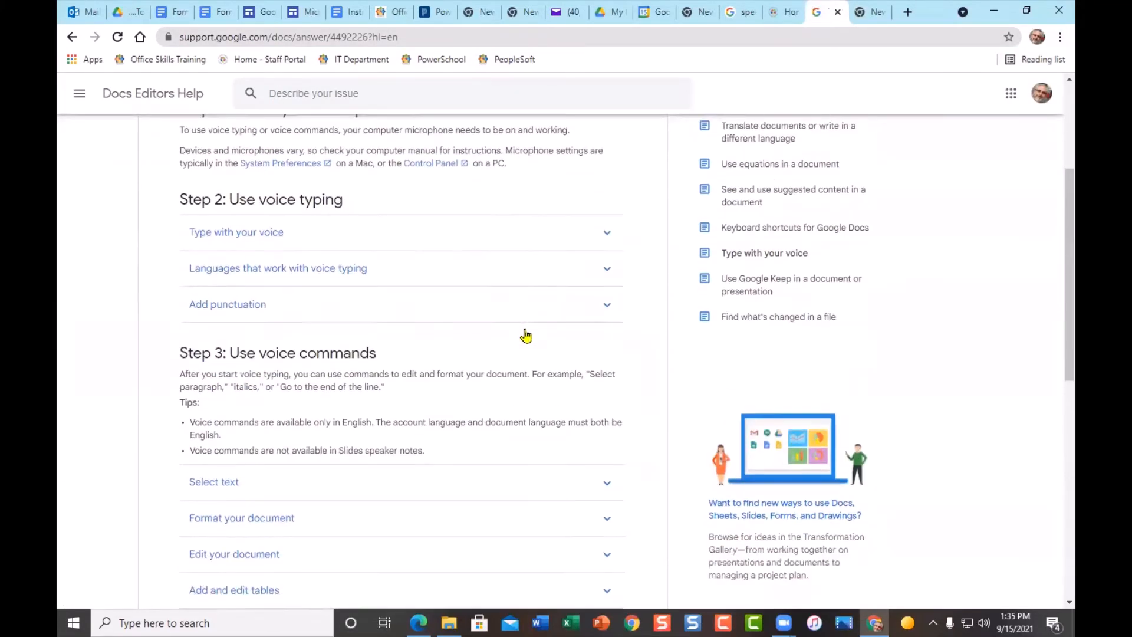
pyautogui.scroll(-2, 528, 333)
pyautogui.scroll(2, 527, 334)
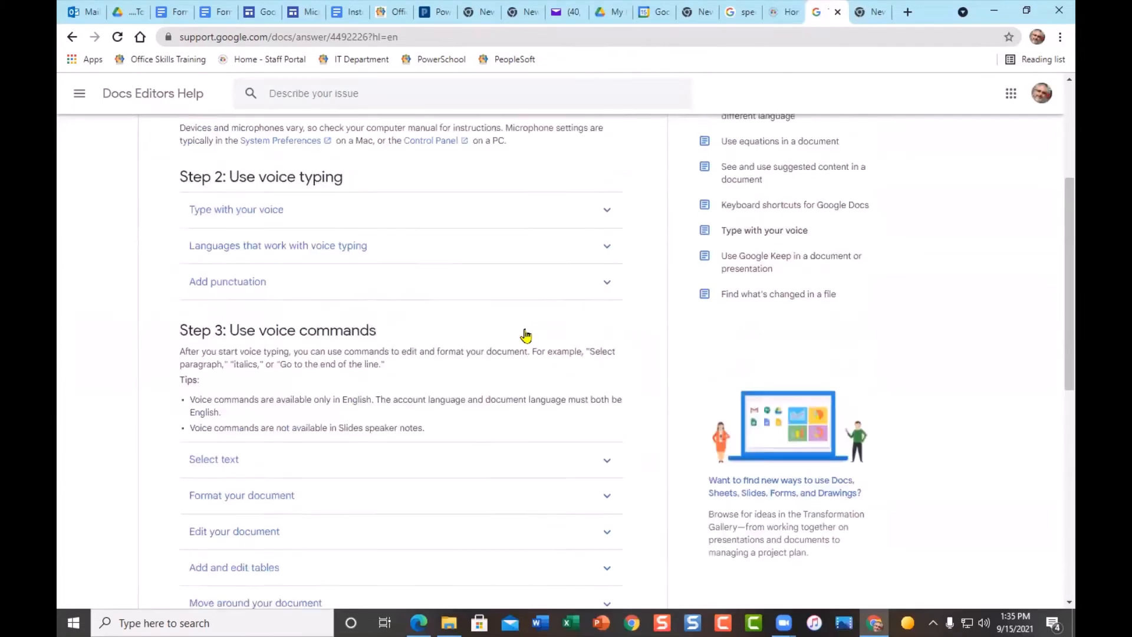
pyautogui.click(609, 310)
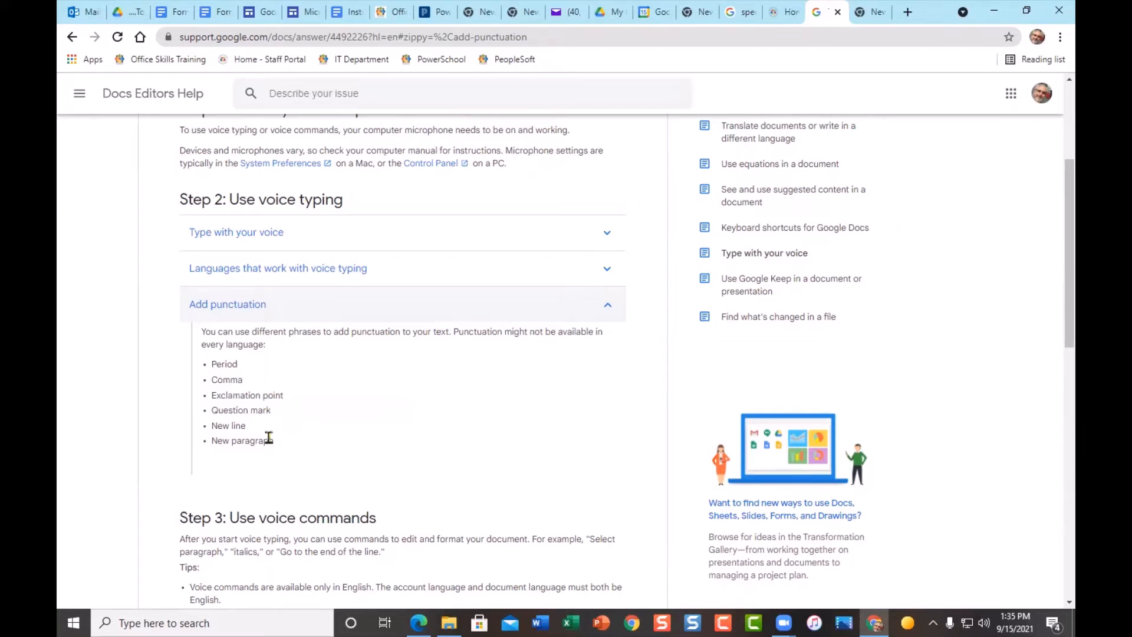
# - Expand Select text and read the voice commands for selecting and formatting text
pyautogui.scroll(-5, 273, 441)
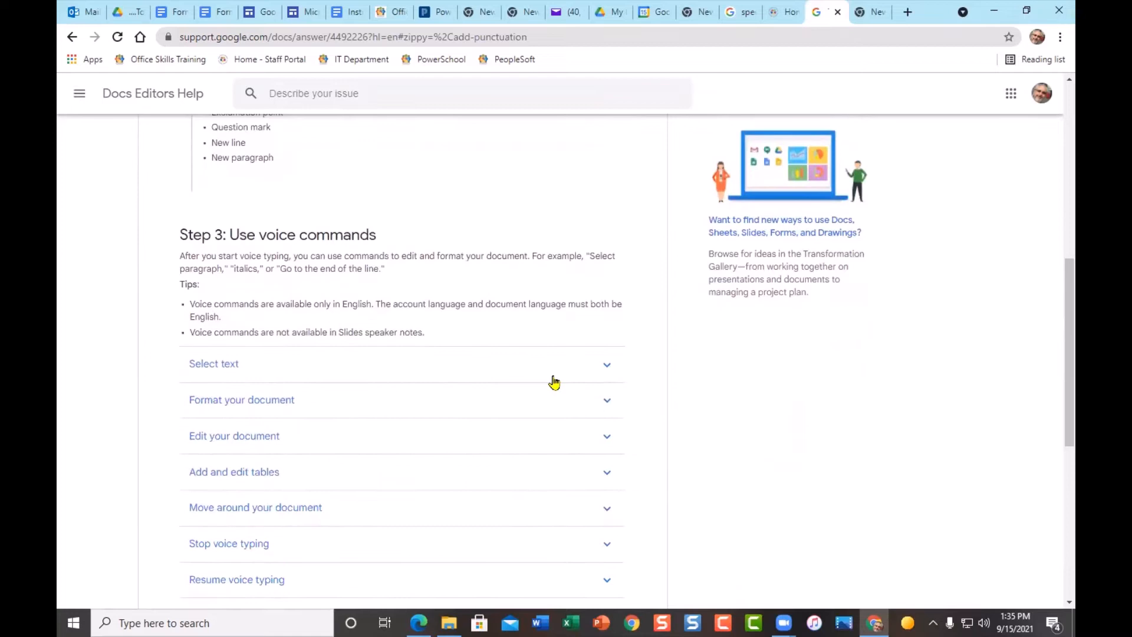
pyautogui.click(608, 366)
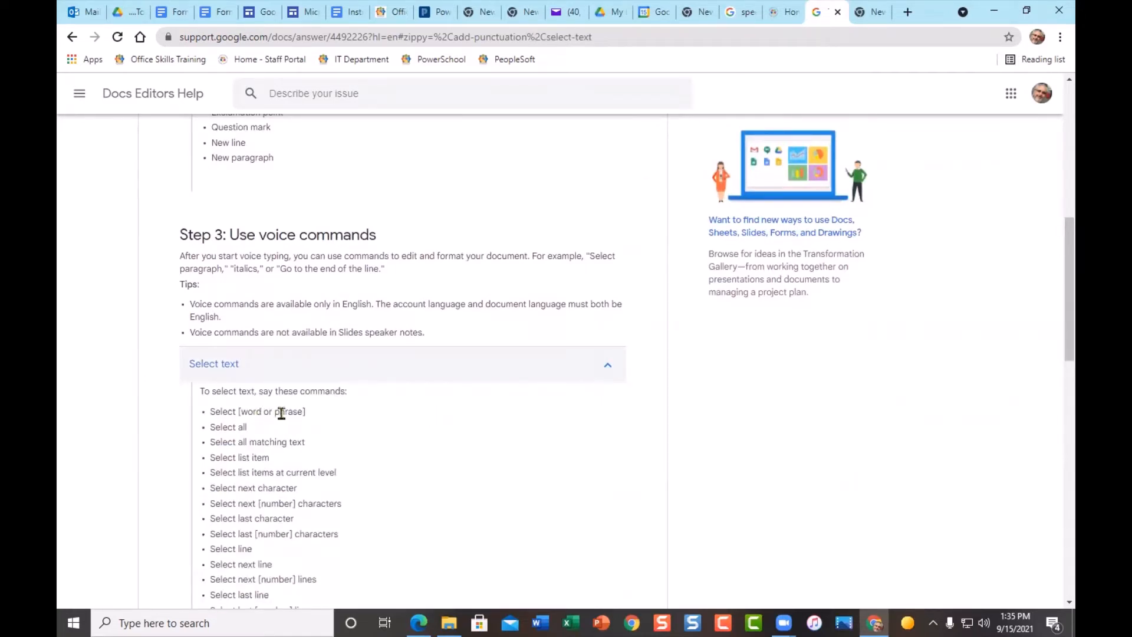
pyautogui.scroll(-3, 367, 455)
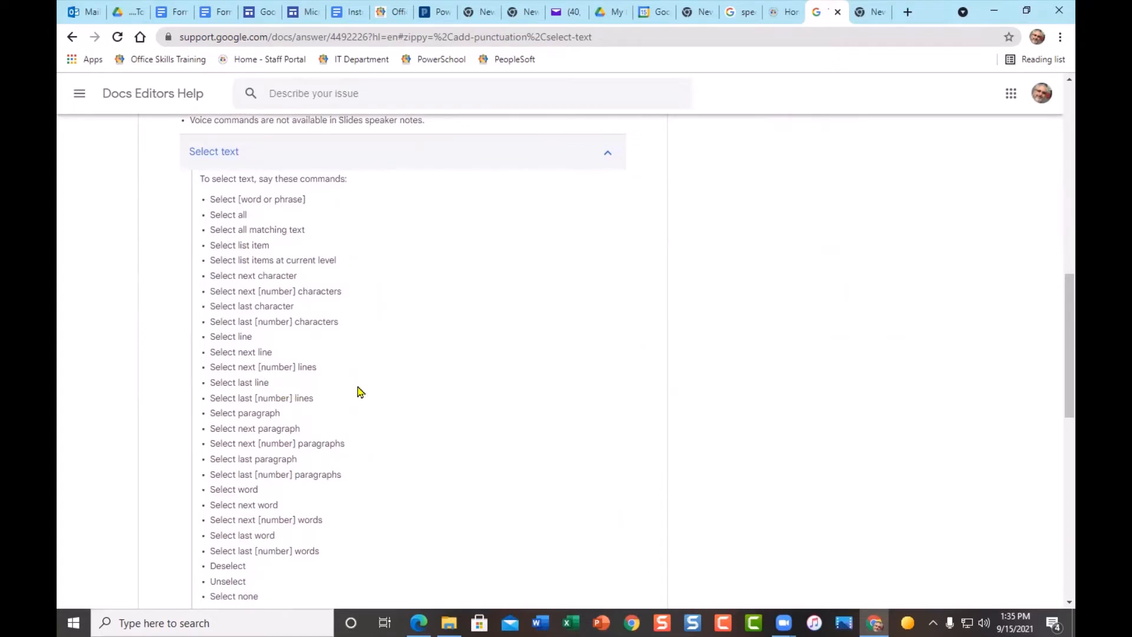
pyautogui.scroll(-2, 360, 391)
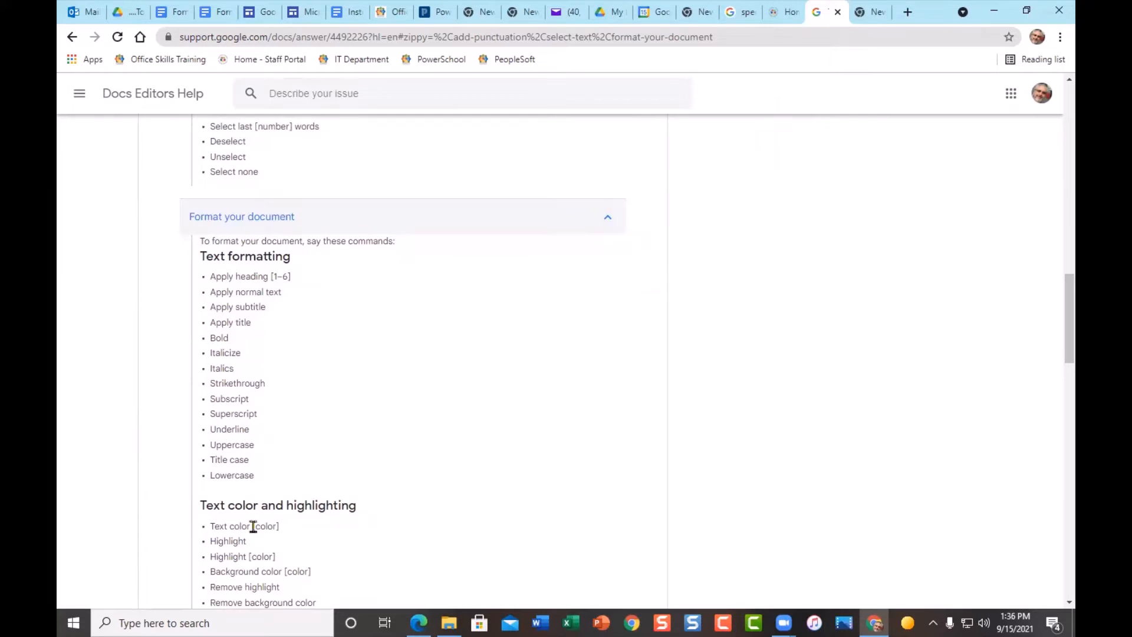
pyautogui.scroll(-2, 377, 514)
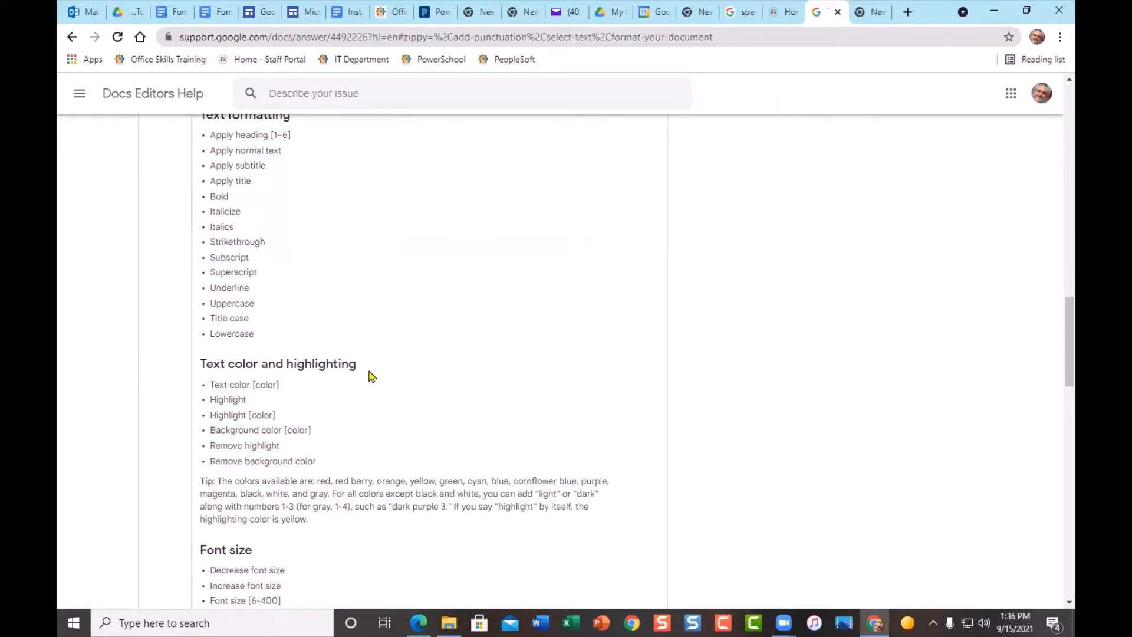
pyautogui.scroll(-4, 371, 375)
pyautogui.scroll(-2, 371, 376)
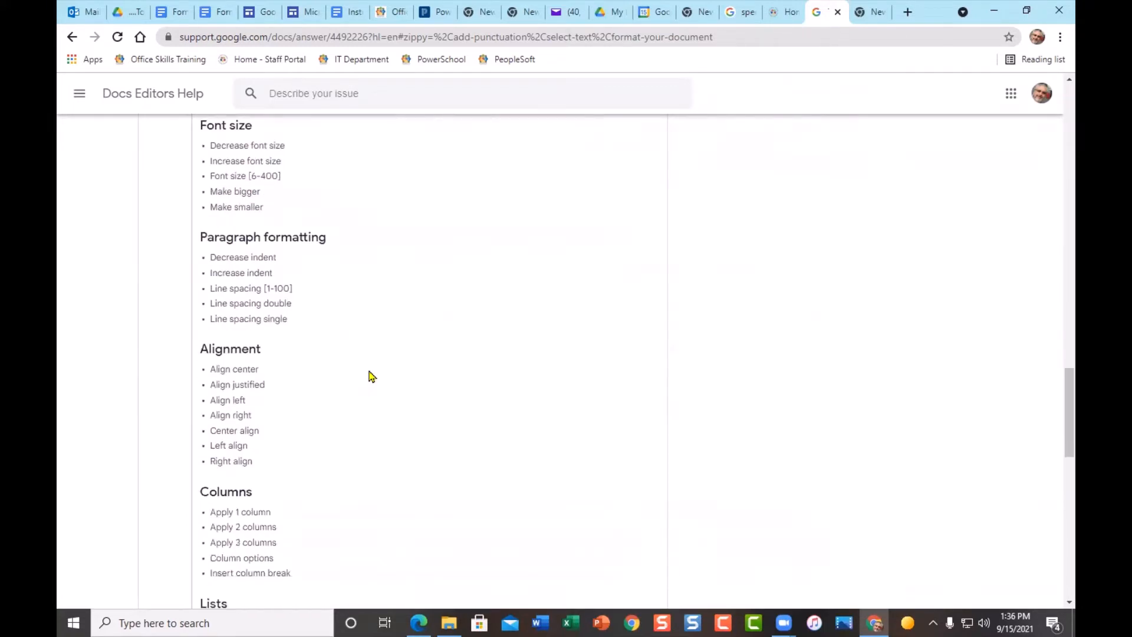
pyautogui.scroll(14, 371, 376)
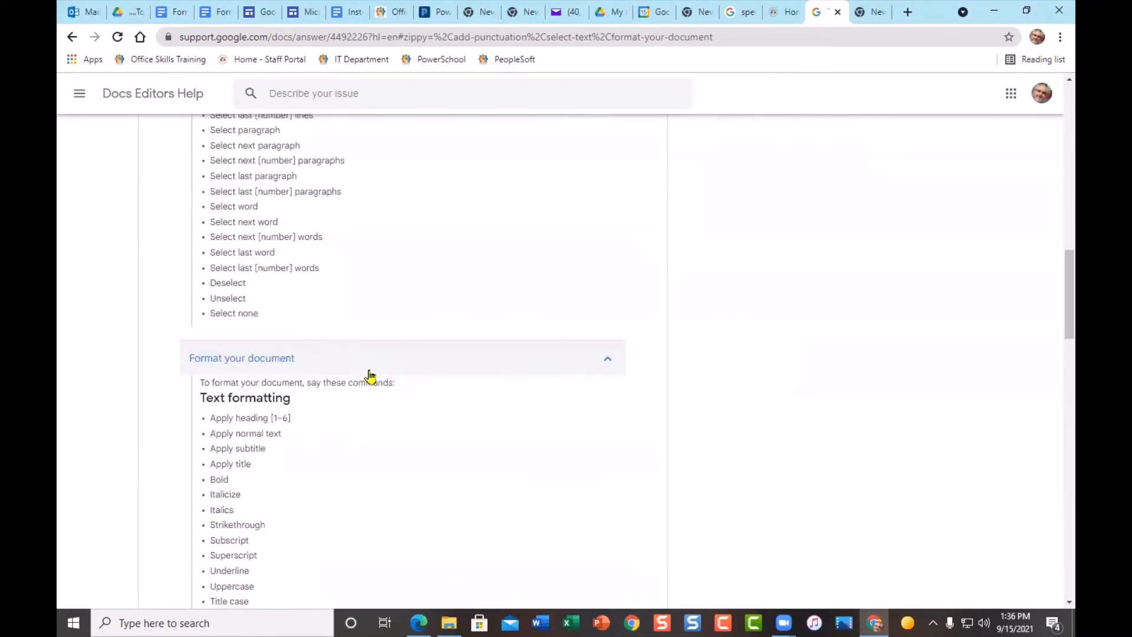
pyautogui.scroll(4, 370, 376)
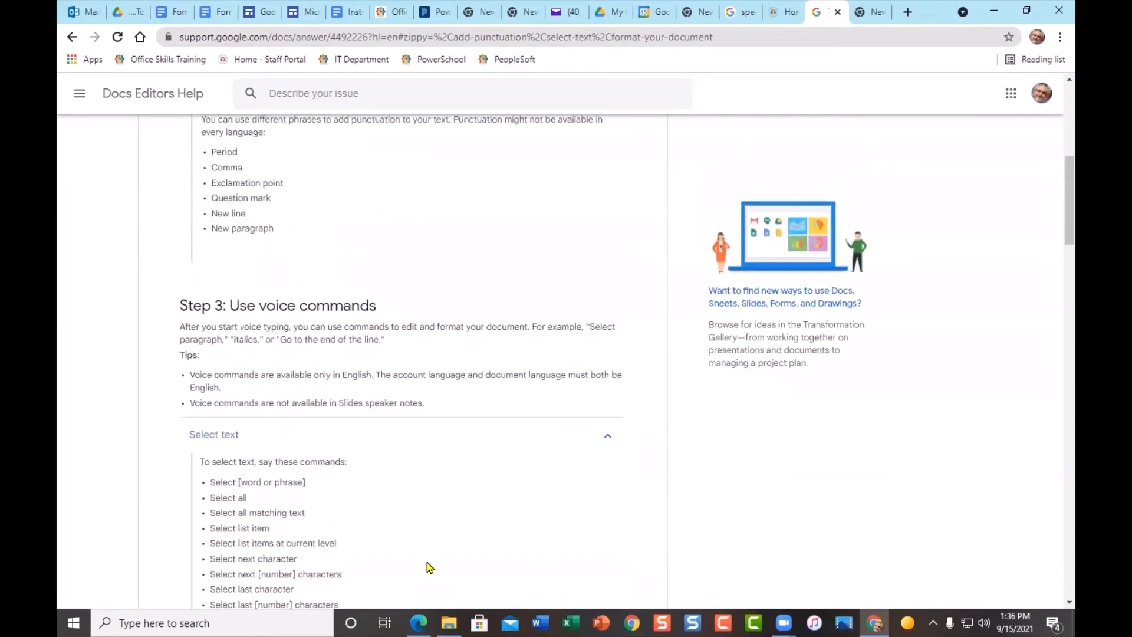
pyautogui.scroll(-1, 462, 542)
pyautogui.scroll(2, 462, 542)
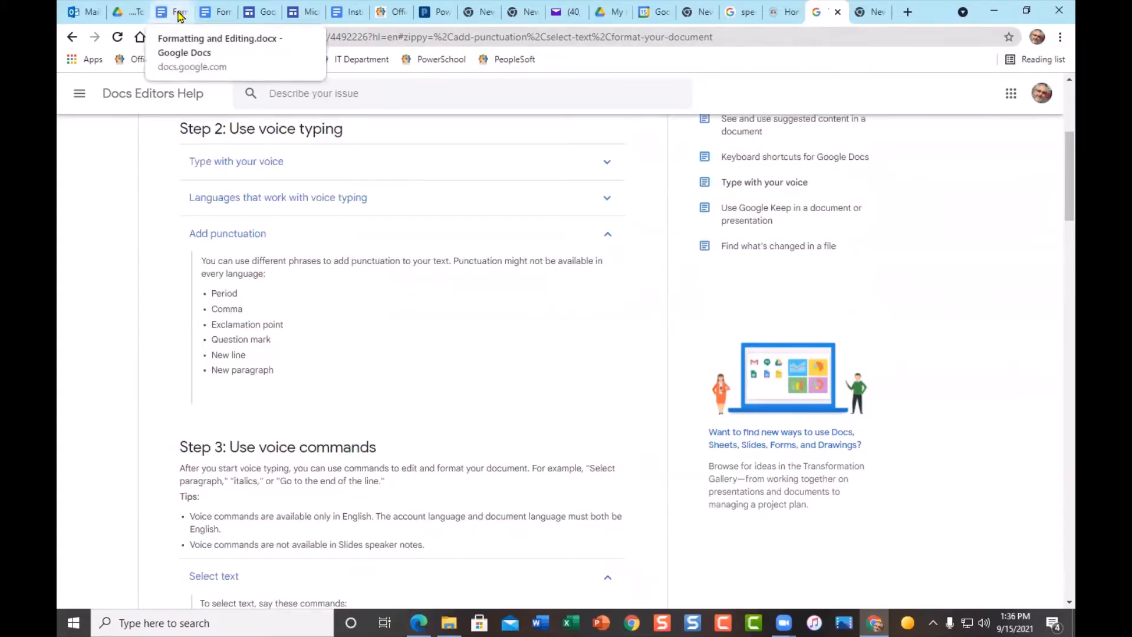
# - Close the .DOCX copy's tab and start the Voice typing microphone in the converted Google Doc
pyautogui.click(218, 13)
pyautogui.click(180, 18)
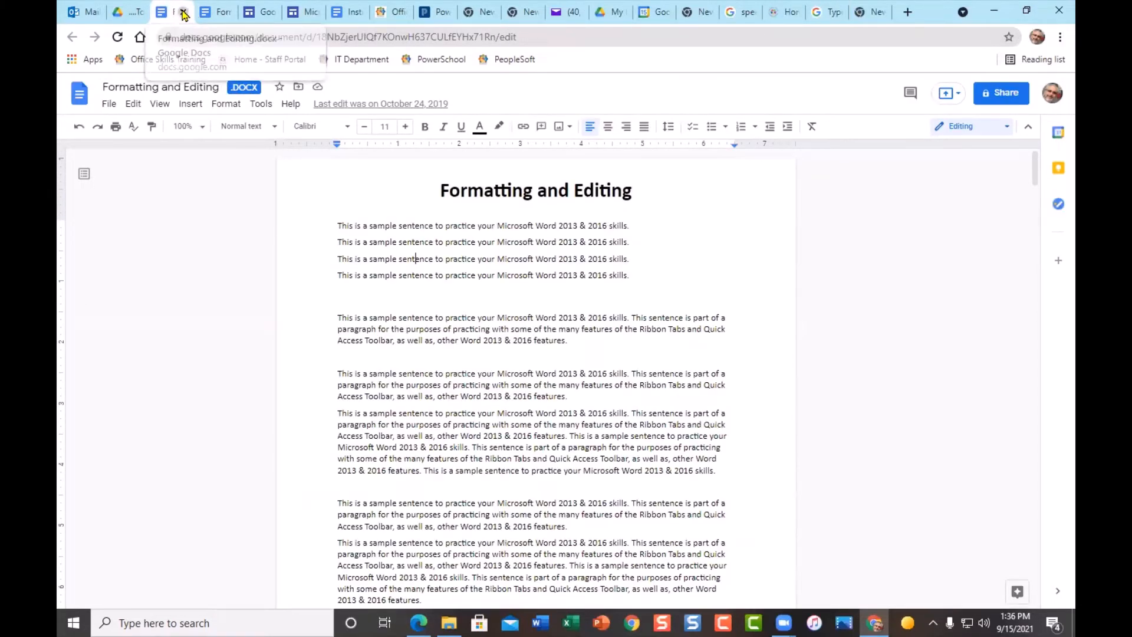
pyautogui.click(184, 13)
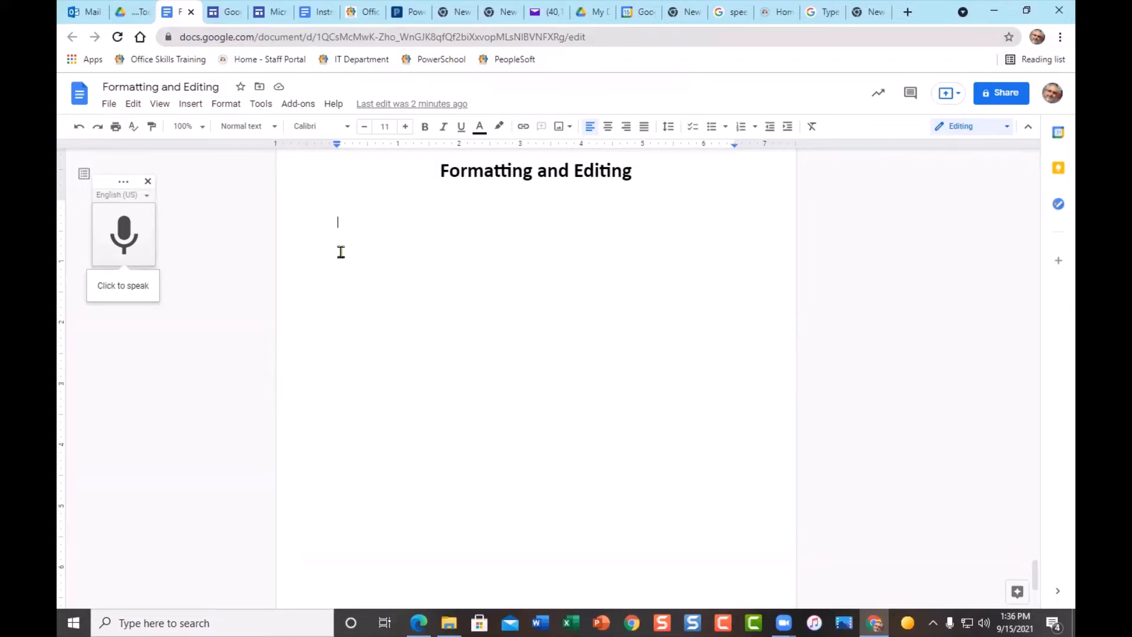
pyautogui.click(135, 238)
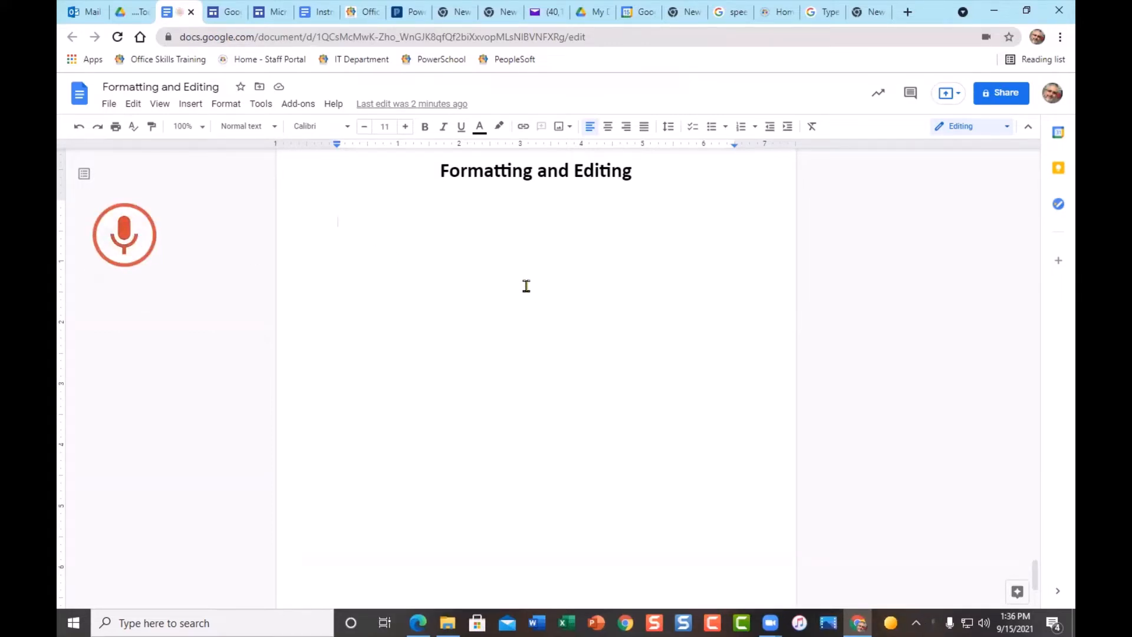
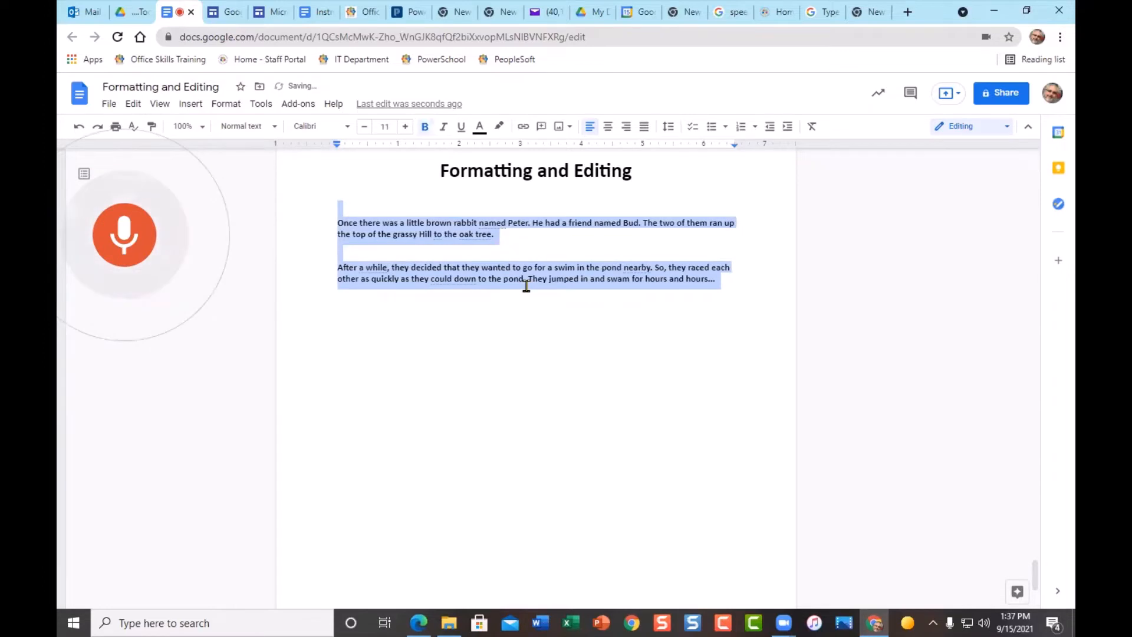
# - Italicize the story with the spoken Italic command, dictate words into the second paragraph, then stop voice typing
pyautogui.click(531, 333)
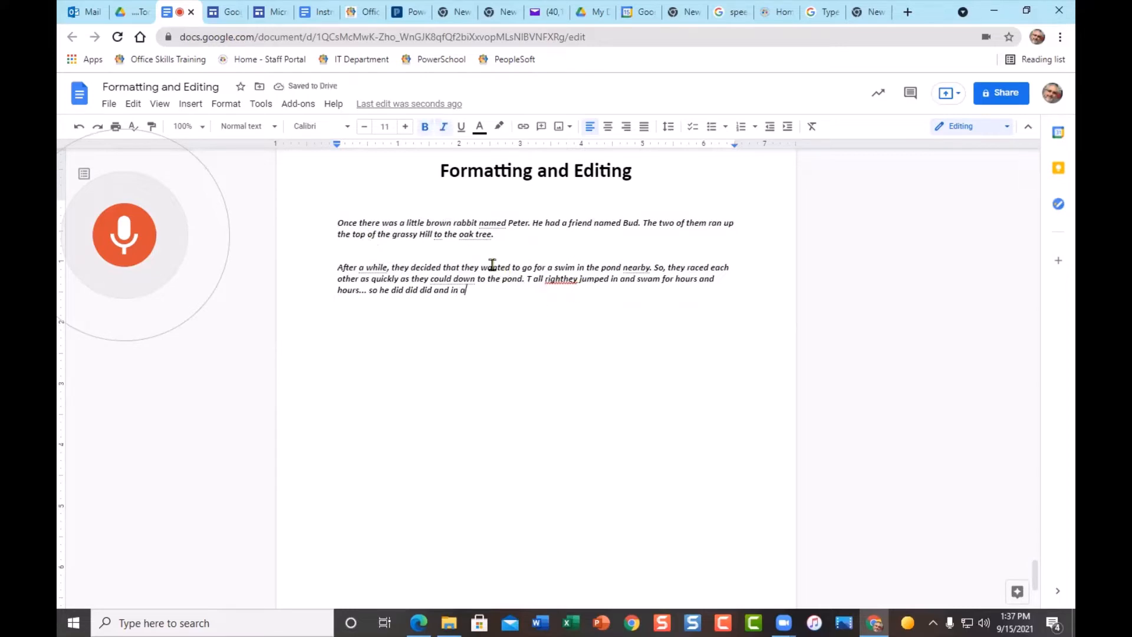
pyautogui.click(495, 222)
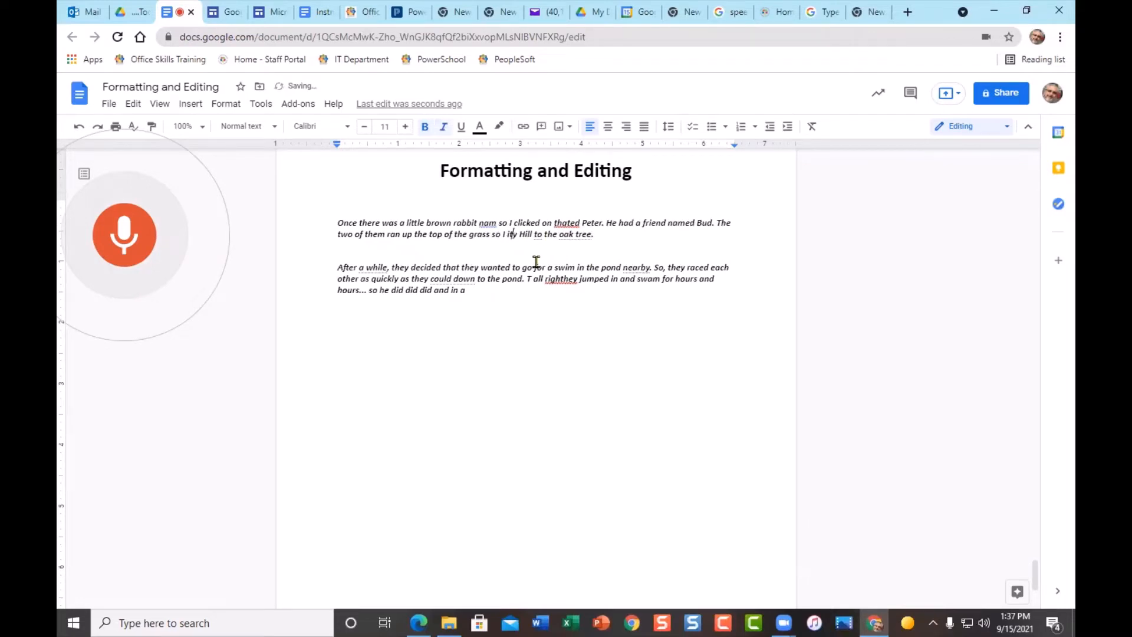
pyautogui.click(123, 237)
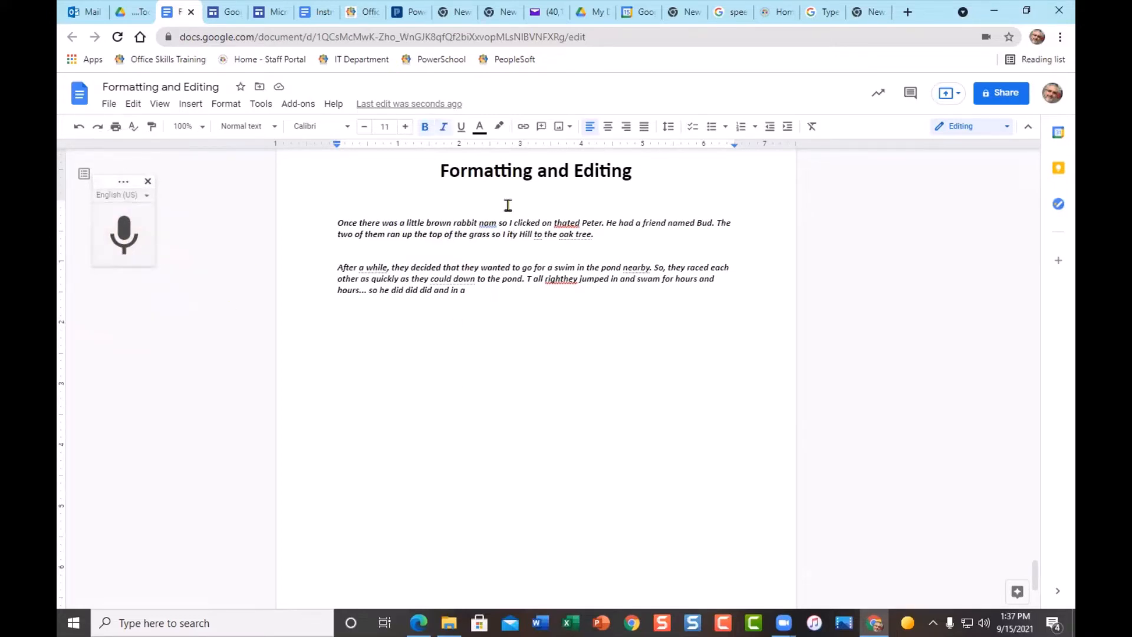
# - Accept spelling suggestions changing the flagged words to could go down, awhile, near by and Oaktree
pyautogui.rightClick(444, 285)
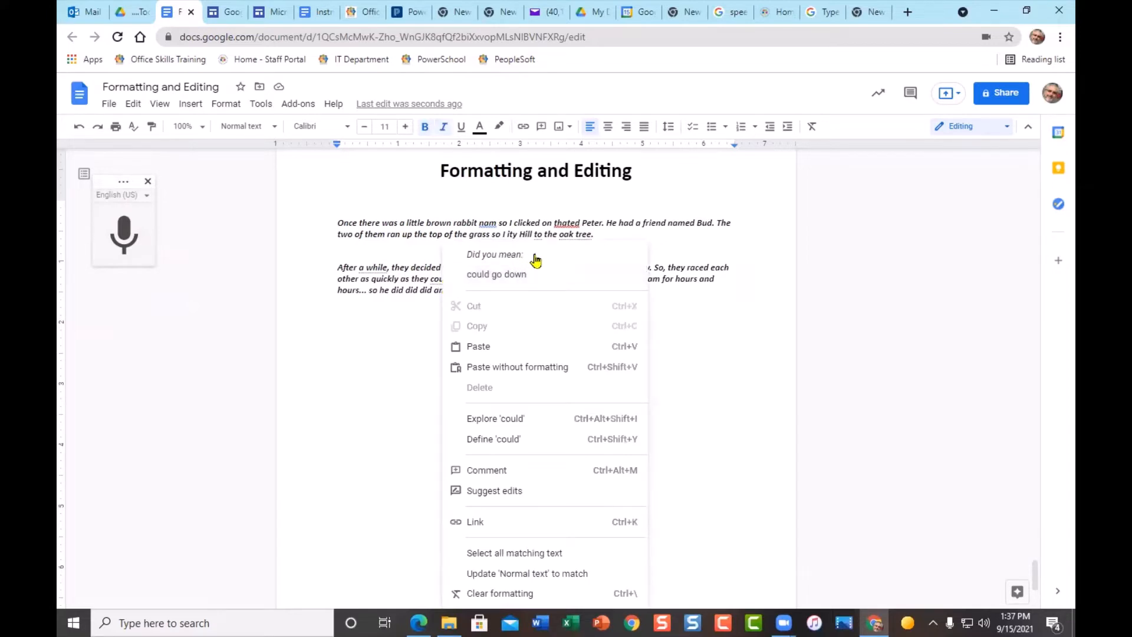
pyautogui.click(441, 311)
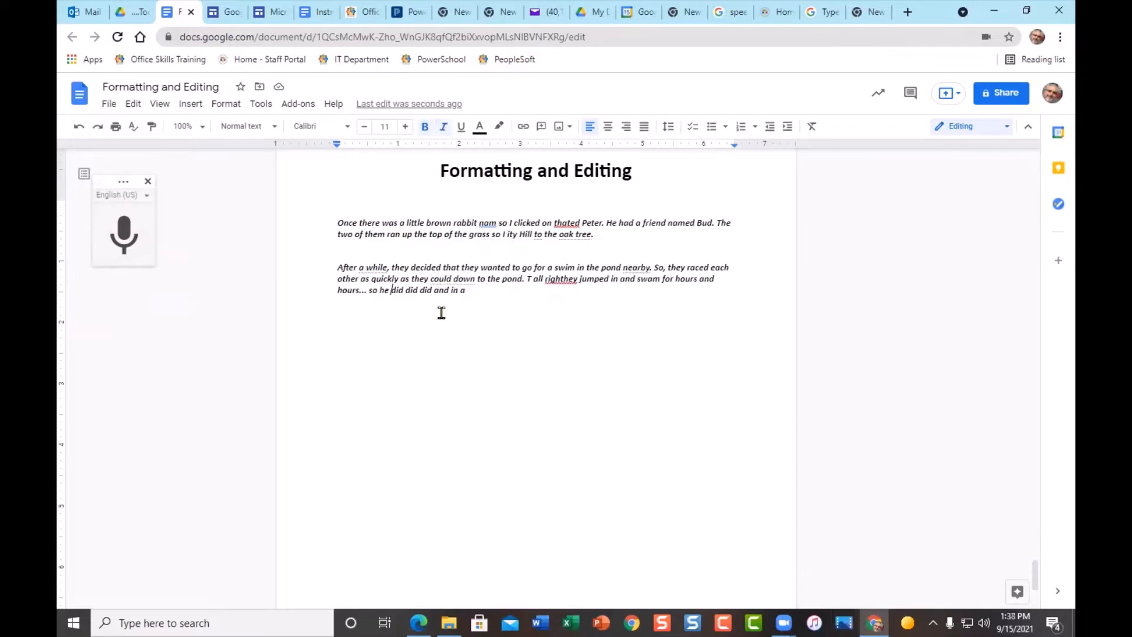
pyautogui.rightClick(461, 281)
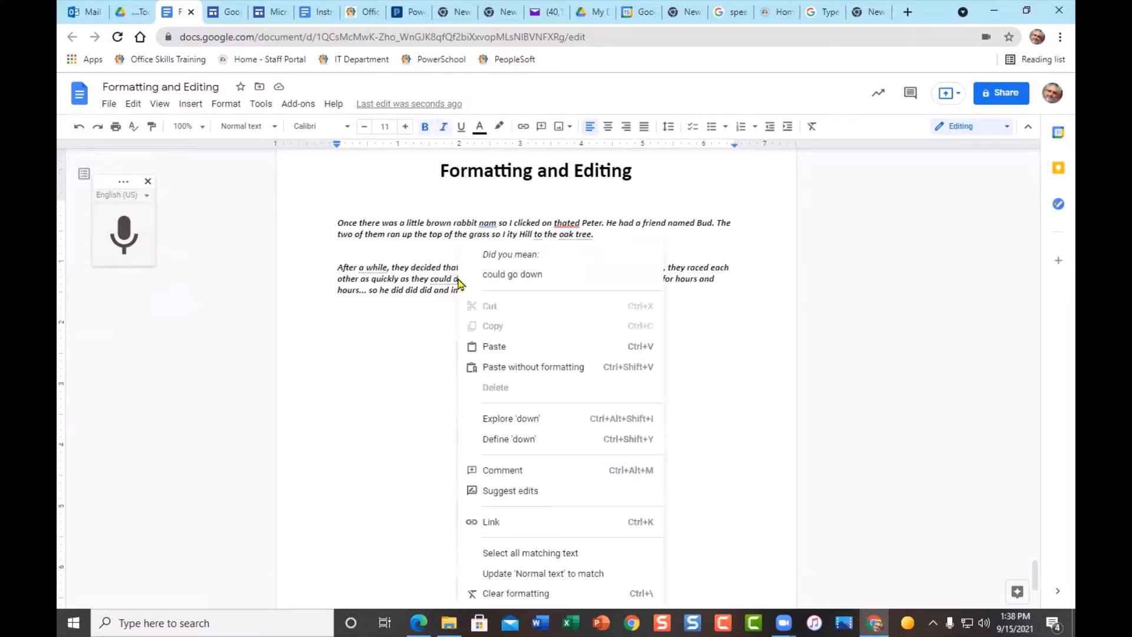
pyautogui.click(519, 278)
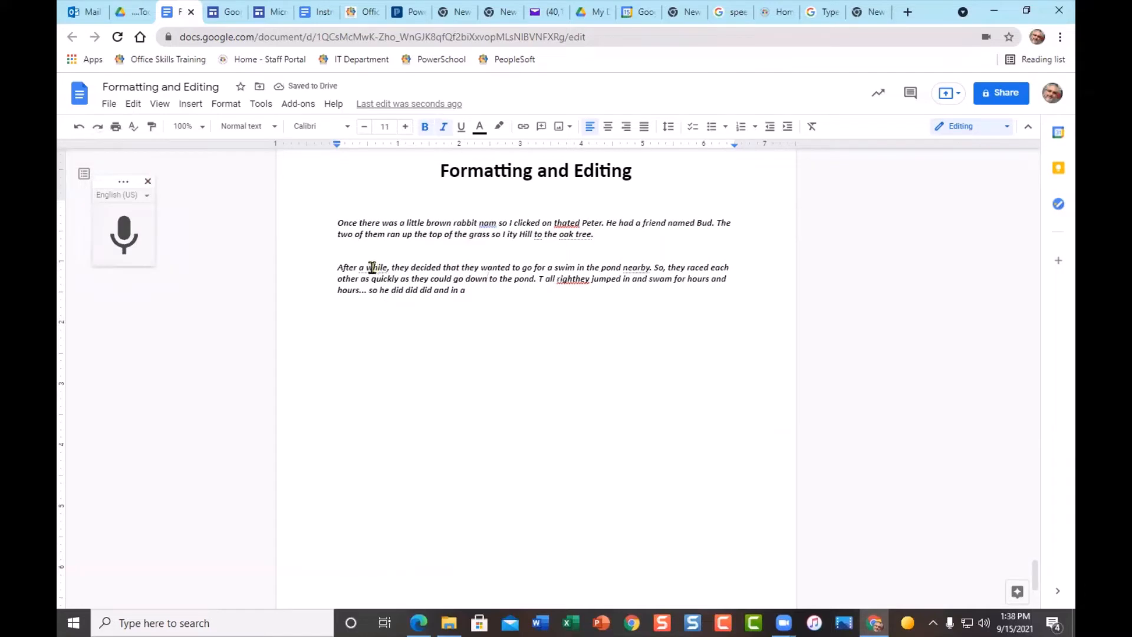
pyautogui.rightClick(372, 267)
pyautogui.click(407, 280)
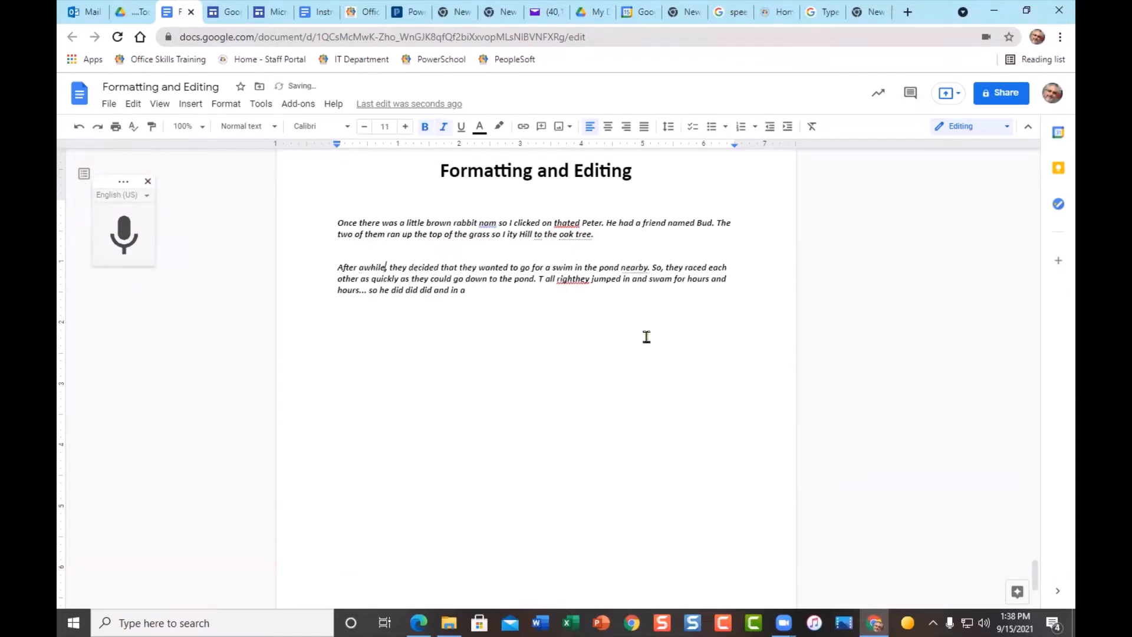
pyautogui.rightClick(636, 271)
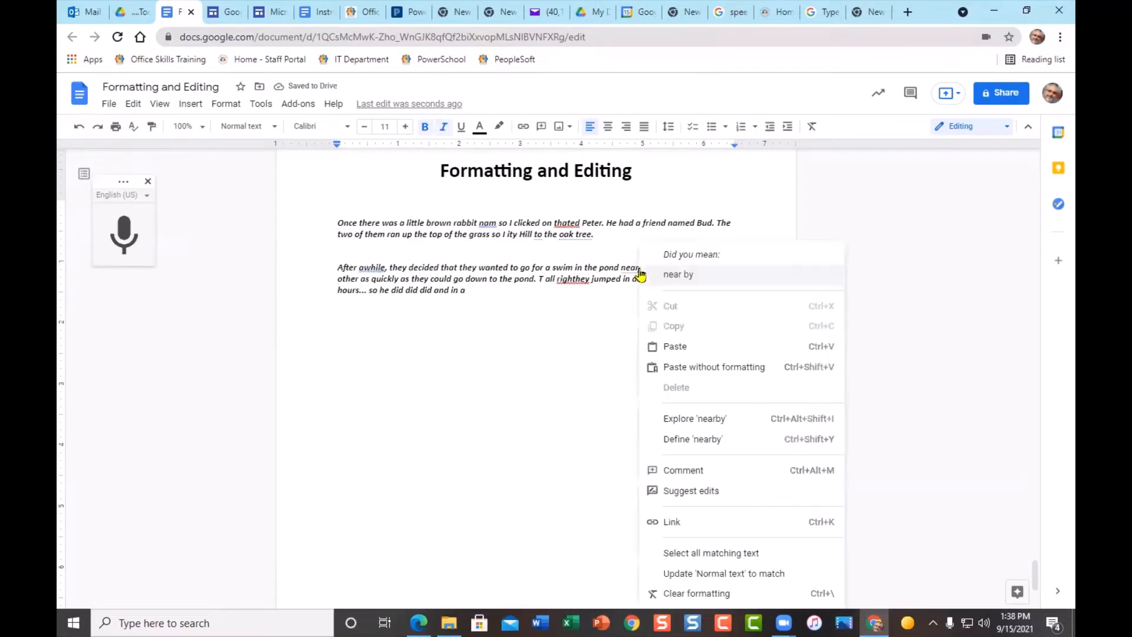
pyautogui.click(683, 275)
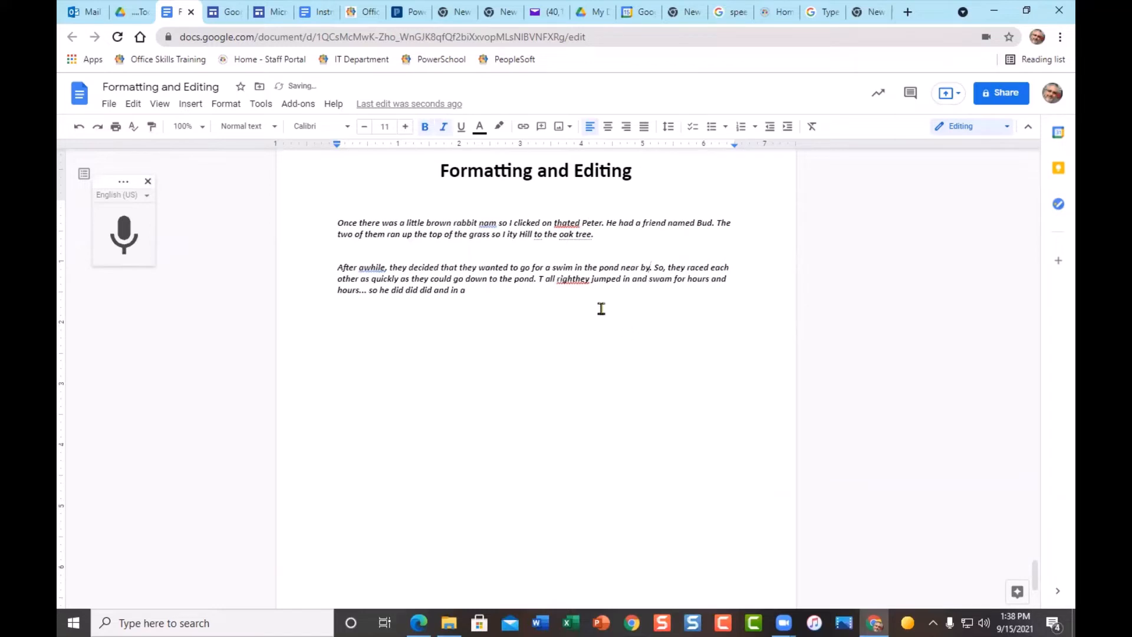
pyautogui.rightClick(588, 236)
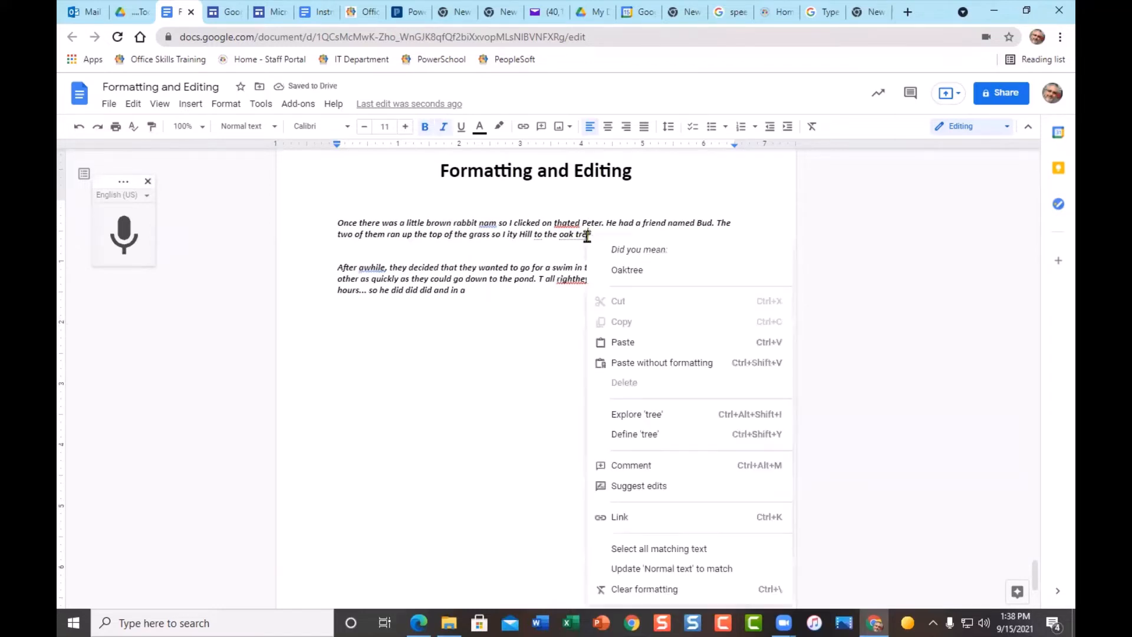
pyautogui.click(621, 271)
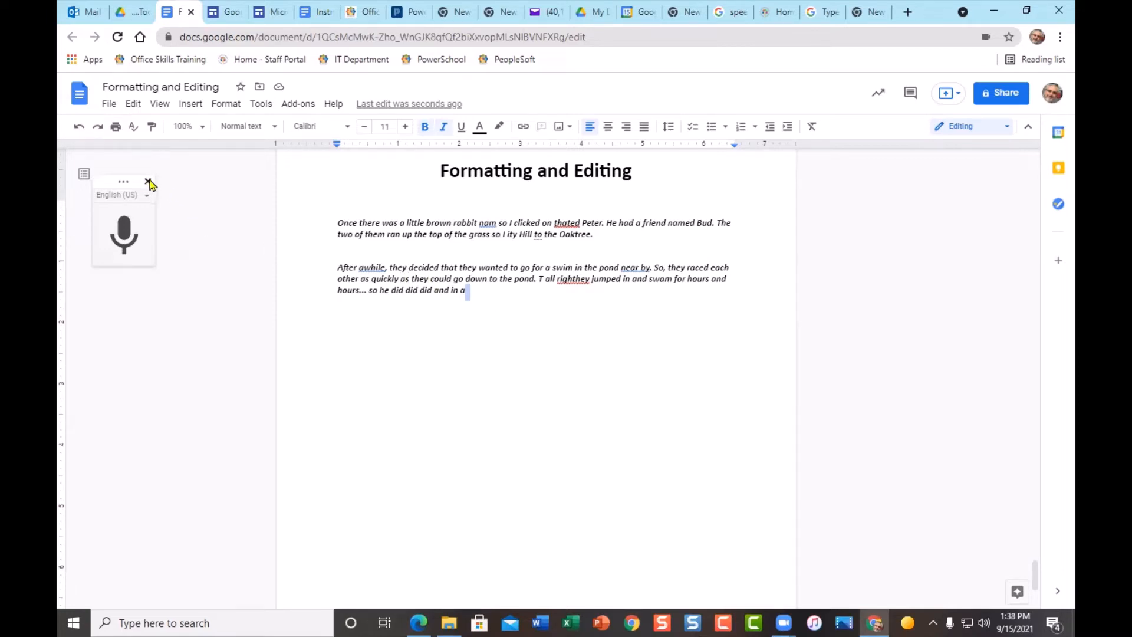
# - Browse the Tools menu, close the voice typing panel, and jump to the document's start
pyautogui.click(260, 103)
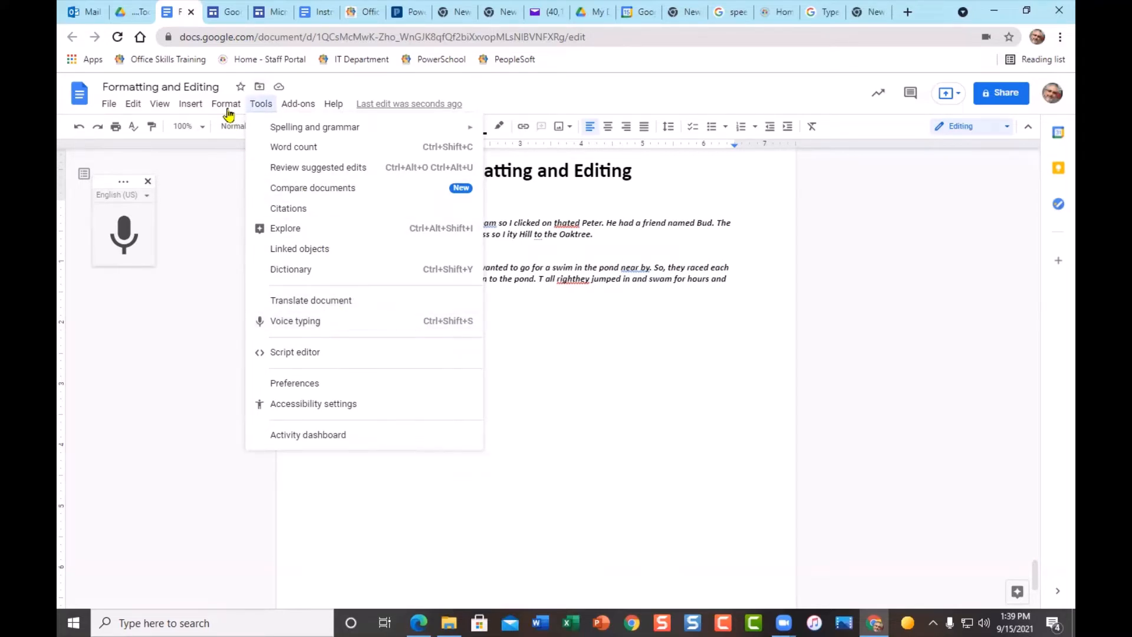
pyautogui.moveTo(210, 113)
pyautogui.moveTo(133, 112)
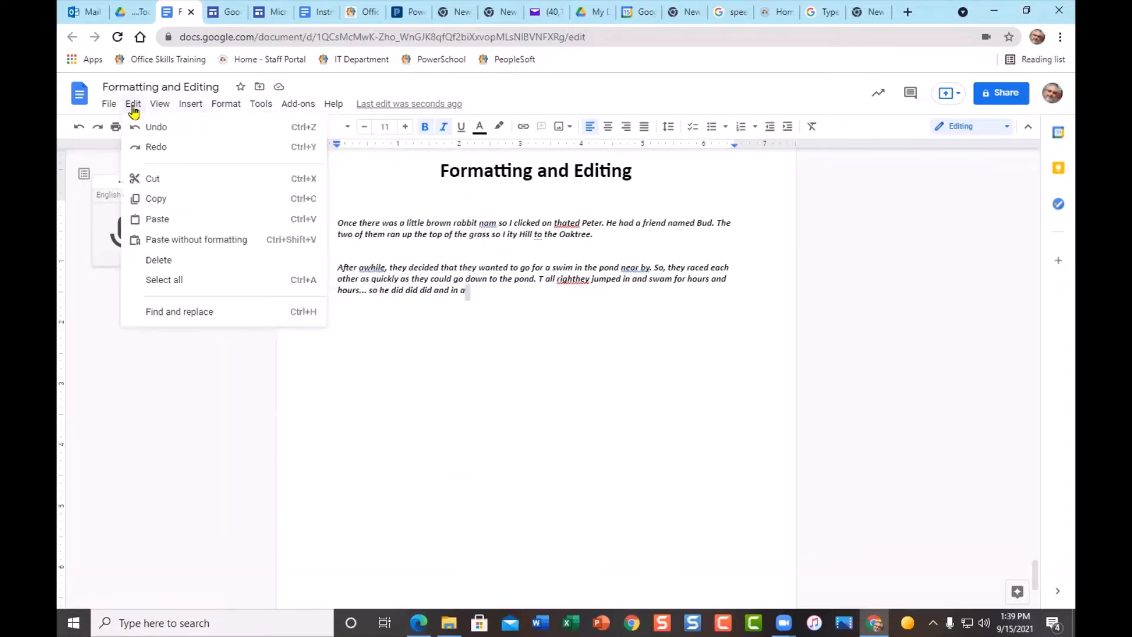
pyautogui.click(464, 453)
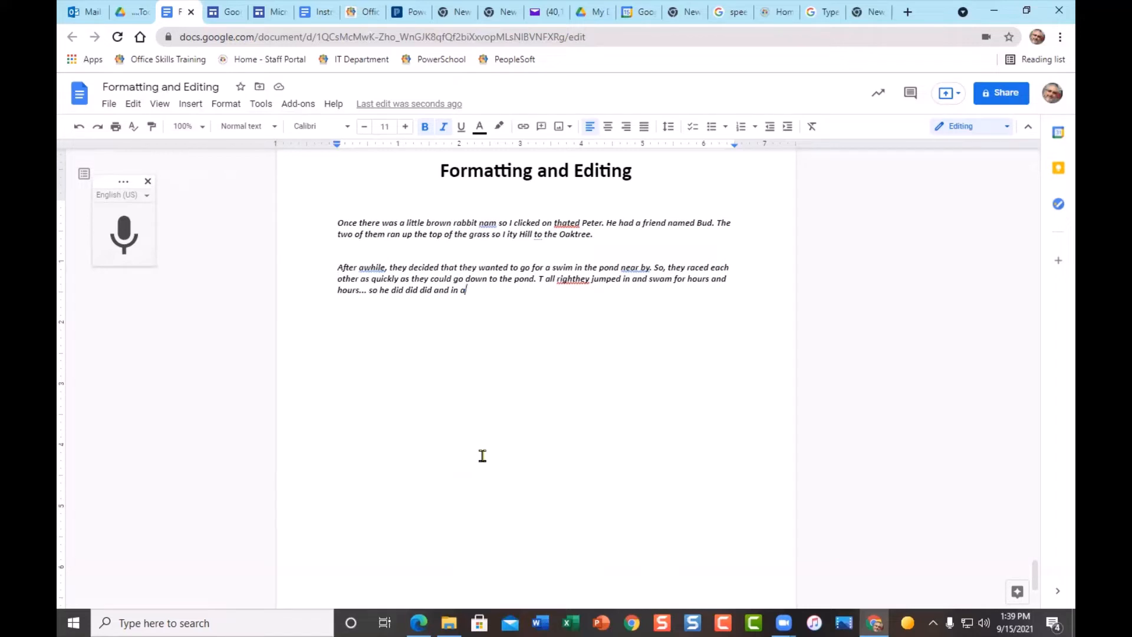
pyautogui.click(148, 183)
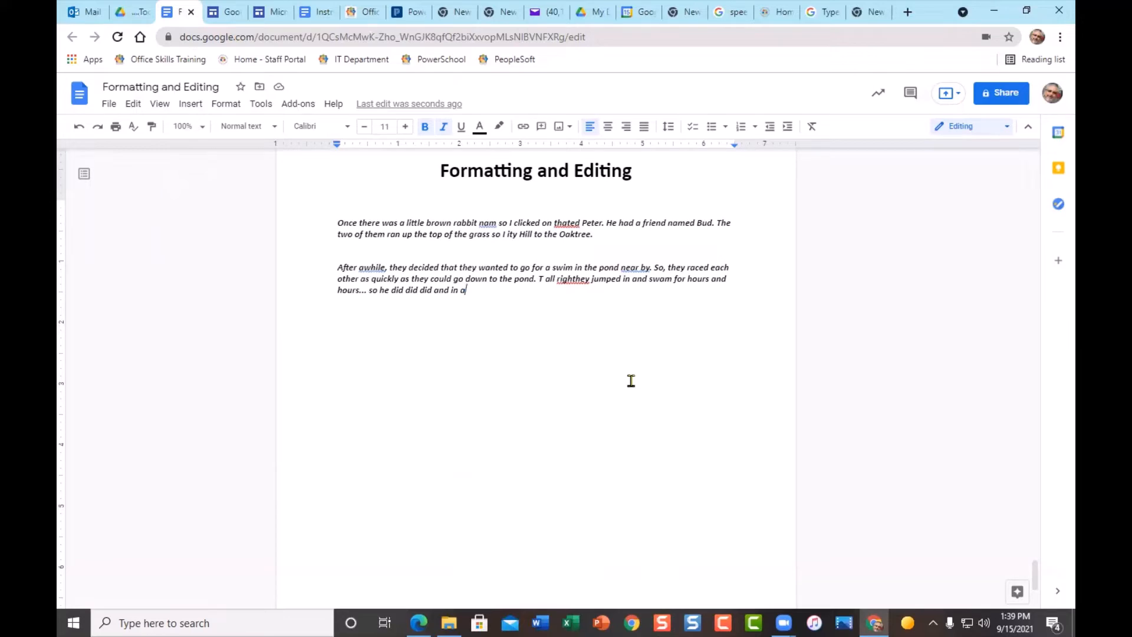
pyautogui.hotkey('ctrl', 'Home')
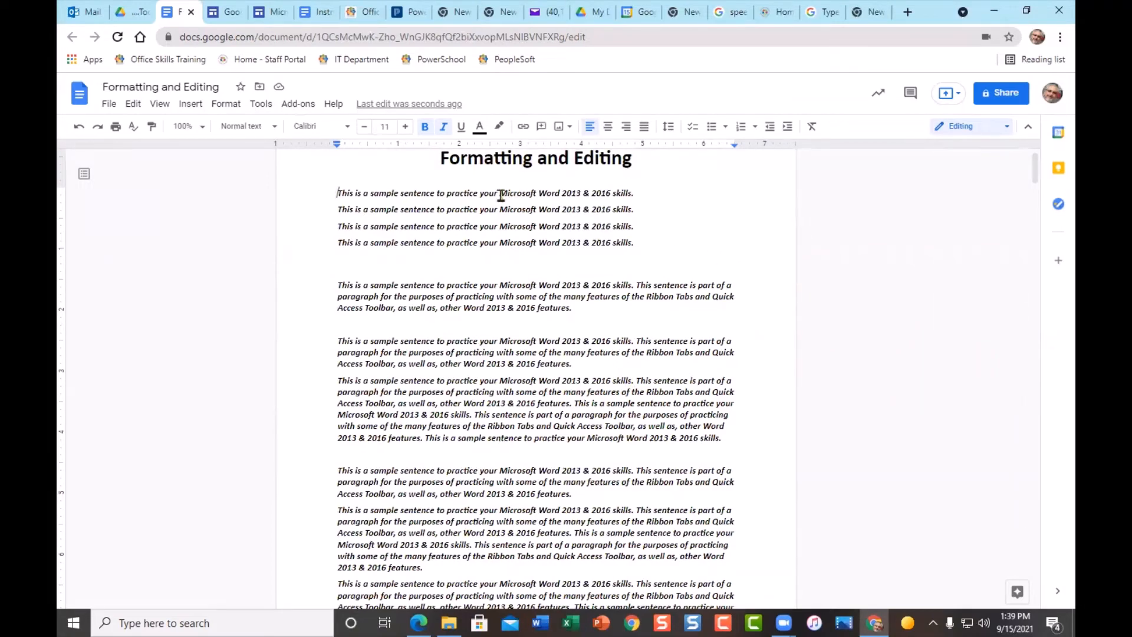
# - Drag-select the words Microsoft Word in the first sample sentence
pyautogui.moveTo(499, 193); pyautogui.dragTo(538, 196)
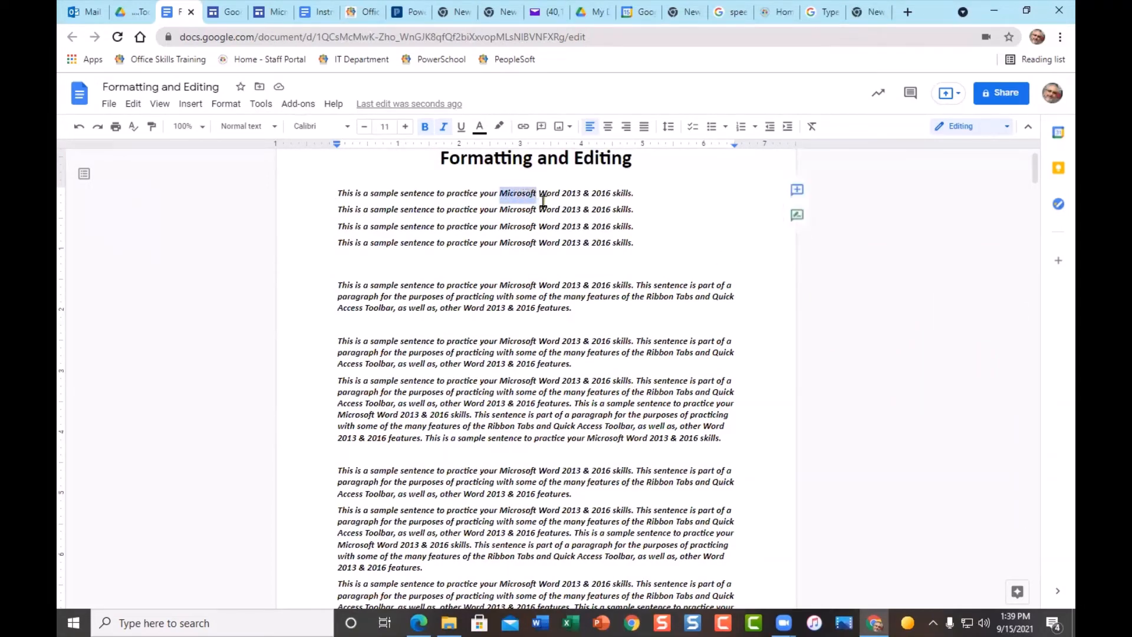
pyautogui.scroll(1, 551, 205)
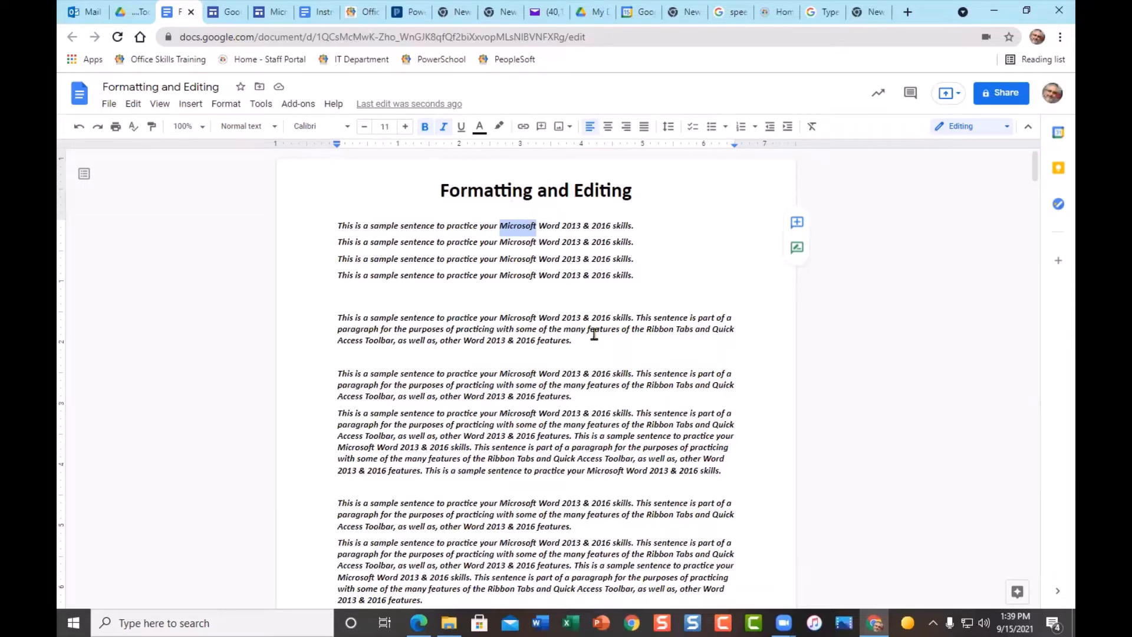
pyautogui.click(555, 275)
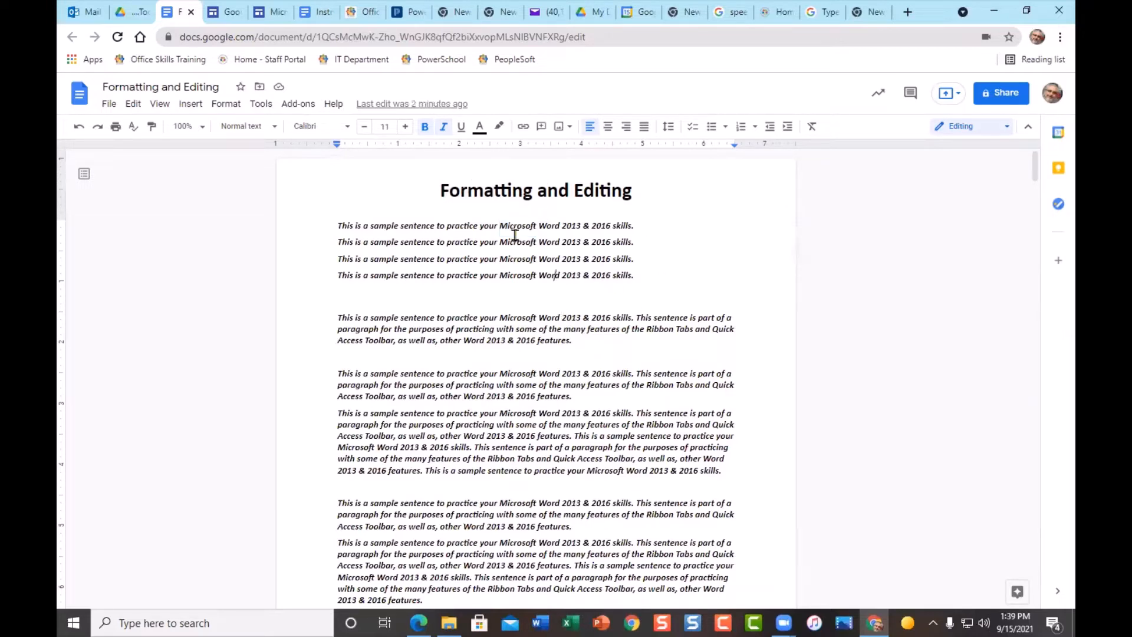
pyautogui.moveTo(500, 224); pyautogui.dragTo(561, 229)
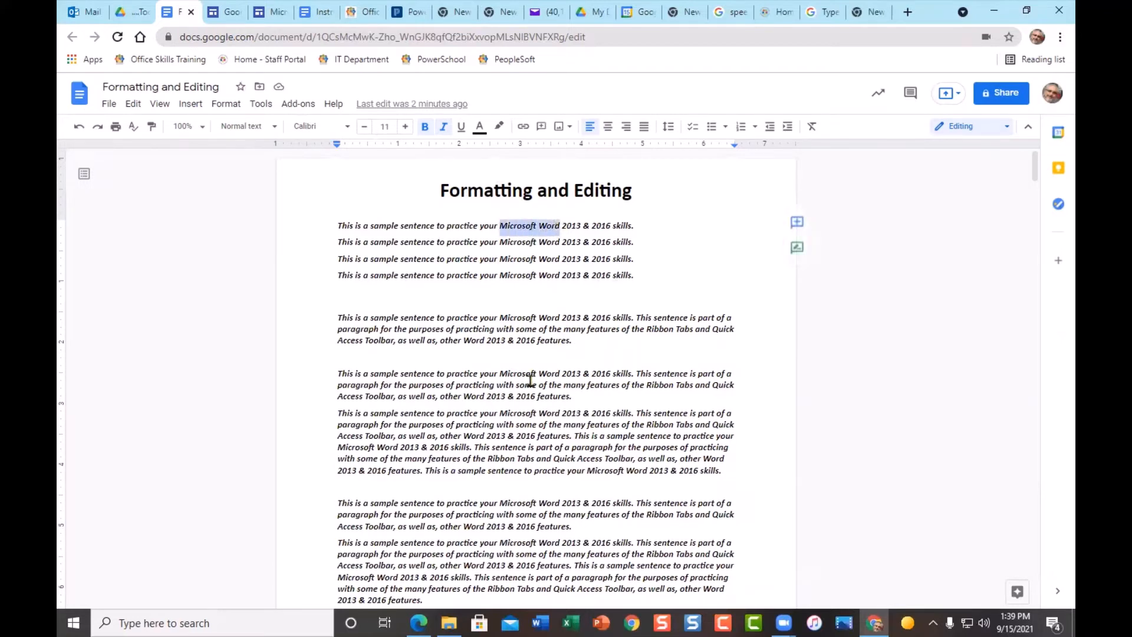
pyautogui.click(531, 244)
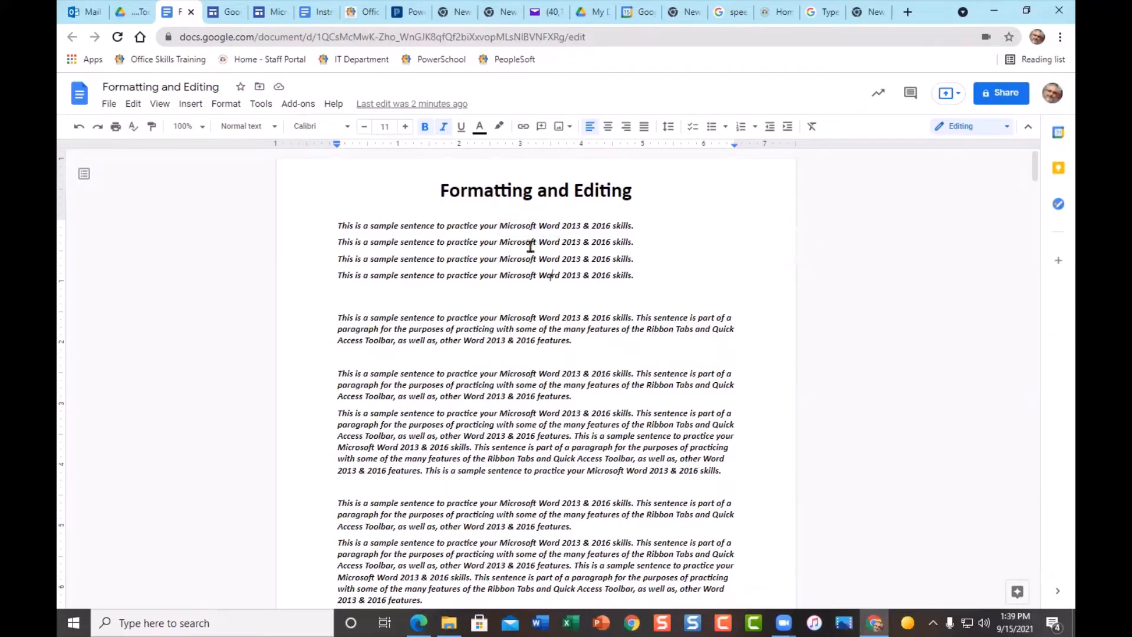
# - Double-click to select single words, and triple-click to select the first sentence and whole paragraphs
pyautogui.doubleClick(511, 224)
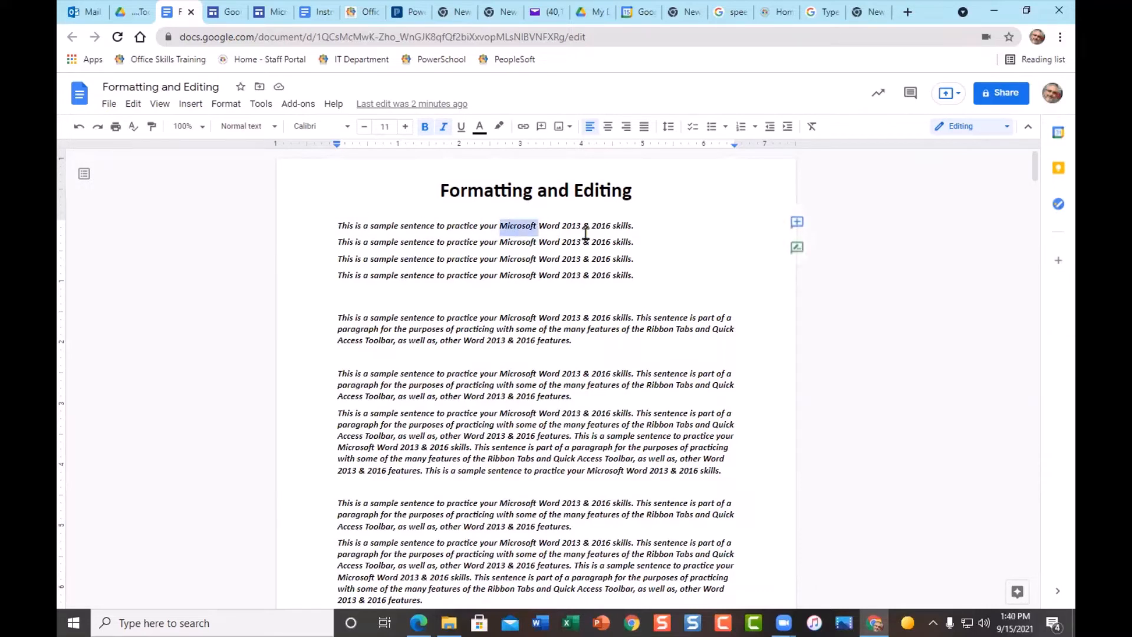
pyautogui.doubleClick(463, 224)
pyautogui.tripleClick(463, 224)
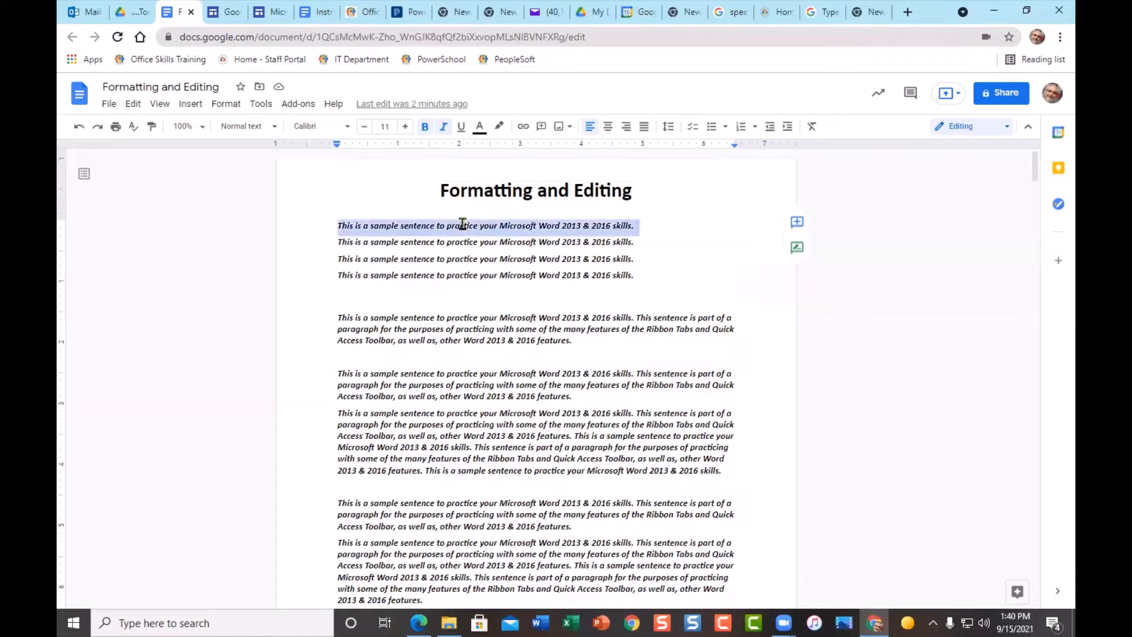
pyautogui.tripleClick(496, 335)
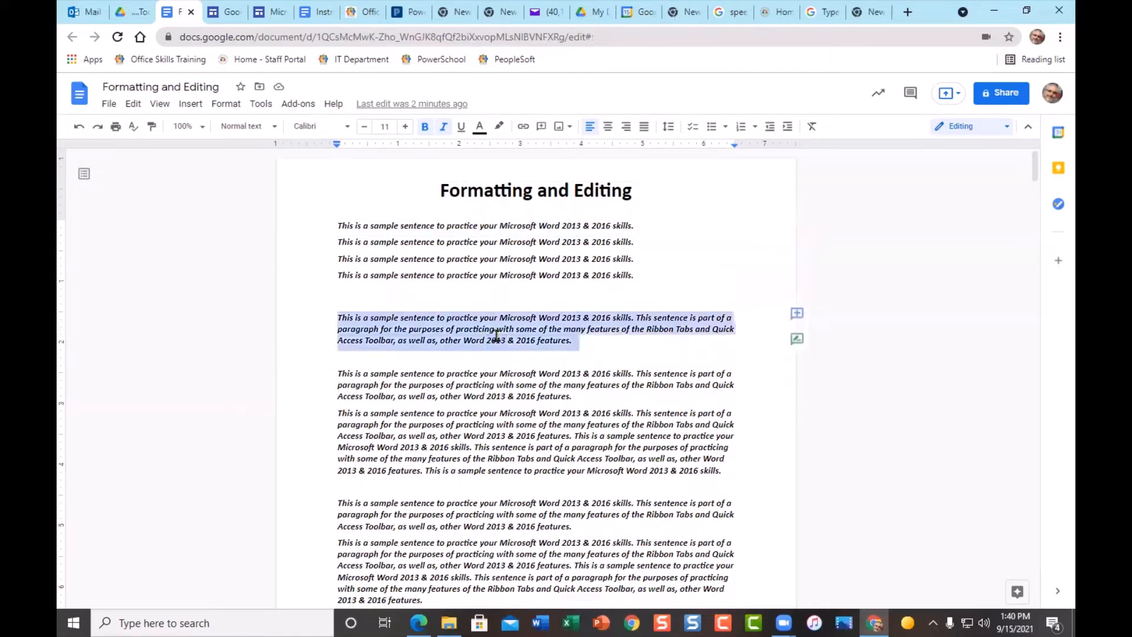
pyautogui.tripleClick(475, 452)
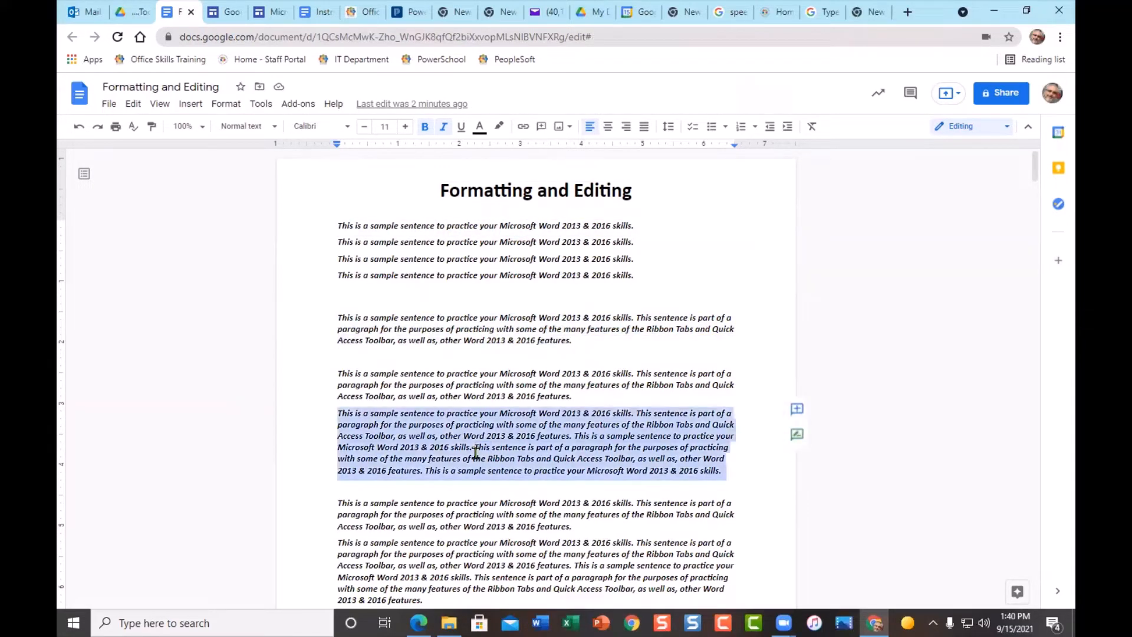
pyautogui.click(552, 392)
# - Select the first lines from the left margin, then drag-select Microsoft in sentence 1
pyautogui.click(319, 225)
pyautogui.moveTo(319, 225); pyautogui.dragTo(318, 267)
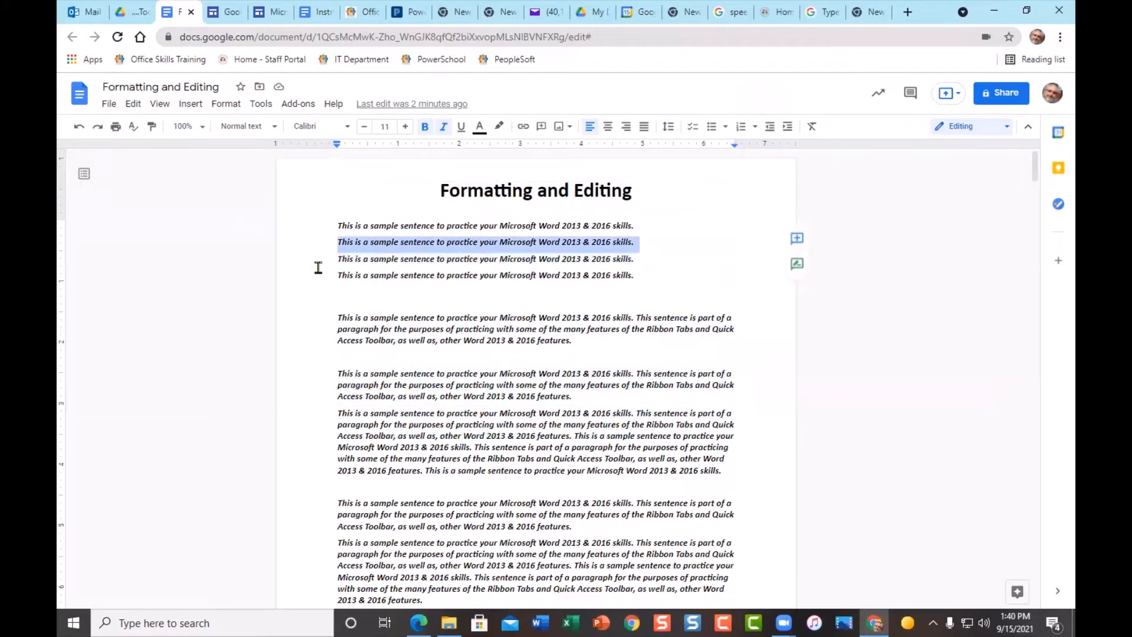
pyautogui.click(604, 345)
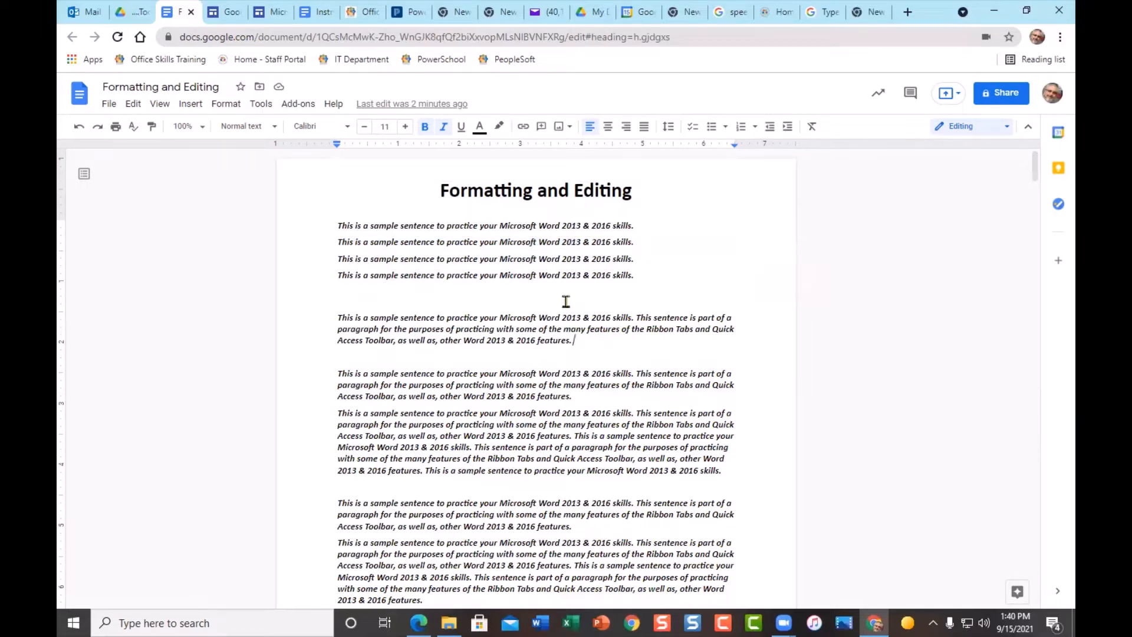
pyautogui.moveTo(501, 227); pyautogui.dragTo(551, 226)
pyautogui.click(513, 224)
pyautogui.click(568, 260)
pyautogui.moveTo(501, 227); pyautogui.dragTo(536, 228)
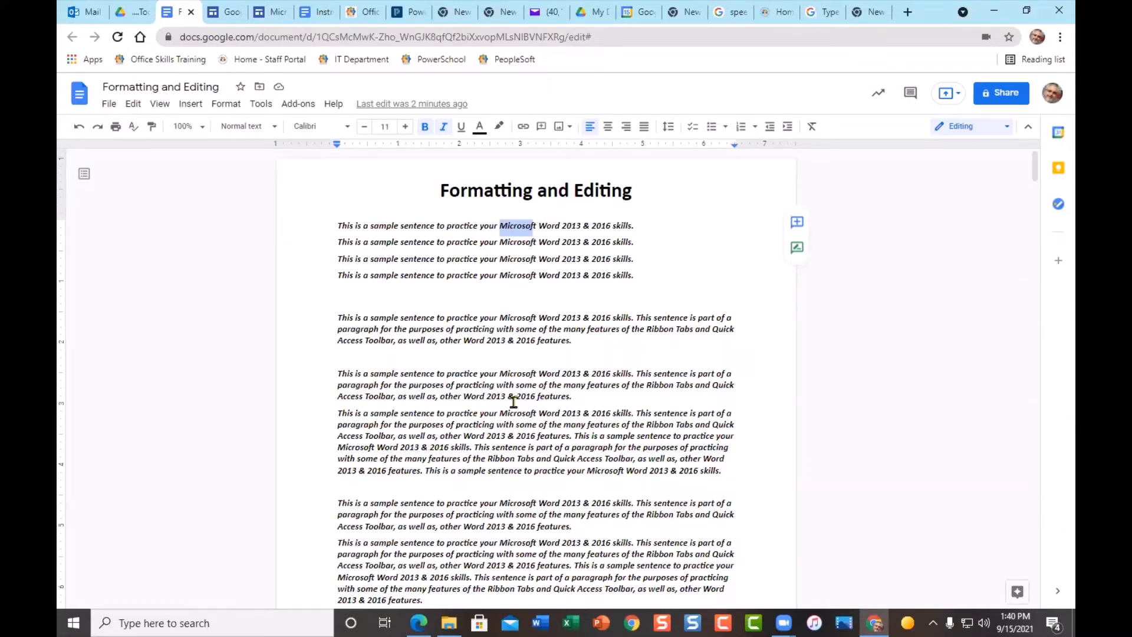
# - Use Shift+Arrow keys to select exactly 'Microsoft Word' in the first sample sentence
pyautogui.click(447, 226)
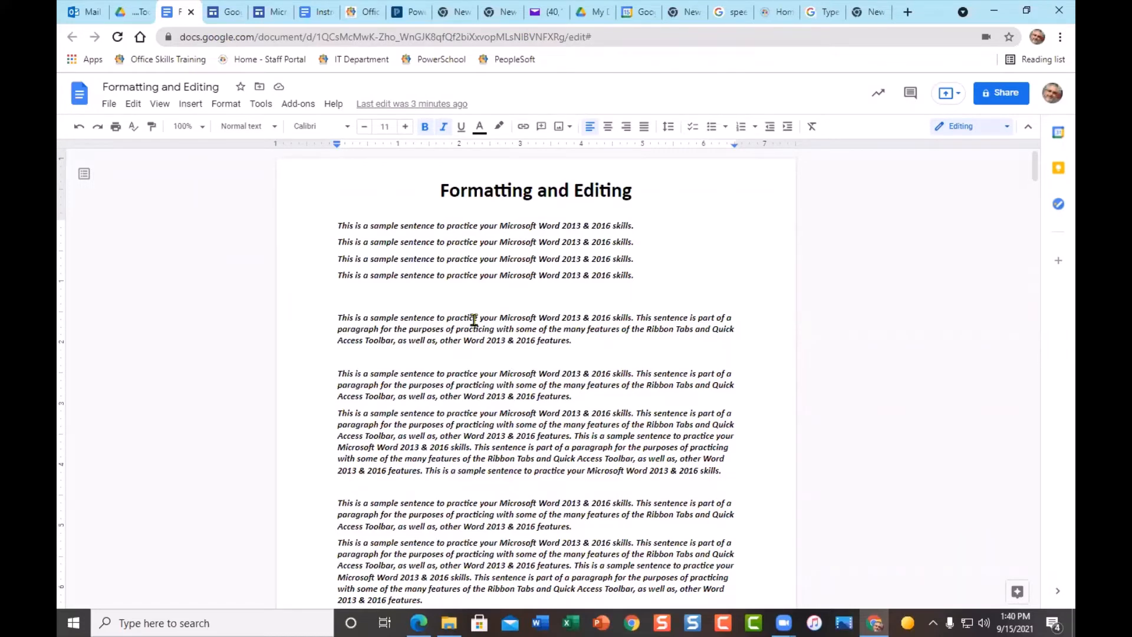
pyautogui.hotkey('shift', 'Right')
pyautogui.hotkey('shift', 'Right')
pyautogui.hotkey('shift', 'Right')
pyautogui.hotkey('shift', 'Right')
pyautogui.hotkey('shift', 'Right')
pyautogui.hotkey('shift', 'Right')
pyautogui.hotkey('shift', 'Right')
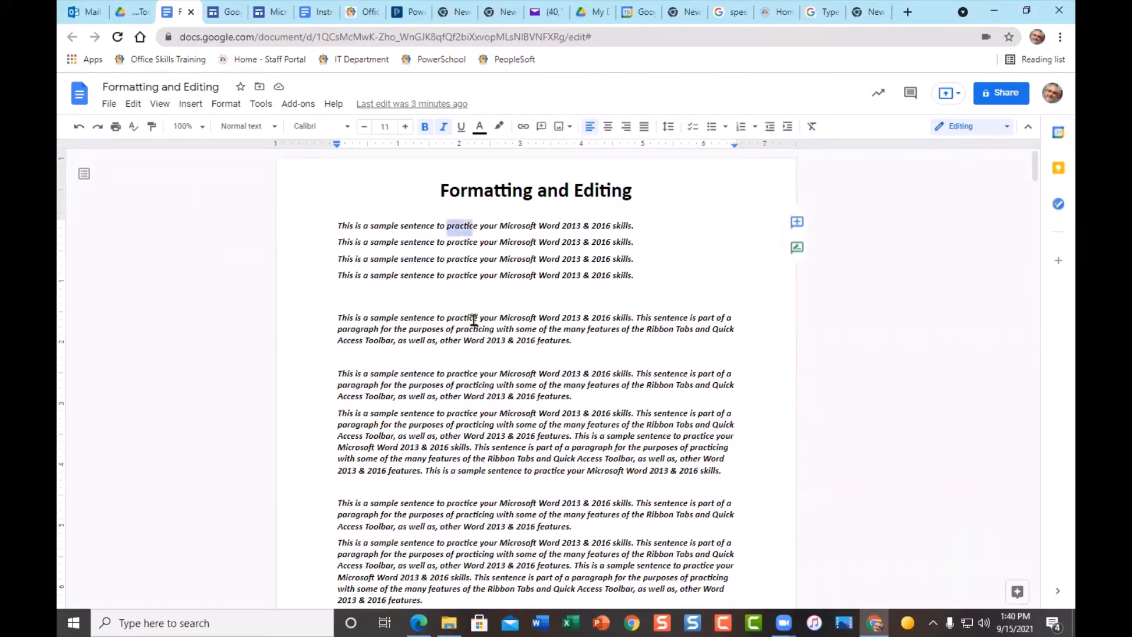
pyautogui.hotkey('shift', 'Right')
pyautogui.hotkey('shift', 'Right')
pyautogui.hotkey('shift', 'Right')
pyautogui.hotkey('shift', 'Right')
pyautogui.hotkey('shift', 'Right')
pyautogui.hotkey('shift', 'Right')
pyautogui.hotkey('shift', 'Right')
pyautogui.hotkey('shift', 'Right')
pyautogui.hotkey('shift', 'Right')
pyautogui.hotkey('shift', 'Left')
pyautogui.hotkey('shift', 'Left')
pyautogui.hotkey('shift', 'Left')
pyautogui.hotkey('shift', 'Left')
pyautogui.hotkey('shift', 'Left')
pyautogui.hotkey('shift', 'Left')
pyautogui.hotkey('shift', 'Left')
pyautogui.hotkey('shift', 'Left')
pyautogui.hotkey('shift', 'Left')
pyautogui.hotkey('shift', 'Left')
pyautogui.hotkey('shift', 'Left')
pyautogui.click(499, 226)
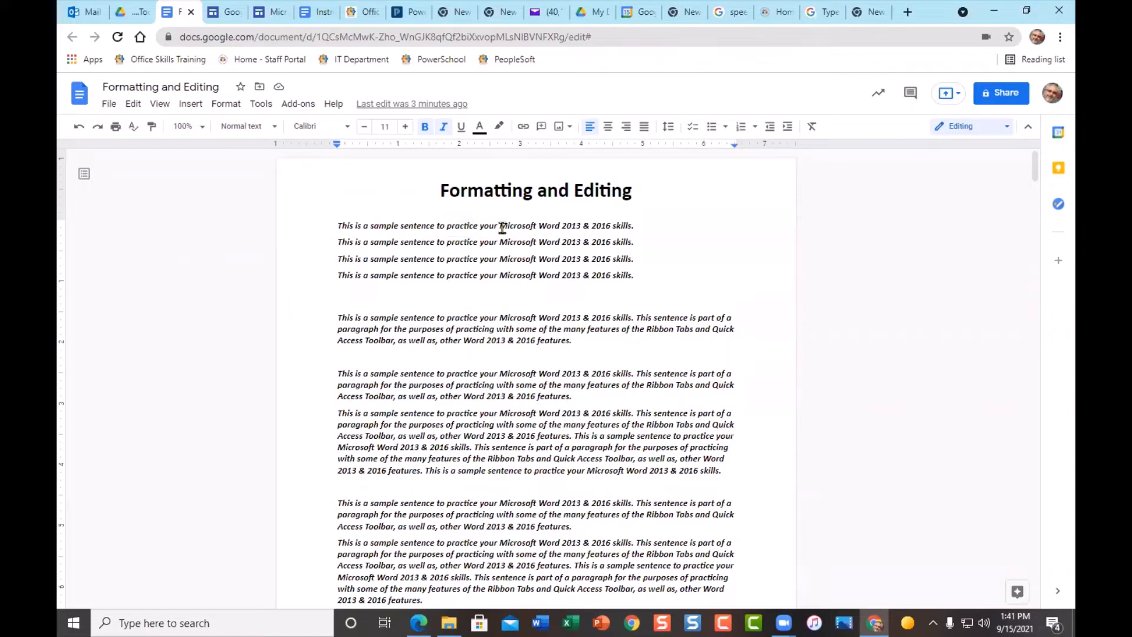
pyautogui.hotkey('shift', 'Right')
pyautogui.hotkey('shift', 'Right')
pyautogui.hotkey('shift', 'Right')
pyautogui.hotkey('shift', 'Right')
pyautogui.hotkey('shift', 'Right')
pyautogui.hotkey('shift', 'Right')
pyautogui.hotkey('shift', 'Right')
pyautogui.hotkey('shift', 'Right')
pyautogui.hotkey('shift', 'Right')
pyautogui.hotkey('shift', 'Right')
pyautogui.hotkey('shift', 'Right')
pyautogui.hotkey('shift', 'Right')
pyautogui.hotkey('shift', 'Right')
pyautogui.hotkey('shift', 'Right')
pyautogui.hotkey('shift', 'Right')
pyautogui.hotkey('shift', 'Right')
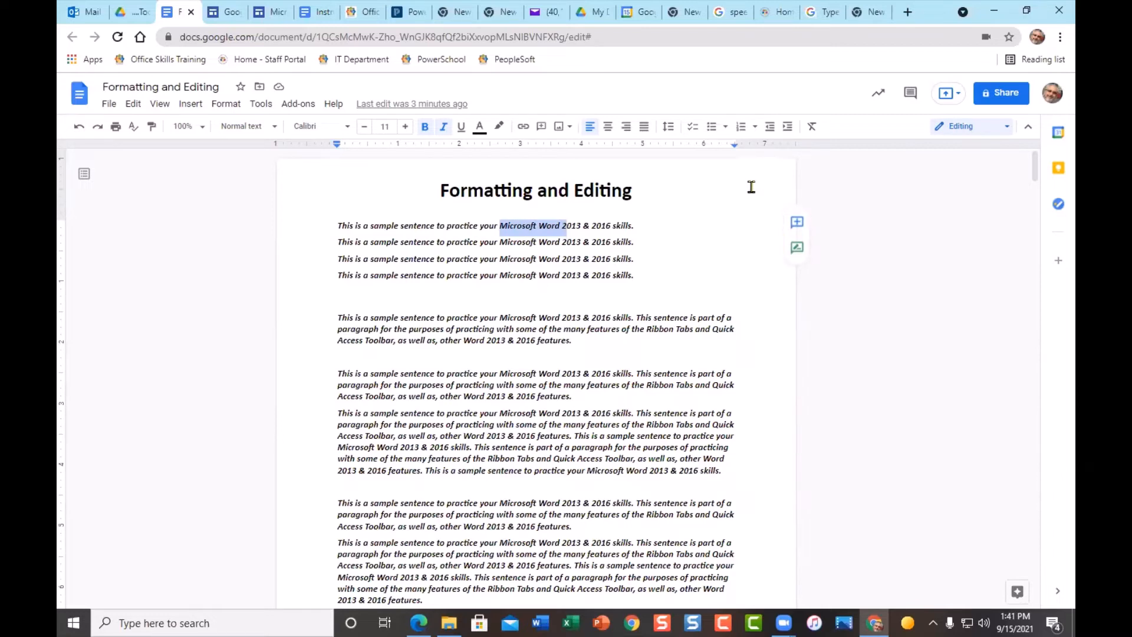
pyautogui.hotkey('shift', 'Left')
pyautogui.hotkey('shift', 'Left')
pyautogui.hotkey('shift', 'Left')
pyautogui.hotkey('shift', 'Left')
pyautogui.hotkey('shift', 'Left')
pyautogui.hotkey('shift', 'Right')
pyautogui.hotkey('shift', 'Right')
pyautogui.hotkey('shift', 'Right')
# - Set 'Microsoft Word' to Lobster at size 17 and toggle its bold and italic
pyautogui.click(348, 130)
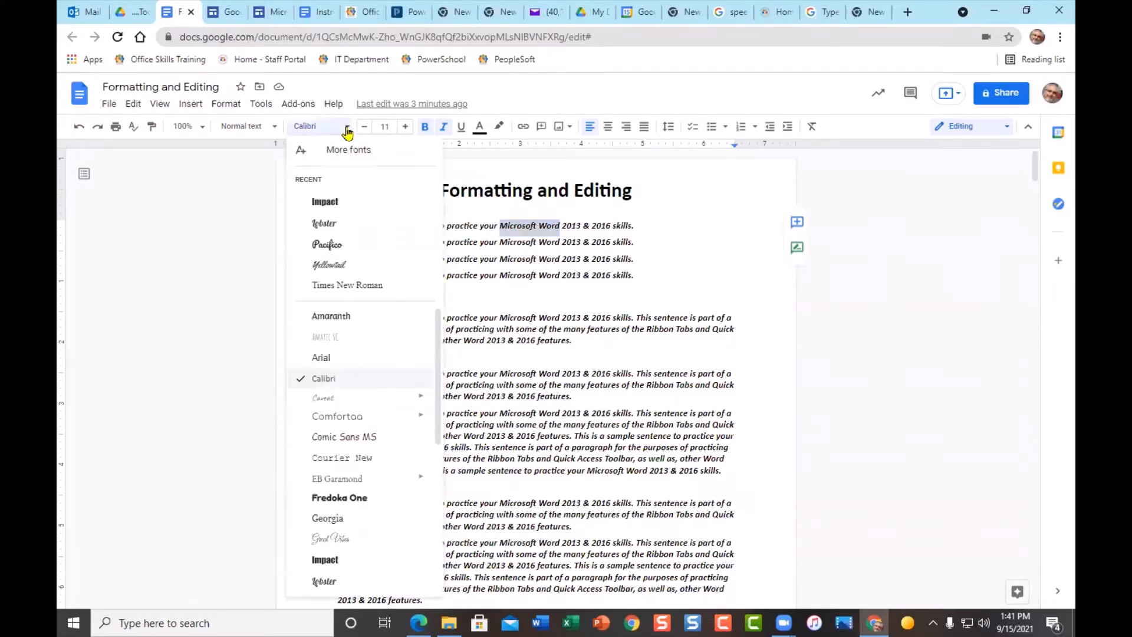
pyautogui.click(332, 225)
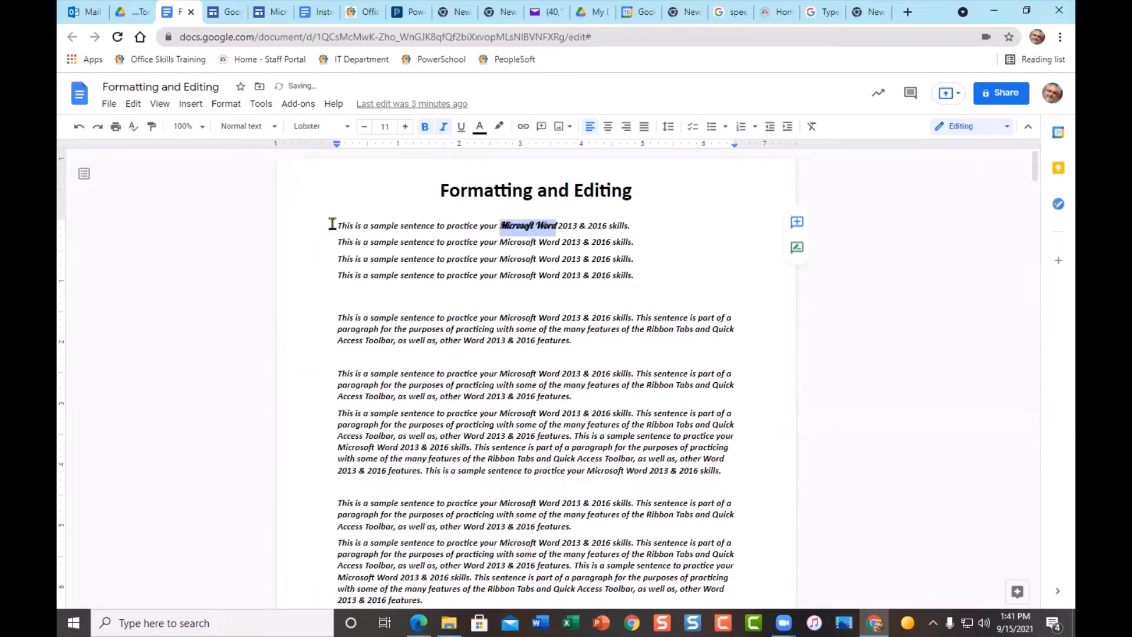
pyautogui.click(405, 127)
pyautogui.click(405, 128)
pyautogui.click(405, 128)
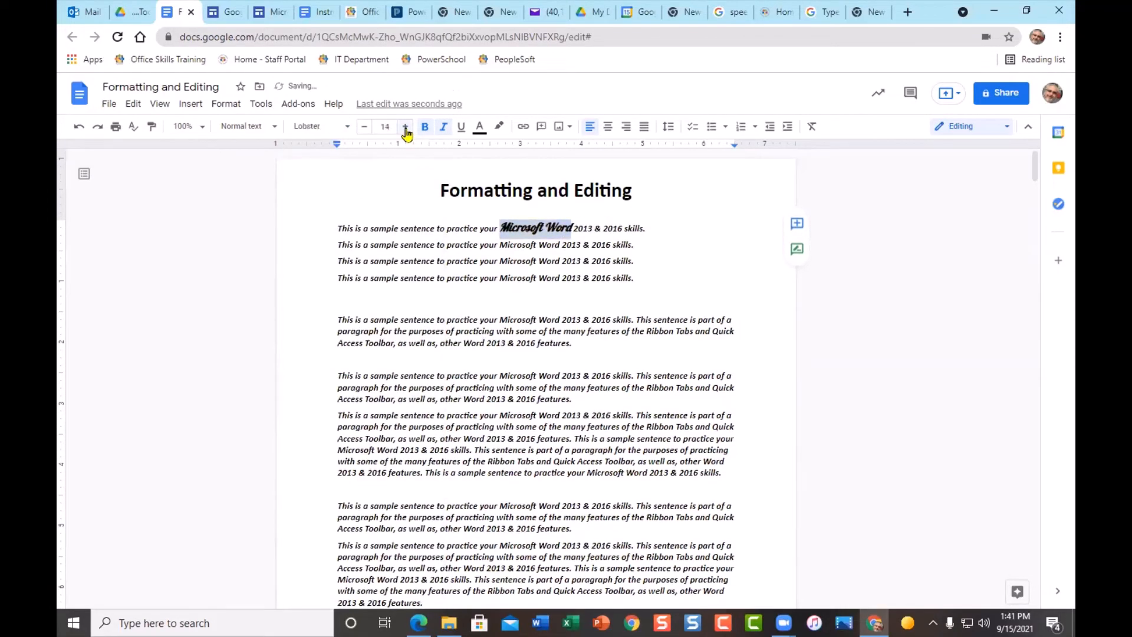
pyautogui.click(405, 128)
pyautogui.click(405, 128)
pyautogui.click(405, 128)
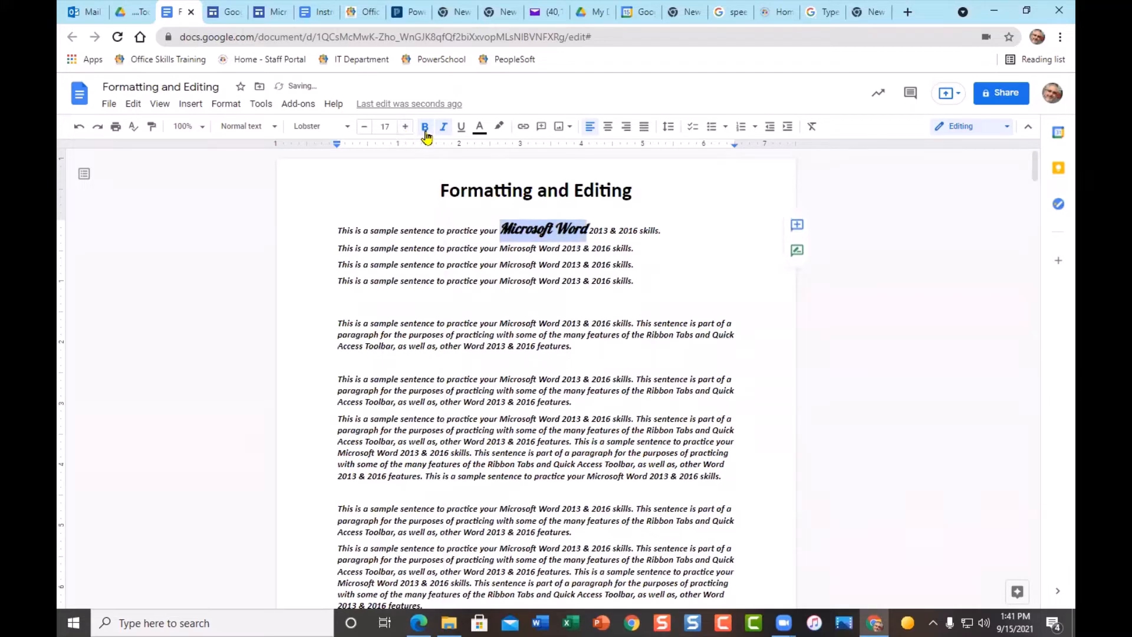
pyautogui.click(425, 129)
pyautogui.click(426, 134)
pyautogui.click(443, 128)
pyautogui.click(526, 344)
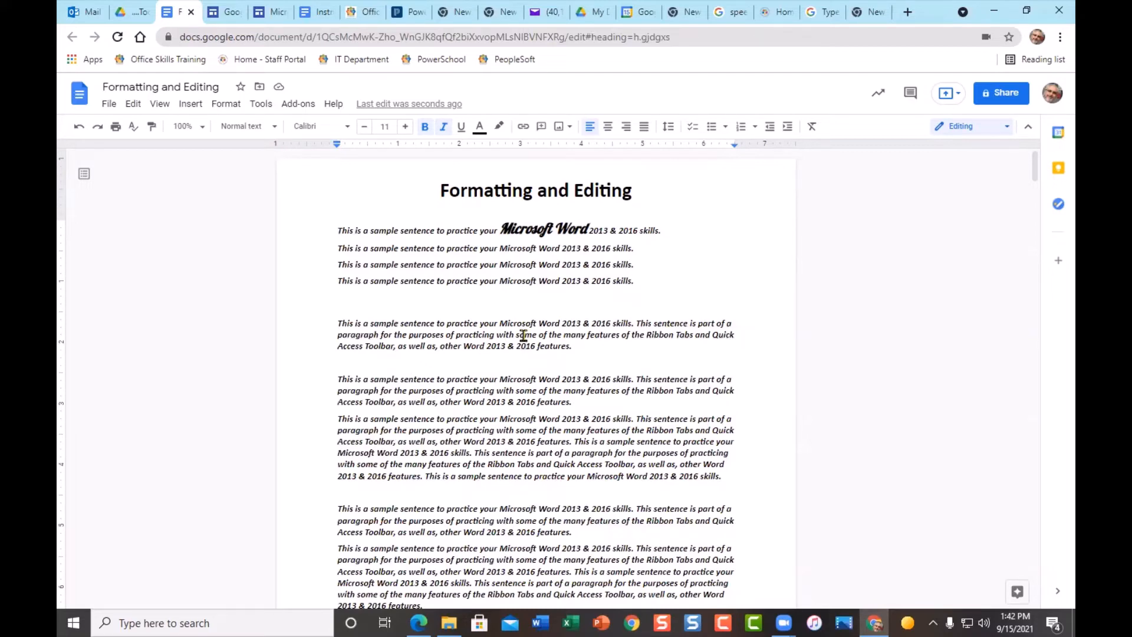
# - Remove bold and italic from all the document's text
pyautogui.hotkey('ctrl', 'a')
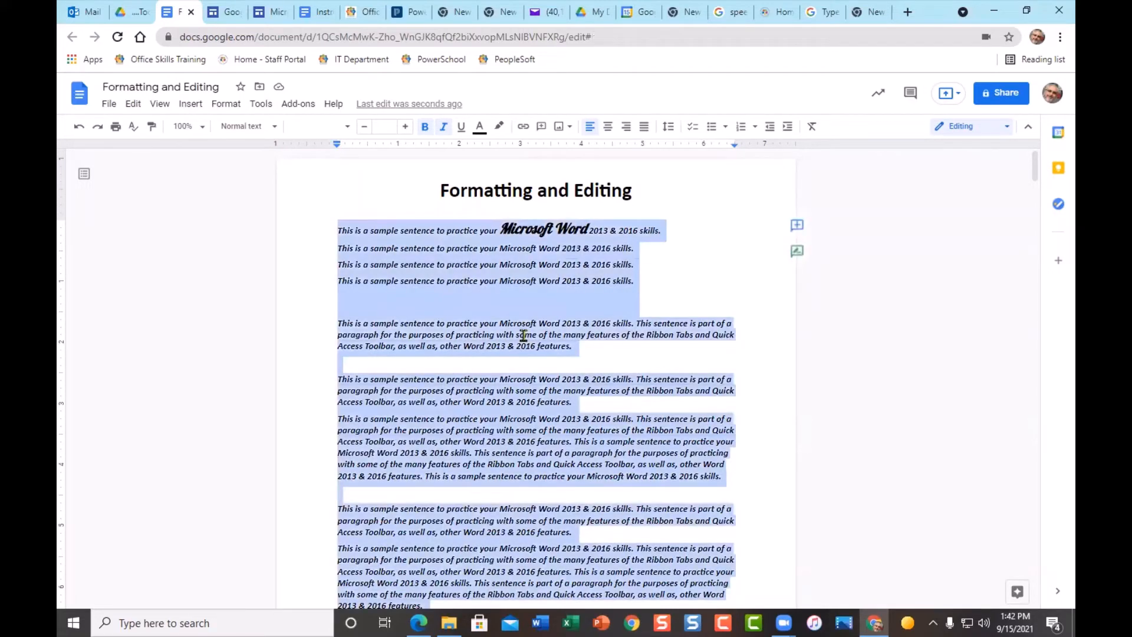
pyautogui.scroll(-20, 850, 369)
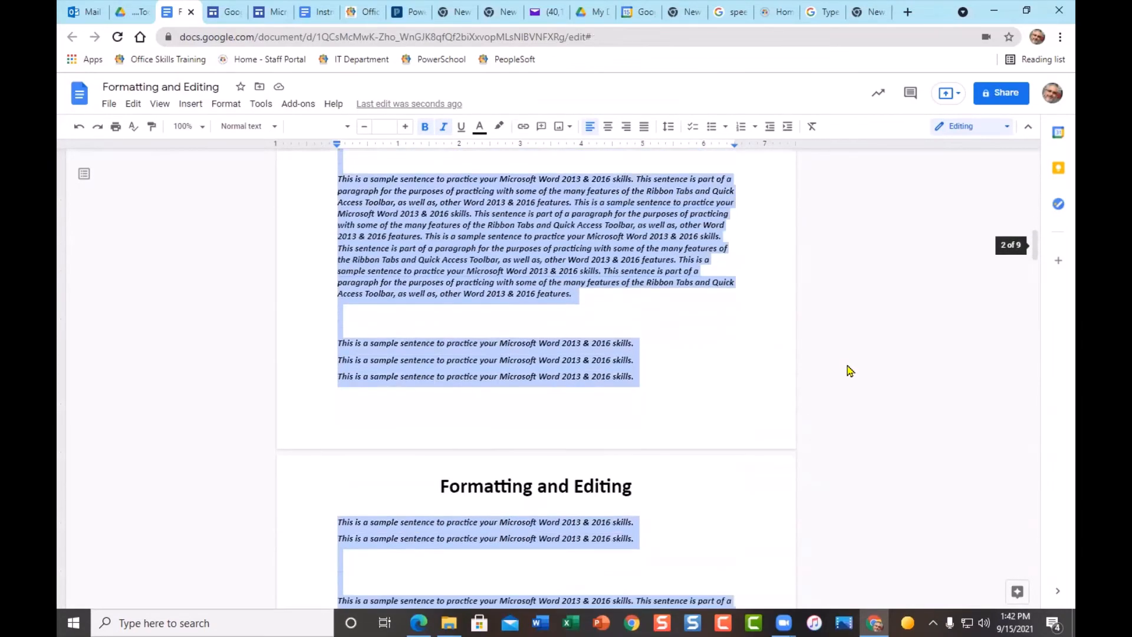
pyautogui.scroll(20, 849, 370)
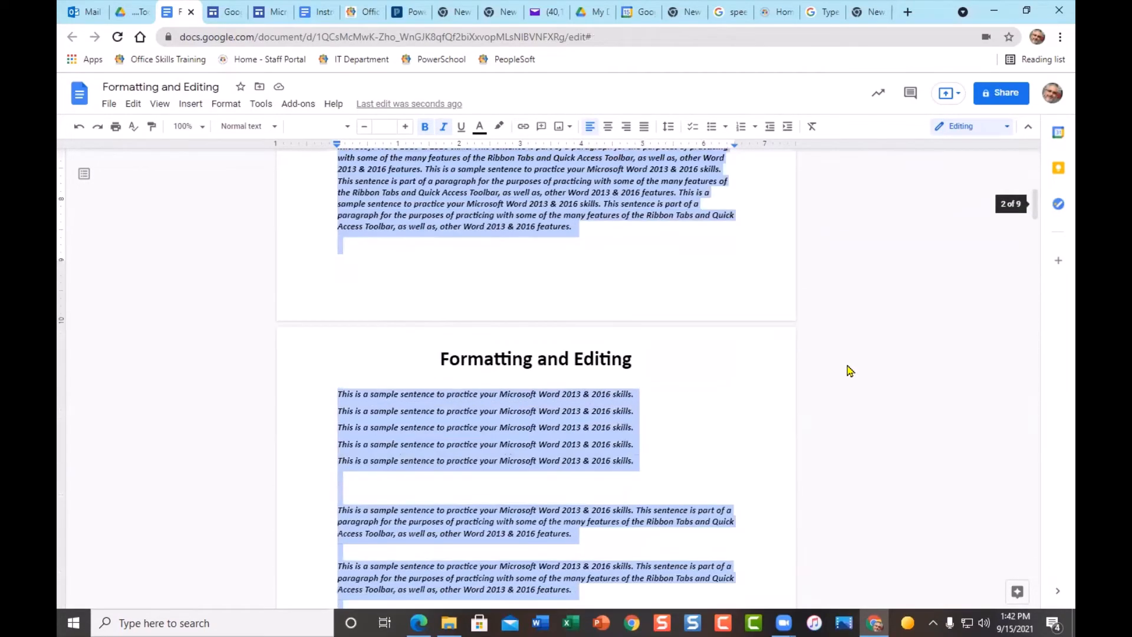
pyautogui.scroll(2, 849, 371)
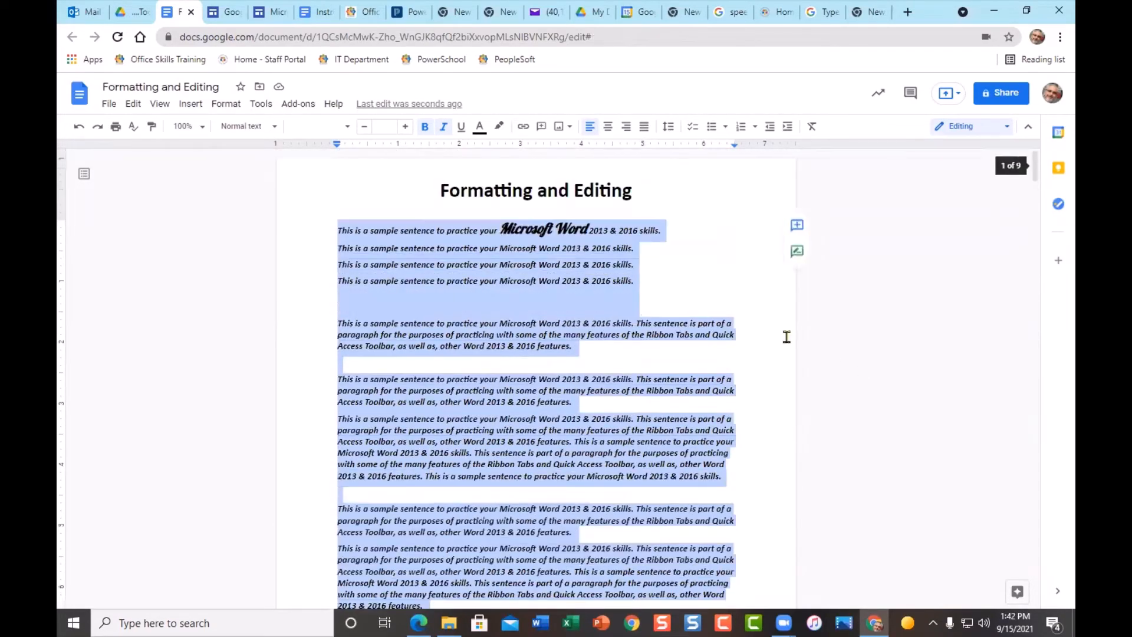
pyautogui.click(425, 126)
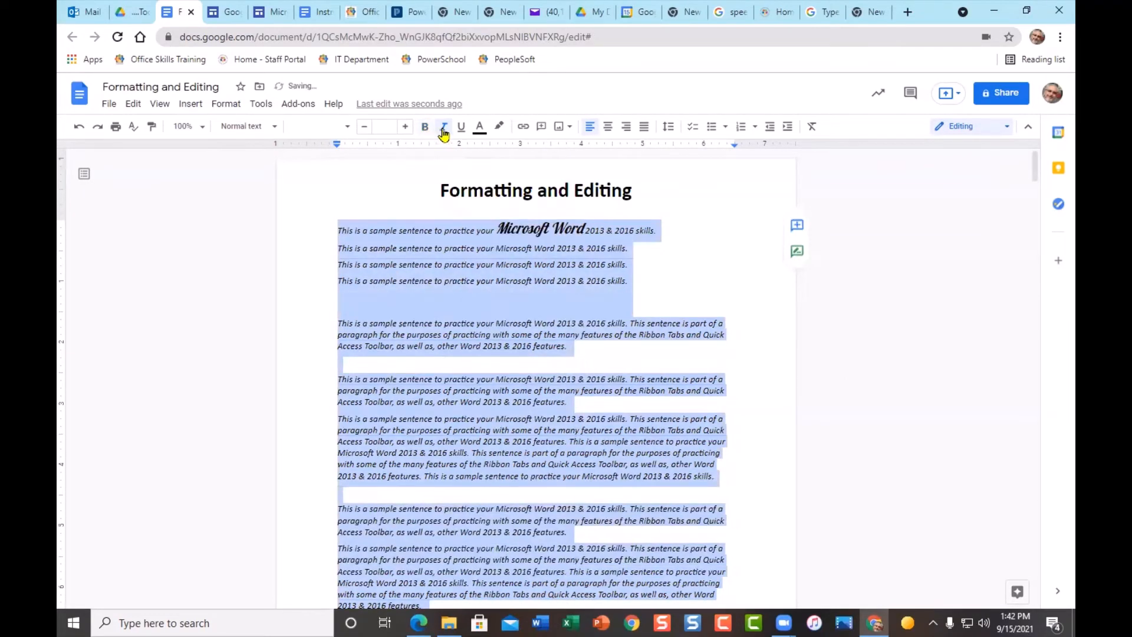
pyautogui.click(444, 127)
pyautogui.click(713, 295)
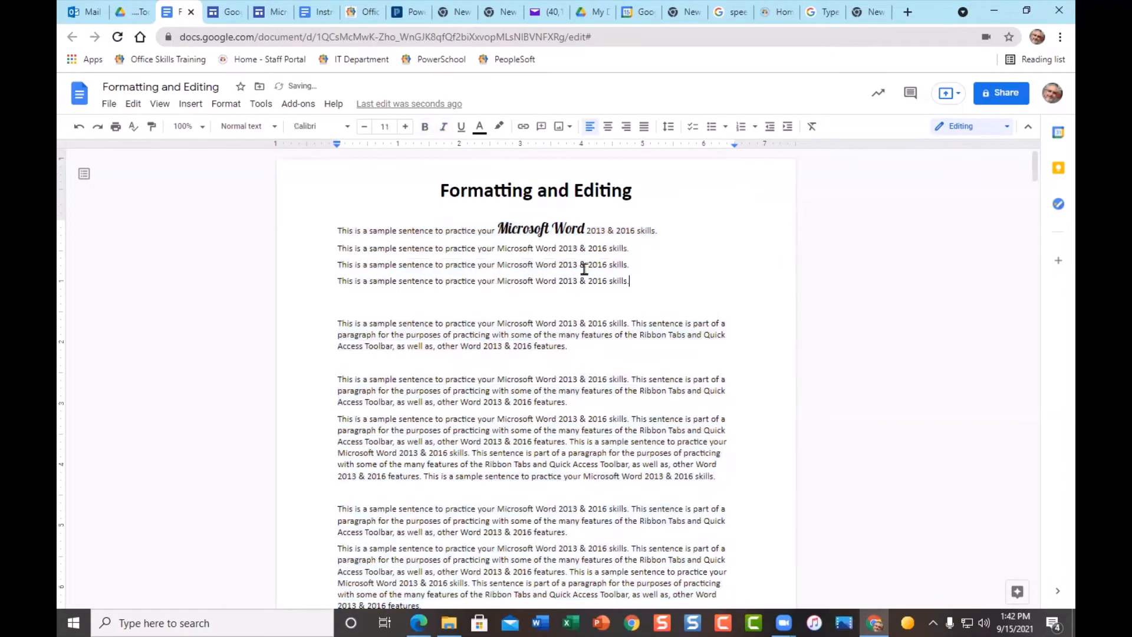
# - Make 'Microsoft Word' in the first line bold, italic and red
pyautogui.moveTo(498, 229); pyautogui.dragTo(585, 230)
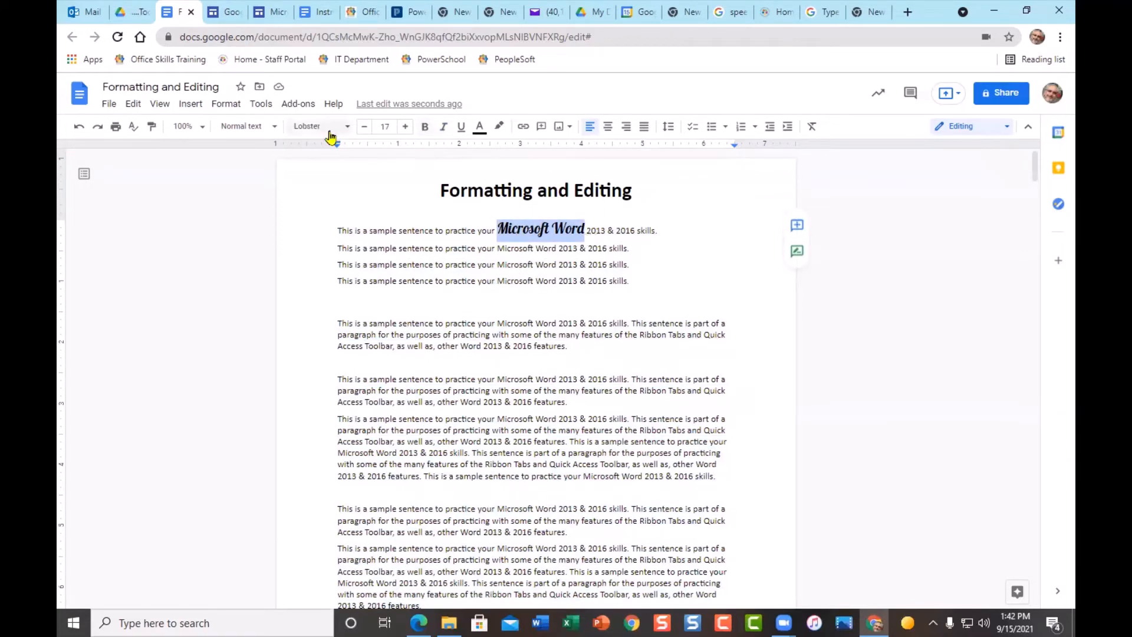
pyautogui.click(425, 127)
pyautogui.click(444, 128)
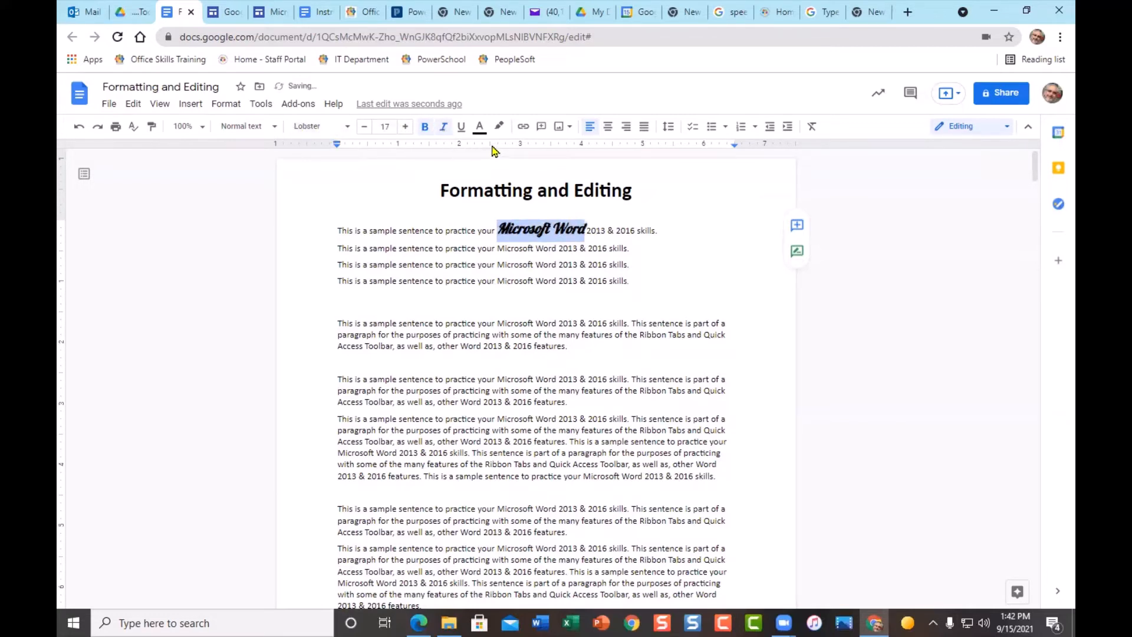
pyautogui.click(480, 127)
pyautogui.click(498, 166)
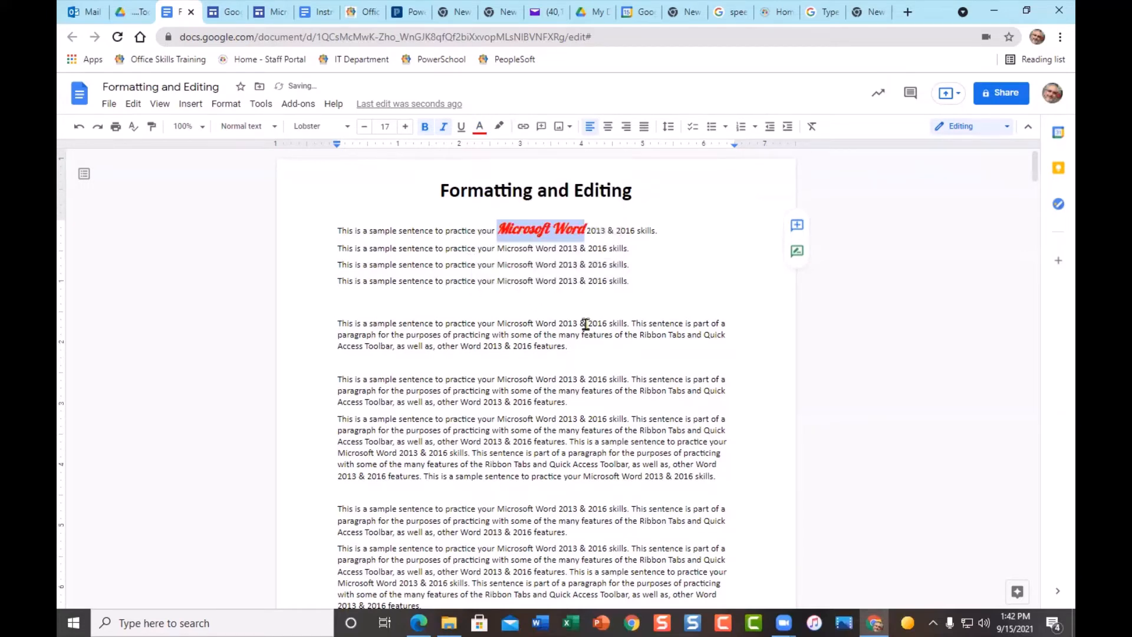
# - Select the word 'sentence' in the first paragraph and browse the font list without changing it
pyautogui.click(611, 318)
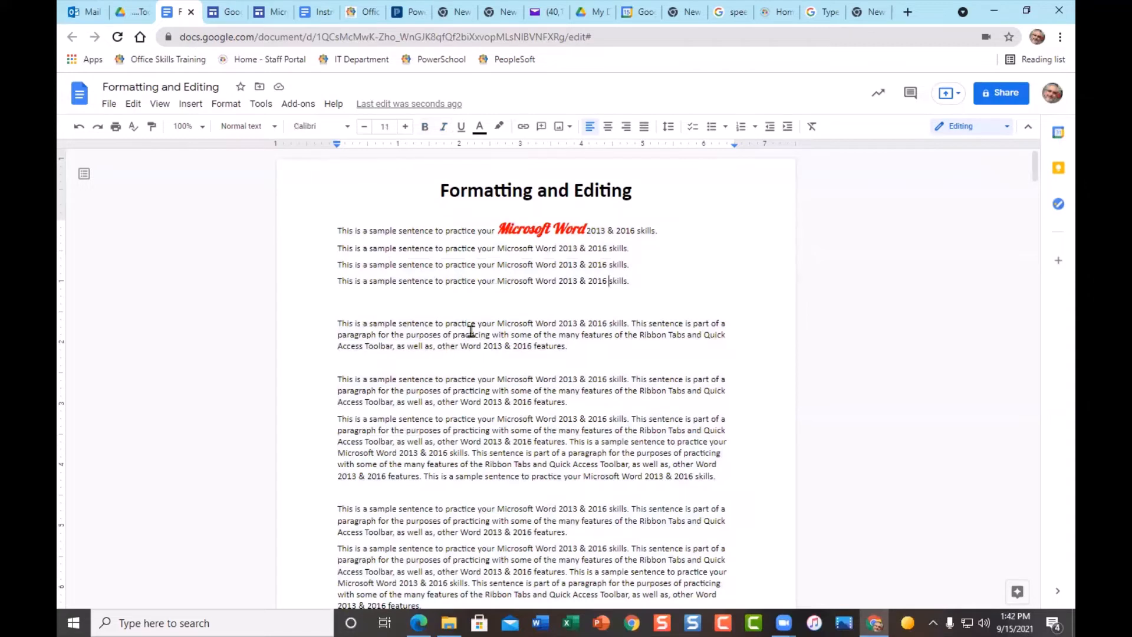
pyautogui.doubleClick(416, 323)
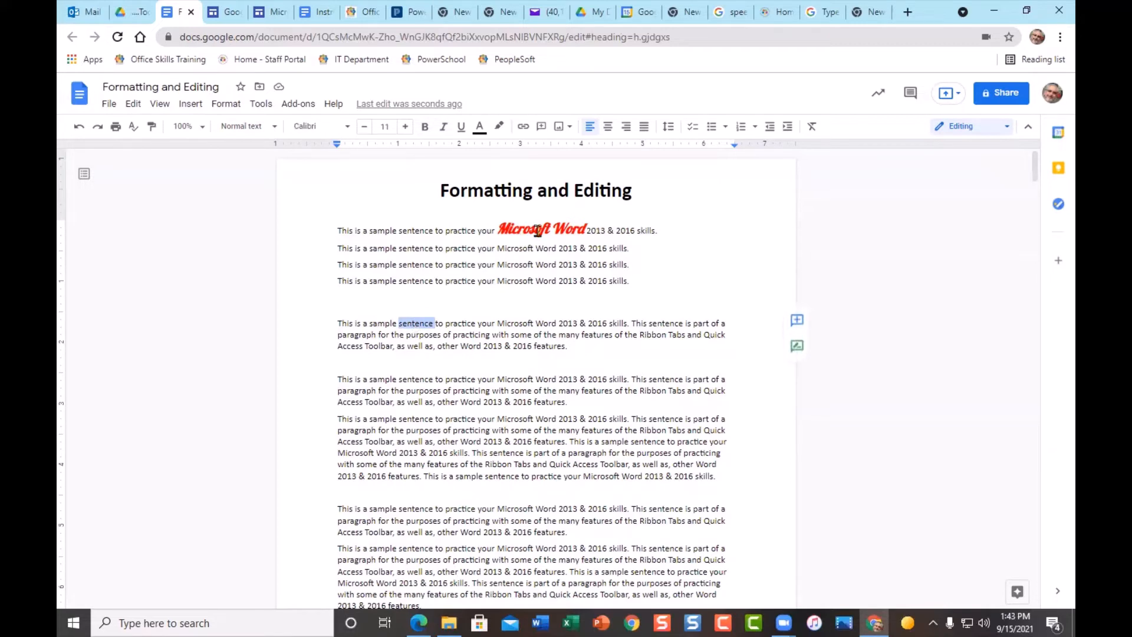
pyautogui.click(346, 127)
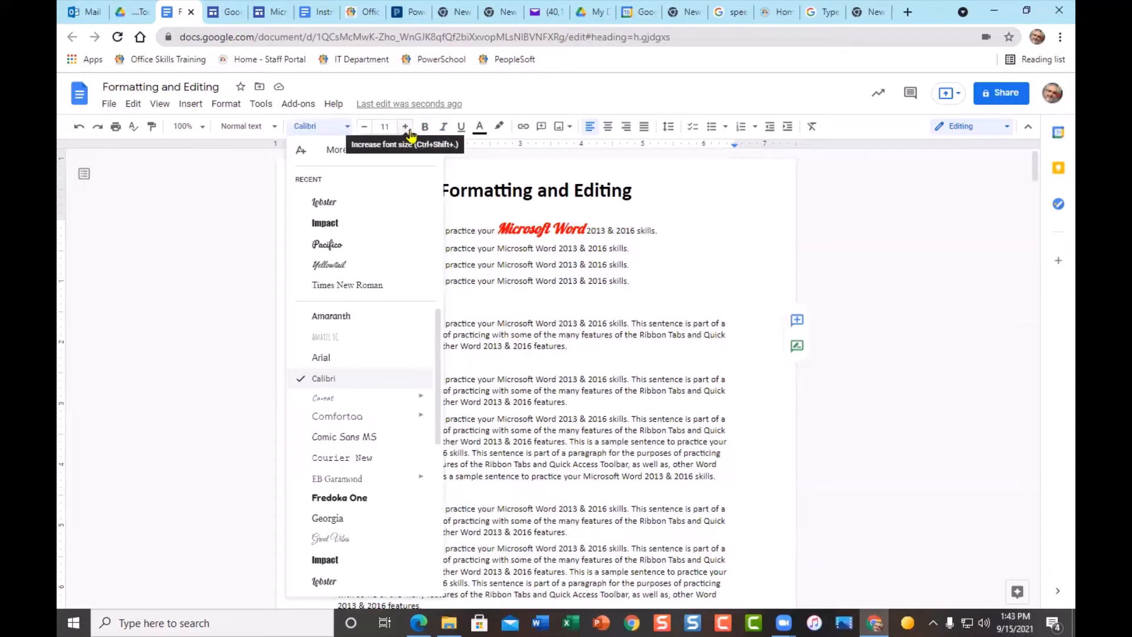
pyautogui.click(647, 289)
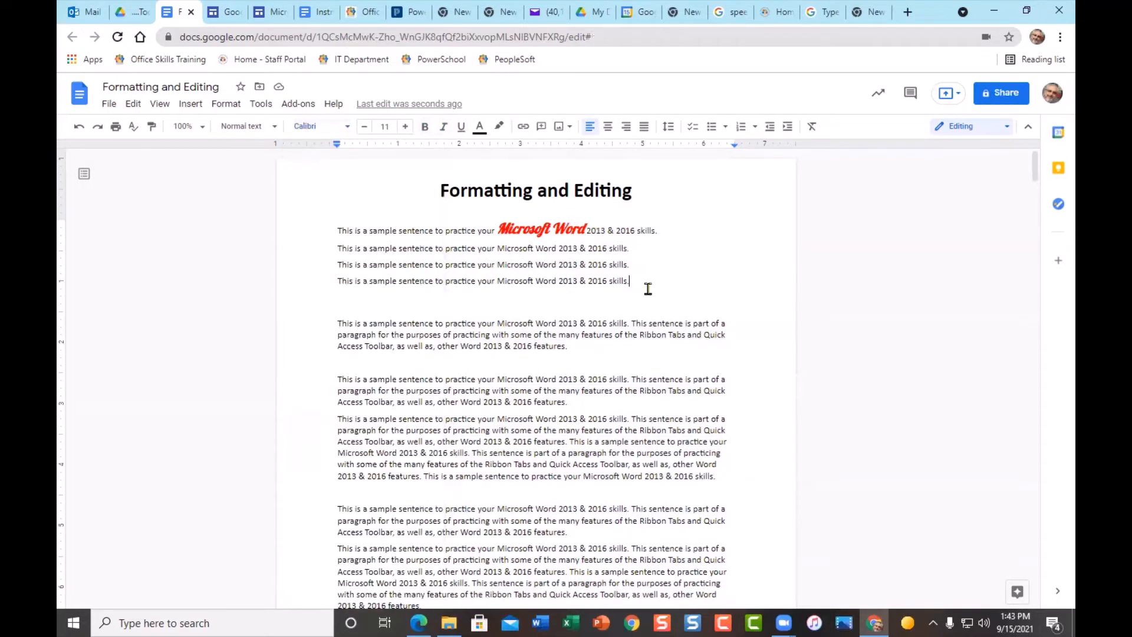
# - Copy Microsoft Word's red Lobster format onto 'sentence' with Paint format
pyautogui.click(523, 233)
pyautogui.click(152, 128)
pyautogui.click(153, 134)
pyautogui.click(413, 323)
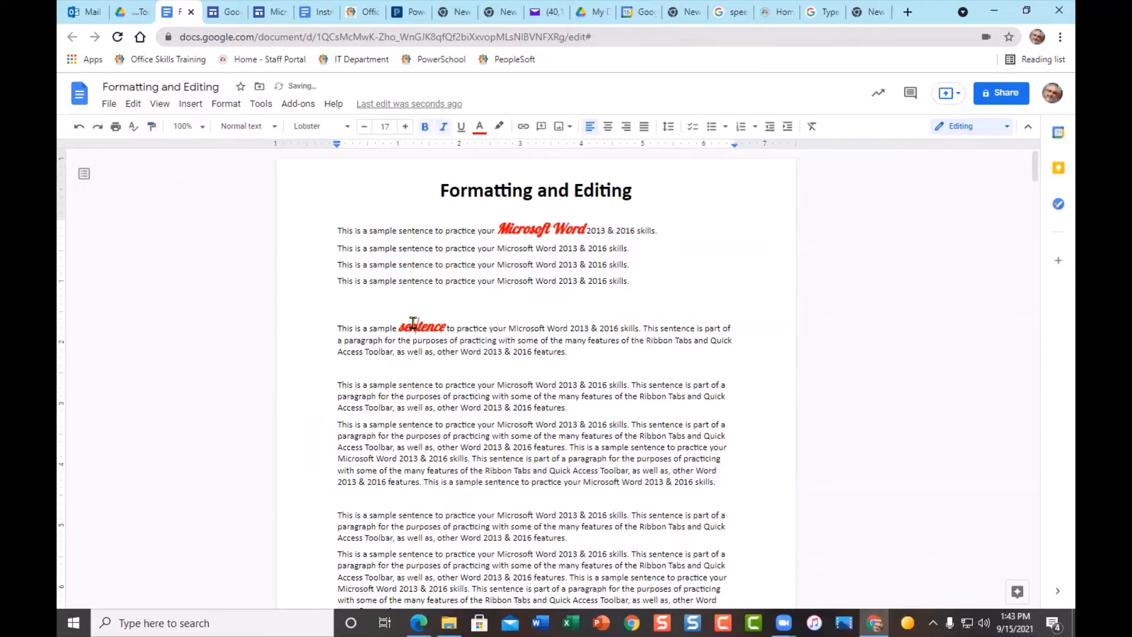
pyautogui.click(475, 327)
pyautogui.click(564, 331)
pyautogui.click(560, 340)
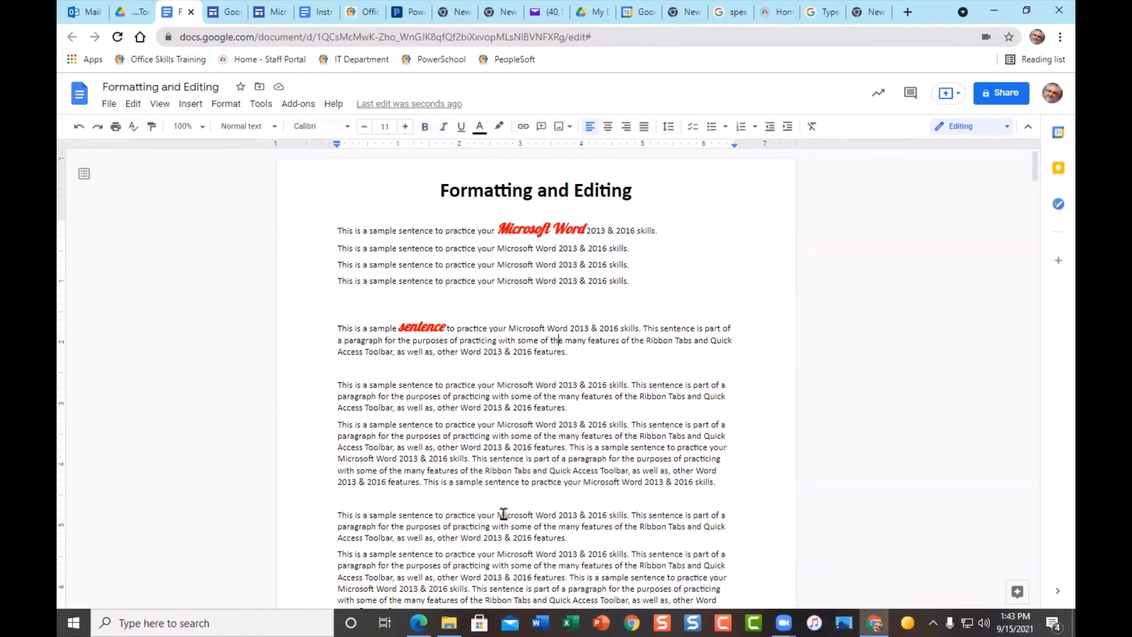
# - Paint the red Lobster format onto 'practice' in the paragraph and a letter on line four
pyautogui.click(512, 228)
pyautogui.click(152, 130)
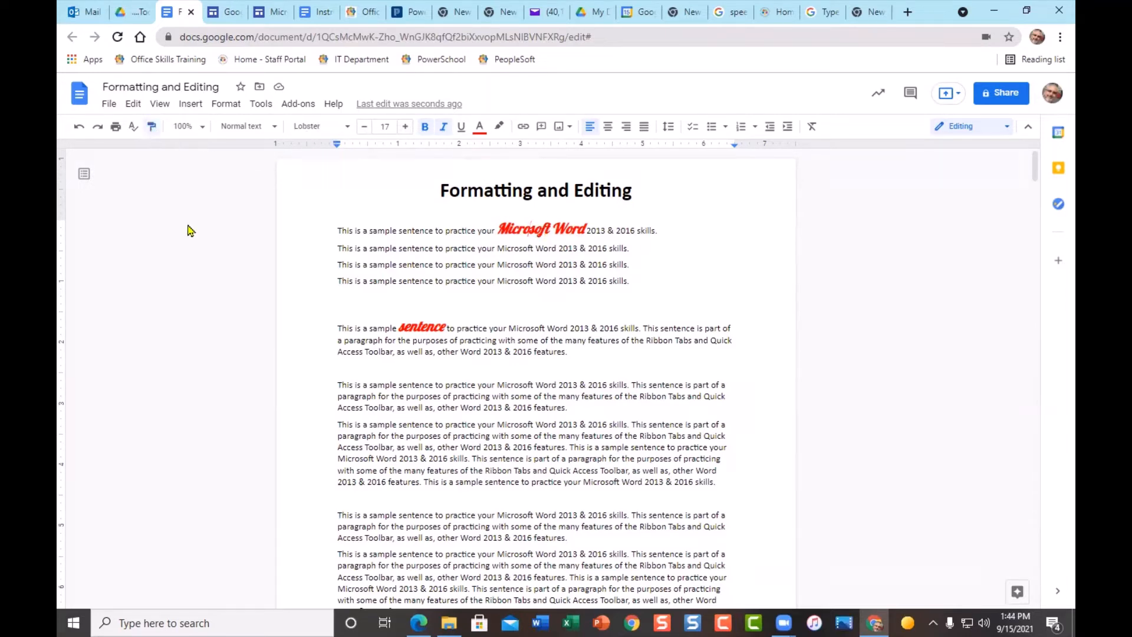
pyautogui.click(466, 328)
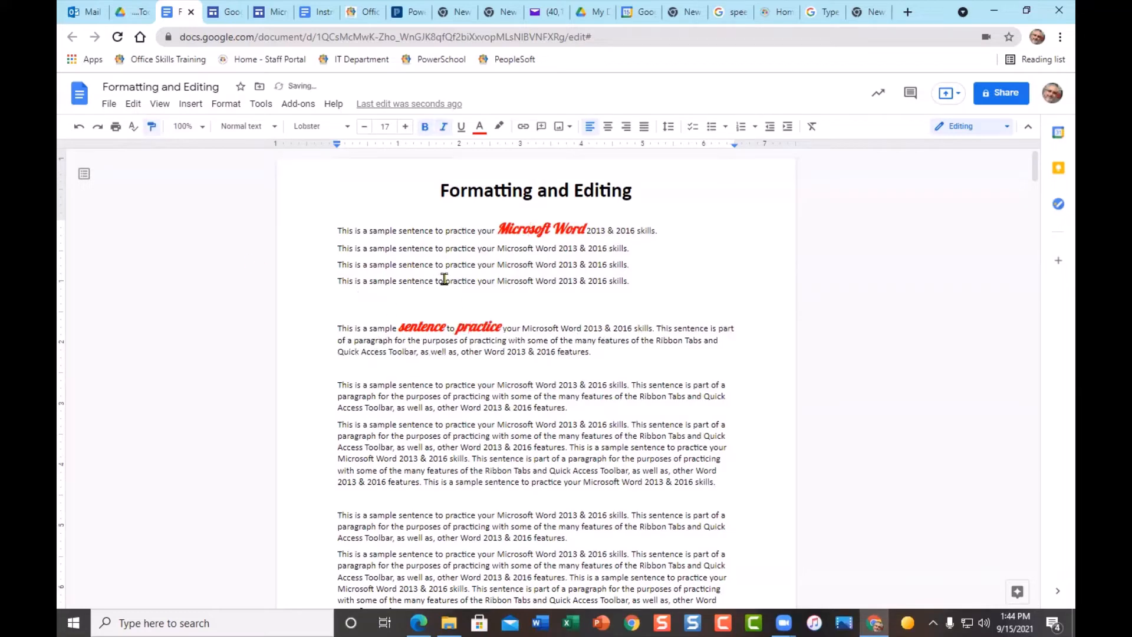
pyautogui.moveTo(451, 281); pyautogui.dragTo(454, 281)
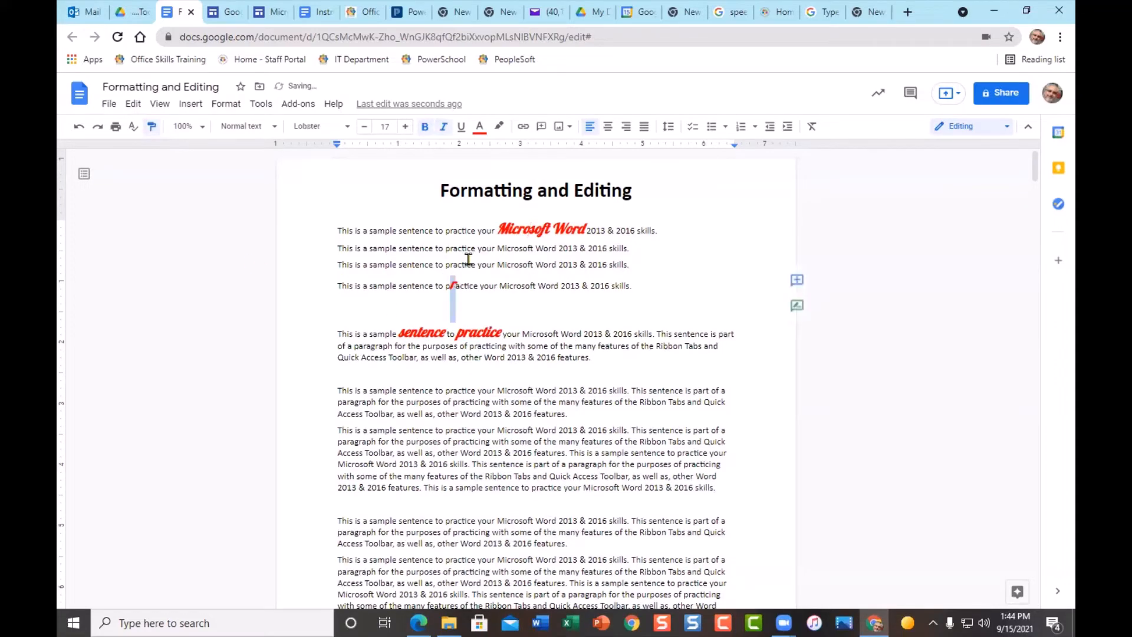
pyautogui.click(465, 265)
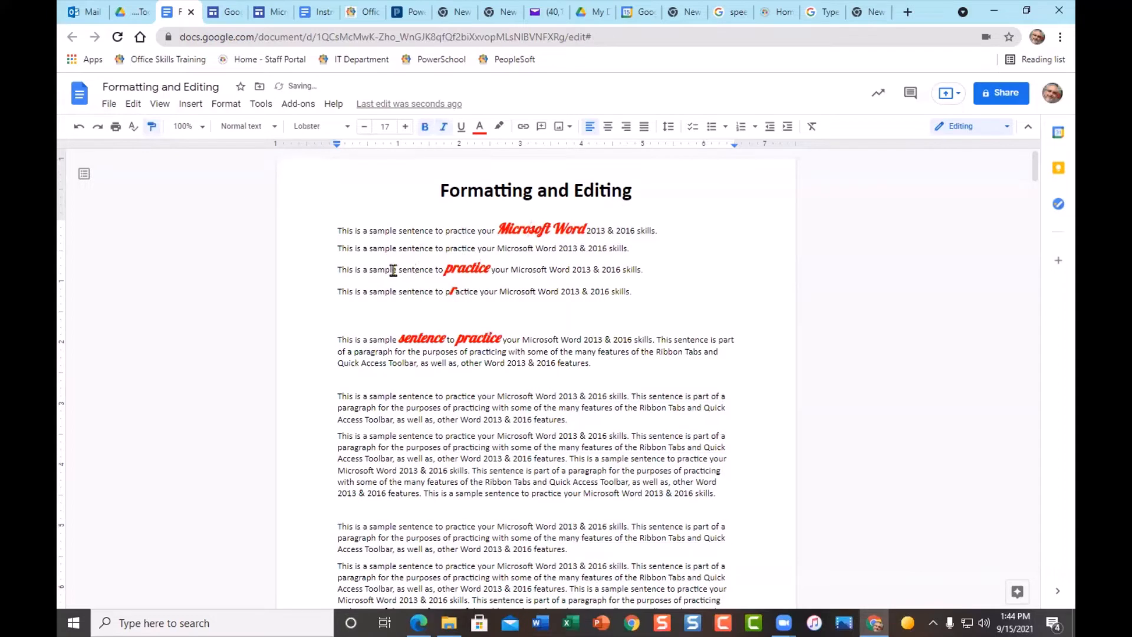
# - Paint the red Lobster format across sample lines two to four, then turn Paint format off
pyautogui.moveTo(363, 269); pyautogui.dragTo(413, 273)
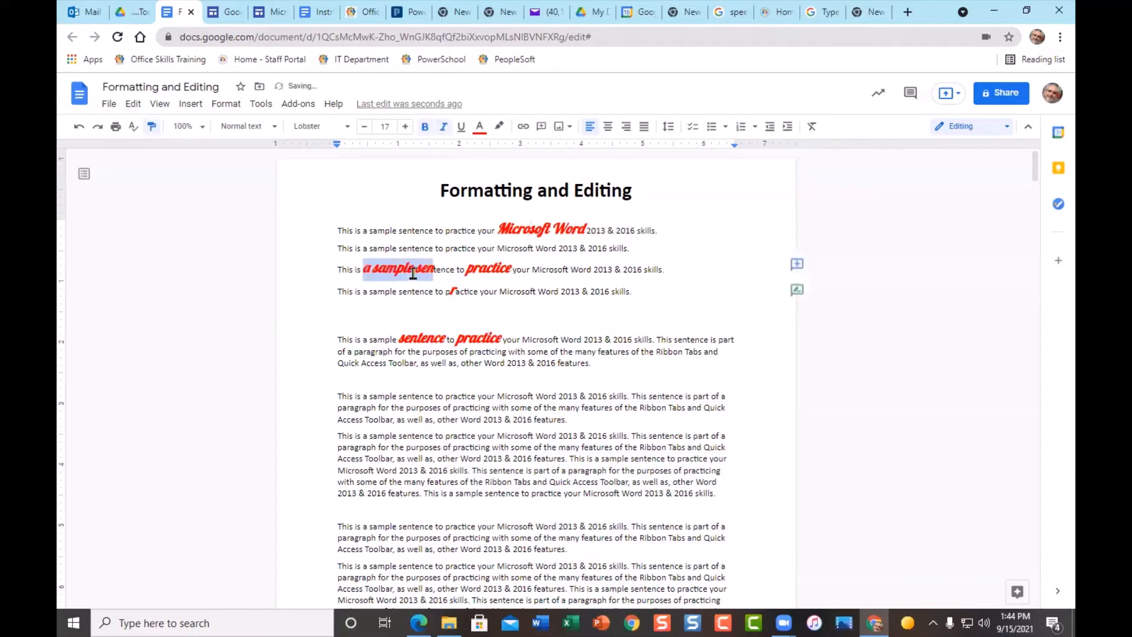
pyautogui.click(306, 246)
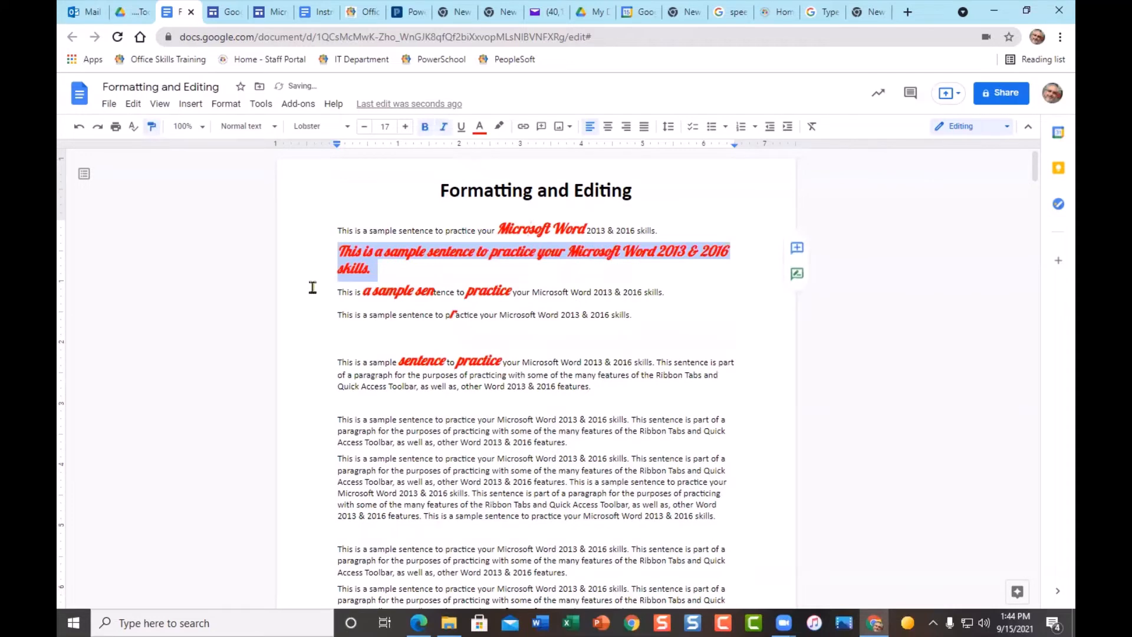
pyautogui.click(313, 291)
pyautogui.moveTo(315, 342); pyautogui.dragTo(323, 361)
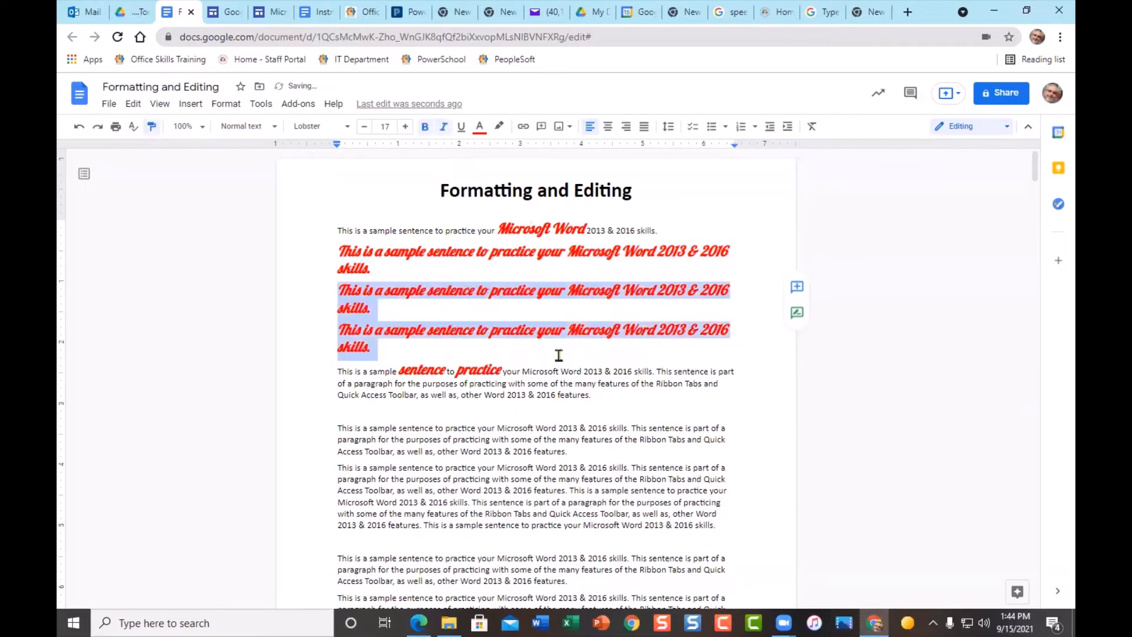
pyautogui.click(151, 126)
pyautogui.click(148, 130)
# - Undo the eight recent formatting changes, back to Microsoft Word's red colour
pyautogui.click(78, 130)
pyautogui.click(78, 130)
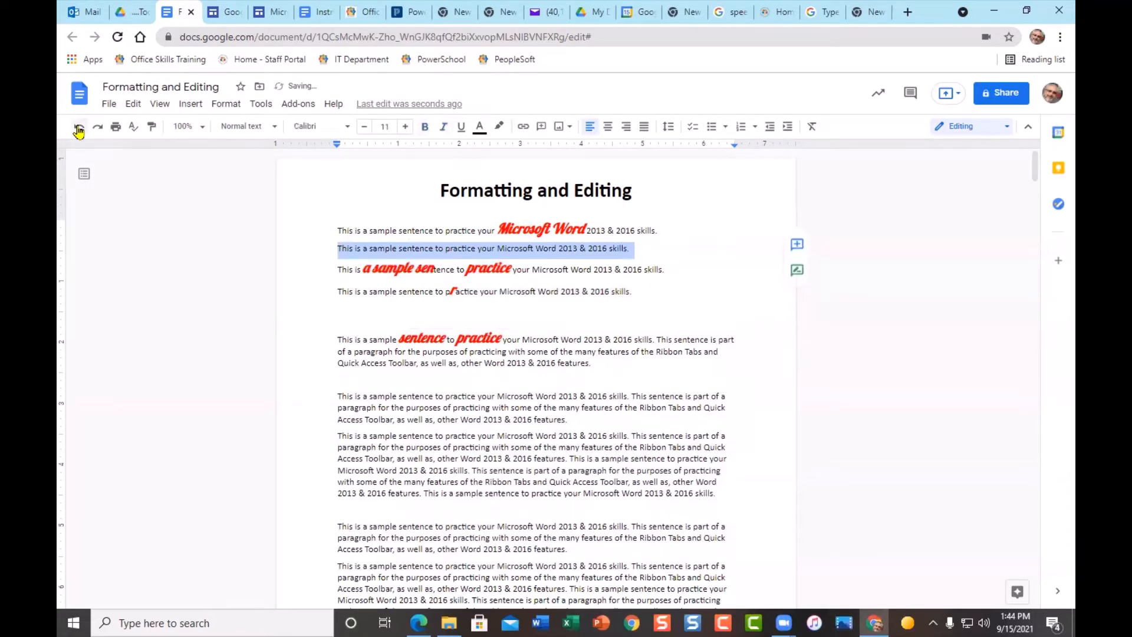
pyautogui.click(79, 130)
pyautogui.click(78, 130)
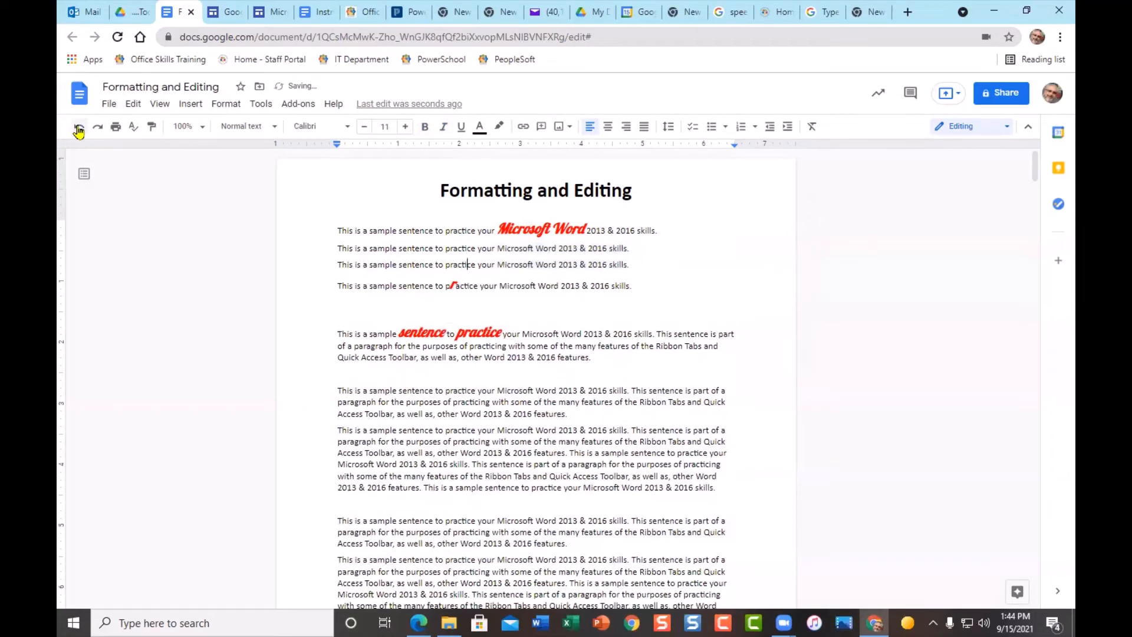
pyautogui.click(78, 130)
pyautogui.click(78, 130)
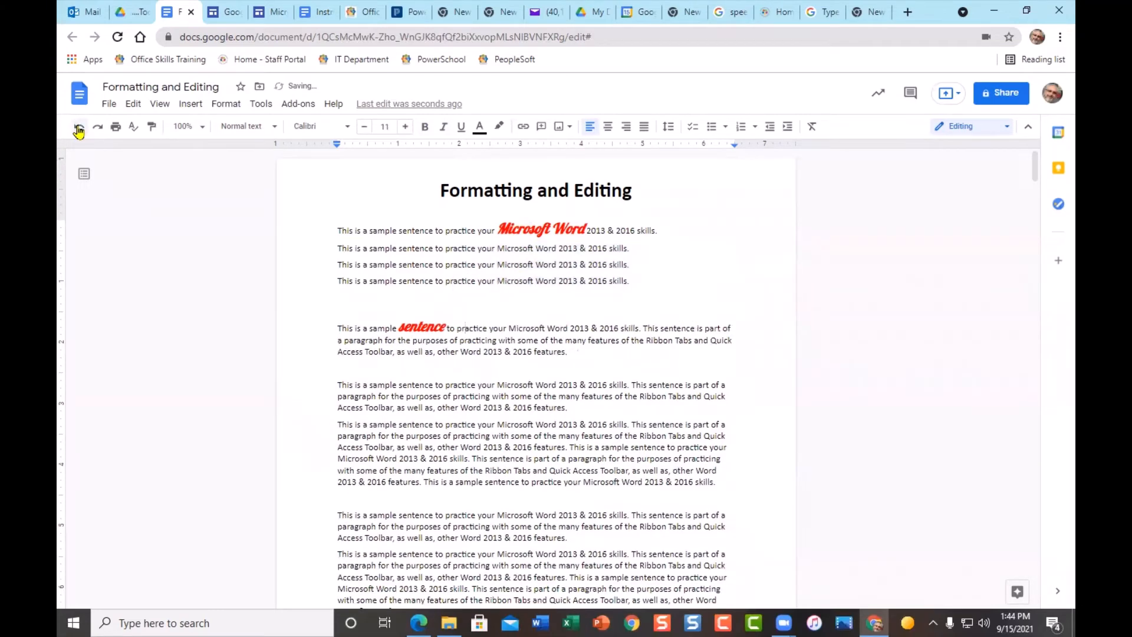
pyautogui.click(78, 130)
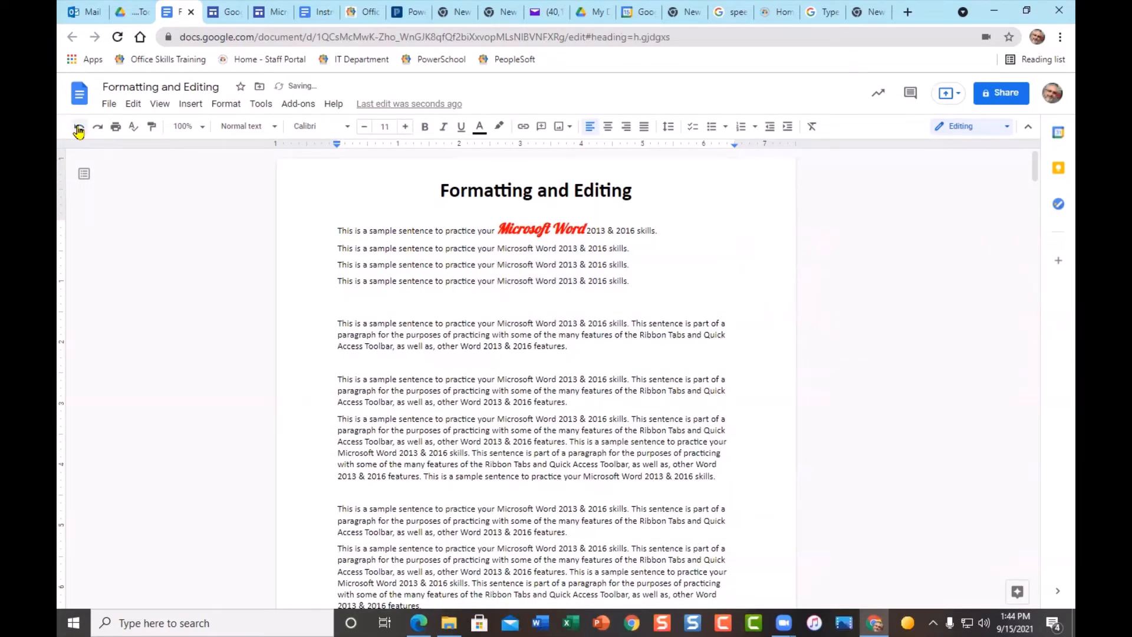
pyautogui.click(78, 130)
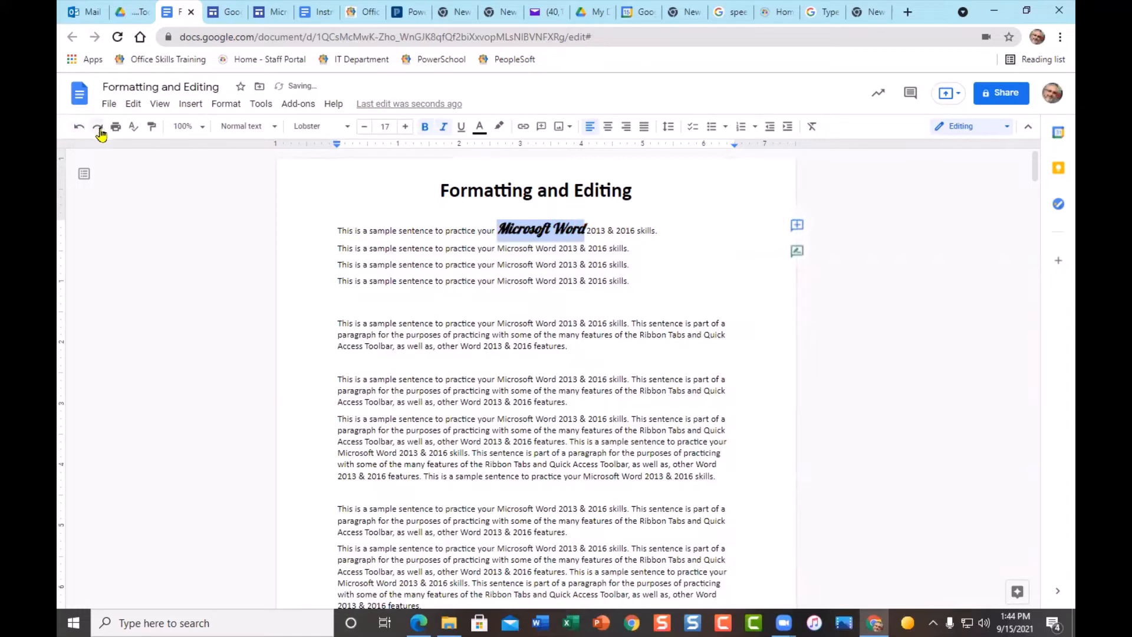
# - Redo six changes, restoring red Lobster styling through the whole second sample line
pyautogui.click(97, 128)
pyautogui.click(97, 128)
pyautogui.click(97, 130)
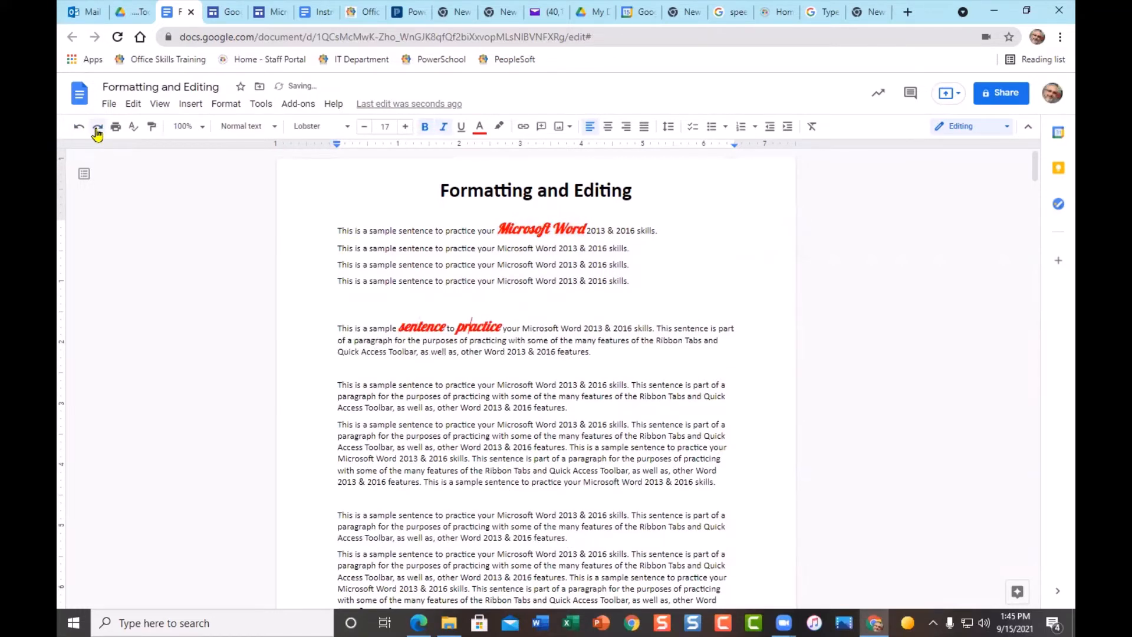
pyautogui.click(96, 130)
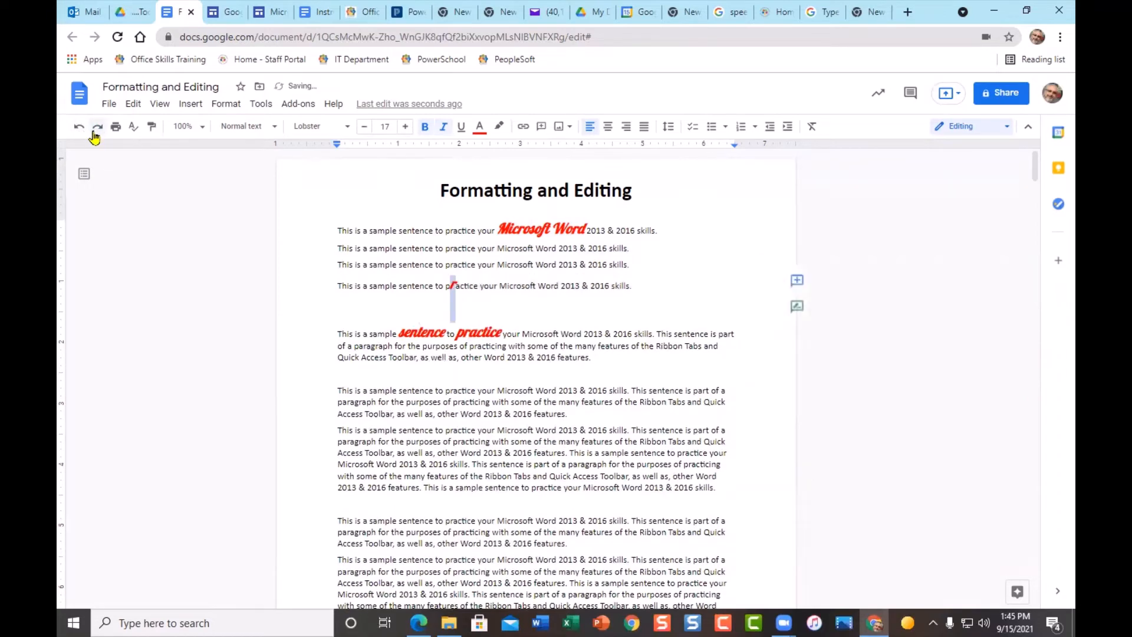
pyautogui.click(97, 130)
pyautogui.click(96, 130)
pyautogui.click(96, 130)
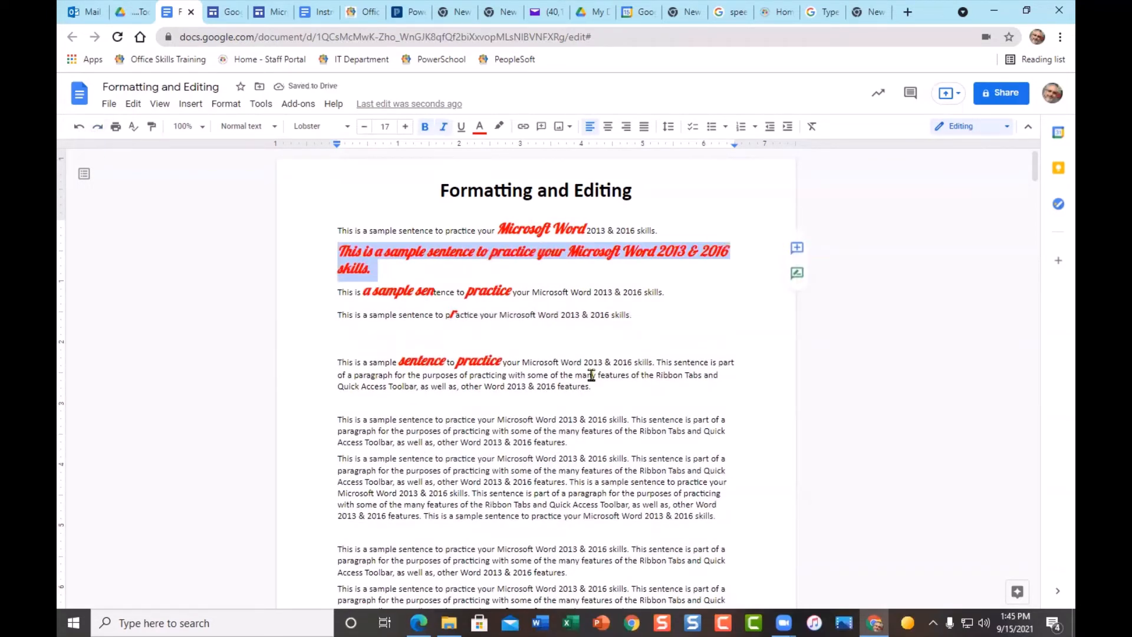
pyautogui.click(613, 378)
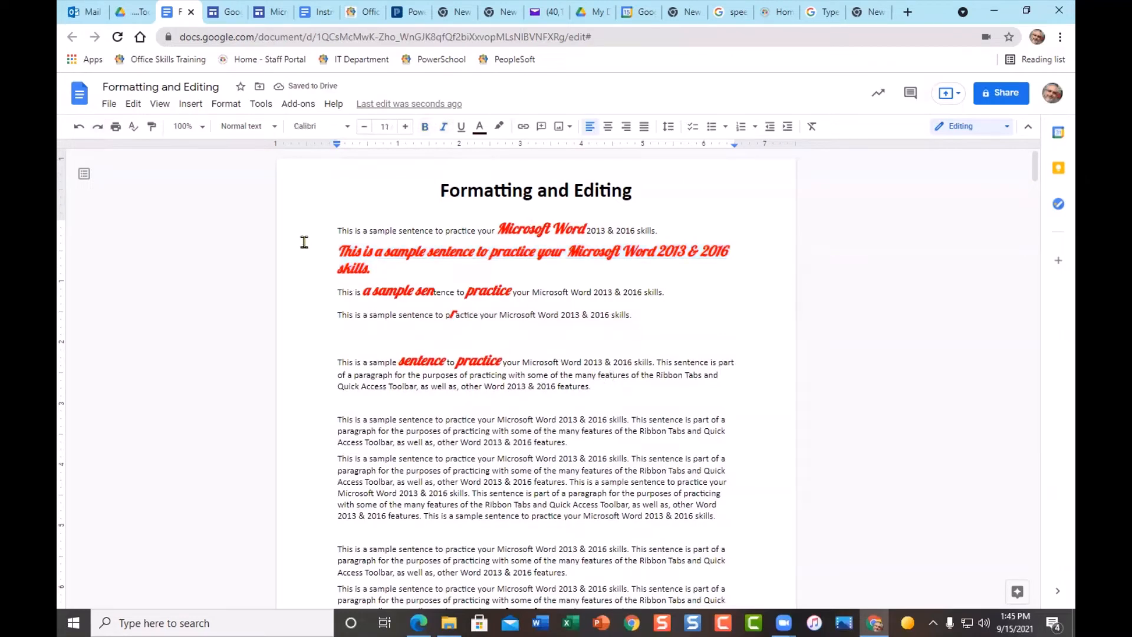
# - Clear the red script formatting from line 2 through the first paragraph
pyautogui.moveTo(305, 249); pyautogui.dragTo(311, 398)
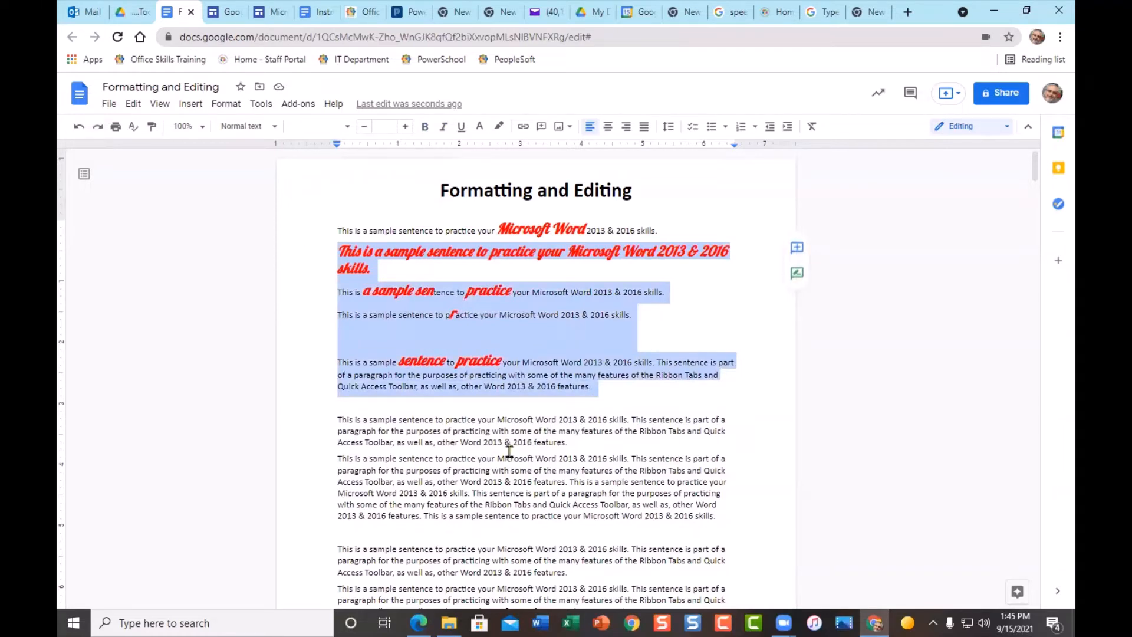
pyautogui.click(812, 127)
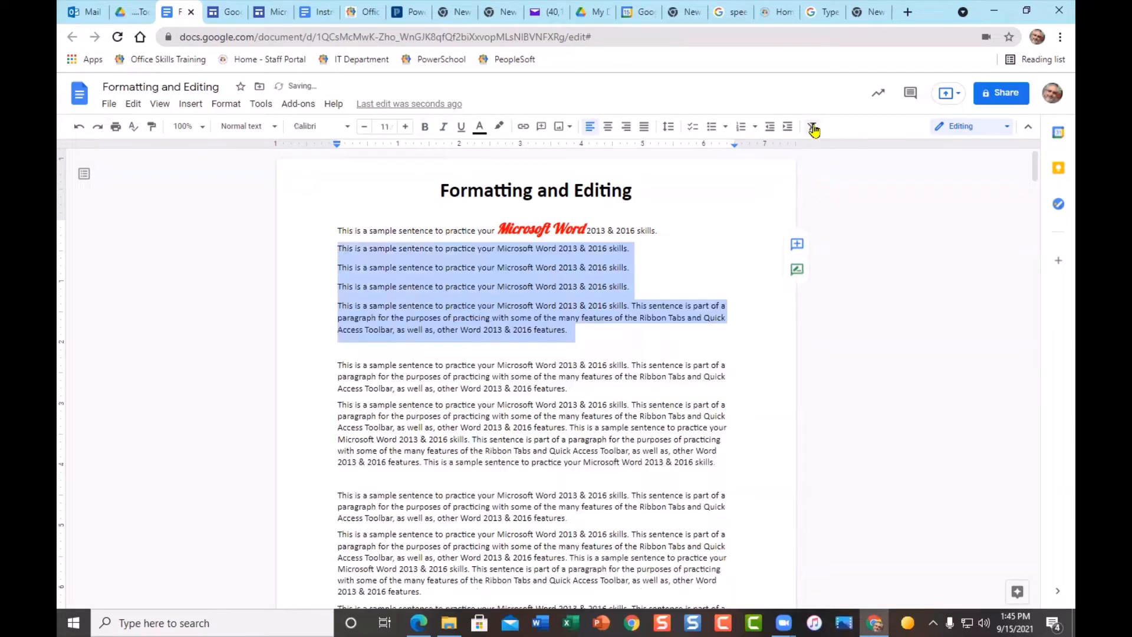
pyautogui.click(646, 404)
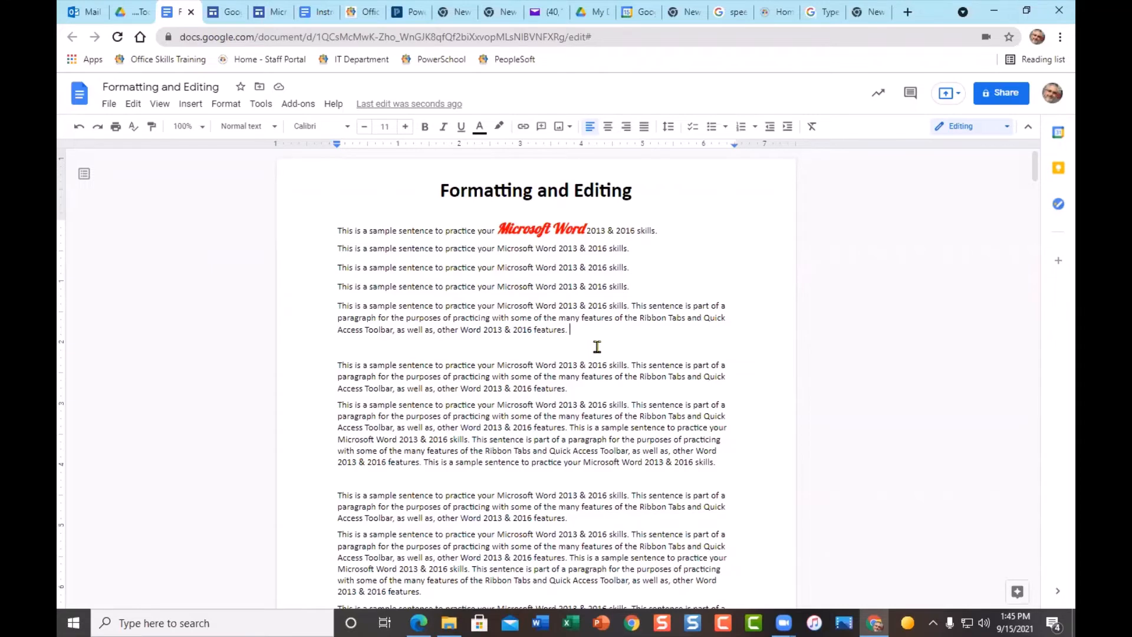
# - Add a new line reading 'SDUSD' and make it bold at 16 pt
pyautogui.press('Return')
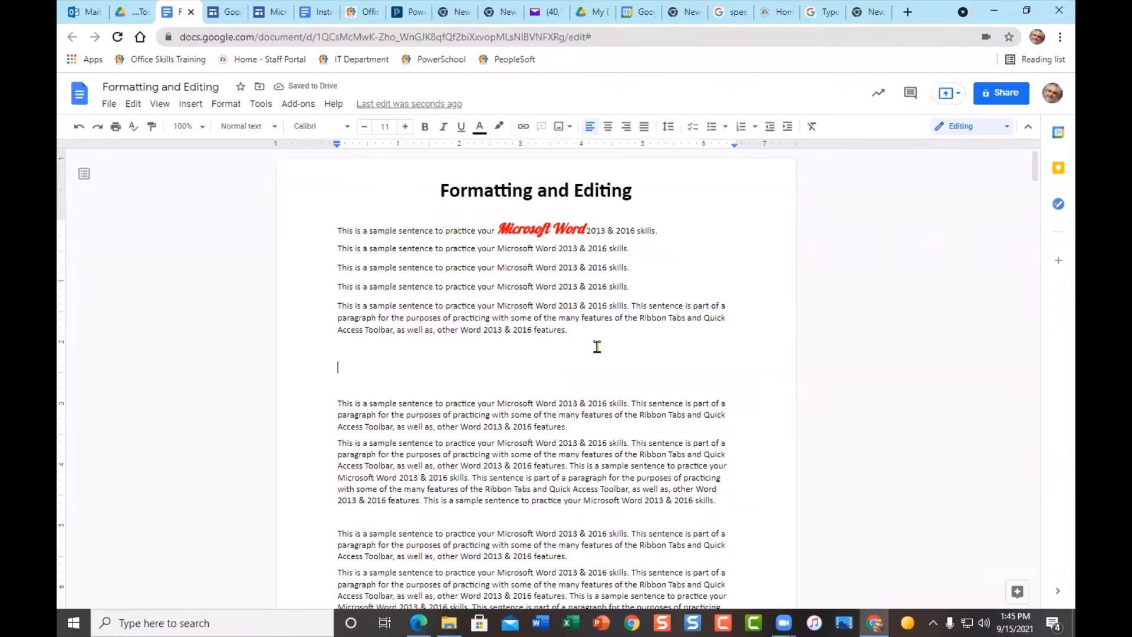
pyautogui.write('s')
pyautogui.doubleClick(352, 369)
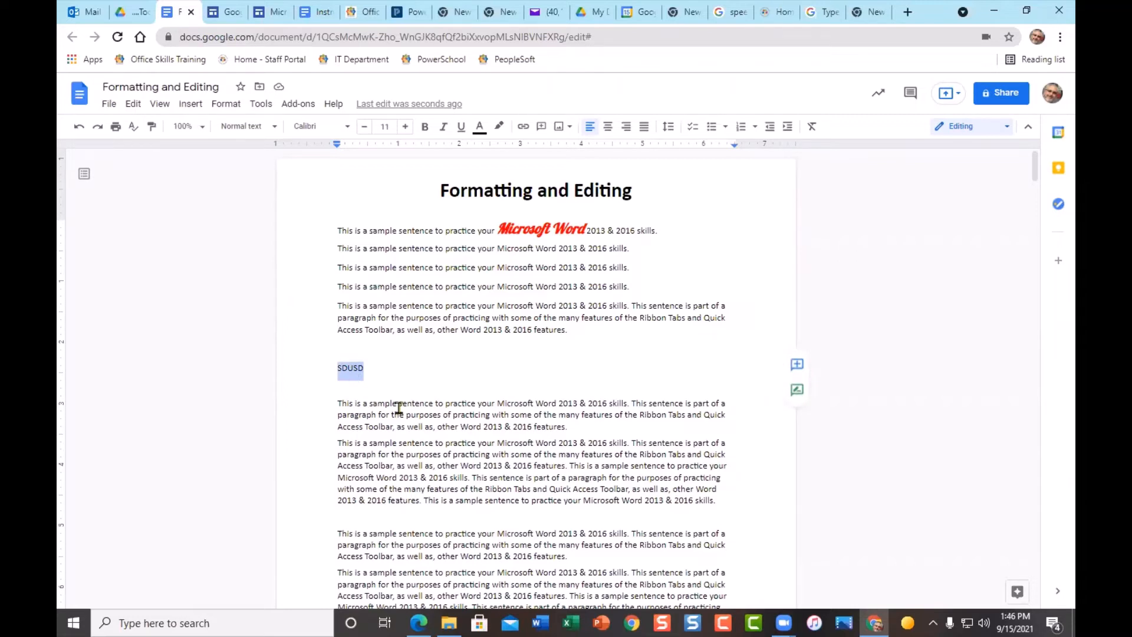
pyautogui.click(424, 126)
pyautogui.click(406, 127)
pyautogui.click(406, 127)
pyautogui.click(406, 126)
pyautogui.click(406, 127)
pyautogui.click(406, 127)
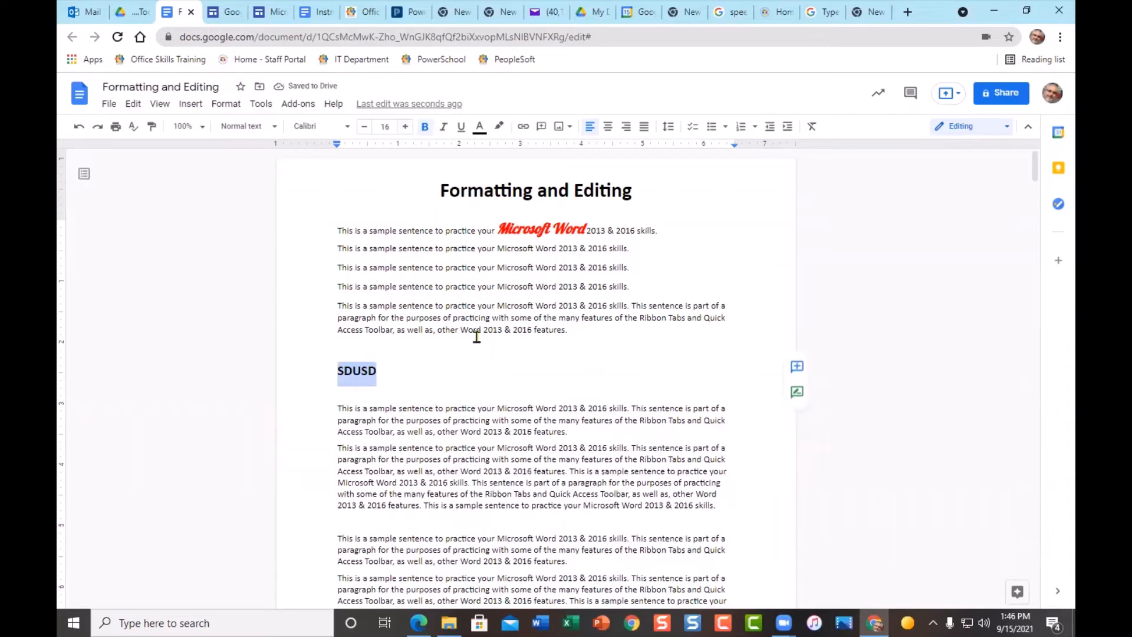
# - Link SDUSD to the San Diego Unified School District home page and verify it opens
pyautogui.click(525, 127)
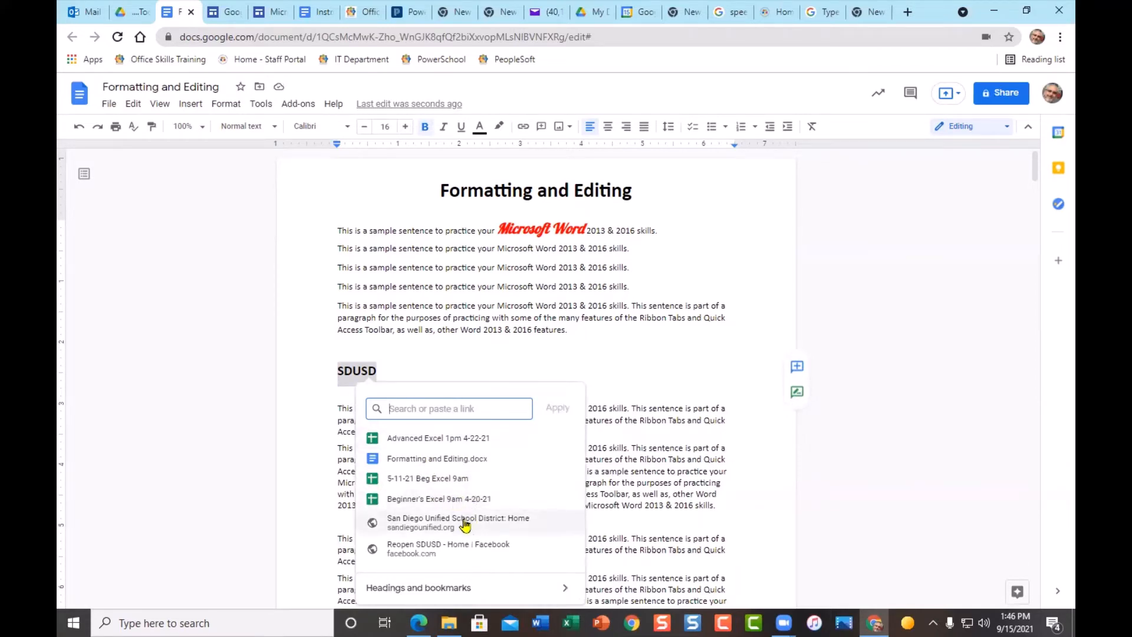
pyautogui.click(438, 523)
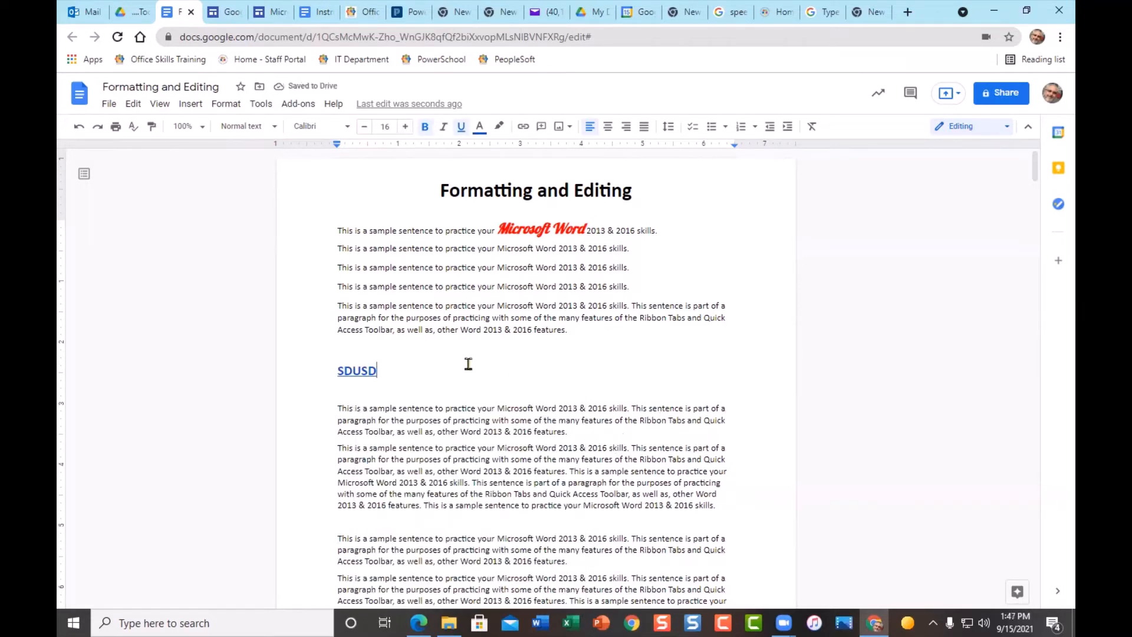
pyautogui.click(359, 371)
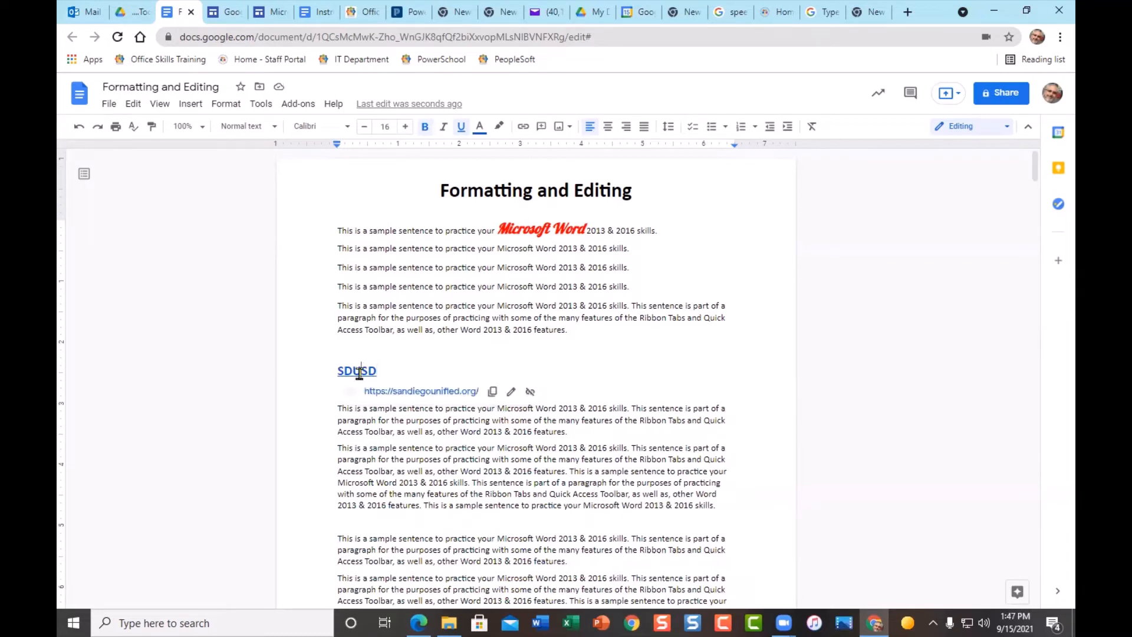
pyautogui.click(415, 393)
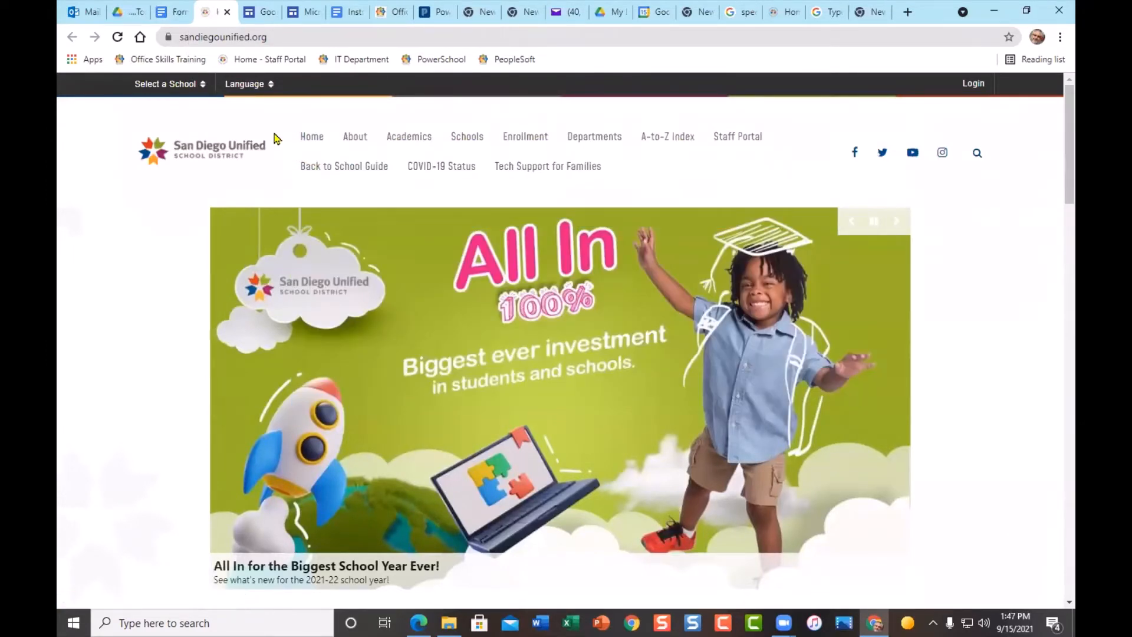
pyautogui.click(227, 12)
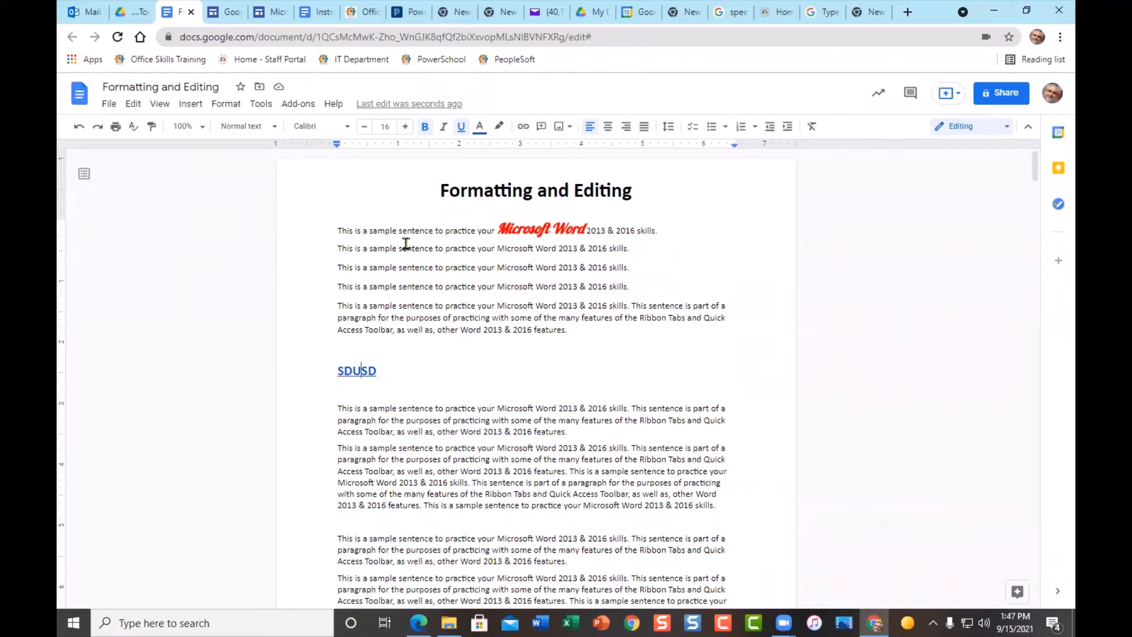
pyautogui.doubleClick(417, 230)
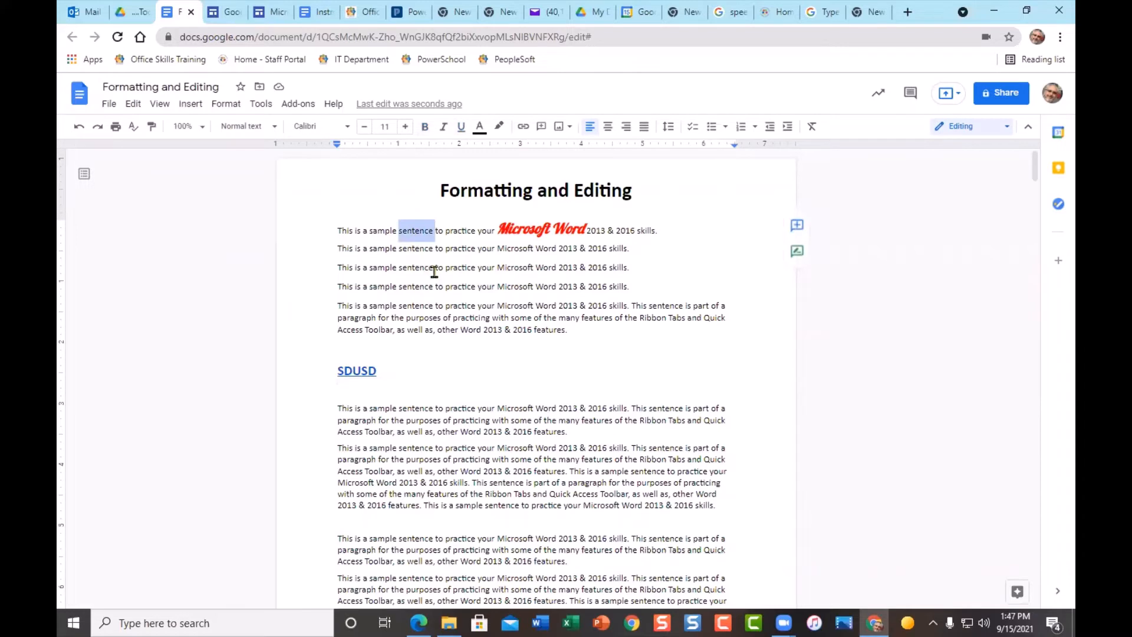
pyautogui.tripleClick(466, 267)
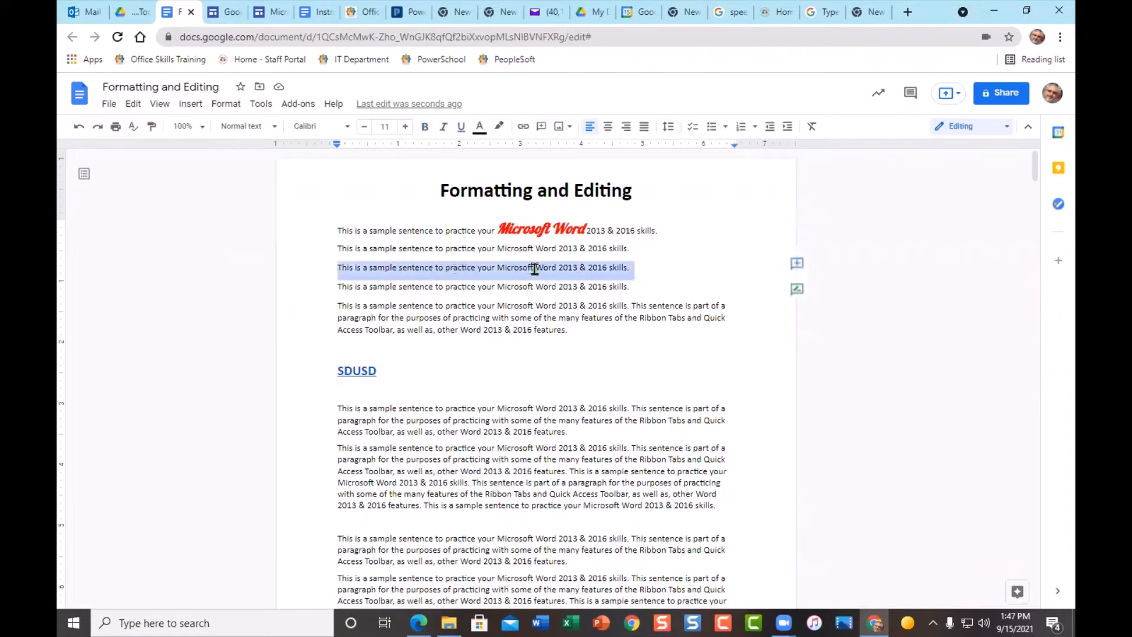
pyautogui.tripleClick(489, 471)
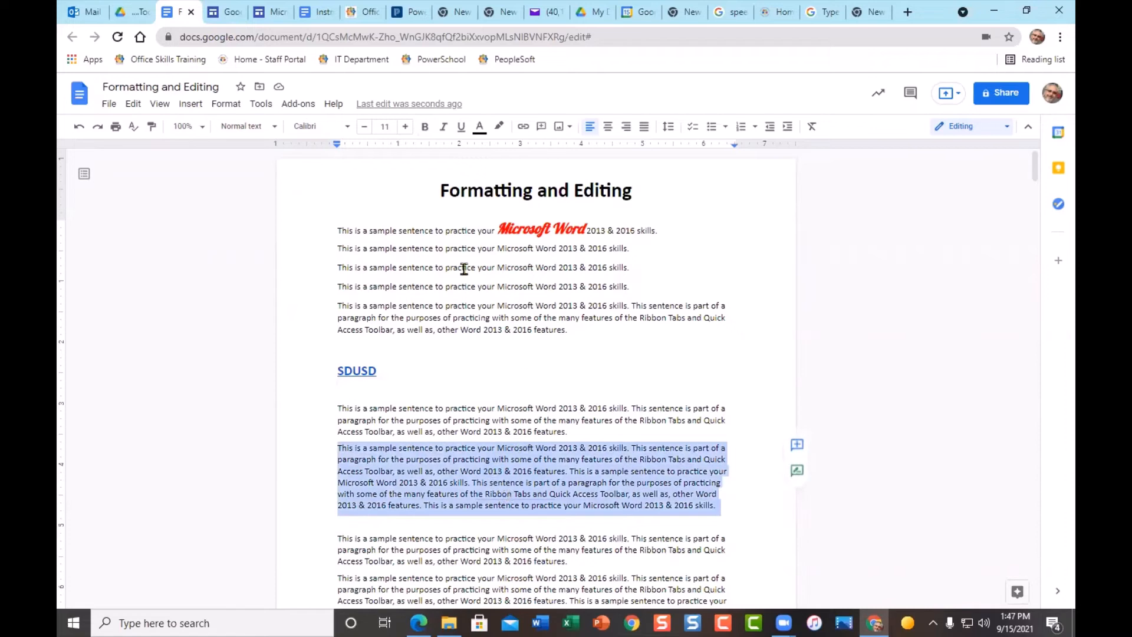
pyautogui.rightClick(420, 250)
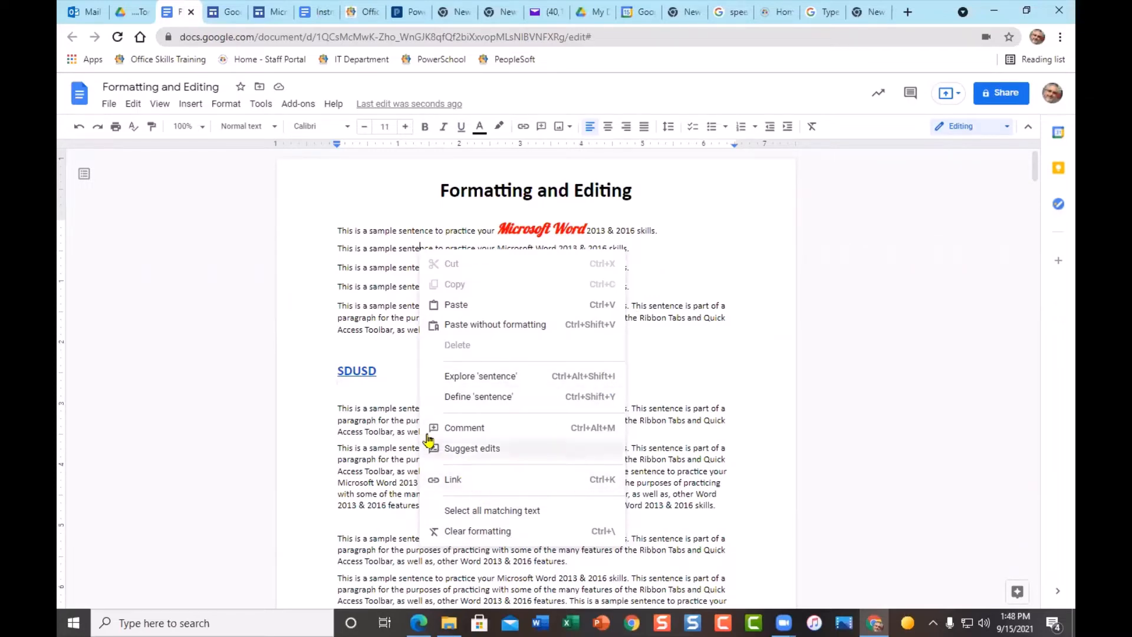
pyautogui.click(360, 370)
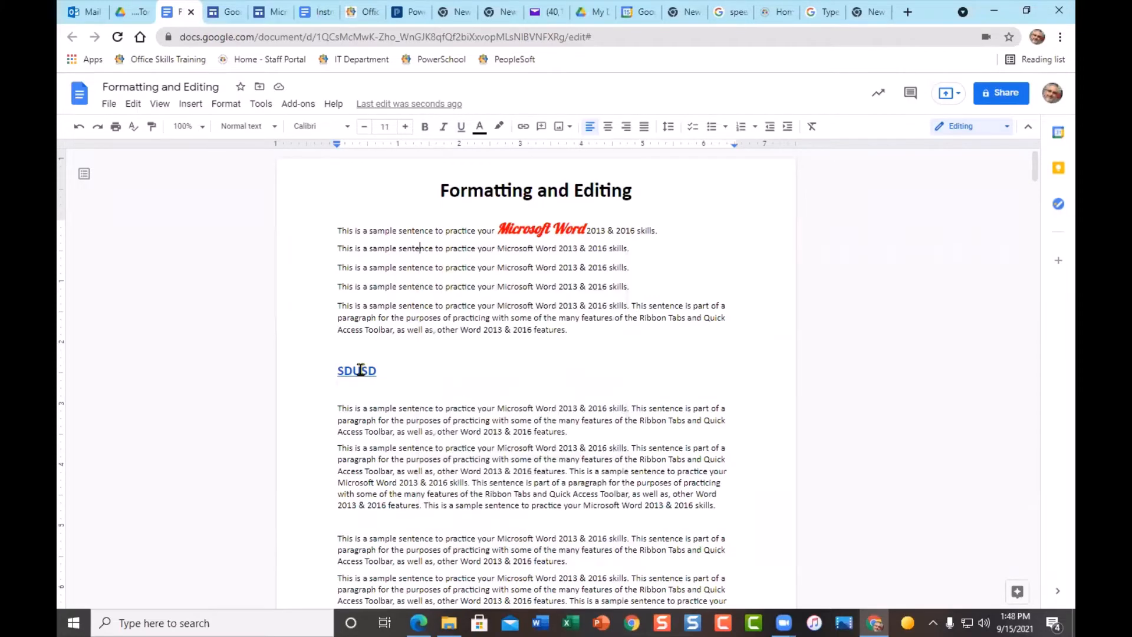
pyautogui.rightClick(361, 371)
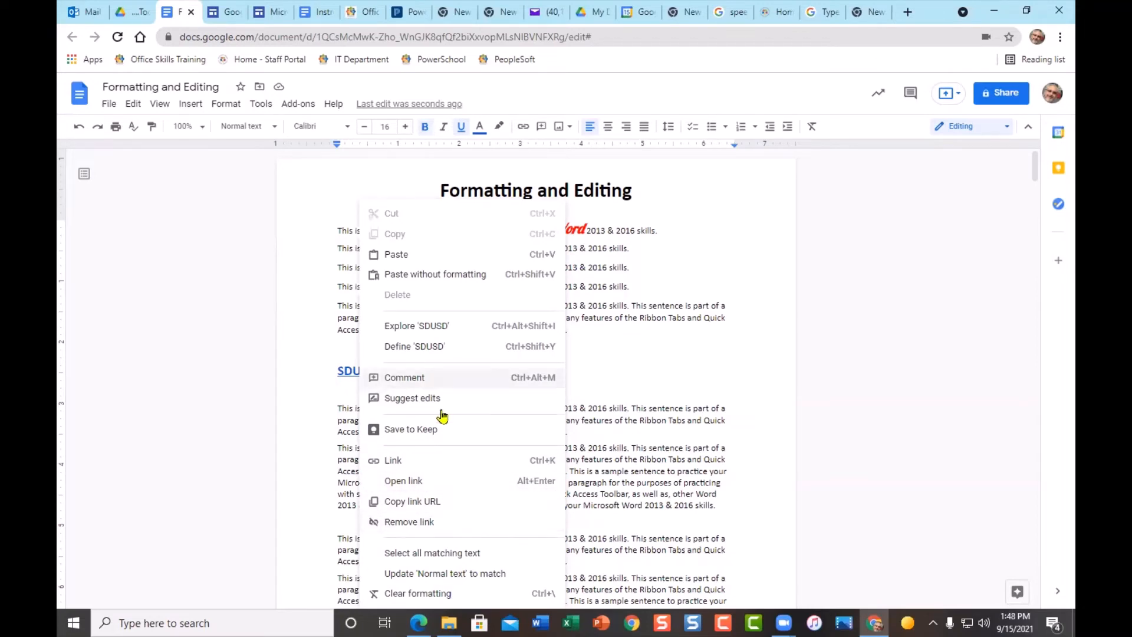
pyautogui.click(652, 306)
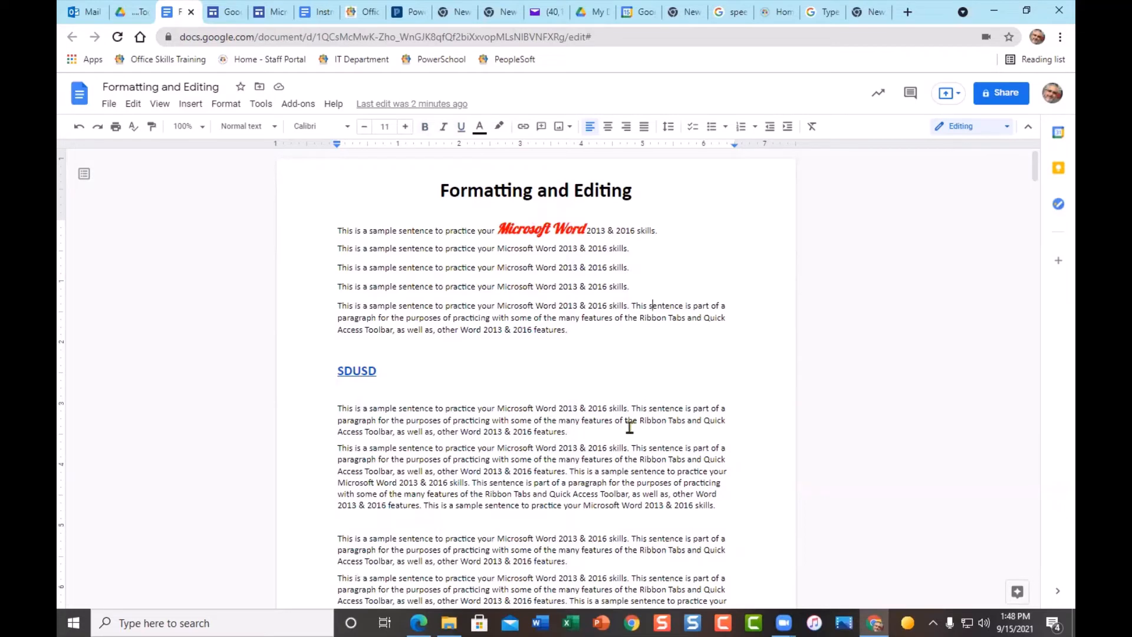
# - Try center and right alignment on the fifth paragraph, leaving it justified
pyautogui.click(486, 319)
pyautogui.click(608, 131)
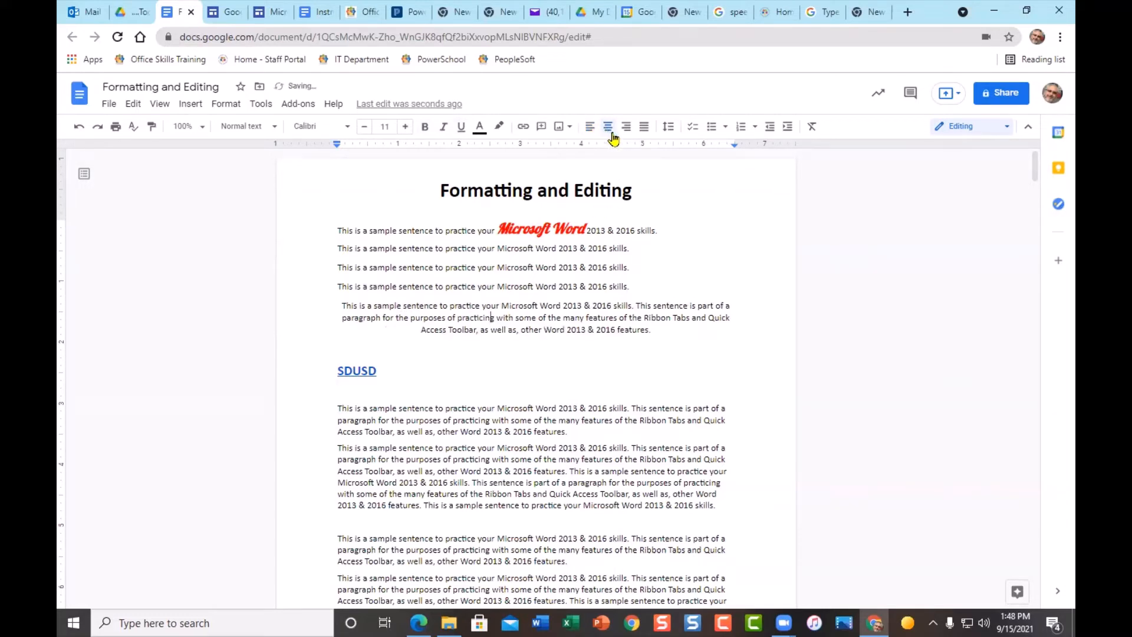
pyautogui.click(627, 131)
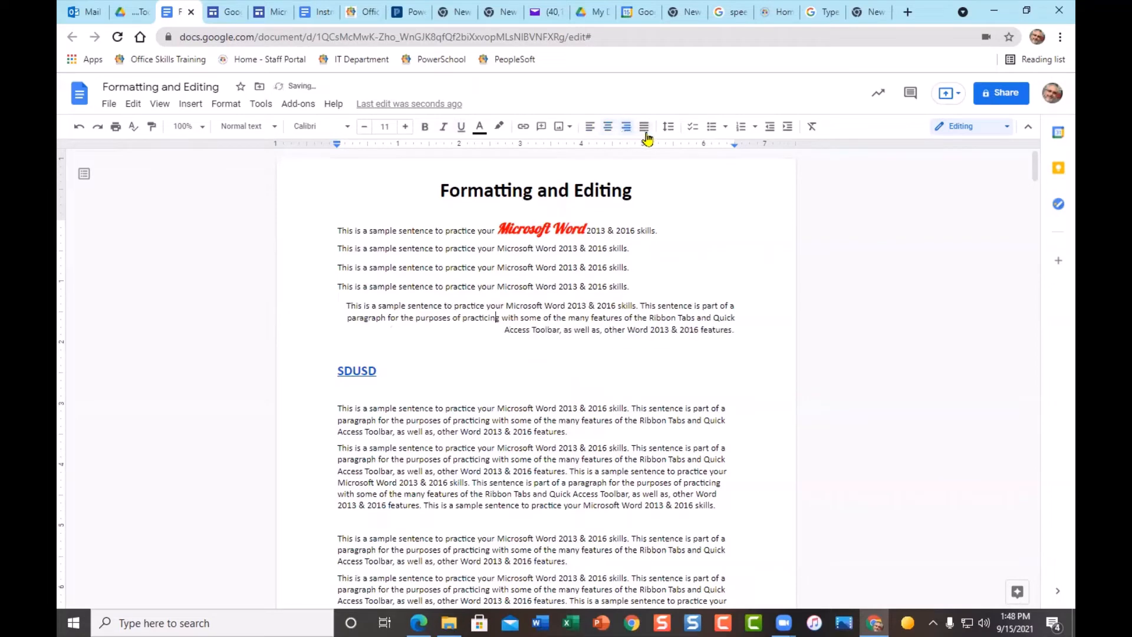
pyautogui.click(644, 131)
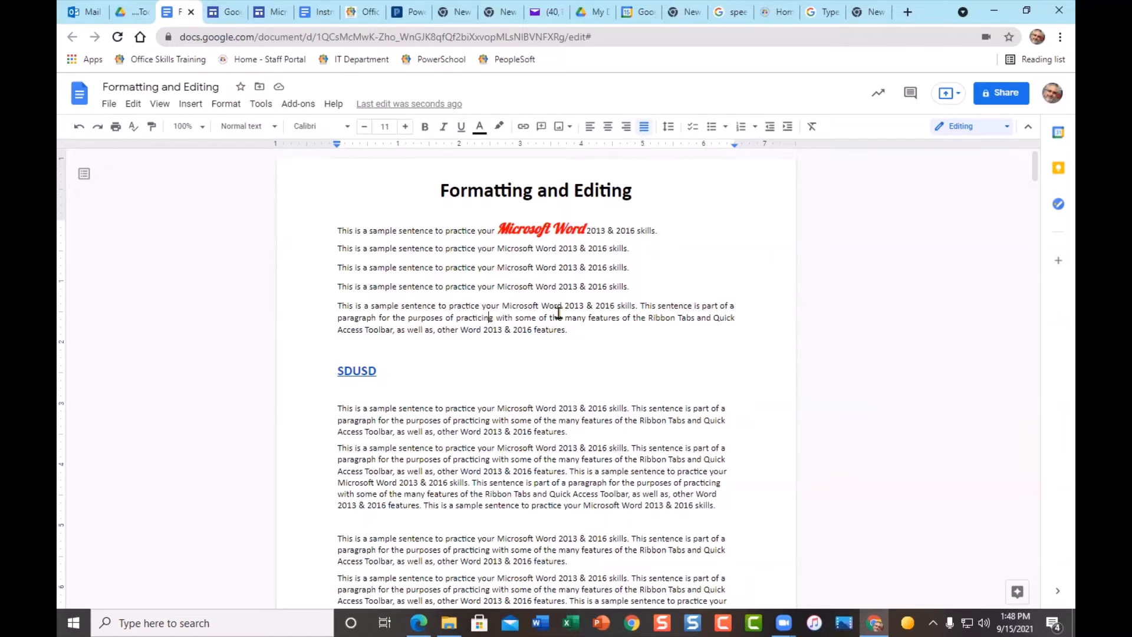
# - Try justifying the next paragraph, then return it to left alignment
pyautogui.click(509, 474)
pyautogui.click(645, 128)
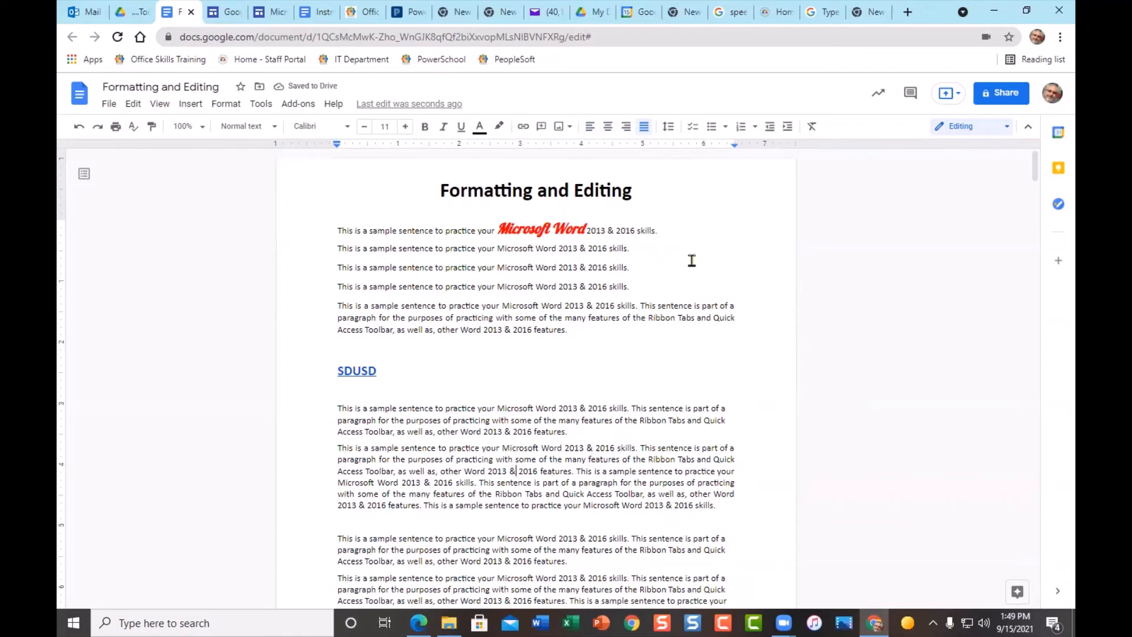
pyautogui.click(588, 131)
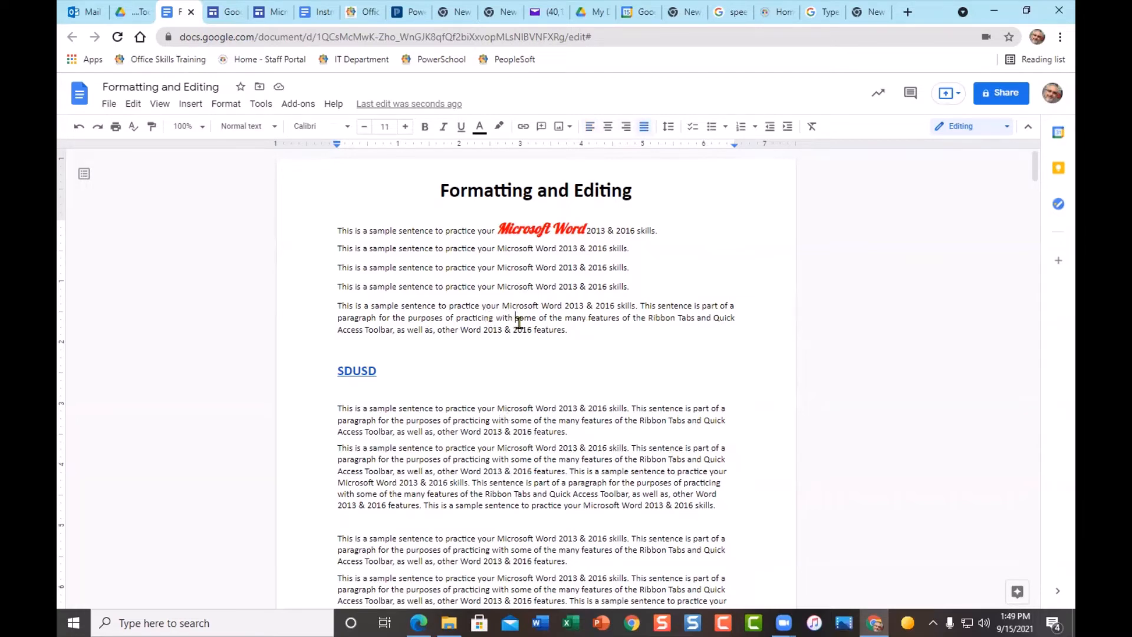
# - Set the paragraph's line spacing to 1.5, after briefly trying double spacing
pyautogui.click(670, 127)
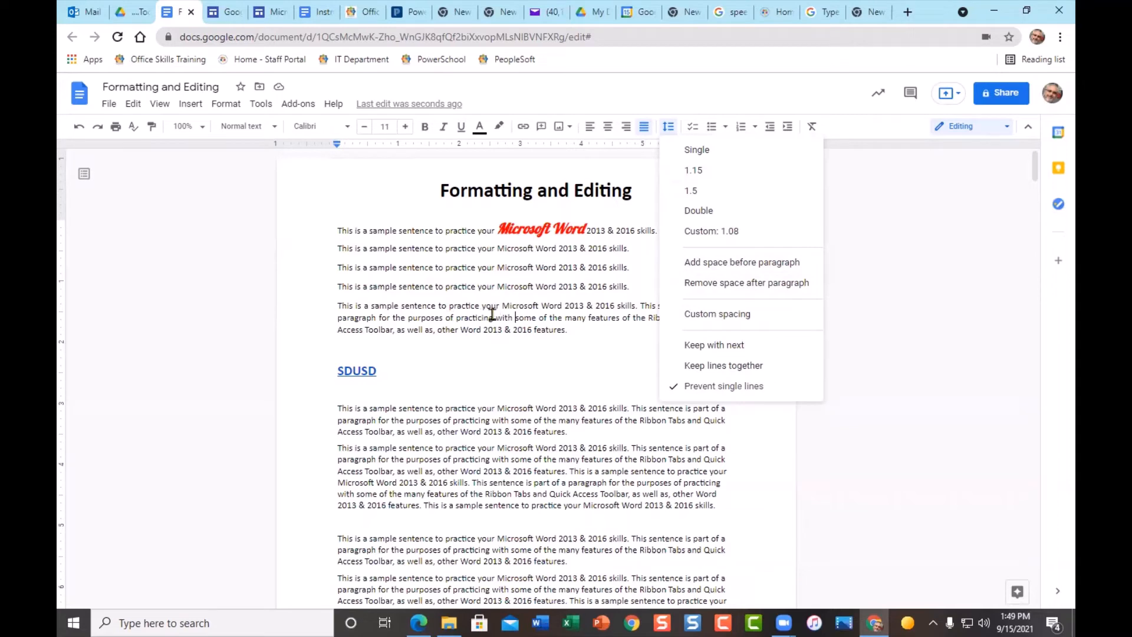
pyautogui.click(712, 192)
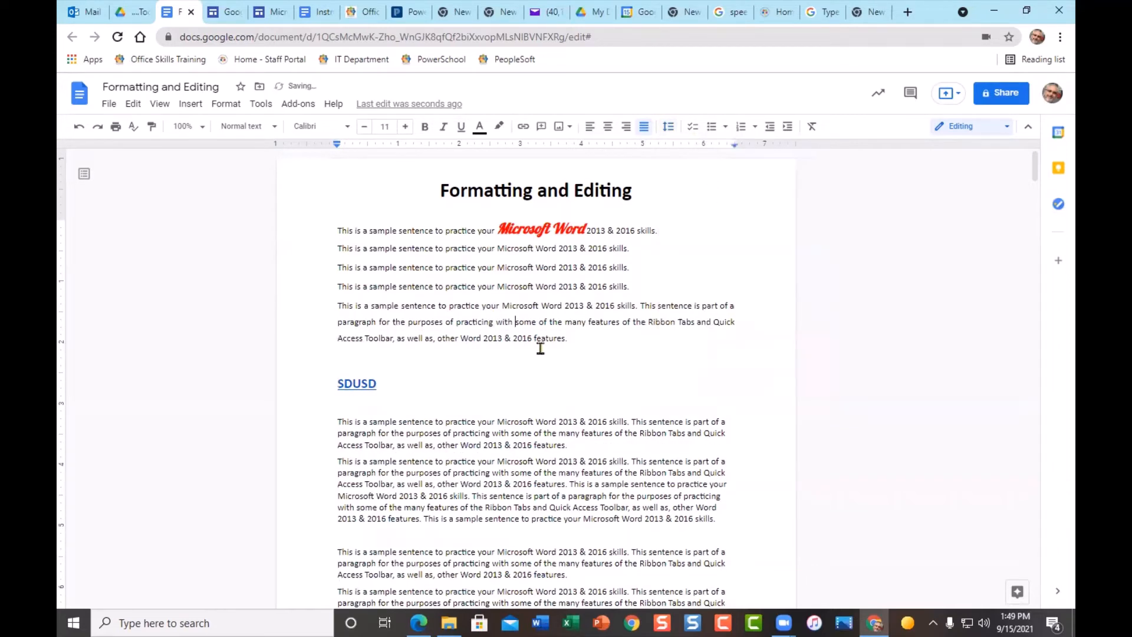
pyautogui.click(669, 127)
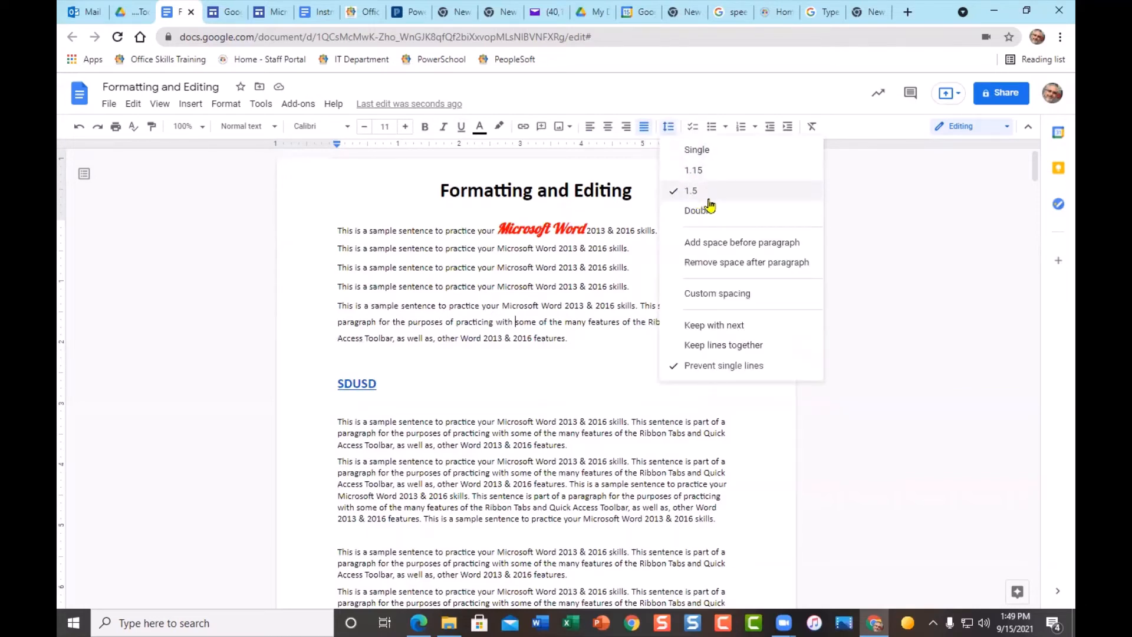
pyautogui.click(706, 217)
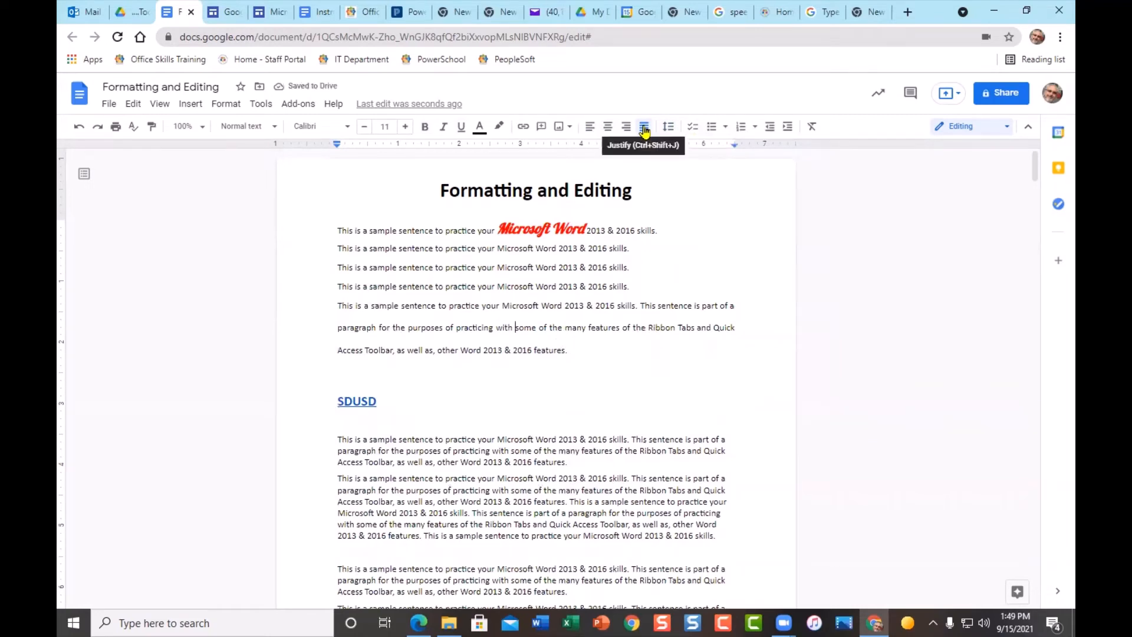
pyautogui.click(666, 133)
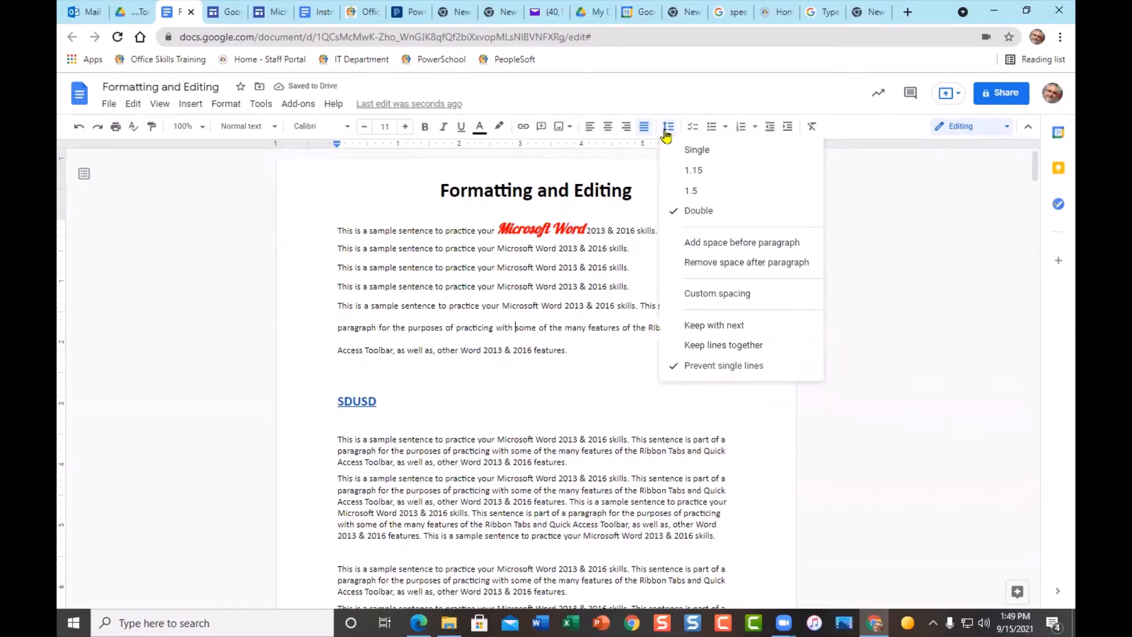
pyautogui.click(691, 188)
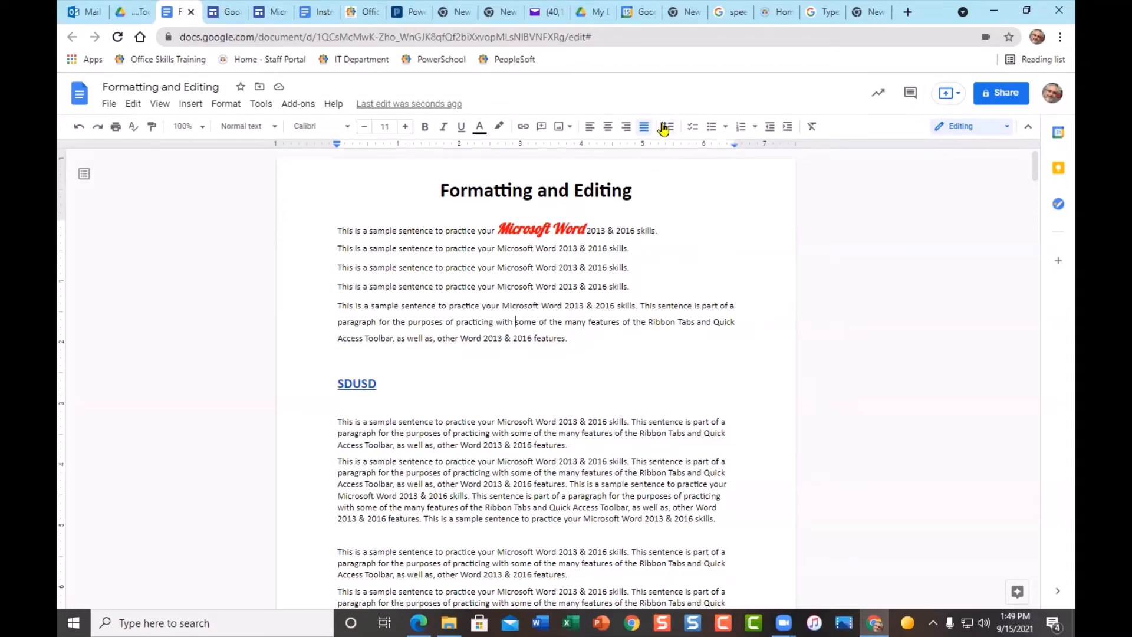
pyautogui.scroll(-2, 649, 413)
# - Add space before the paragraph ending '2013 & 2016 features.', keeping the space after it
pyautogui.scroll(-1, 653, 428)
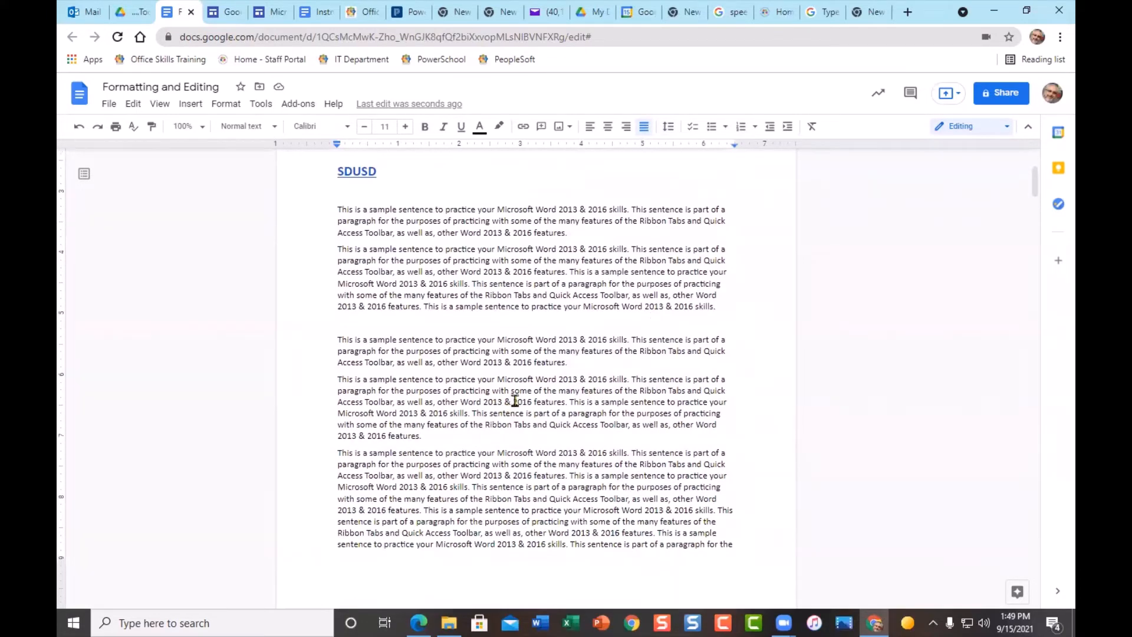
pyautogui.click(537, 406)
pyautogui.click(669, 132)
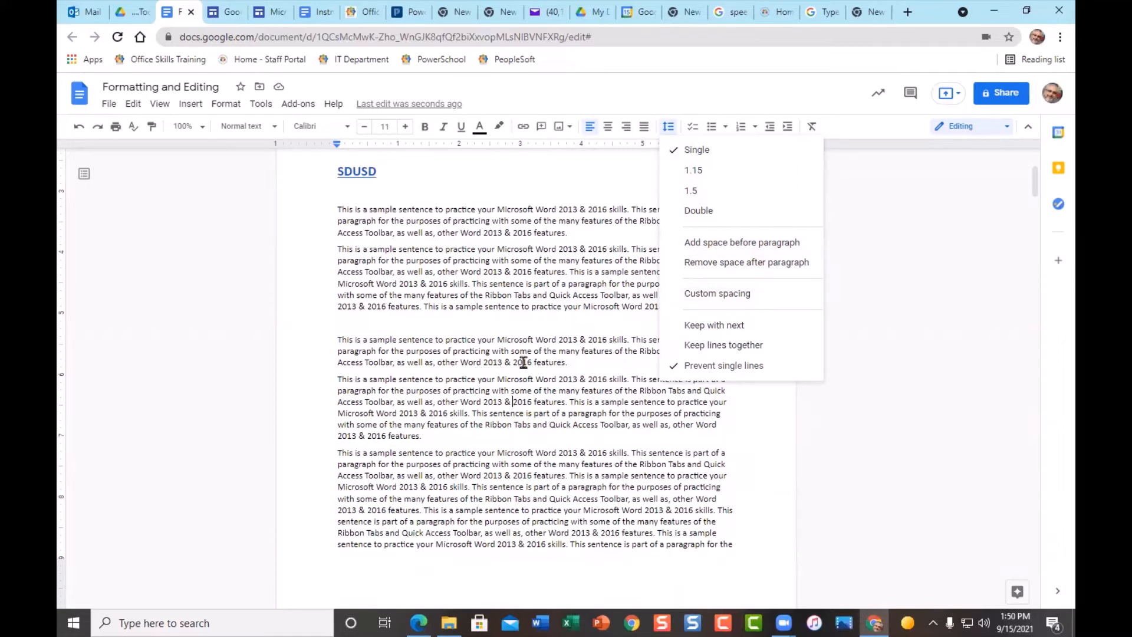
pyautogui.click(708, 243)
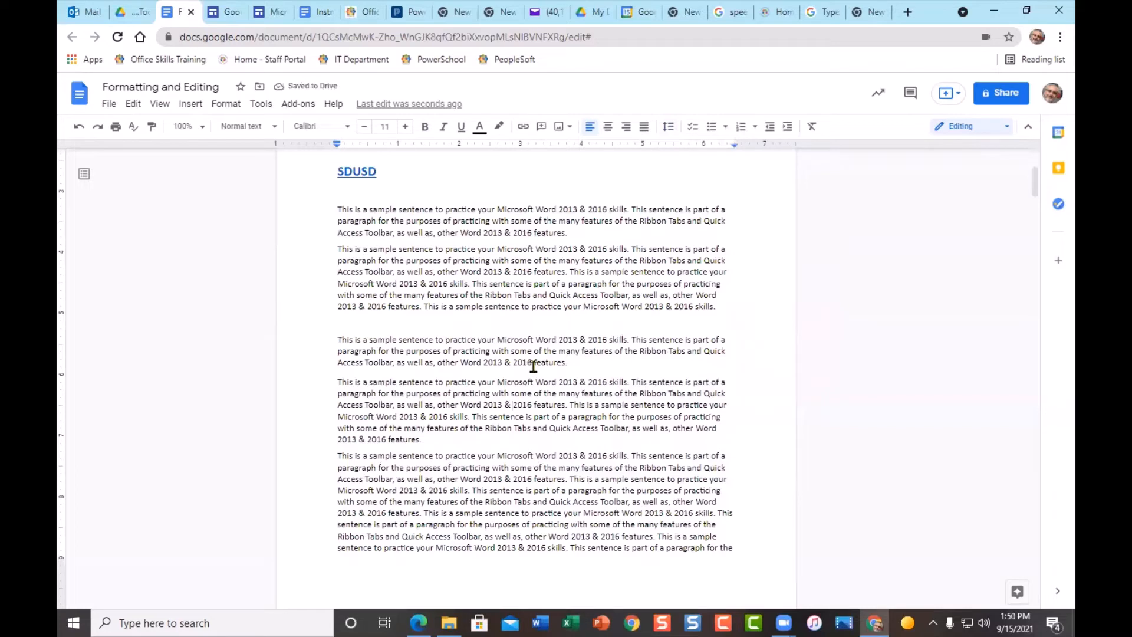
pyautogui.click(674, 135)
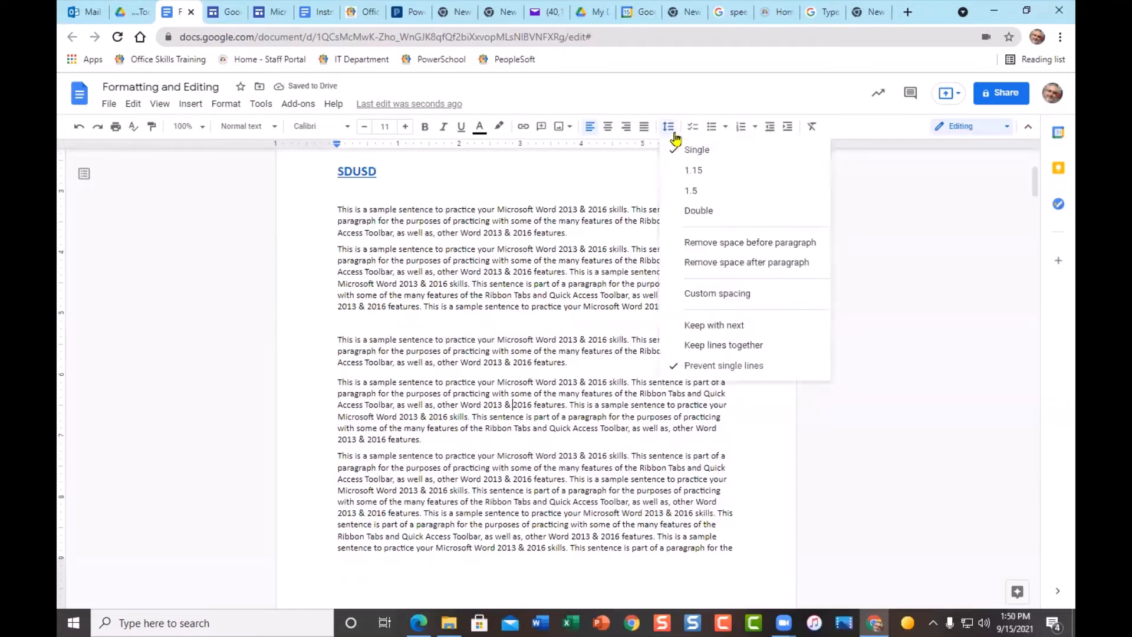
pyautogui.click(705, 266)
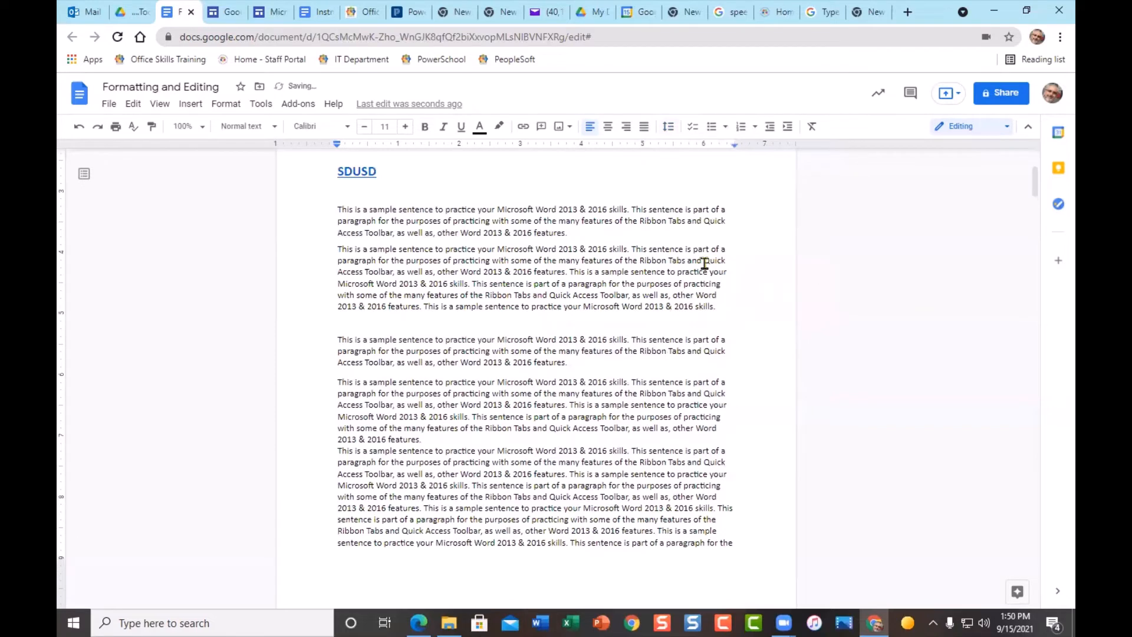
pyautogui.click(667, 128)
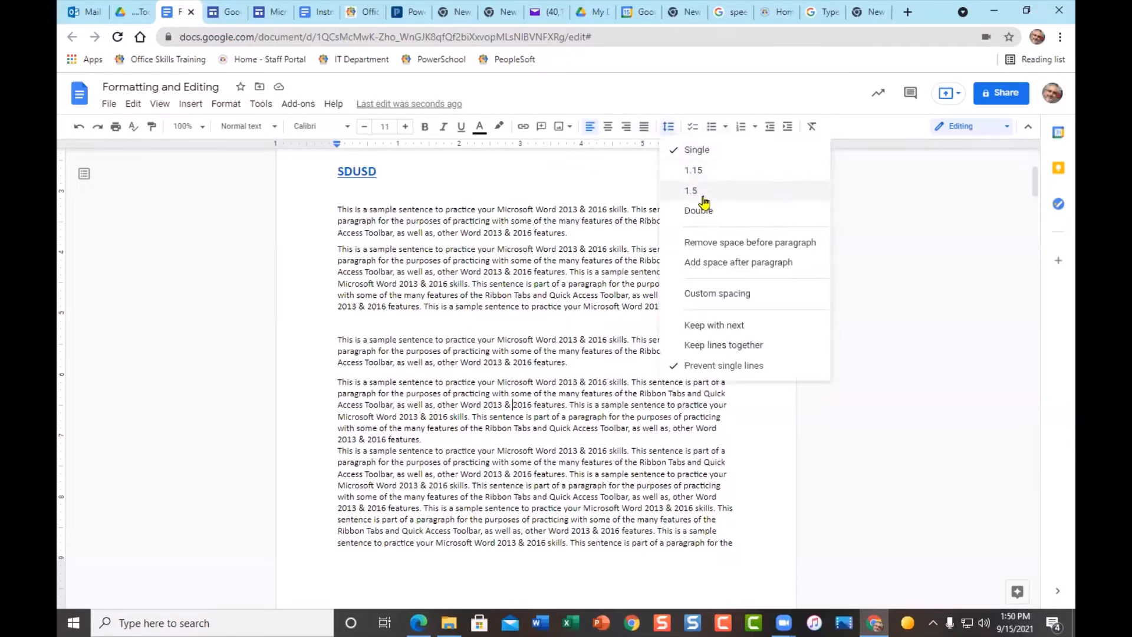
pyautogui.click(690, 265)
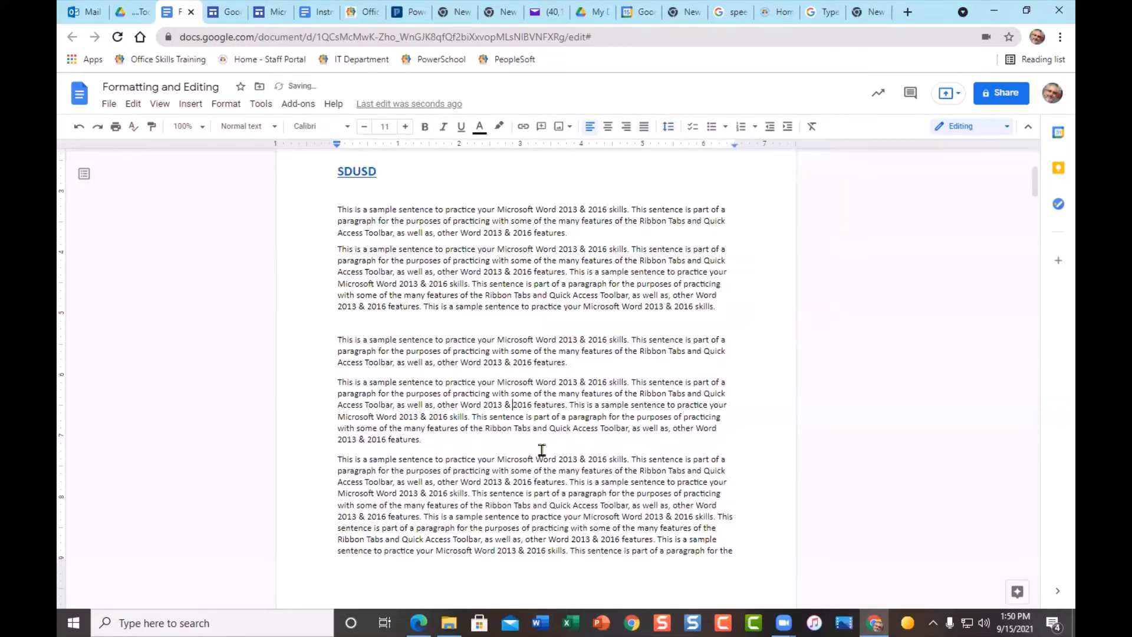
pyautogui.click(668, 127)
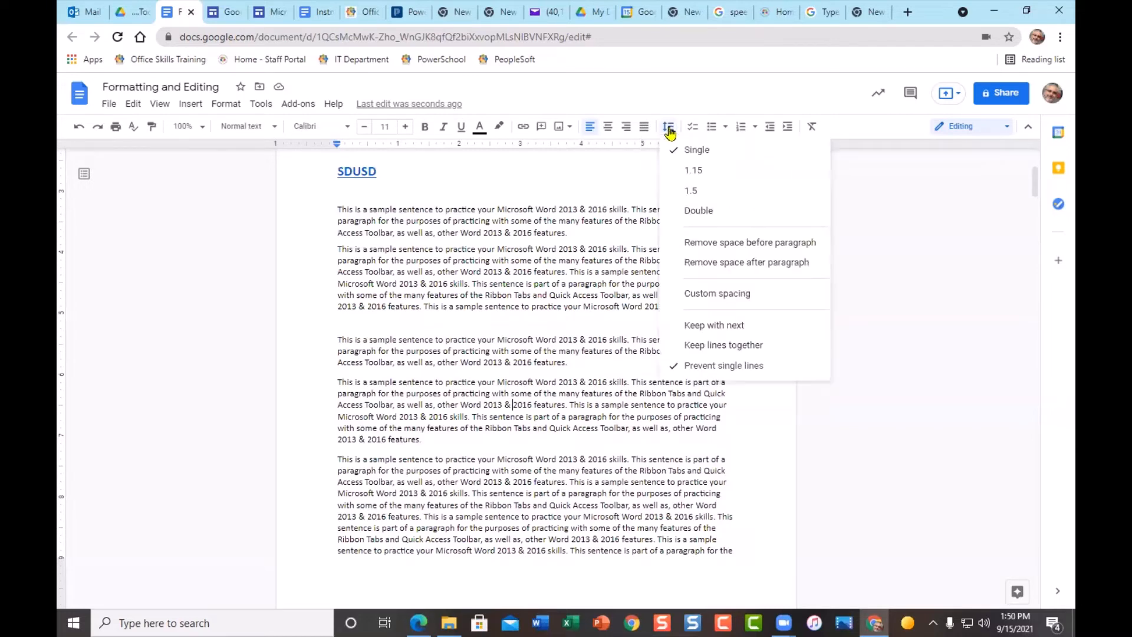
# - Apply custom paragraph spacing of 30 pt before and 20 pt after
pyautogui.click(745, 301)
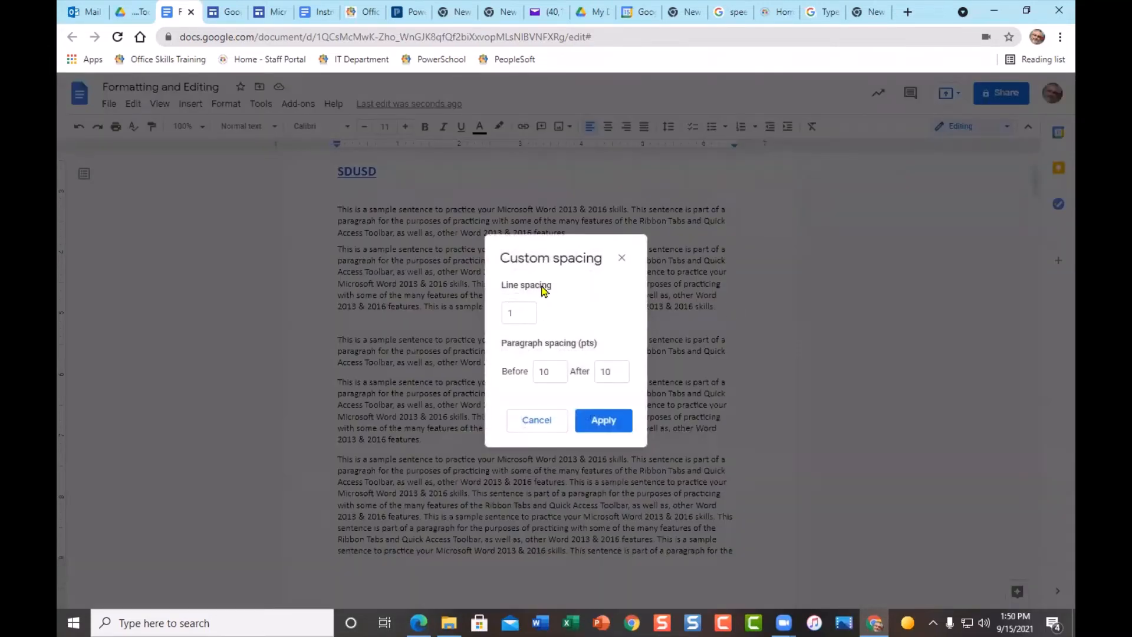
pyautogui.doubleClick(541, 372)
pyautogui.write('30')
pyautogui.doubleClick(604, 373)
pyautogui.write('20')
pyautogui.click(607, 421)
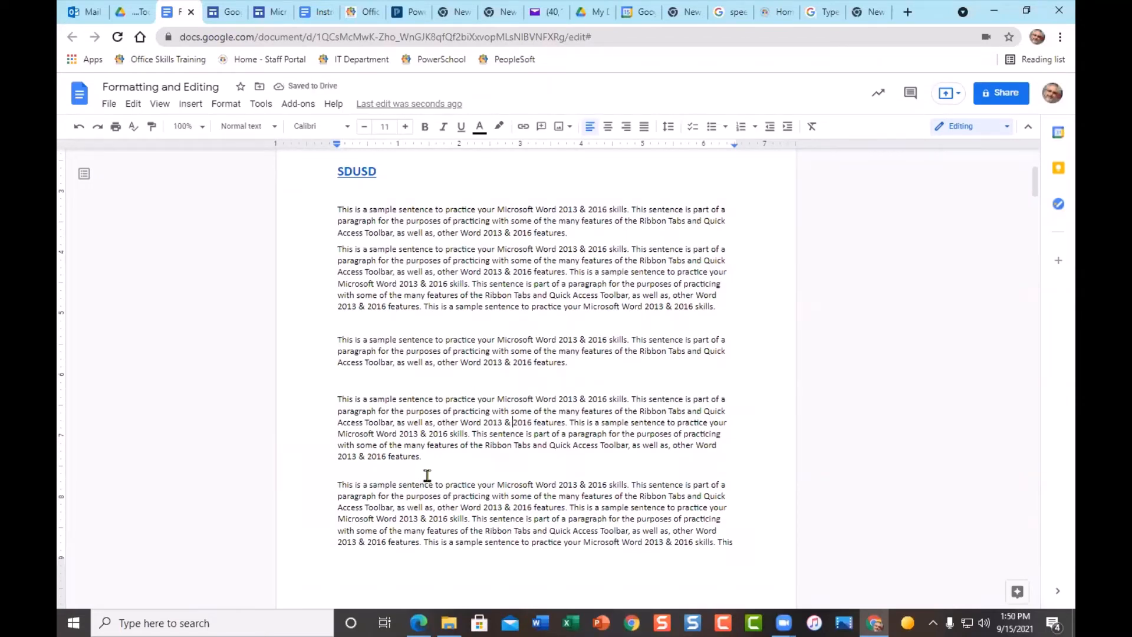
# - Remove the space after the paragraph and close the spacing options
pyautogui.click(669, 127)
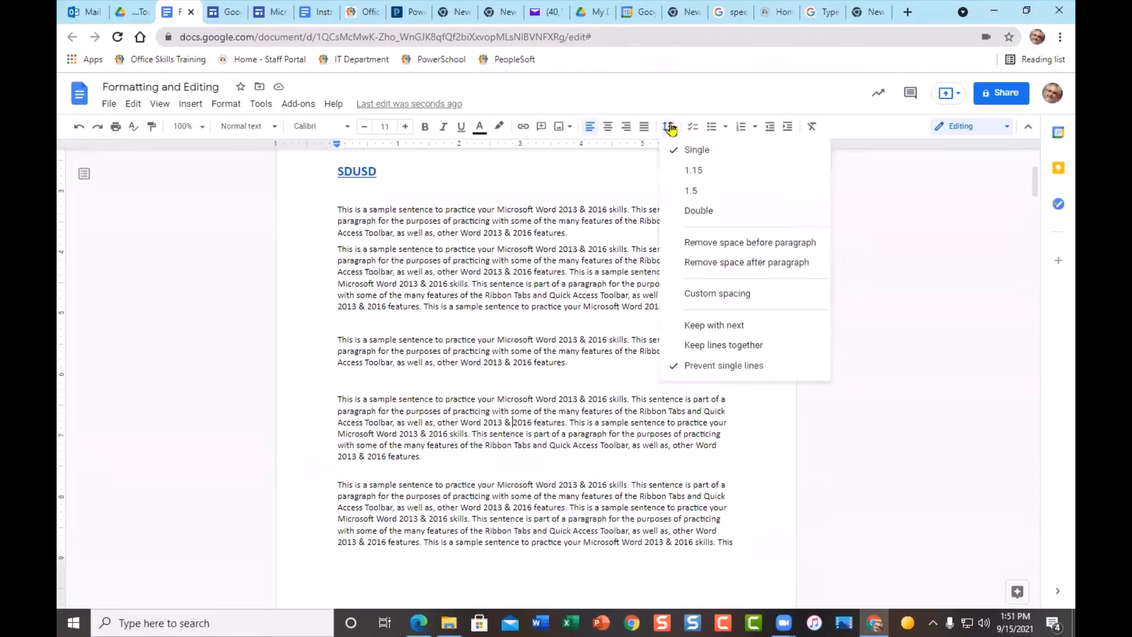
pyautogui.click(704, 262)
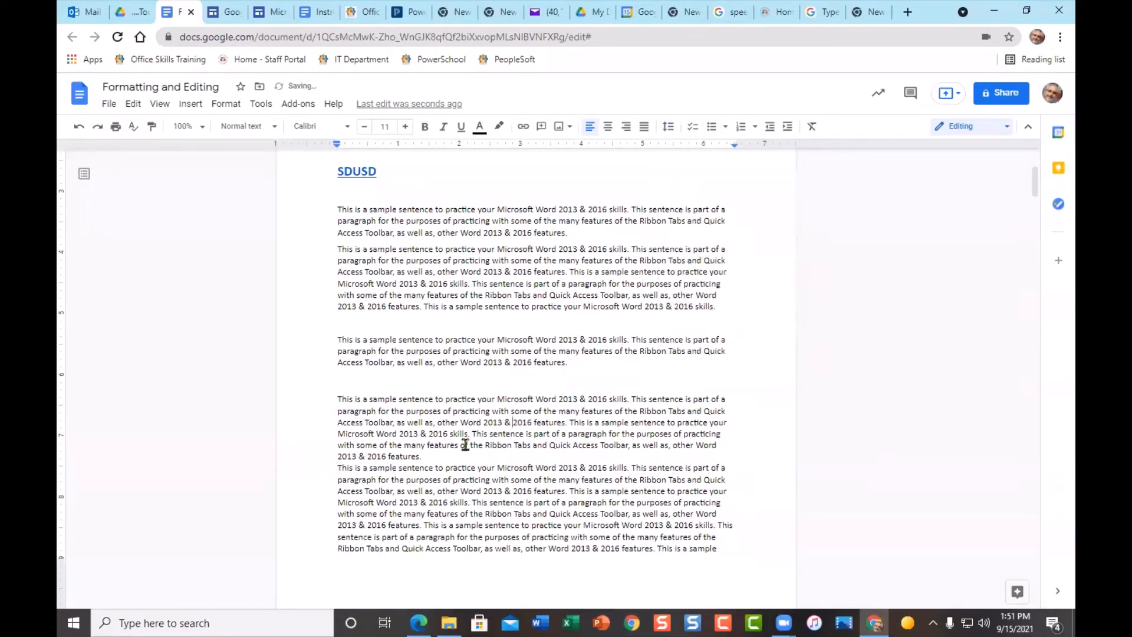
pyautogui.press('Return')
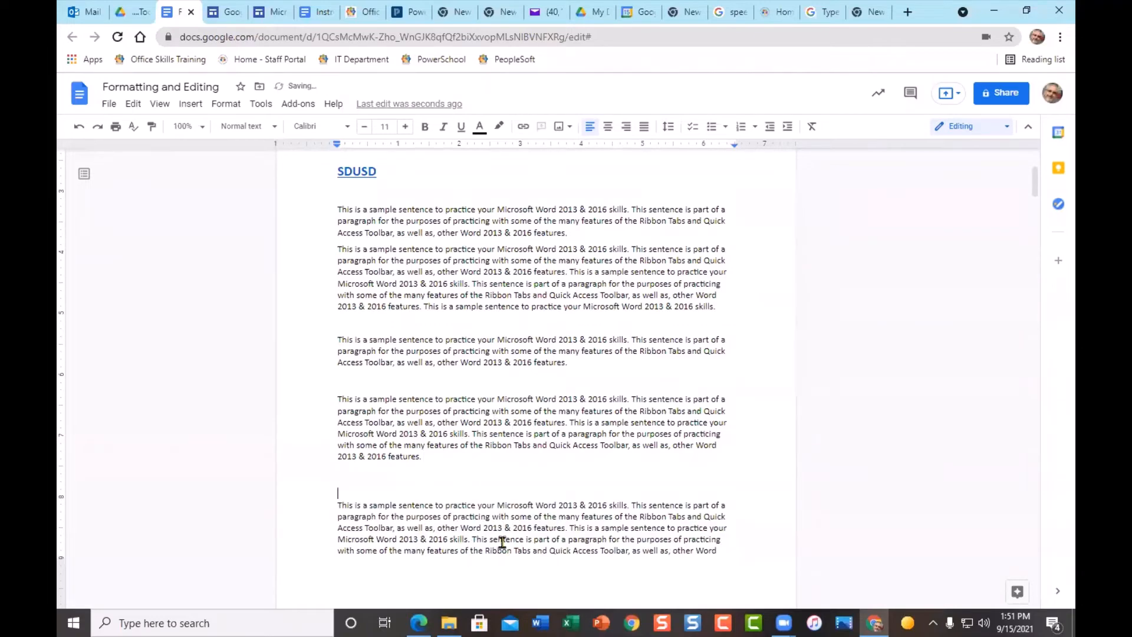
pyautogui.press('BackSpace')
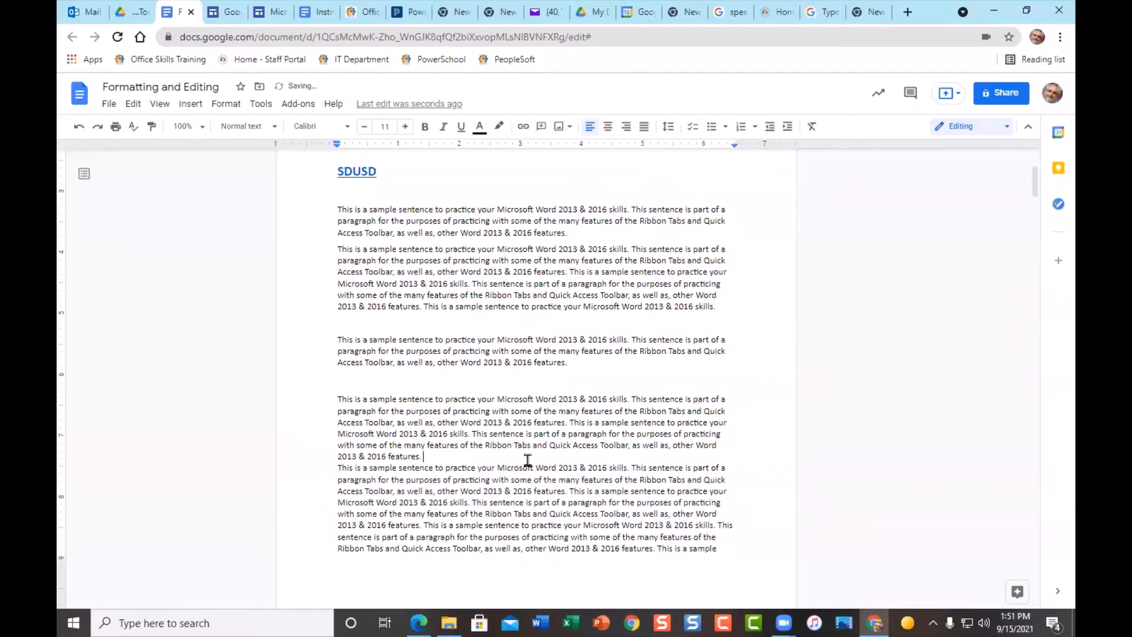
pyautogui.click(667, 132)
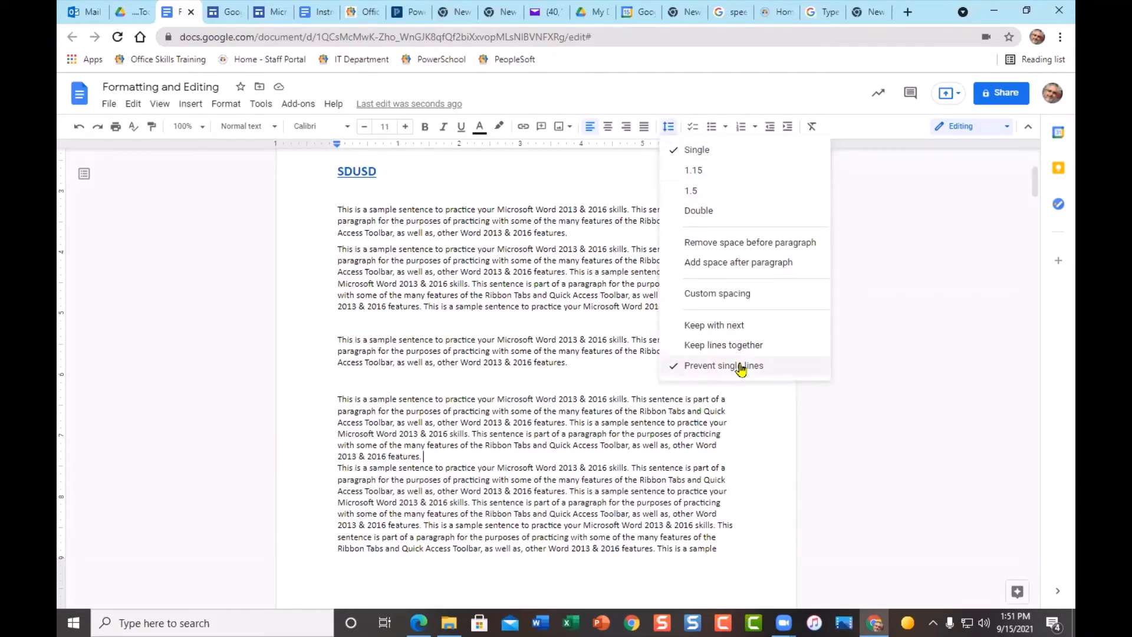
pyautogui.click(635, 272)
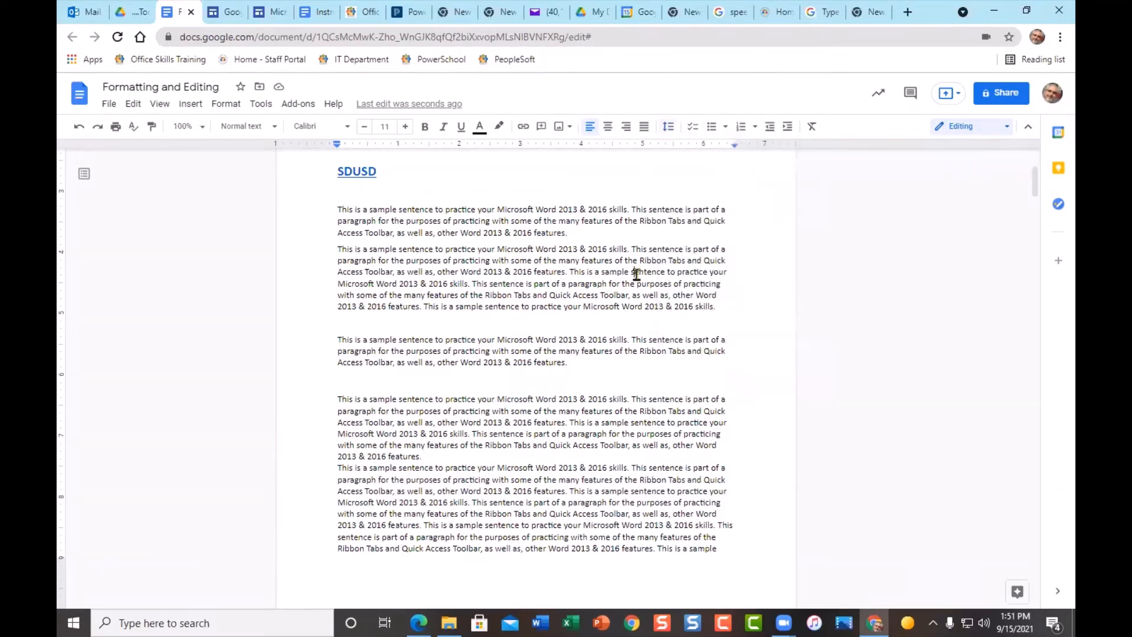
# - Type red, black, brown and yellow on separate lines below the short sentences on page 2
pyautogui.scroll(-4, 724, 382)
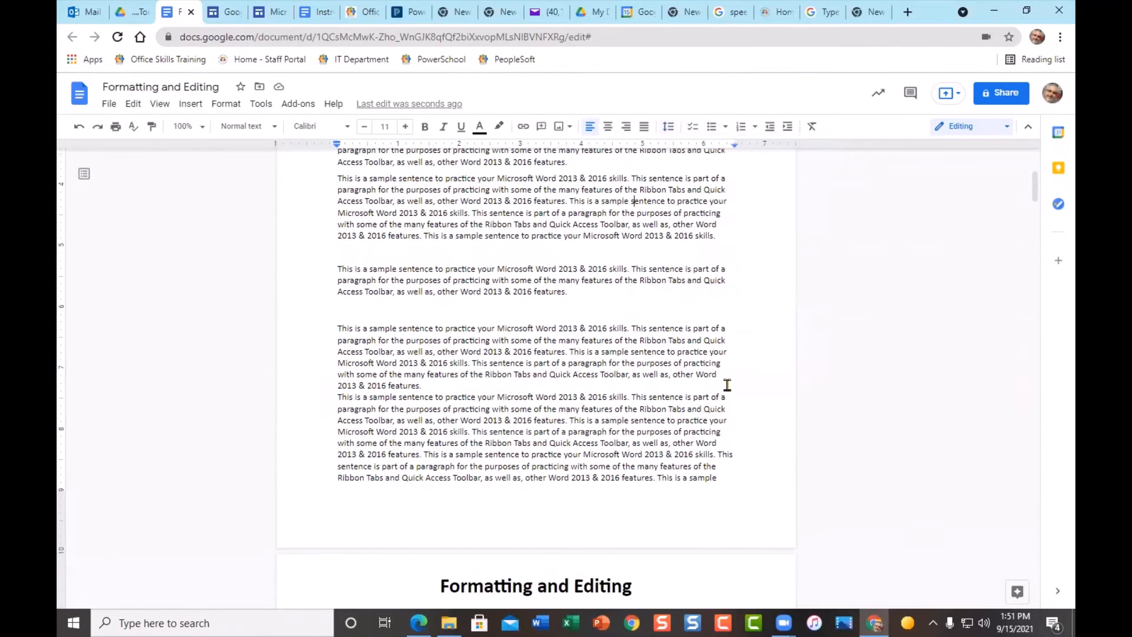
pyautogui.scroll(-5, 710, 375)
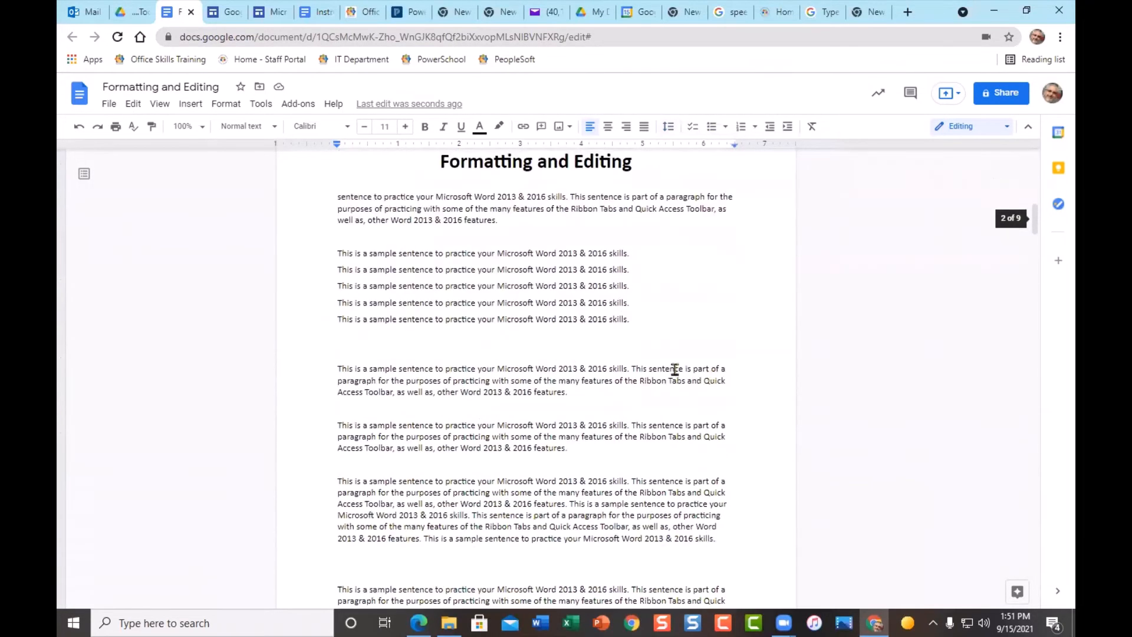
pyautogui.click(407, 350)
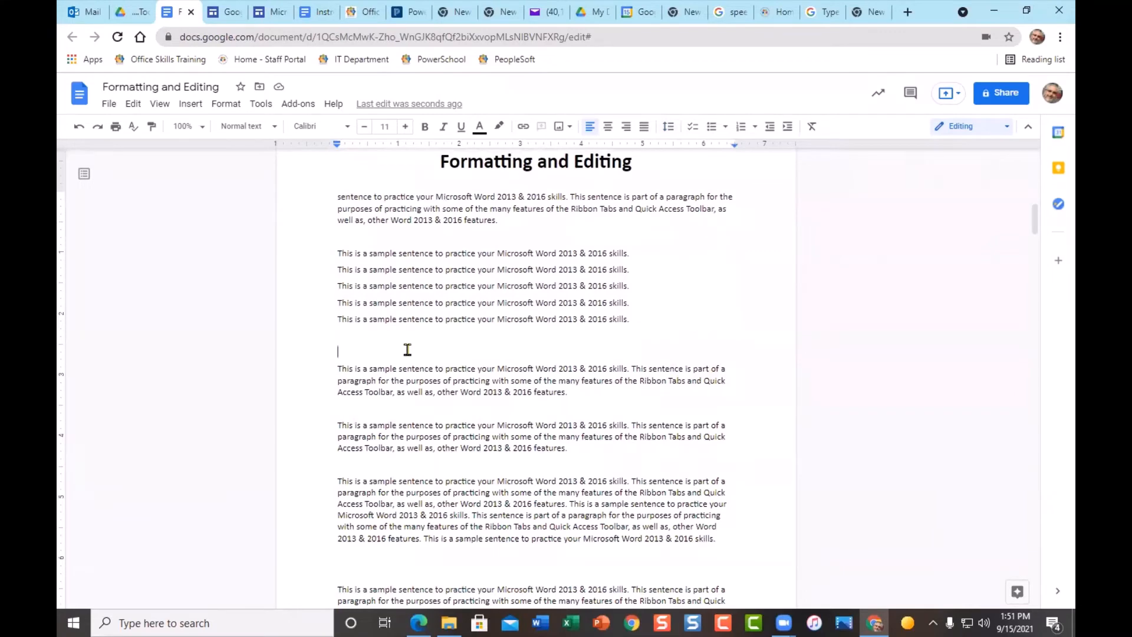
pyautogui.press('Return')
pyautogui.press('Return')
pyautogui.press('Return')
pyautogui.press('Return')
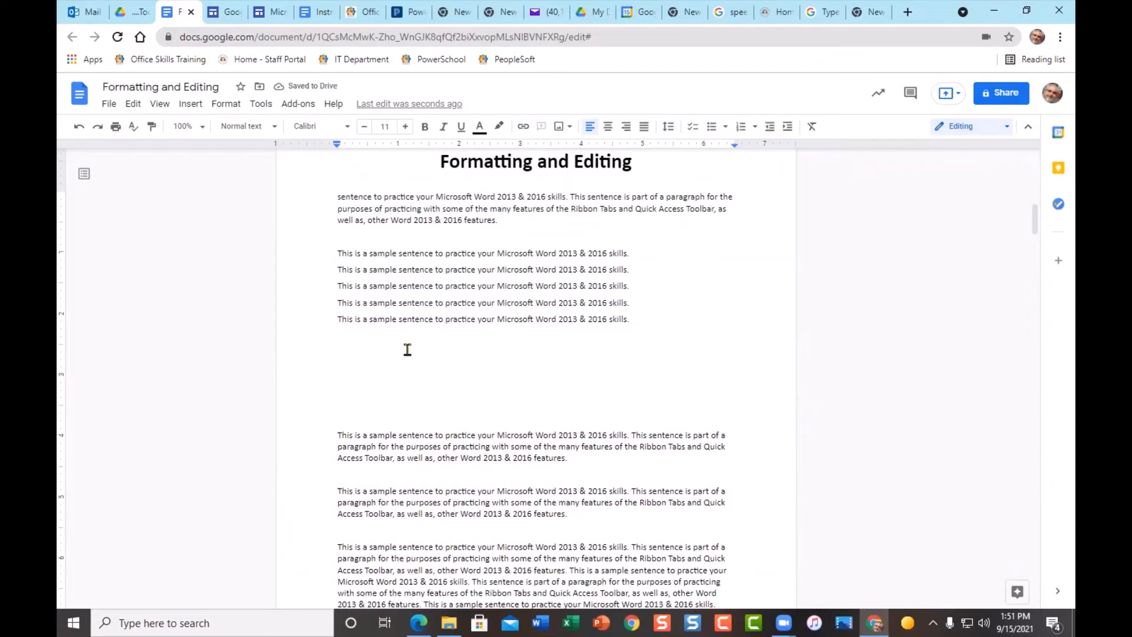
pyautogui.write('red')
pyautogui.press('Return')
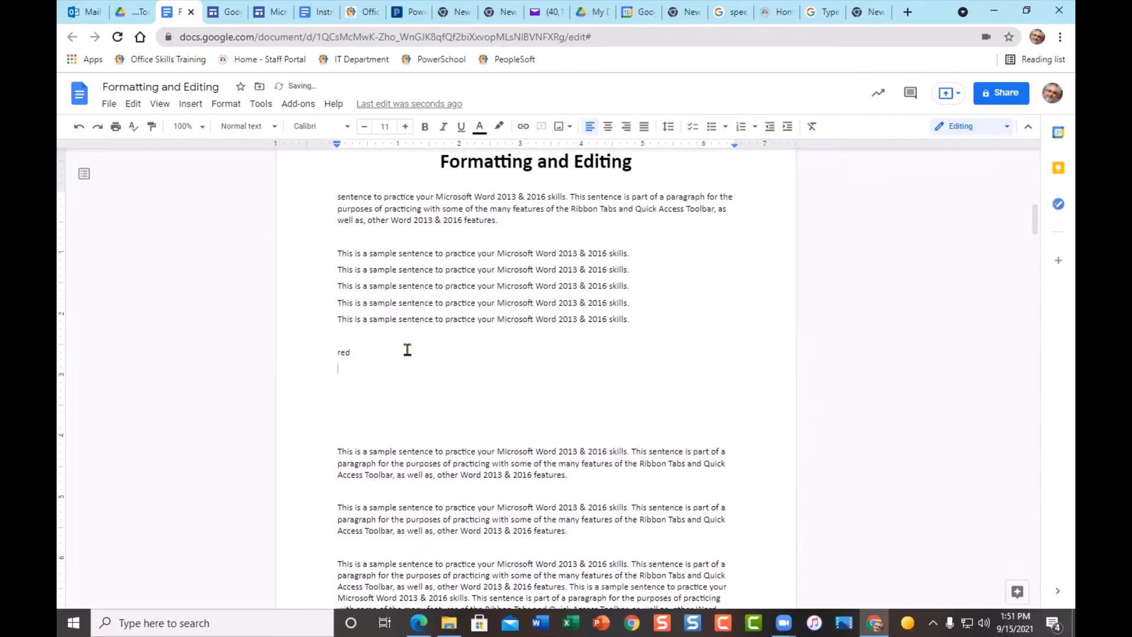
pyautogui.write('black')
pyautogui.press('Return')
pyautogui.write('b')
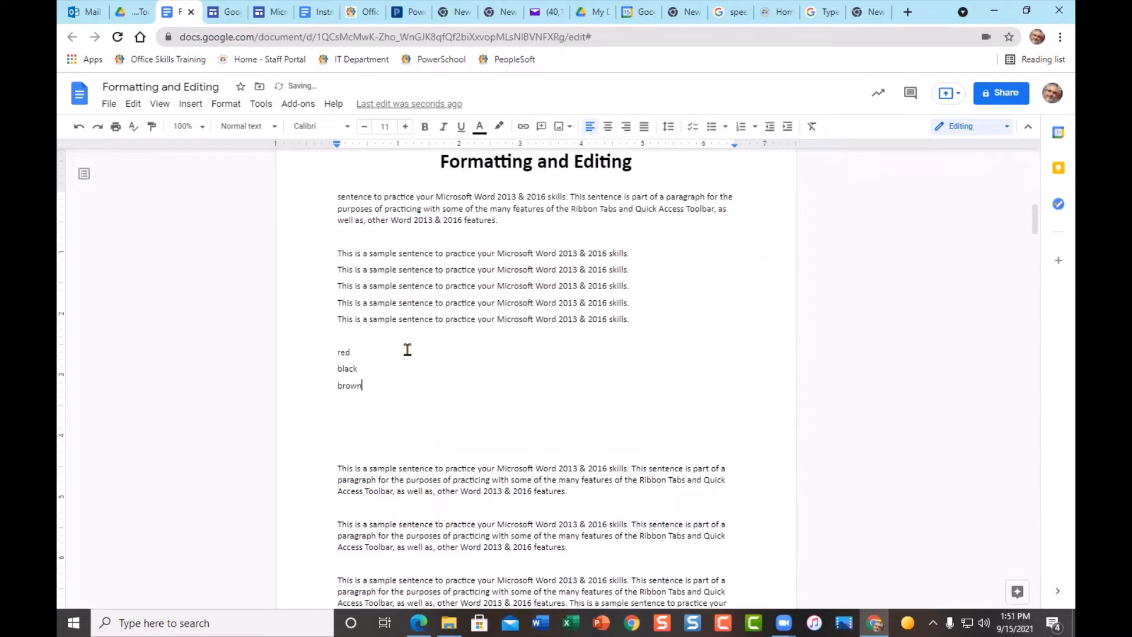
pyautogui.write('rown')
pyautogui.press('Return')
pyautogui.write('yellow')
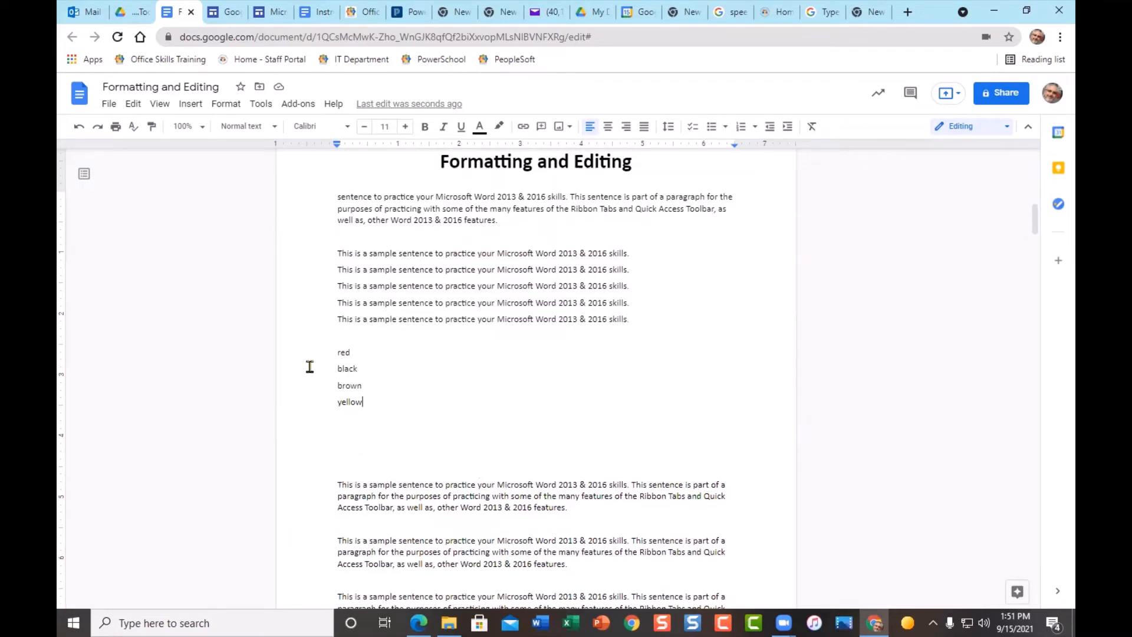
pyautogui.moveTo(295, 353); pyautogui.dragTo(291, 415)
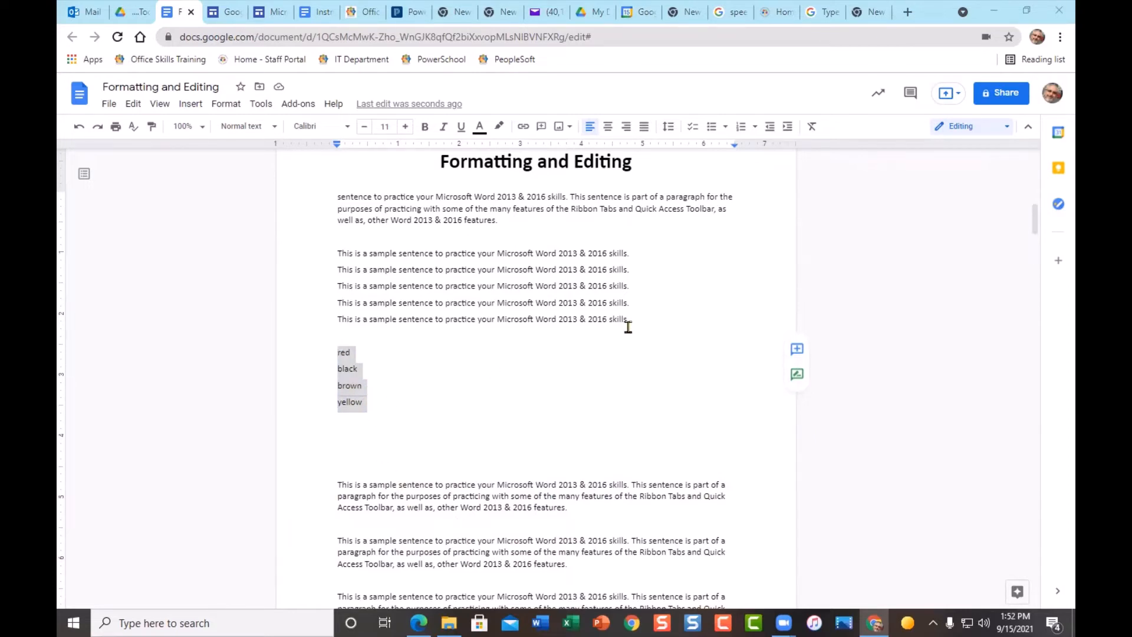
# - Make the four colour words a bulleted list with 1.5 line spacing
pyautogui.click(693, 132)
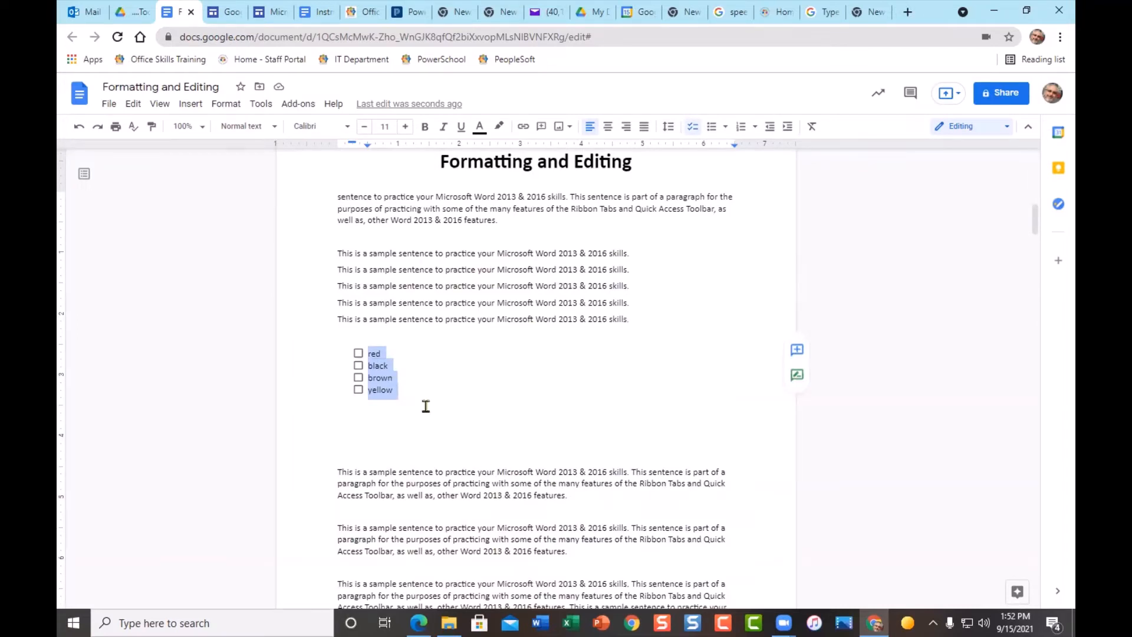
pyautogui.click(668, 127)
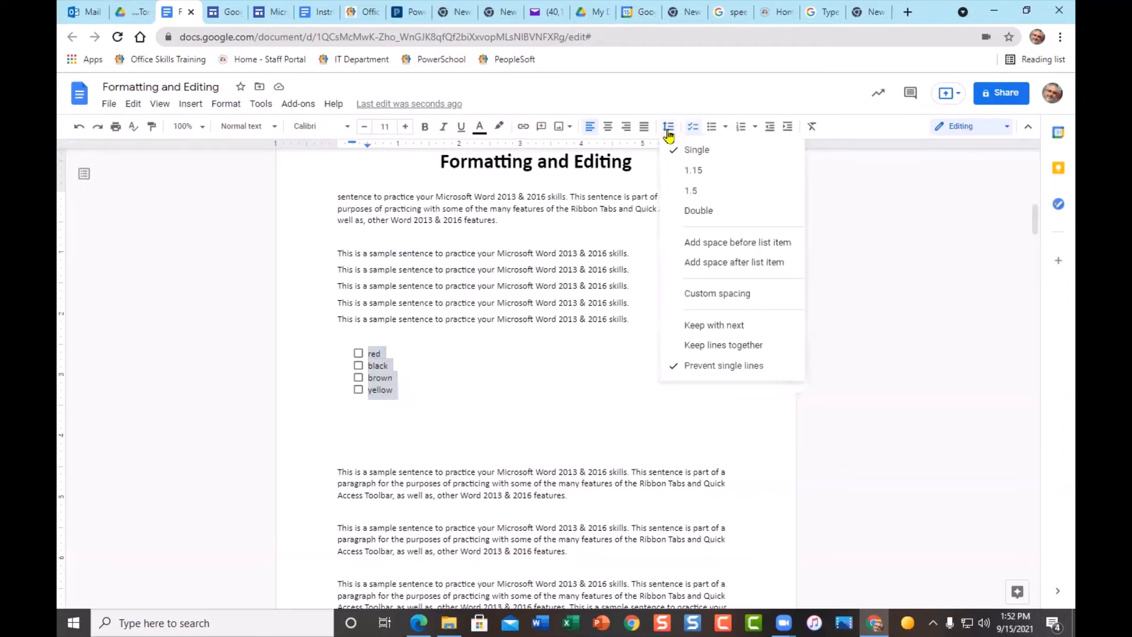
pyautogui.click(697, 191)
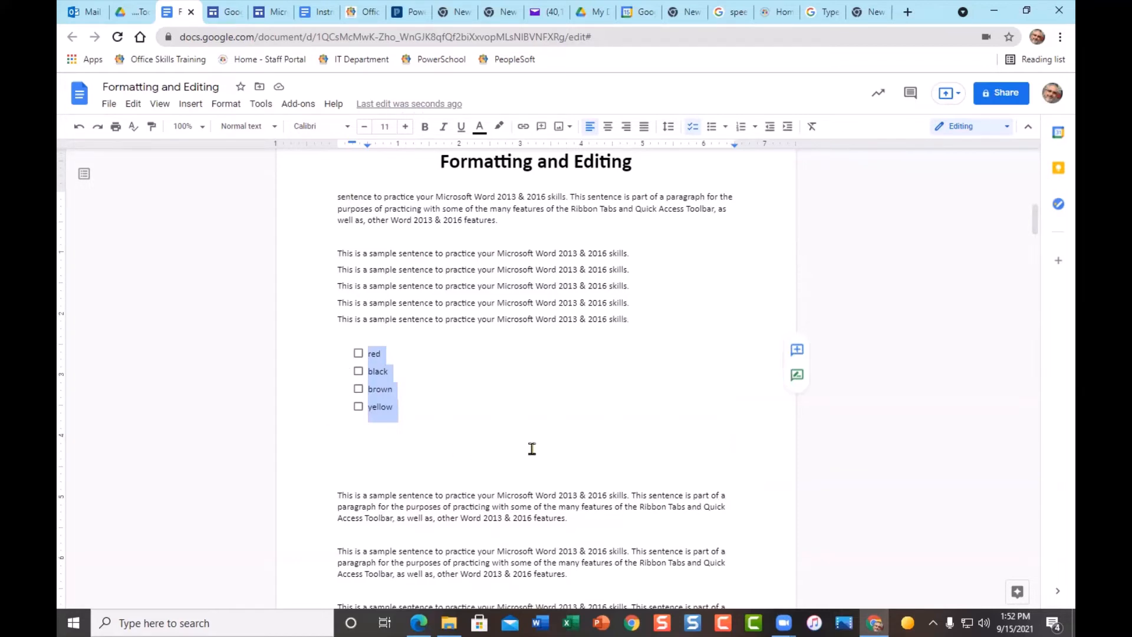
pyautogui.click(712, 127)
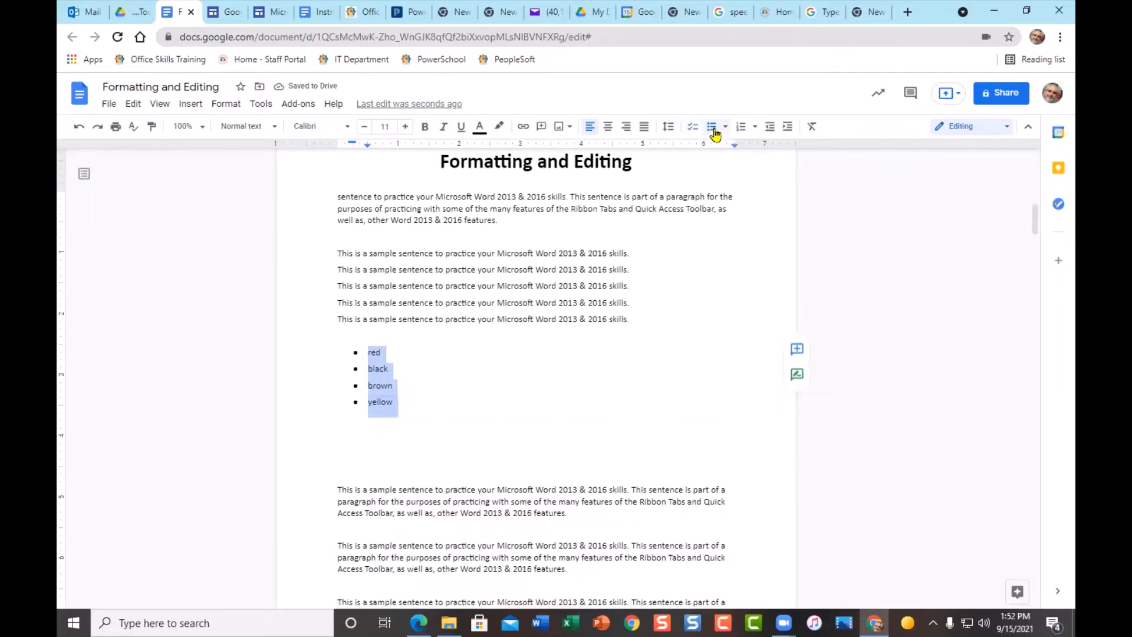
pyautogui.click(725, 127)
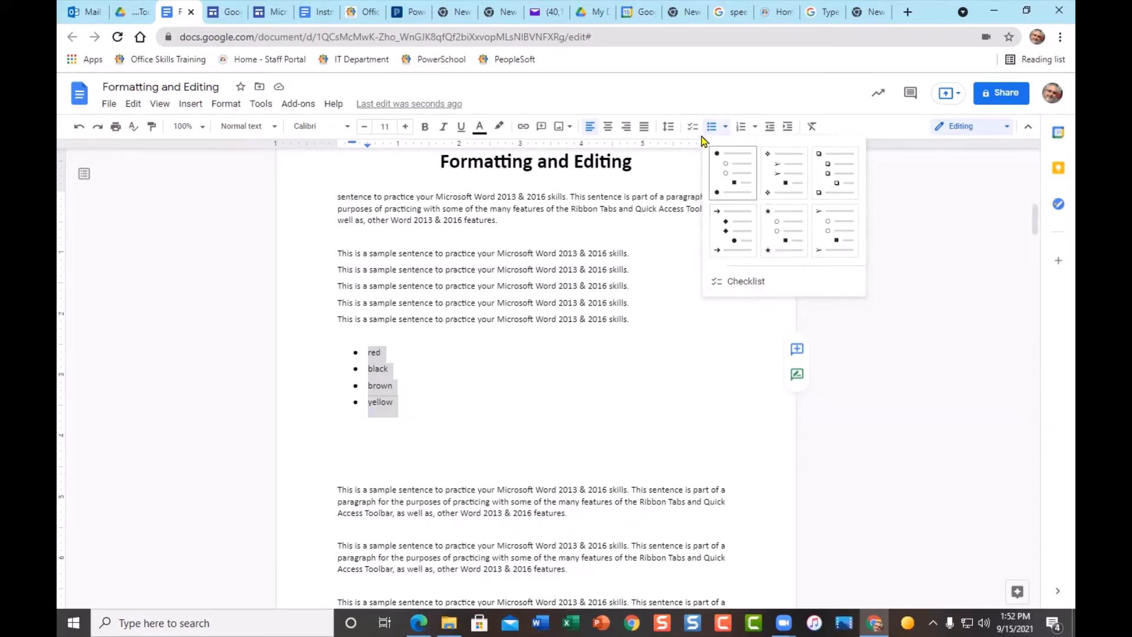
# - Number the colour list I–IV with the I. A. i. preset, after trying diamond bullets
pyautogui.click(777, 182)
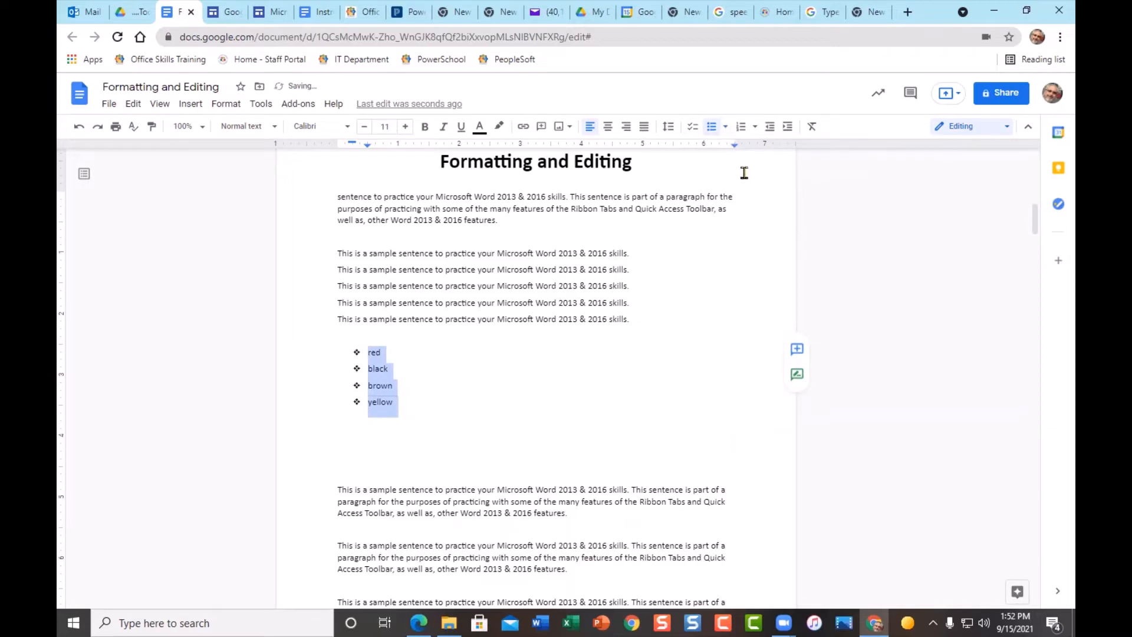
pyautogui.click(742, 135)
pyautogui.click(755, 127)
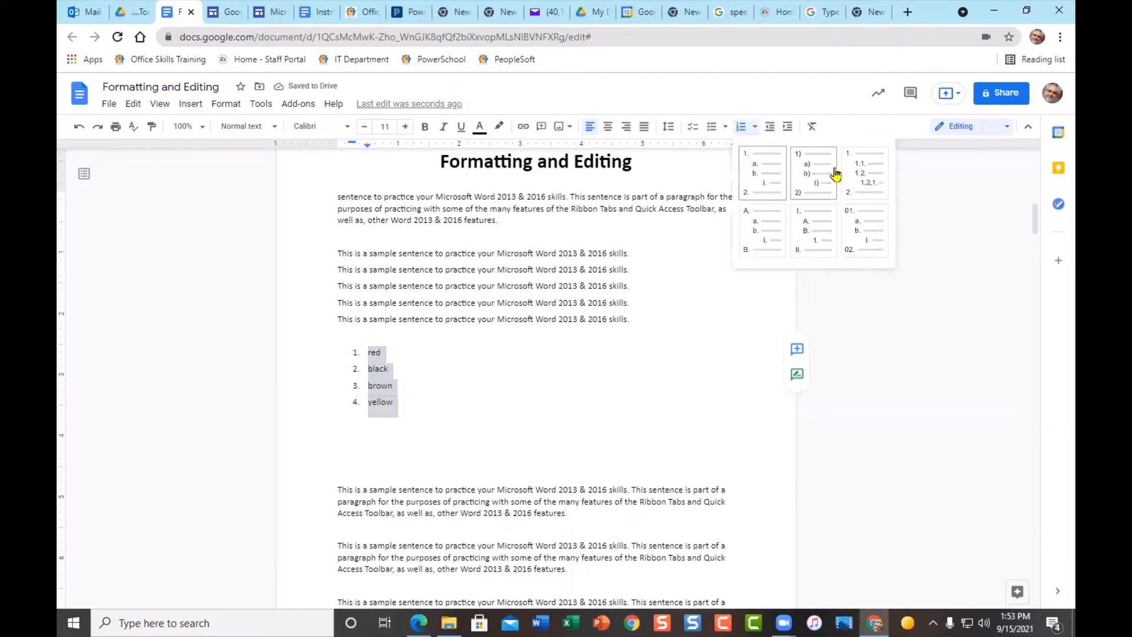
pyautogui.click(819, 234)
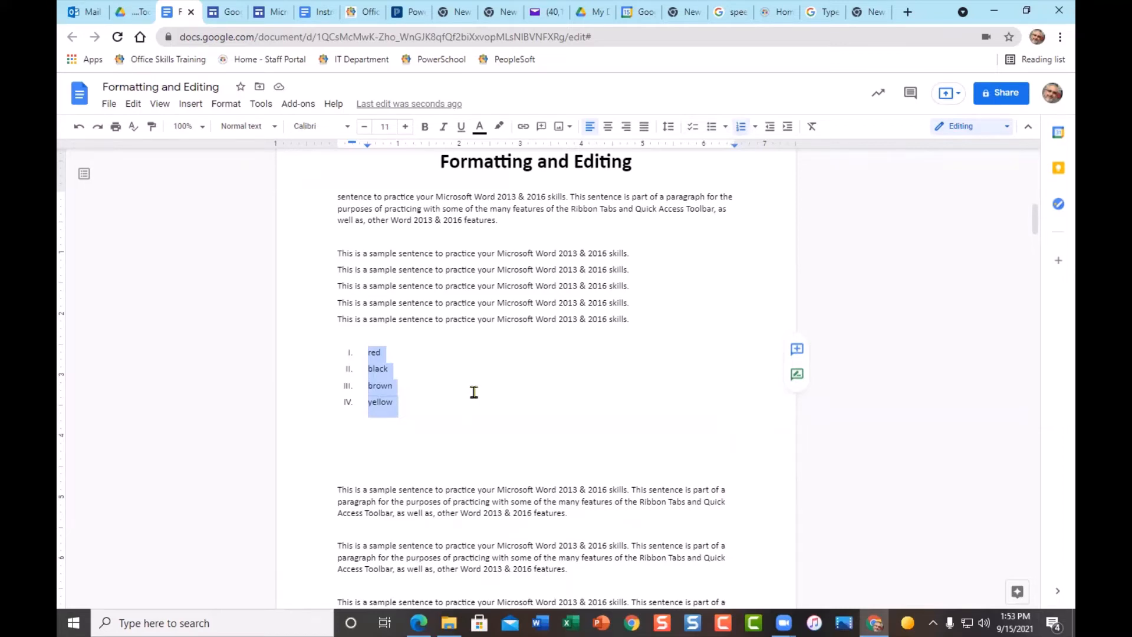
# - Colour the selected colour list's words blue
pyautogui.click(478, 129)
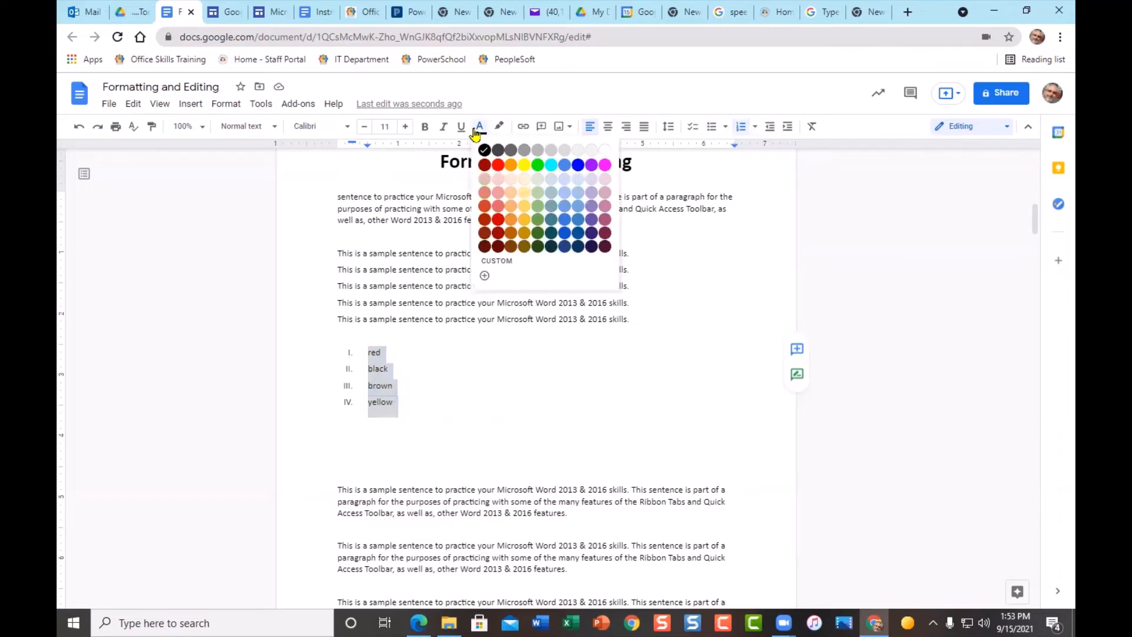
pyautogui.click(577, 167)
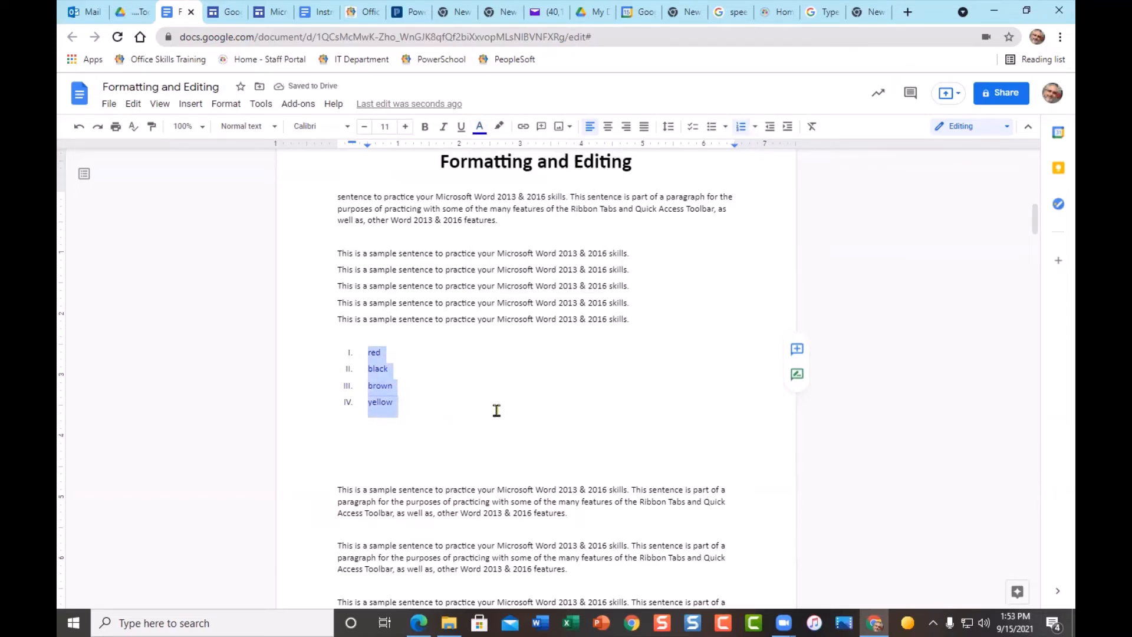
pyautogui.click(352, 352)
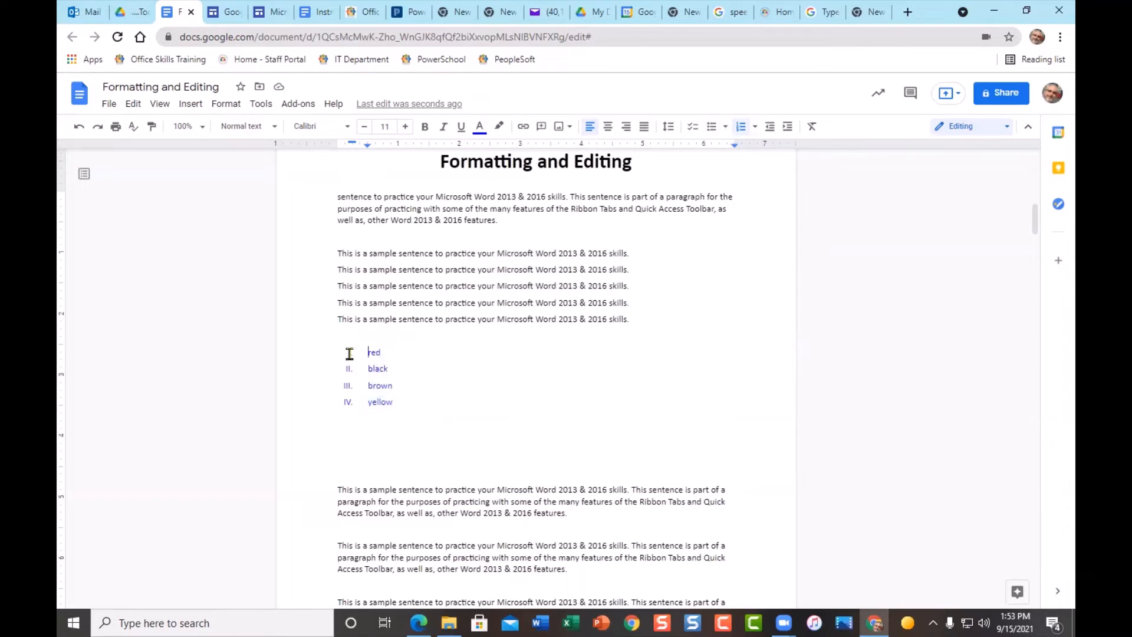
# - Colour the Roman numerals I to IV red, then reselect all four list items
pyautogui.click(350, 353)
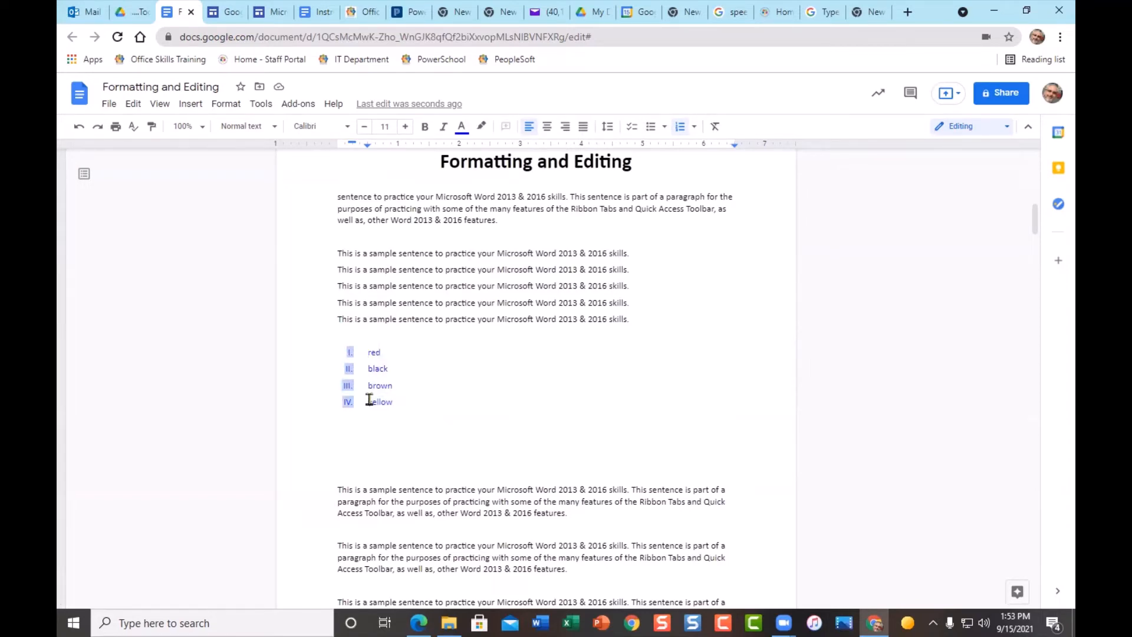
pyautogui.click(462, 128)
pyautogui.click(479, 164)
pyautogui.click(447, 399)
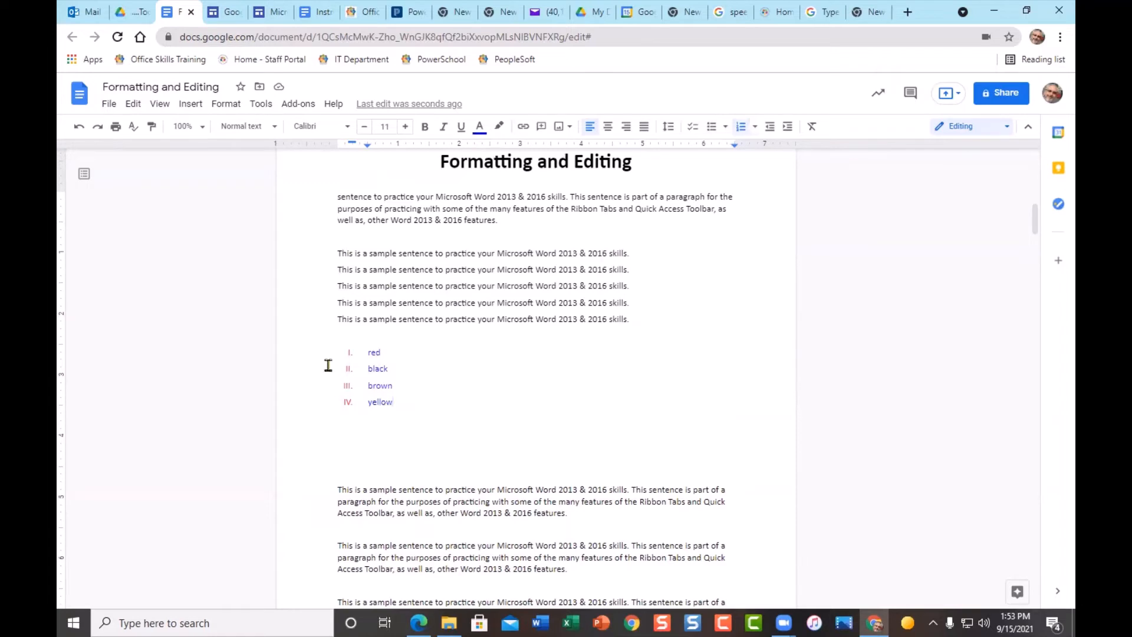
pyautogui.moveTo(285, 351)
pyautogui.mouseDown()
pyautogui.moveTo(307, 436)
pyautogui.moveTo(310, 422)
pyautogui.mouseUp()
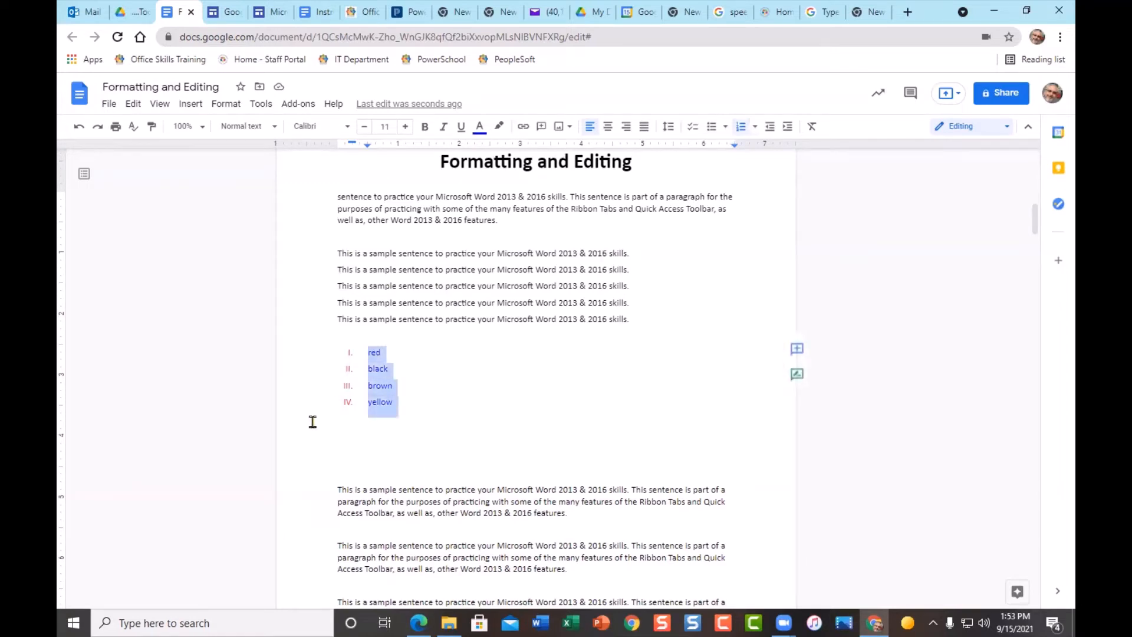
# - Try the checklist style on the colour list, then revert it to bullets
pyautogui.click(692, 131)
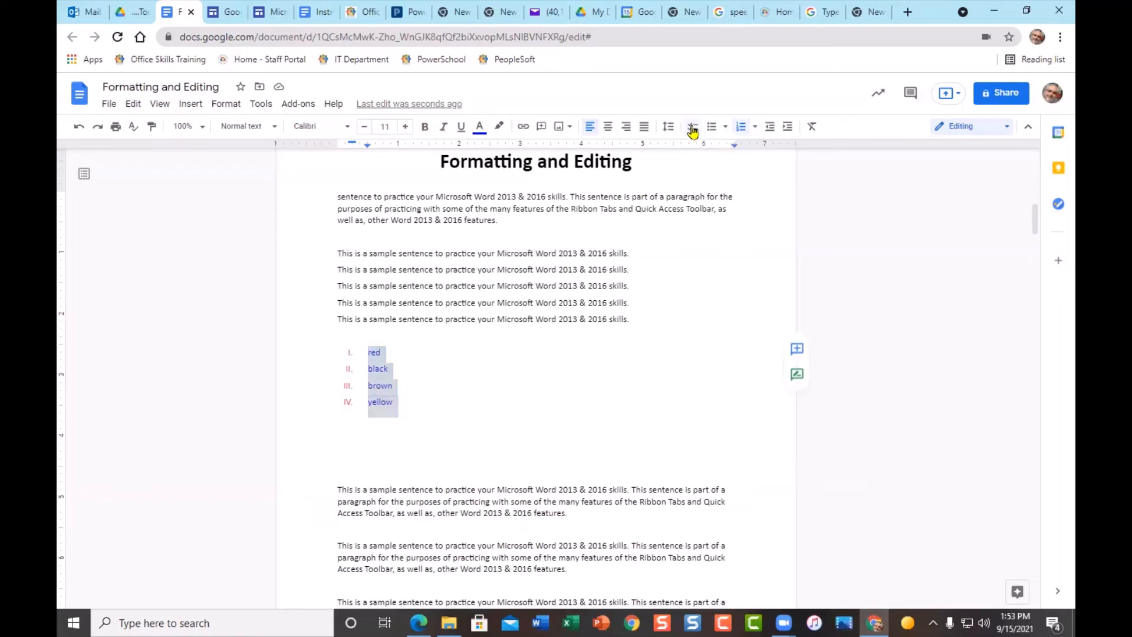
pyautogui.click(713, 131)
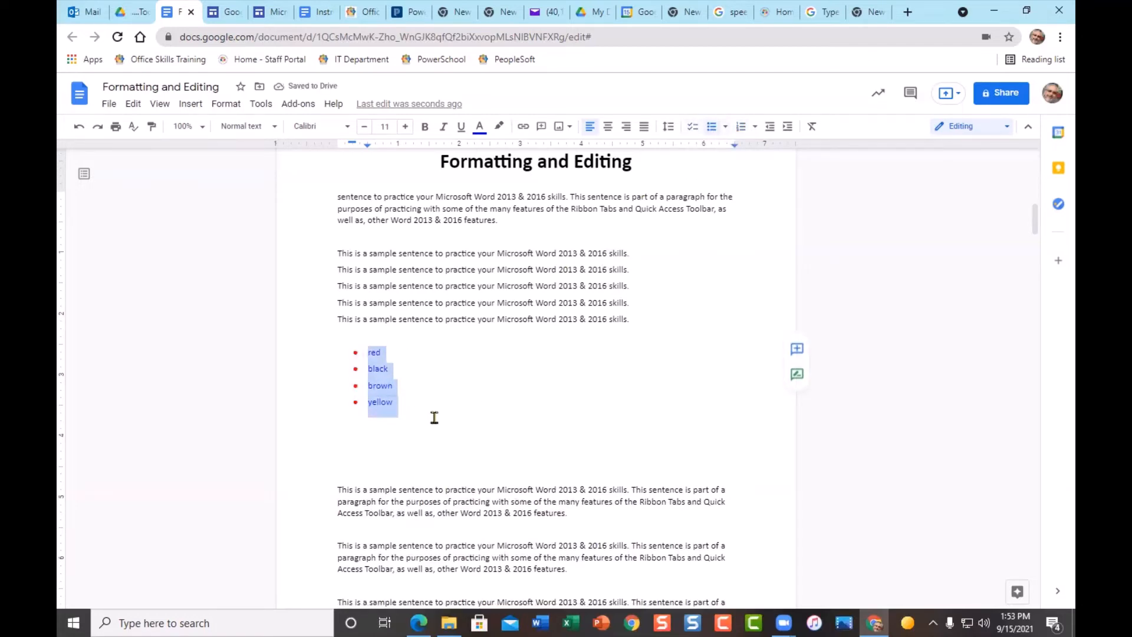
pyautogui.click(407, 405)
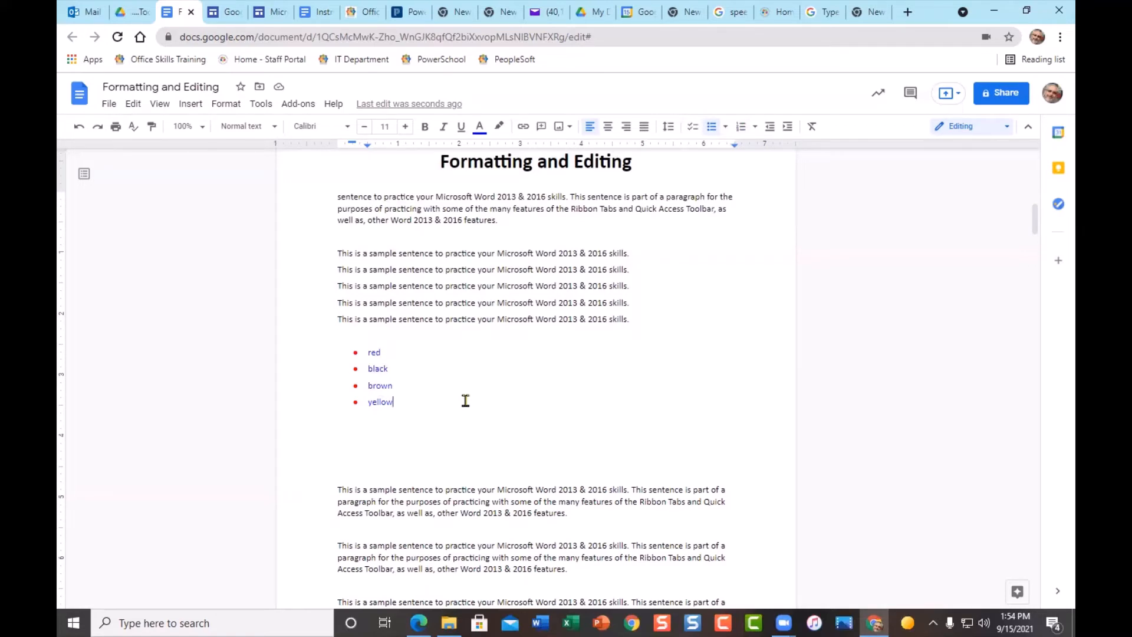
# - Add the nested sub-items bright, neon and pastel under yellow
pyautogui.press('Return')
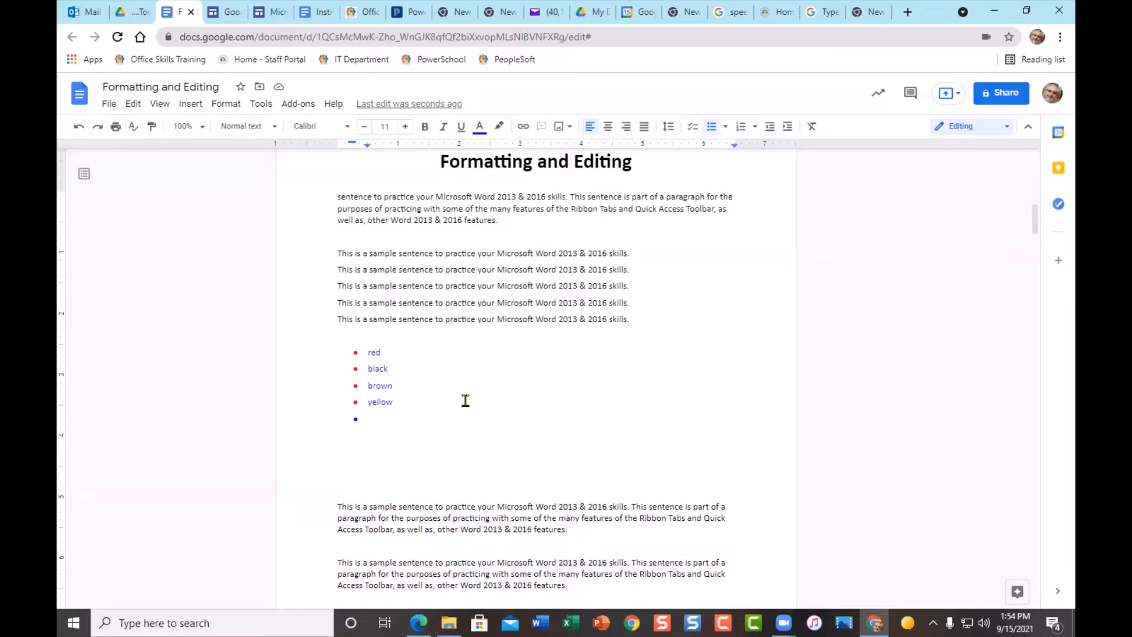
pyautogui.press('Tab')
pyautogui.write('bright')
pyautogui.press('Return')
pyautogui.write('neon')
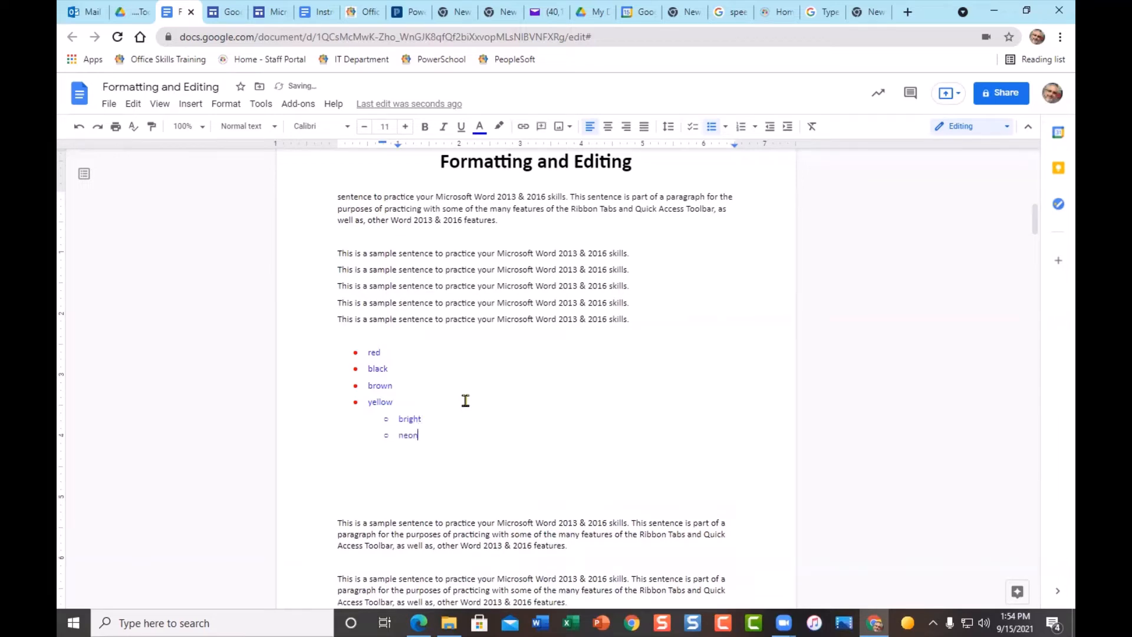
pyautogui.press('Return')
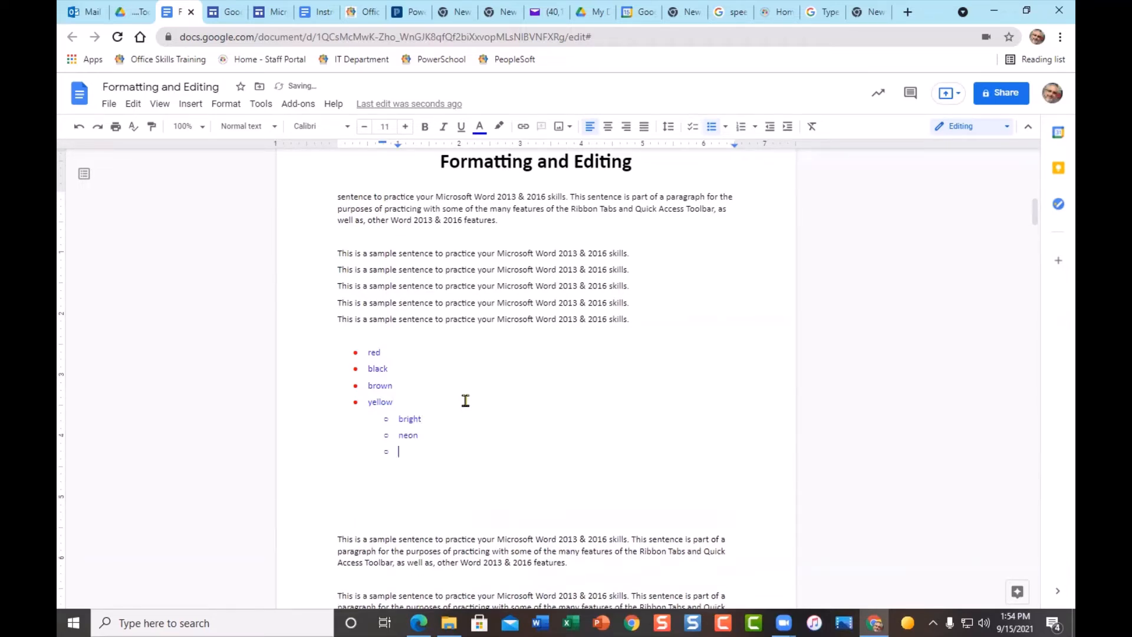
pyautogui.write('pastel')
# - Add blue as a top-level item after the sub-items, removing the empty bullet below it
pyautogui.press('Return')
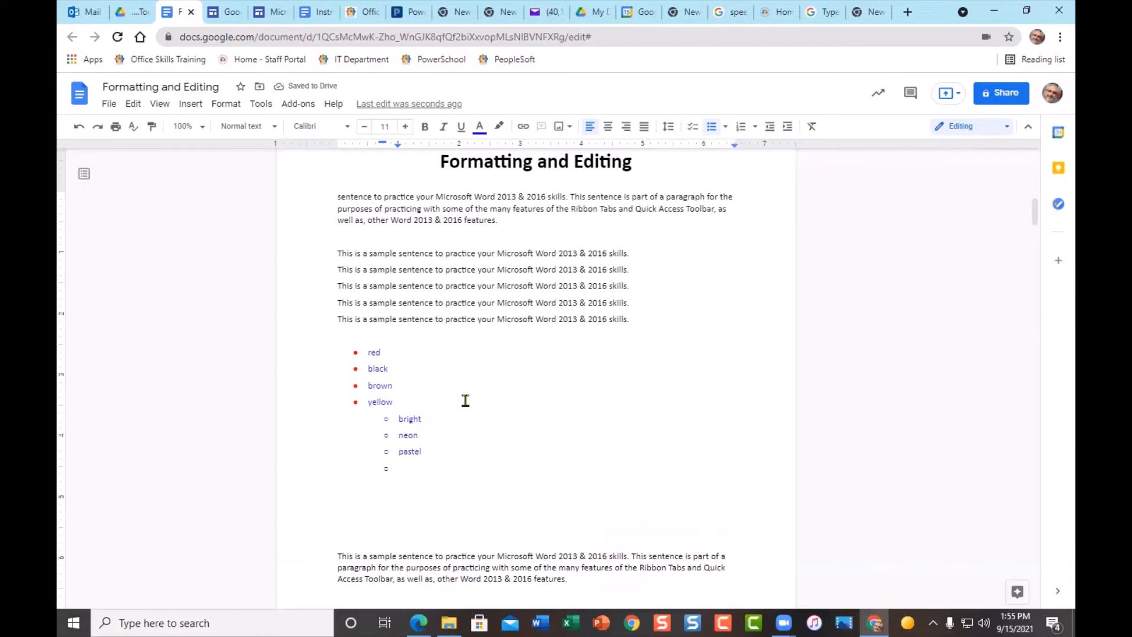
pyautogui.press('Tab')
pyautogui.hotkey('shift', 'Tab')
pyautogui.hotkey('shift', 'Tab')
pyautogui.press('Tab')
pyautogui.press('Tab')
pyautogui.hotkey('shift', 'Tab')
pyautogui.write('blue')
pyautogui.press('Return')
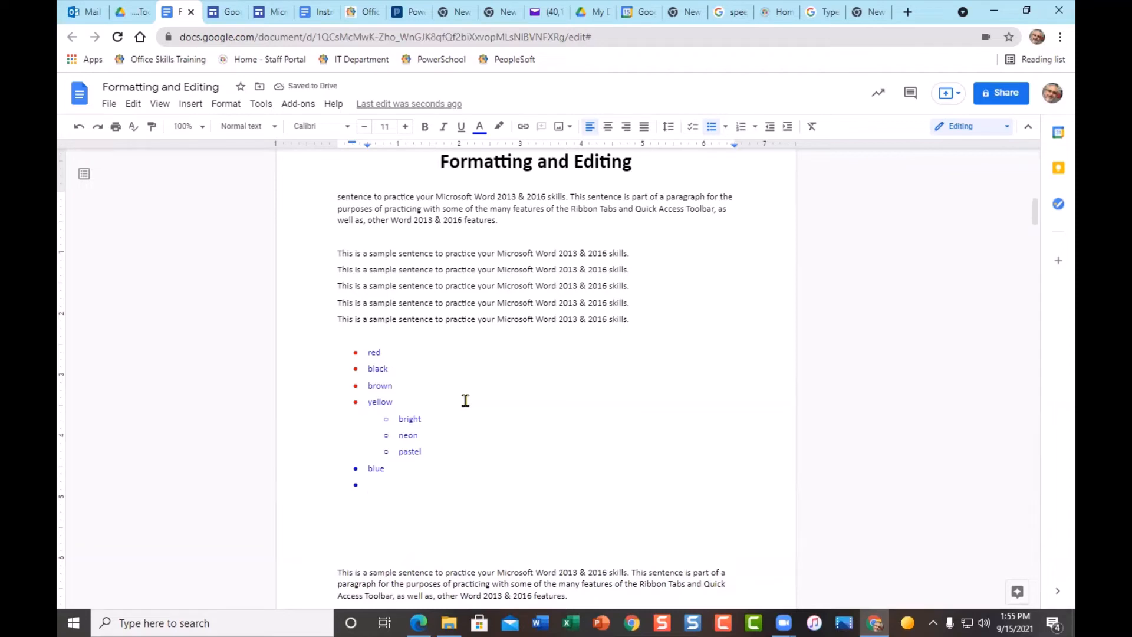
pyautogui.press('BackSpace')
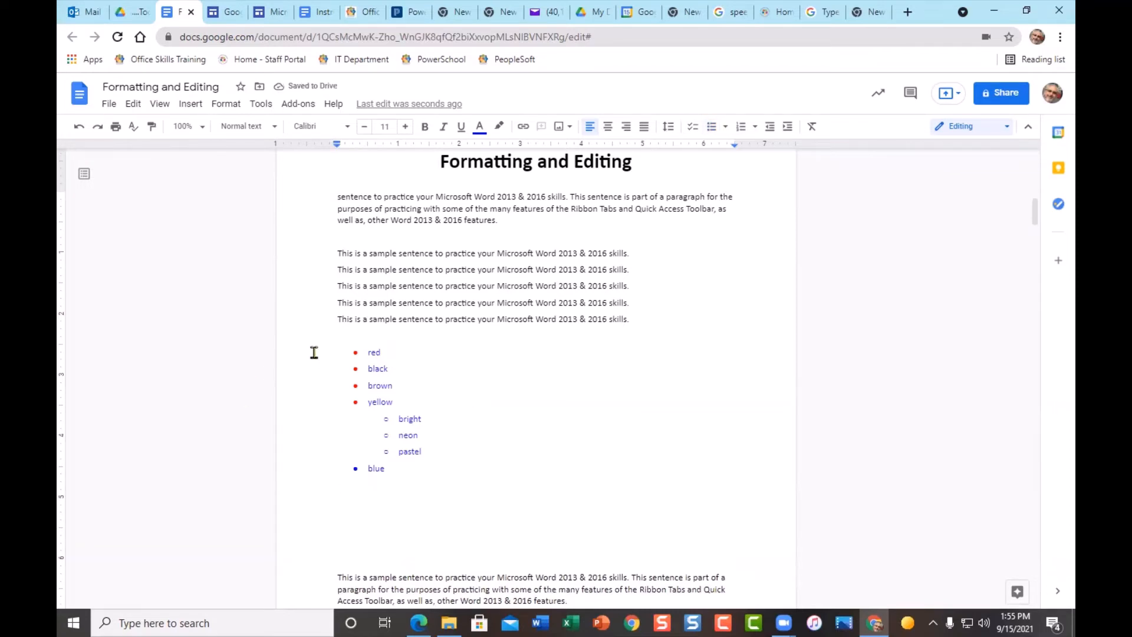
# - Reset the whole colour list's text colour to black
pyautogui.moveTo(313, 353); pyautogui.dragTo(321, 487)
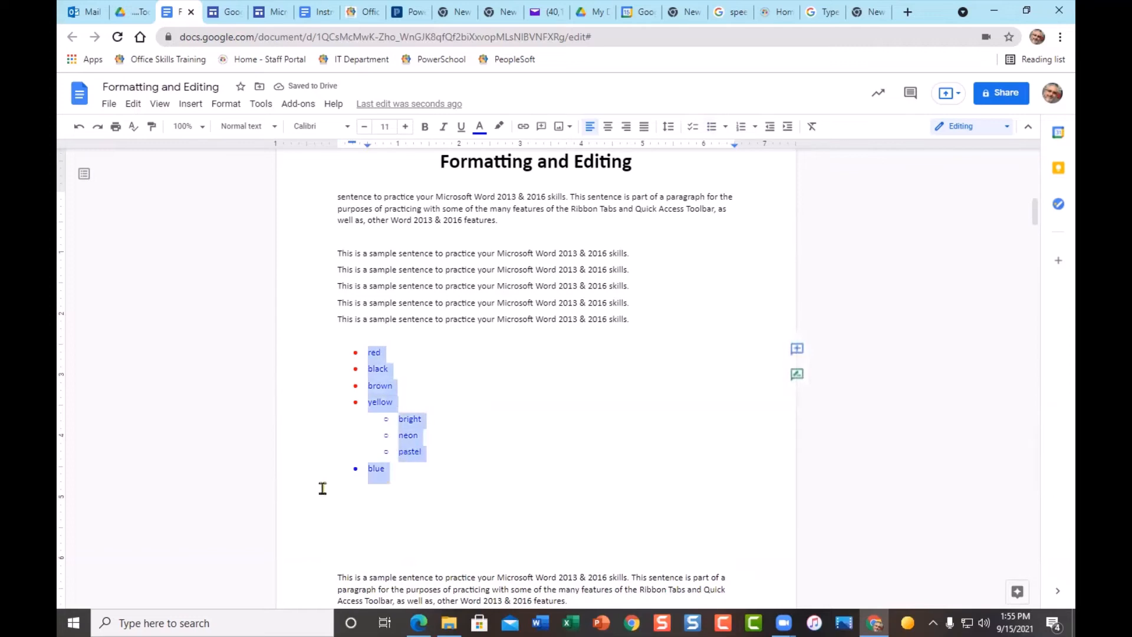
pyautogui.click(482, 125)
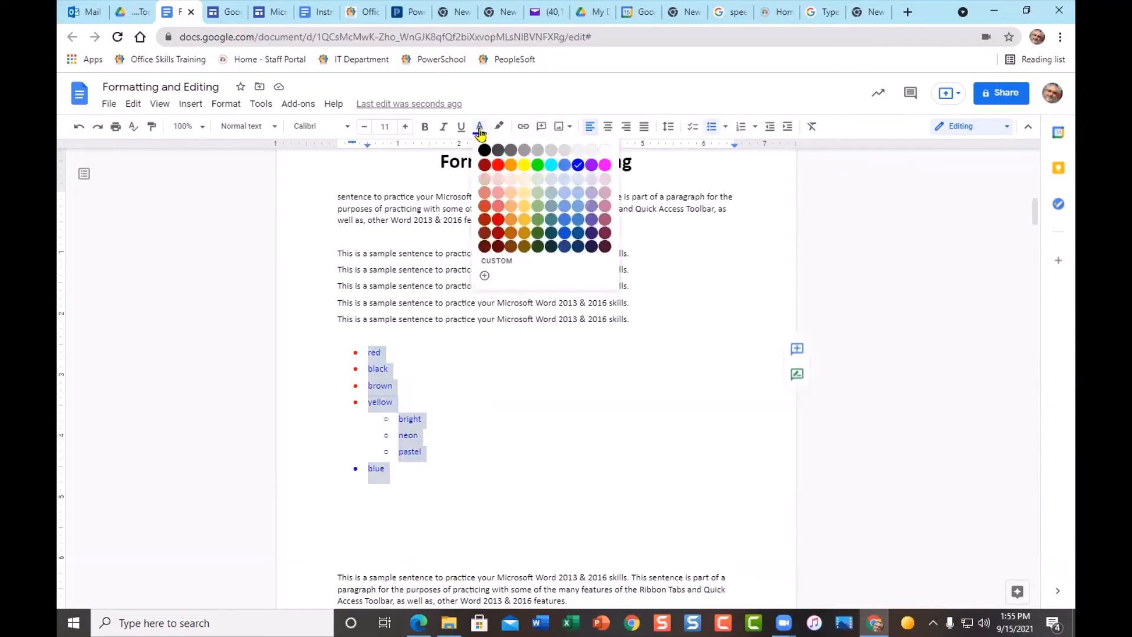
pyautogui.click(485, 153)
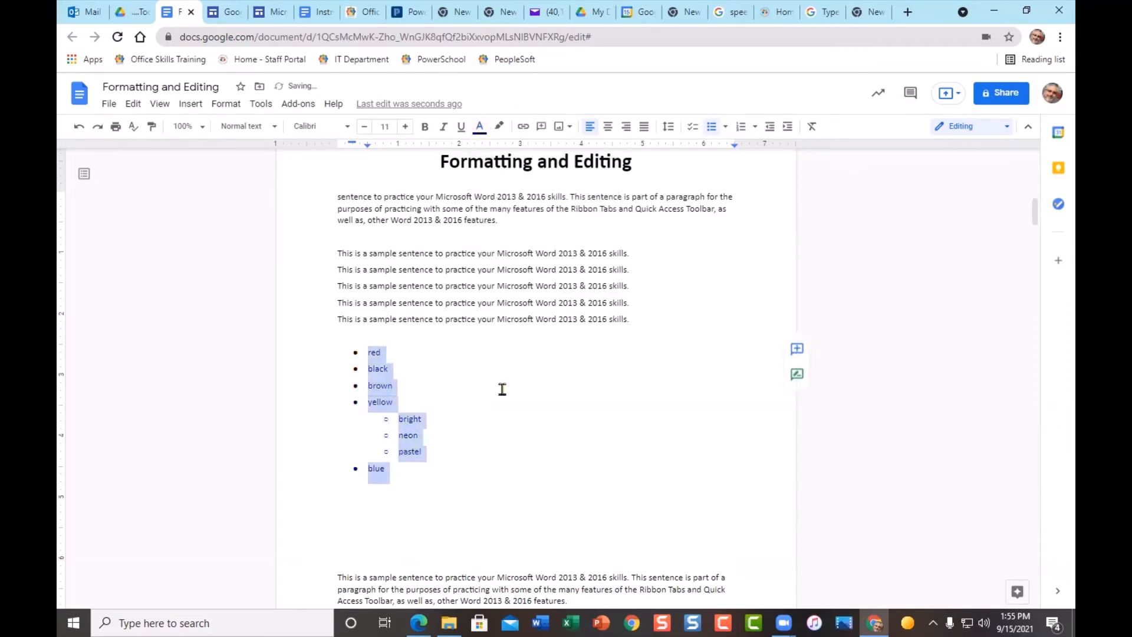
pyautogui.click(502, 387)
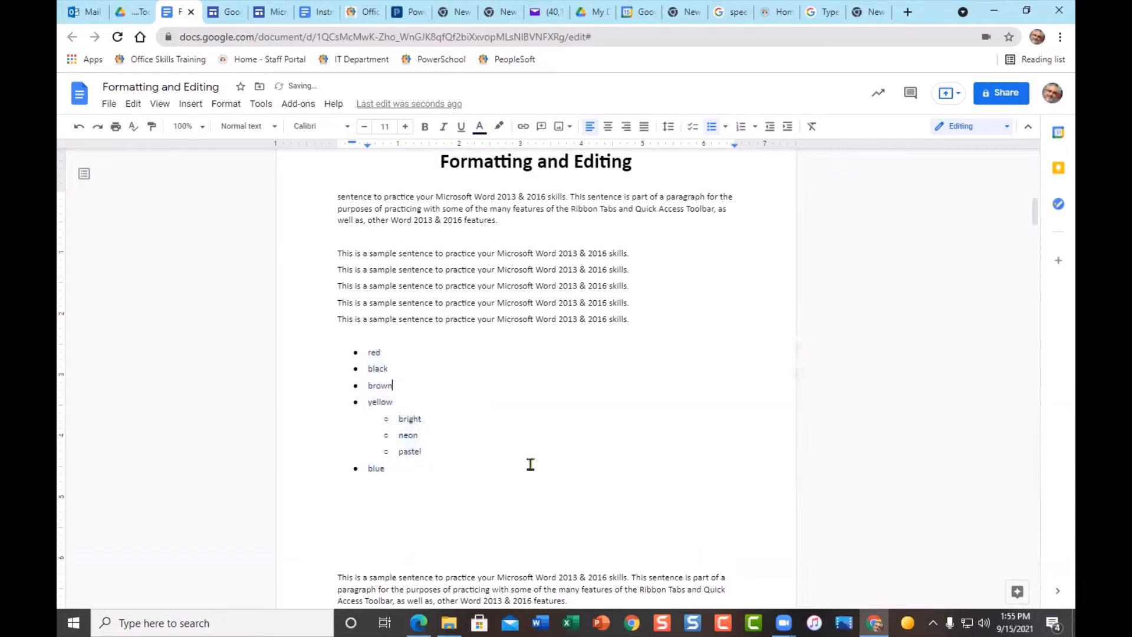
# - Colour the sub-level bullets under yellow red and the five top-level bullets blue
pyautogui.click(386, 419)
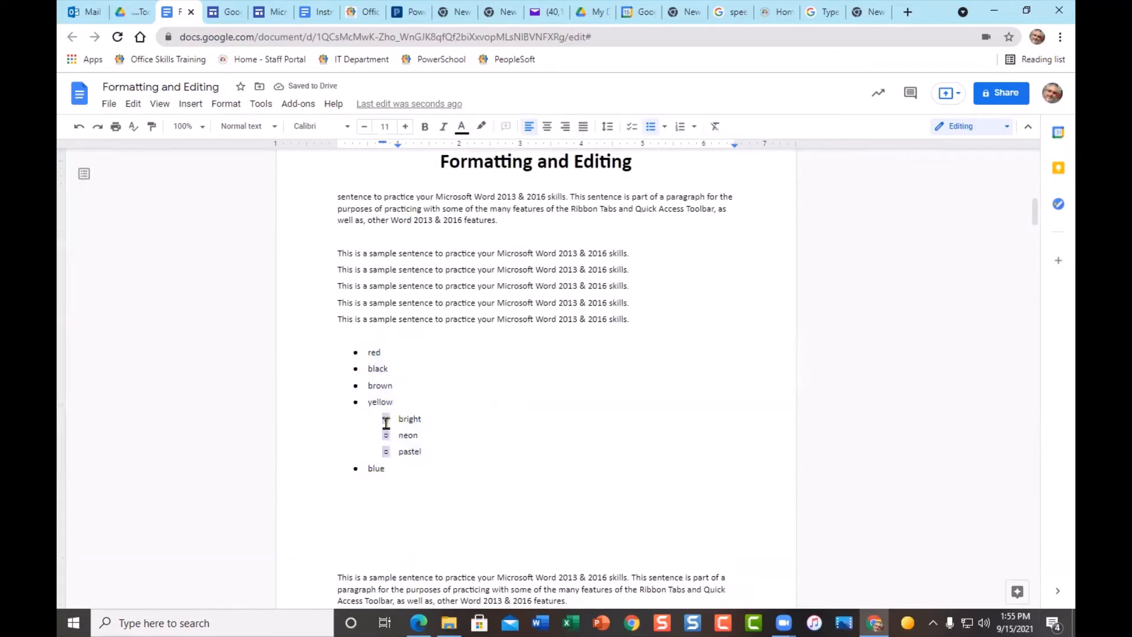
pyautogui.click(462, 131)
pyautogui.click(480, 168)
pyautogui.click(356, 351)
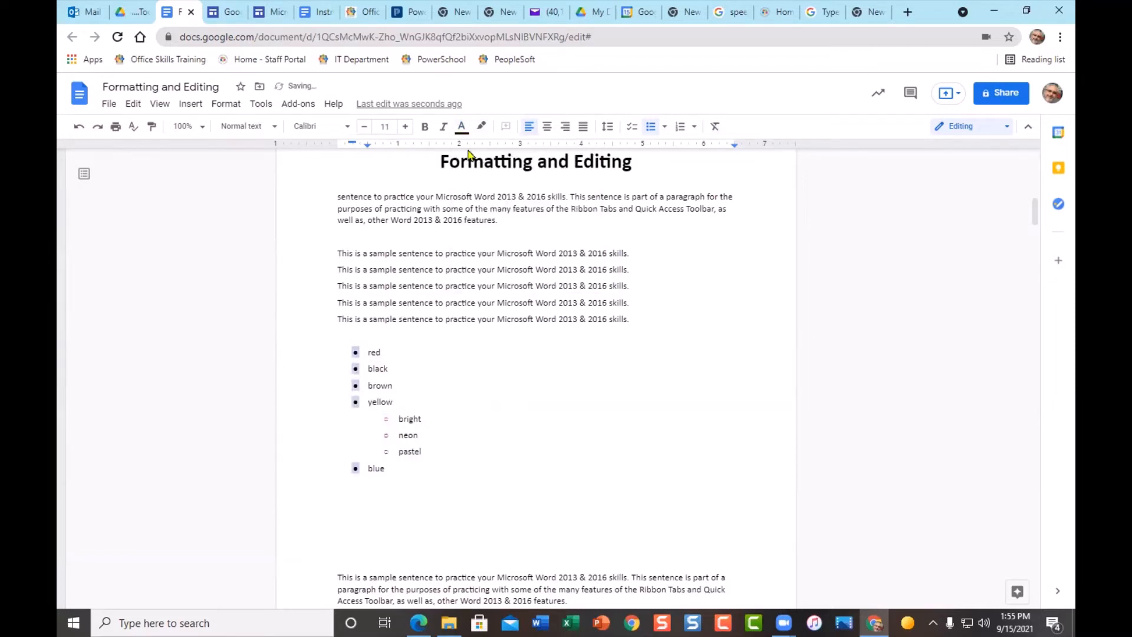
pyautogui.click(462, 126)
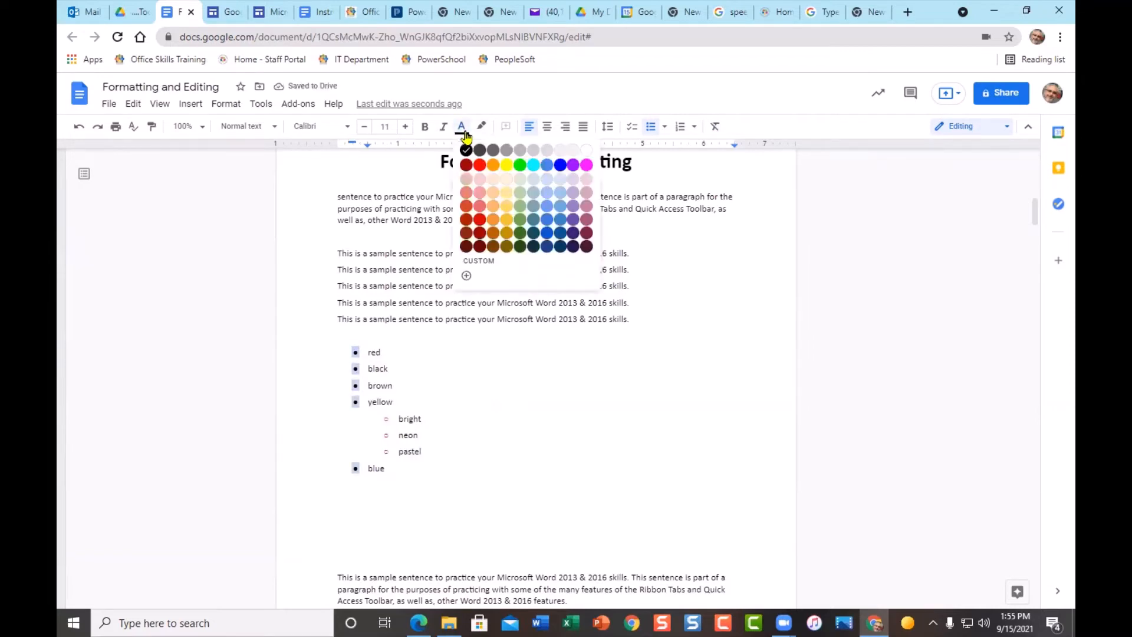
pyautogui.click(561, 165)
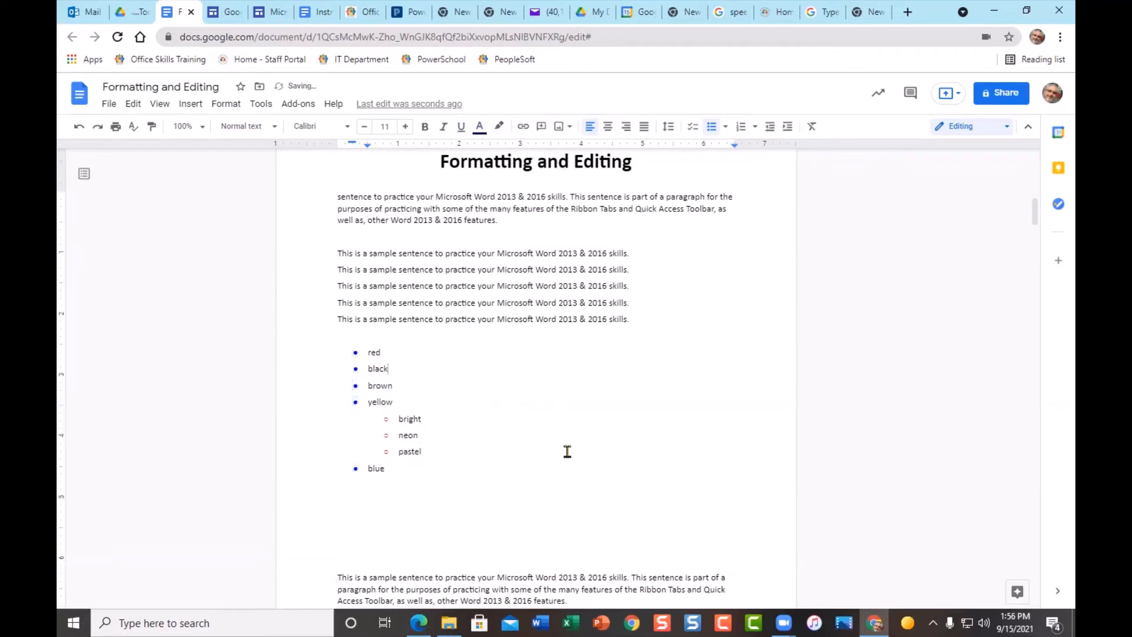
pyautogui.click(367, 354)
# - Colour the word 'red' red and reapply blue to the top-level bullets
pyautogui.moveTo(370, 354); pyautogui.dragTo(382, 354)
pyautogui.click(479, 126)
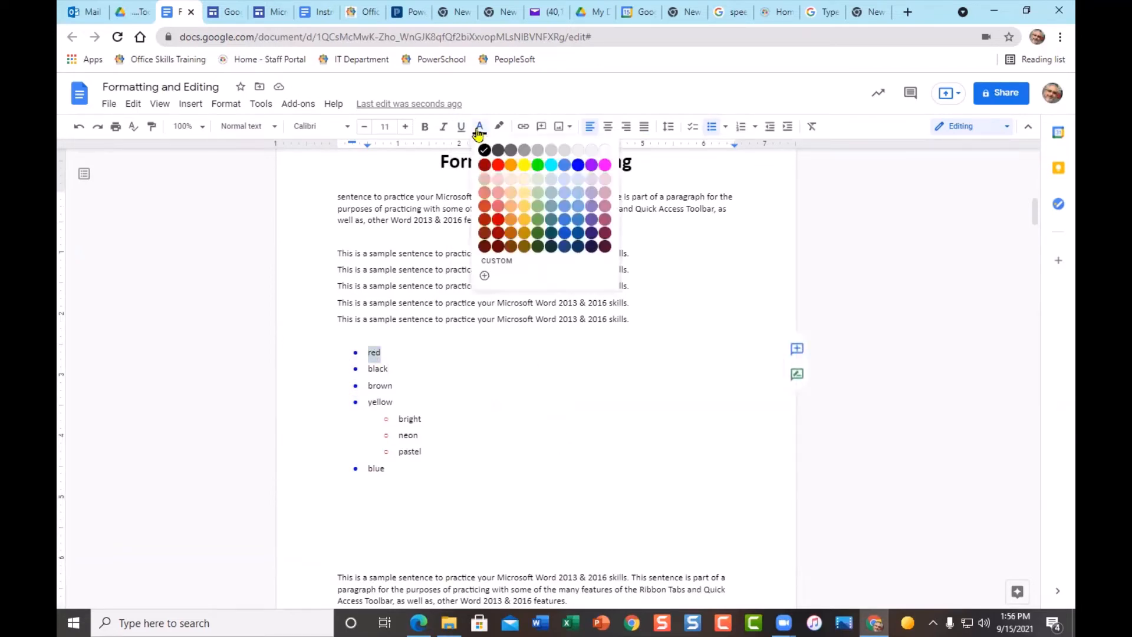
pyautogui.click(499, 165)
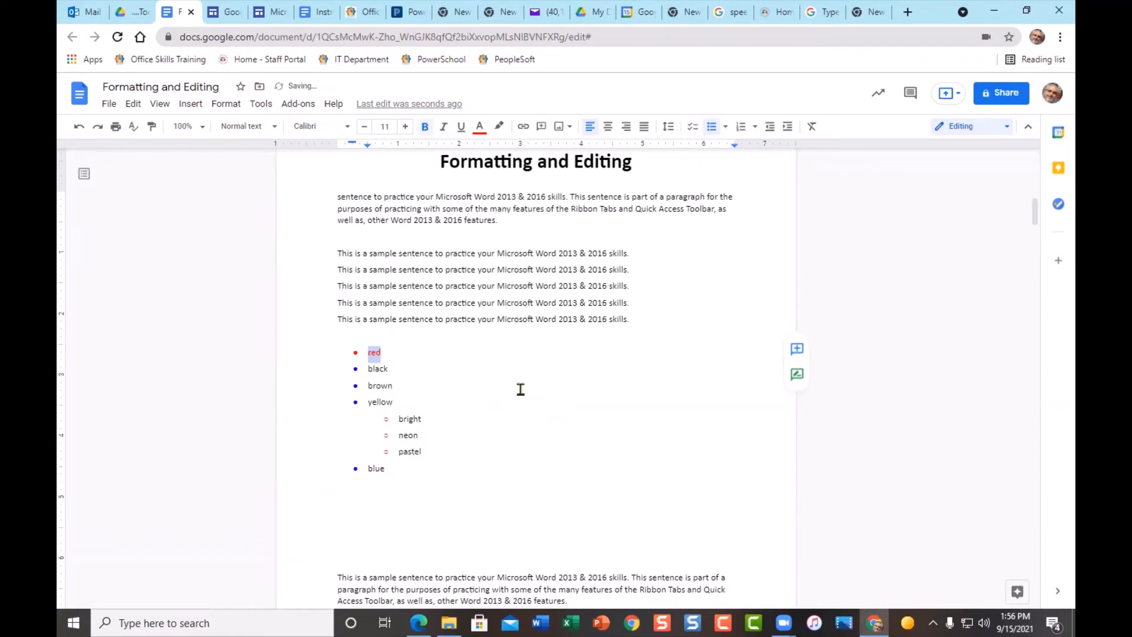
pyautogui.click(525, 339)
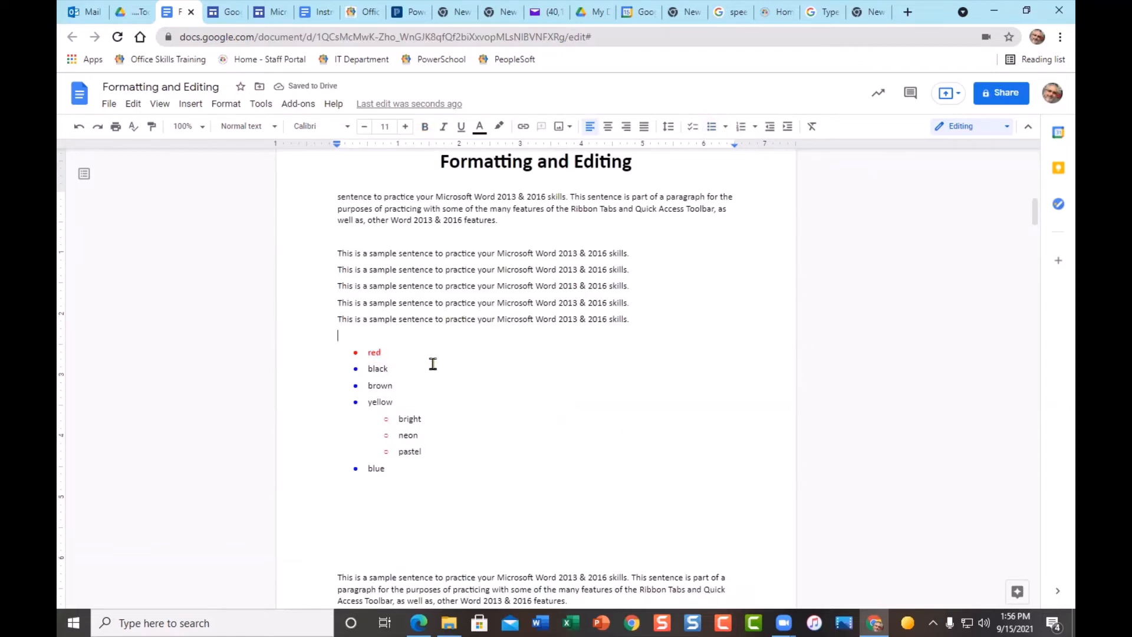
pyautogui.click(356, 354)
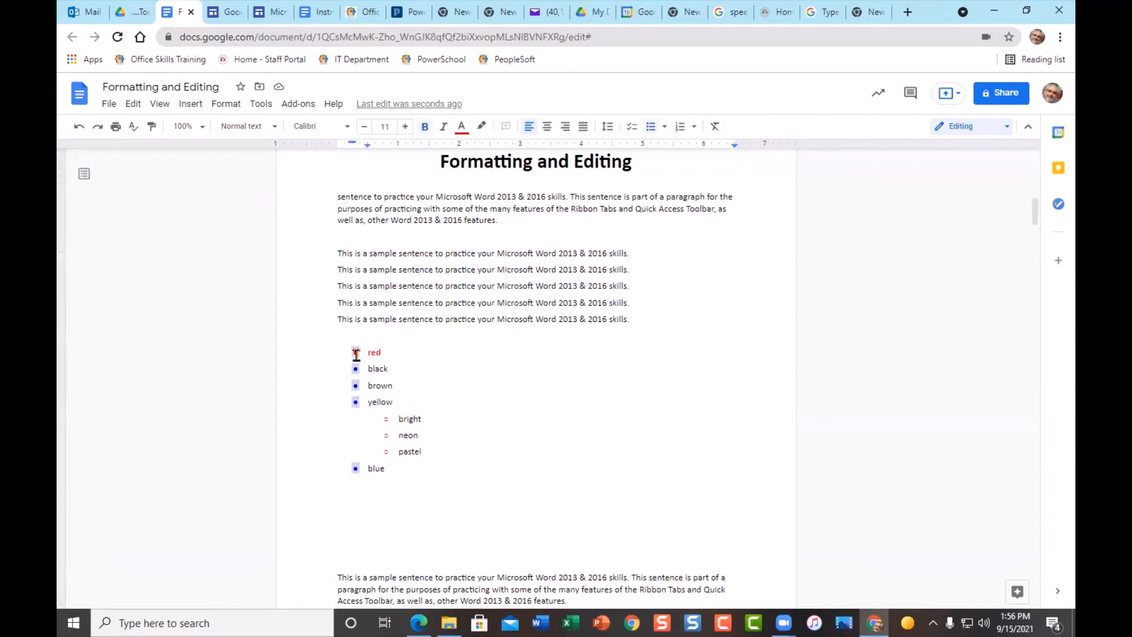
pyautogui.click(462, 126)
pyautogui.click(561, 166)
# - Number the colour list 1) to 5) with bright, neon, pastel lettered a) to c)
pyautogui.moveTo(297, 354); pyautogui.dragTo(308, 488)
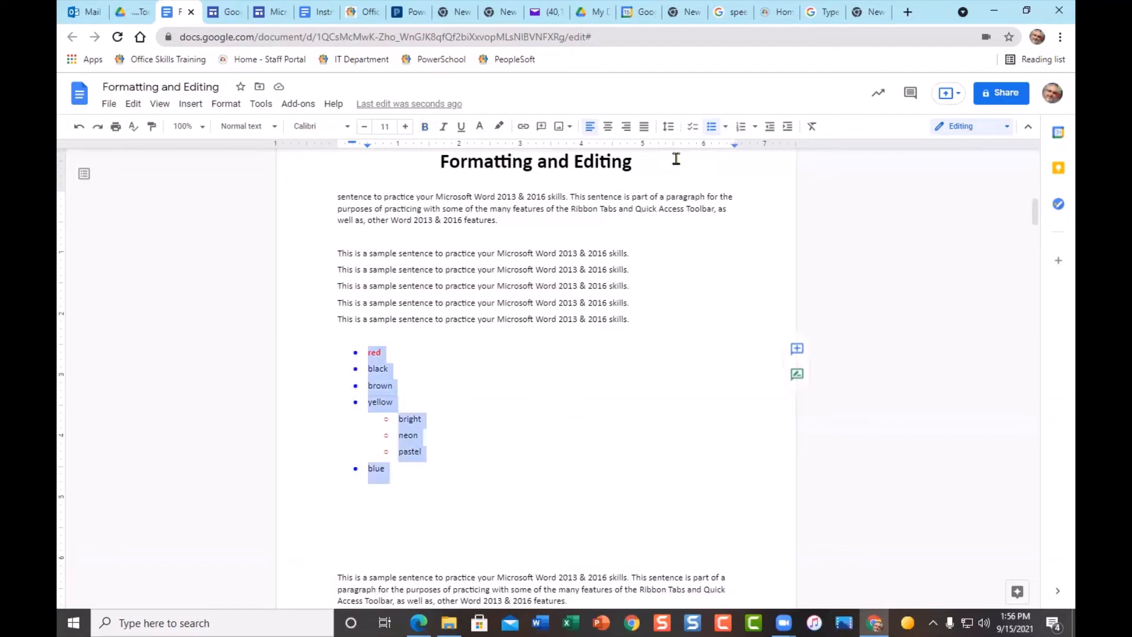
pyautogui.click(692, 131)
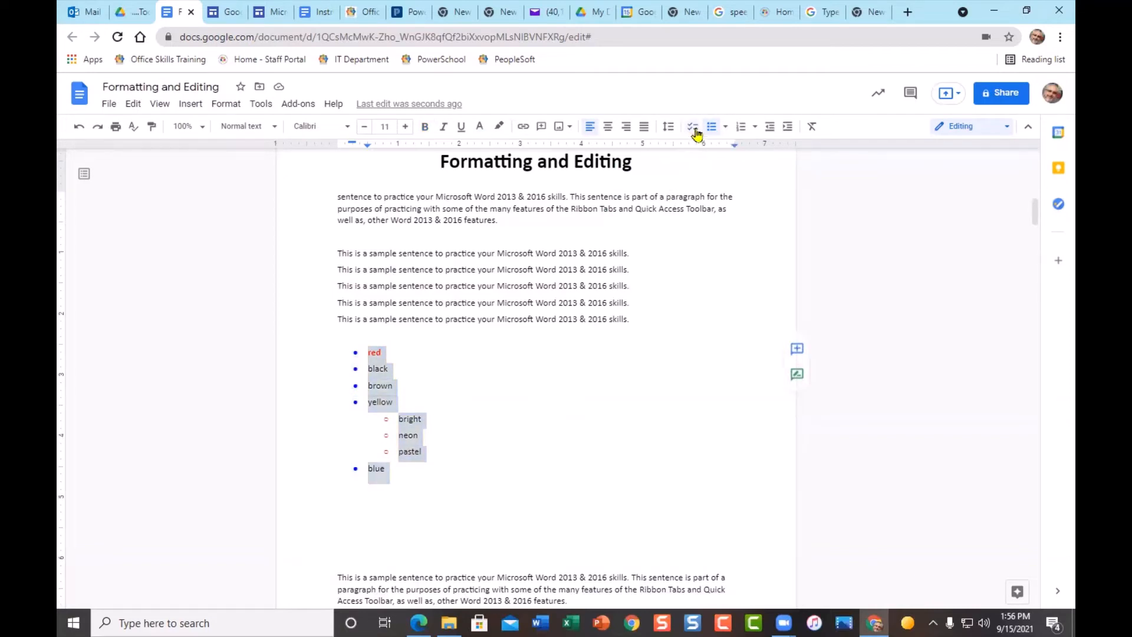
pyautogui.click(743, 132)
pyautogui.click(755, 127)
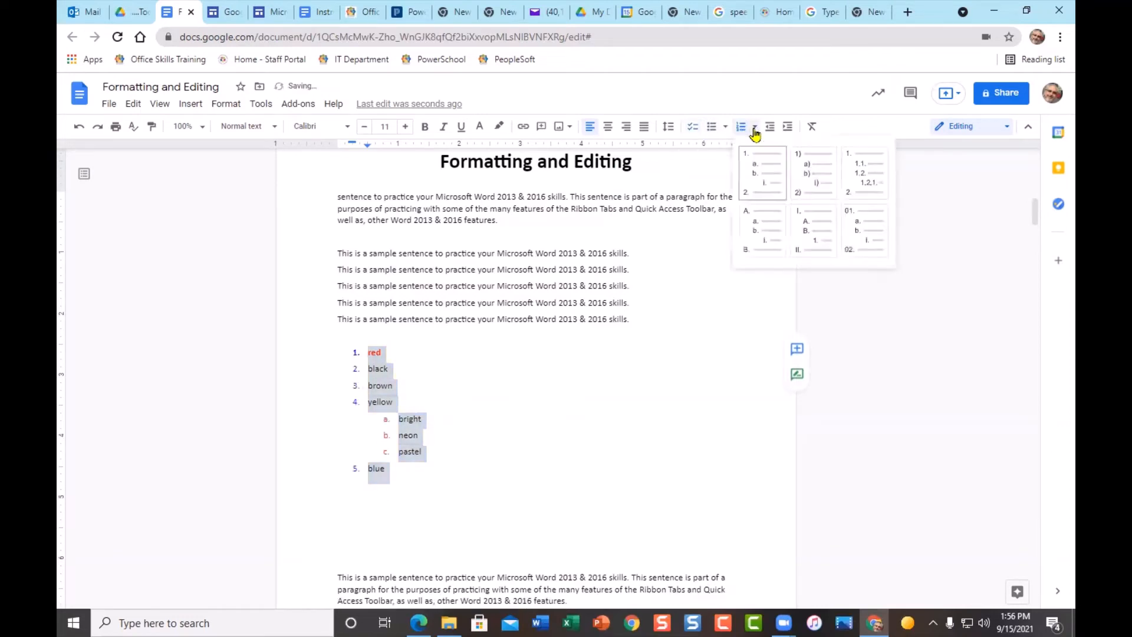
pyautogui.click(811, 181)
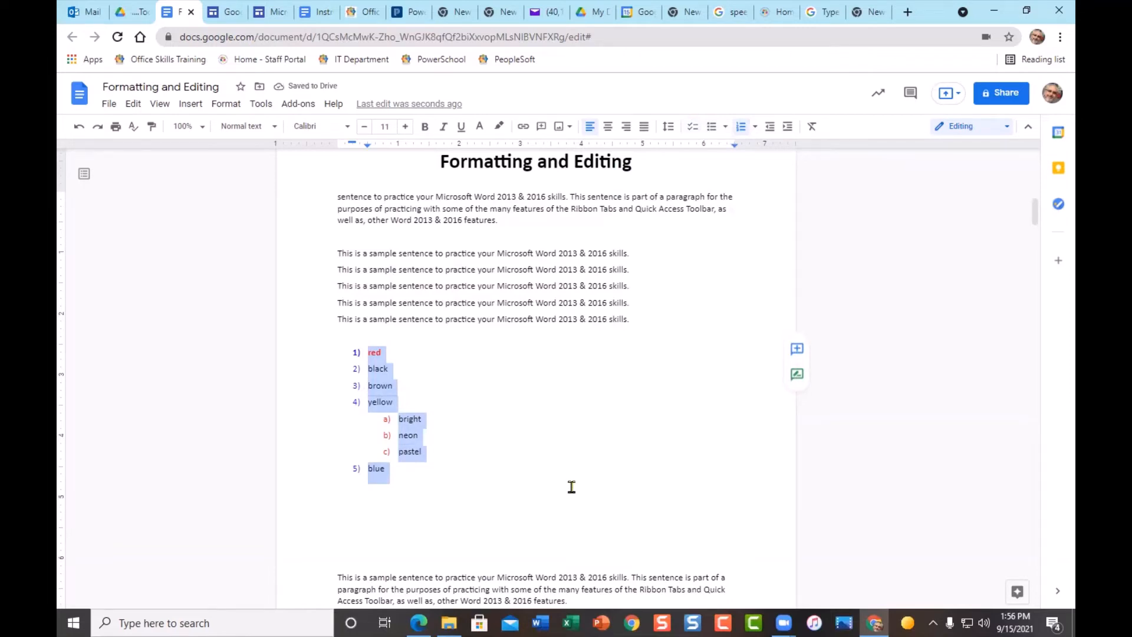
pyautogui.click(405, 516)
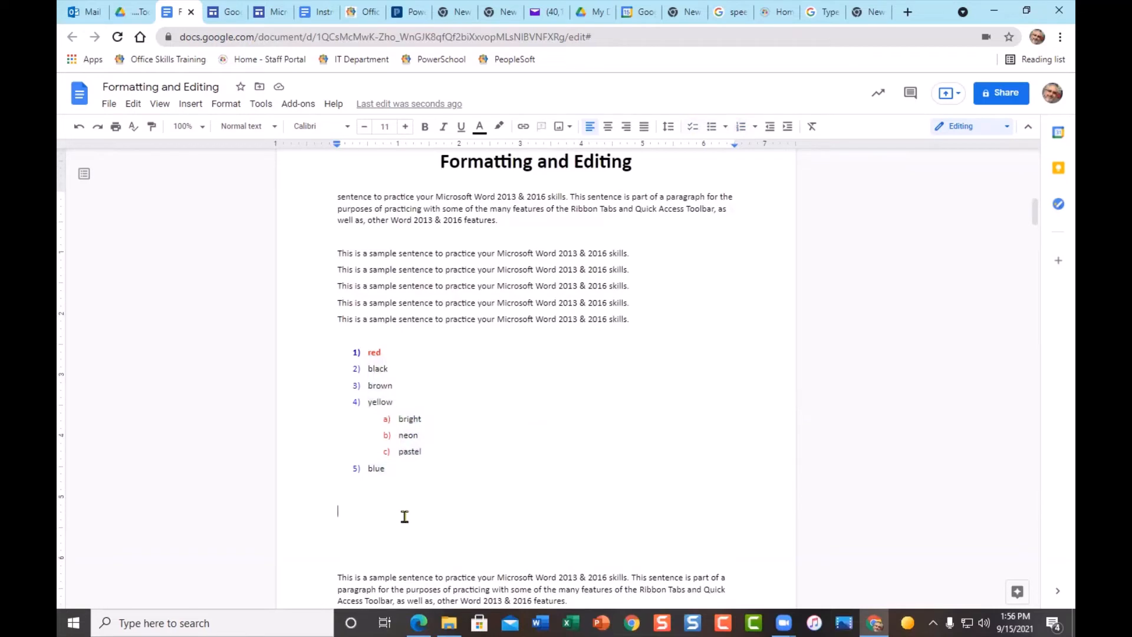
# - Open the Special characters picker and move it off the colour list
pyautogui.click(191, 105)
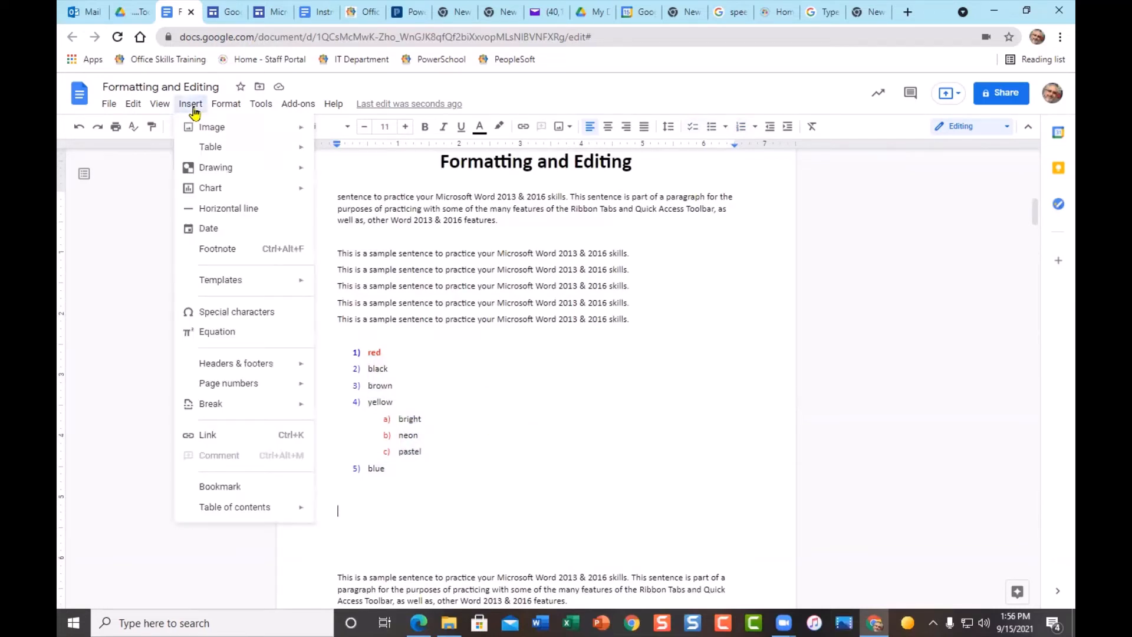
pyautogui.click(265, 317)
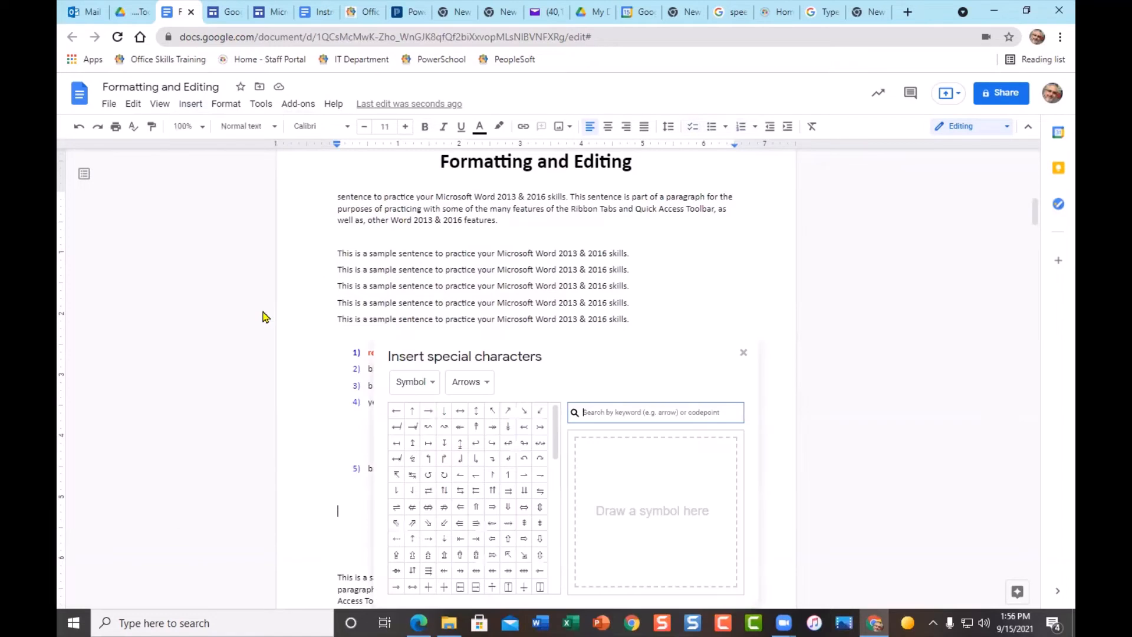
pyautogui.moveTo(578, 354); pyautogui.dragTo(710, 202)
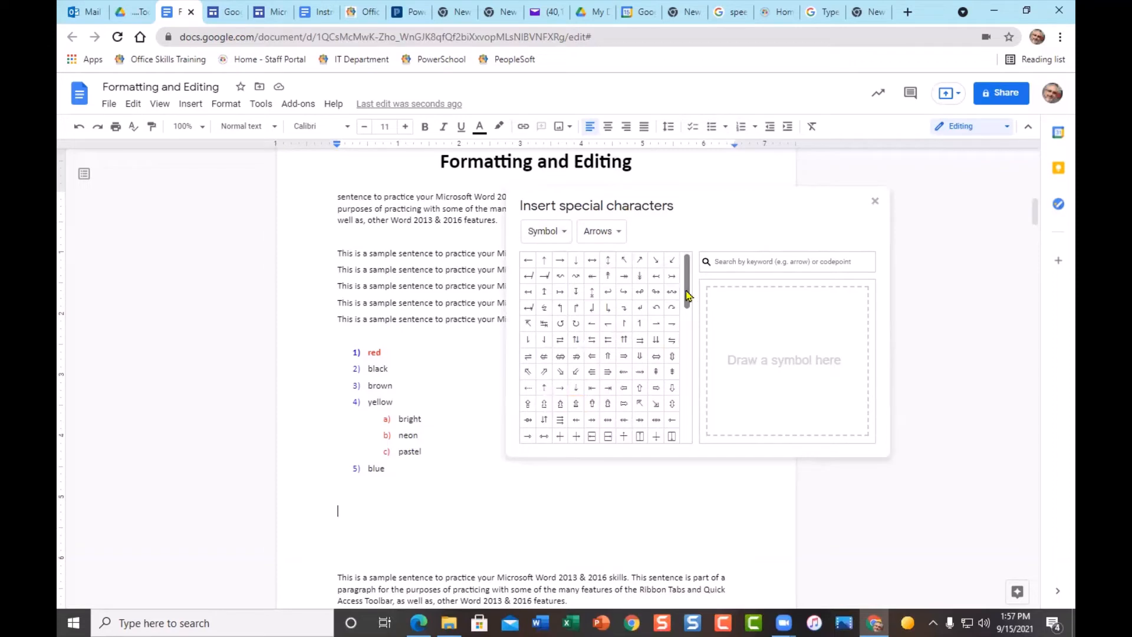
pyautogui.moveTo(687, 295)
pyautogui.mouseDown()
pyautogui.moveTo(694, 408)
pyautogui.moveTo(692, 336)
pyautogui.moveTo(672, 286)
pyautogui.mouseUp()
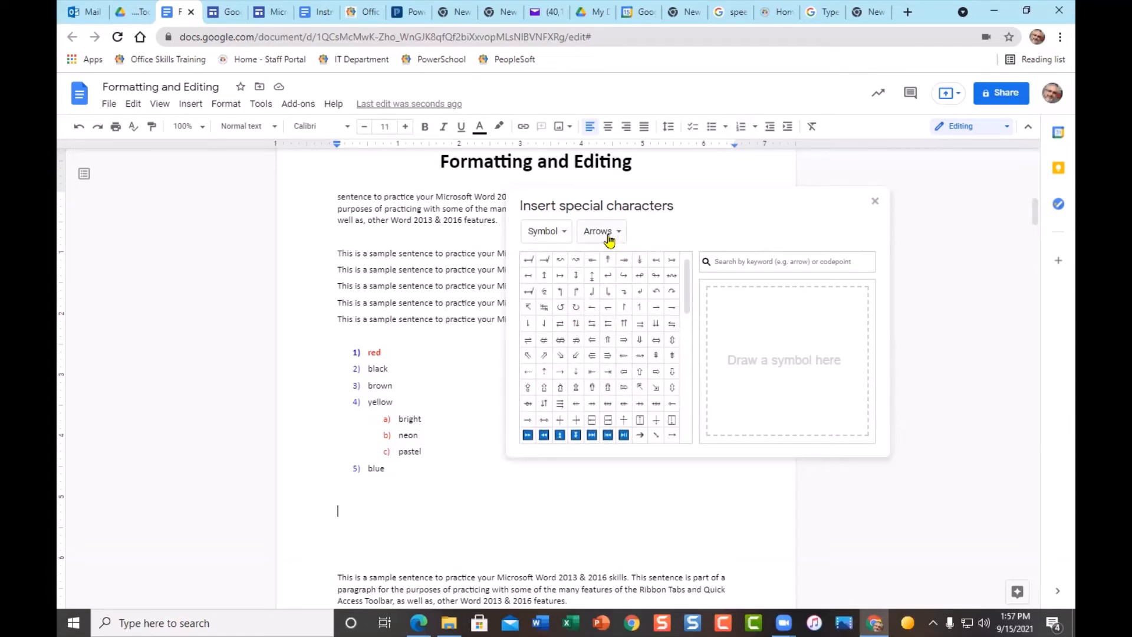
# - Browse the Currency and Math symbol categories, then show the main character category list
pyautogui.click(617, 235)
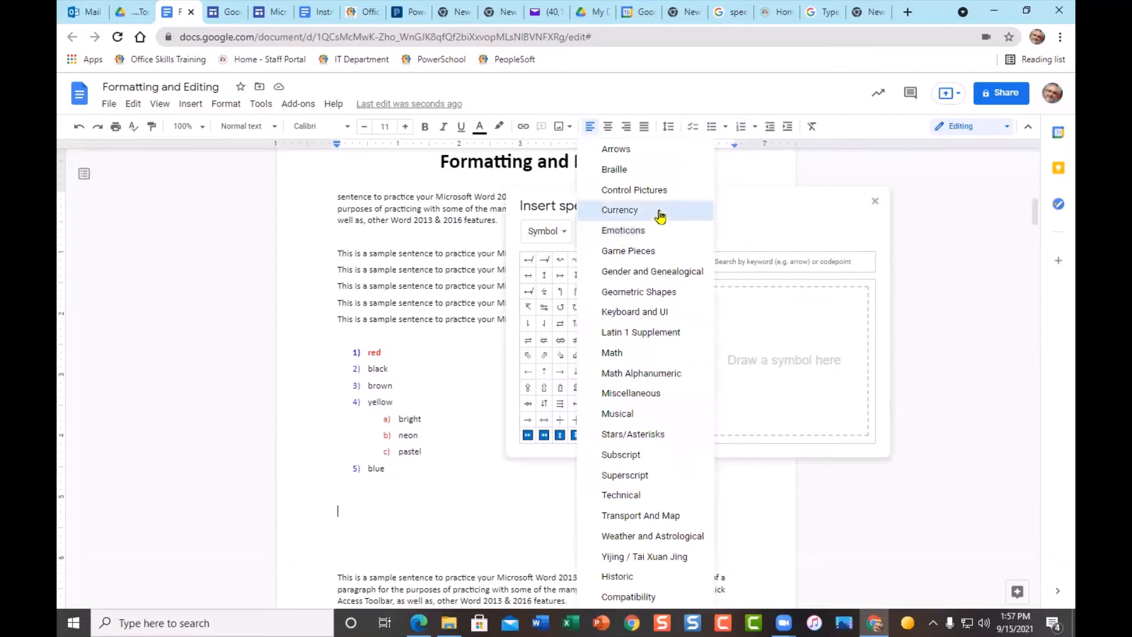
pyautogui.click(641, 214)
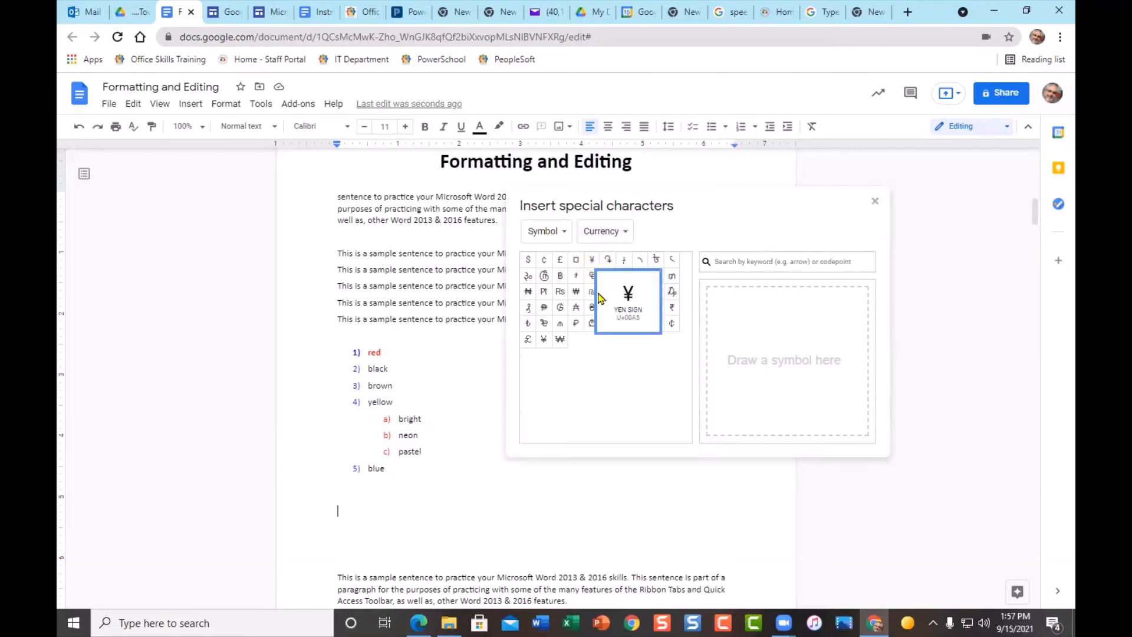
pyautogui.click(626, 232)
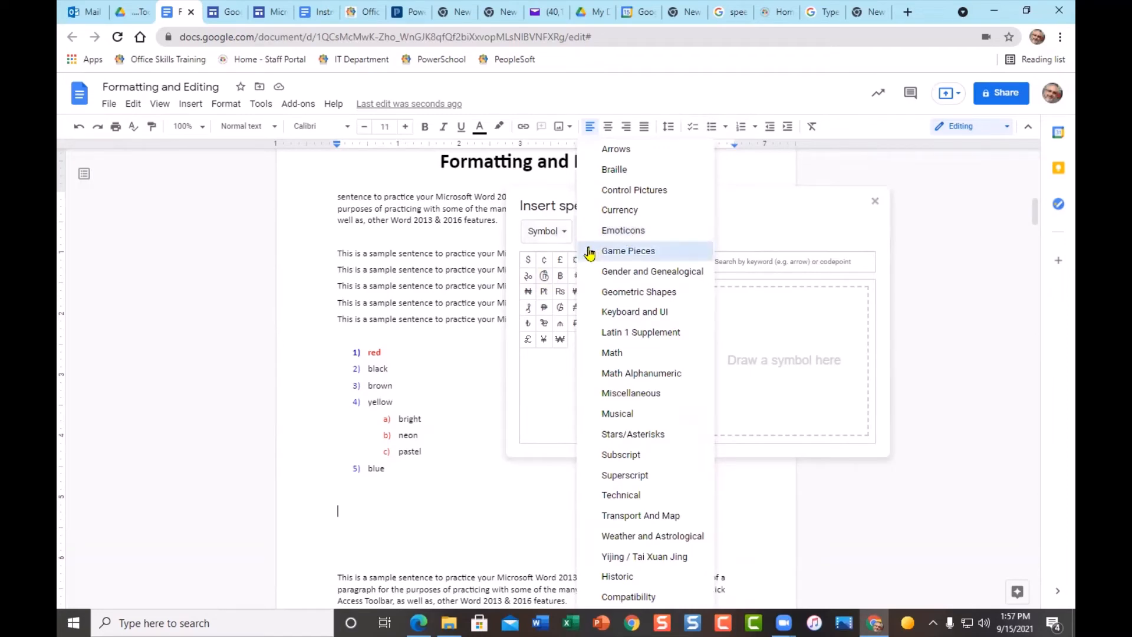
pyautogui.click(748, 223)
pyautogui.click(627, 235)
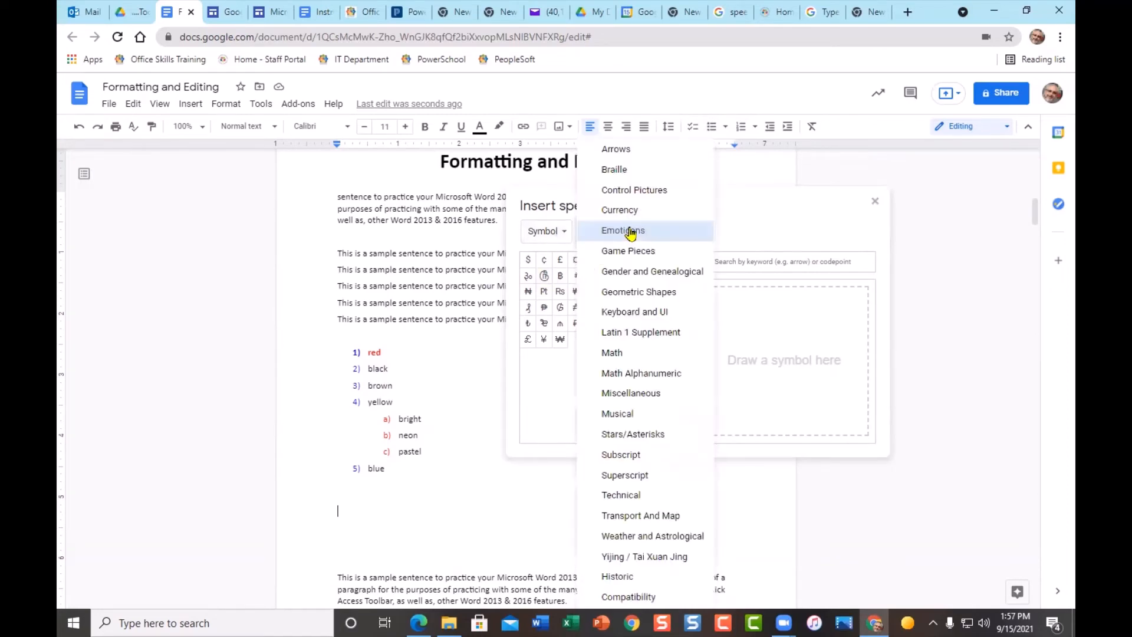
pyautogui.click(619, 356)
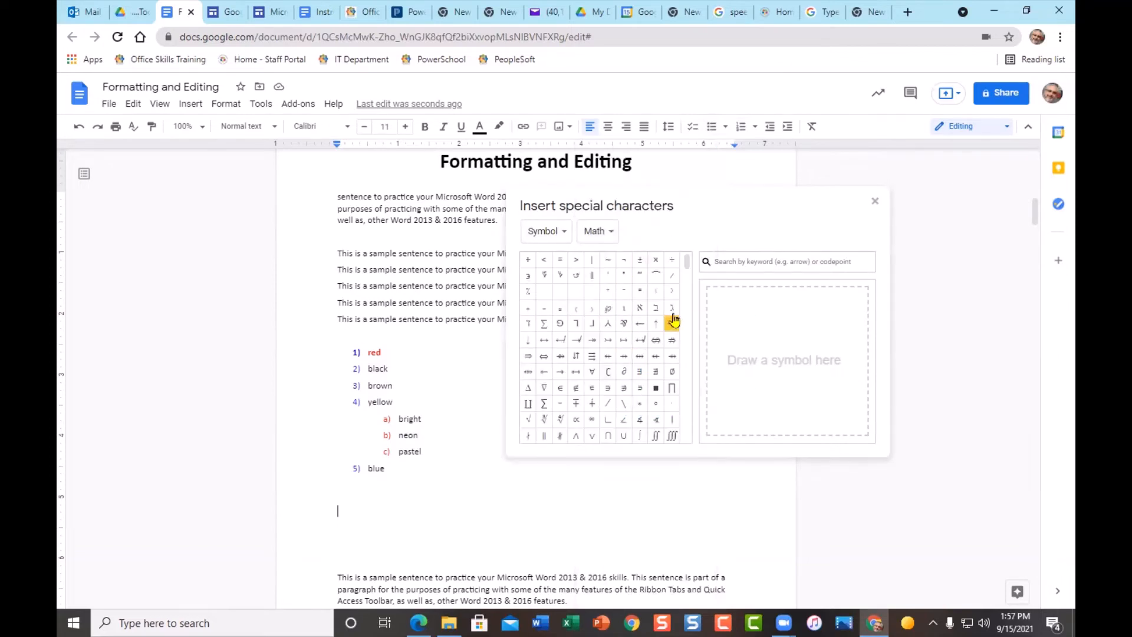
pyautogui.moveTo(686, 260); pyautogui.dragTo(691, 358)
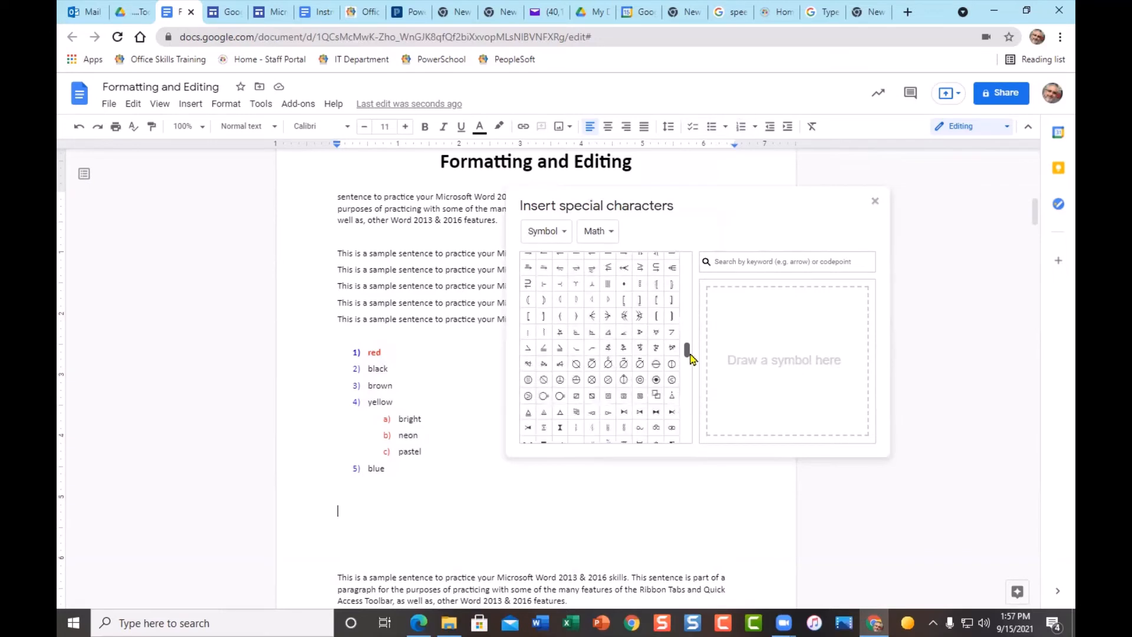
pyautogui.moveTo(624, 381)
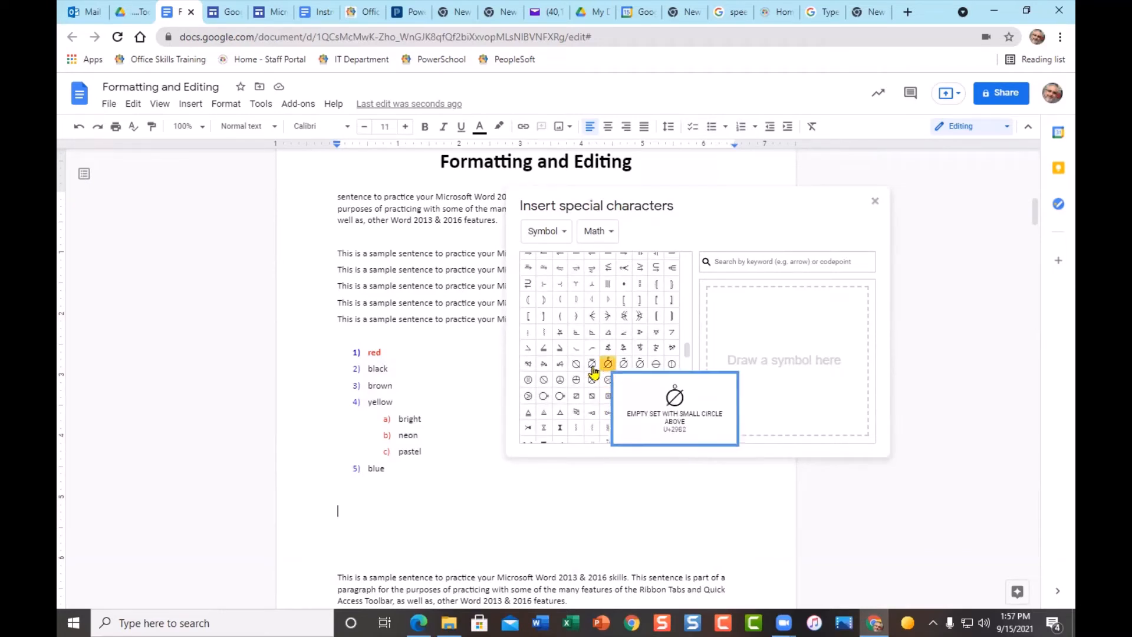
pyautogui.scroll(1, 651, 319)
pyautogui.scroll(5, 650, 316)
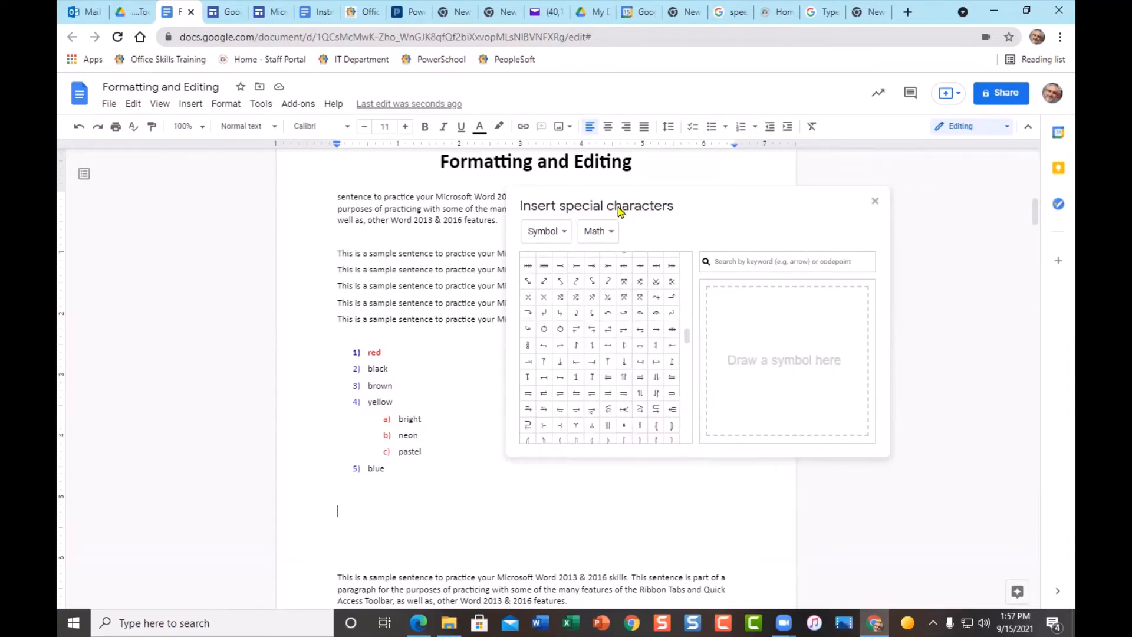
pyautogui.click(613, 236)
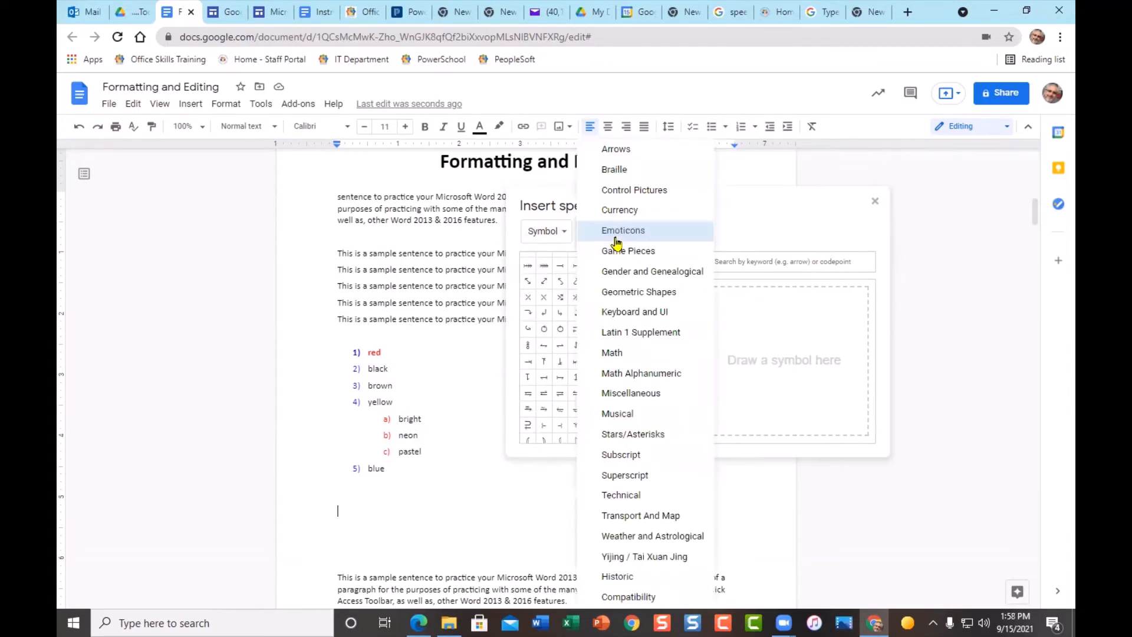
pyautogui.click(564, 231)
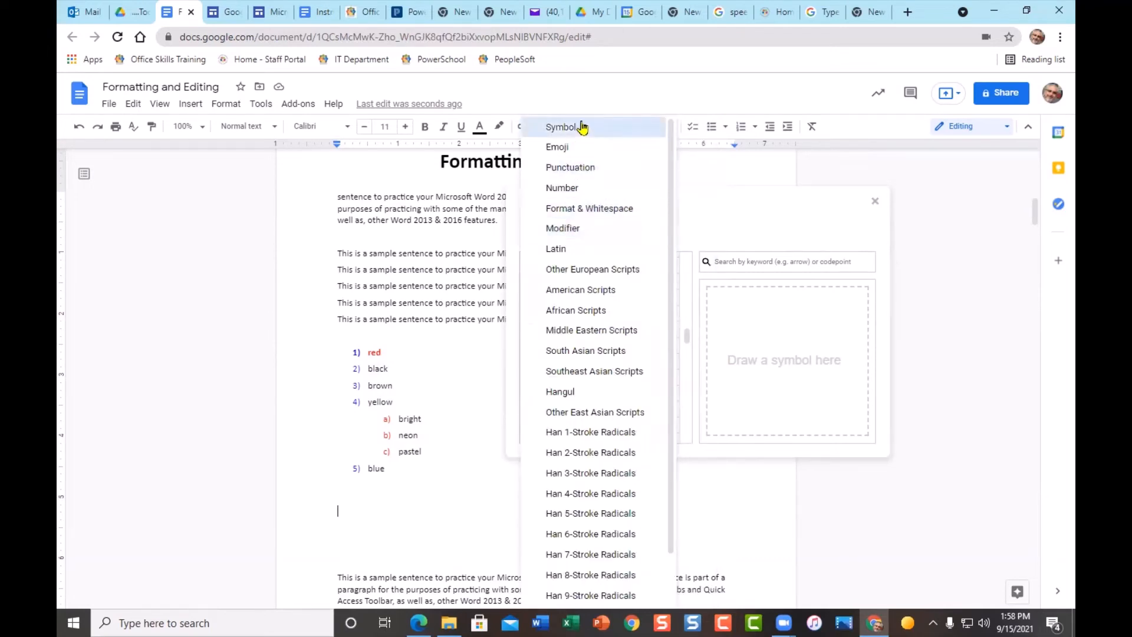
# - Switch the picker to the Emoji 'Animals, Plants and Food' category
pyautogui.click(565, 151)
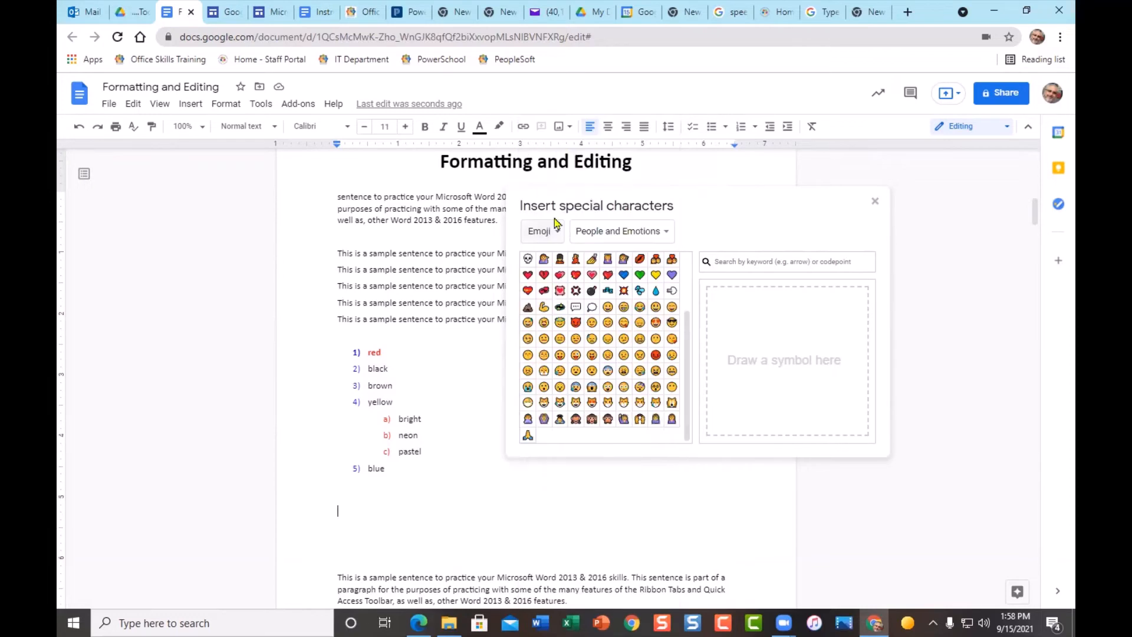
pyautogui.click(671, 236)
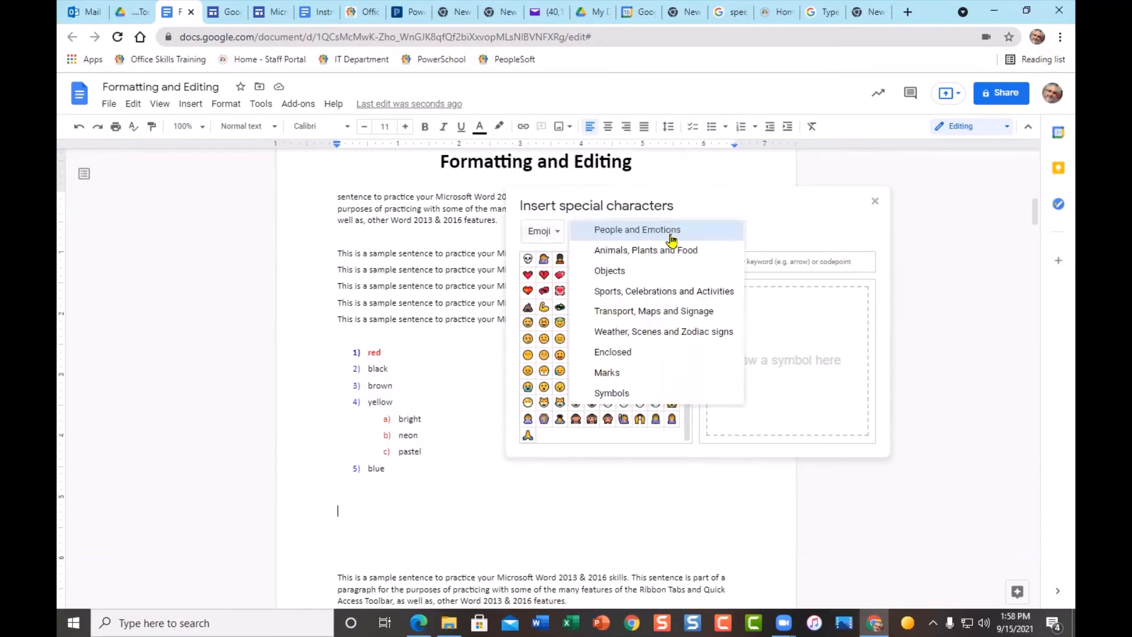
pyautogui.click(636, 271)
pyautogui.click(618, 238)
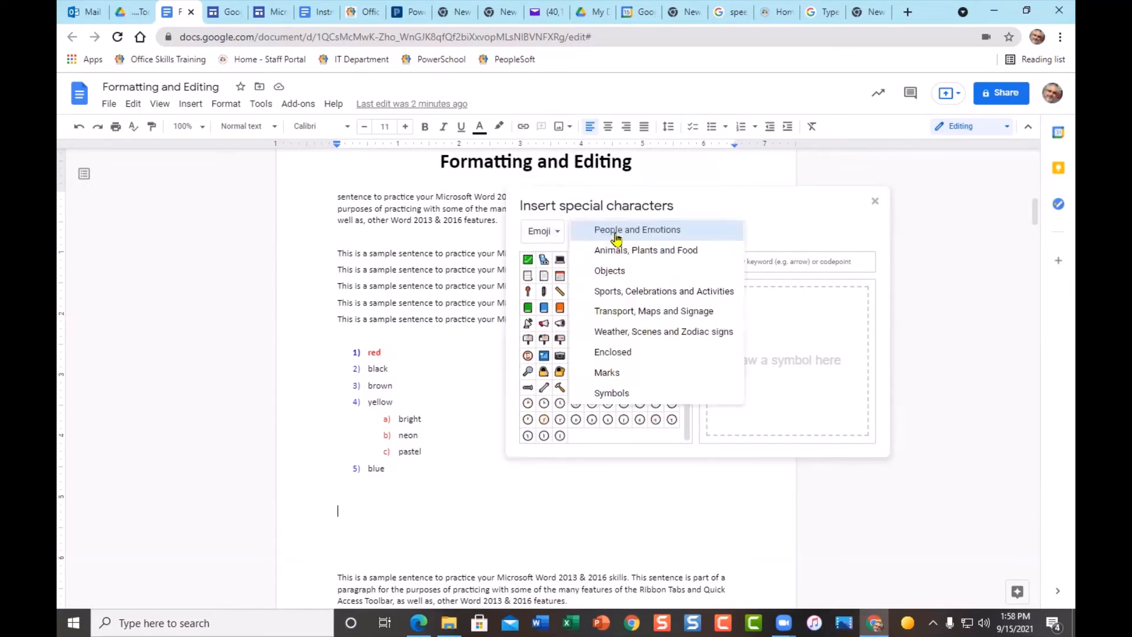
pyautogui.click(631, 255)
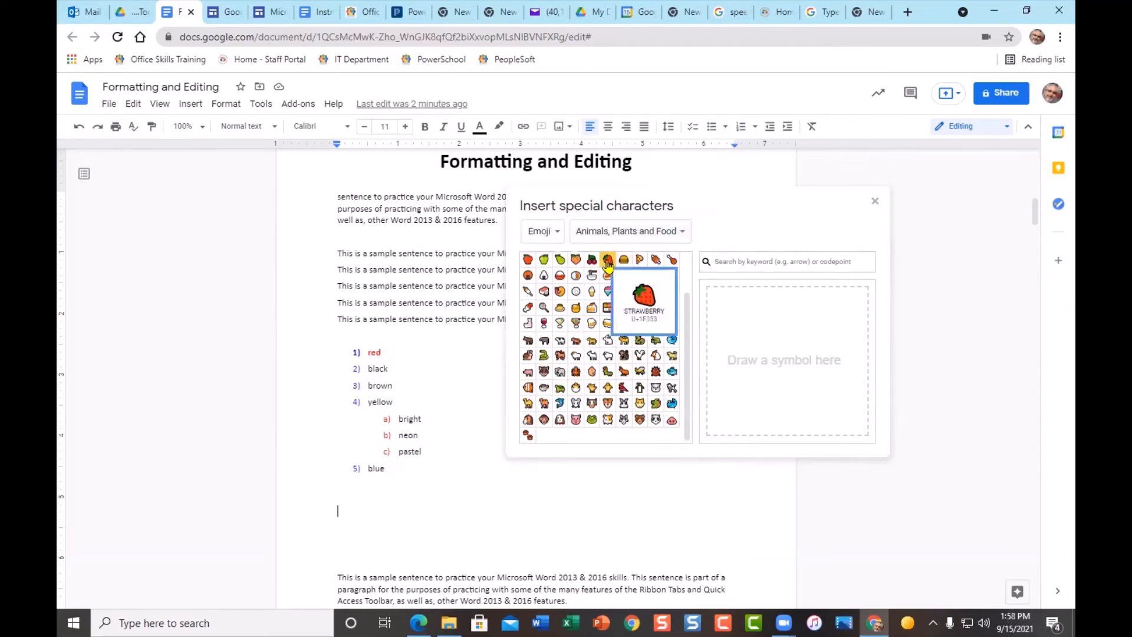
# - Insert strawberry, apple, pear, citrus, meat, sheep and tulip emoji; make a)–c) markers red apples
pyautogui.click(607, 261)
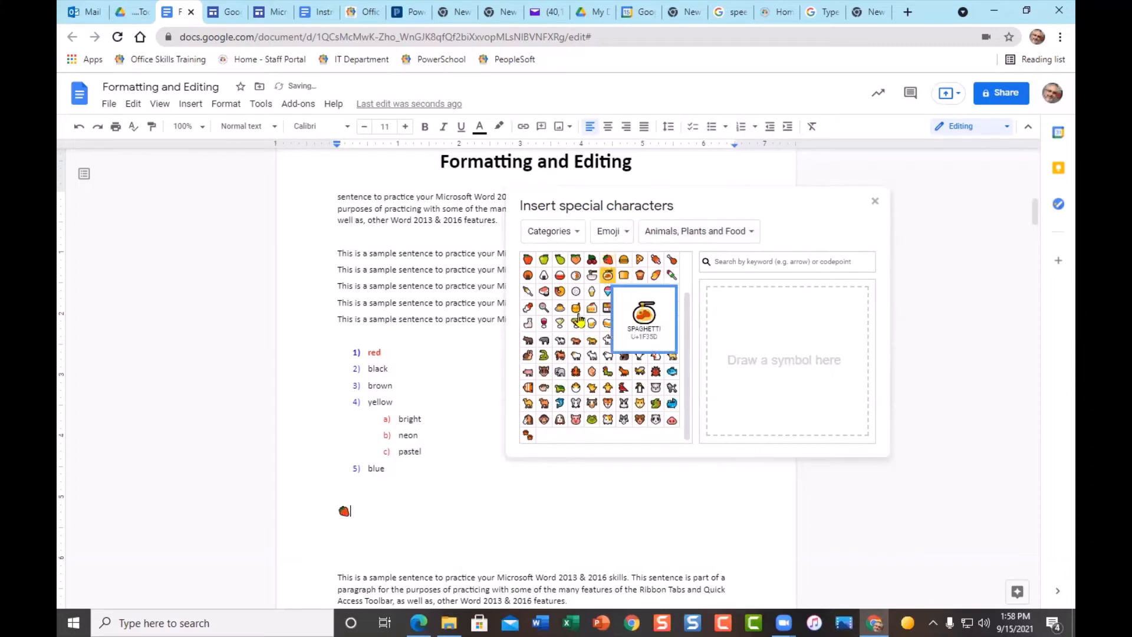
pyautogui.click(544, 260)
pyautogui.click(560, 260)
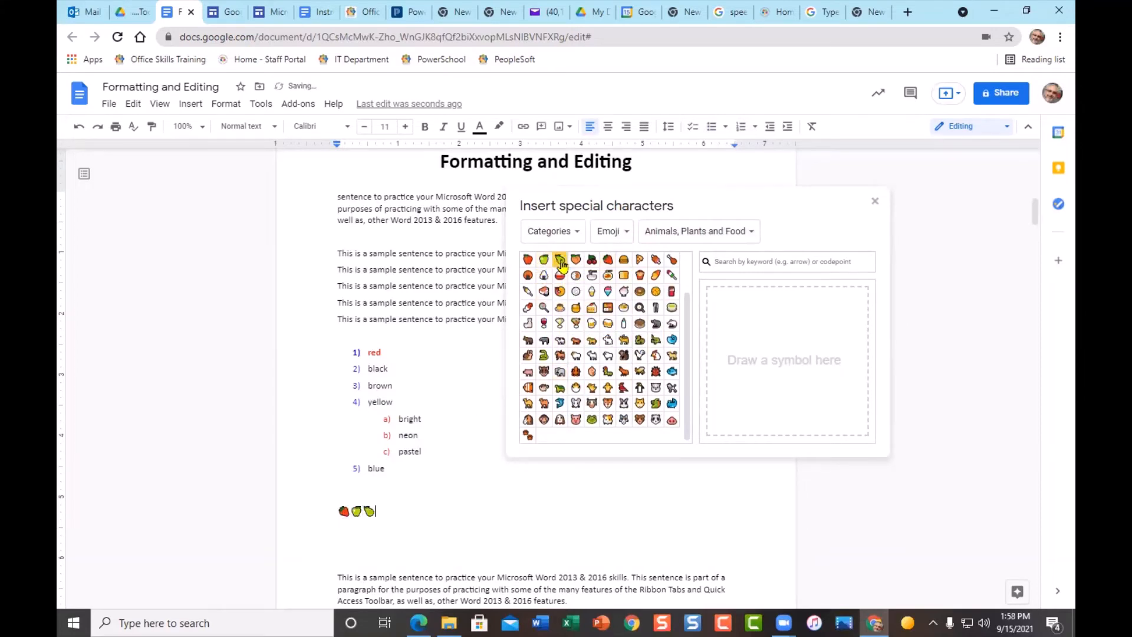
pyautogui.click(559, 291)
pyautogui.click(544, 291)
pyautogui.click(560, 356)
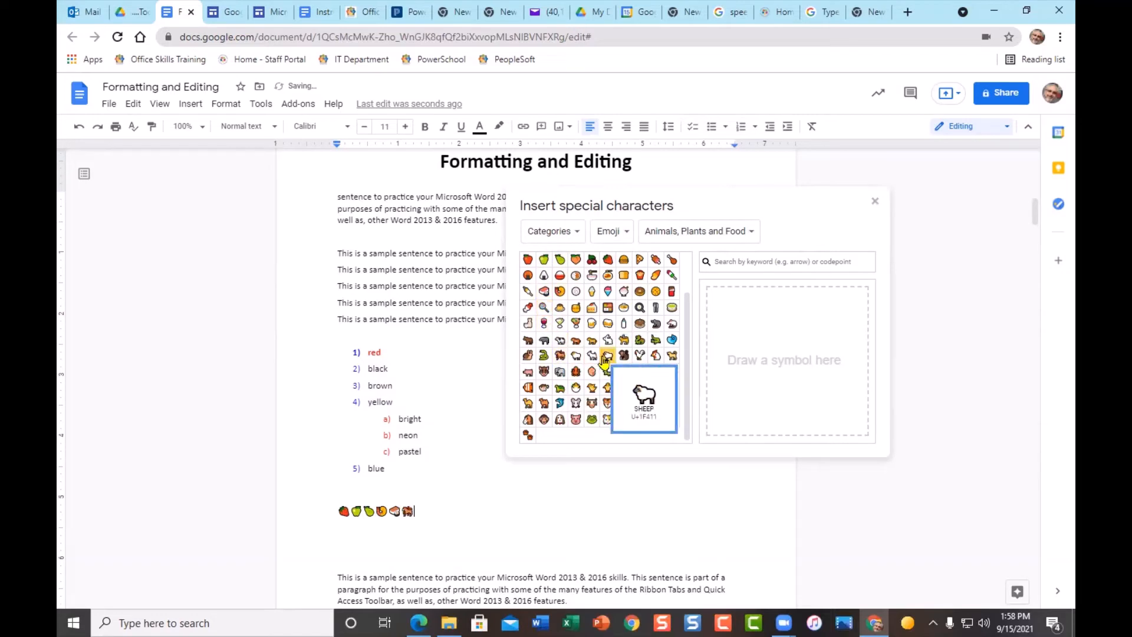
pyautogui.scroll(2, 616, 363)
pyautogui.click(639, 260)
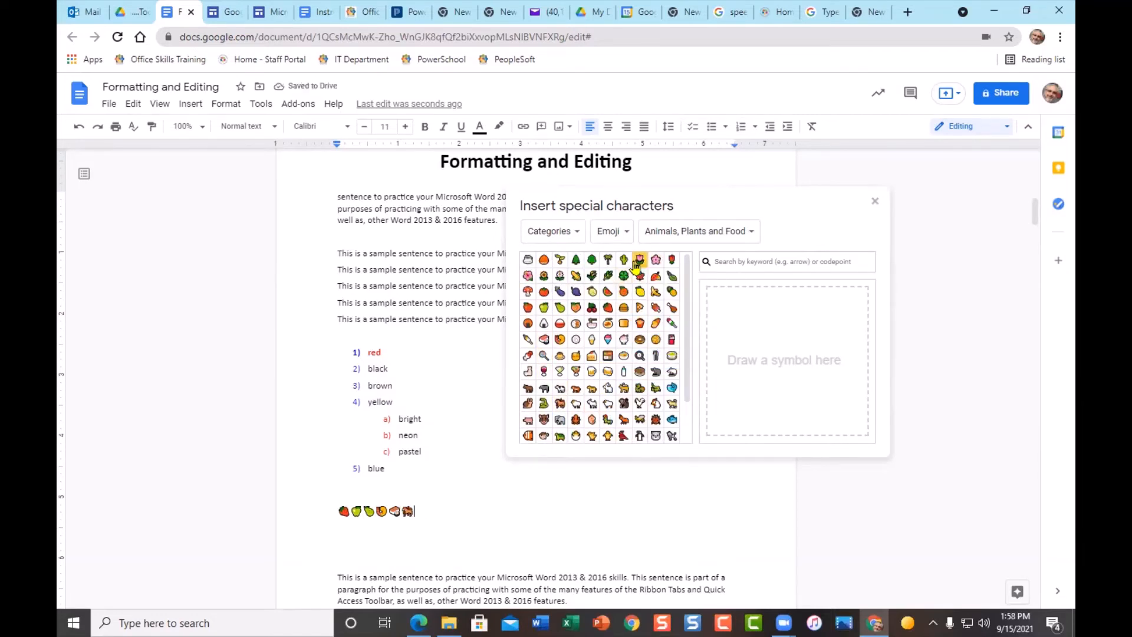
pyautogui.scroll(-2, 548, 424)
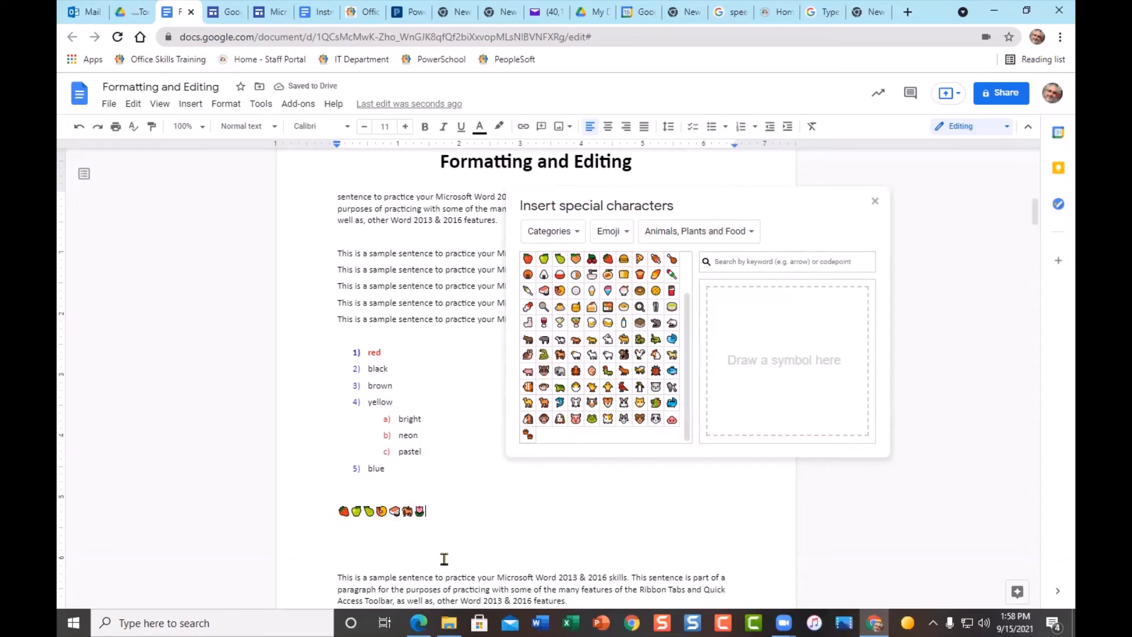
pyautogui.click(384, 420)
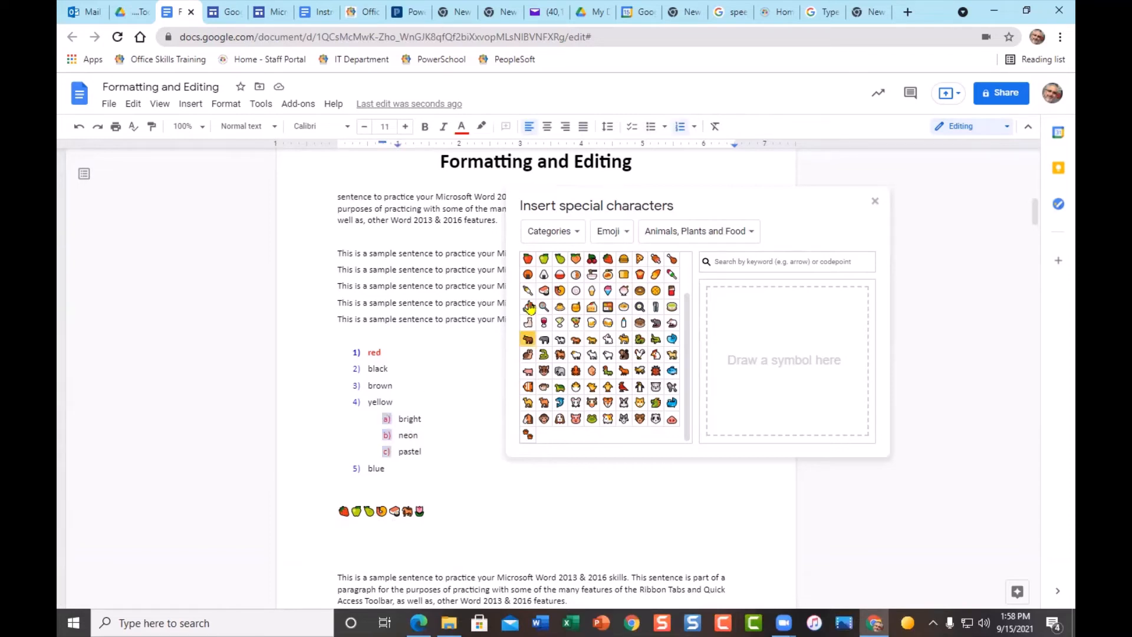
pyautogui.click(528, 259)
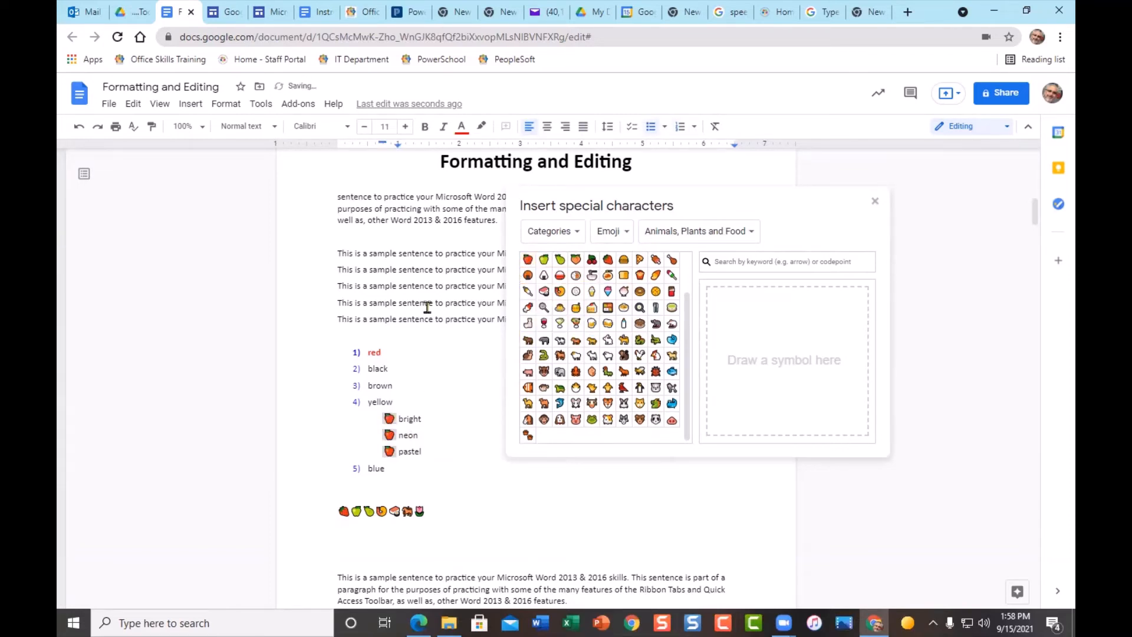
# - Select the 1)–5) markers and switch the picker category to Other European Scripts
pyautogui.click(352, 354)
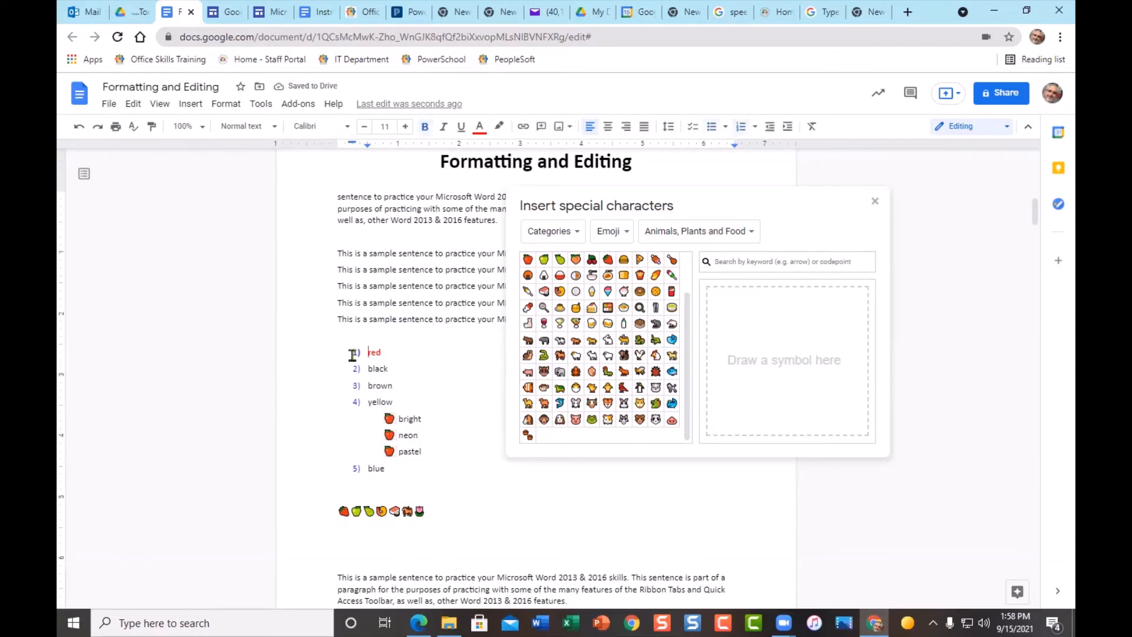
pyautogui.click(354, 354)
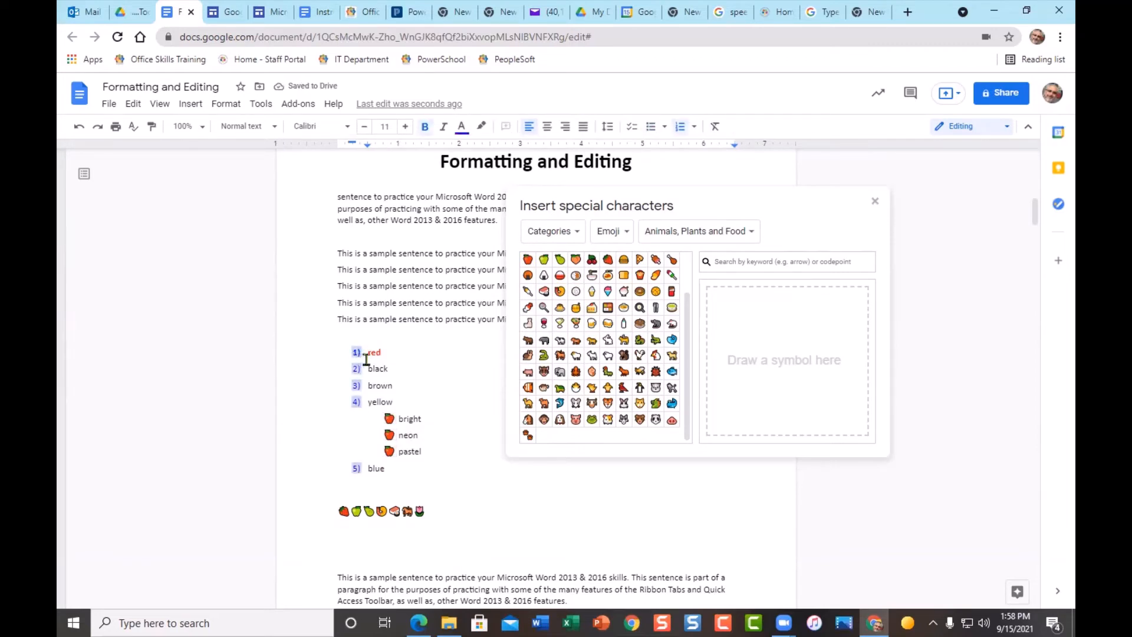
pyautogui.click(575, 237)
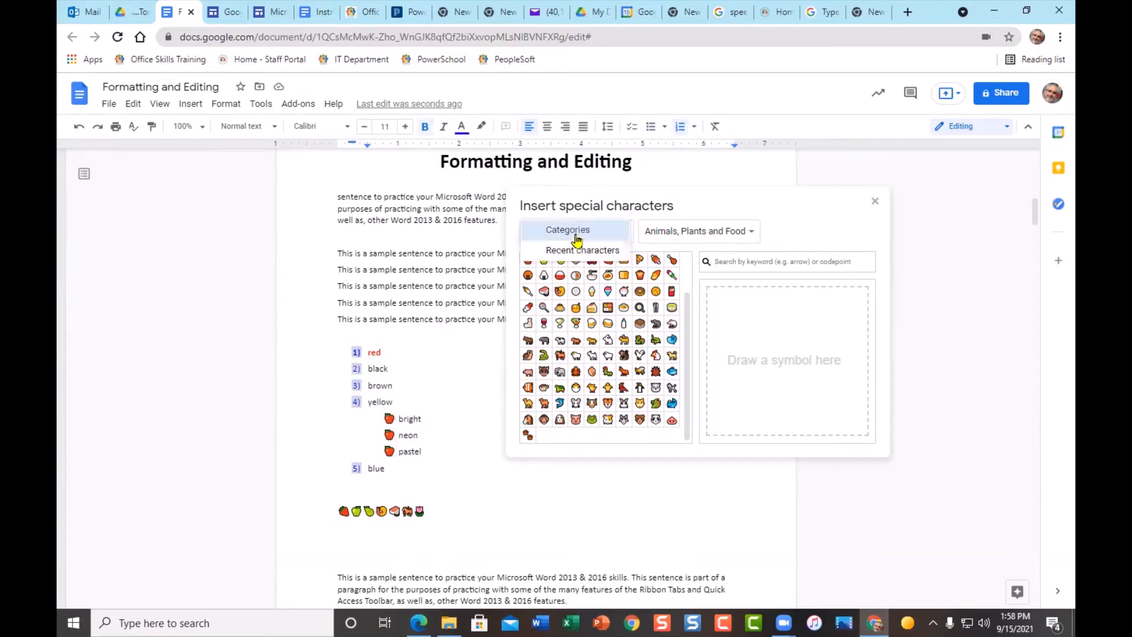
pyautogui.click(578, 234)
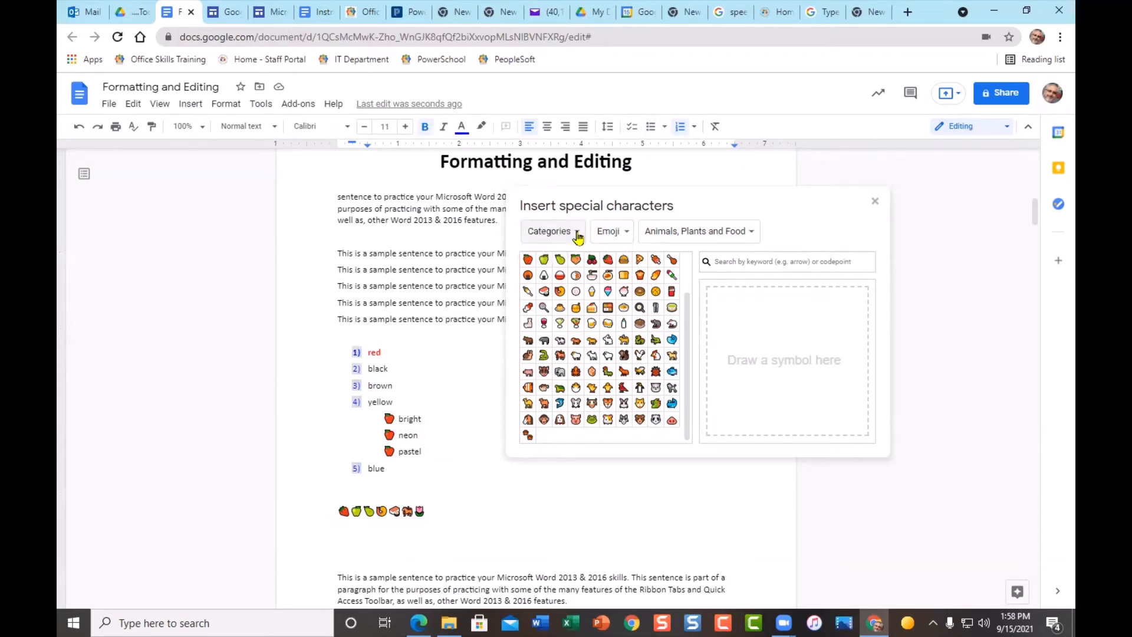
pyautogui.click(578, 236)
pyautogui.click(577, 231)
pyautogui.click(631, 233)
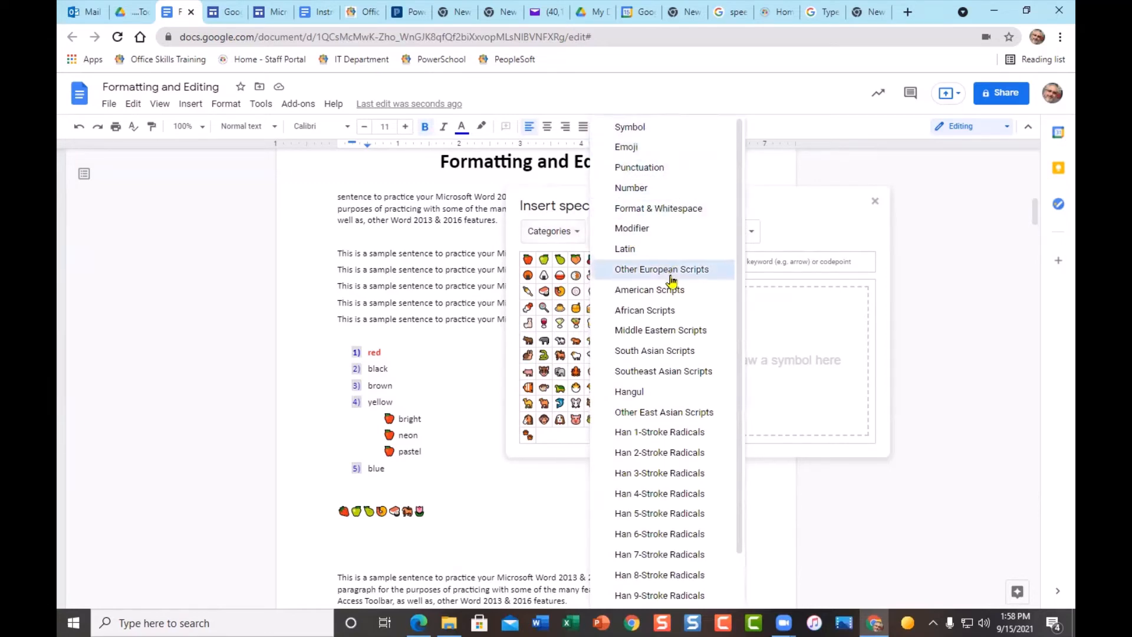
pyautogui.scroll(-1, 708, 448)
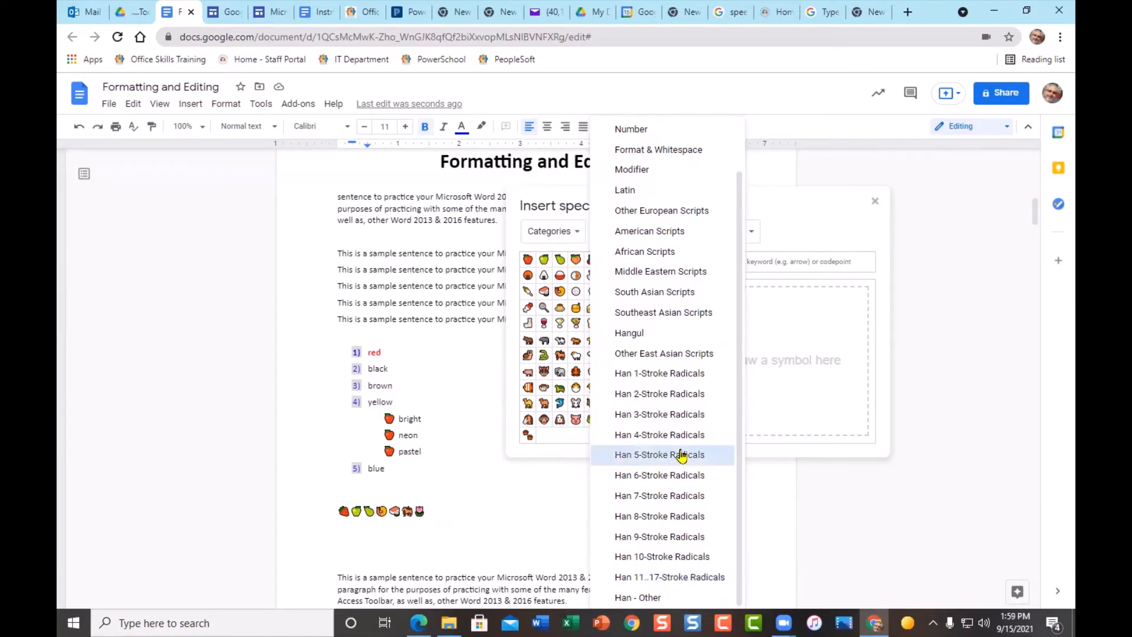
pyautogui.scroll(1, 683, 456)
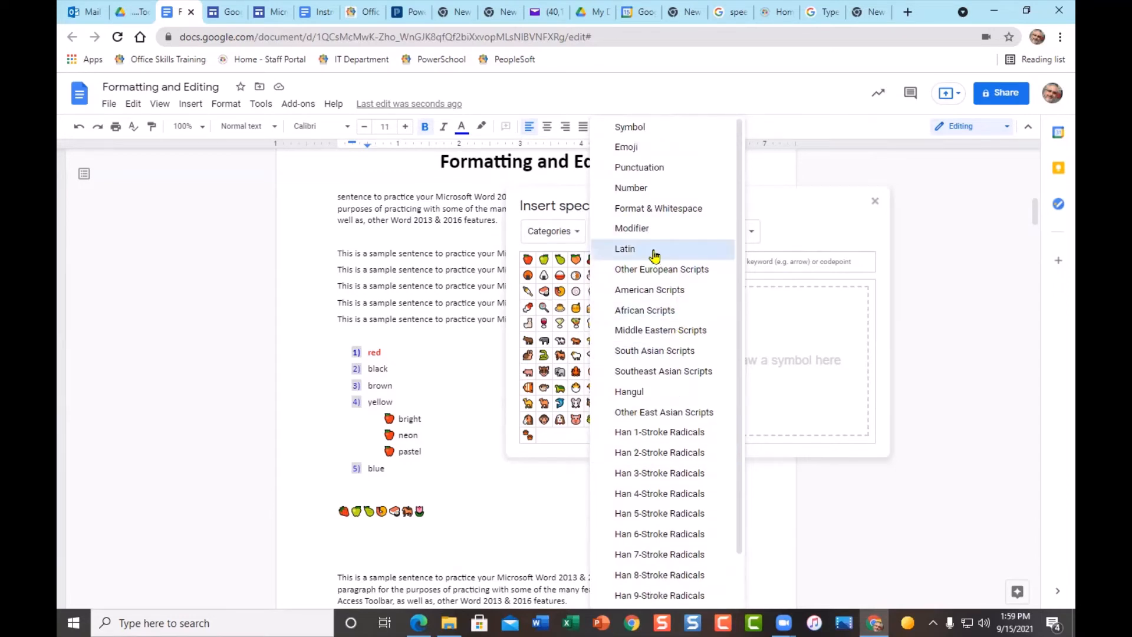
pyautogui.click(701, 271)
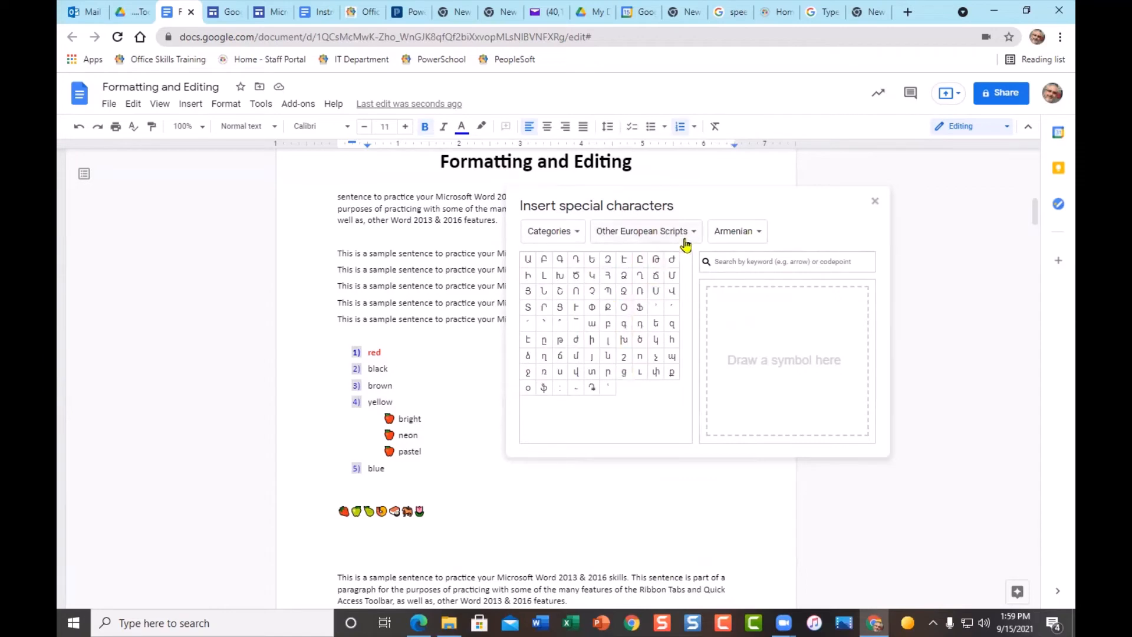
# - Browse Cyrillic and Historic Latin characters, settling on the Common Latin character set
pyautogui.click(762, 234)
pyautogui.click(774, 253)
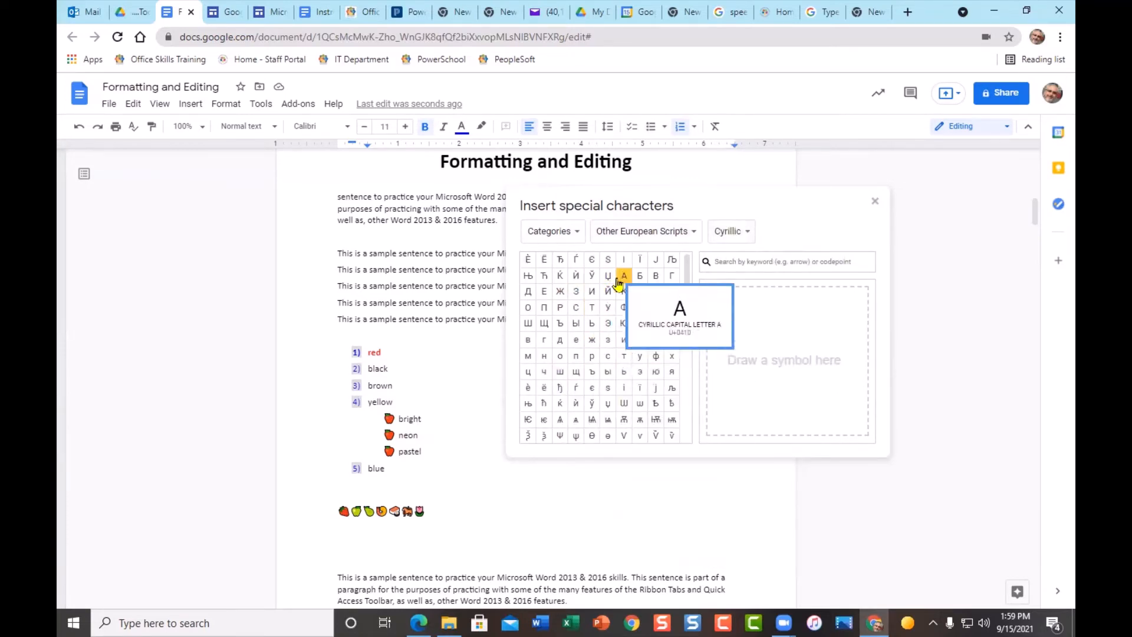
pyautogui.click(688, 236)
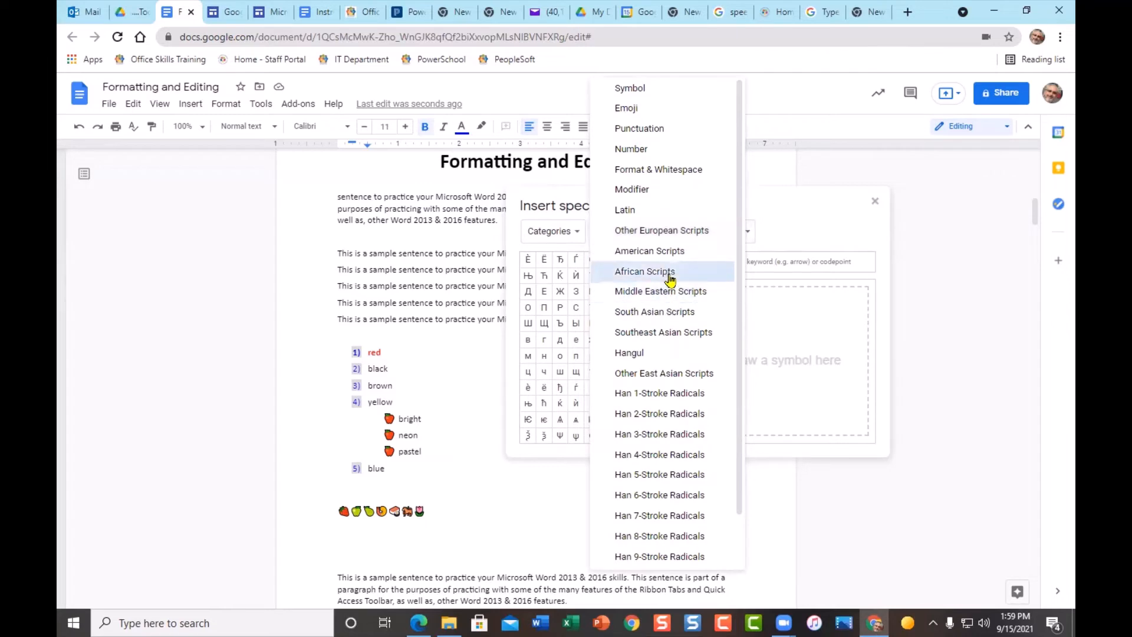
pyautogui.click(655, 211)
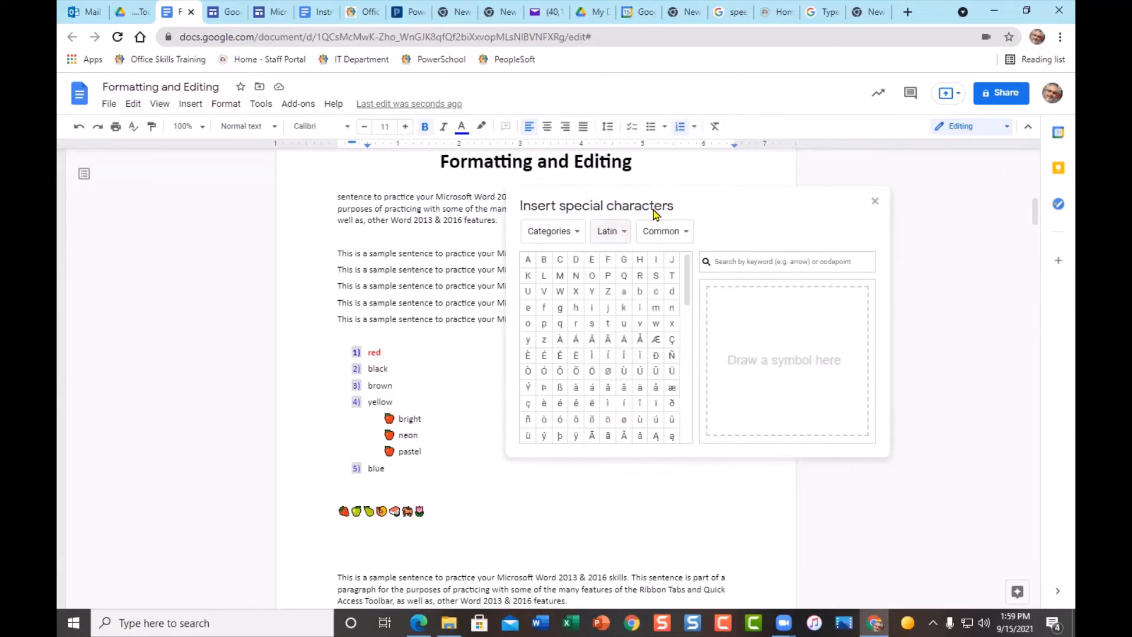
pyautogui.click(689, 236)
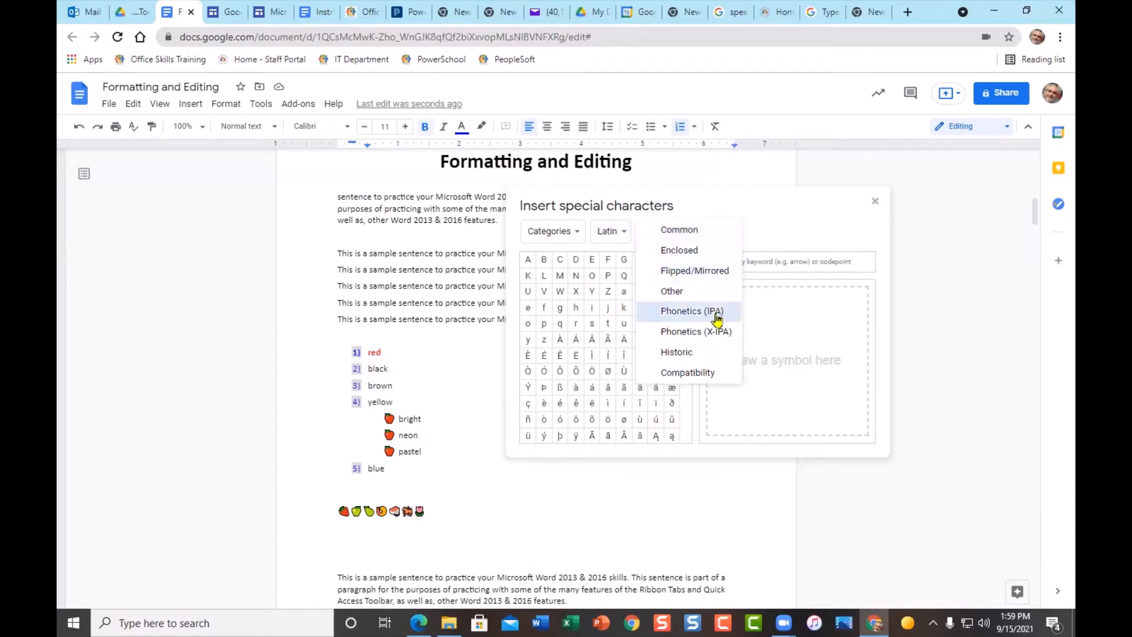
pyautogui.click(702, 353)
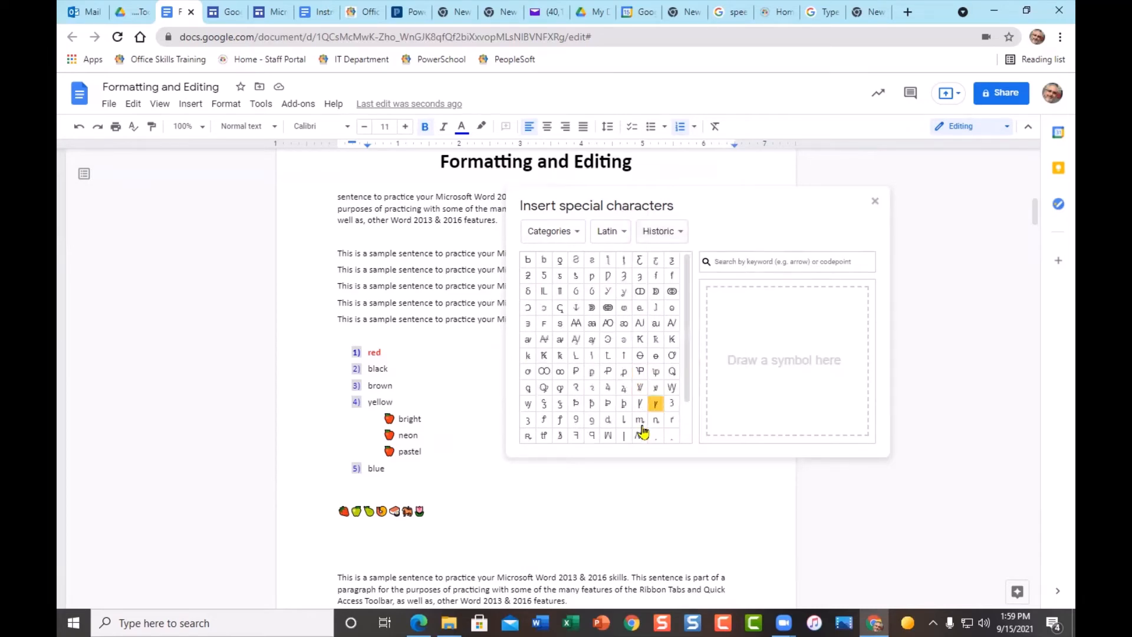
pyautogui.click(684, 234)
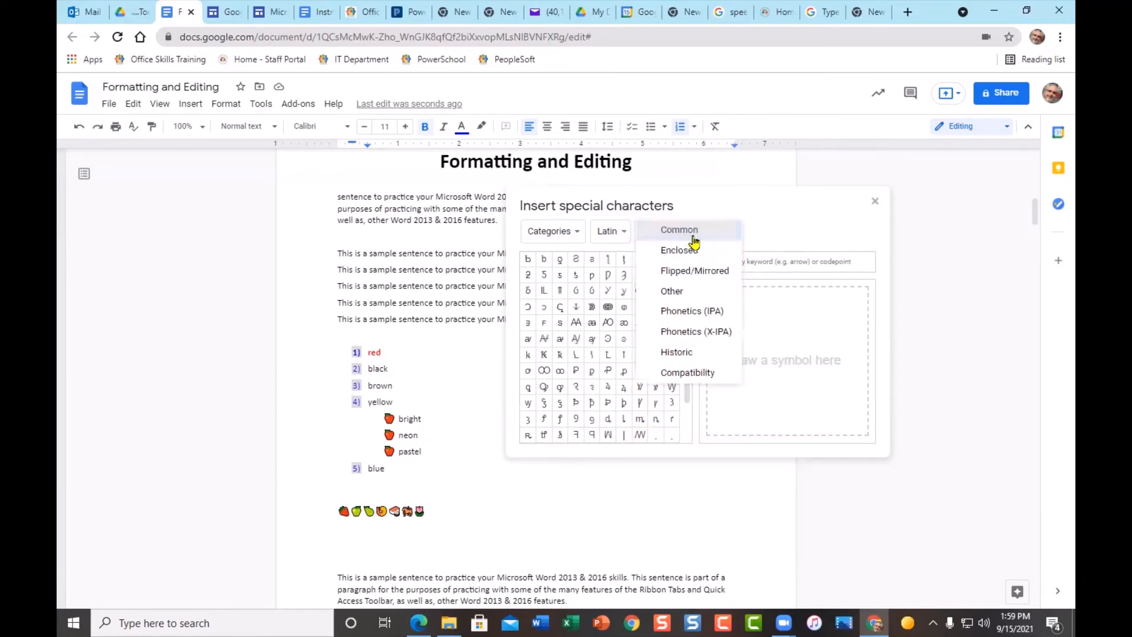
pyautogui.click(686, 232)
pyautogui.moveTo(650, 403)
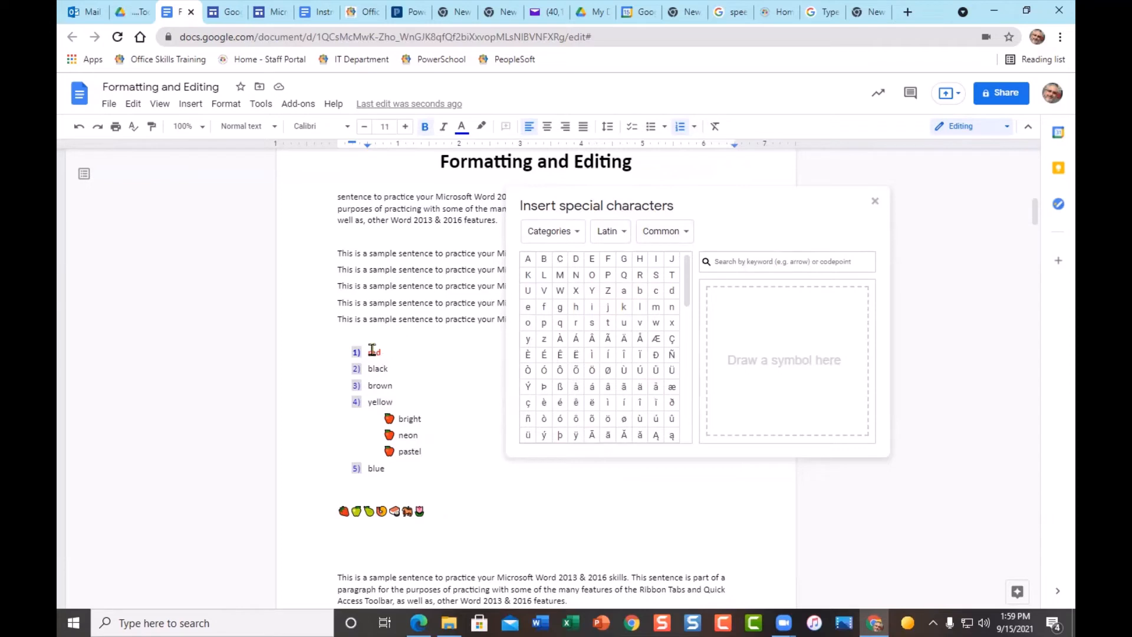
# - On the empty line below the emoji row, insert á followed by ÿ letters
pyautogui.click(487, 519)
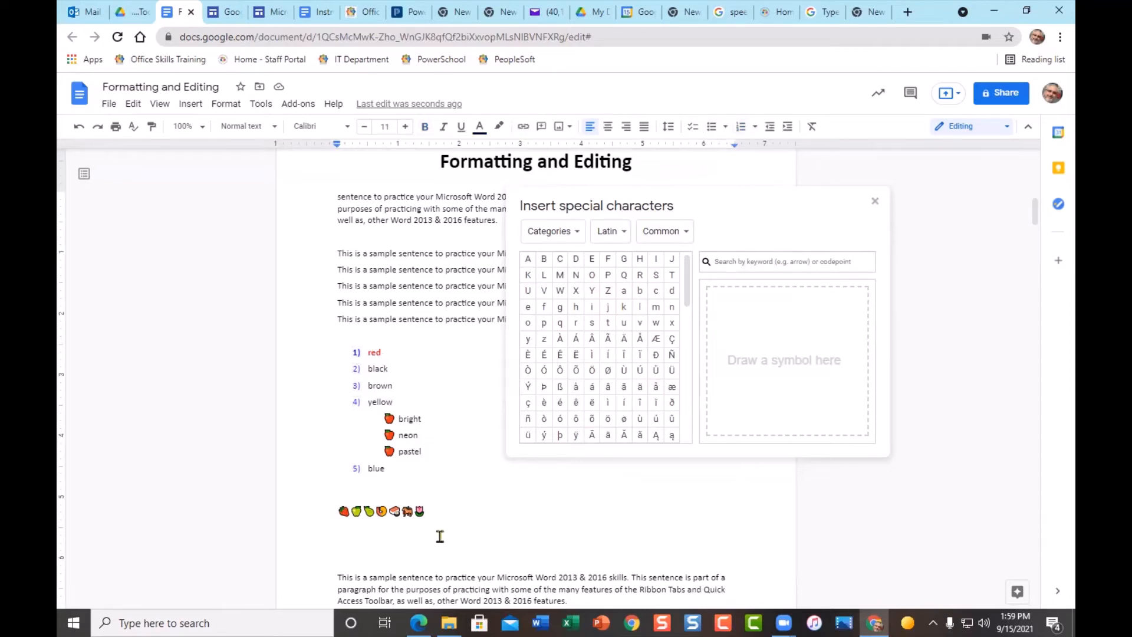
pyautogui.click(406, 540)
pyautogui.click(592, 390)
pyautogui.click(576, 436)
pyautogui.click(575, 435)
pyautogui.click(575, 435)
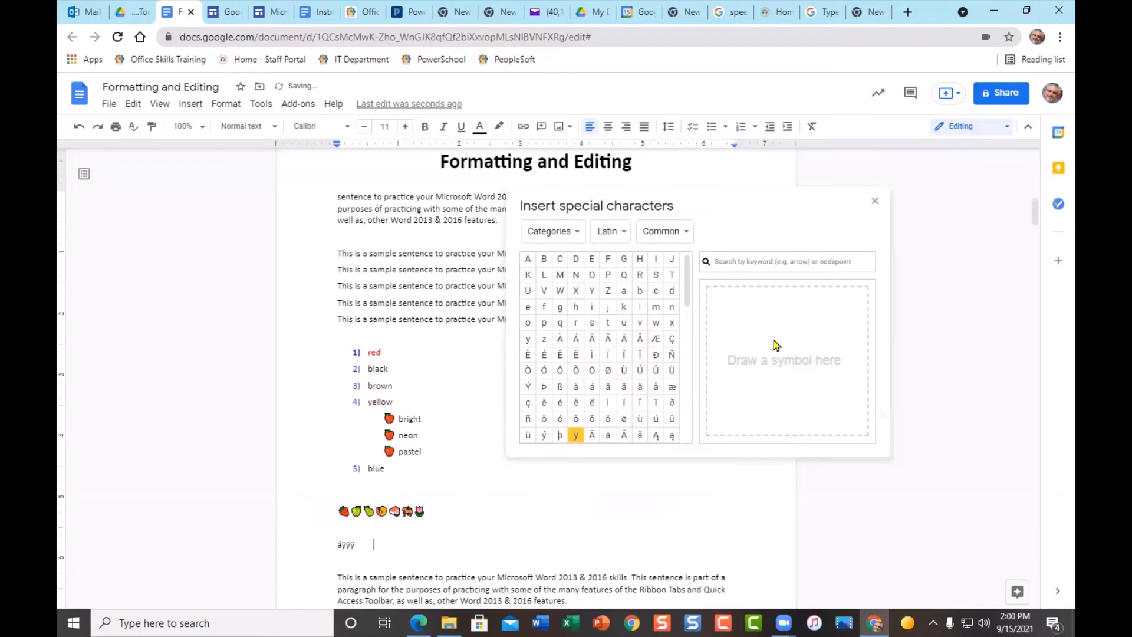
# - Sketch an accented e in the drawing box and insert é after áÿÿÿ
pyautogui.moveTo(758, 350)
pyautogui.mouseDown()
pyautogui.moveTo(807, 349)
pyautogui.moveTo(789, 323)
pyautogui.moveTo(762, 326)
pyautogui.moveTo(747, 368)
pyautogui.moveTo(791, 396)
pyautogui.moveTo(806, 377)
pyautogui.mouseUp()
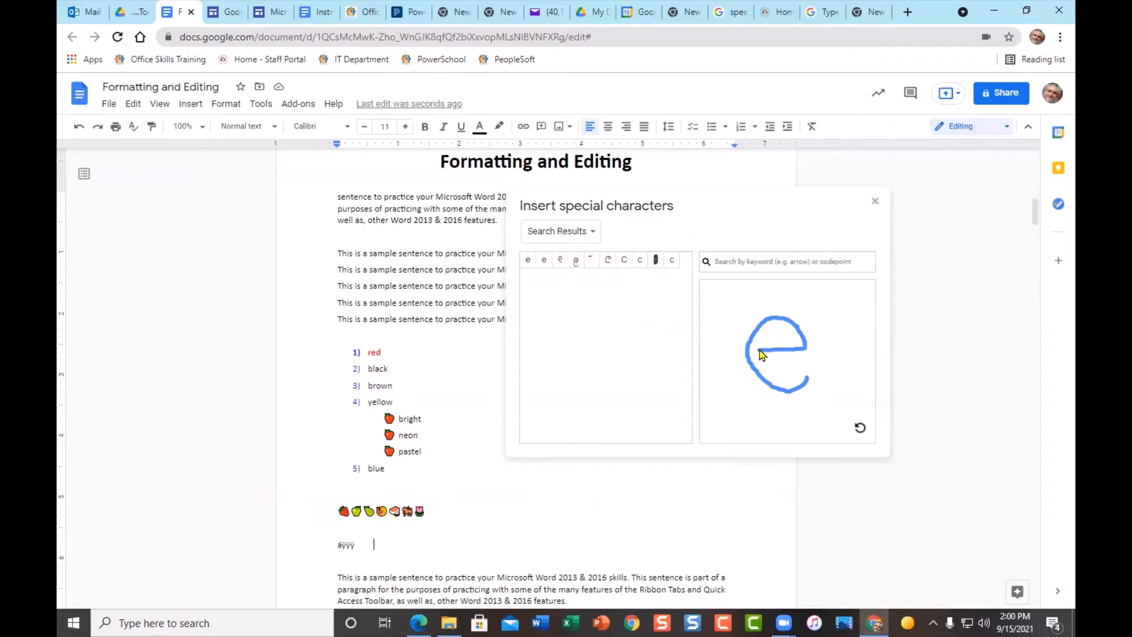
pyautogui.moveTo(760, 350); pyautogui.dragTo(746, 352)
pyautogui.moveTo(755, 304); pyautogui.dragTo(791, 288)
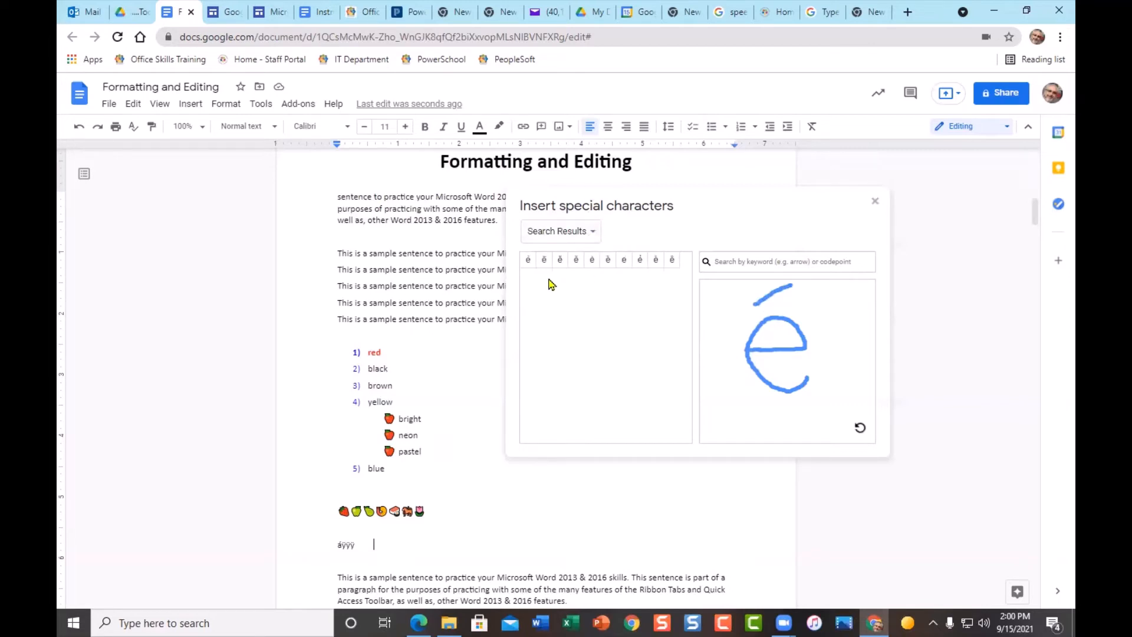
pyautogui.click(528, 259)
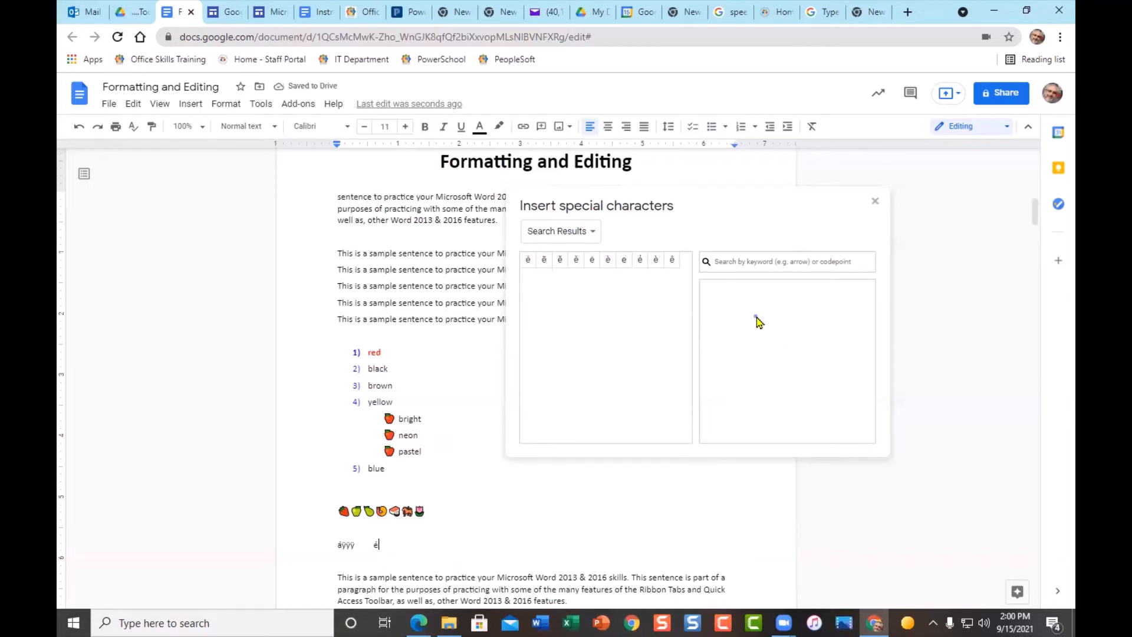
# - Sketch an accented n and insert the matching character after é
pyautogui.moveTo(769, 401); pyautogui.dragTo(773, 411)
pyautogui.moveTo(756, 319)
pyautogui.mouseDown()
pyautogui.moveTo(784, 313)
pyautogui.moveTo(826, 348)
pyautogui.moveTo(824, 408)
pyautogui.mouseUp()
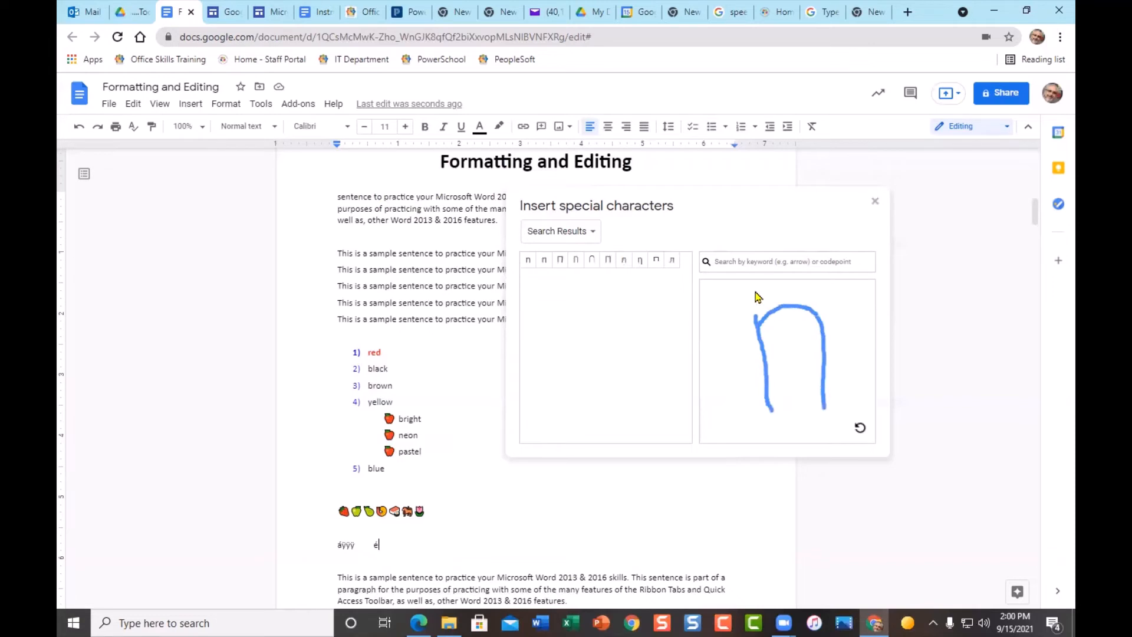
pyautogui.moveTo(751, 287)
pyautogui.mouseDown()
pyautogui.moveTo(769, 300)
pyautogui.moveTo(813, 287)
pyautogui.mouseUp()
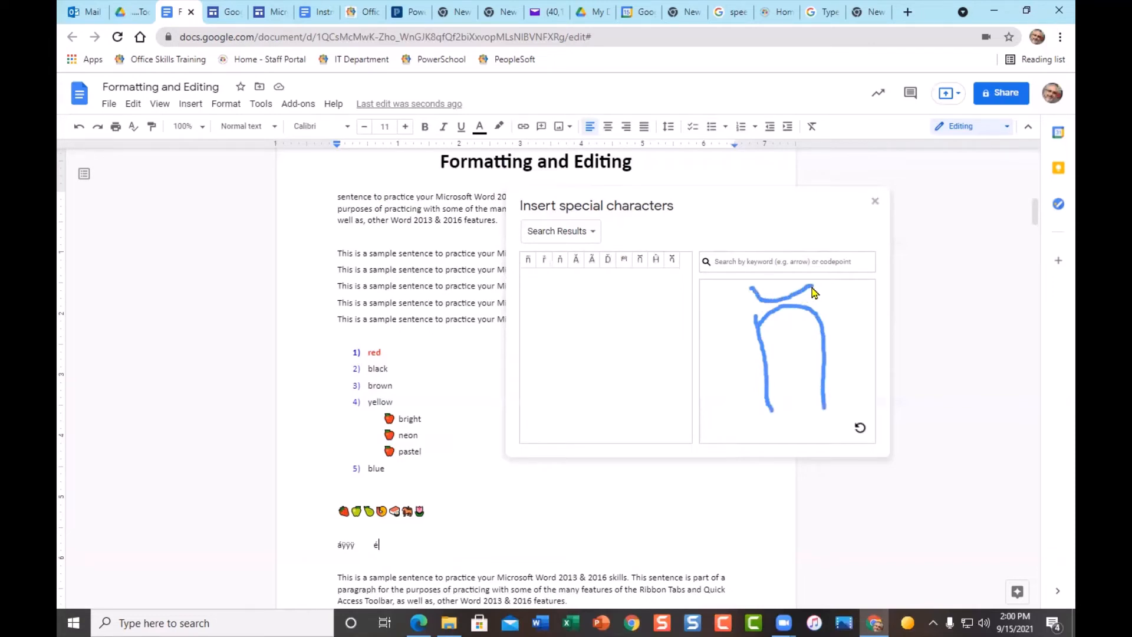
pyautogui.click(528, 260)
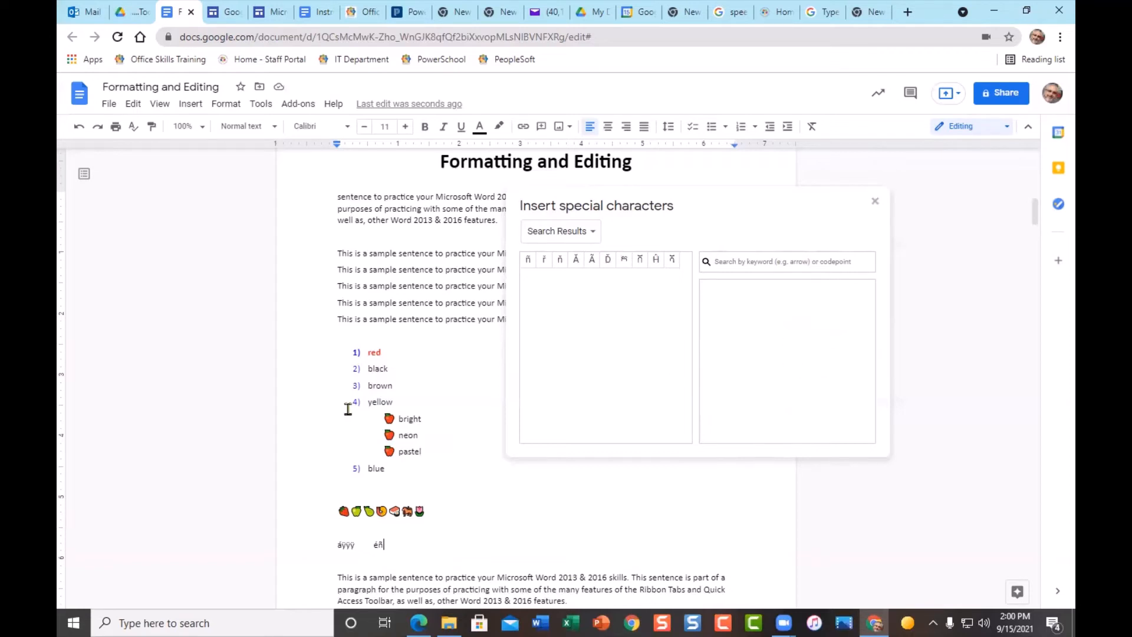
# - Select the colour list's 1)–5) numbers and sketch a smiley face in the special characters drawing box
pyautogui.click(354, 352)
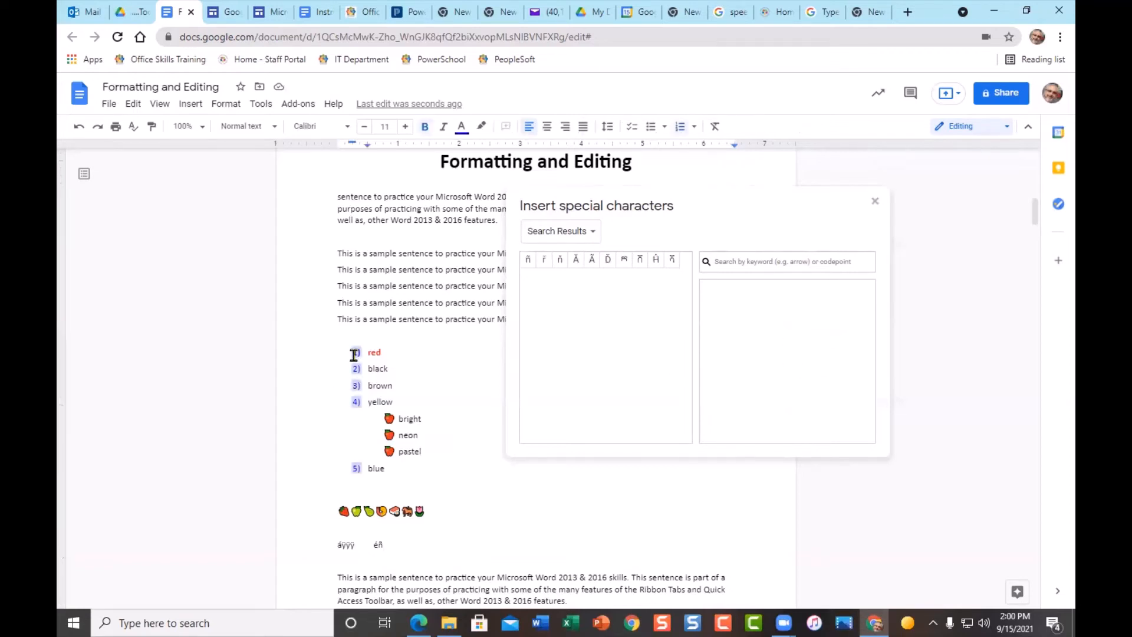
pyautogui.moveTo(790, 292)
pyautogui.mouseDown()
pyautogui.moveTo(733, 366)
pyautogui.moveTo(867, 351)
pyautogui.moveTo(785, 289)
pyautogui.mouseUp()
pyautogui.moveTo(753, 337)
pyautogui.mouseDown()
pyautogui.moveTo(773, 371)
pyautogui.moveTo(814, 353)
pyautogui.mouseUp()
pyautogui.click(775, 323)
pyautogui.click(793, 326)
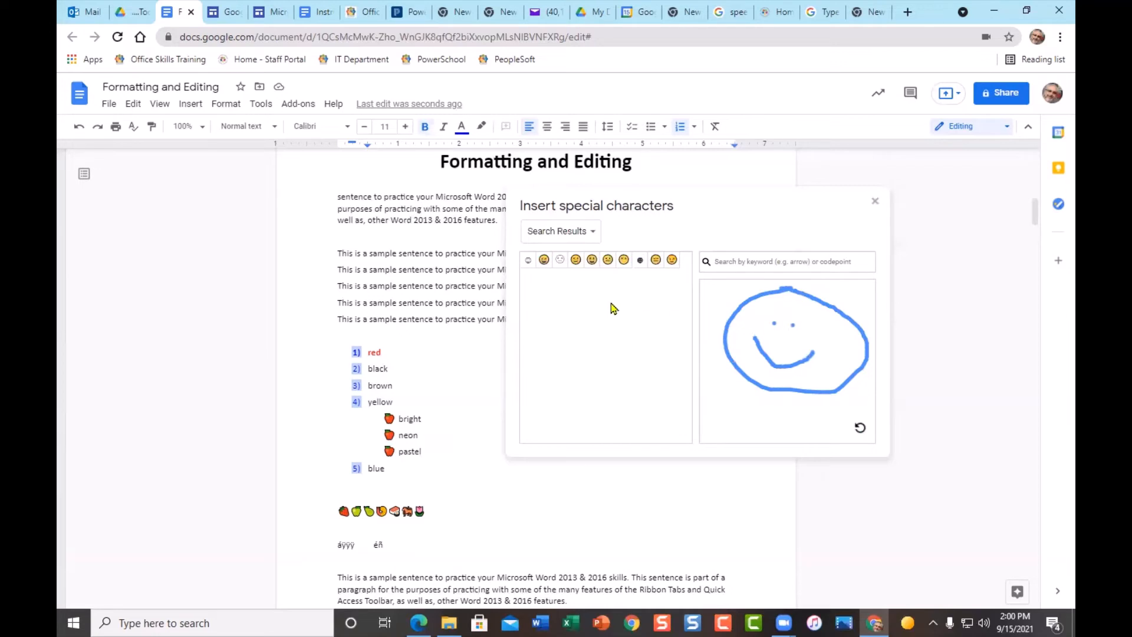
# - Use the smiley-face emoji as the list markers and close the special characters panel
pyautogui.click(591, 261)
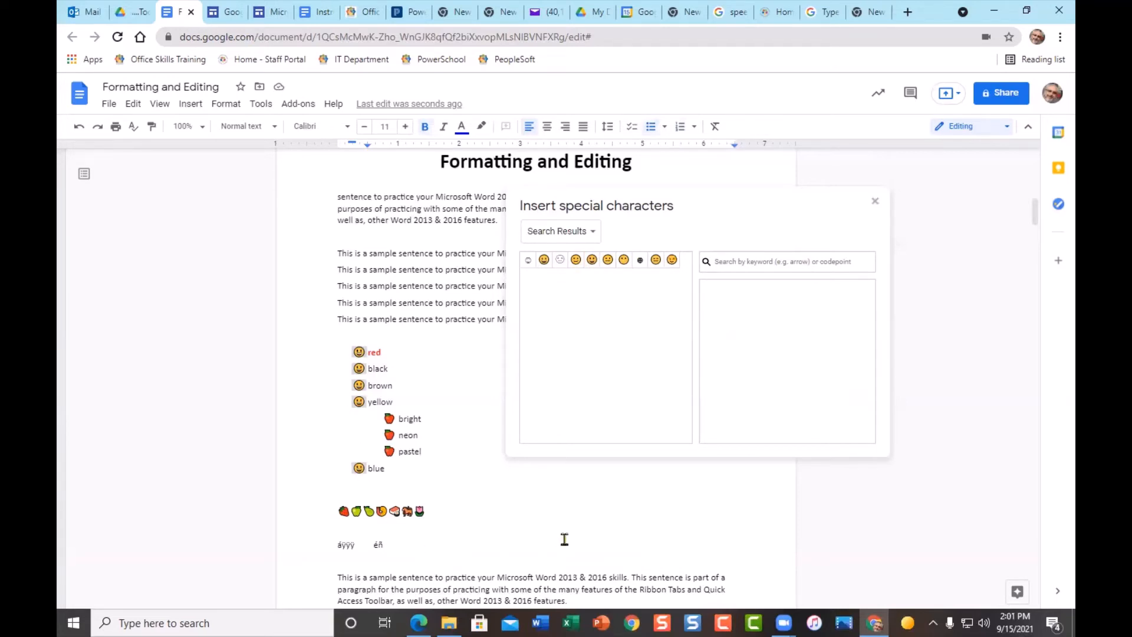
pyautogui.click(875, 204)
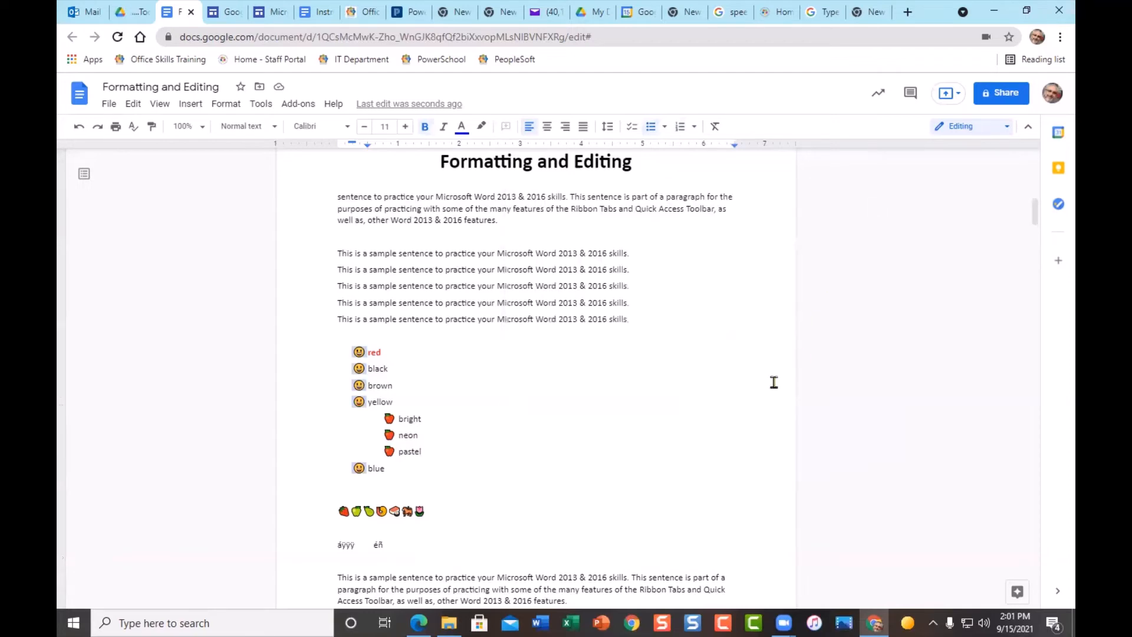
# - Open the page header holding the 24-pt 'Formatting and Editing' title for editing
pyautogui.scroll(4, 643, 479)
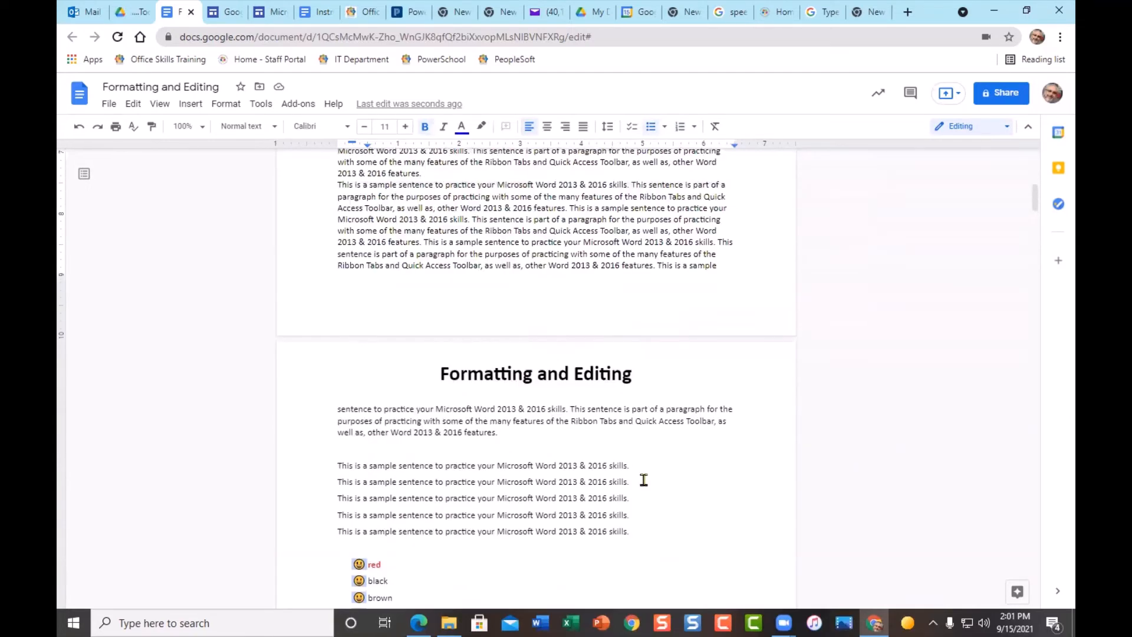
pyautogui.scroll(1, 702, 410)
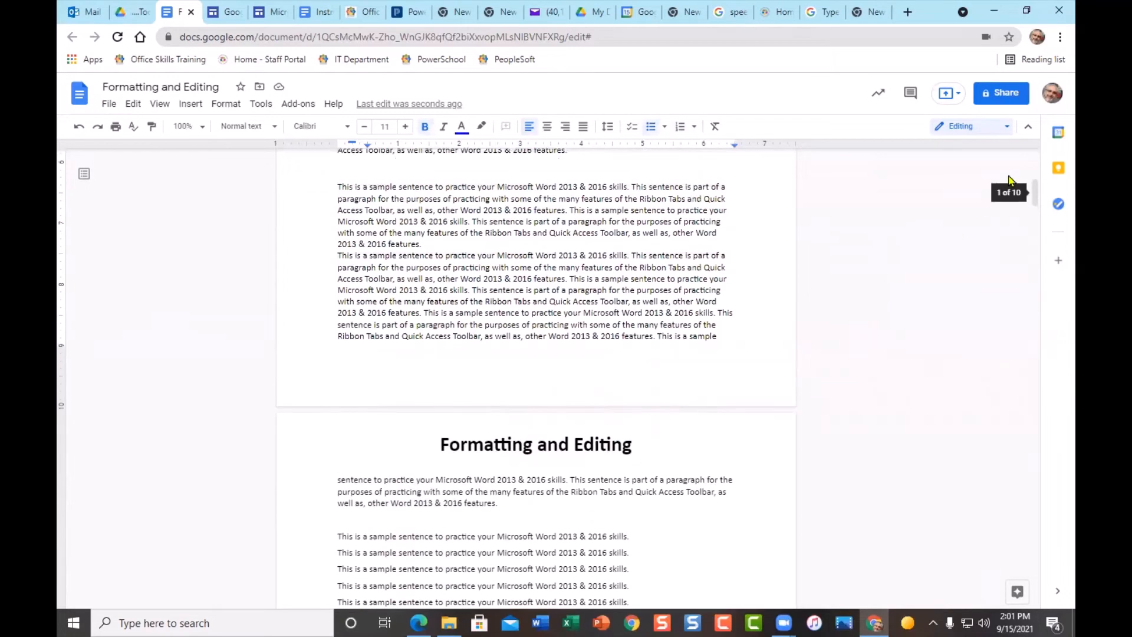
pyautogui.moveTo(1032, 195); pyautogui.dragTo(1041, 298)
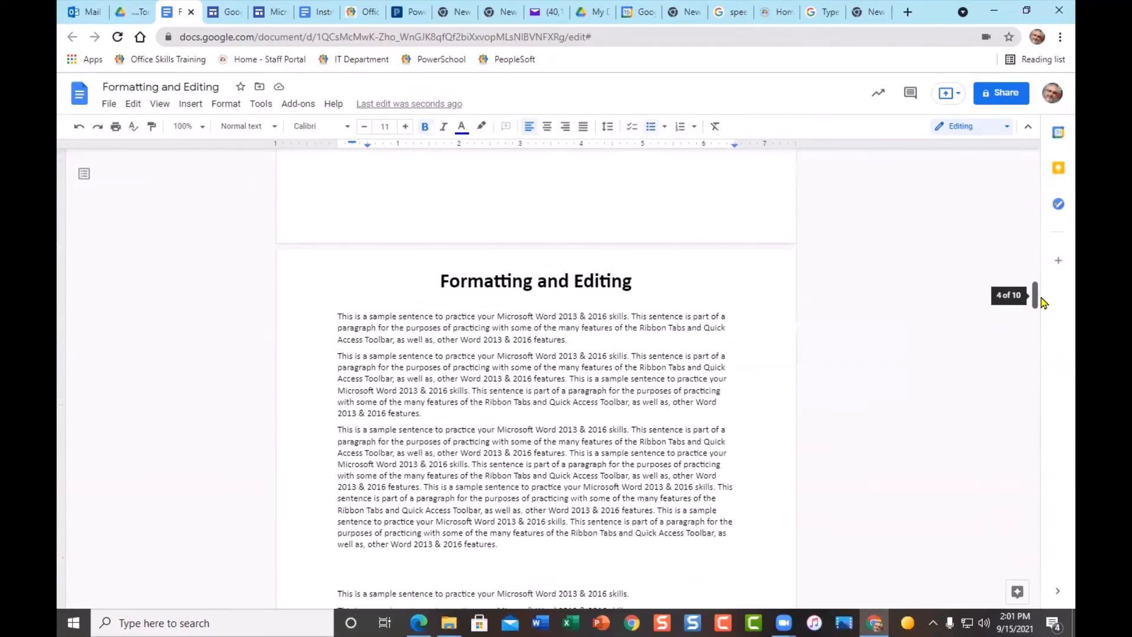
pyautogui.scroll(-2, 615, 438)
pyautogui.scroll(2, 627, 431)
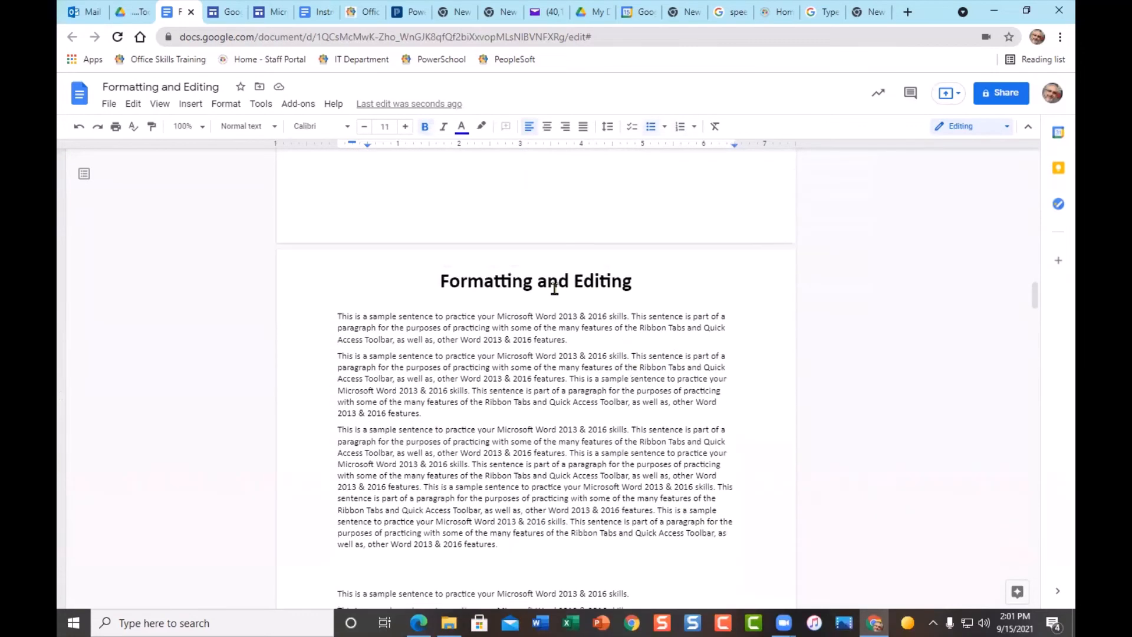
pyautogui.scroll(-10, 633, 303)
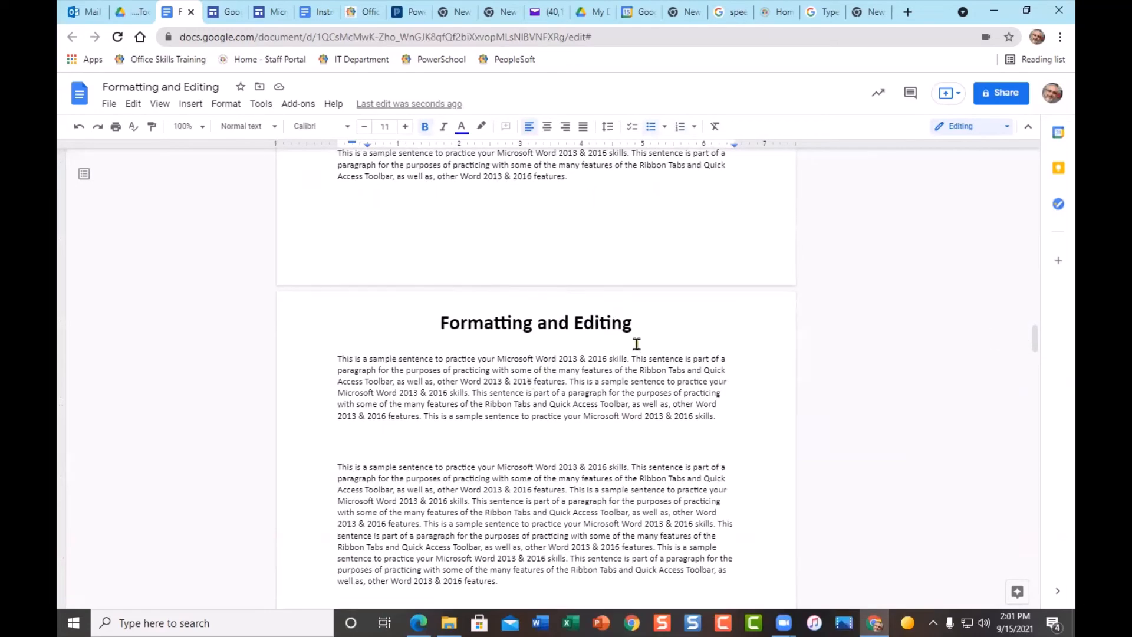
pyautogui.click(555, 404)
pyautogui.click(425, 382)
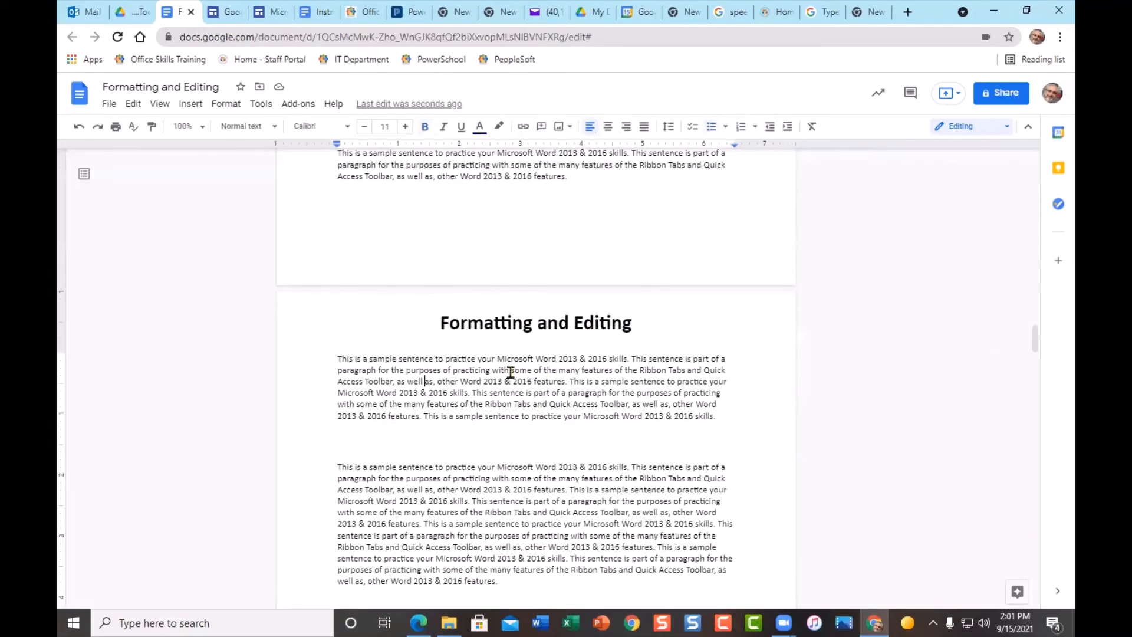
pyautogui.click(475, 417)
pyautogui.click(543, 323)
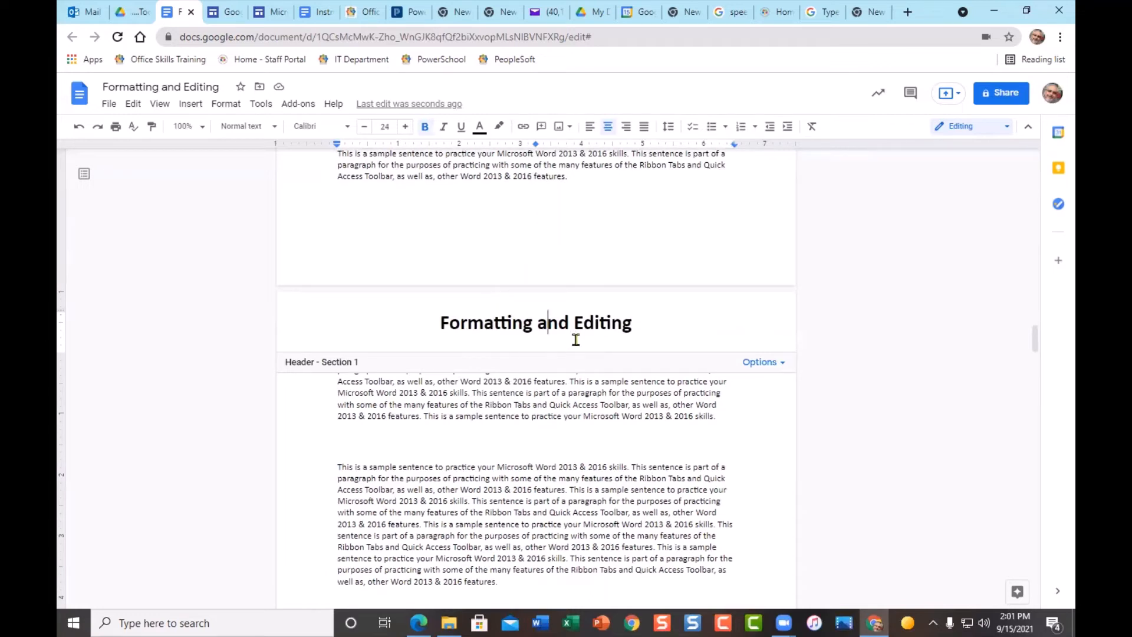
# - Colour 'Formatting' blue in the header title, leaving 'and Editing' black and the title centred
pyautogui.moveTo(439, 323); pyautogui.dragTo(530, 328)
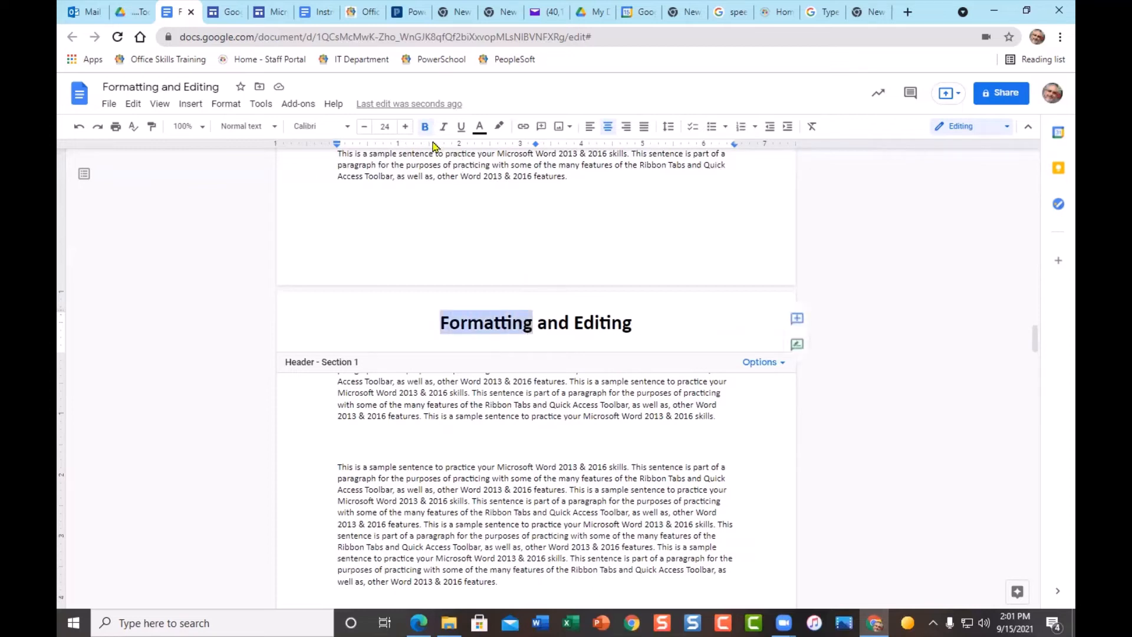
pyautogui.click(479, 127)
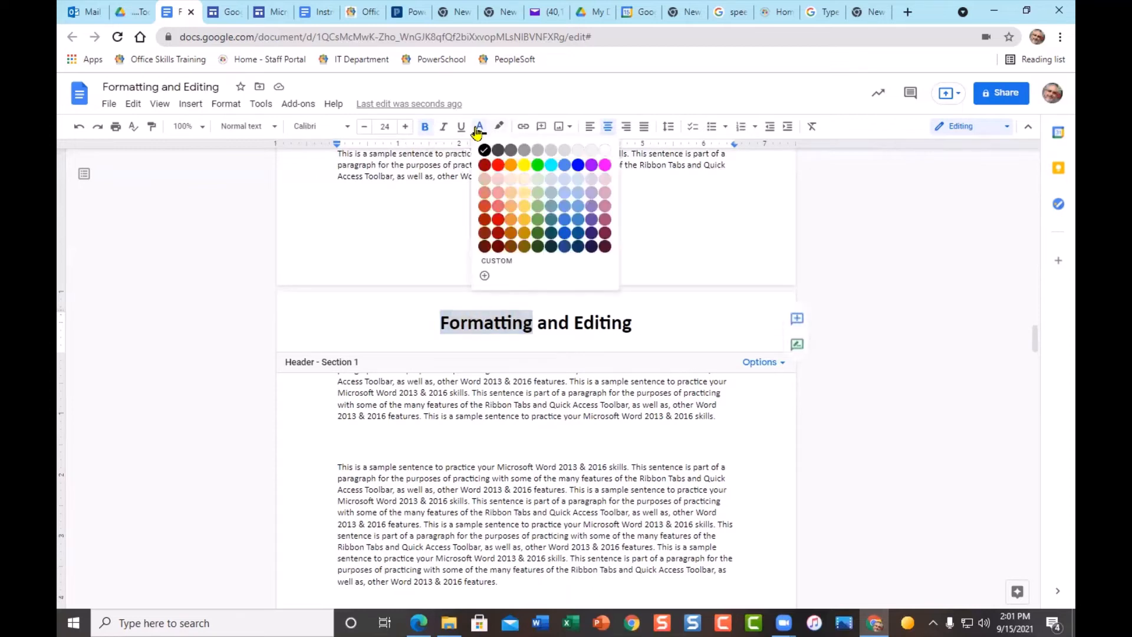
pyautogui.click(565, 165)
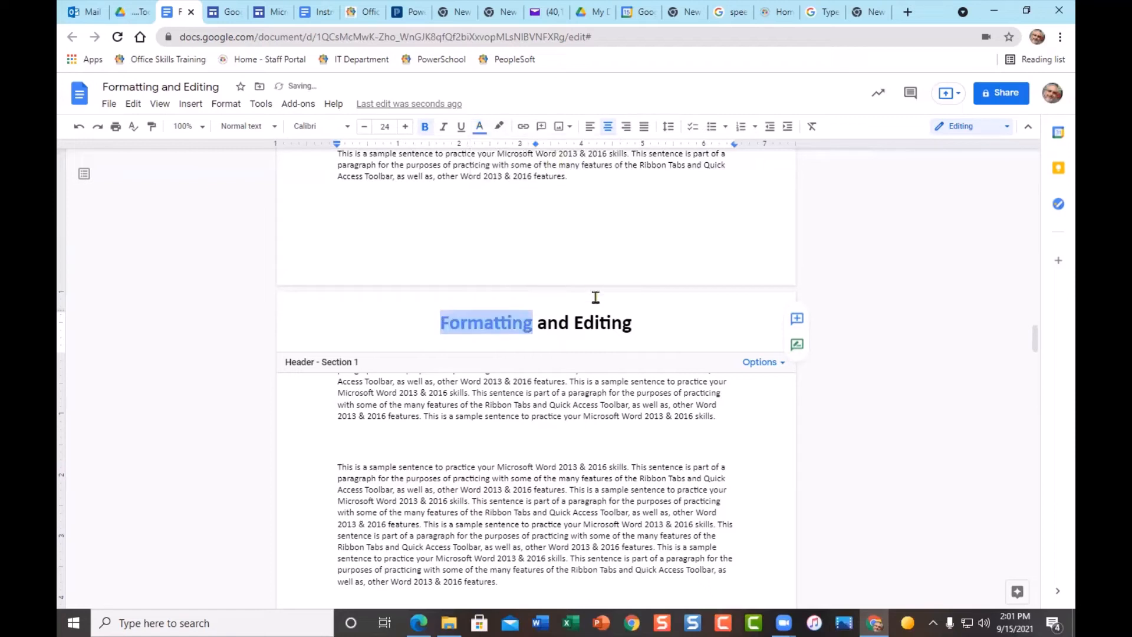
pyautogui.click(632, 328)
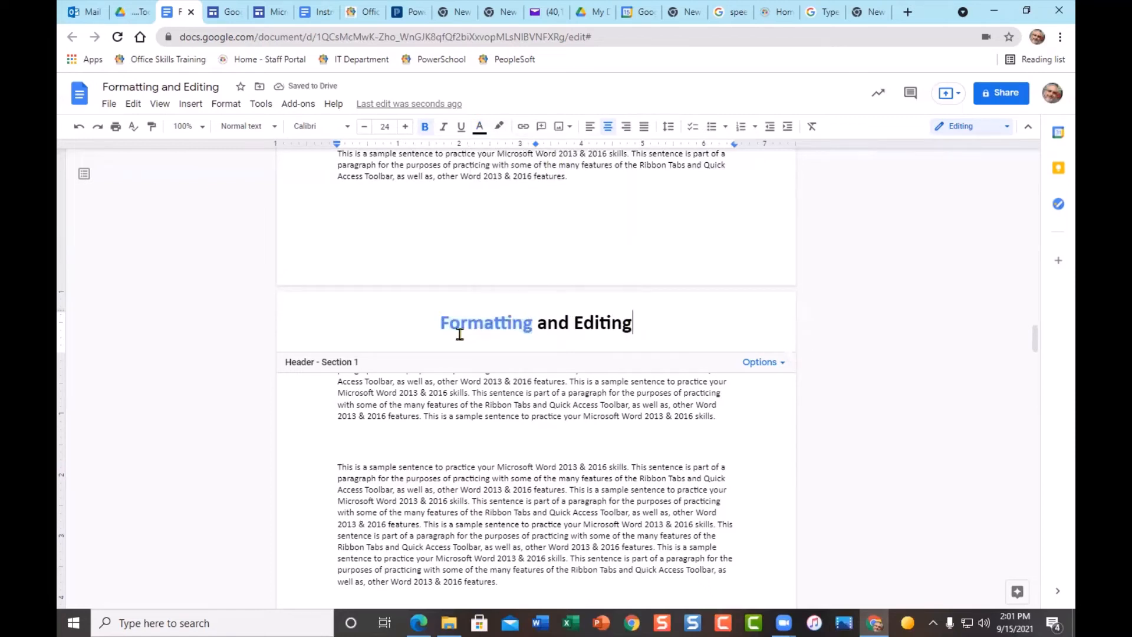
pyautogui.click(590, 127)
pyautogui.click(607, 130)
# - Open the Page numbers dialog for Section 1 from the header's Options menu
pyautogui.scroll(3, 870, 435)
pyautogui.scroll(-5, 867, 432)
pyautogui.scroll(3, 866, 432)
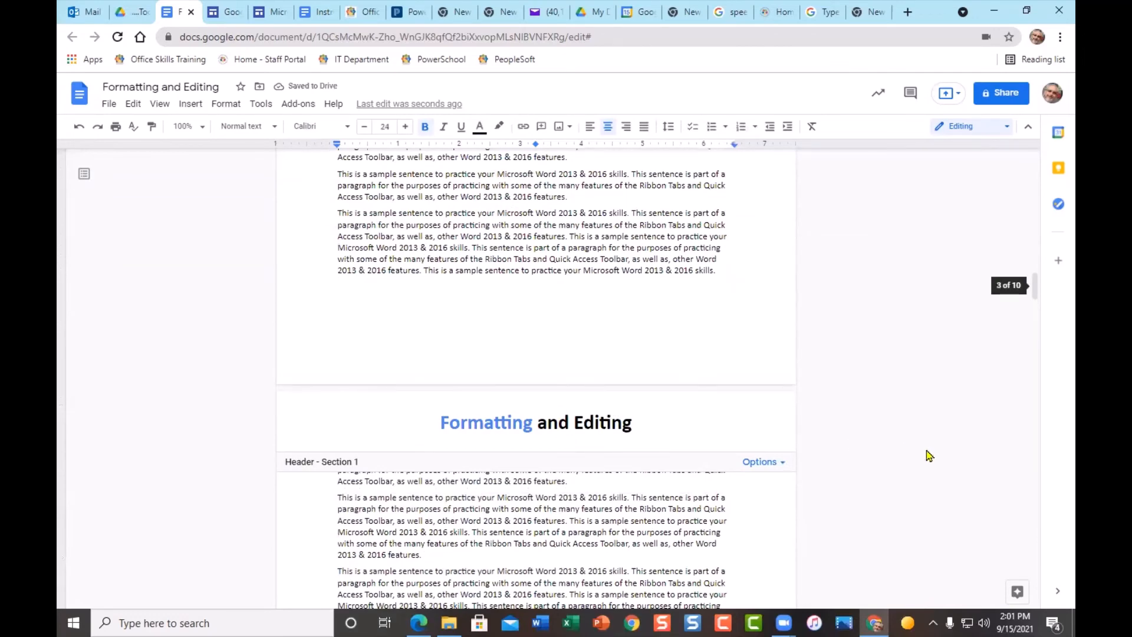
pyautogui.scroll(-5, 938, 454)
pyautogui.scroll(5, 951, 450)
pyautogui.scroll(-2, 951, 450)
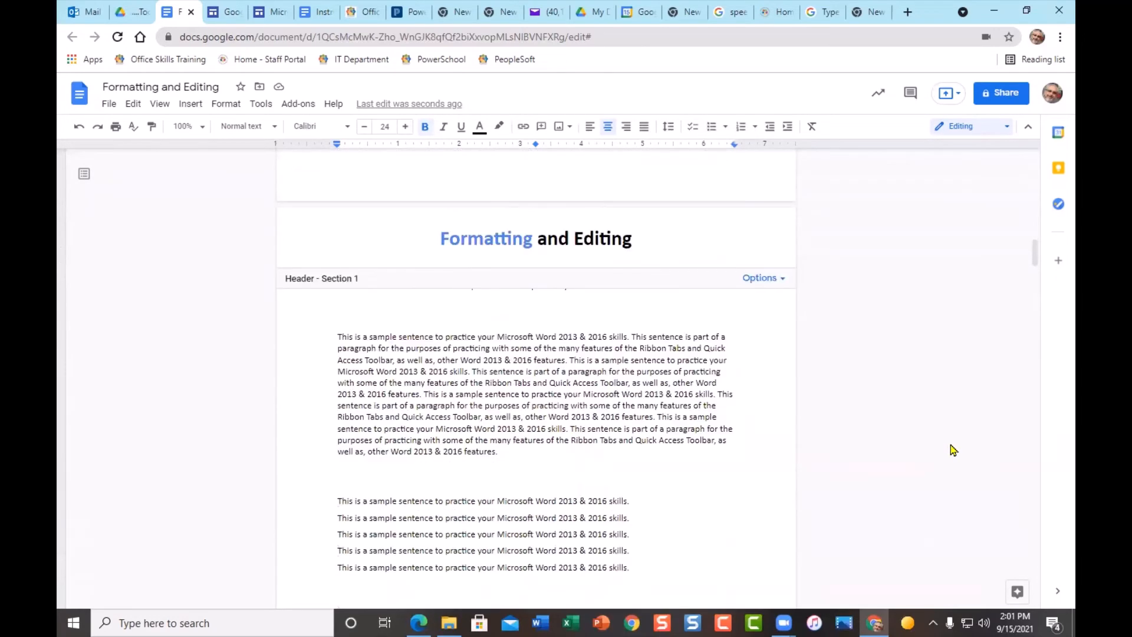
pyautogui.scroll(1, 905, 421)
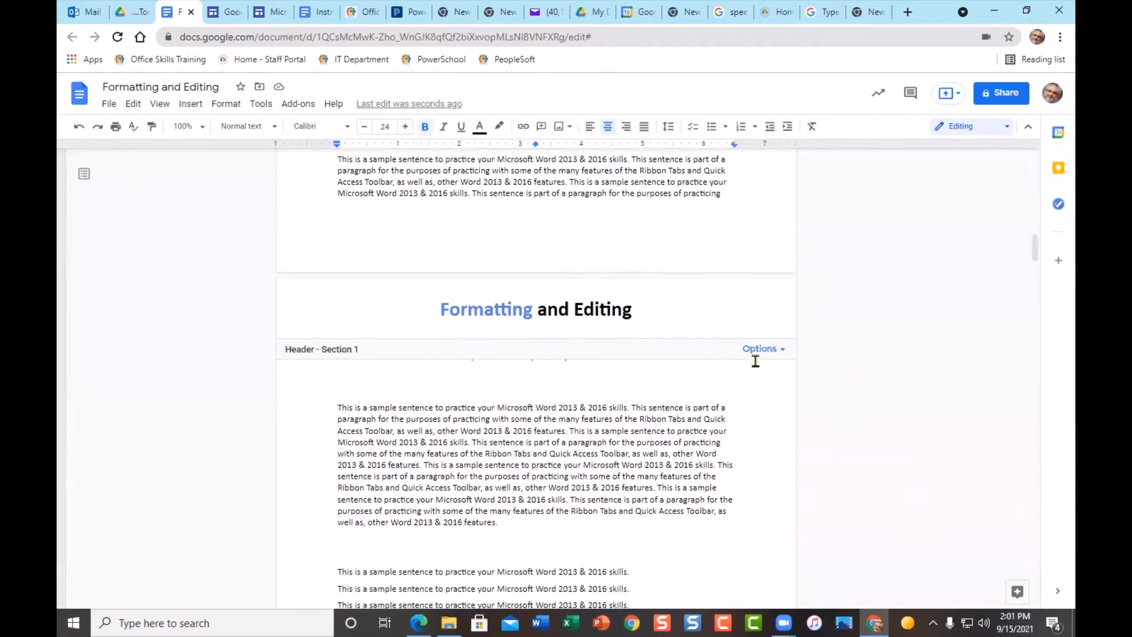
pyautogui.click(784, 352)
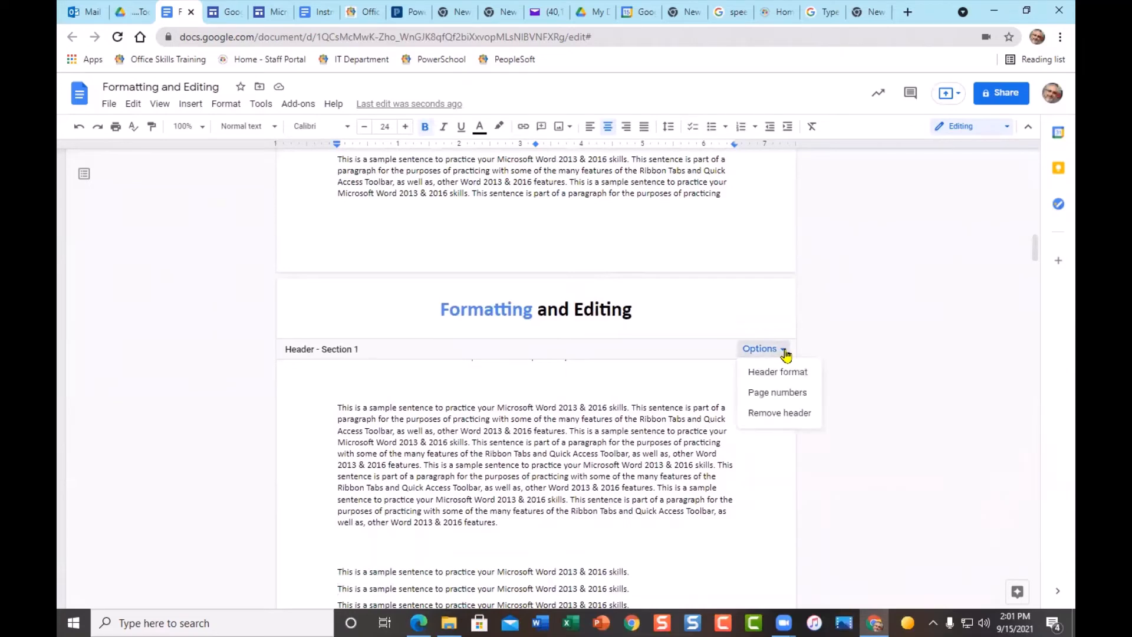
pyautogui.click(802, 393)
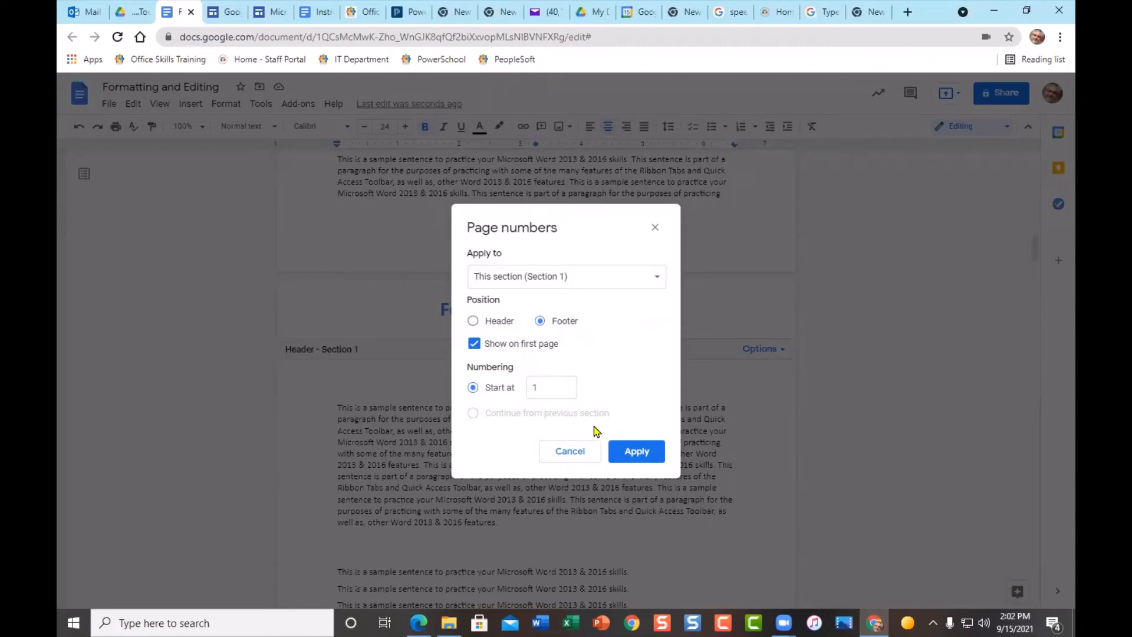
# - Apply footer page numbers starting at 1, shown on the first page too
pyautogui.click(643, 457)
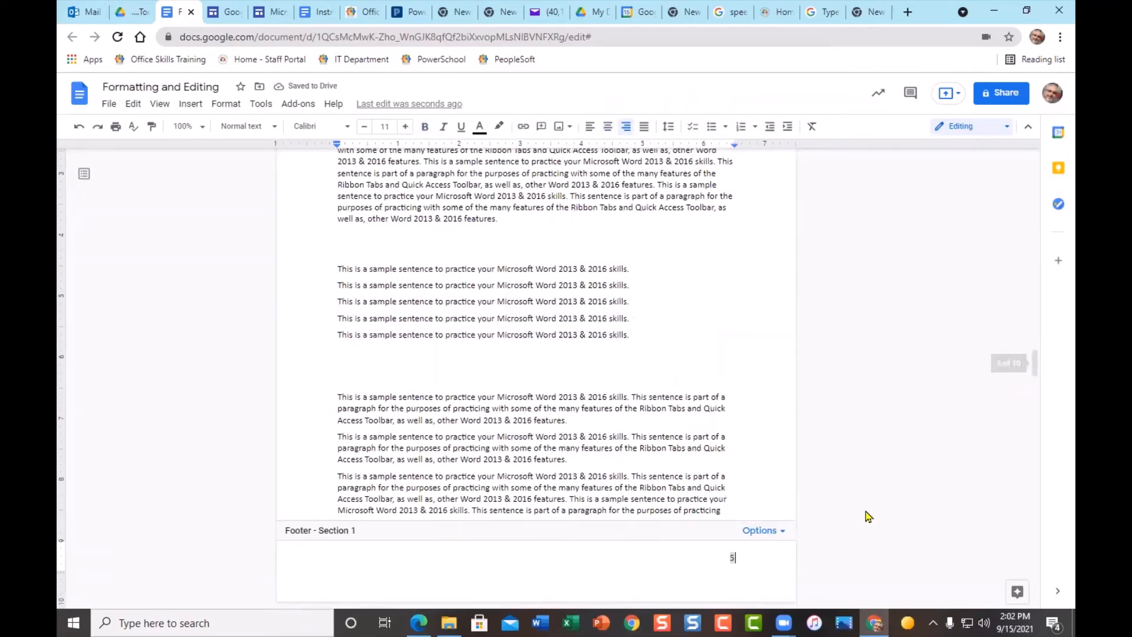
# - Make the footer page number 18 pt, bold and blue, then leave the footer
pyautogui.scroll(2, 749, 557)
pyautogui.scroll(8, 757, 555)
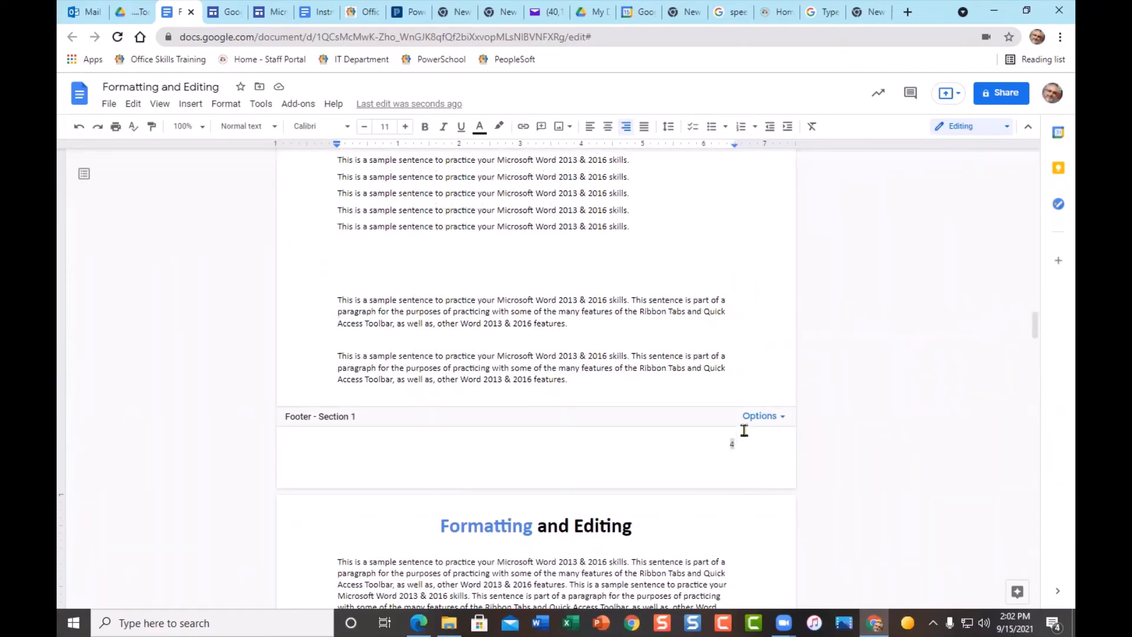
pyautogui.click(732, 445)
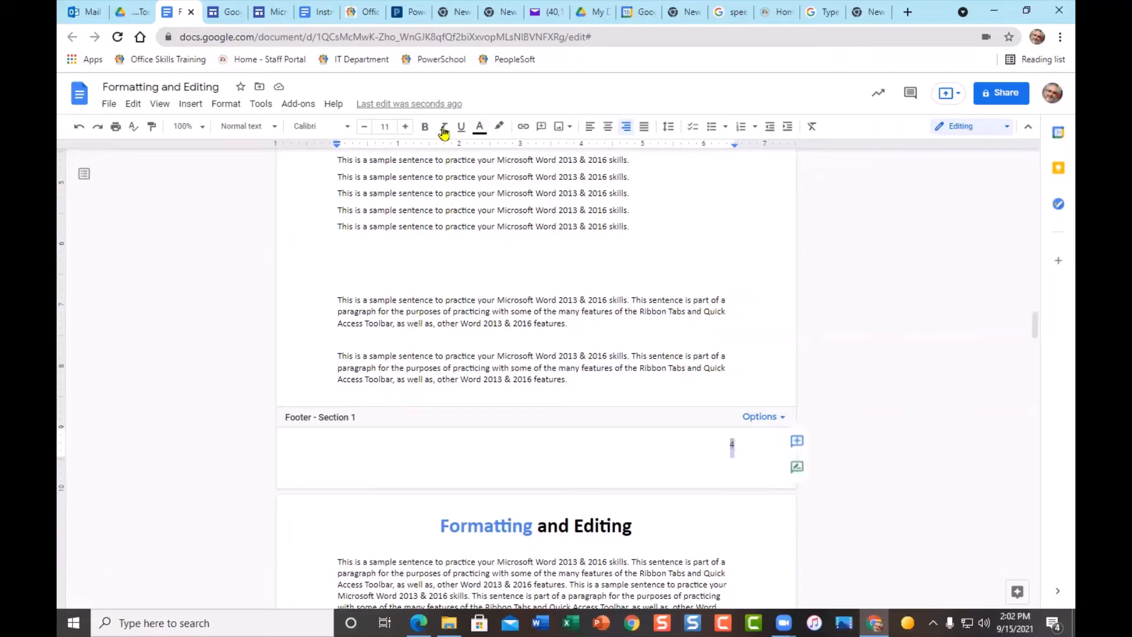
pyautogui.click(405, 128)
pyautogui.click(406, 127)
pyautogui.click(406, 127)
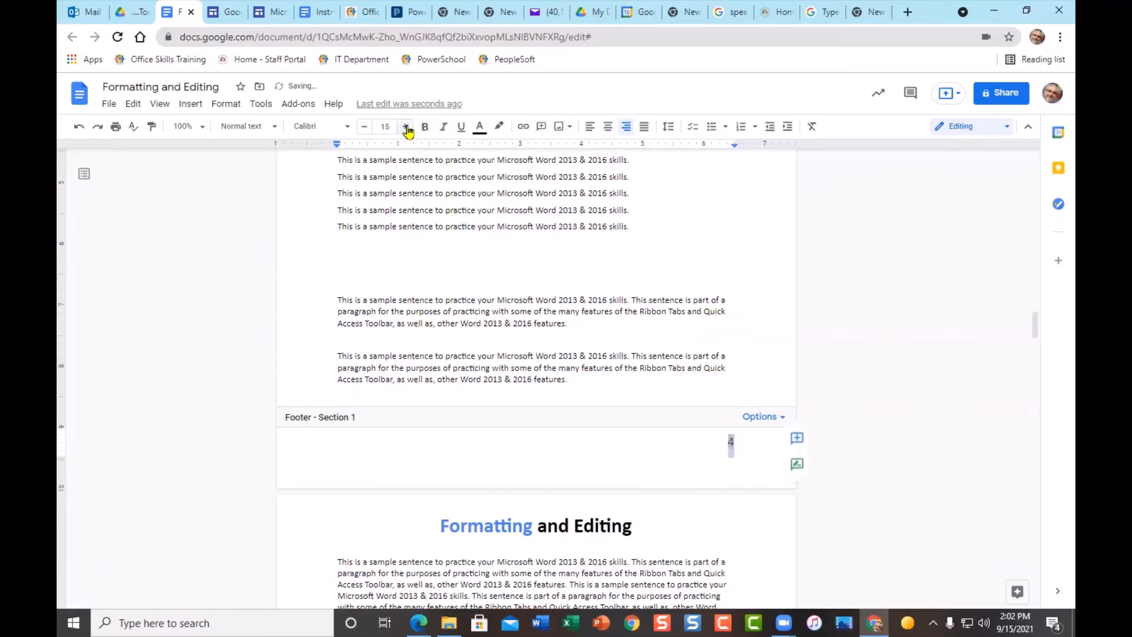
pyautogui.click(424, 126)
pyautogui.click(480, 126)
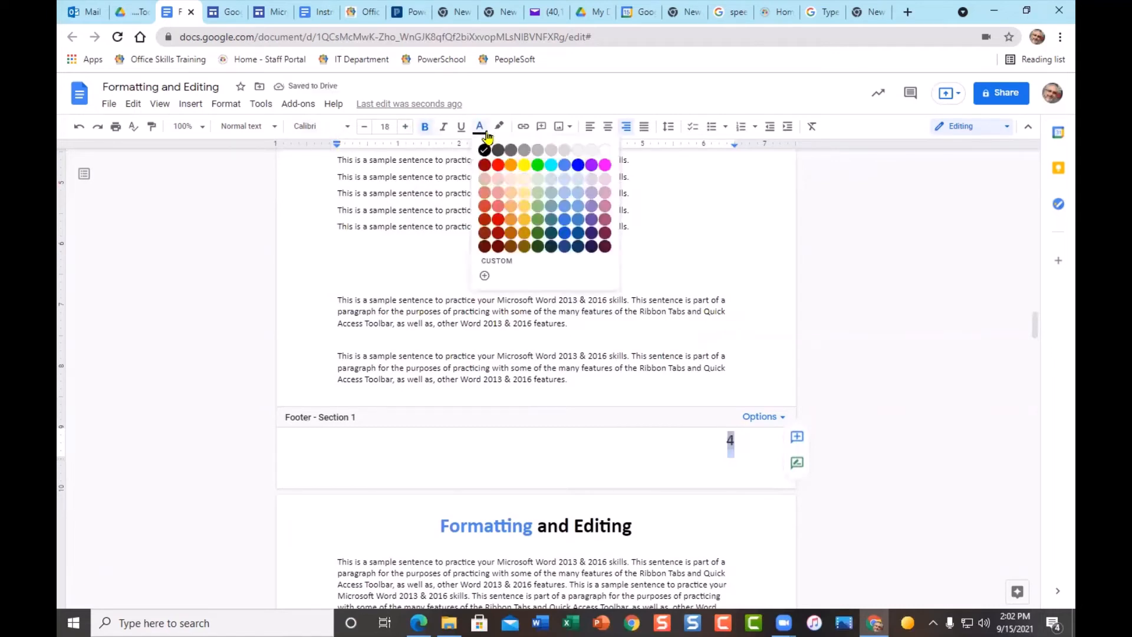
pyautogui.click(579, 165)
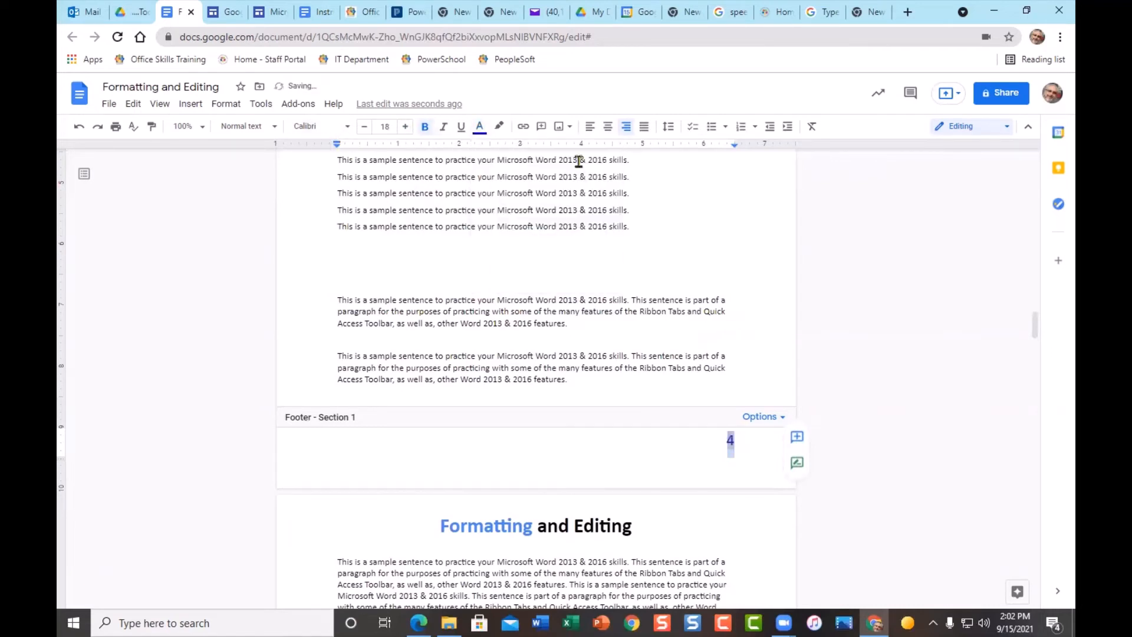
pyautogui.click(906, 385)
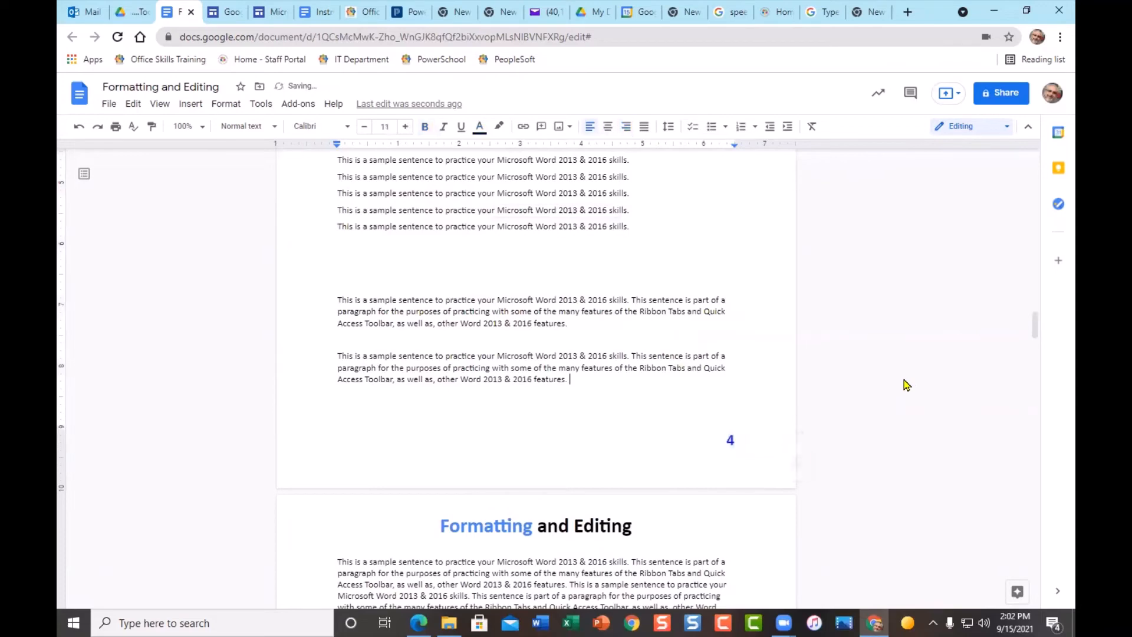
# - Scroll back up and open the 'Formatting and Editing' title header for editing
pyautogui.scroll(9, 907, 384)
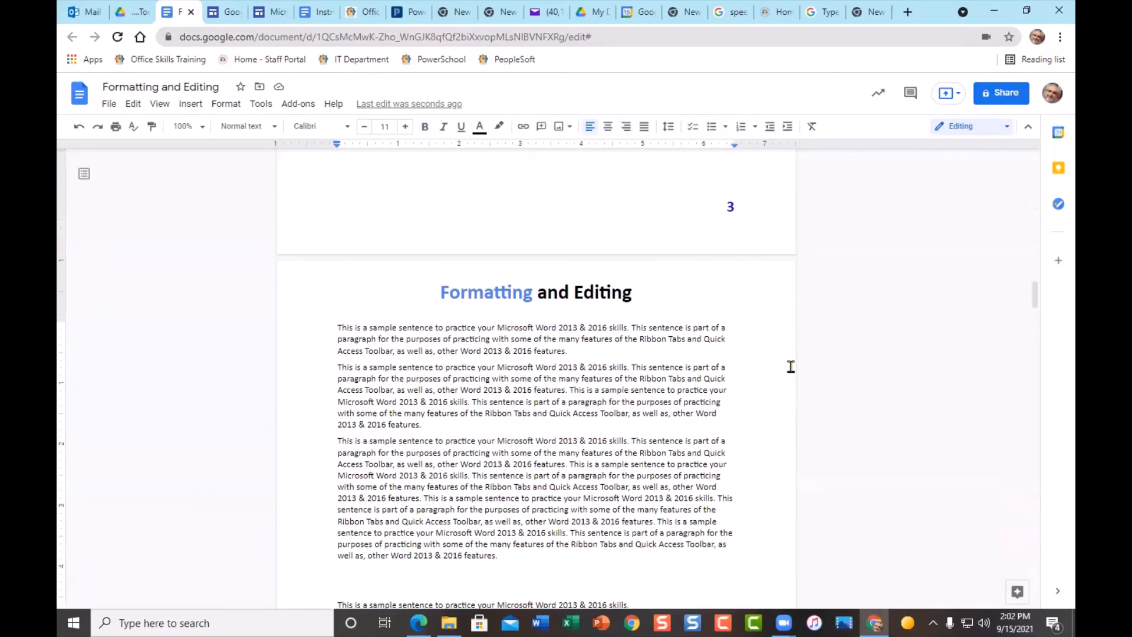
pyautogui.scroll(10, 791, 366)
pyautogui.scroll(-6, 603, 505)
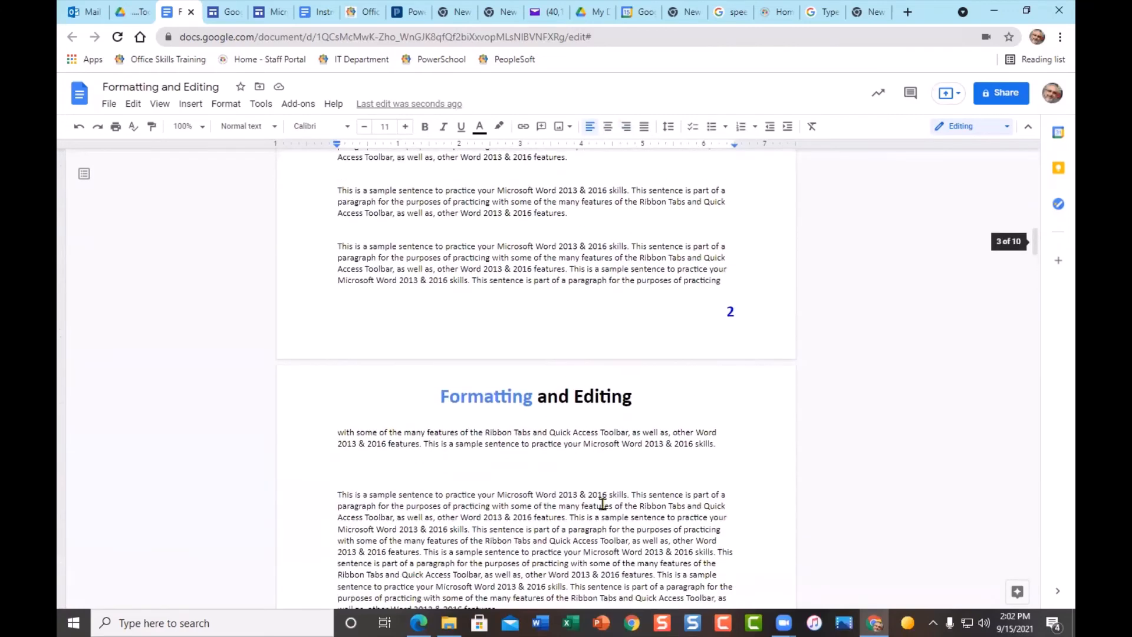
pyautogui.scroll(5, 610, 502)
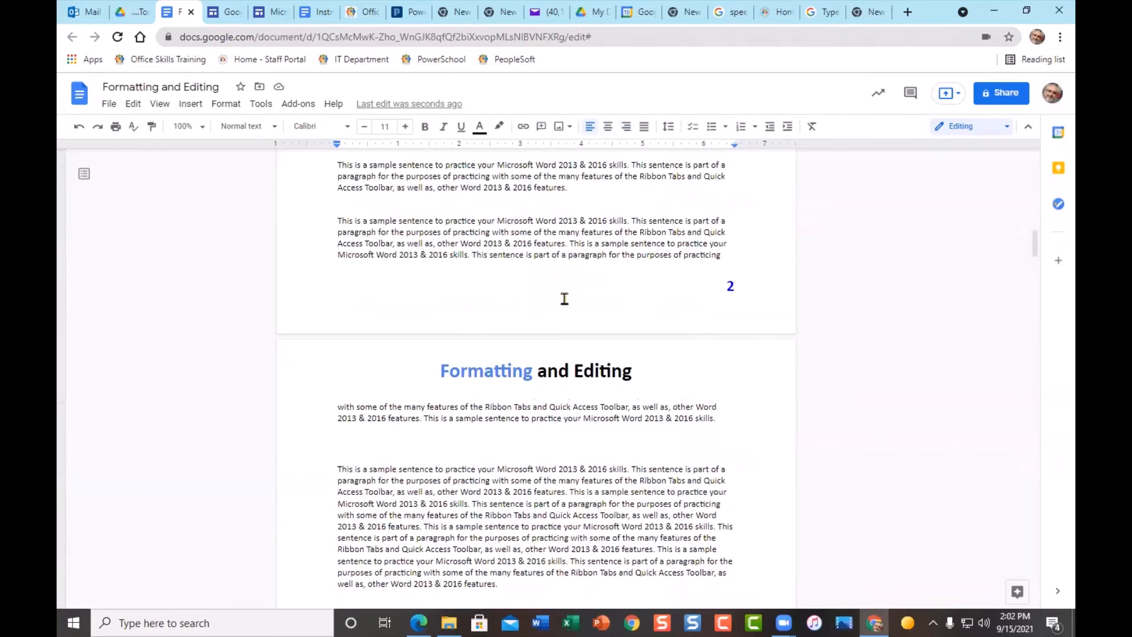
pyautogui.doubleClick(565, 380)
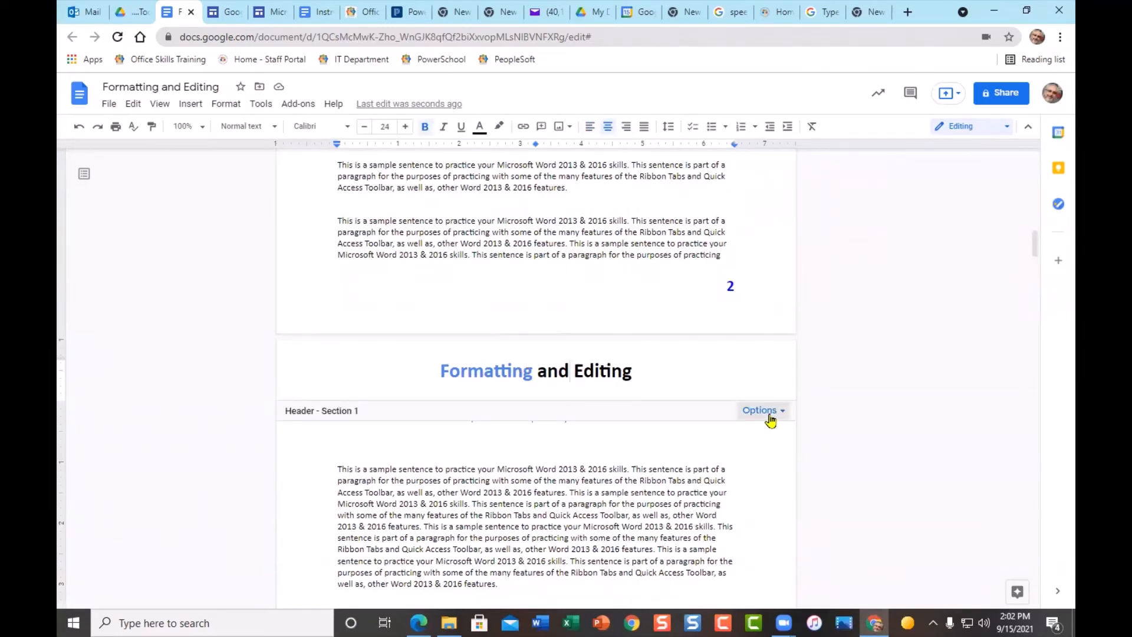
pyautogui.click(226, 105)
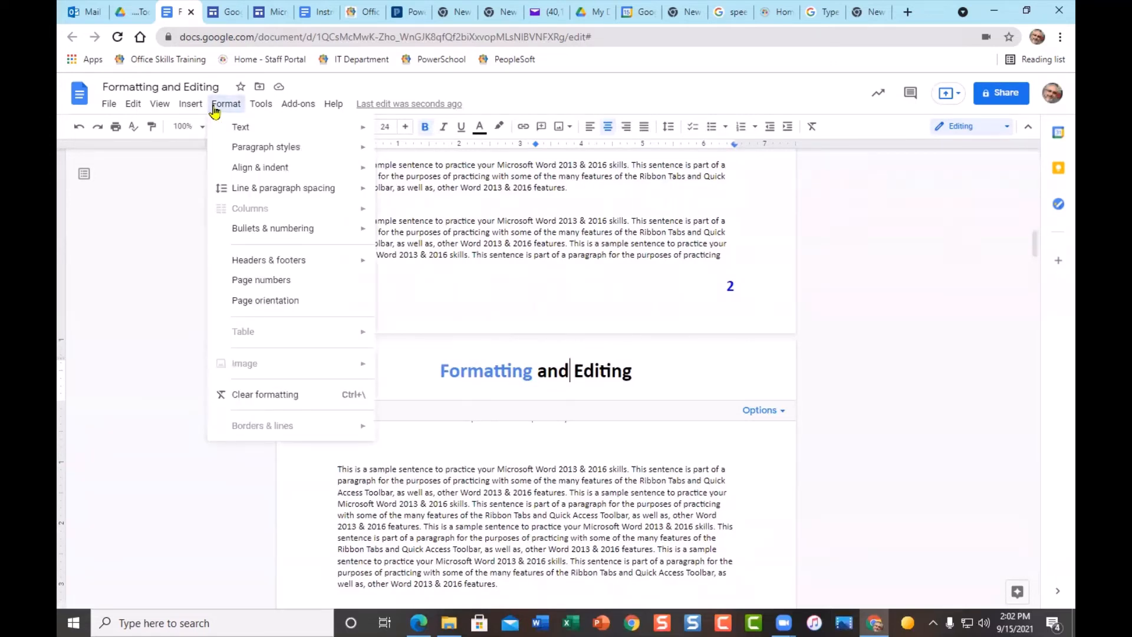
pyautogui.moveTo(298, 266)
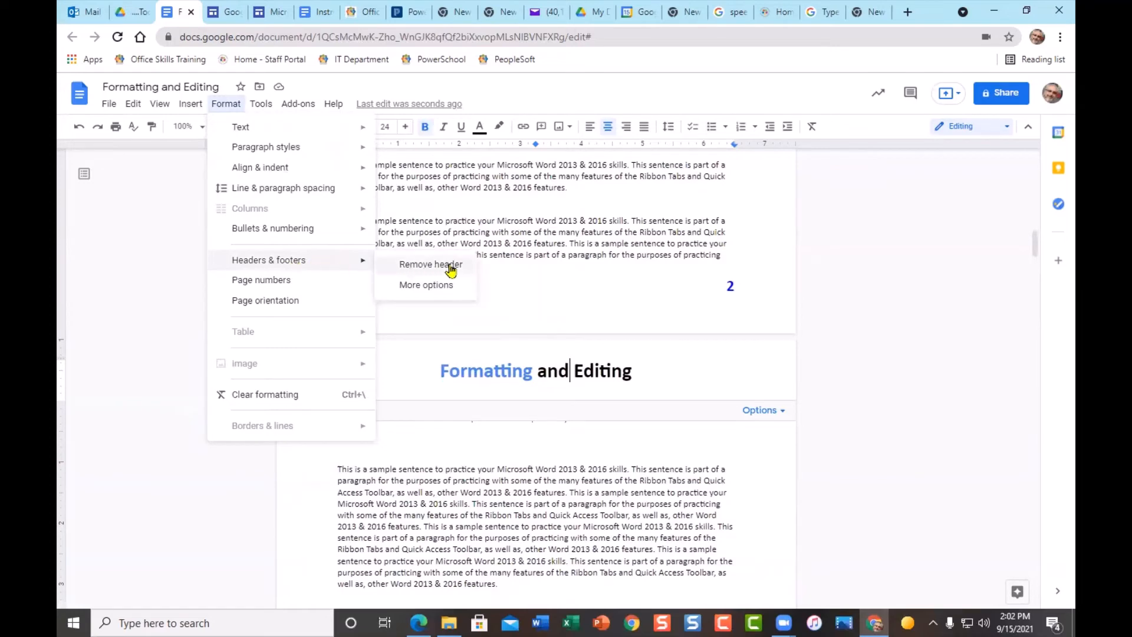
pyautogui.click(440, 286)
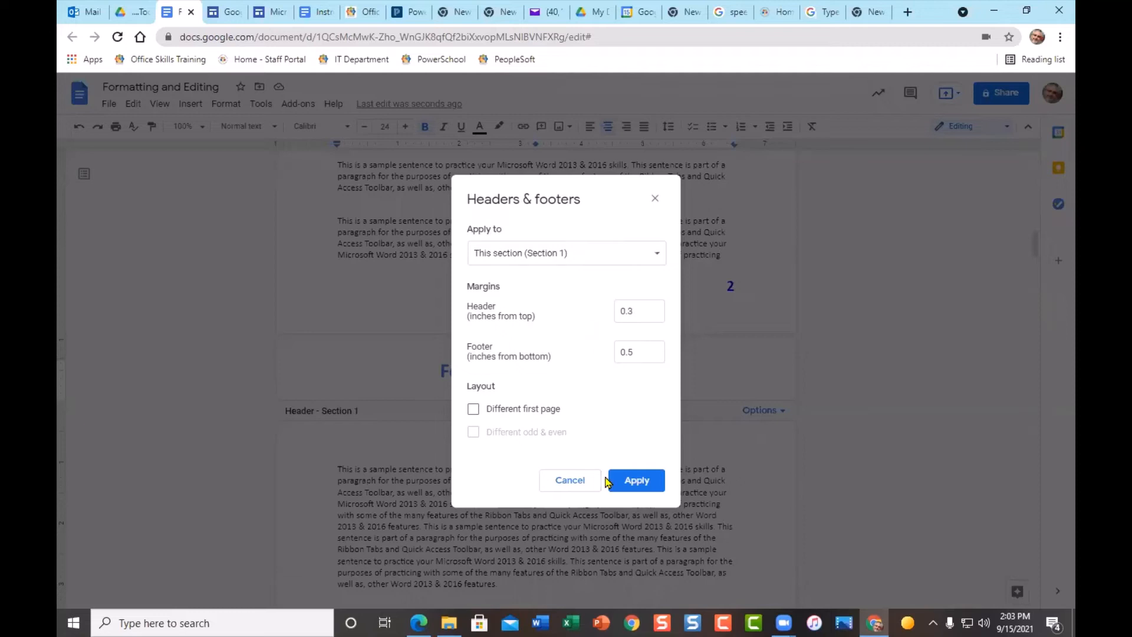
pyautogui.click(654, 201)
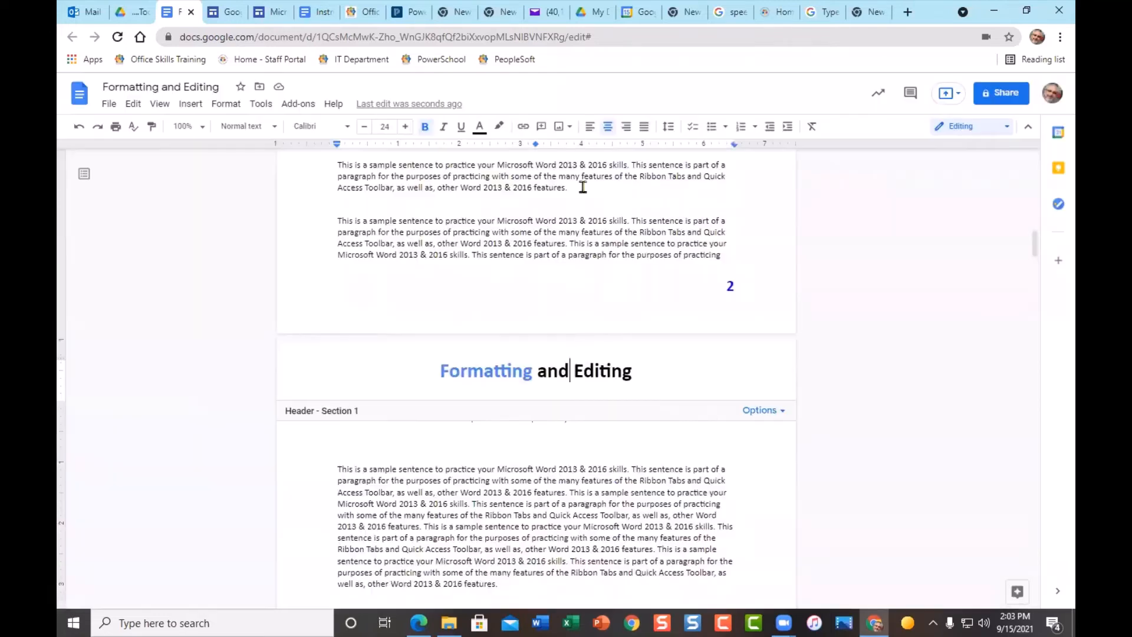
pyautogui.click(191, 105)
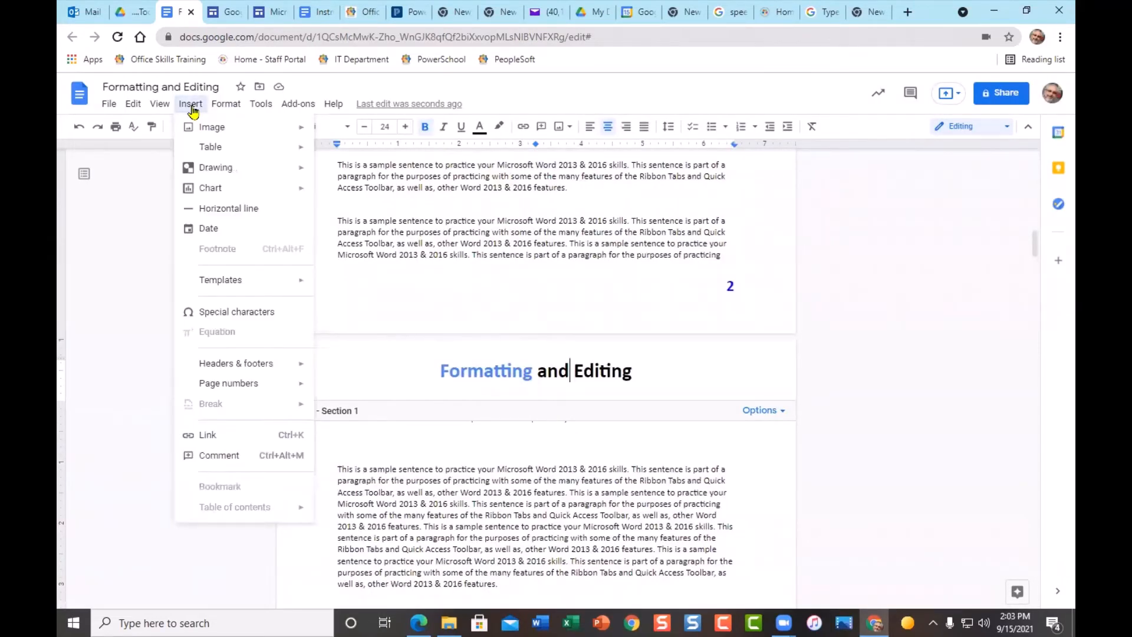
pyautogui.moveTo(288, 384)
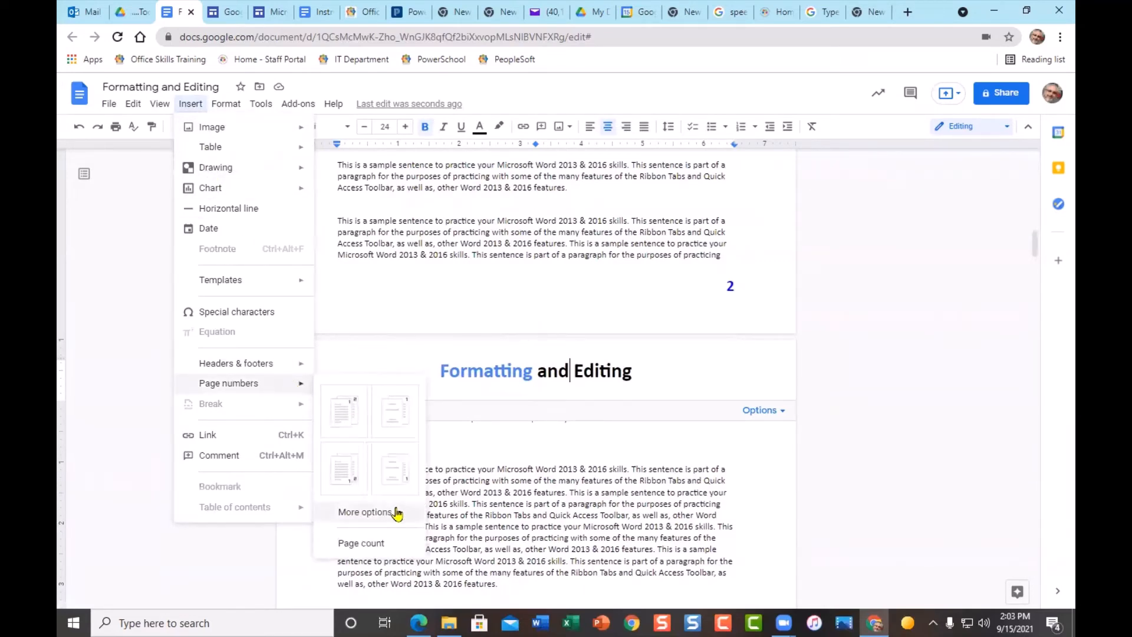
pyautogui.click(378, 513)
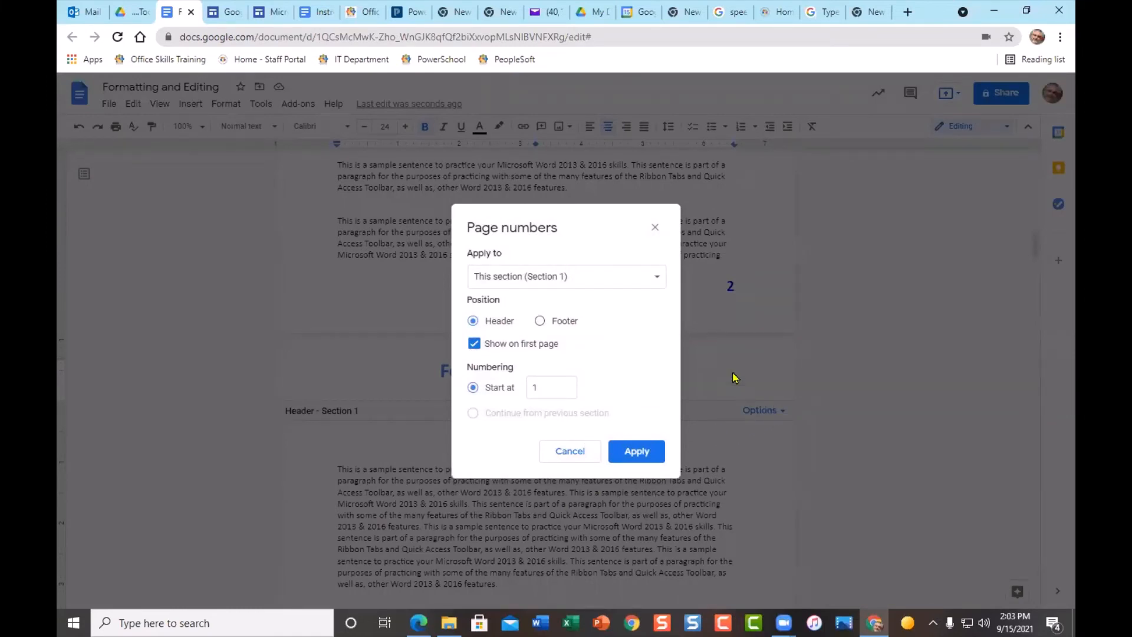
pyautogui.click(654, 228)
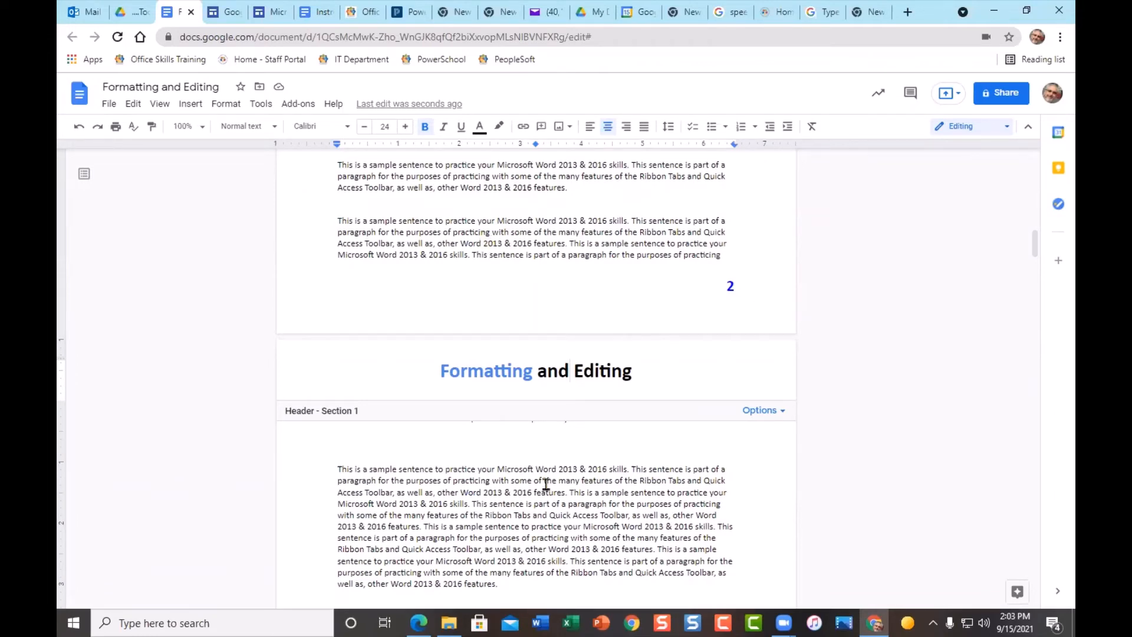
pyautogui.click(538, 504)
pyautogui.scroll(6, 560, 433)
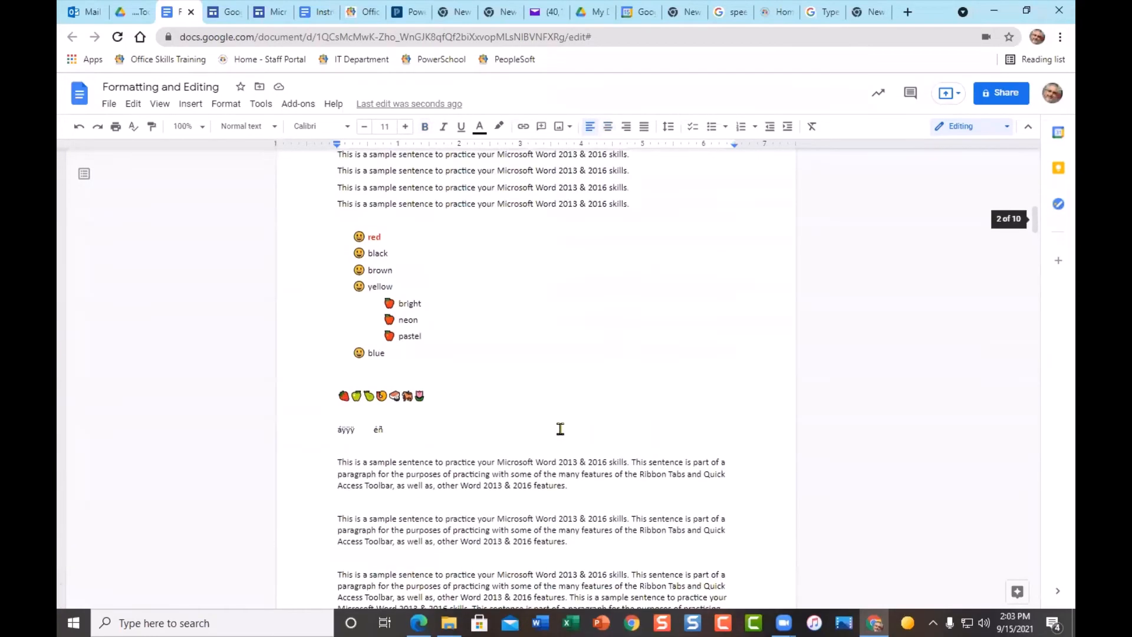
pyautogui.scroll(-8, 560, 429)
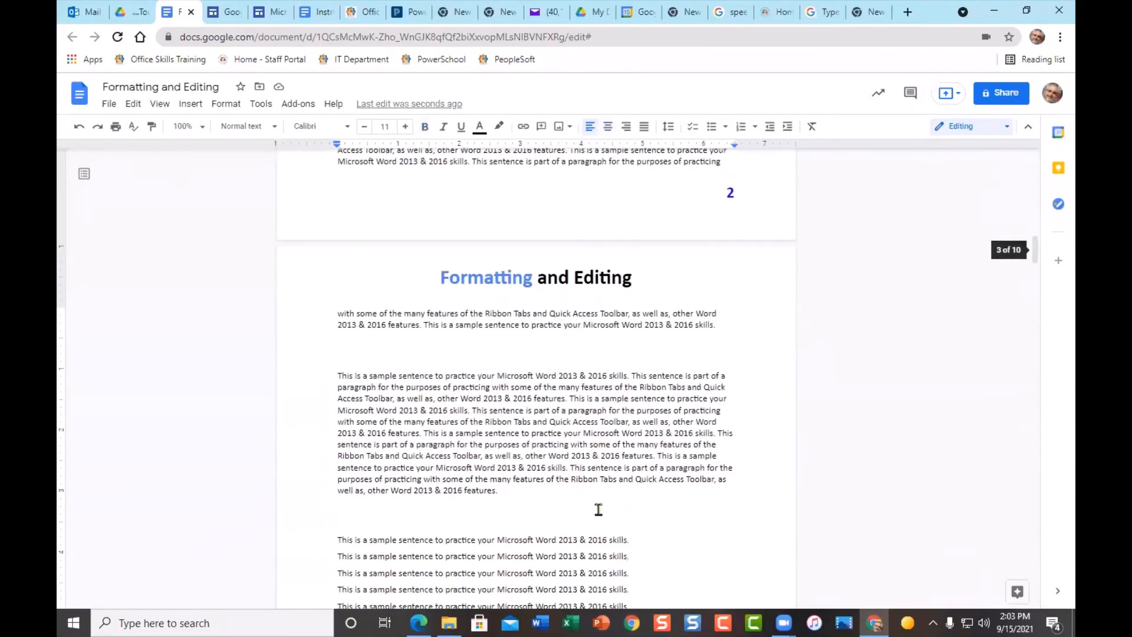
pyautogui.scroll(-15, 601, 509)
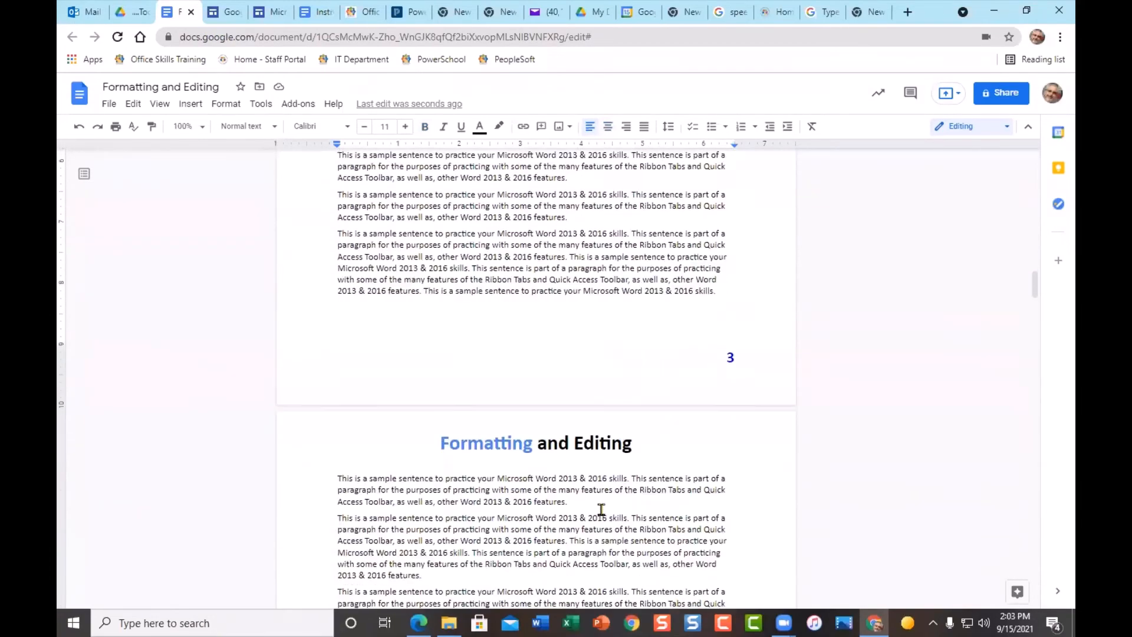
pyautogui.scroll(-12, 601, 509)
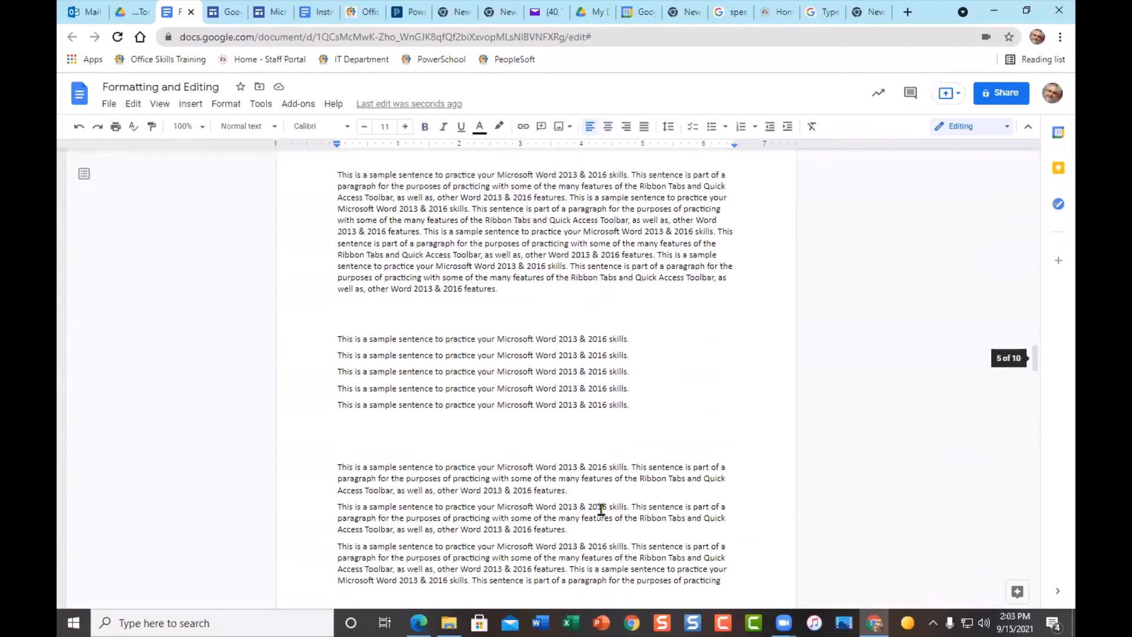
pyautogui.scroll(-5, 601, 509)
pyautogui.scroll(1, 600, 509)
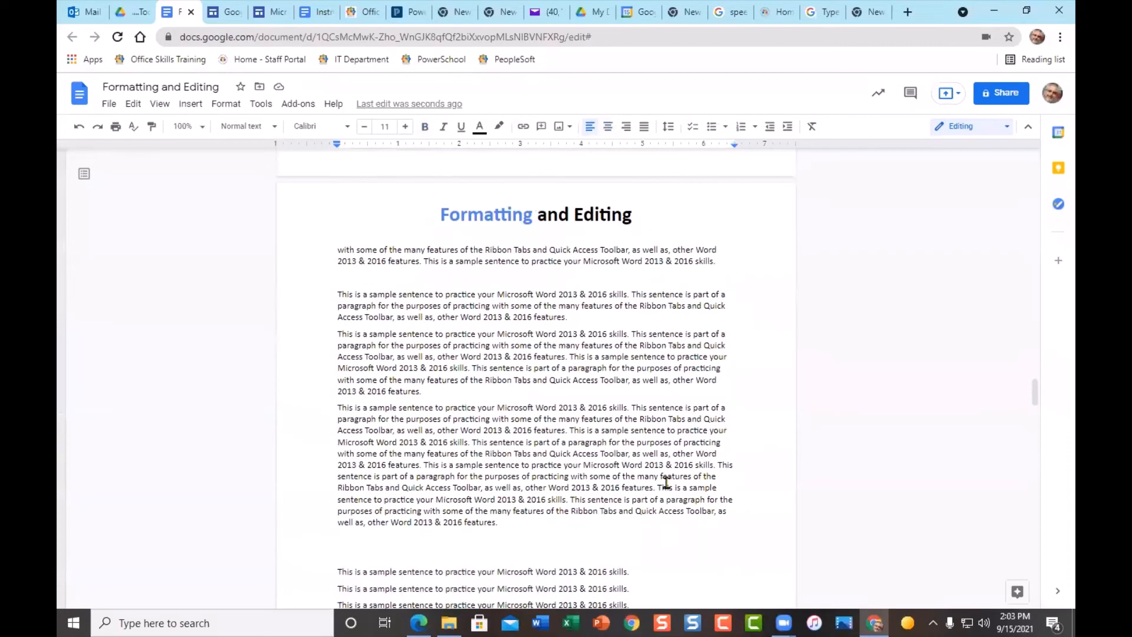
pyautogui.click(500, 319)
pyautogui.click(566, 319)
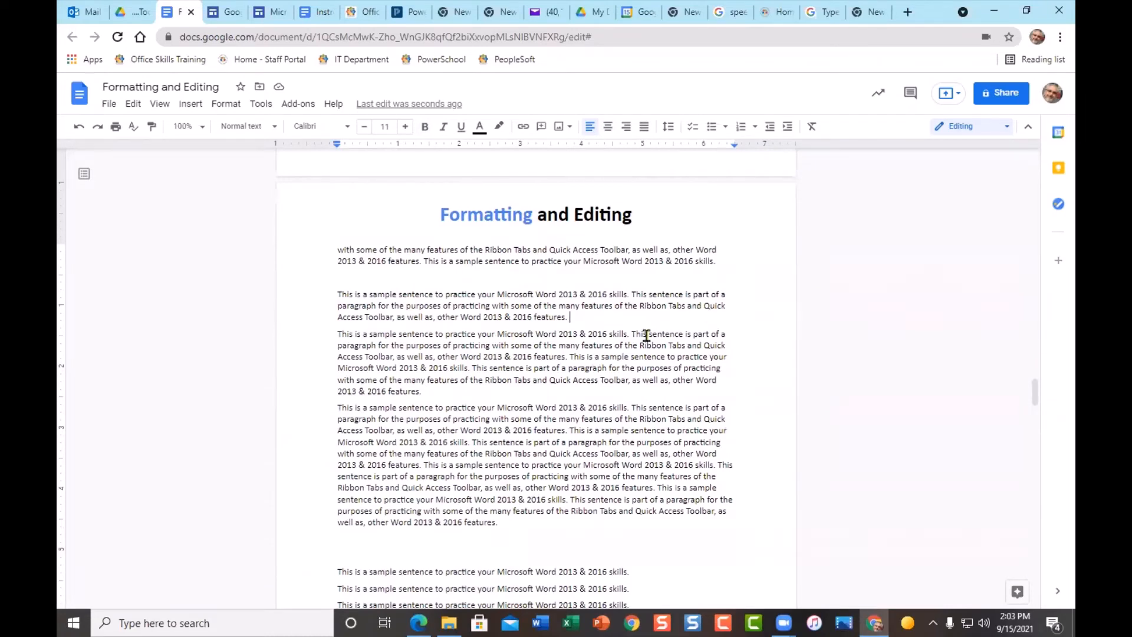
# - Open the Search the web image panel from the Insert image button
pyautogui.click(190, 105)
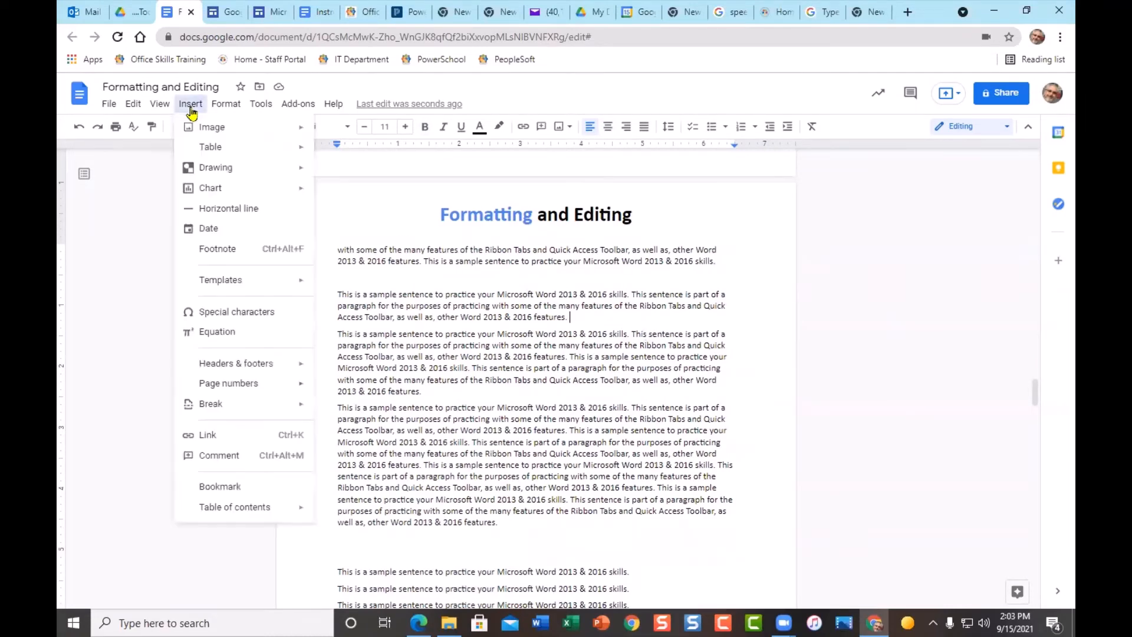
pyautogui.moveTo(262, 133)
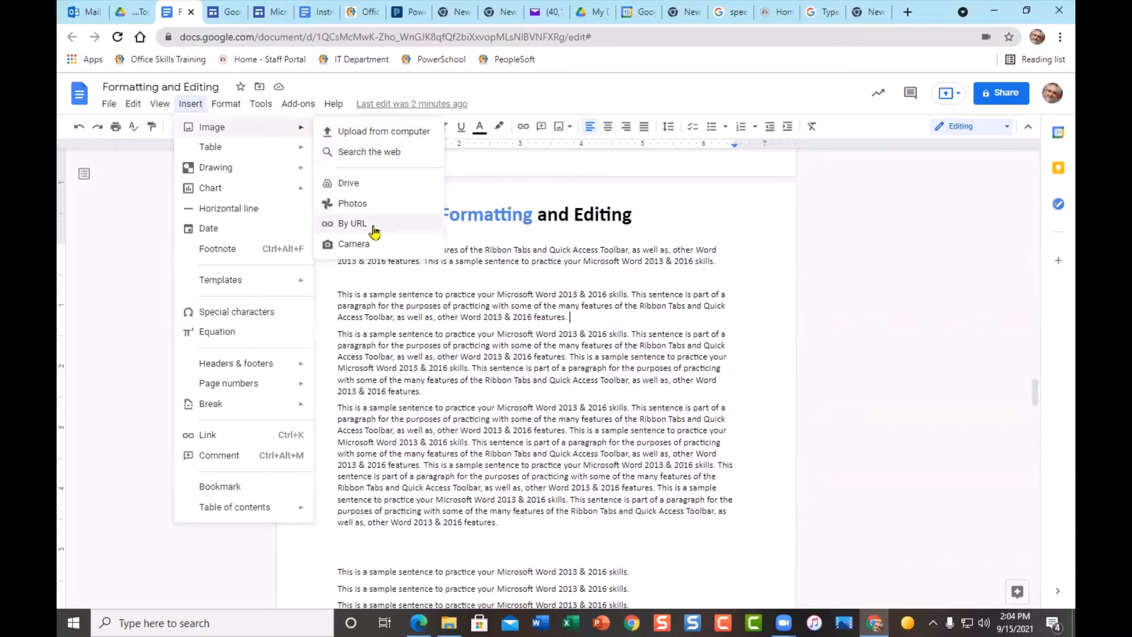
pyautogui.click(529, 337)
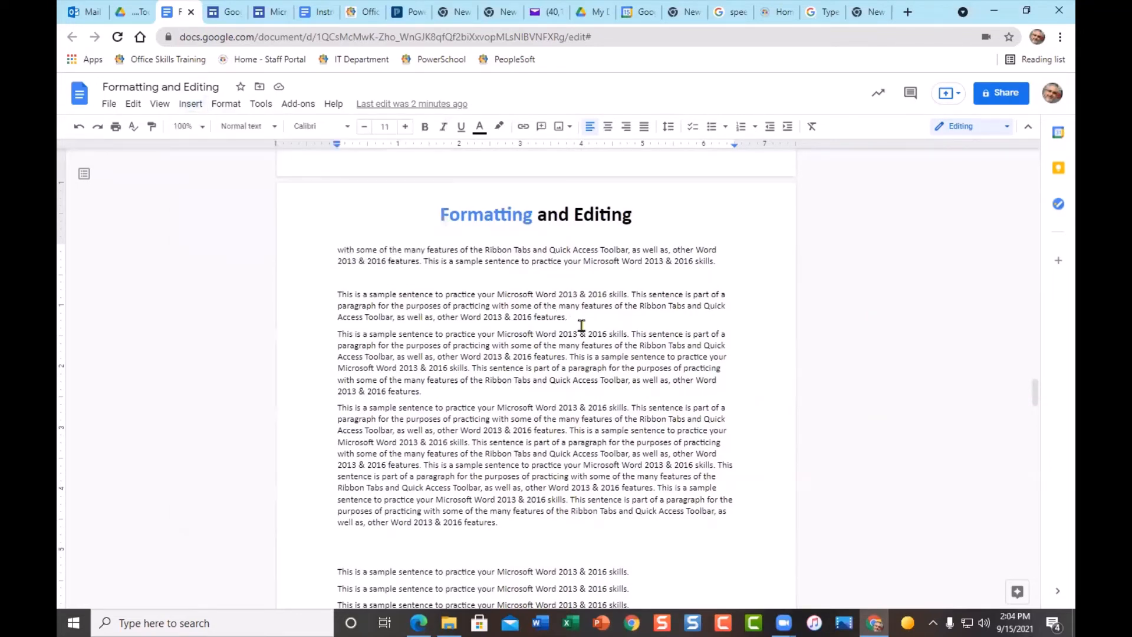
pyautogui.click(570, 131)
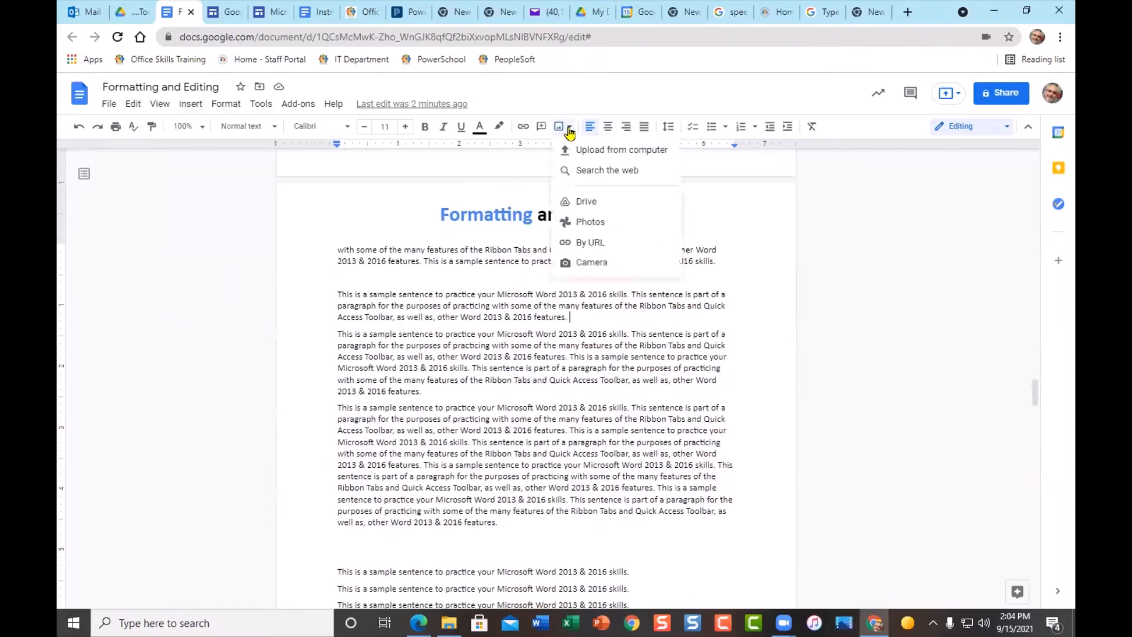
pyautogui.click(623, 172)
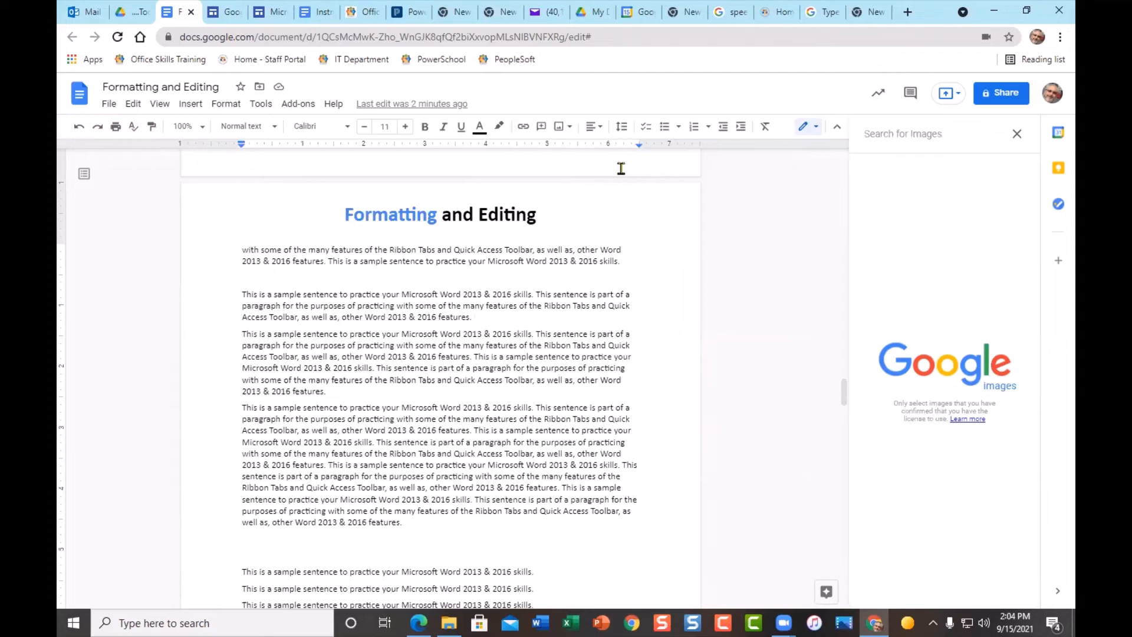
# - Search the web for 'horse' and insert the black horse and foal photo
pyautogui.write('hom')
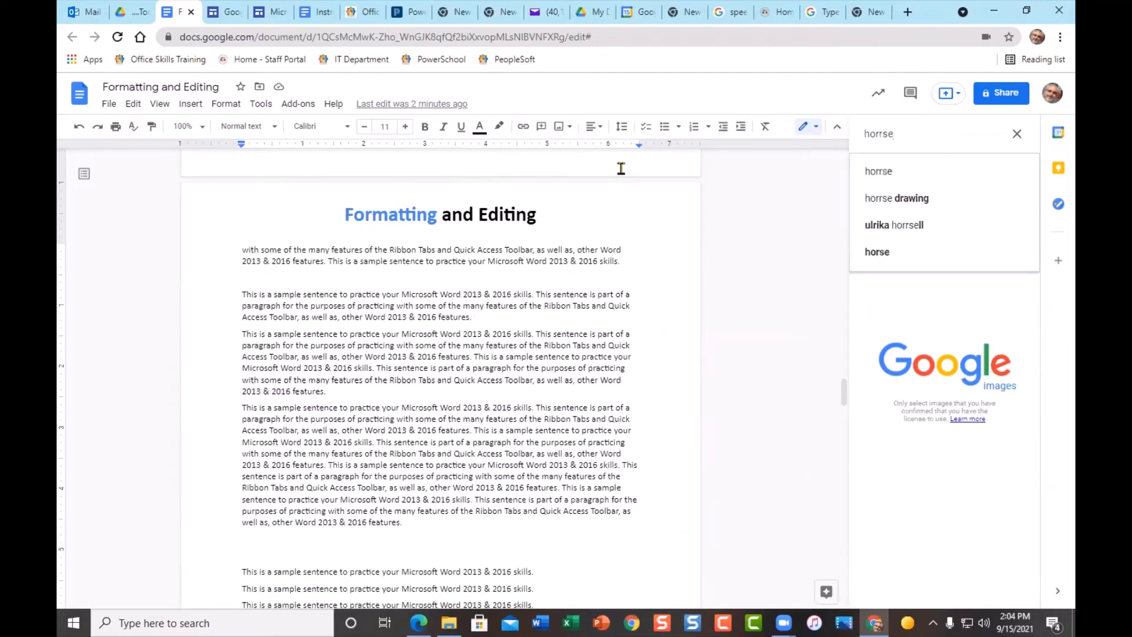
pyautogui.press('BackSpace')
pyautogui.press('BackSpace')
pyautogui.press('BackSpace')
pyautogui.write('s')
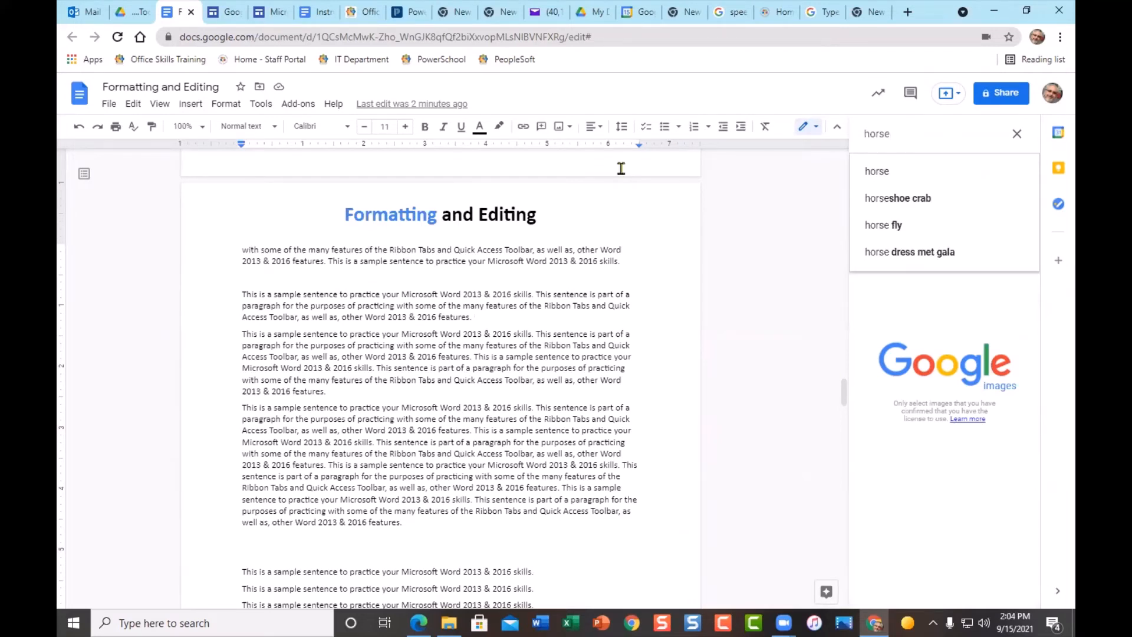
pyautogui.press('Return')
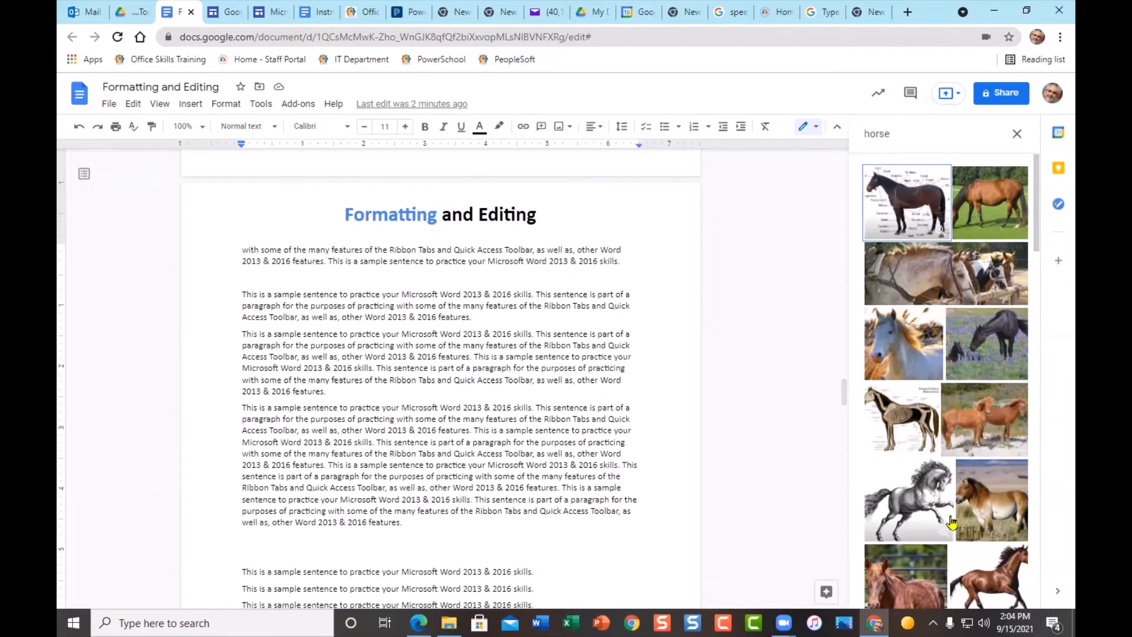
pyautogui.click(993, 347)
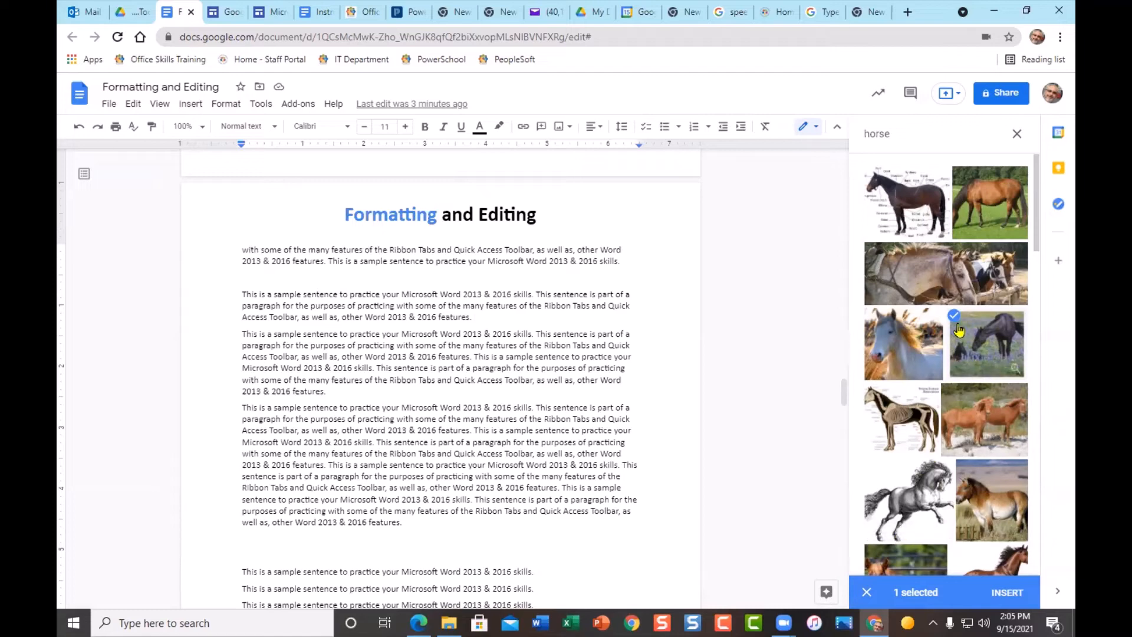
pyautogui.doubleClick(973, 346)
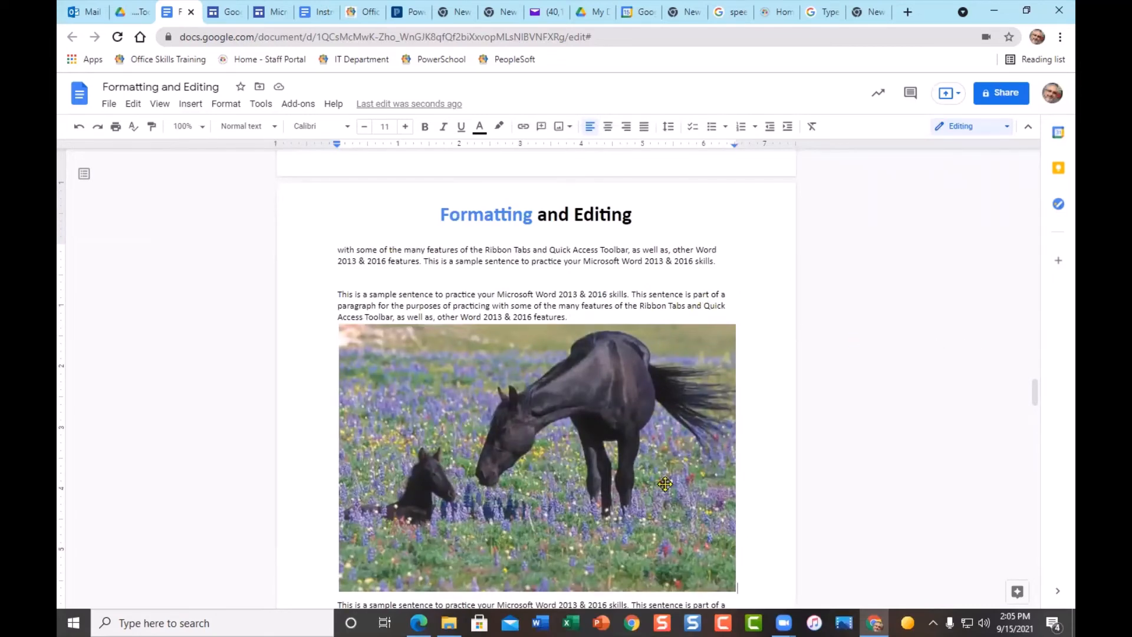
# - Scroll down and select the inserted horse and foal photo
pyautogui.scroll(-3, 664, 484)
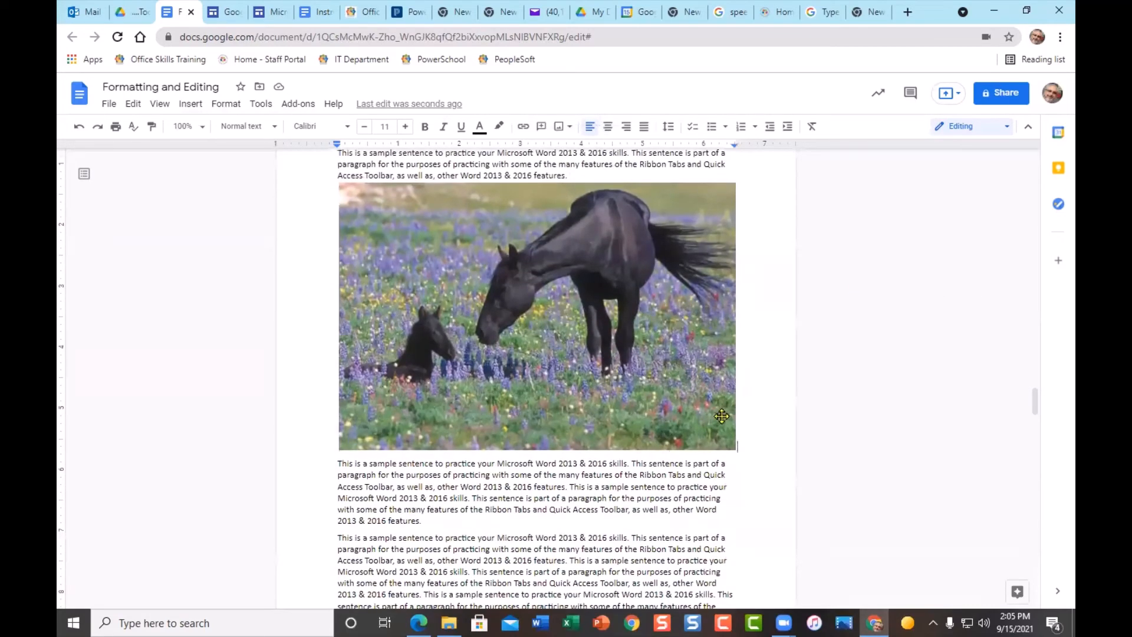
pyautogui.scroll(3, 721, 414)
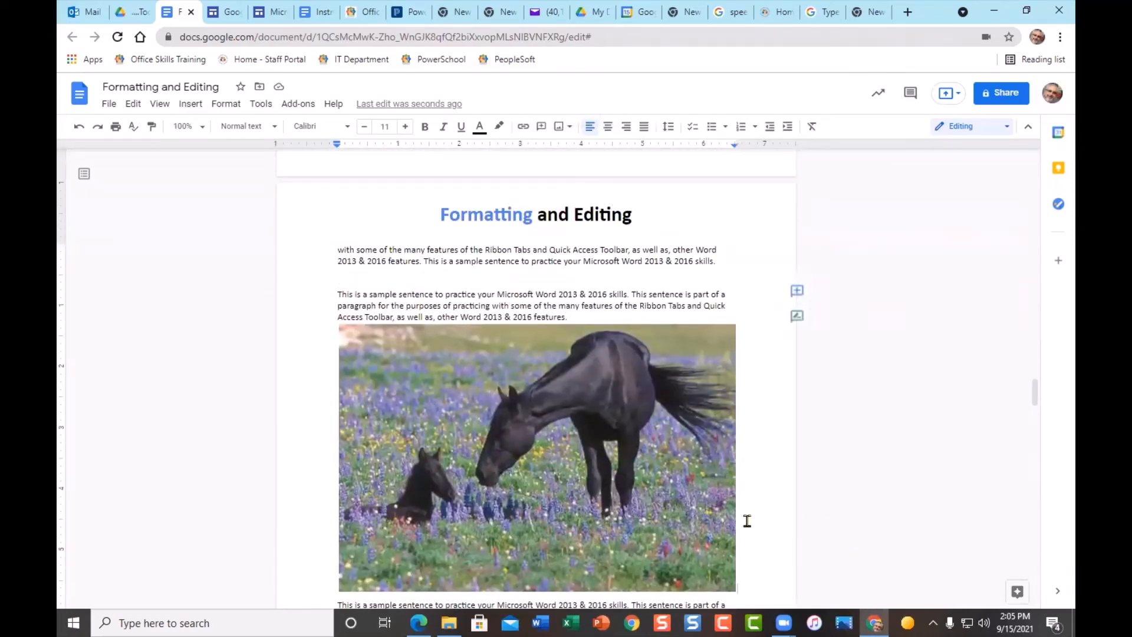
pyautogui.scroll(-3, 759, 379)
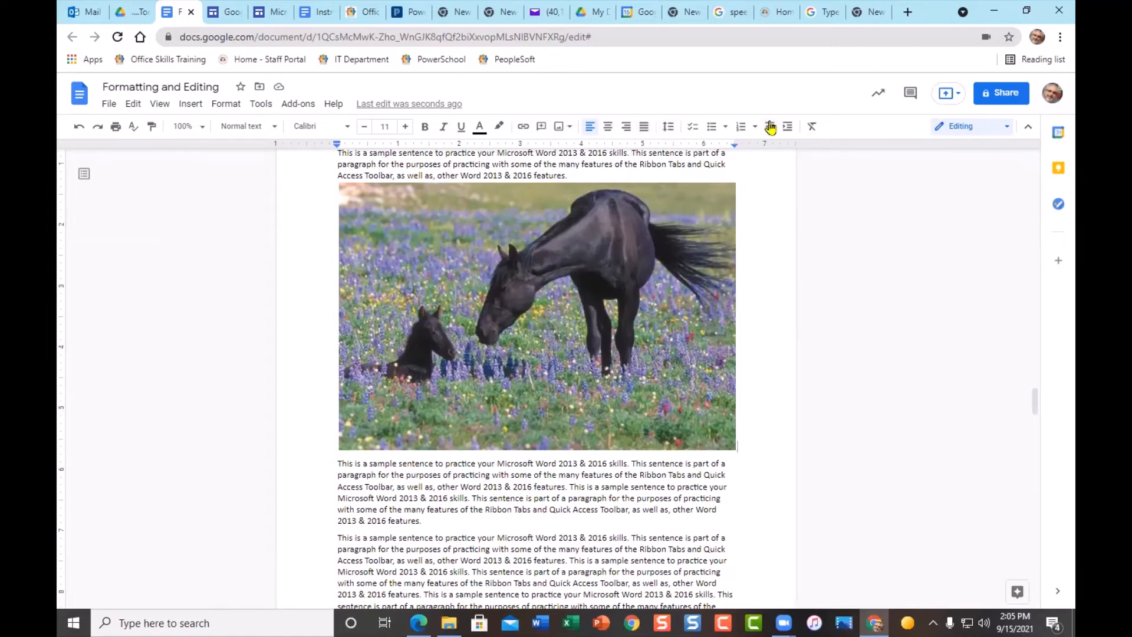
pyautogui.click(424, 235)
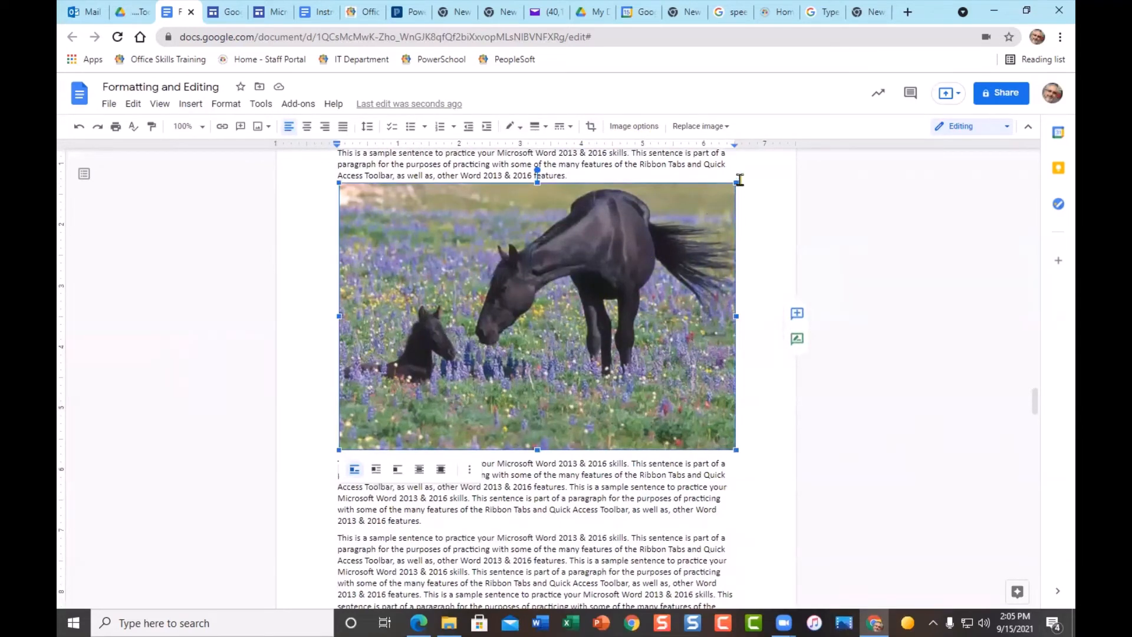
# - Shrink the horse photo to about half size and set it to Wrap text
pyautogui.moveTo(736, 181); pyautogui.dragTo(541, 309)
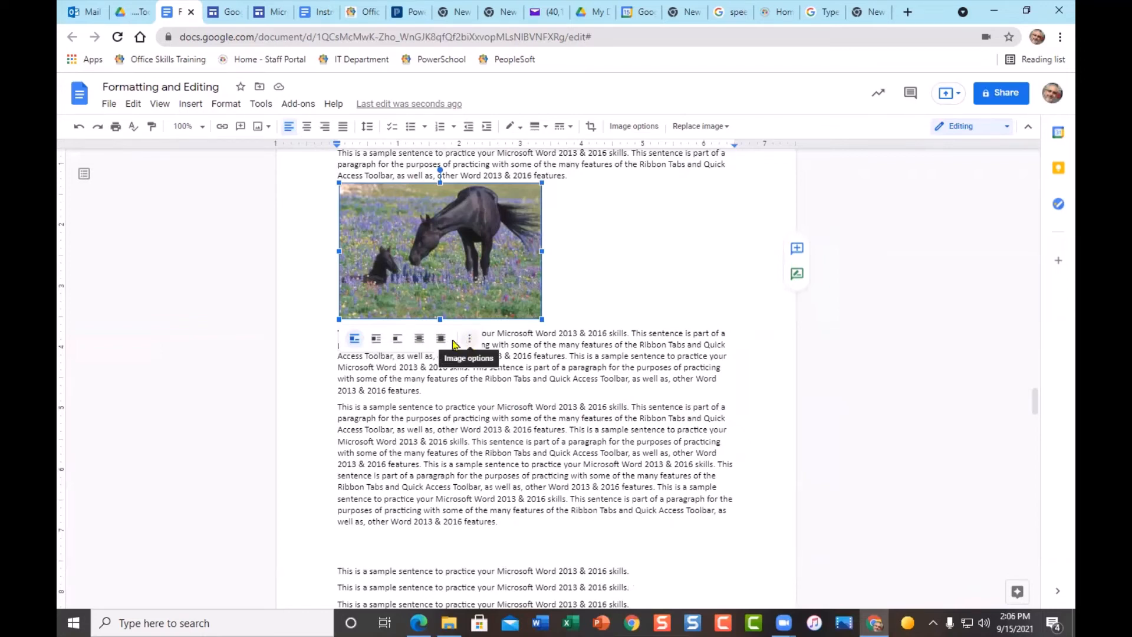
pyautogui.click(377, 340)
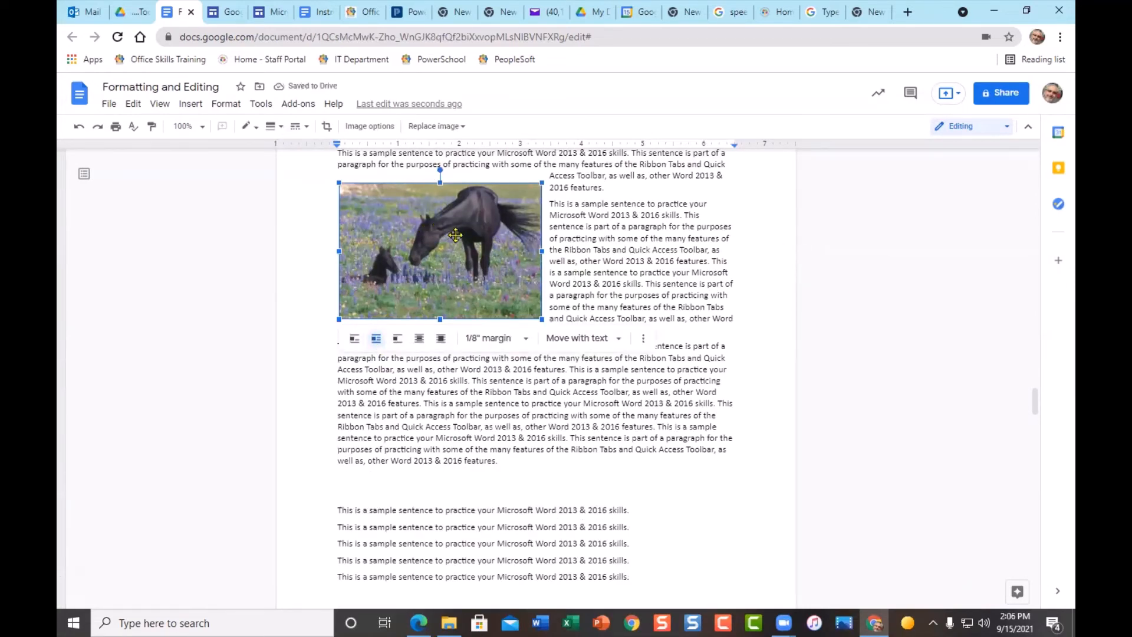
# - Drag the horse photo into the middle of the paragraphs so text wraps both sides
pyautogui.moveTo(453, 247); pyautogui.dragTo(518, 266)
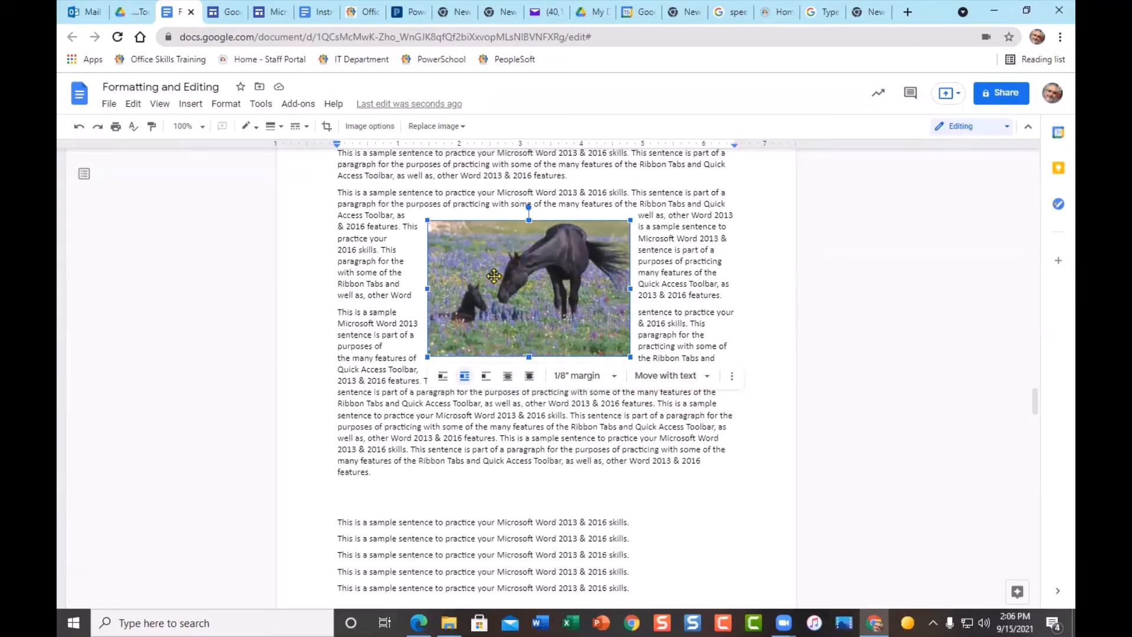
pyautogui.moveTo(494, 276); pyautogui.dragTo(541, 262)
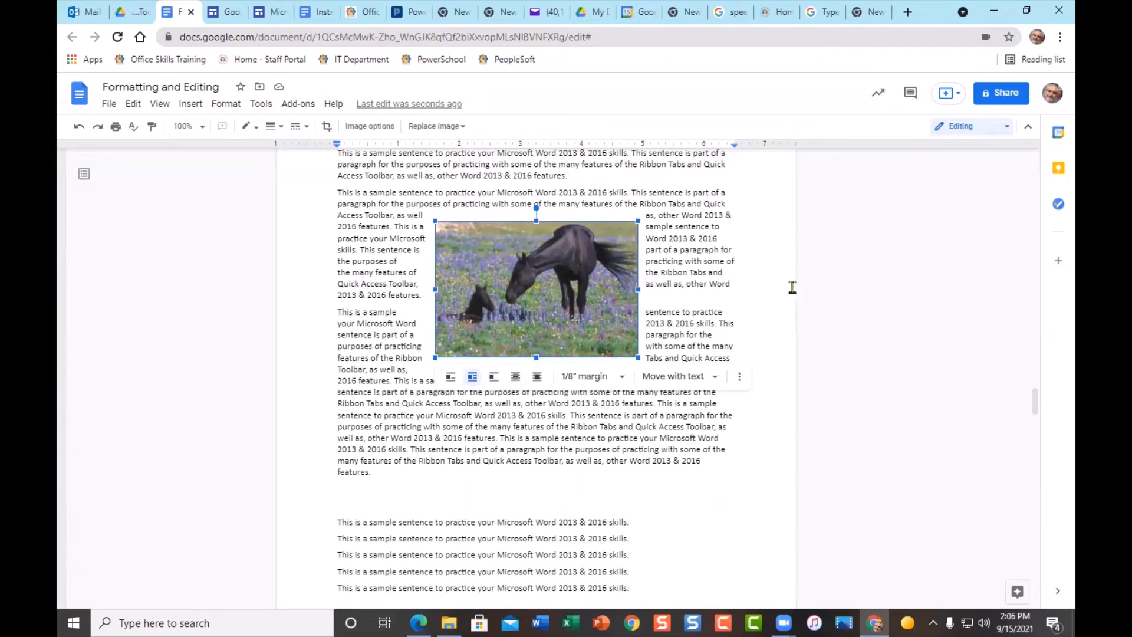
pyautogui.moveTo(572, 269); pyautogui.dragTo(572, 270)
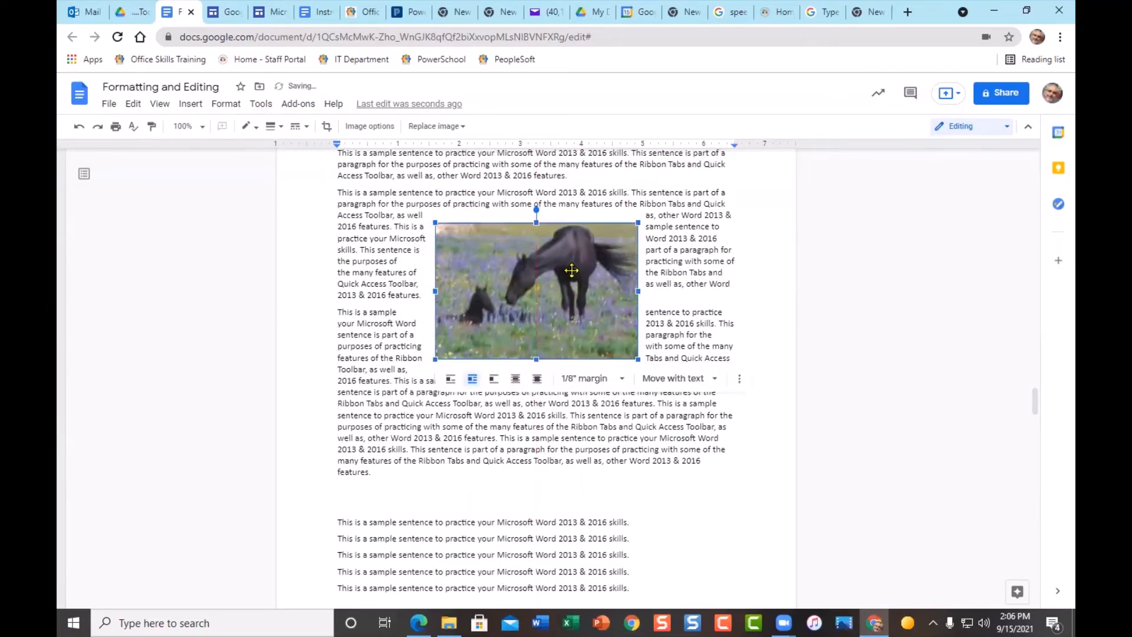
pyautogui.scroll(2, 628, 401)
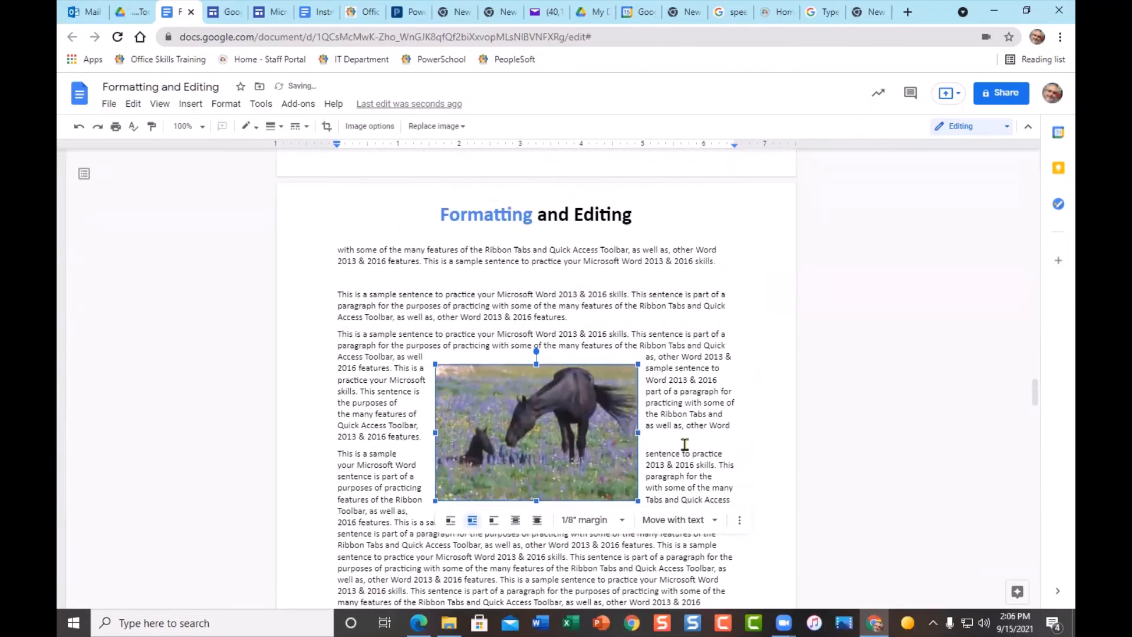
pyautogui.scroll(-5, 709, 514)
pyautogui.scroll(2, 708, 515)
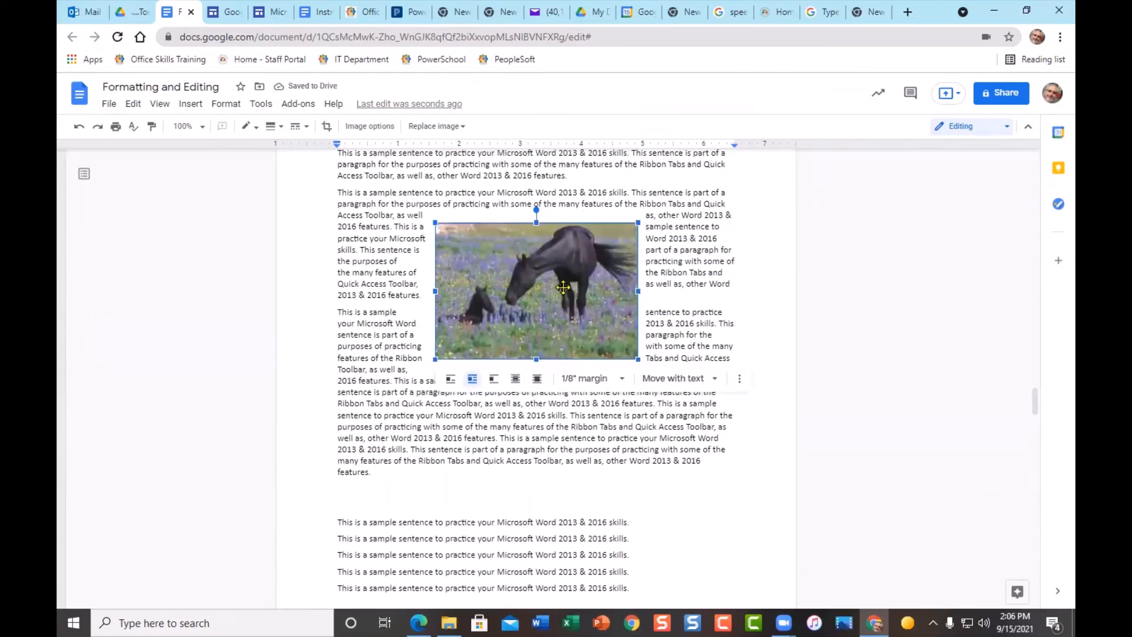
pyautogui.moveTo(562, 286); pyautogui.dragTo(563, 377)
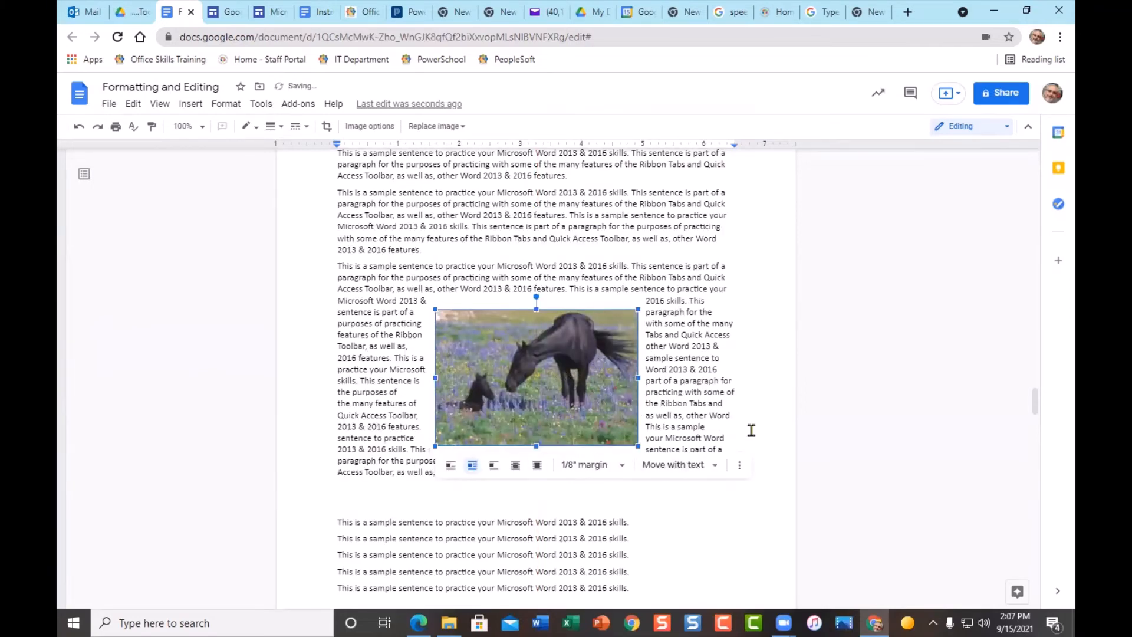
pyautogui.moveTo(547, 347); pyautogui.dragTo(524, 279)
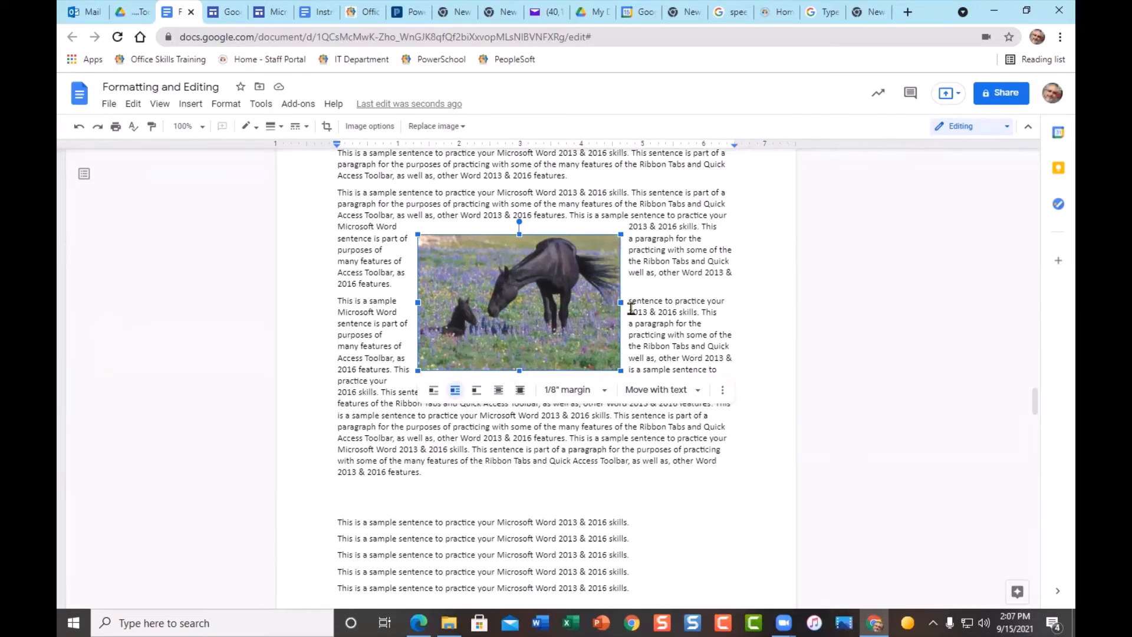
# - Try a 1/16" photo text margin, restore 1/8", then view positioning and more image options
pyautogui.click(603, 391)
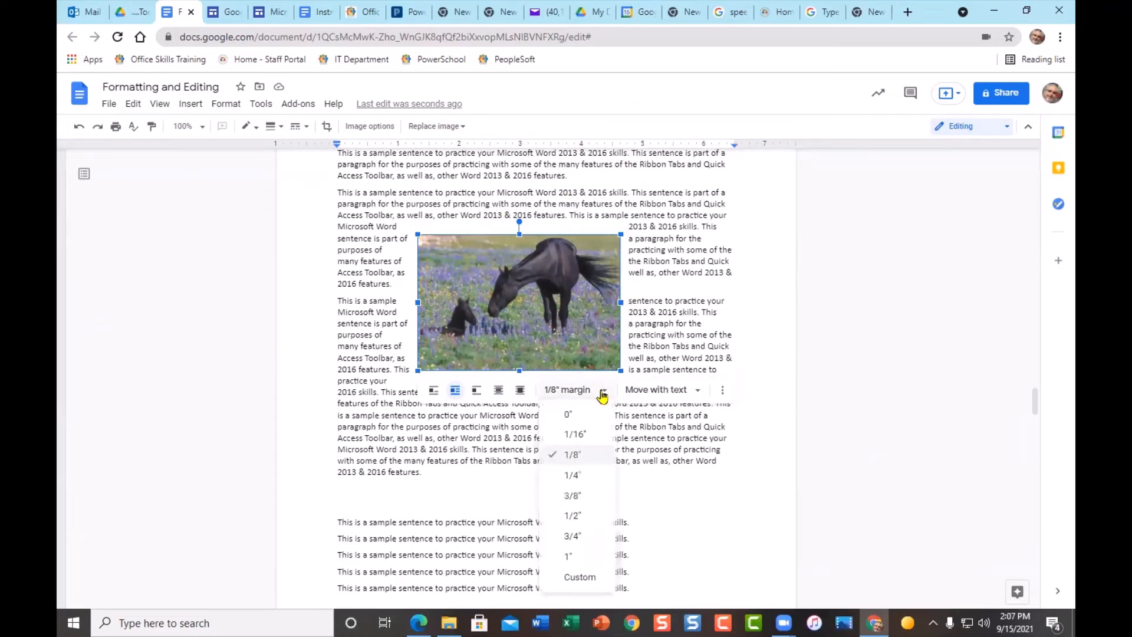
pyautogui.click(579, 435)
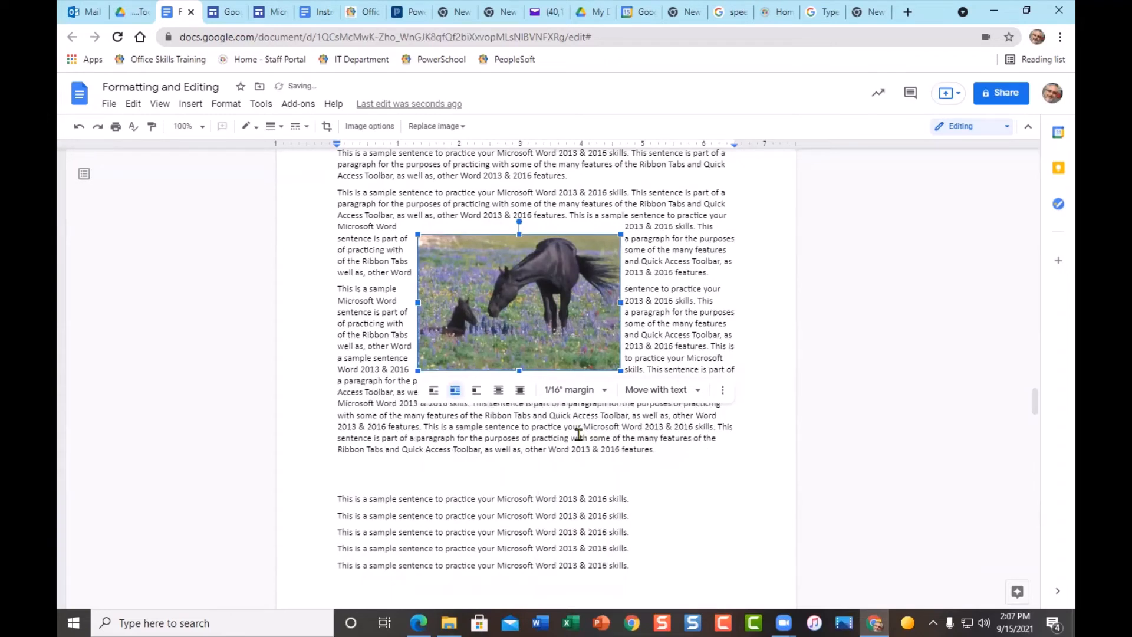
pyautogui.click(605, 391)
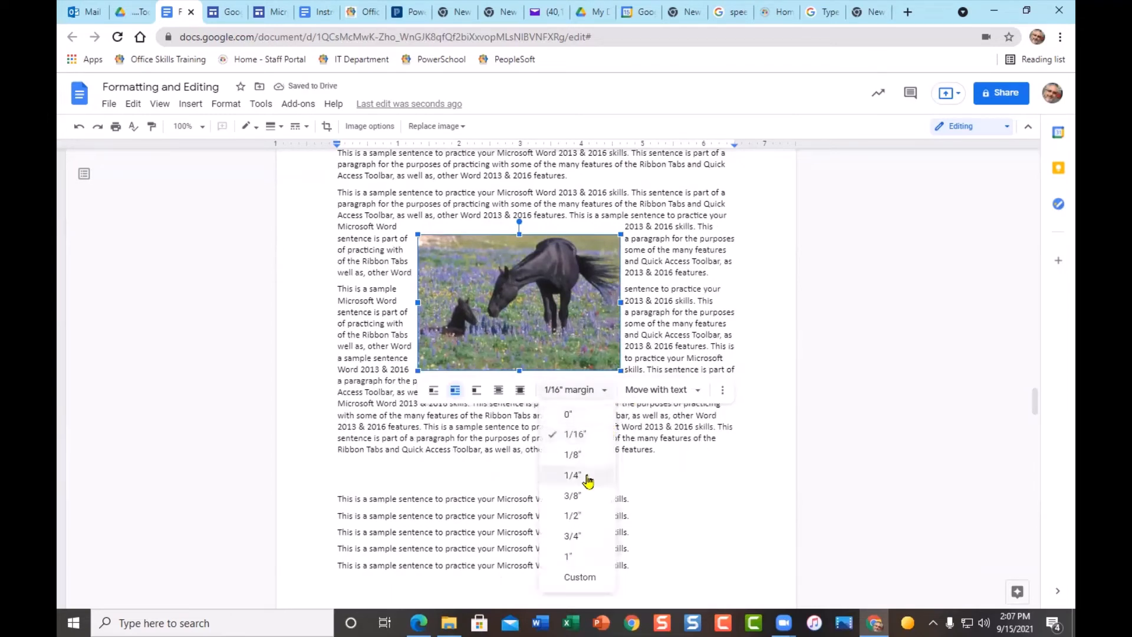
pyautogui.click(568, 452)
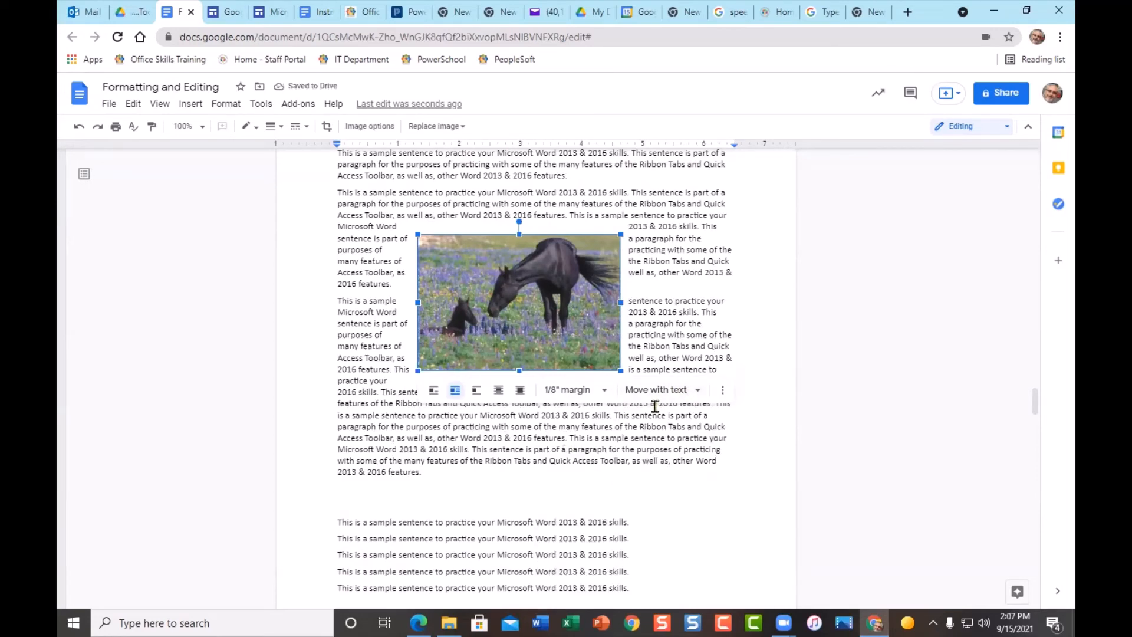
pyautogui.click(699, 392)
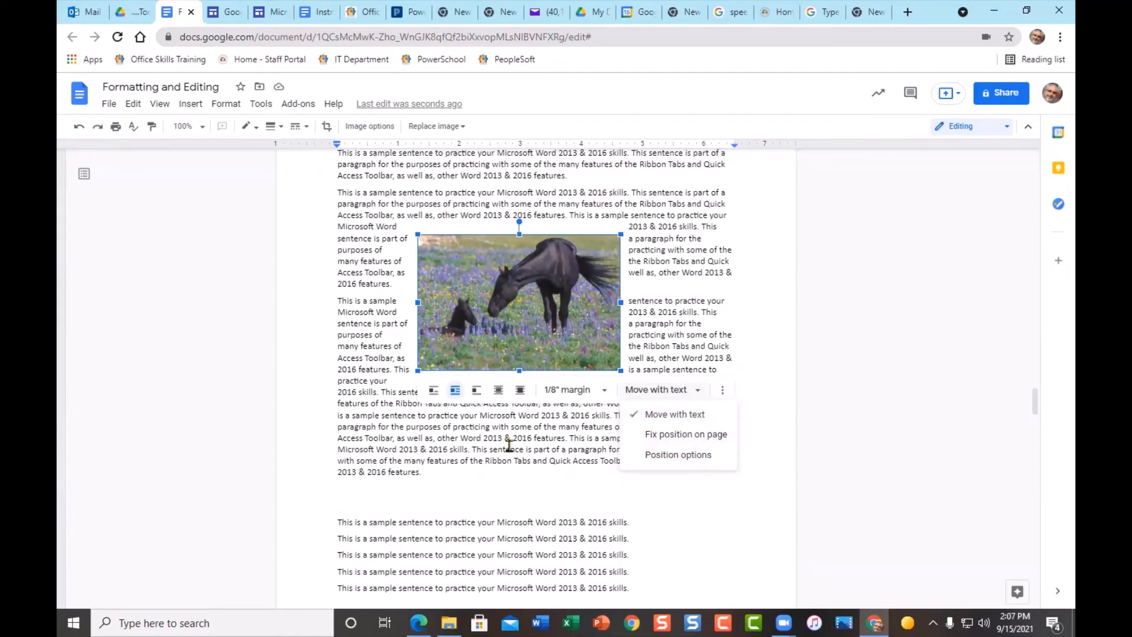
pyautogui.click(723, 392)
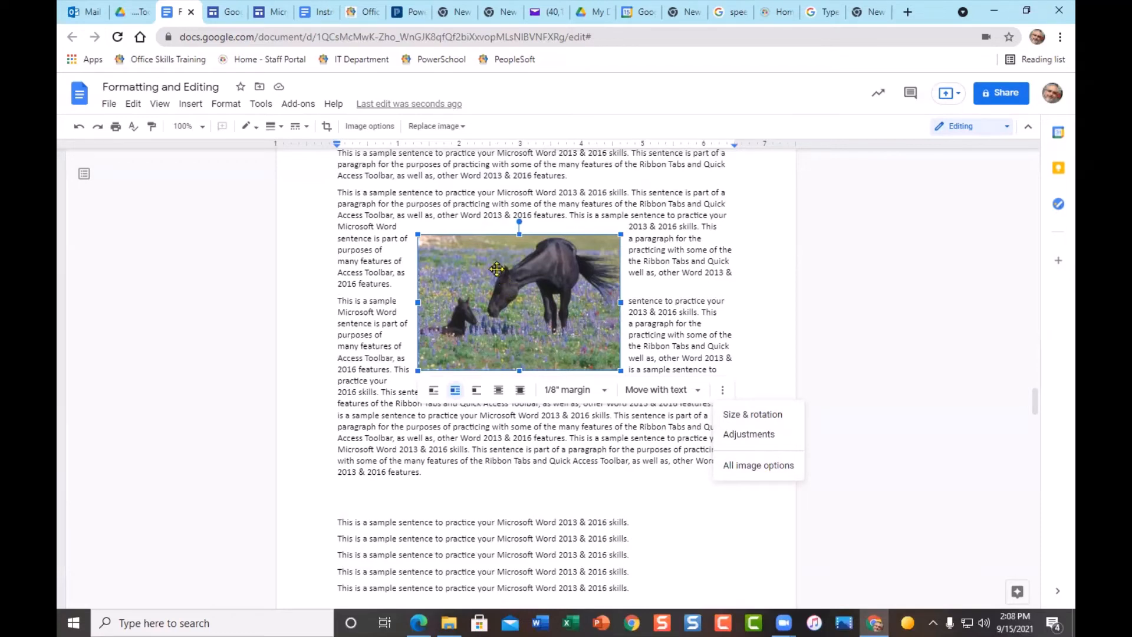
pyautogui.click(257, 128)
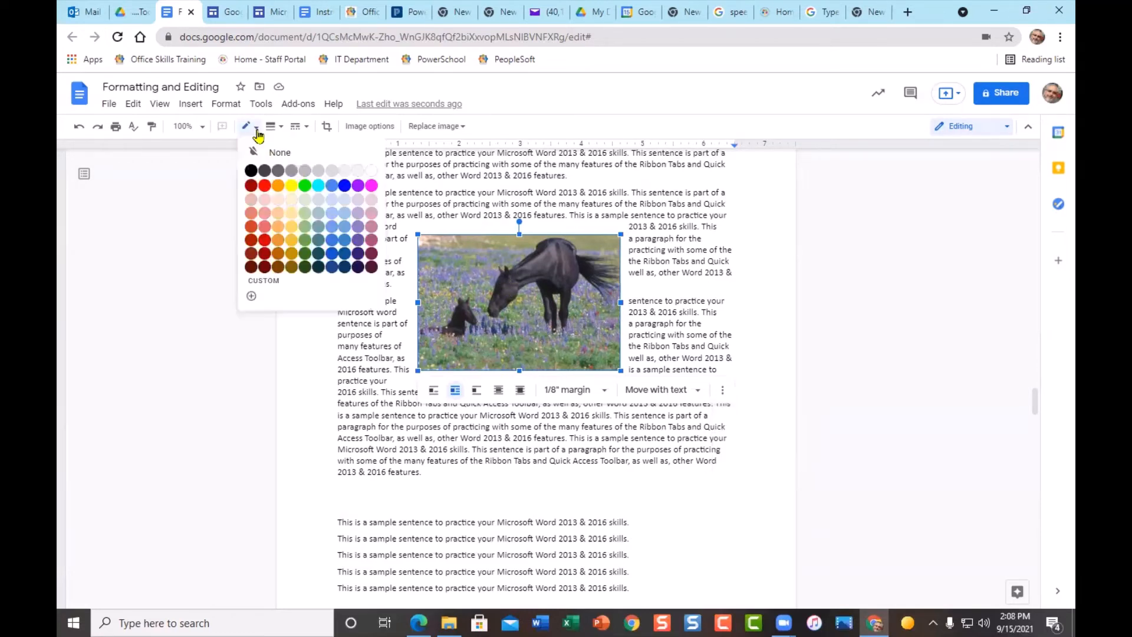
pyautogui.click(250, 172)
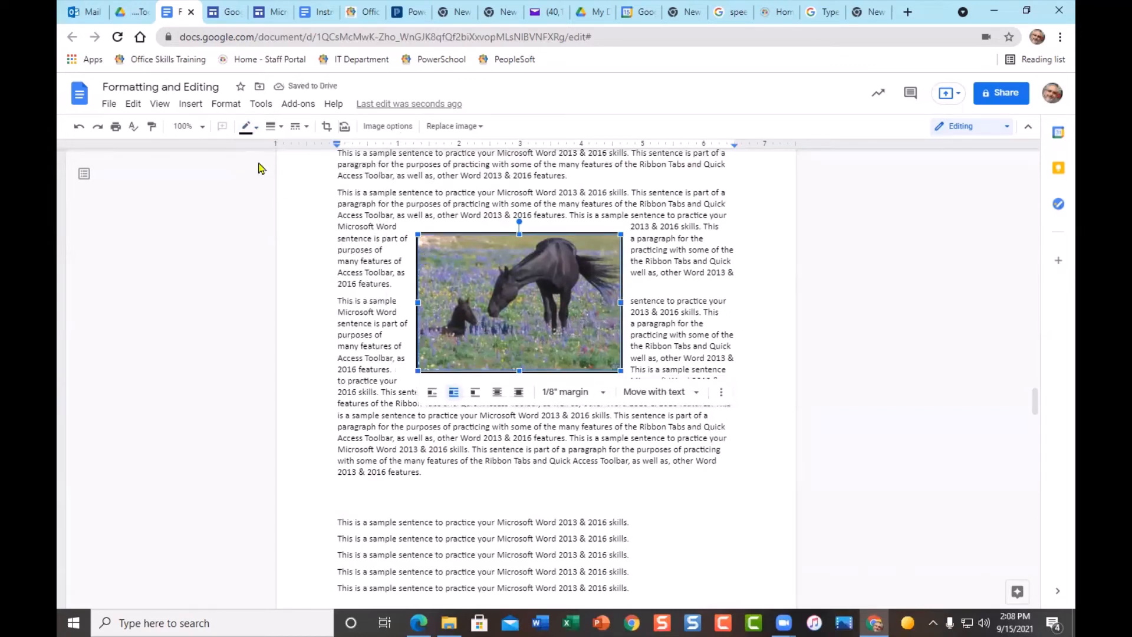
pyautogui.click(280, 127)
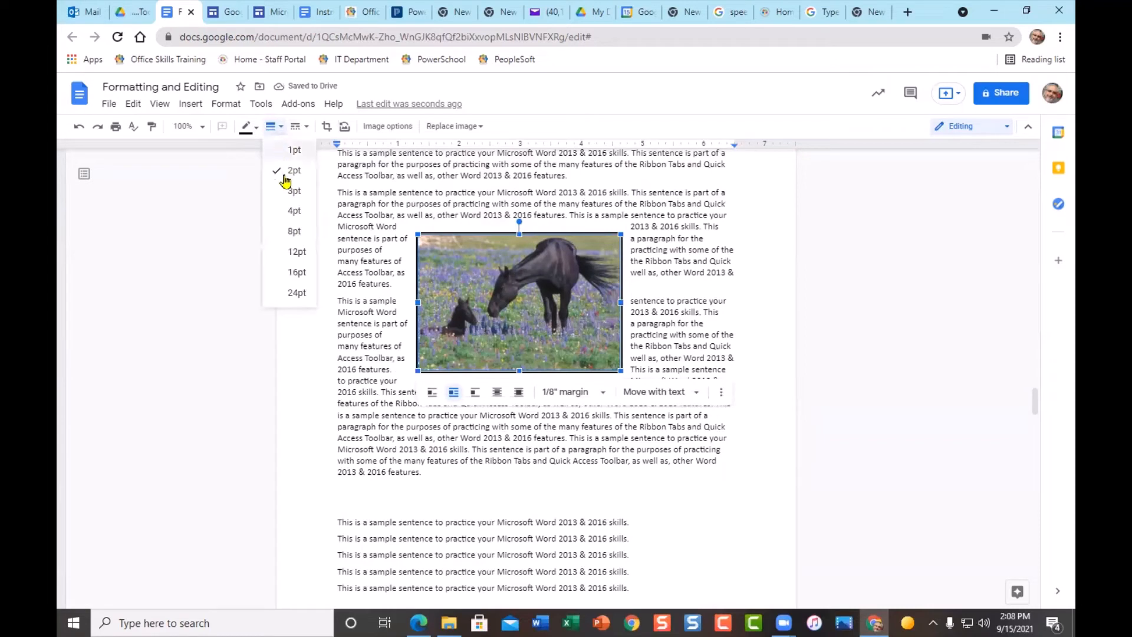
pyautogui.click(286, 212)
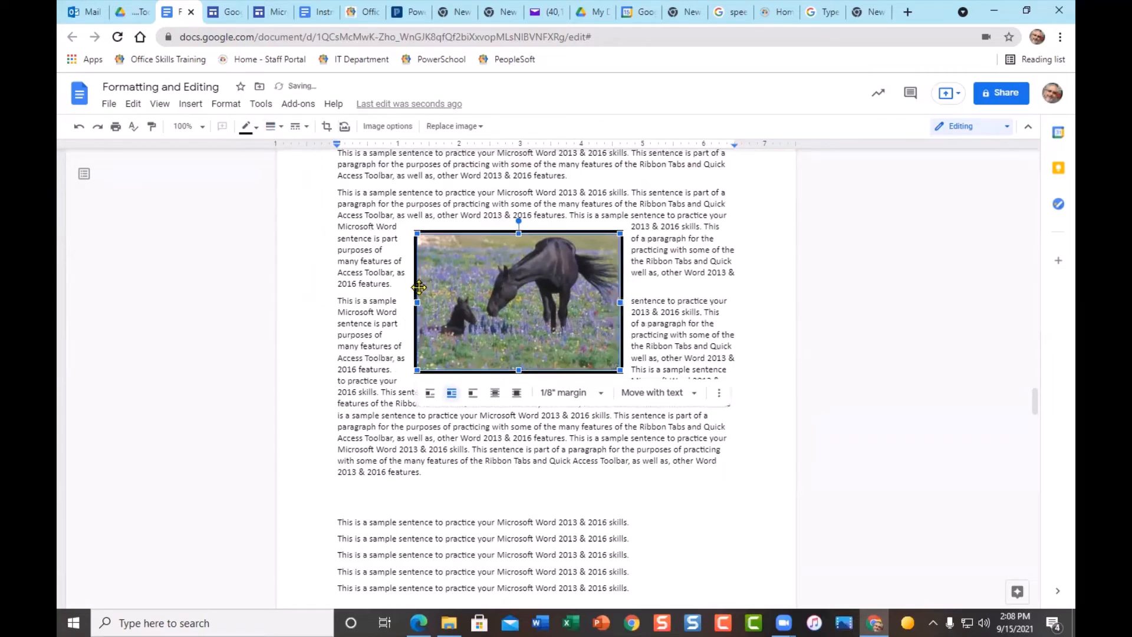
pyautogui.click(307, 127)
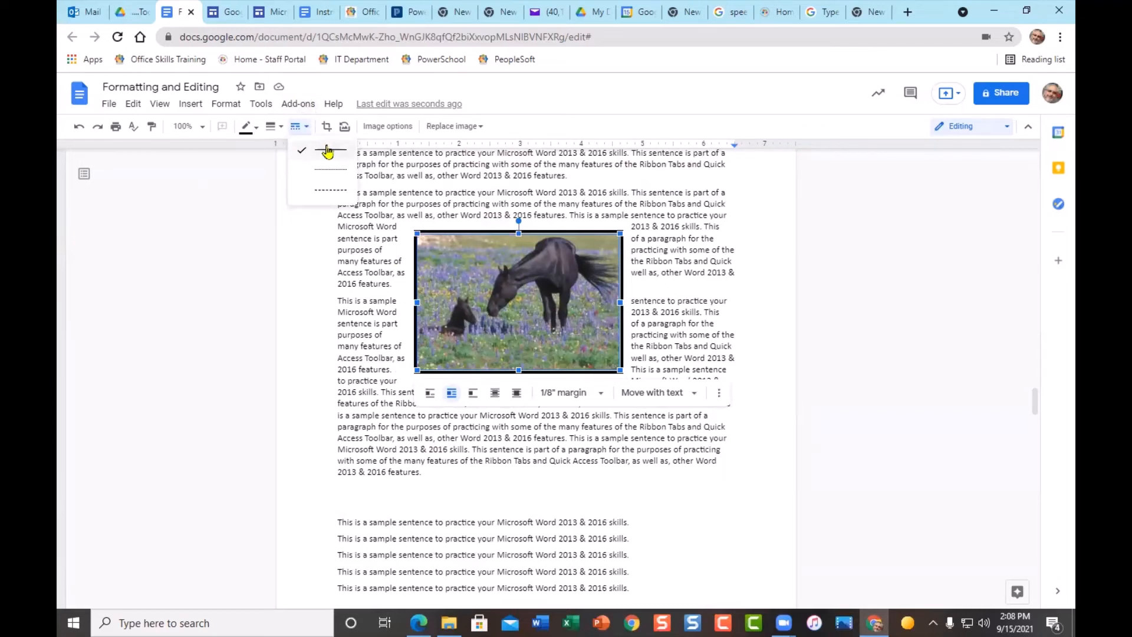
pyautogui.click(280, 128)
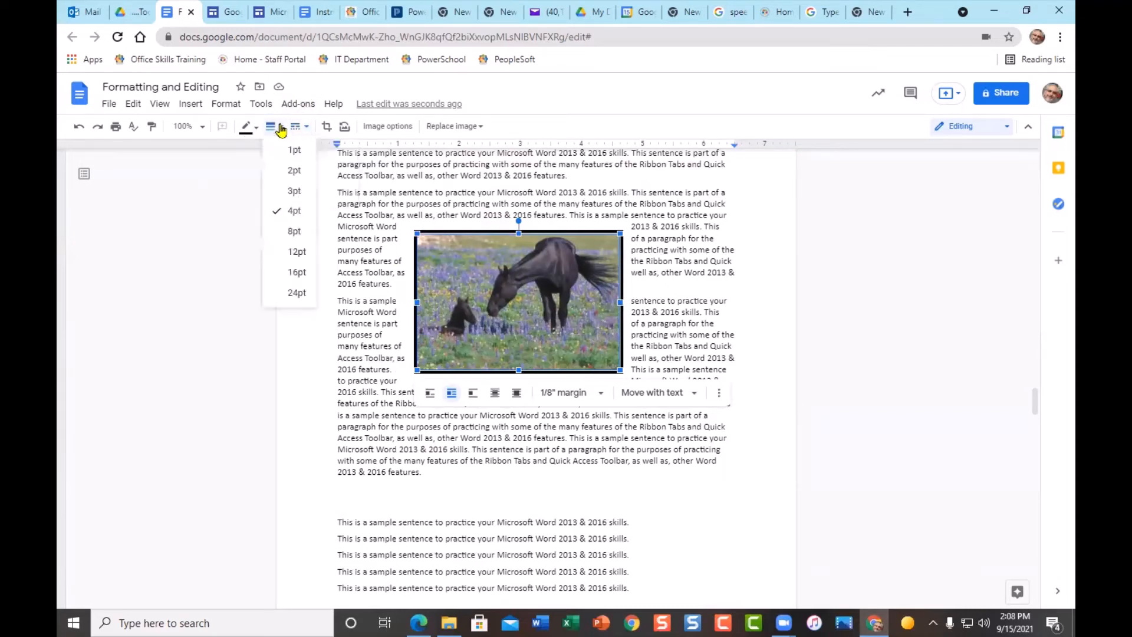
pyautogui.click(278, 173)
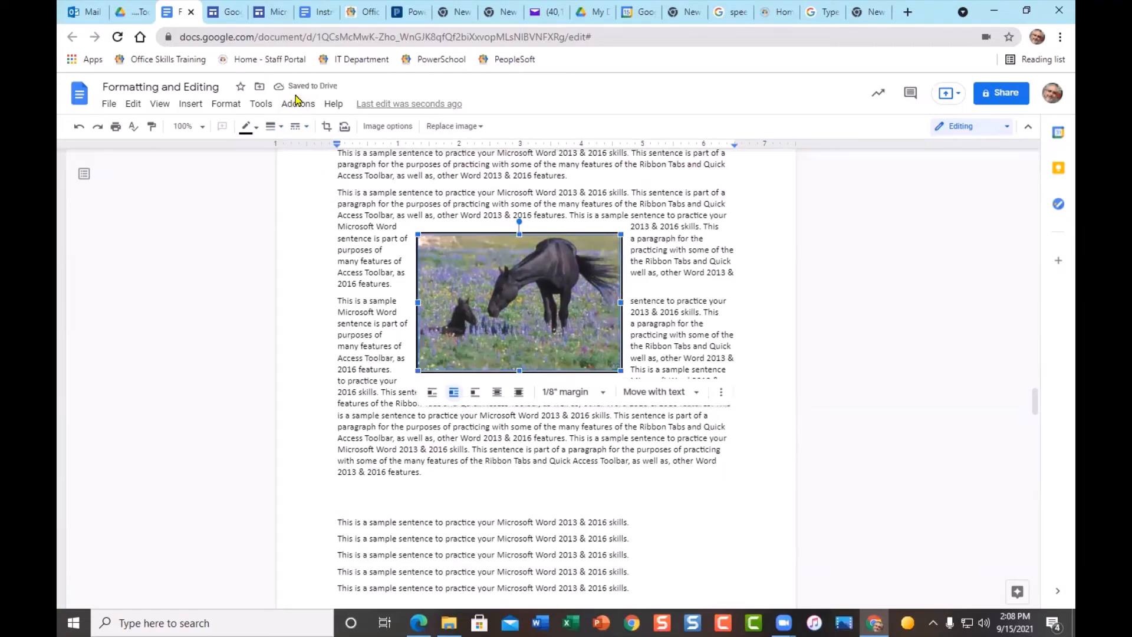
pyautogui.click(275, 126)
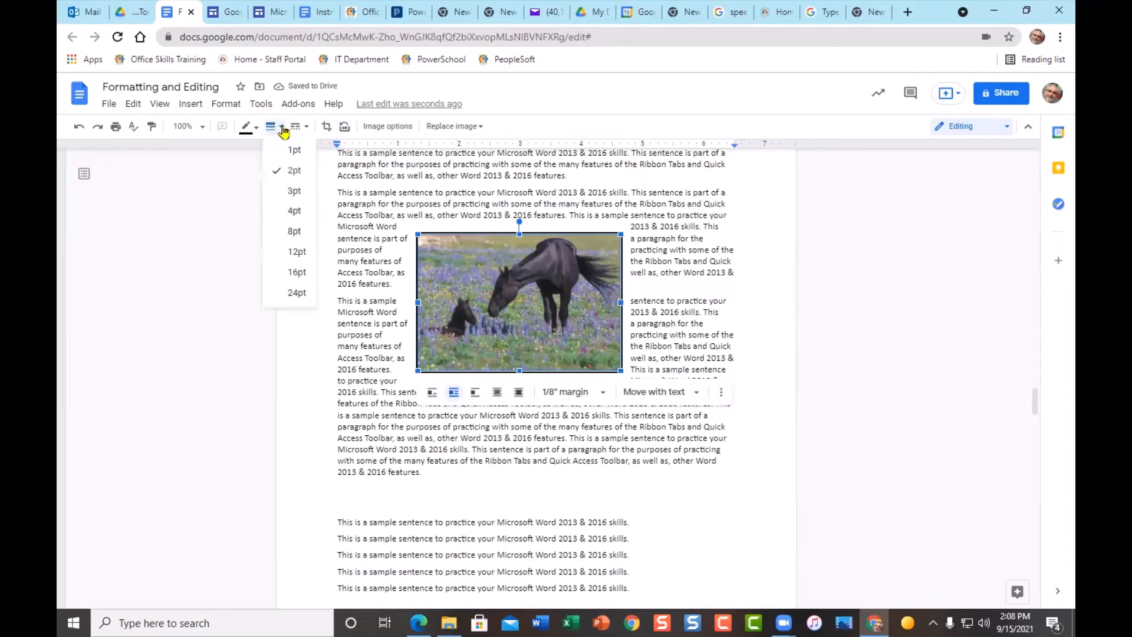
pyautogui.click(290, 212)
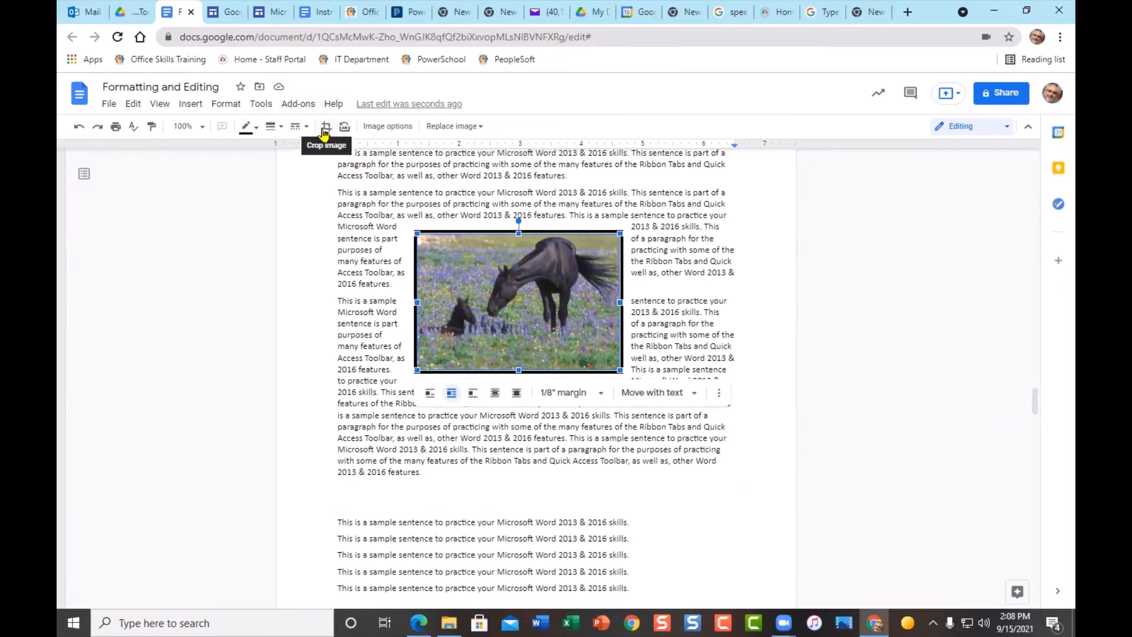
pyautogui.click(325, 128)
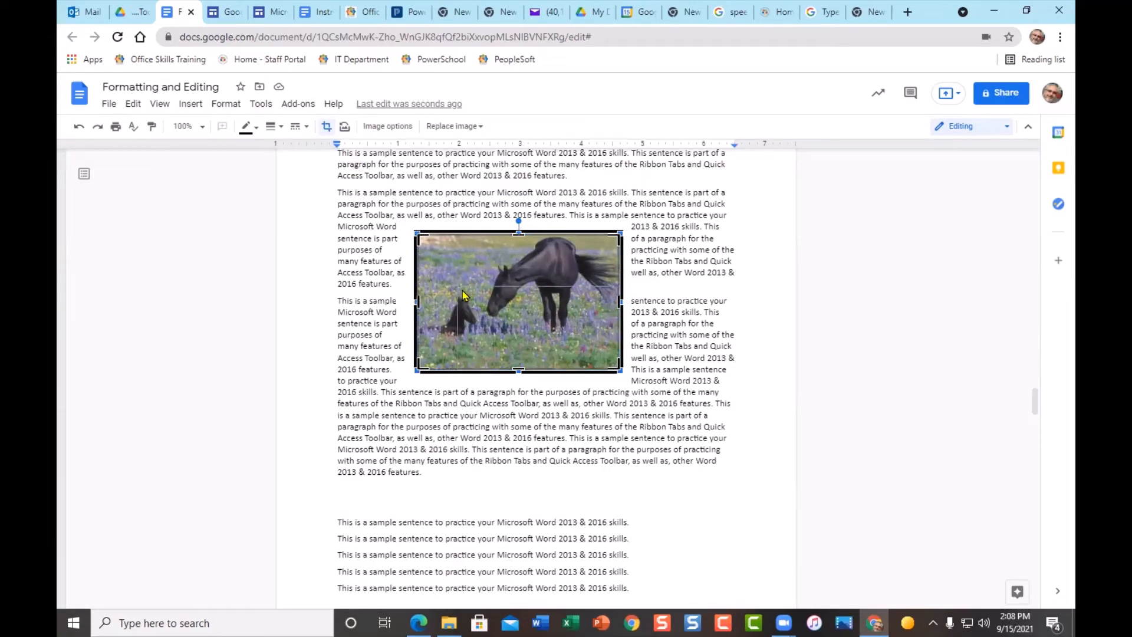
pyautogui.moveTo(460, 284); pyautogui.dragTo(455, 280)
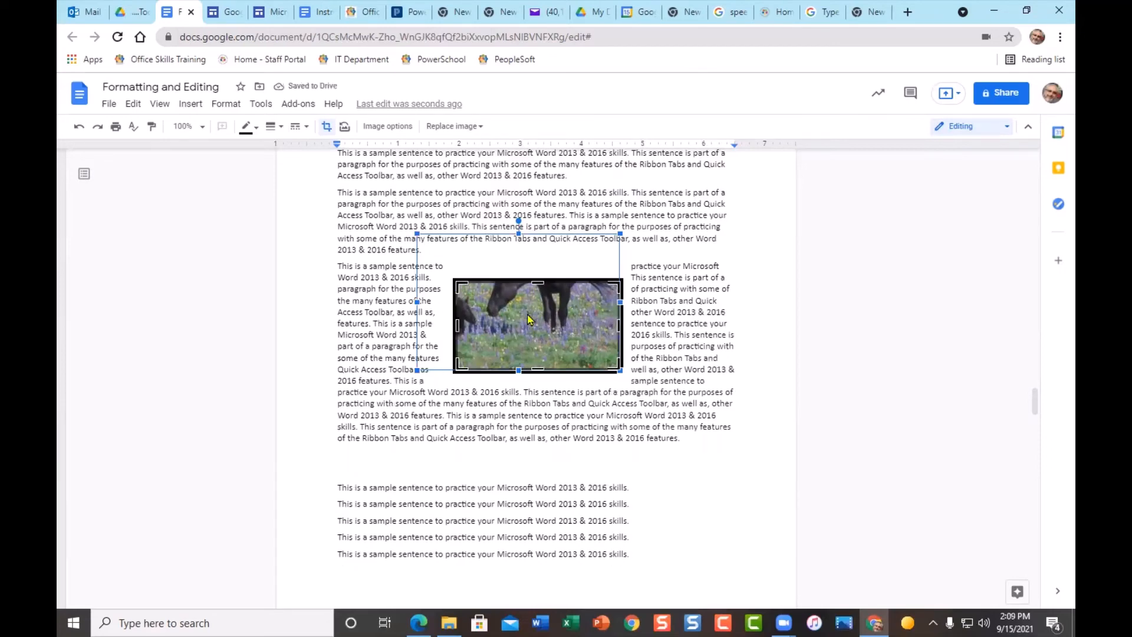
pyautogui.click(535, 450)
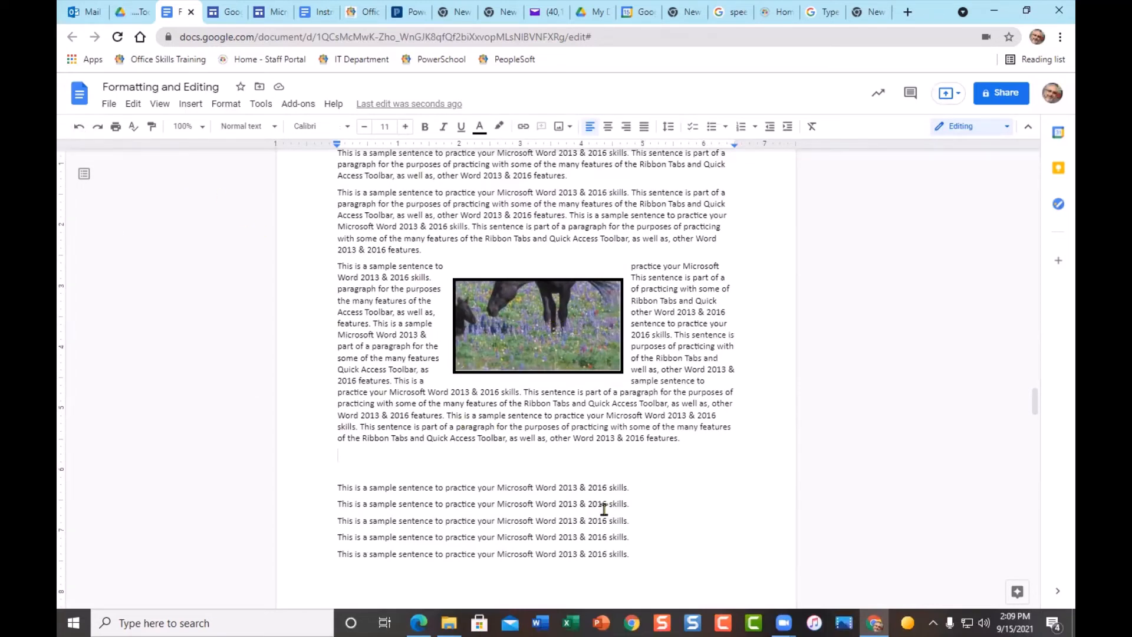
pyautogui.click(557, 327)
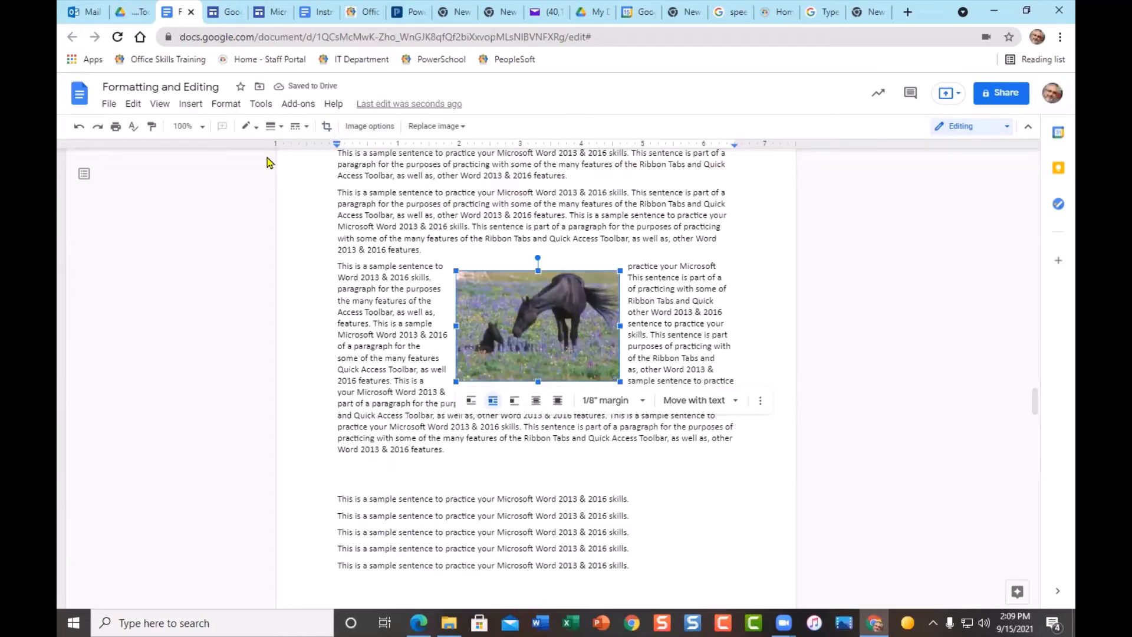
pyautogui.click(78, 127)
pyautogui.click(78, 127)
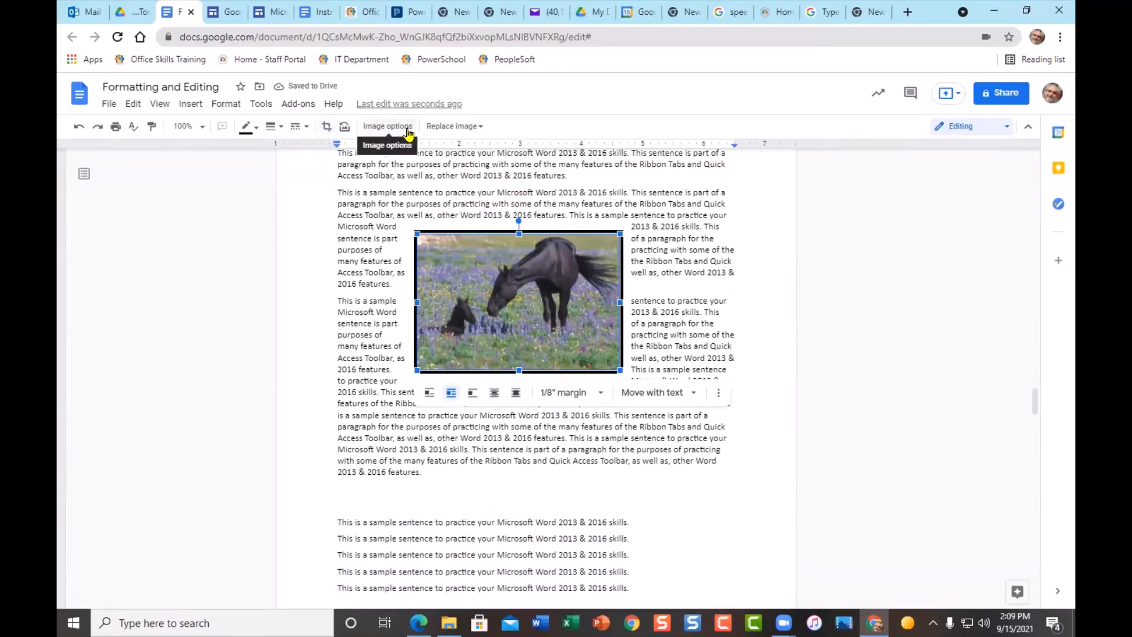
pyautogui.click(466, 131)
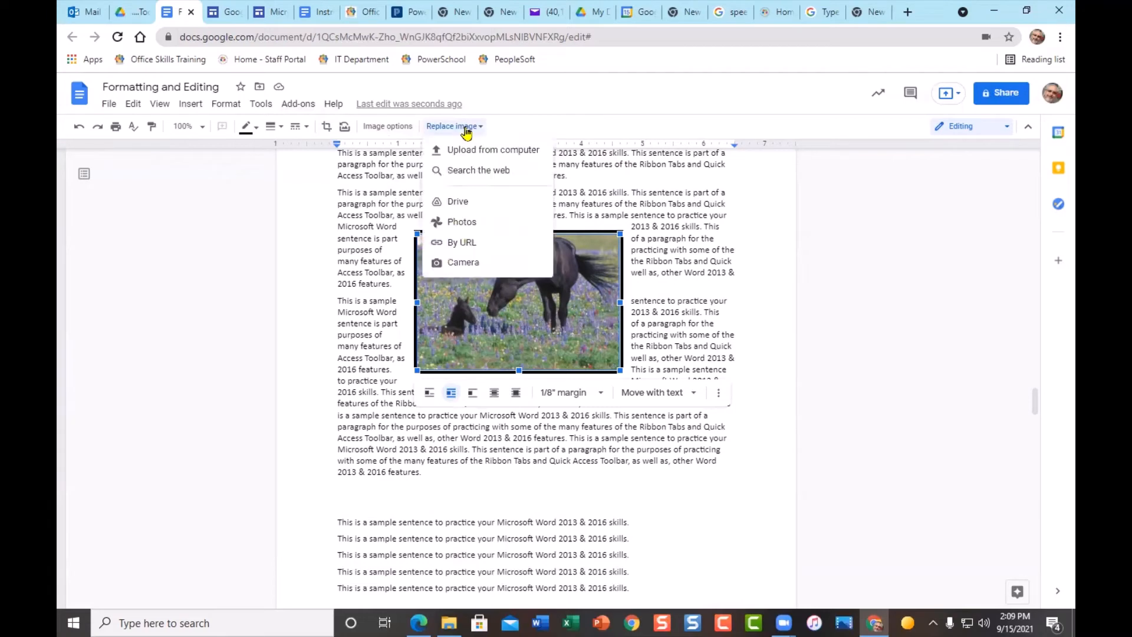
pyautogui.click(489, 172)
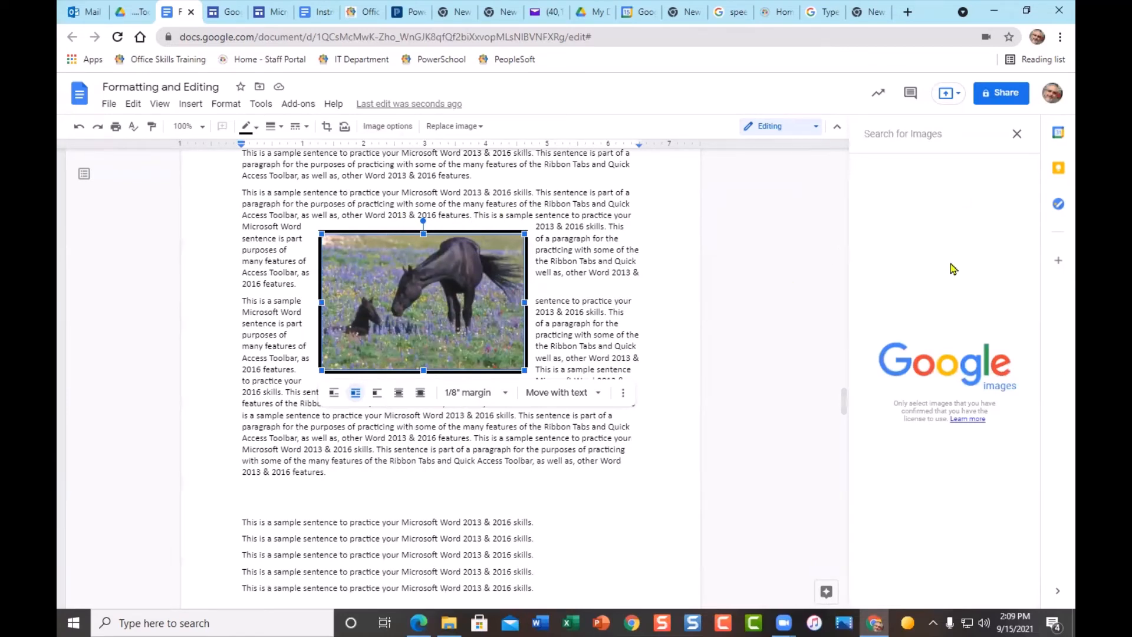
pyautogui.write('horse')
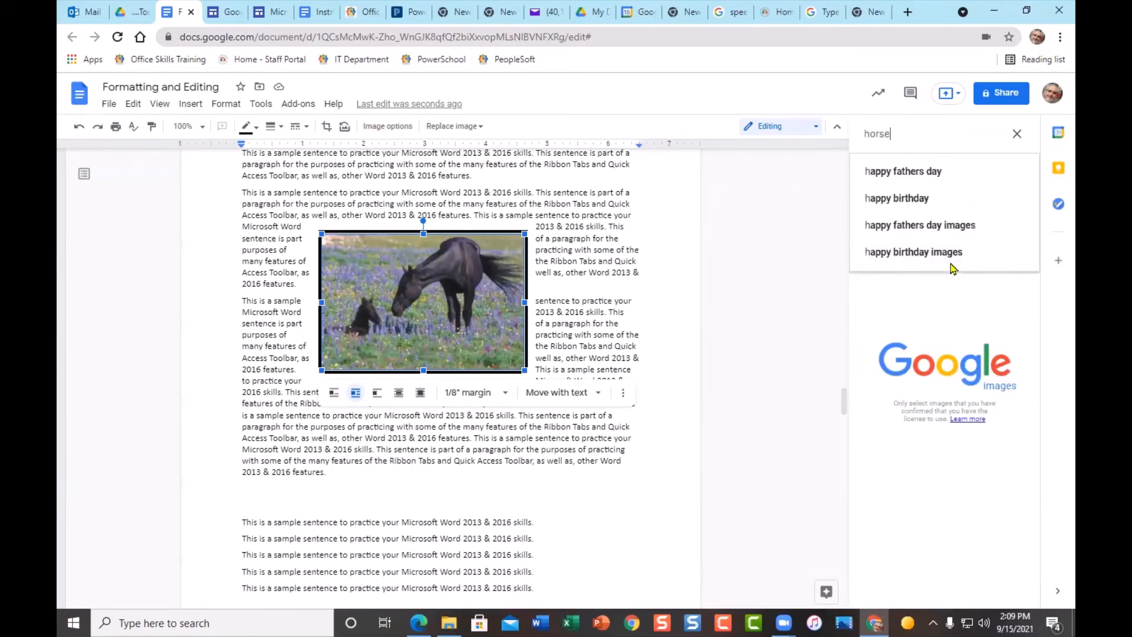
pyautogui.press('Return')
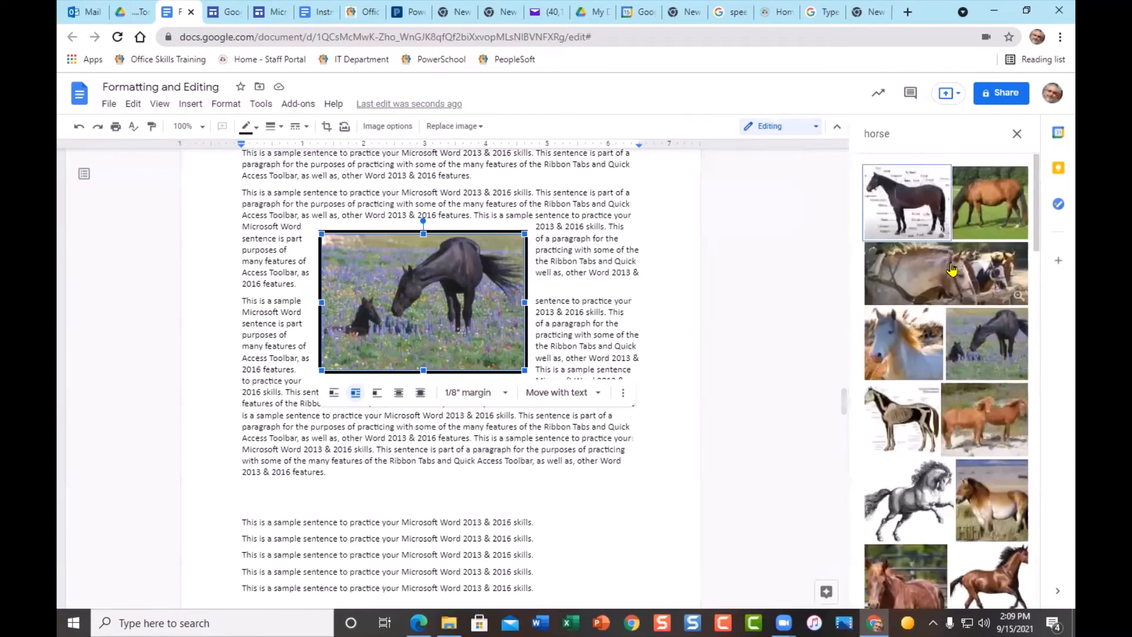
pyautogui.doubleClick(989, 220)
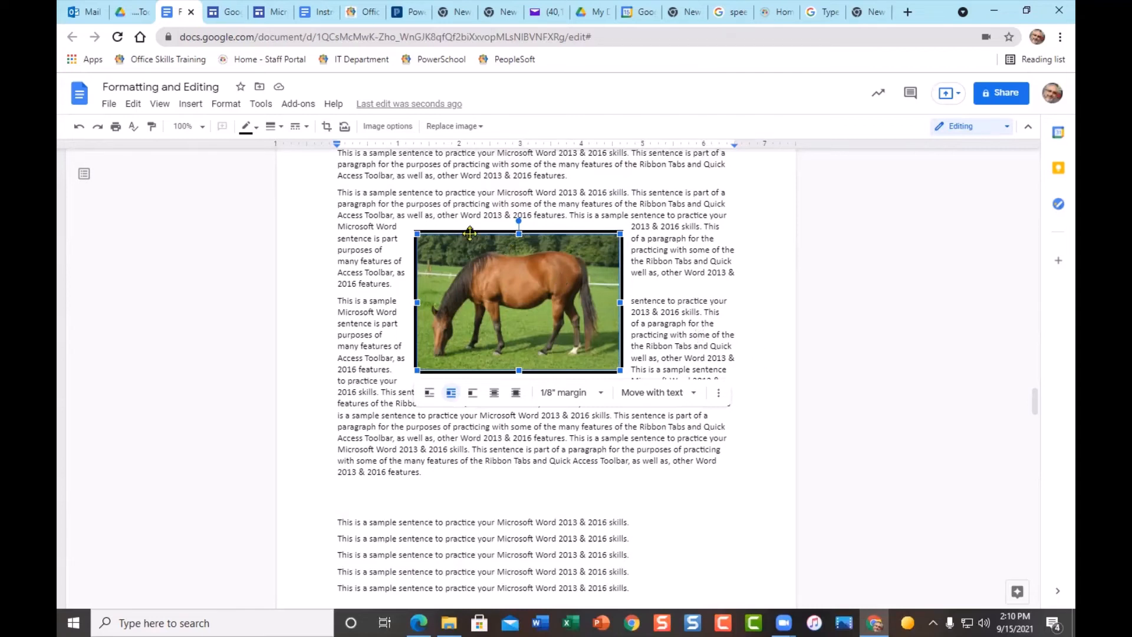
pyautogui.click(74, 125)
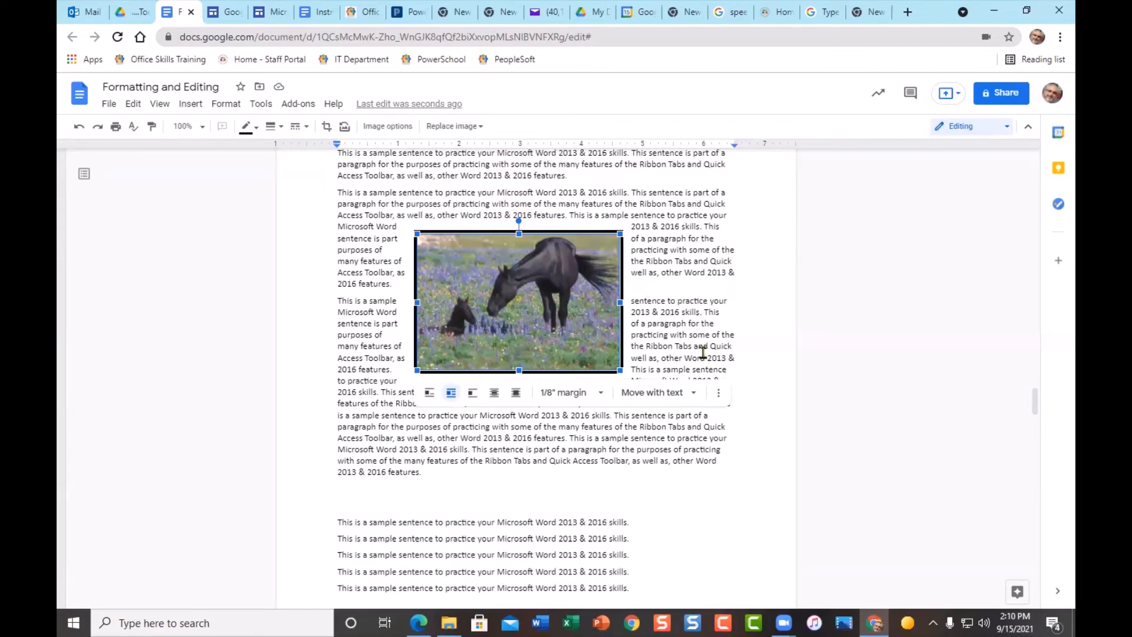
# - Insert a 7x4 table on the blank line below the second paragraph
pyautogui.scroll(-10, 693, 378)
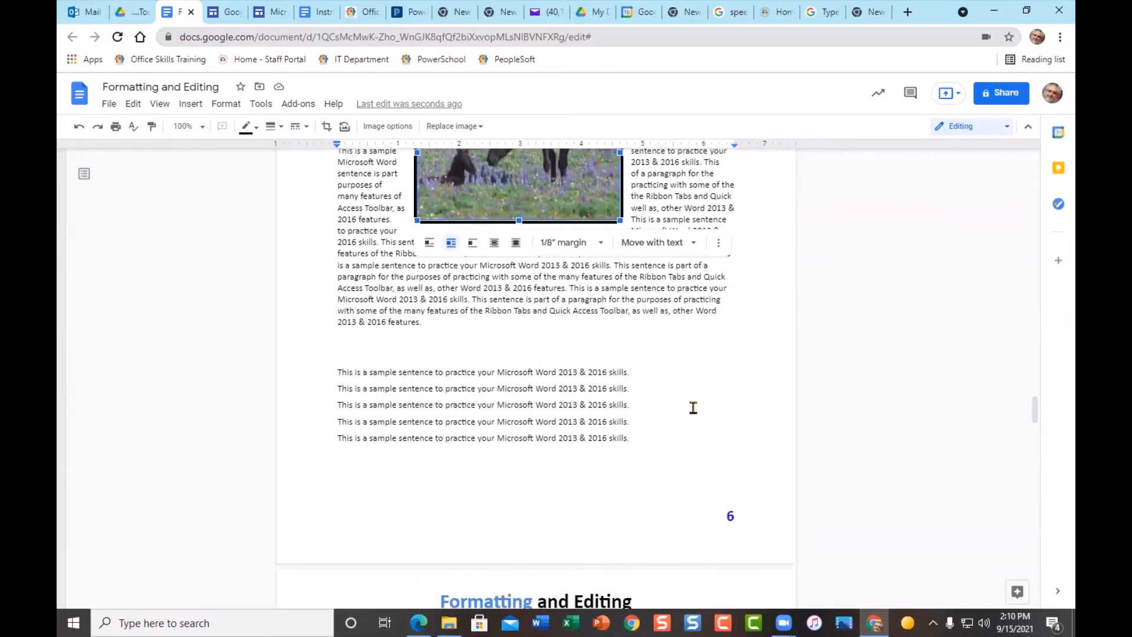
pyautogui.scroll(1, 678, 403)
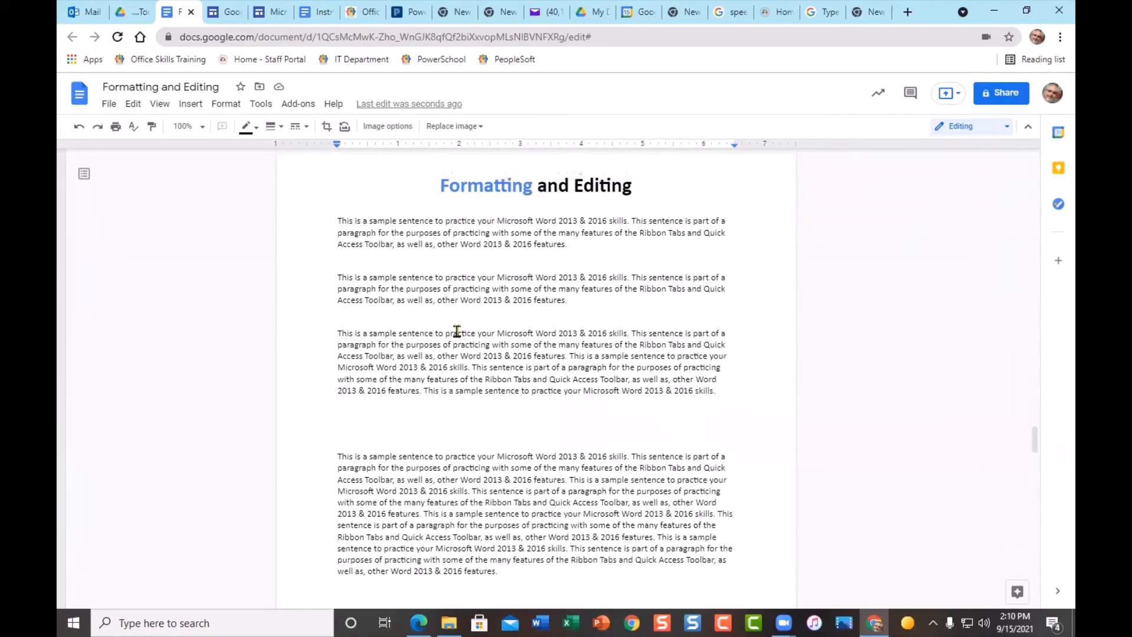
pyautogui.click(469, 317)
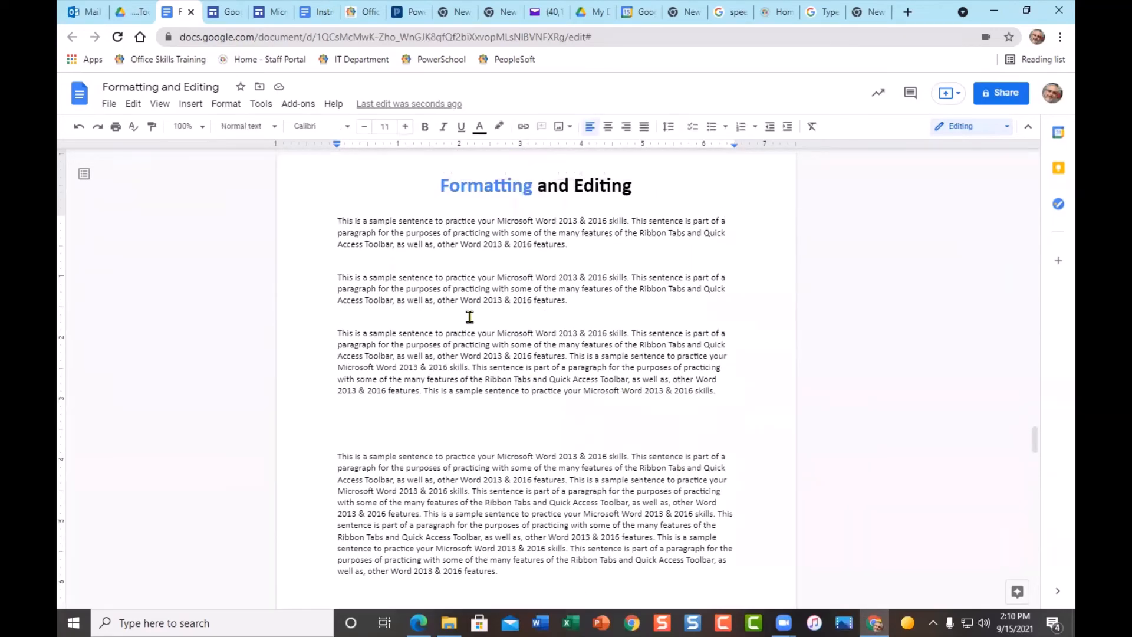
pyautogui.click(195, 106)
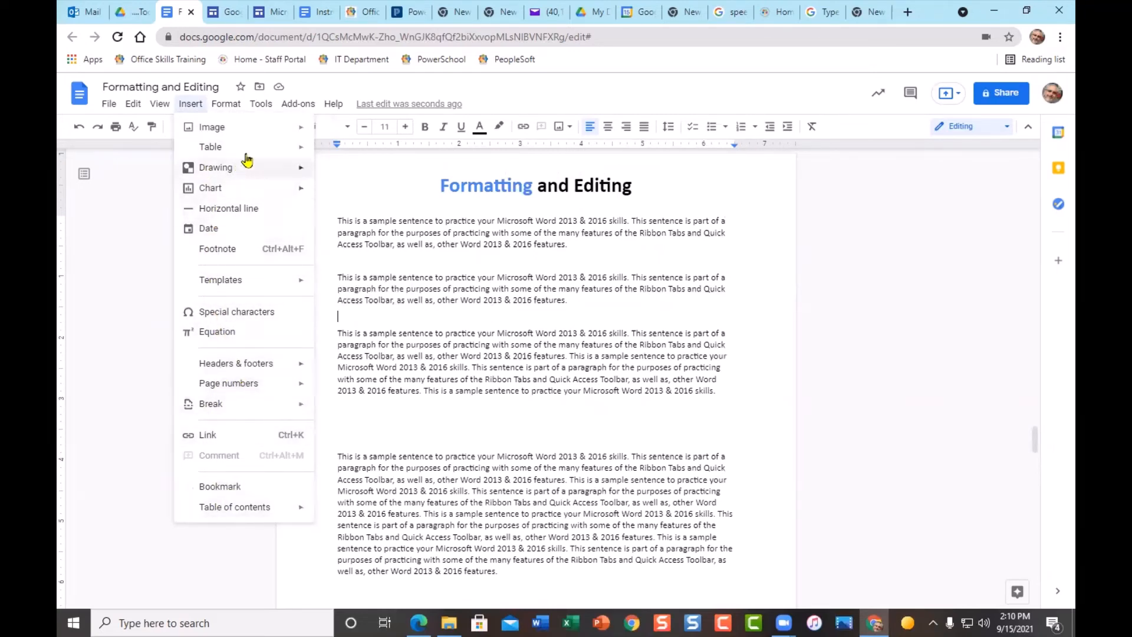
pyautogui.moveTo(247, 150)
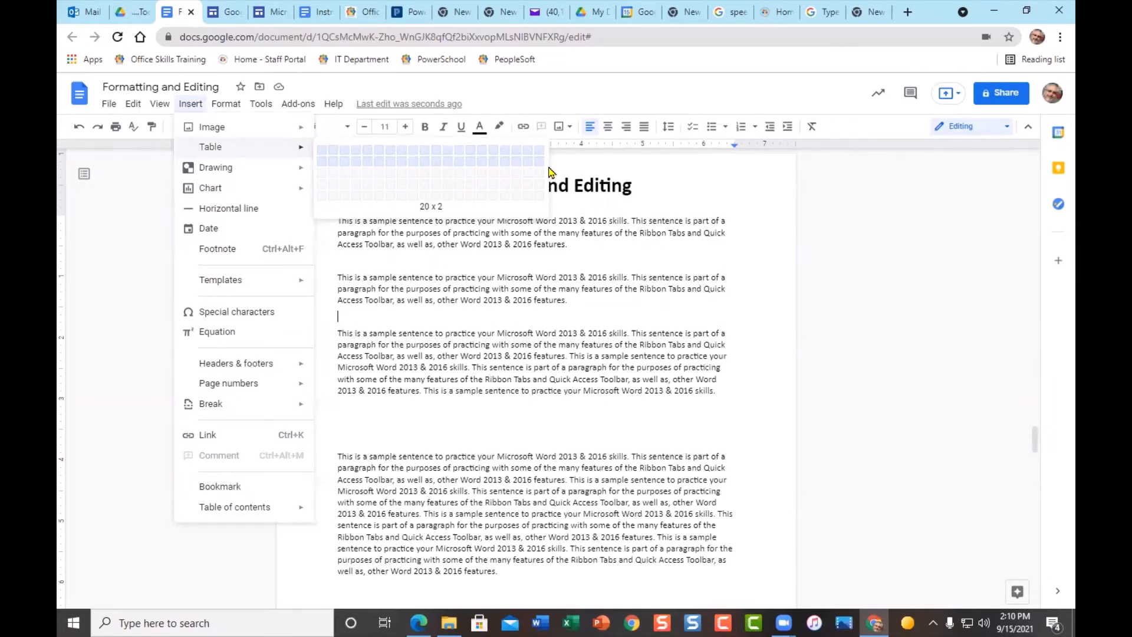
pyautogui.click(394, 187)
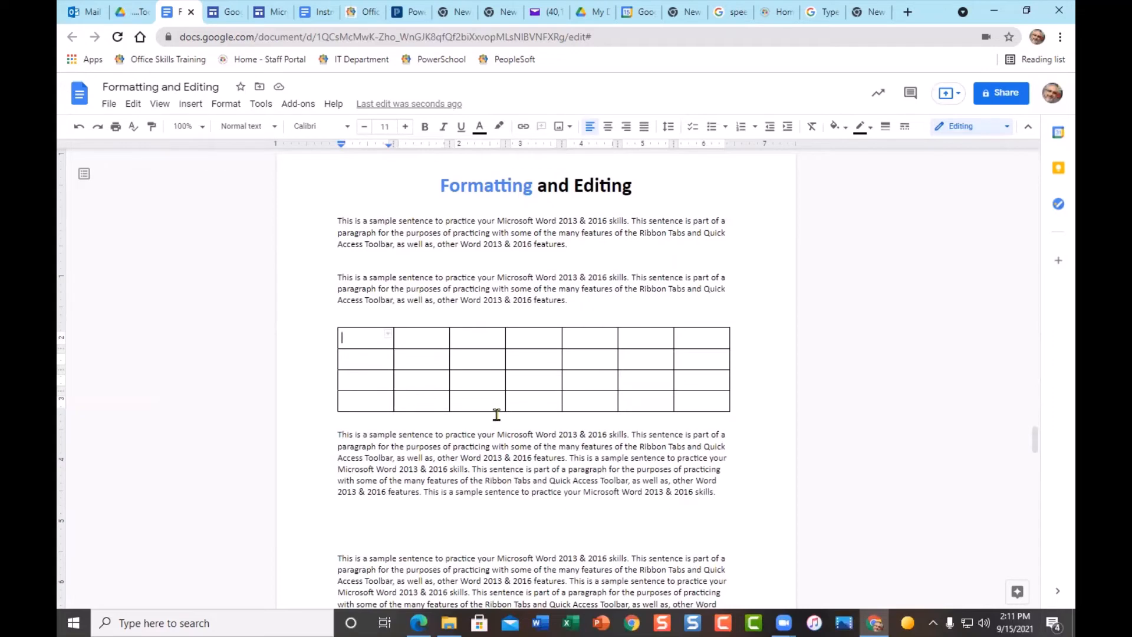
# - Shade all the table's cells light yellow
pyautogui.moveTo(359, 339); pyautogui.dragTo(685, 408)
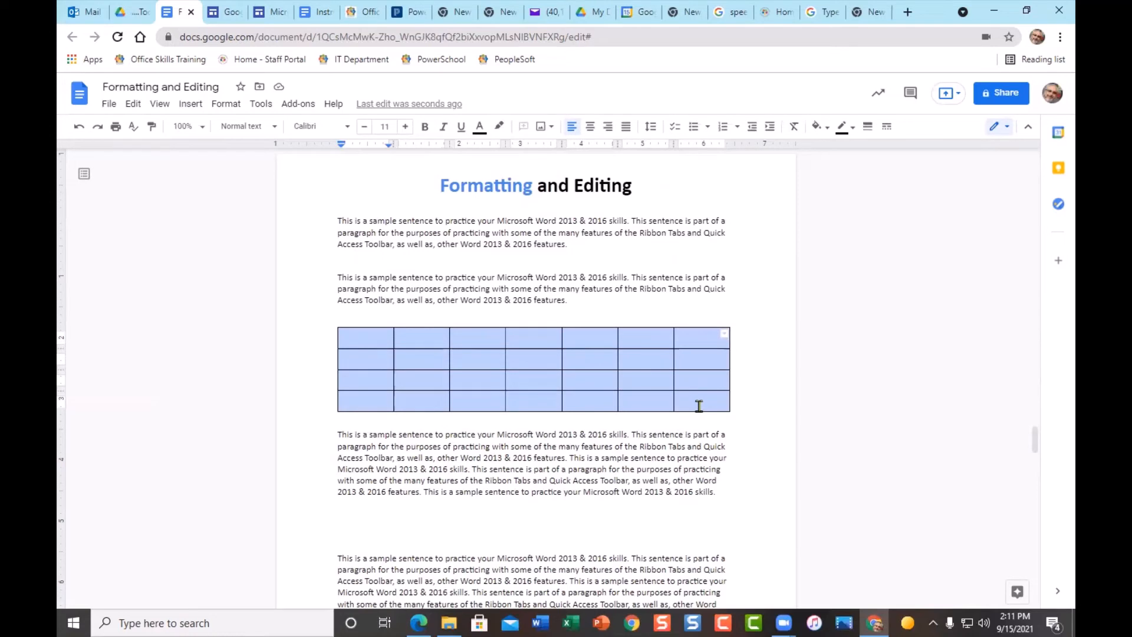
pyautogui.click(831, 135)
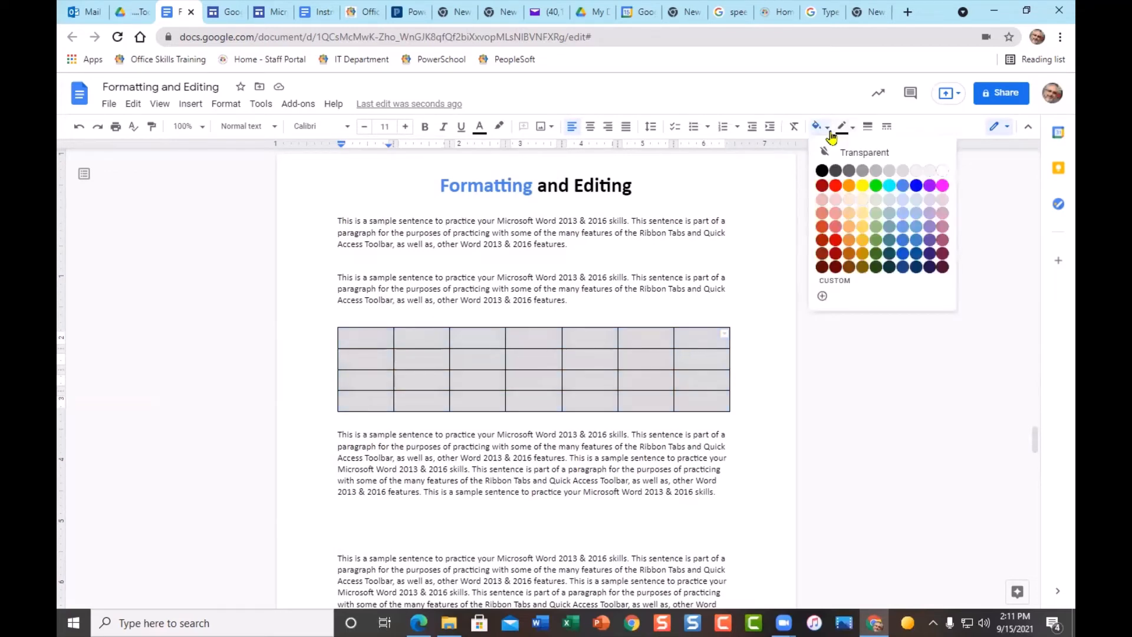
pyautogui.click(861, 205)
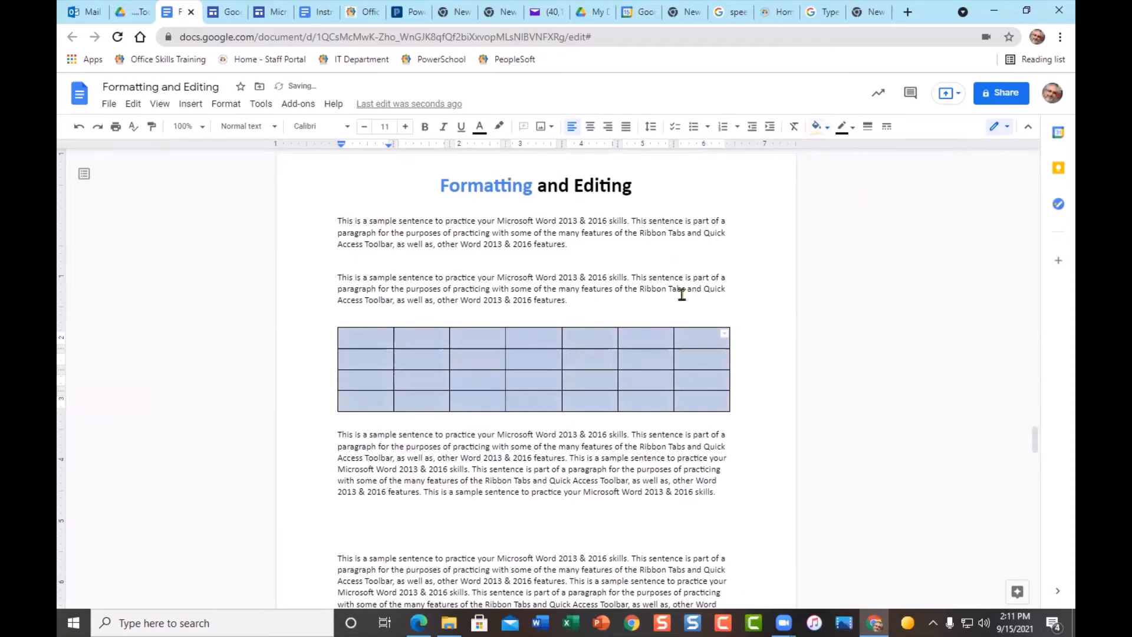
pyautogui.scroll(2, 639, 364)
pyautogui.scroll(8, 640, 364)
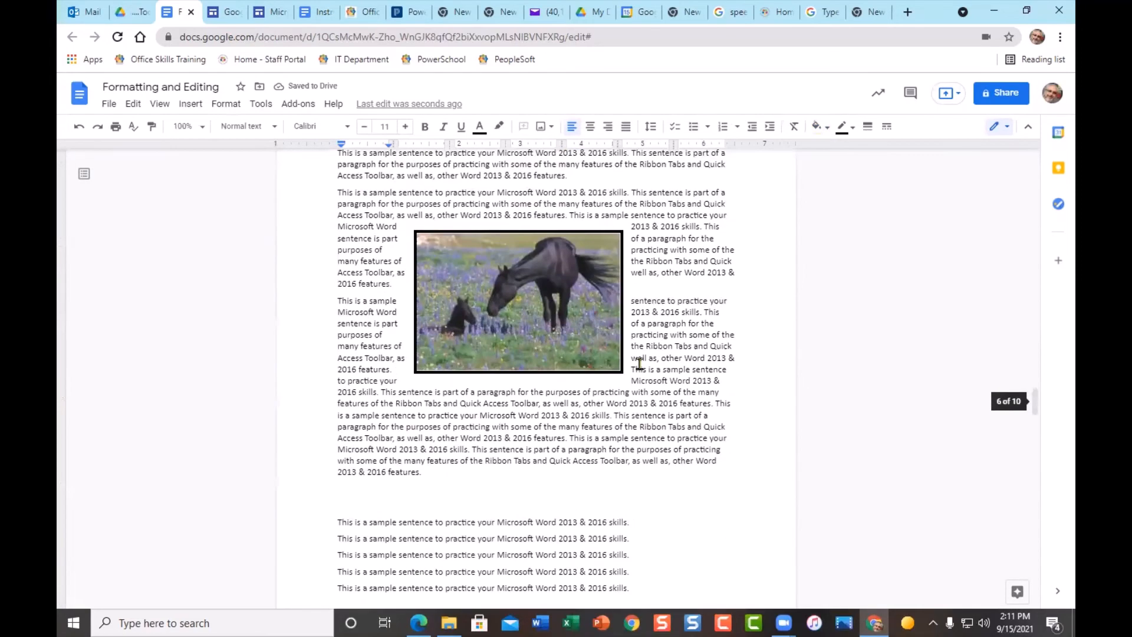
pyautogui.click(550, 309)
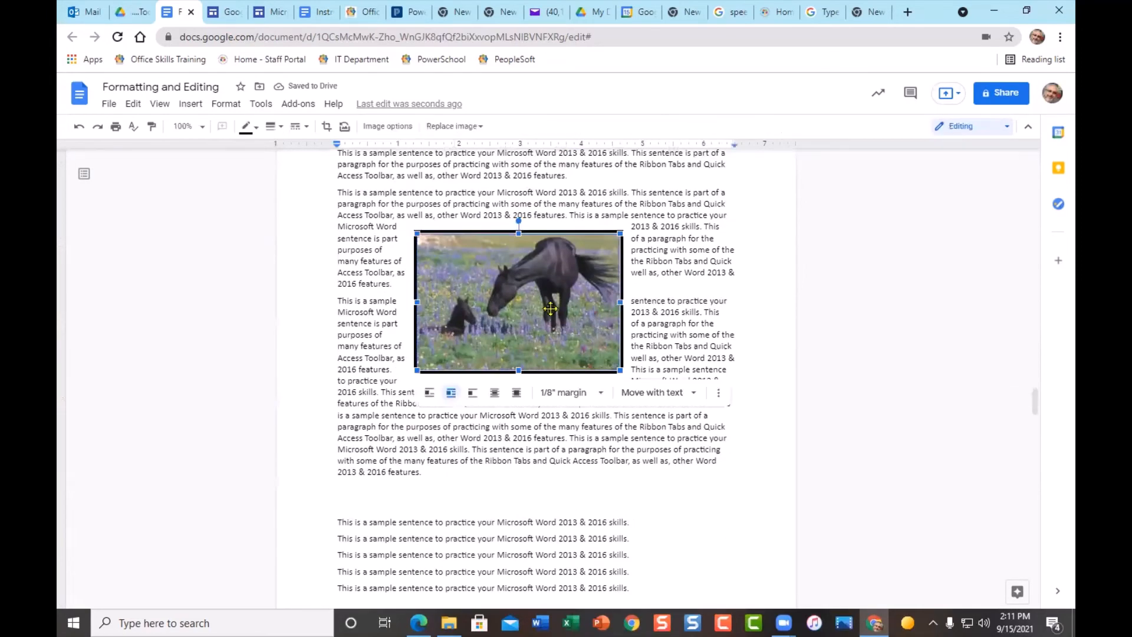
pyautogui.click(718, 392)
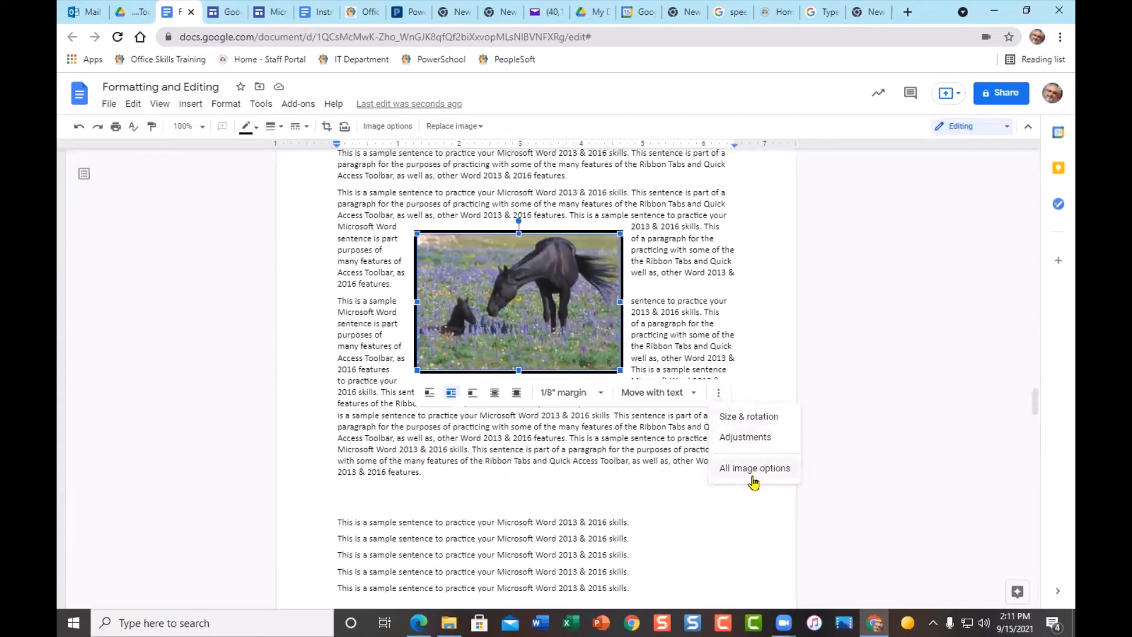
pyautogui.click(375, 128)
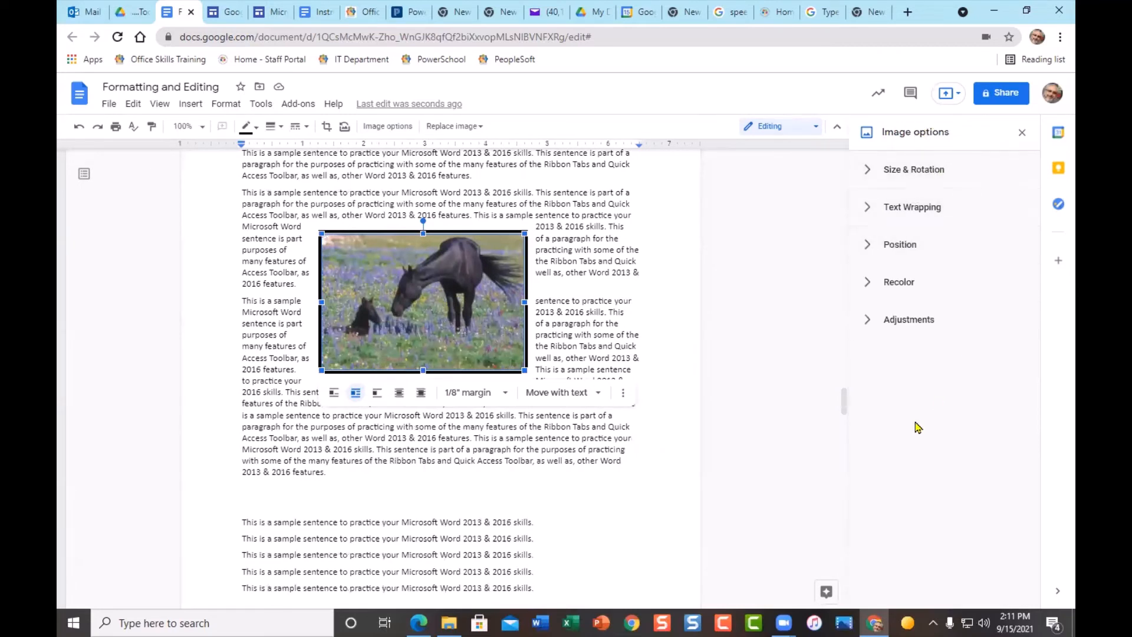
pyautogui.click(865, 172)
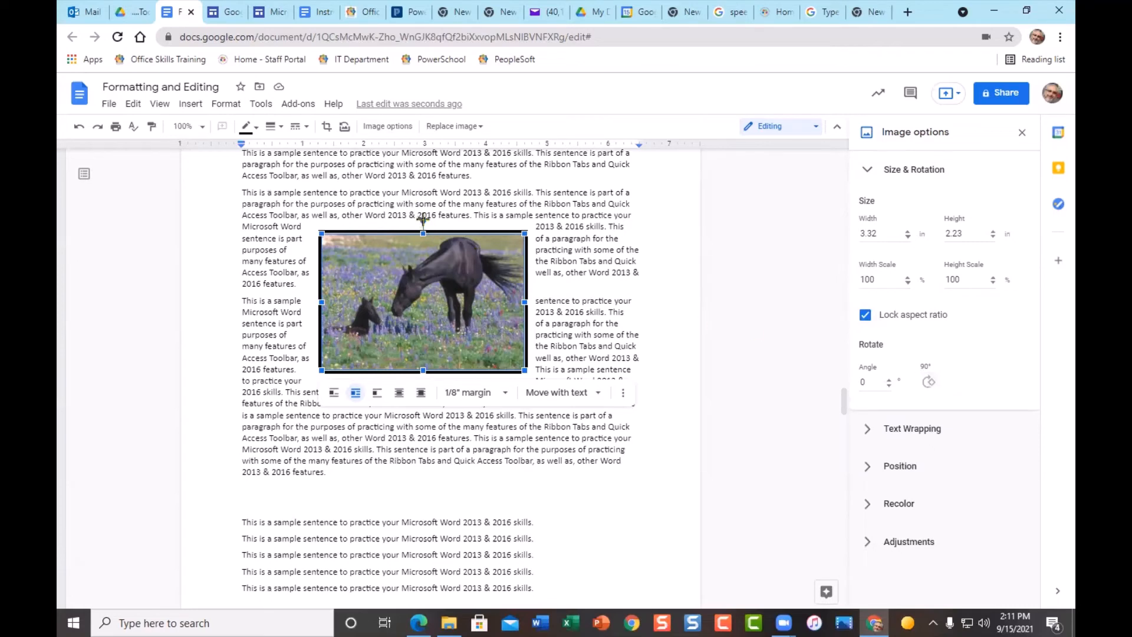
pyautogui.moveTo(423, 219); pyautogui.dragTo(349, 263)
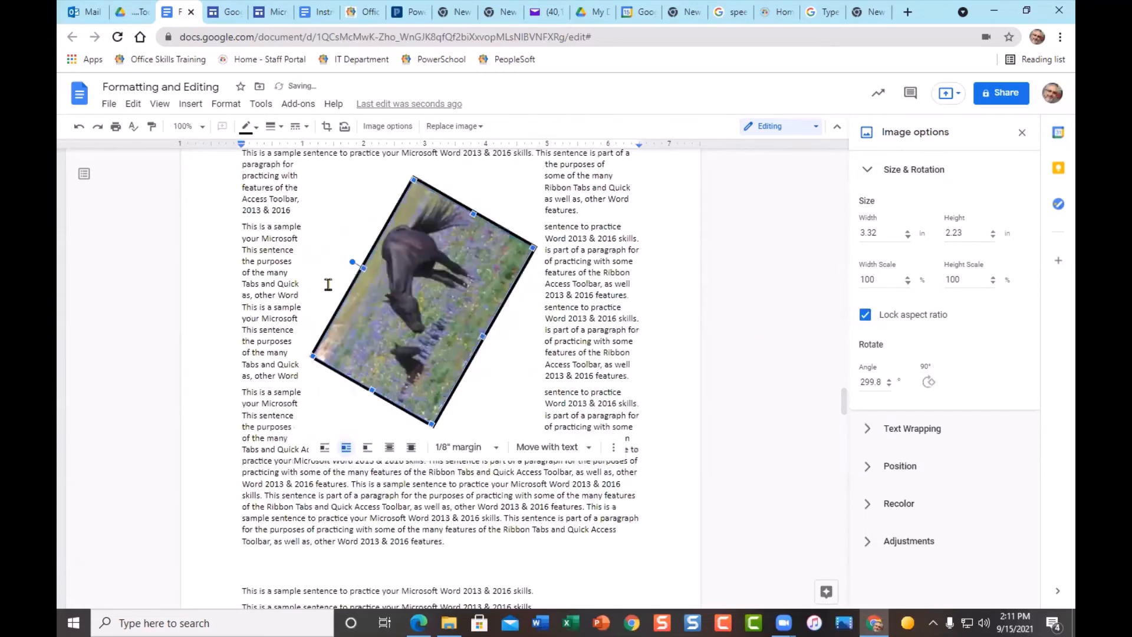
pyautogui.click(78, 127)
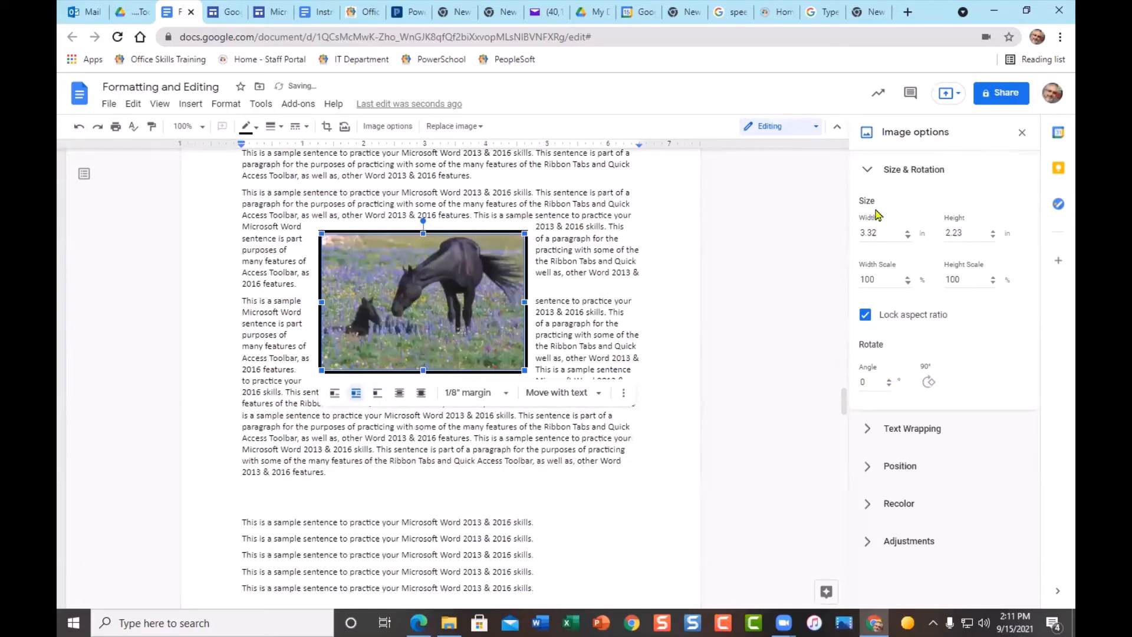
pyautogui.click(863, 172)
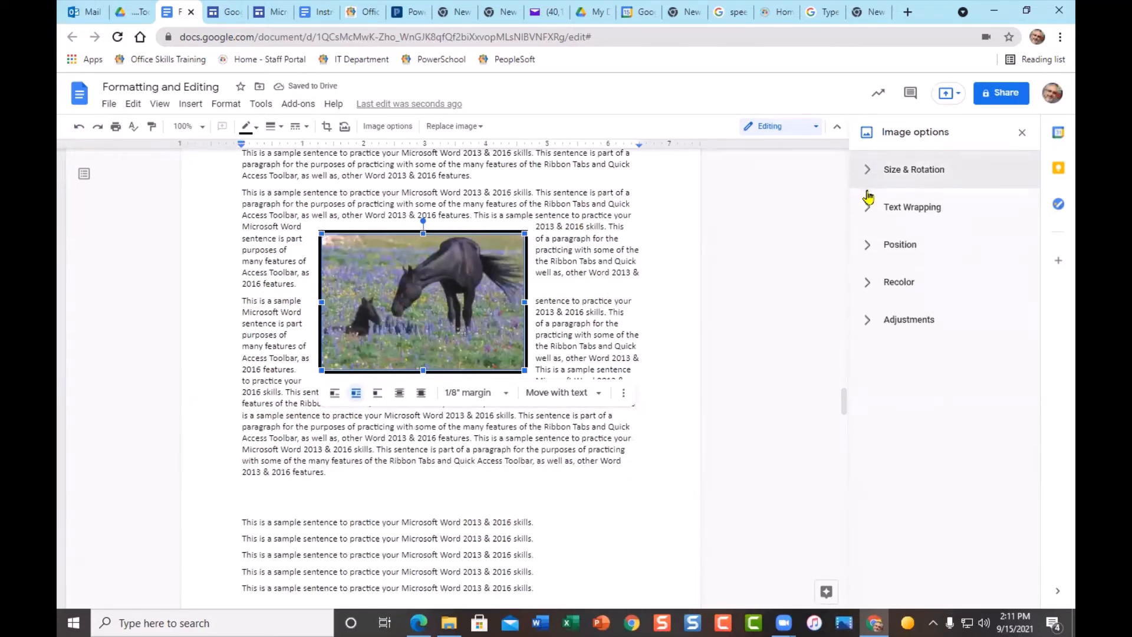
pyautogui.click(866, 209)
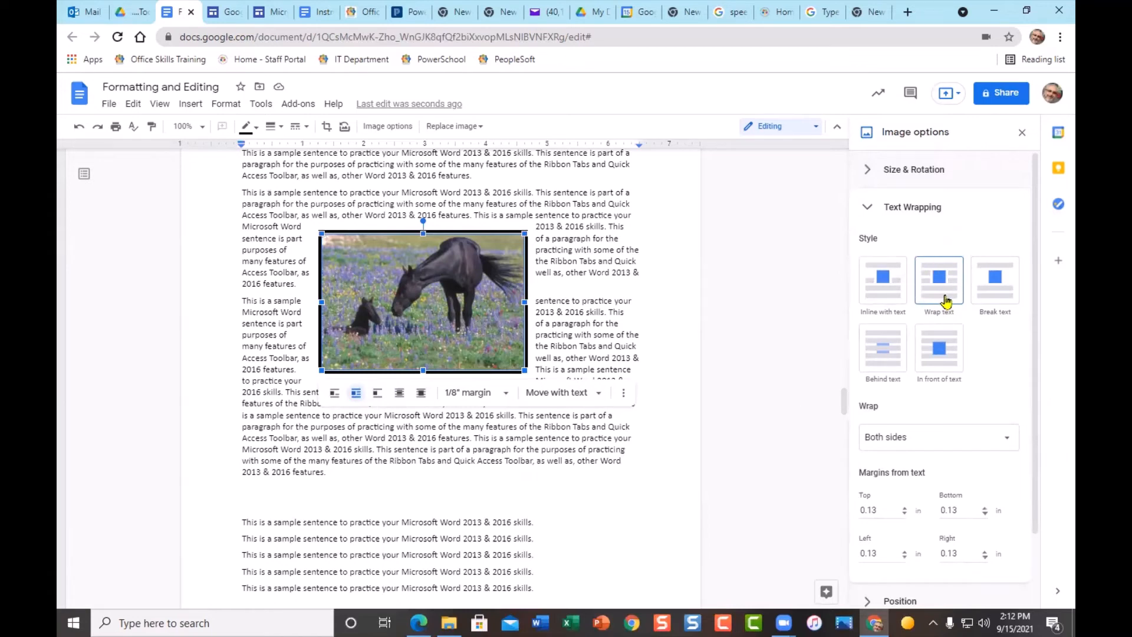
pyautogui.click(1006, 441)
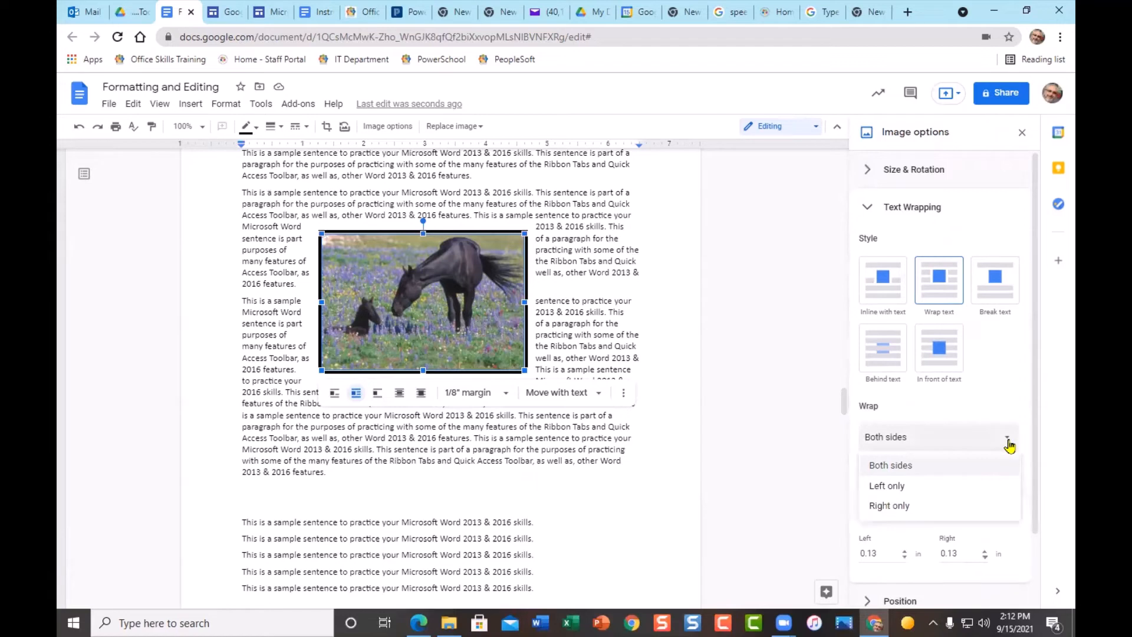
pyautogui.click(997, 383)
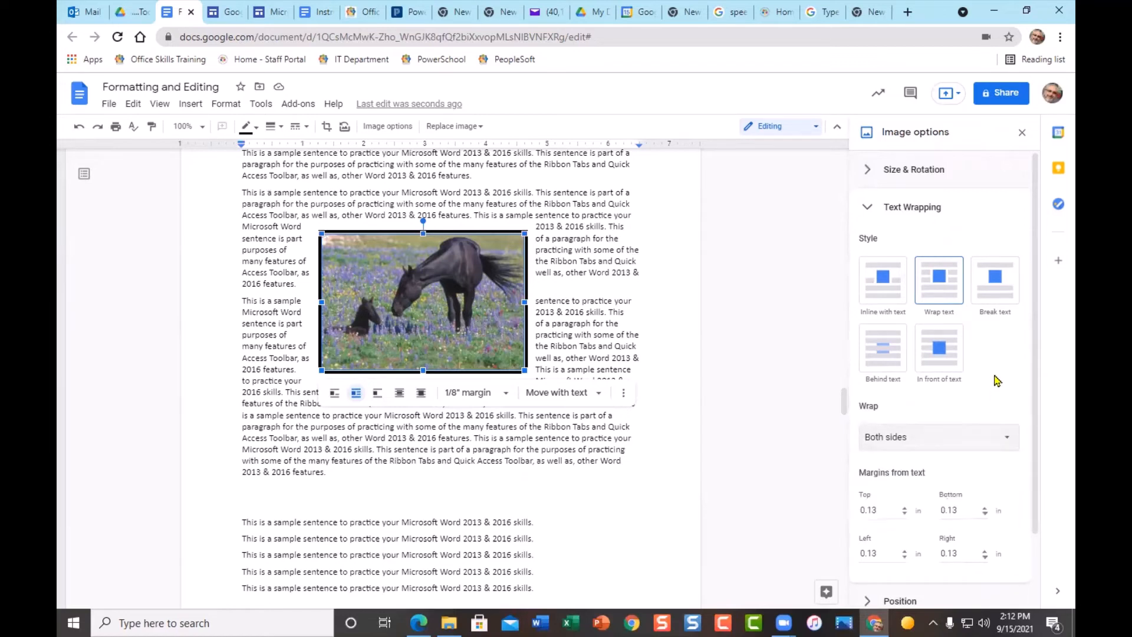
pyautogui.scroll(-1, 997, 410)
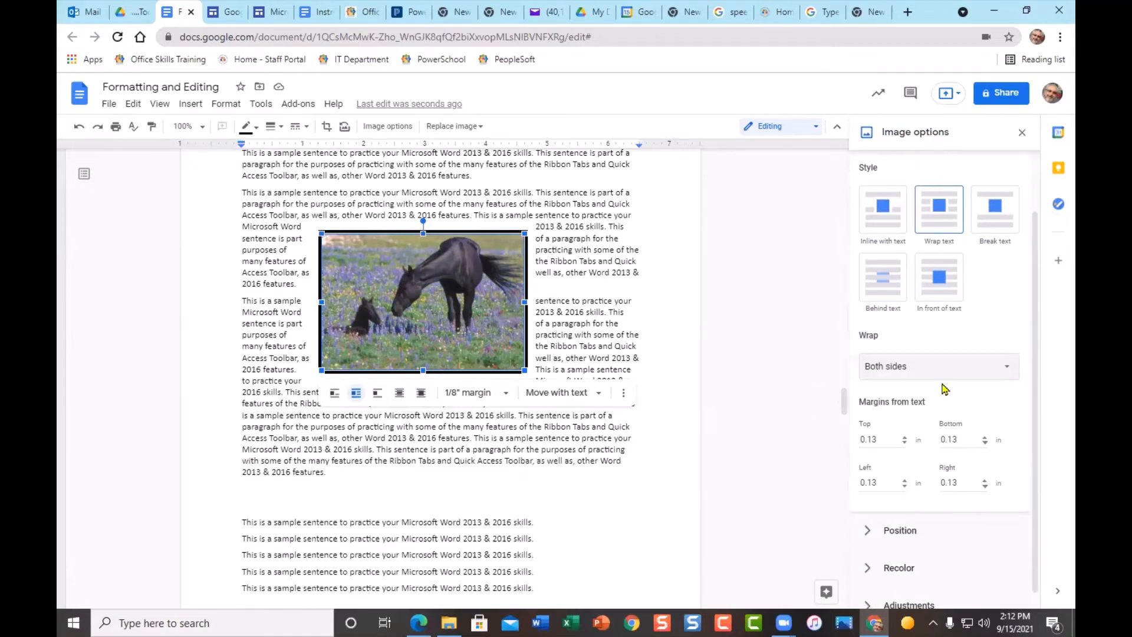
pyautogui.scroll(1, 946, 389)
pyautogui.click(867, 204)
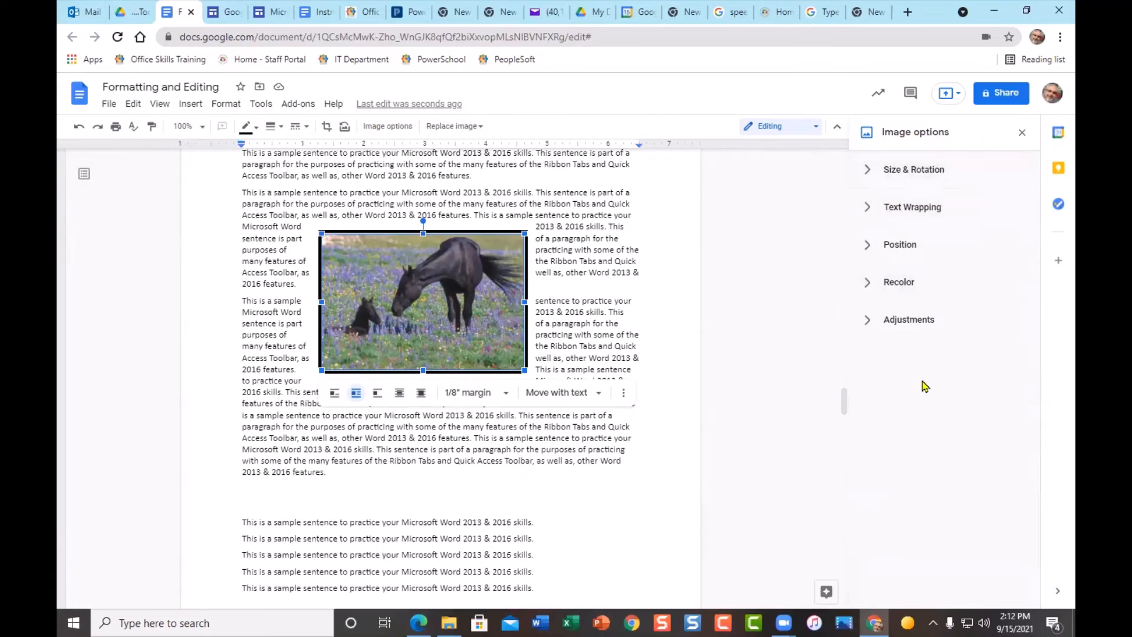
pyautogui.click(865, 246)
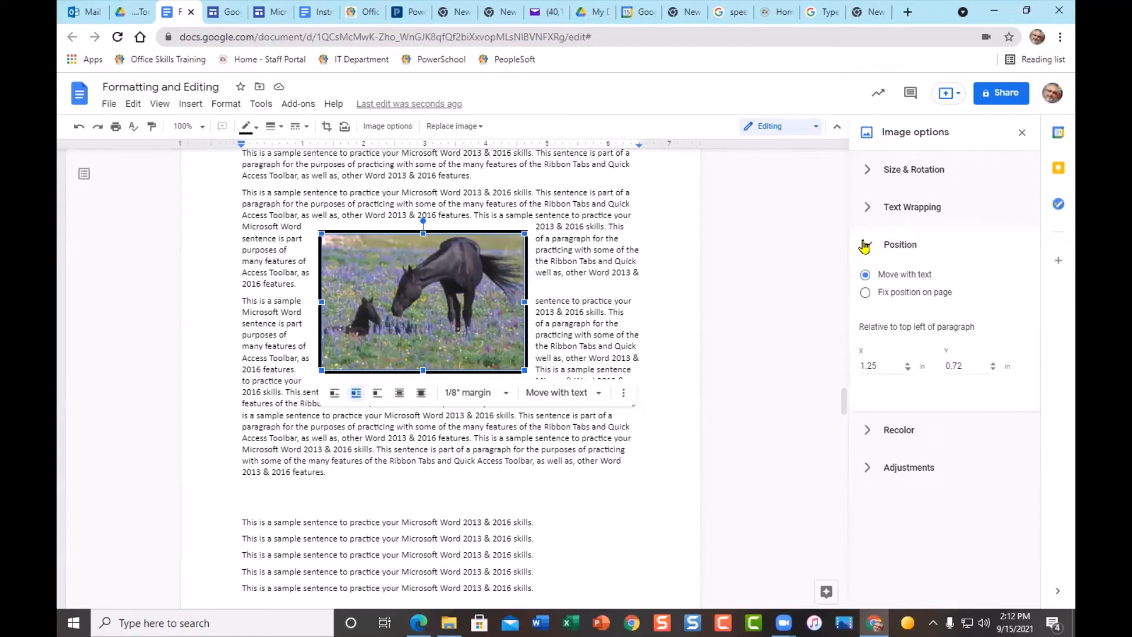
pyautogui.click(865, 244)
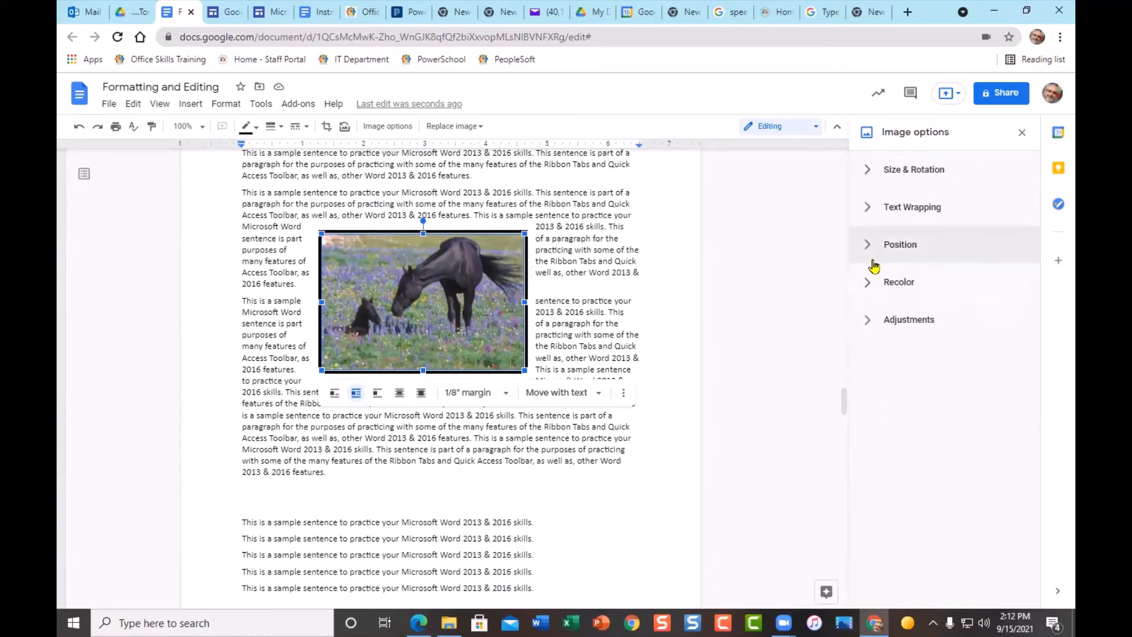
pyautogui.click(868, 283)
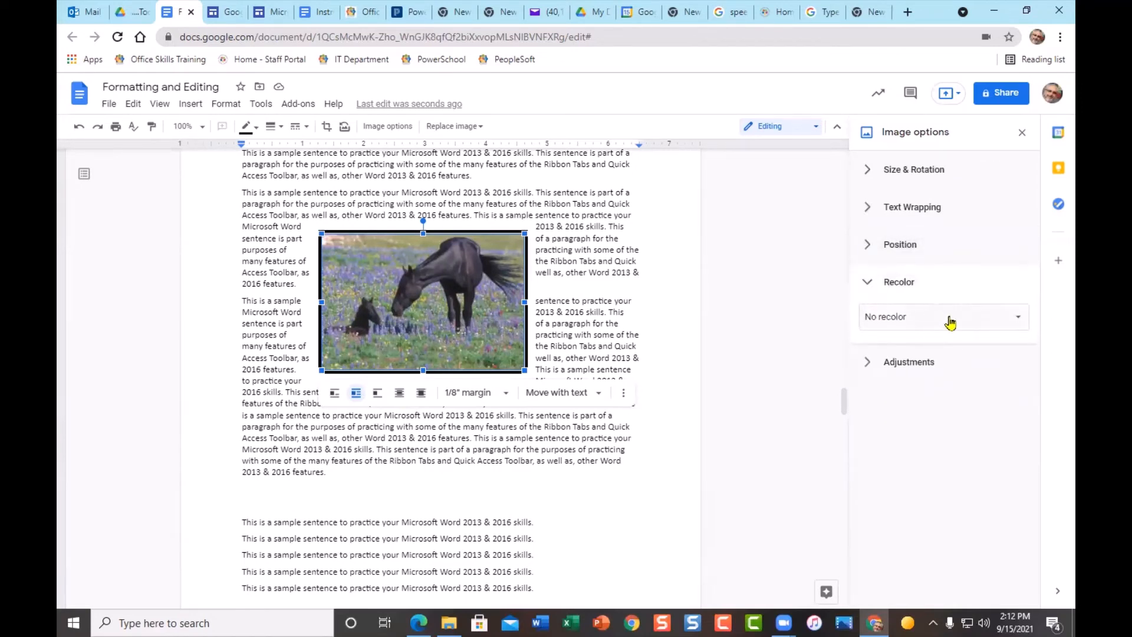
pyautogui.click(1019, 321)
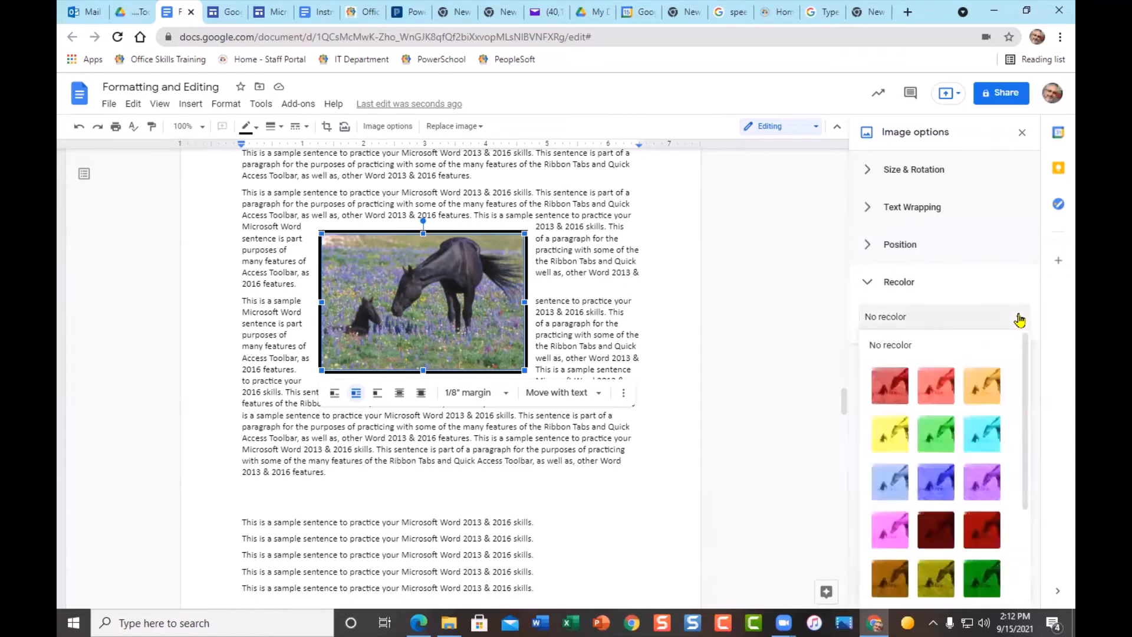
pyautogui.scroll(-1, 970, 401)
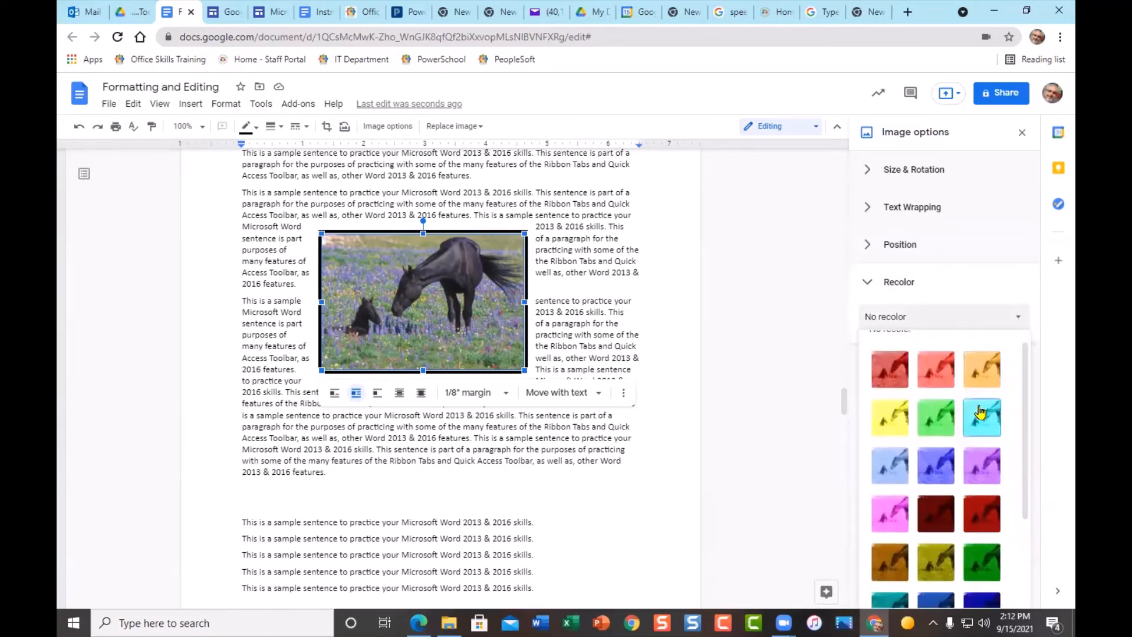
pyautogui.click(899, 418)
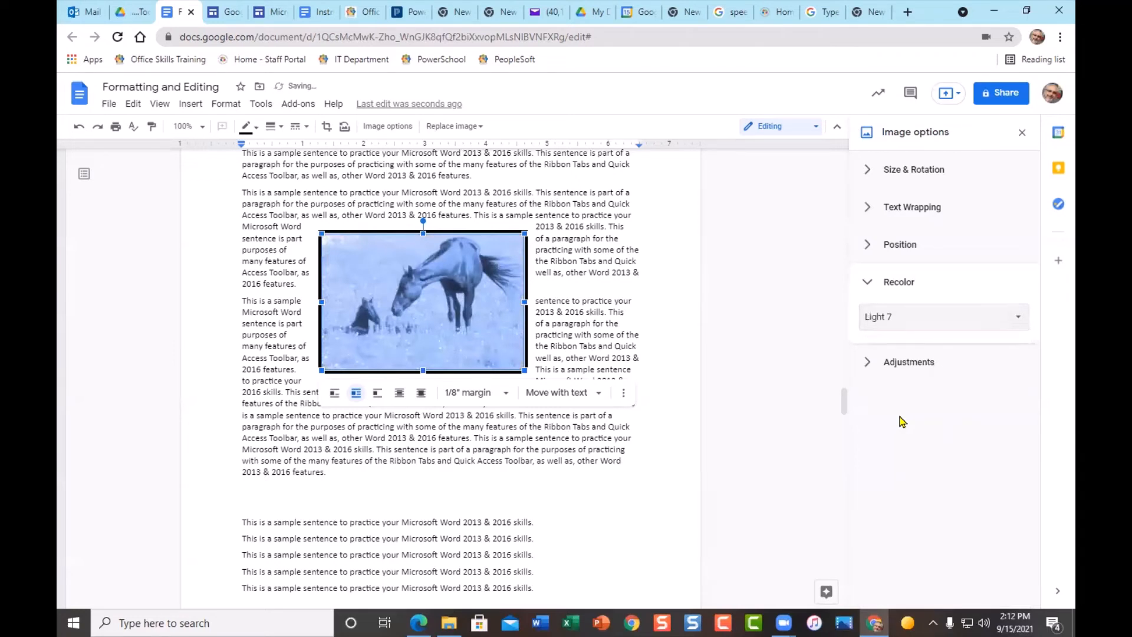
pyautogui.click(1018, 317)
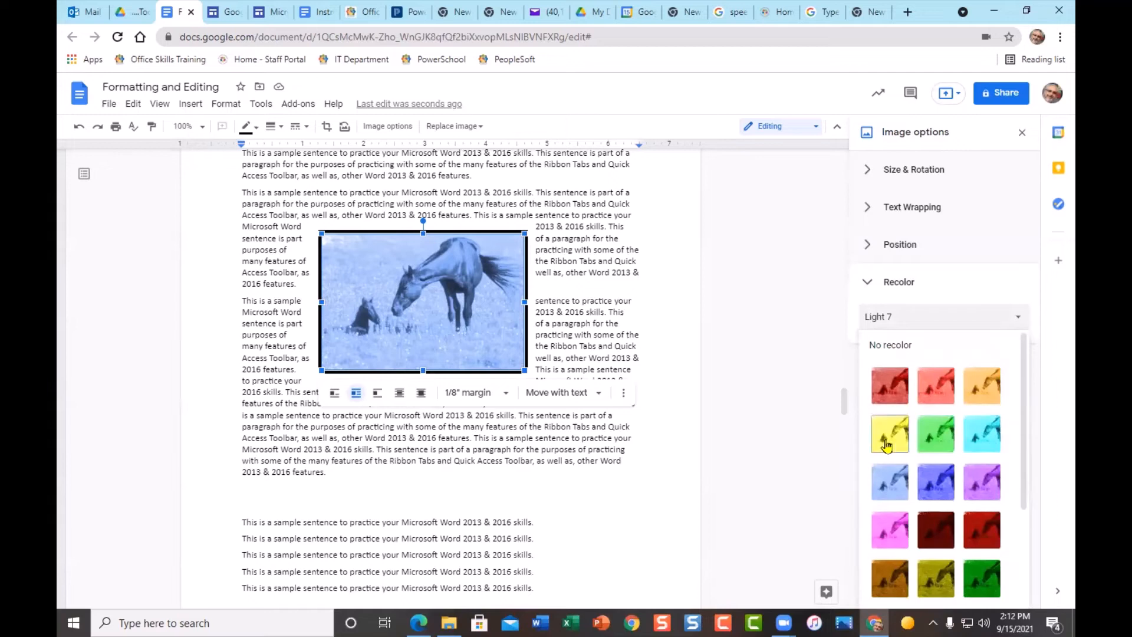
pyautogui.click(904, 446)
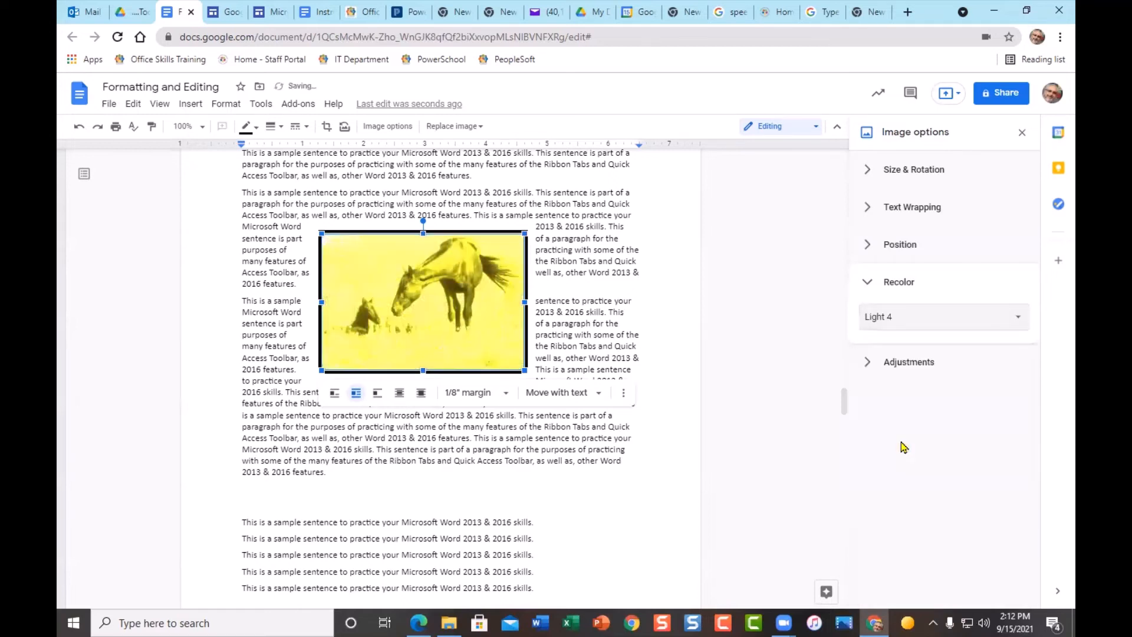
pyautogui.click(1022, 323)
pyautogui.click(895, 346)
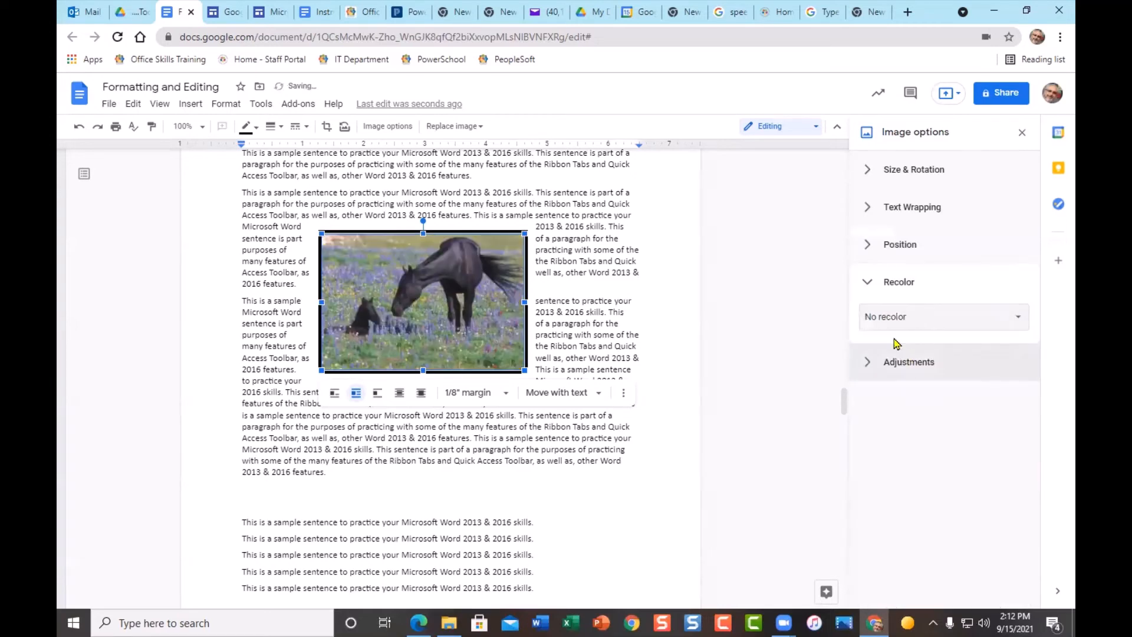
# - Make the horse photo mostly transparent, put it in front of text, and drag it up-left
pyautogui.click(869, 362)
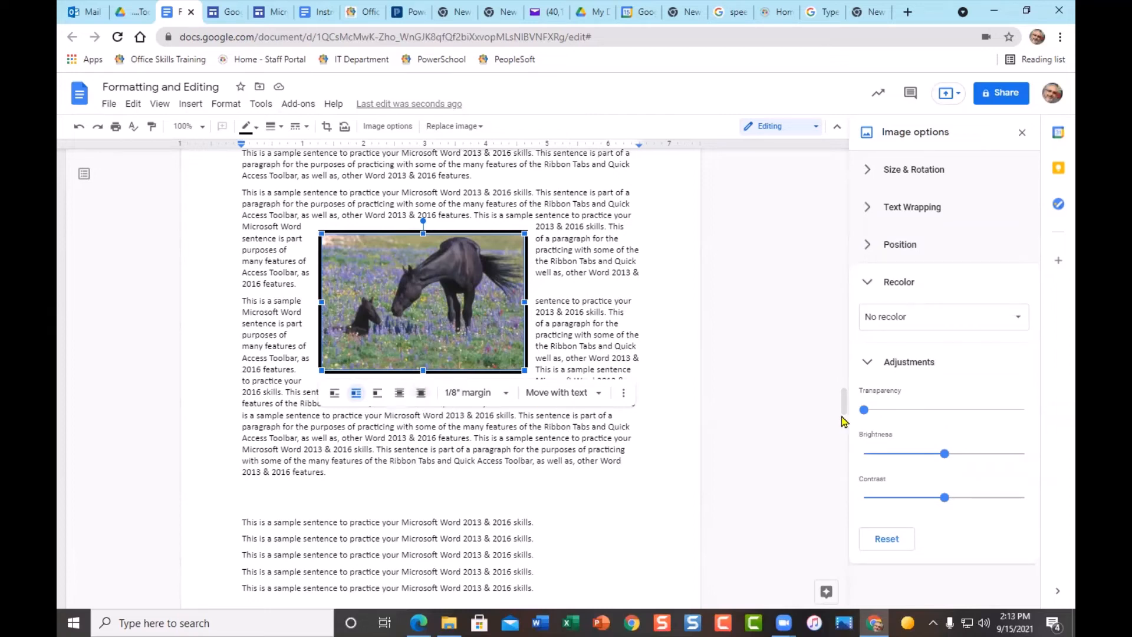
pyautogui.moveTo(864, 409); pyautogui.dragTo(979, 412)
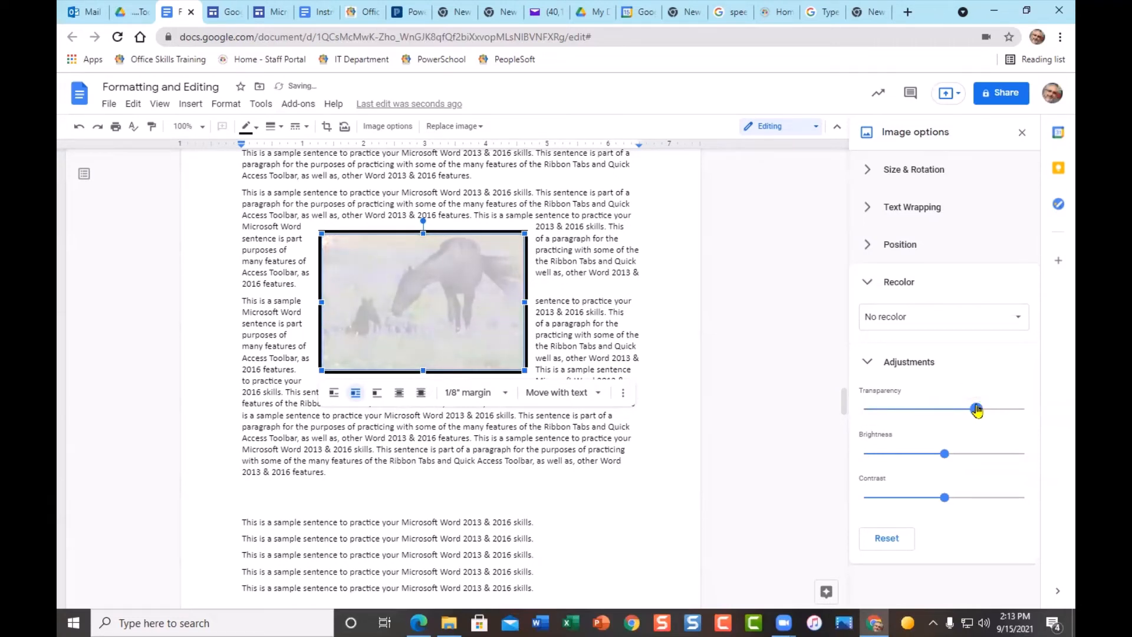
pyautogui.click(421, 393)
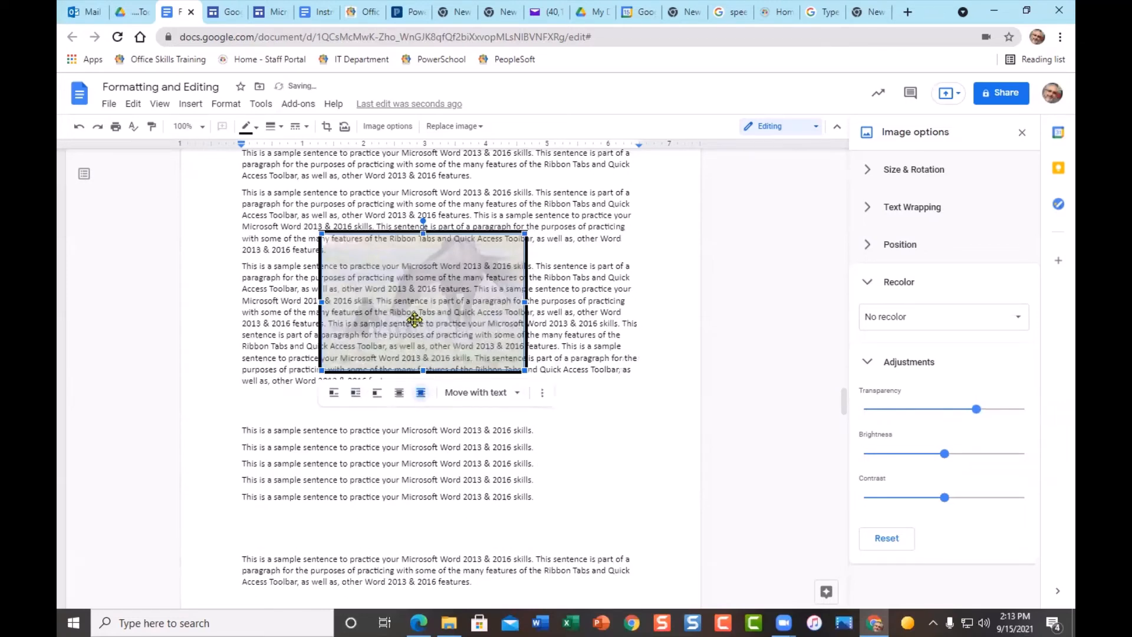
pyautogui.moveTo(418, 257); pyautogui.dragTo(399, 216)
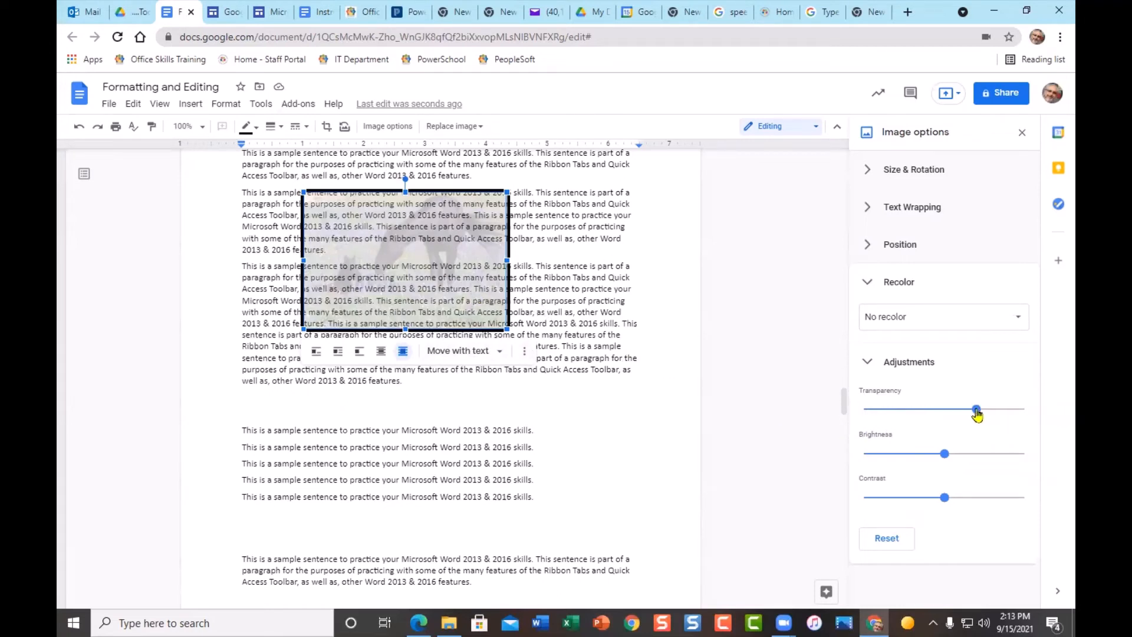
# - Reset the photo's transparency and brightness to full colour and wrap text around it again
pyautogui.moveTo(976, 410)
pyautogui.mouseDown()
pyautogui.moveTo(937, 413)
pyautogui.moveTo(983, 410)
pyautogui.mouseUp()
pyautogui.moveTo(945, 455); pyautogui.dragTo(900, 455)
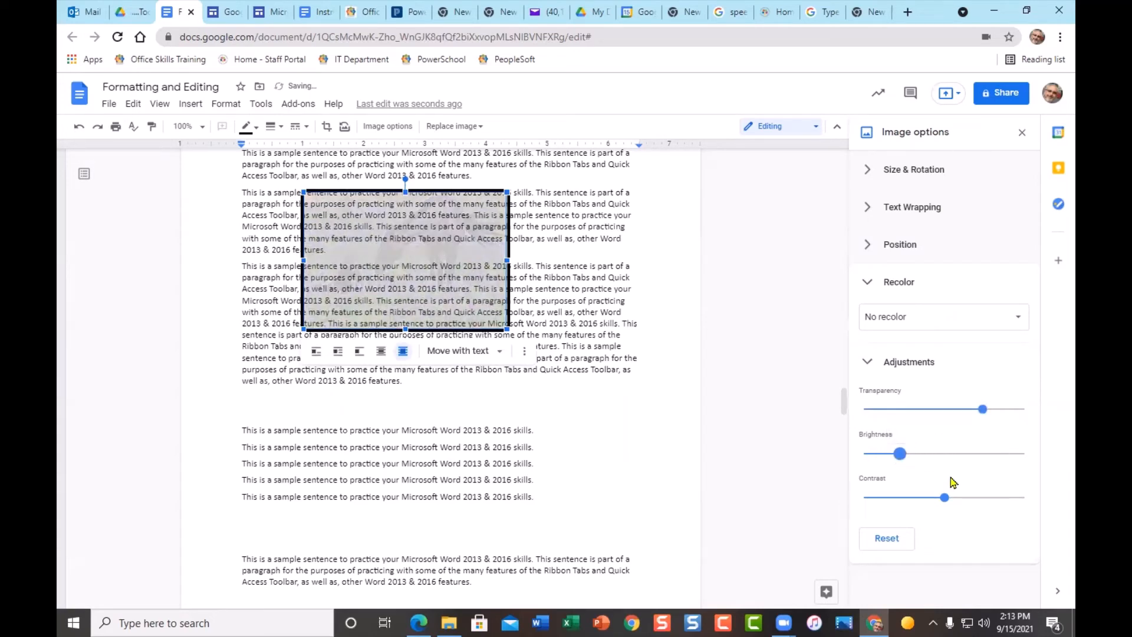
pyautogui.click(888, 539)
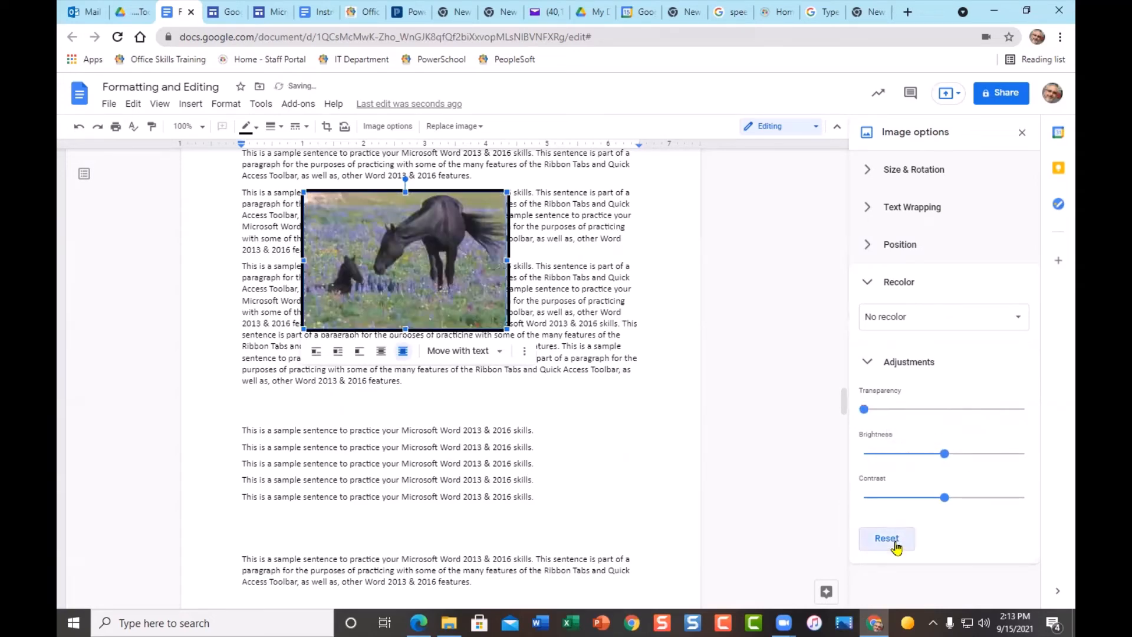
pyautogui.click(338, 352)
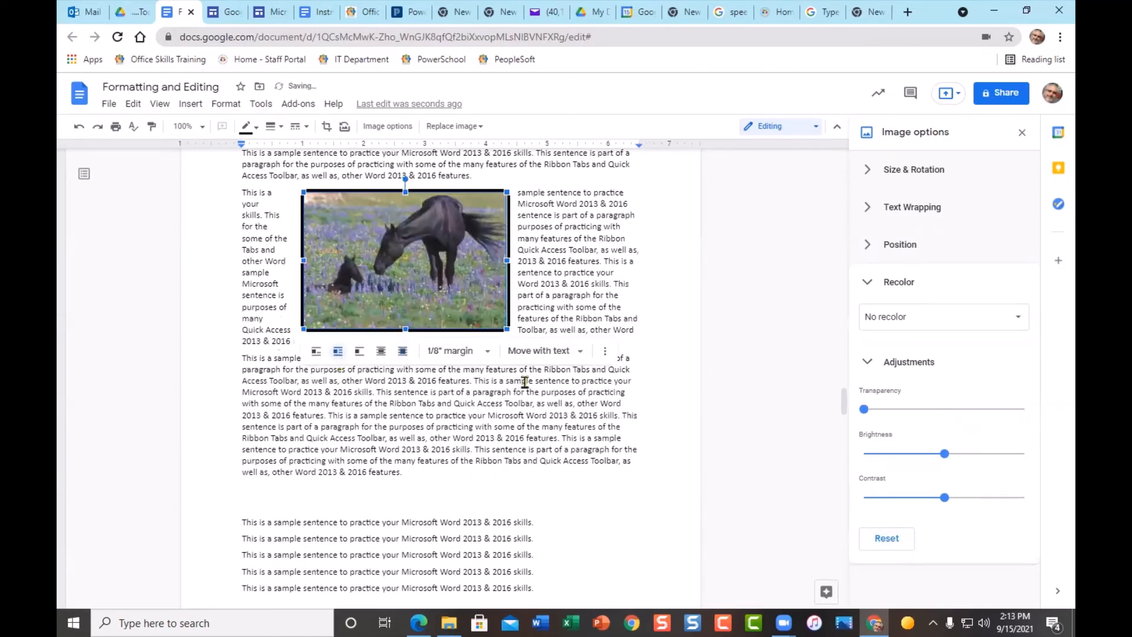
pyautogui.click(1023, 133)
# - Remove the tan background fill from all of the table's cells
pyautogui.scroll(-5, 716, 350)
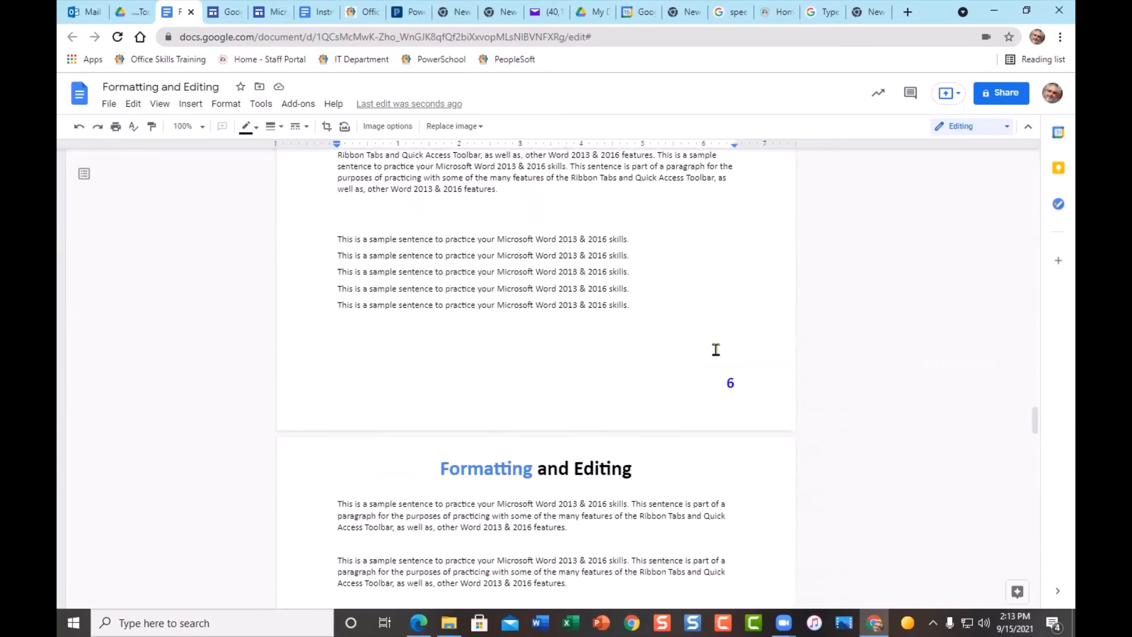
pyautogui.scroll(-5, 716, 350)
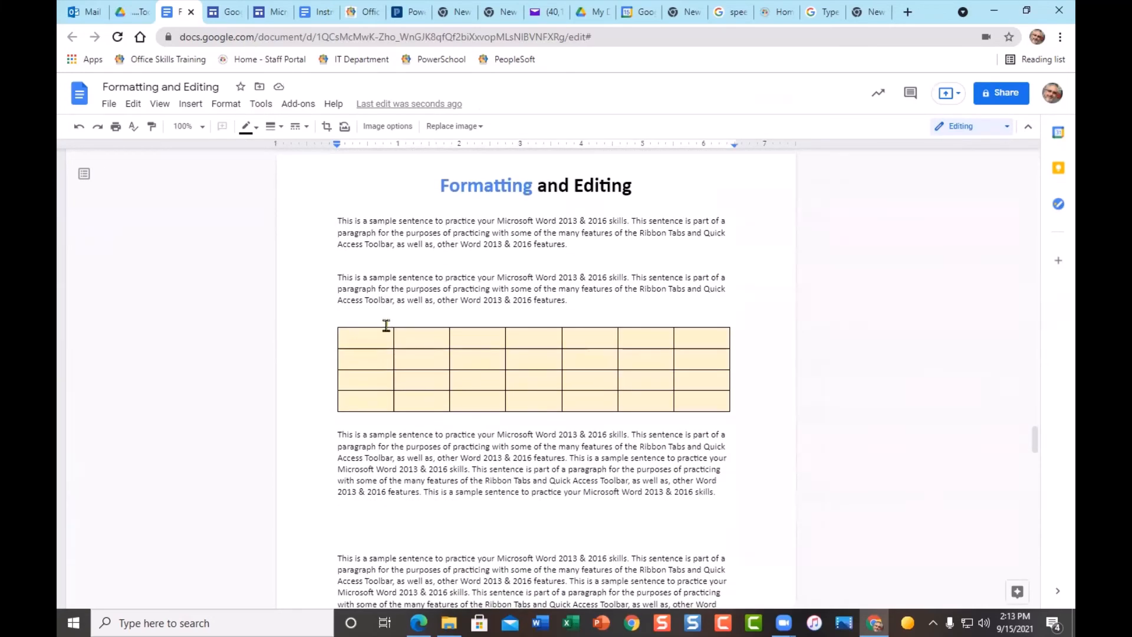
pyautogui.moveTo(376, 337); pyautogui.dragTo(711, 399)
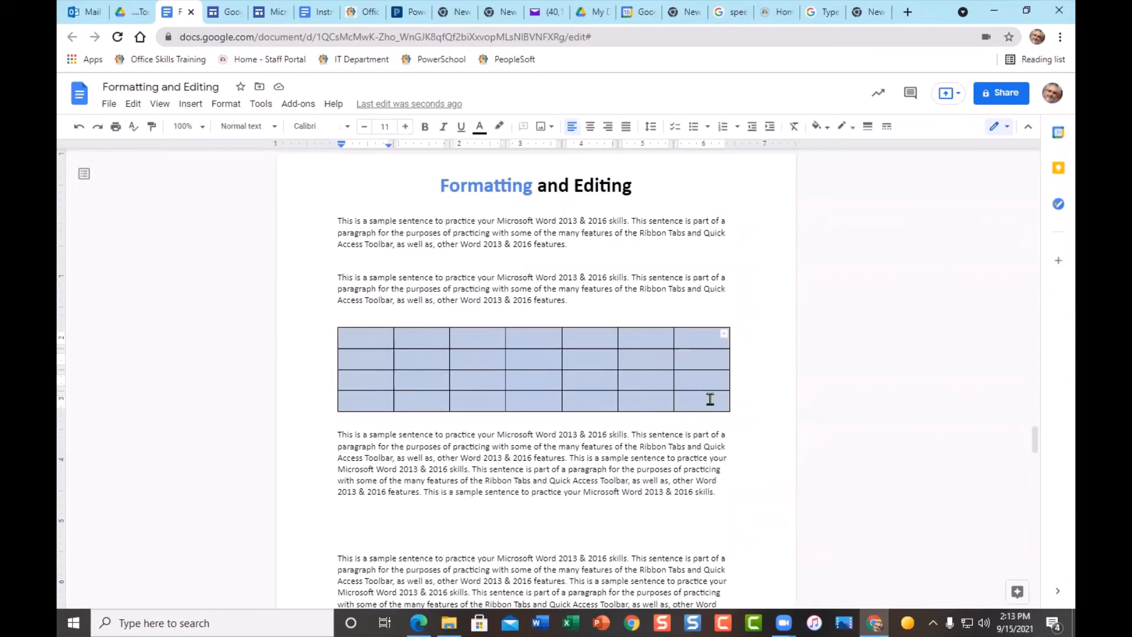
pyautogui.click(828, 128)
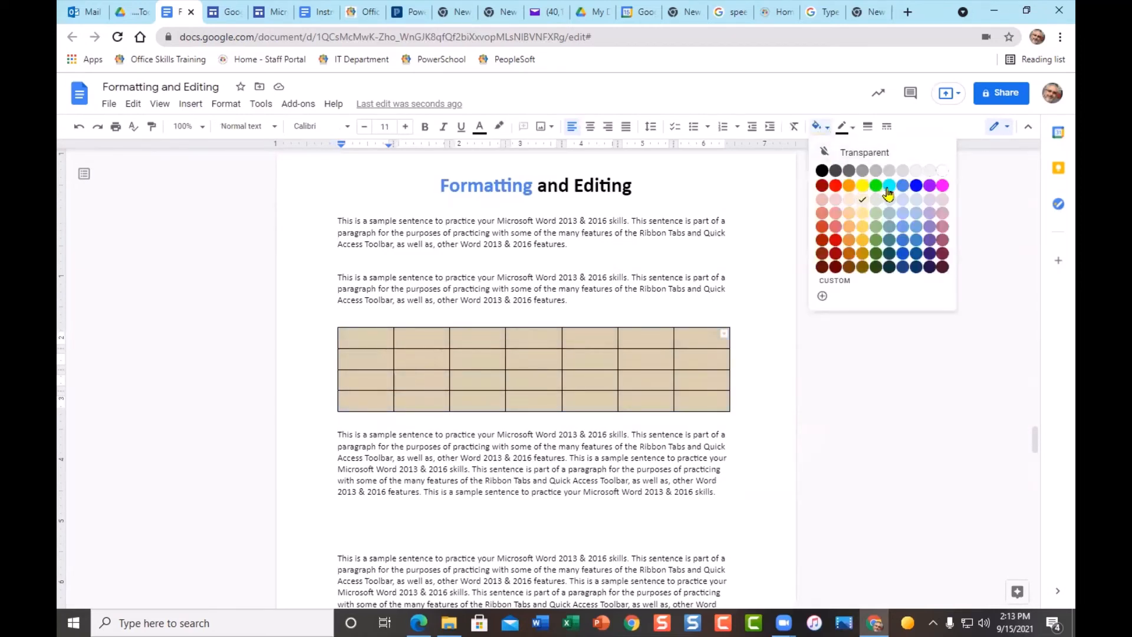
pyautogui.click(920, 171)
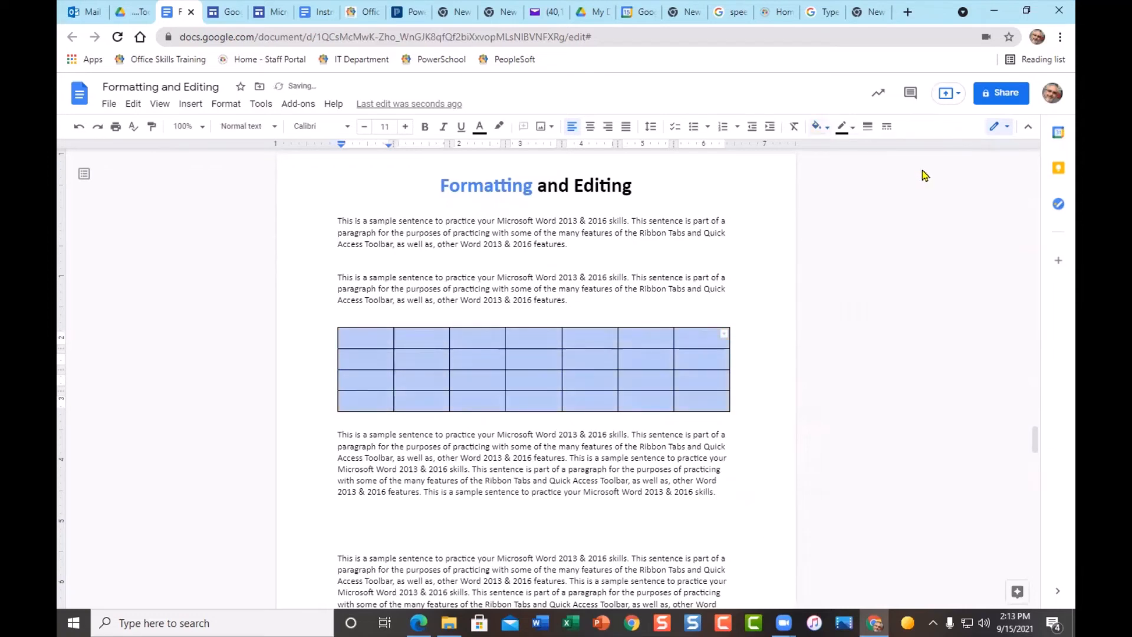
pyautogui.click(674, 437)
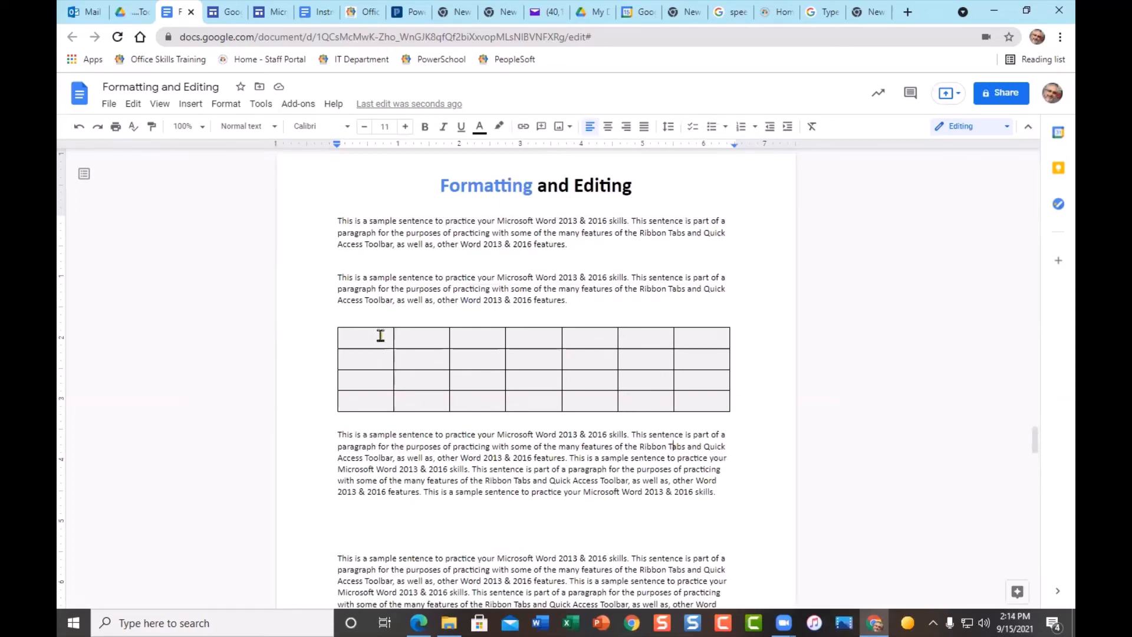
# - Set all of the table's borders to 1.5 pt width
pyautogui.moveTo(368, 338); pyautogui.dragTo(691, 403)
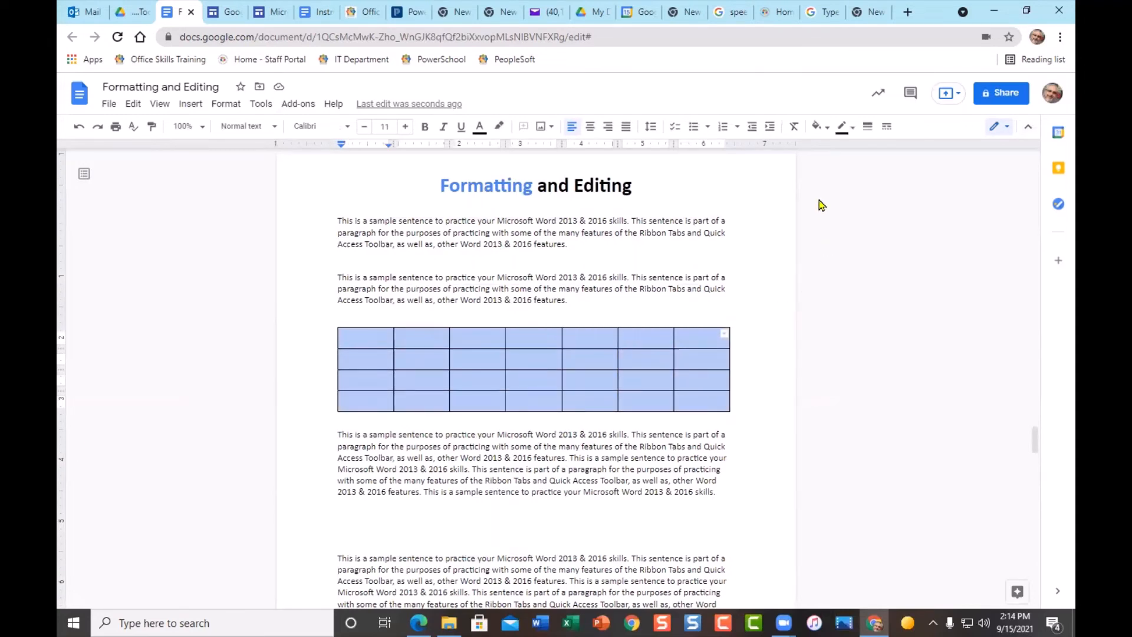
pyautogui.click(856, 130)
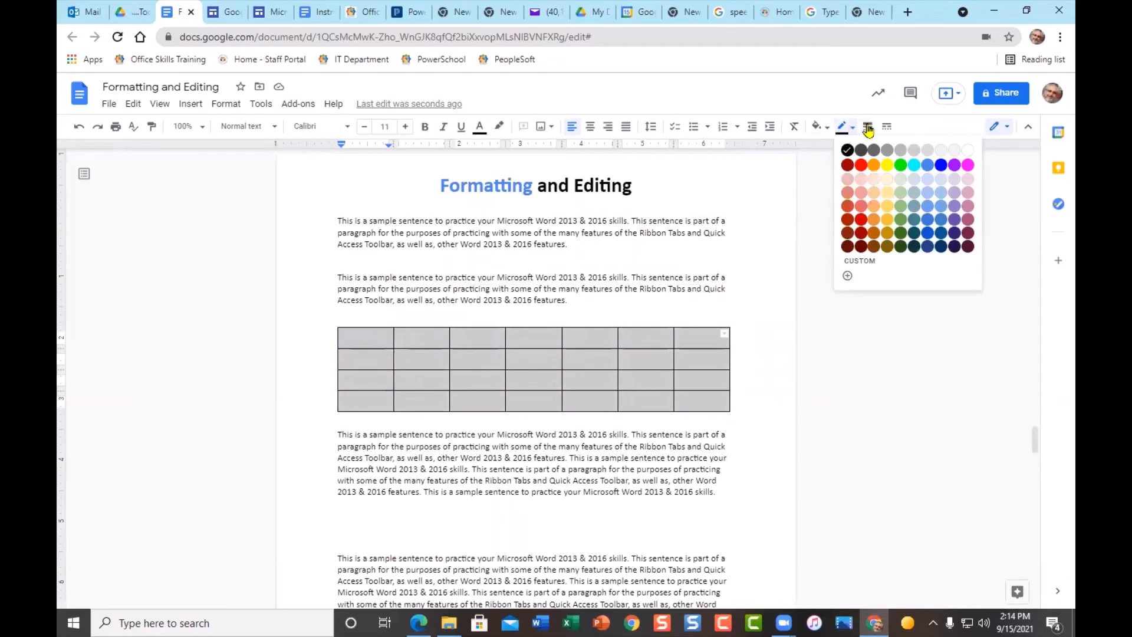
pyautogui.click(867, 127)
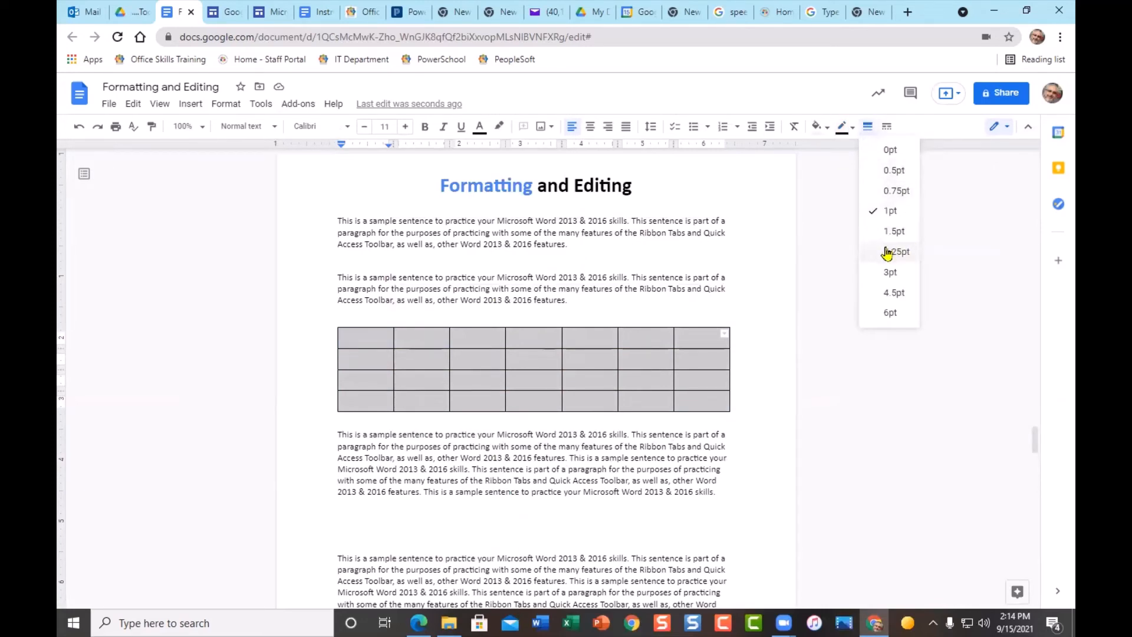
pyautogui.click(896, 231)
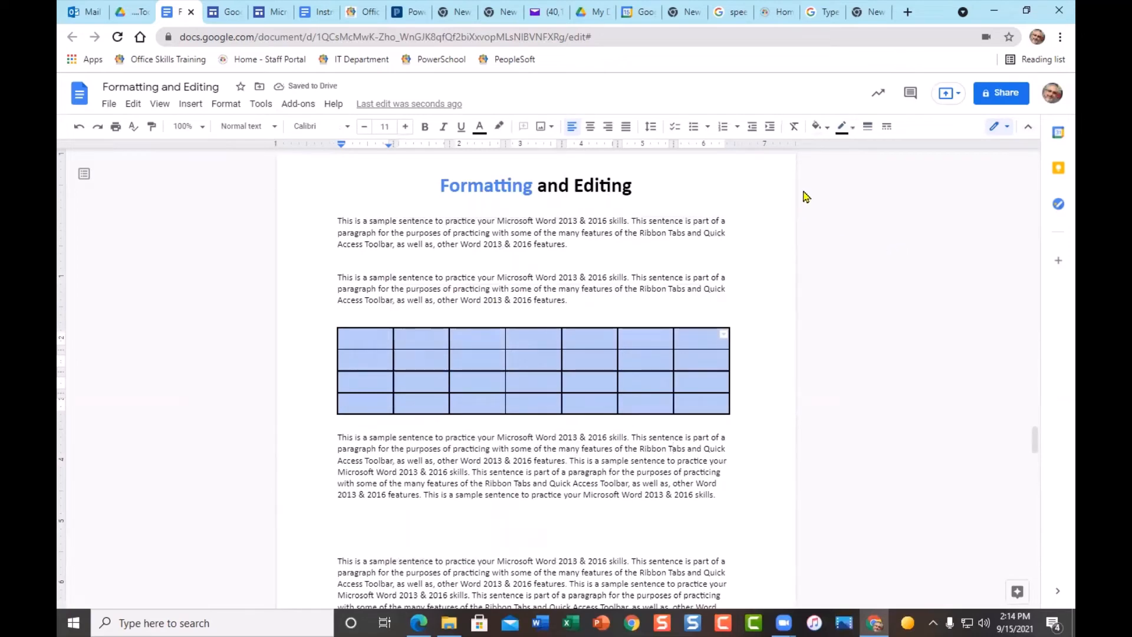
pyautogui.click(886, 127)
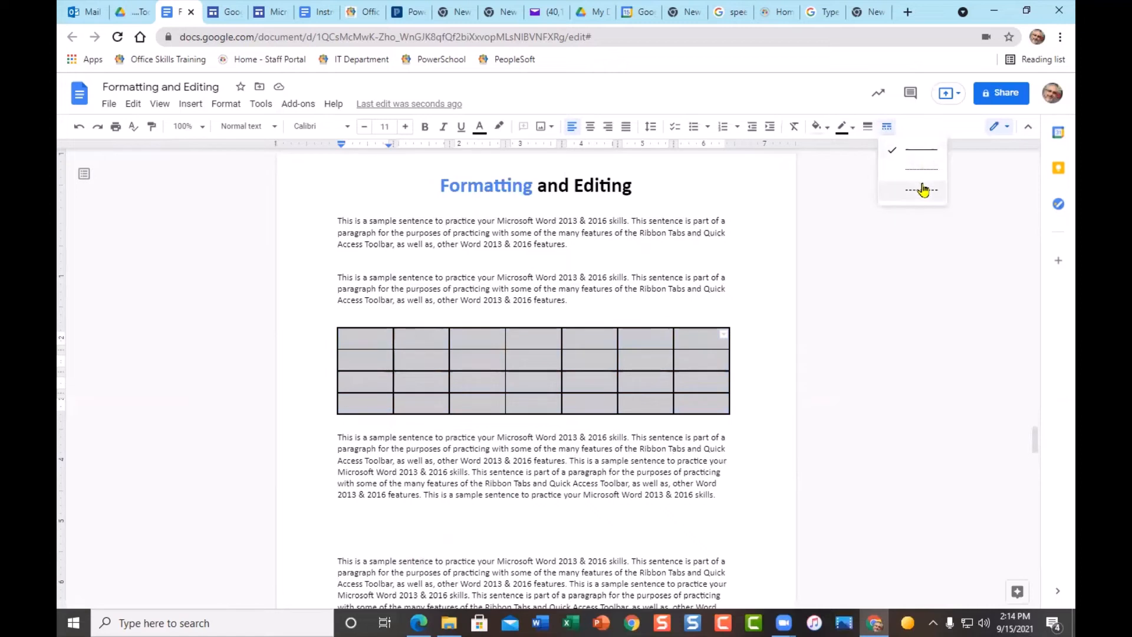
pyautogui.click(777, 289)
pyautogui.moveTo(347, 339); pyautogui.dragTo(689, 407)
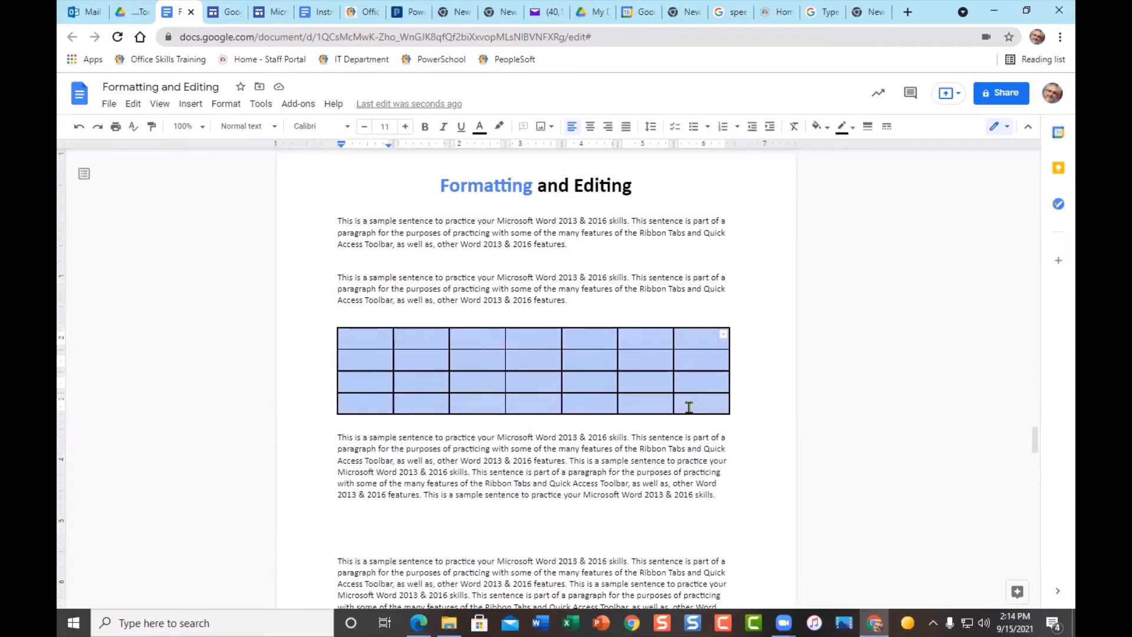
# - Merge the top two rows' cells in columns two to four into one cell
pyautogui.click(227, 105)
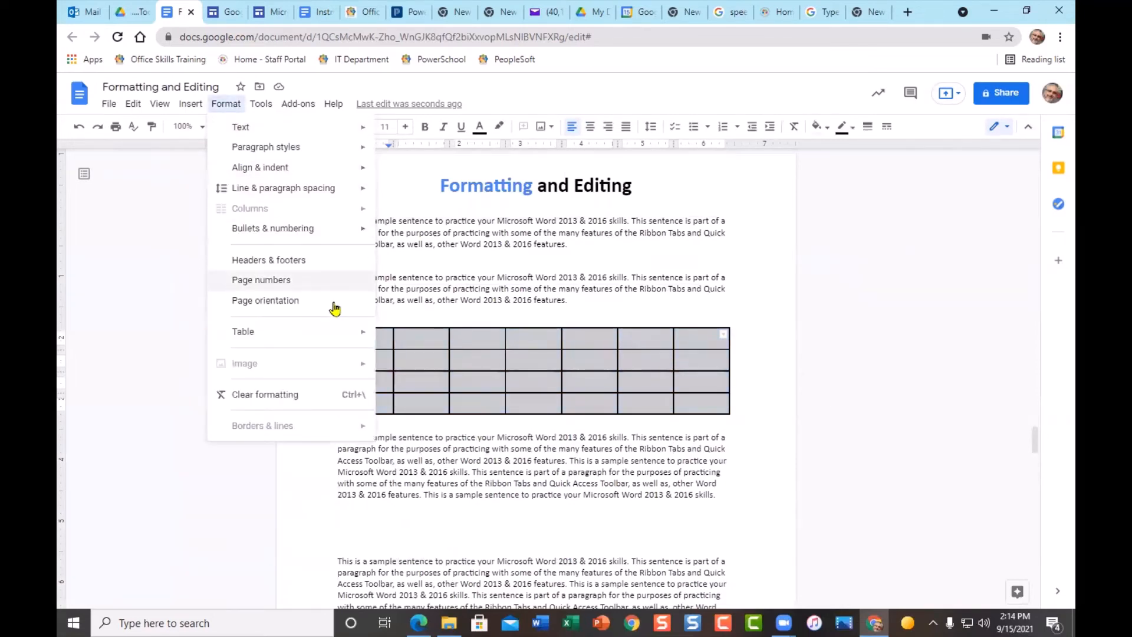
pyautogui.moveTo(365, 335)
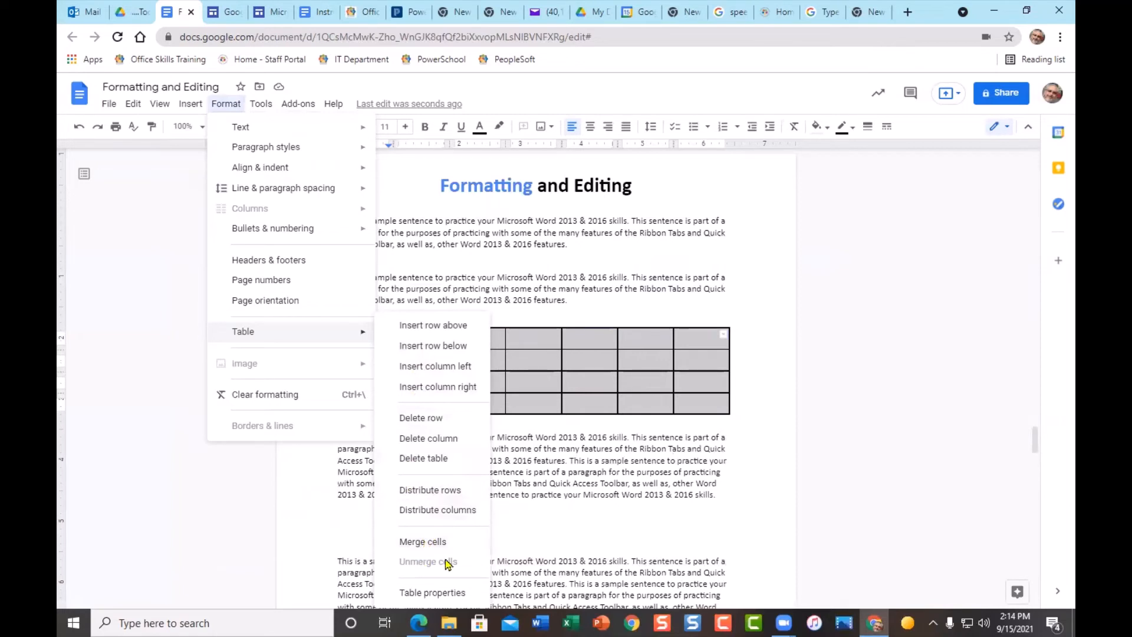
pyautogui.click(524, 532)
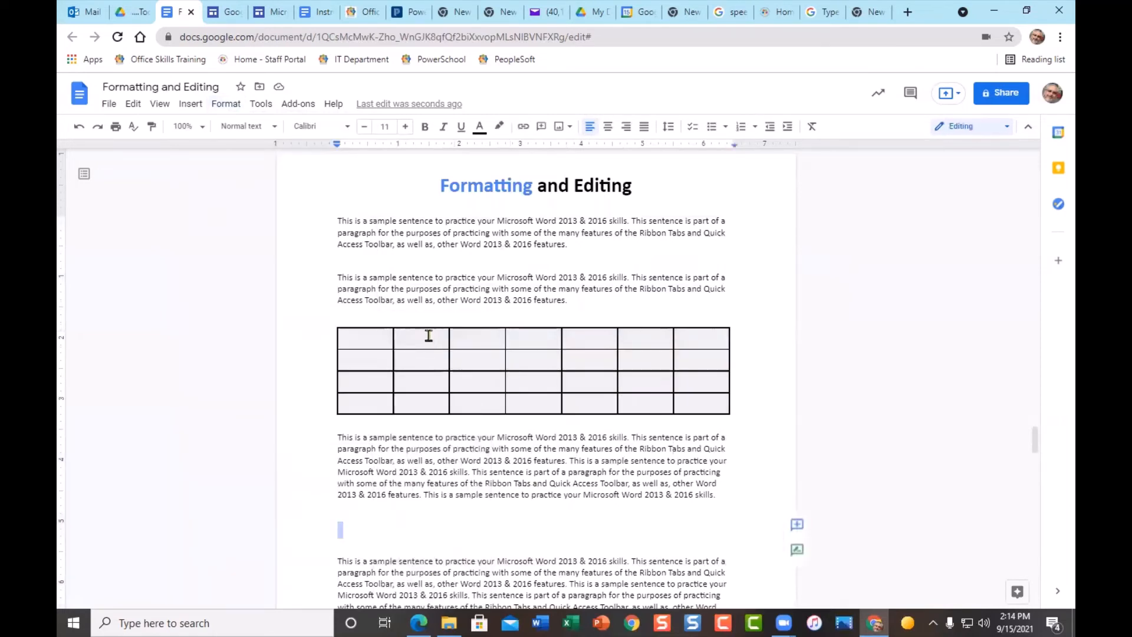
pyautogui.moveTo(429, 336); pyautogui.dragTo(539, 354)
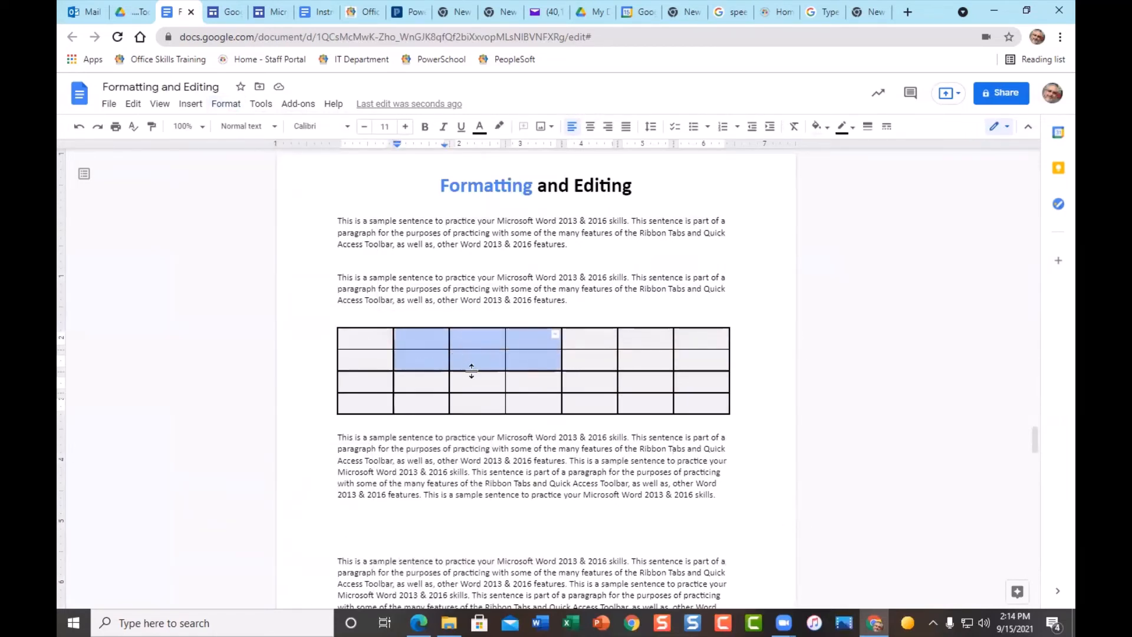
pyautogui.click(232, 105)
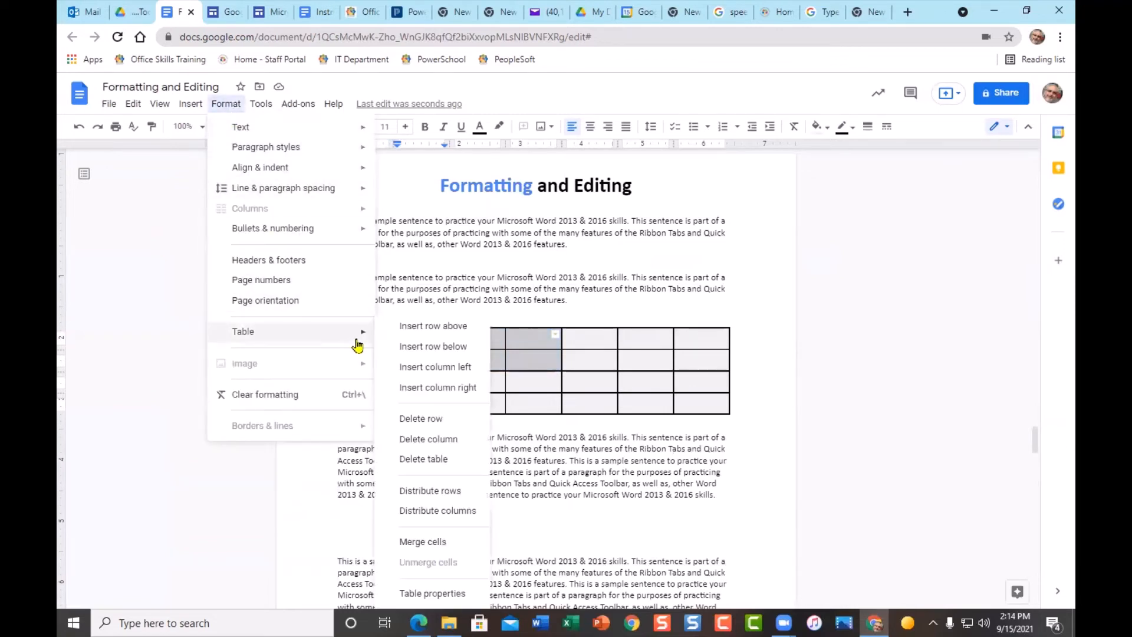
pyautogui.click(443, 542)
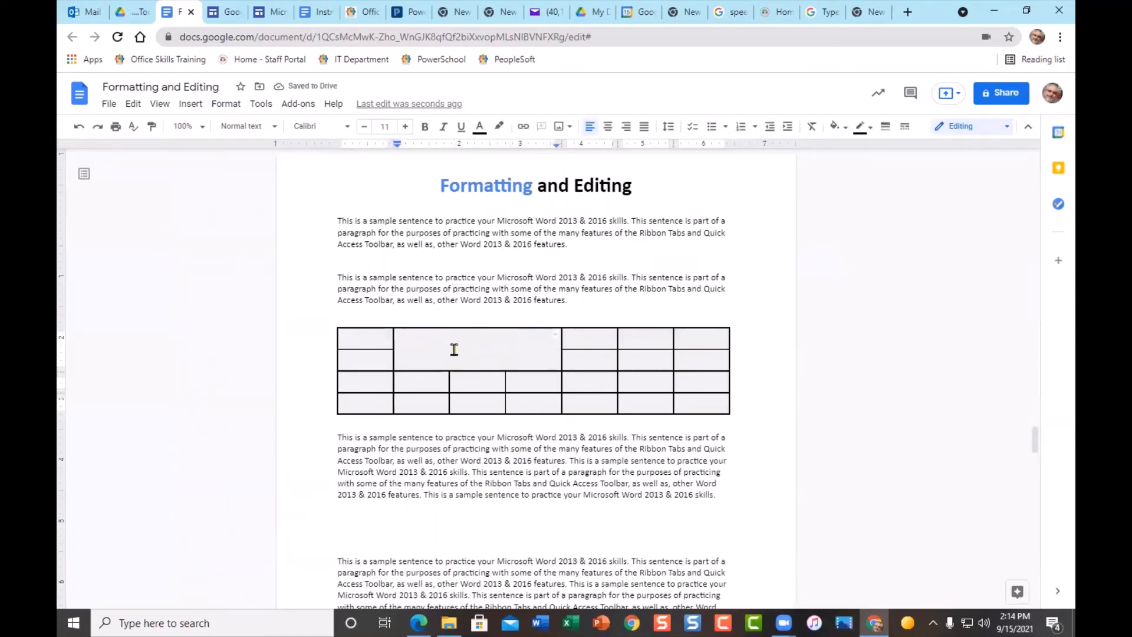
pyautogui.click(837, 126)
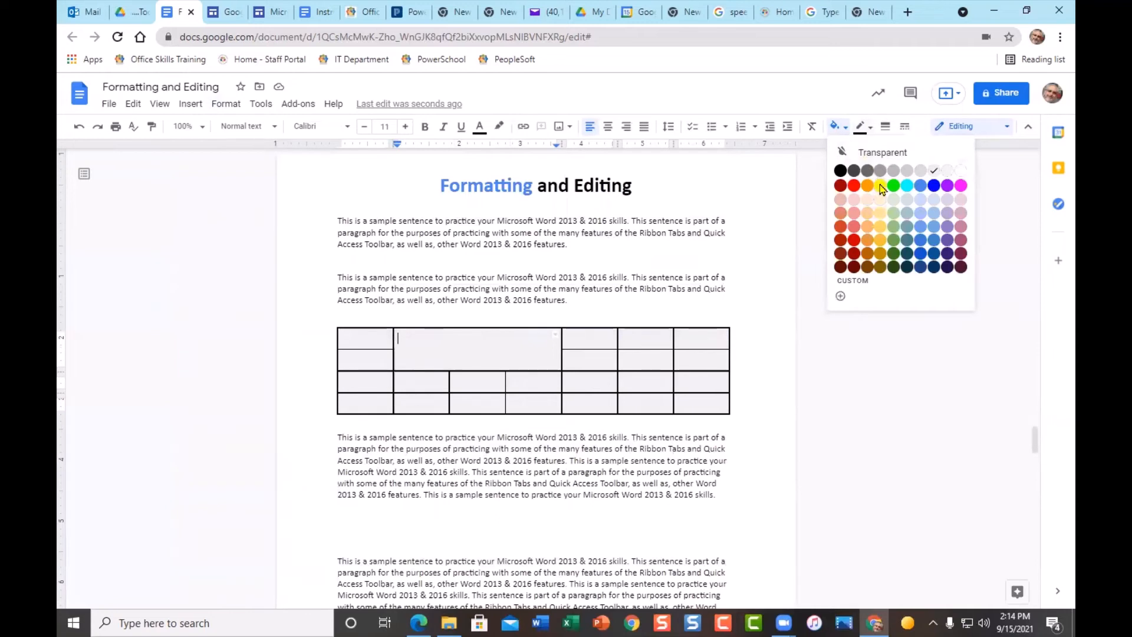
# - Shade the merged cell yellow and widen the table's first and fifth columns
pyautogui.click(881, 187)
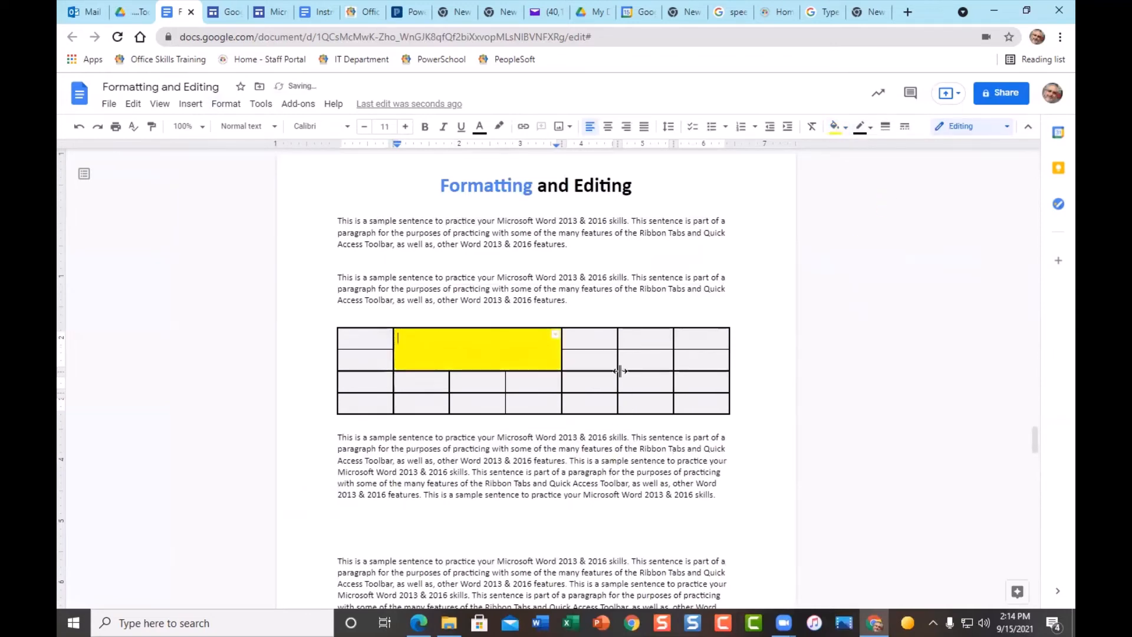
pyautogui.moveTo(618, 358); pyautogui.dragTo(624, 390)
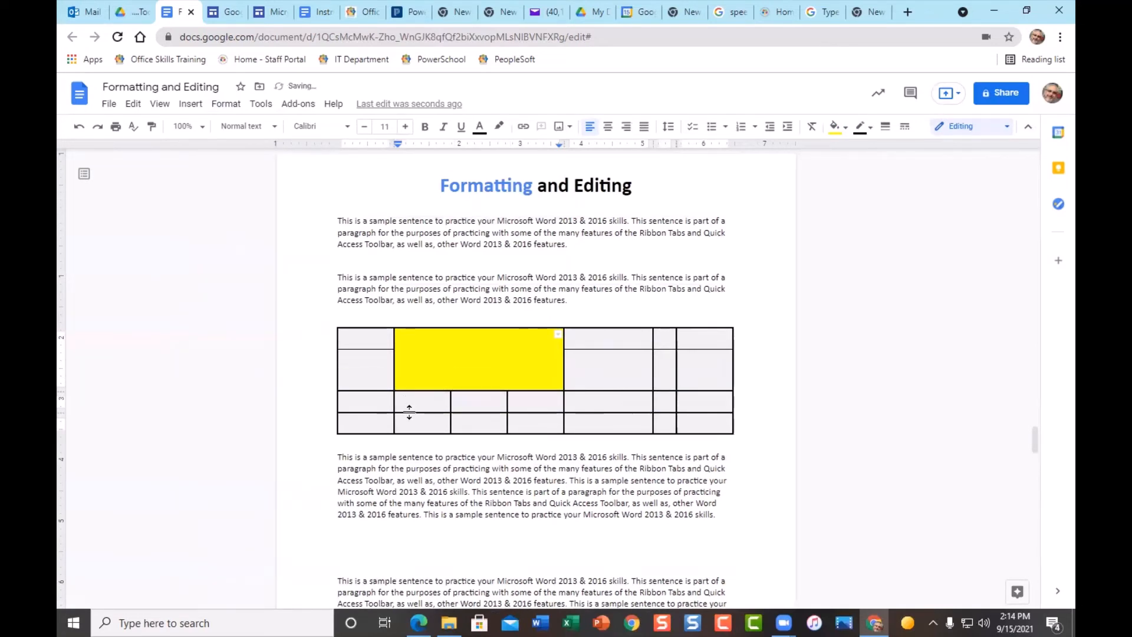
pyautogui.moveTo(397, 402); pyautogui.dragTo(440, 403)
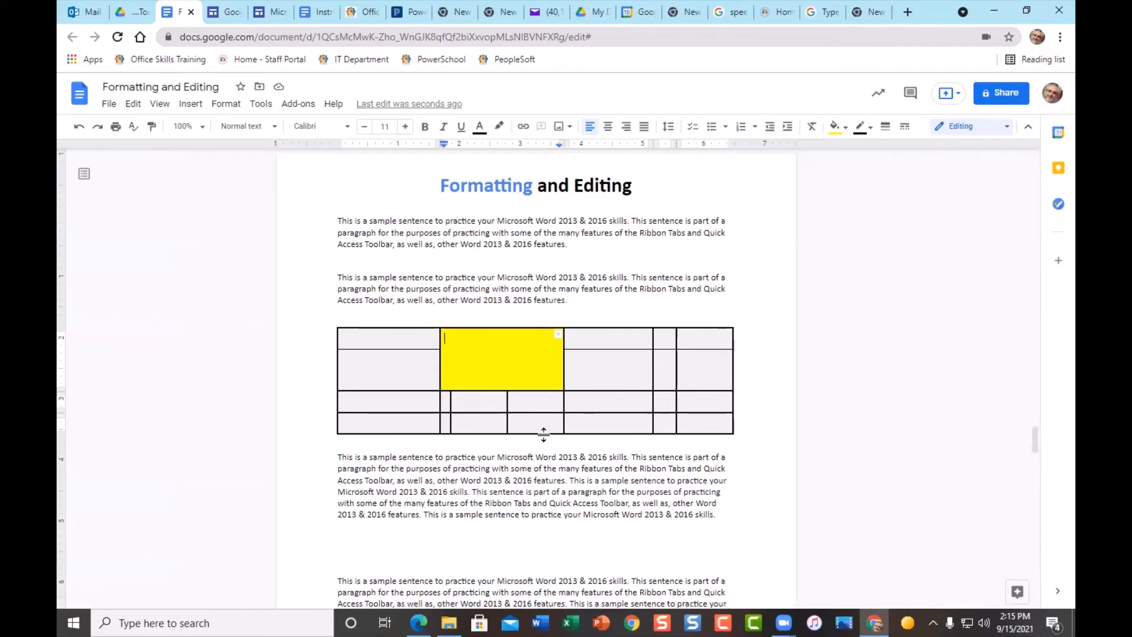
# - Type Hello in the yellow cell, enlarge it to 15 pt and centre it
pyautogui.write('Hello')
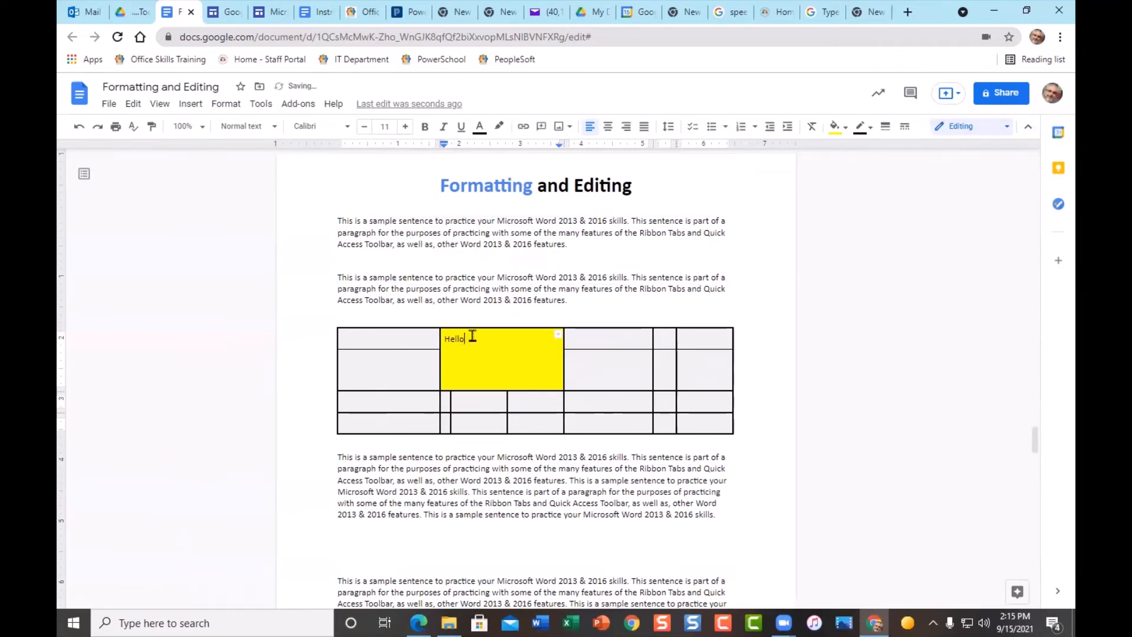
pyautogui.moveTo(466, 341); pyautogui.dragTo(444, 339)
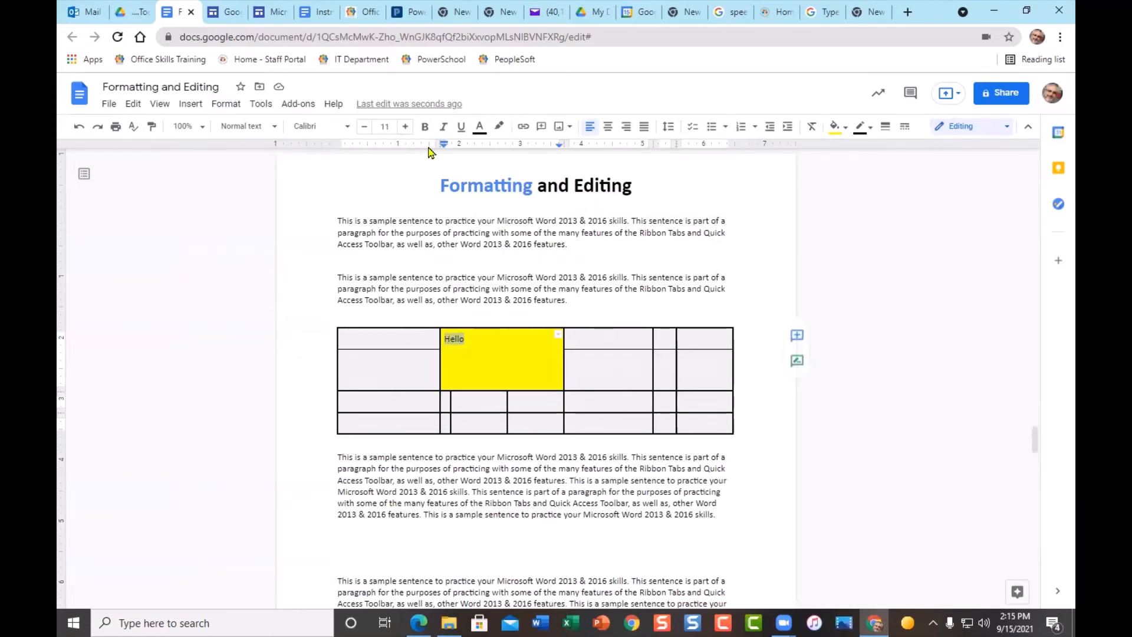
pyautogui.click(405, 127)
pyautogui.click(405, 127)
pyautogui.click(405, 127)
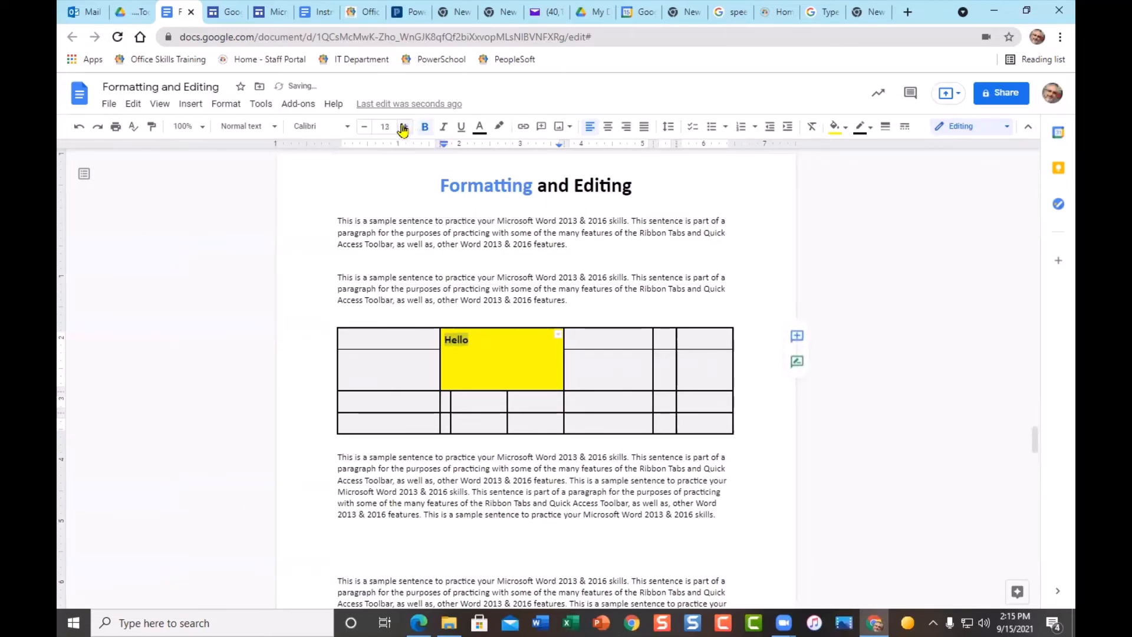
pyautogui.click(405, 127)
pyautogui.click(604, 131)
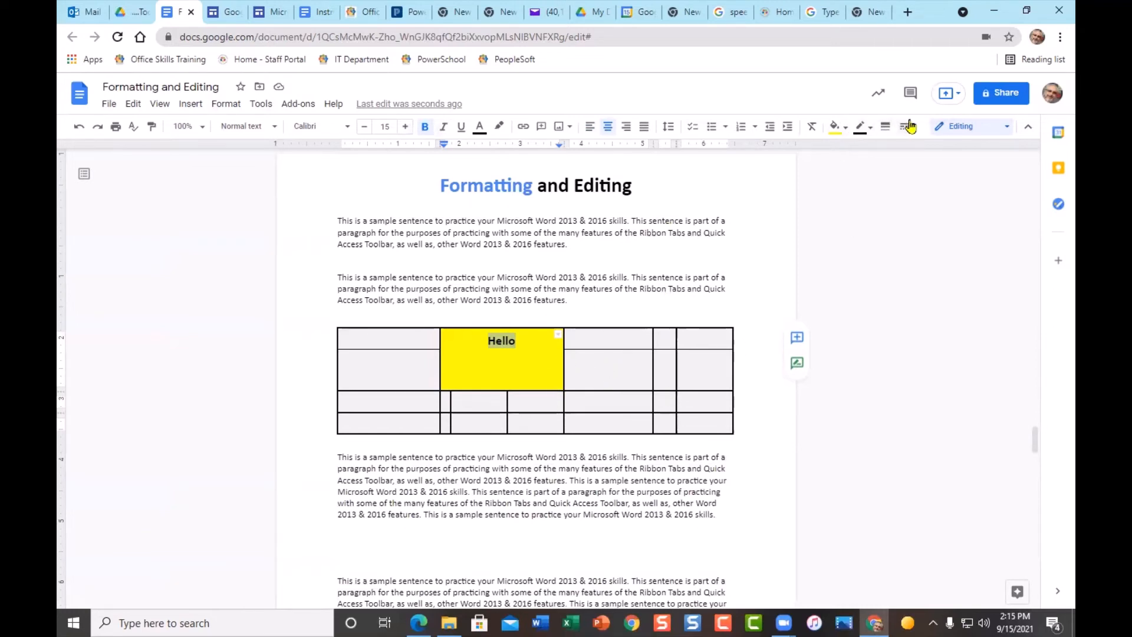
pyautogui.click(223, 105)
pyautogui.moveTo(311, 341)
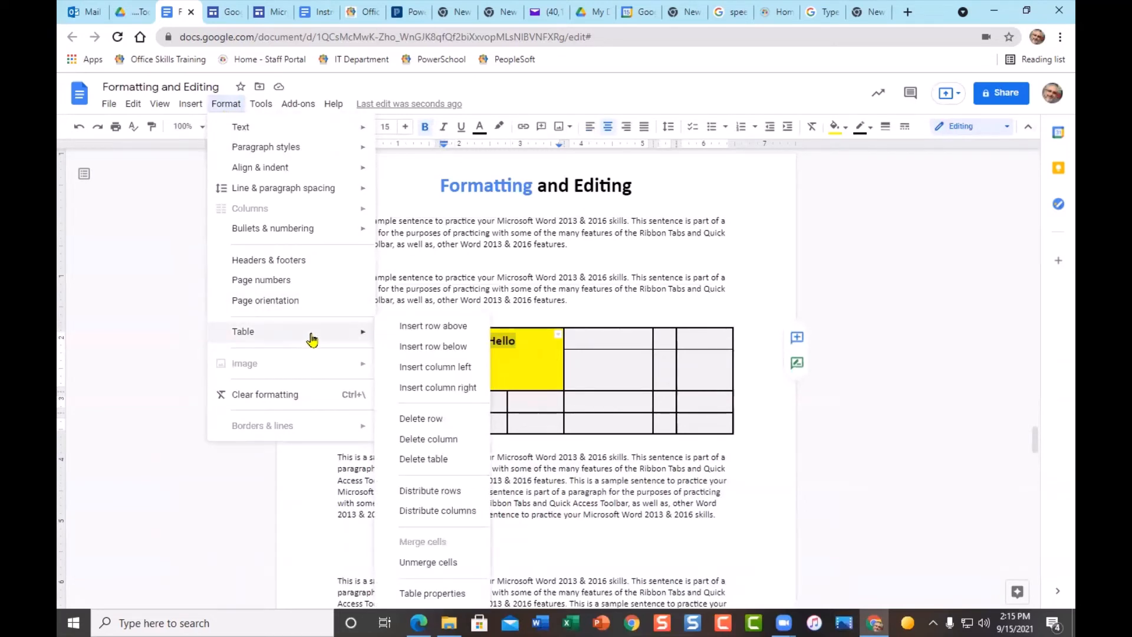
# - In Table properties, keep 1.5 pt borders and set cell vertical alignment to Middle
pyautogui.click(422, 592)
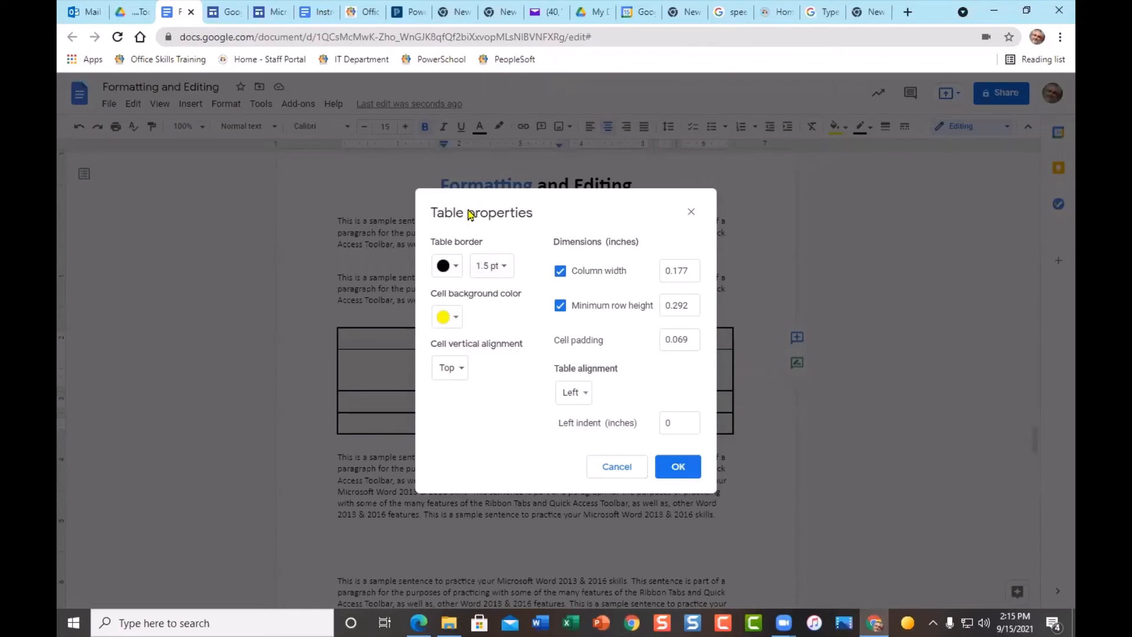
pyautogui.click(459, 272)
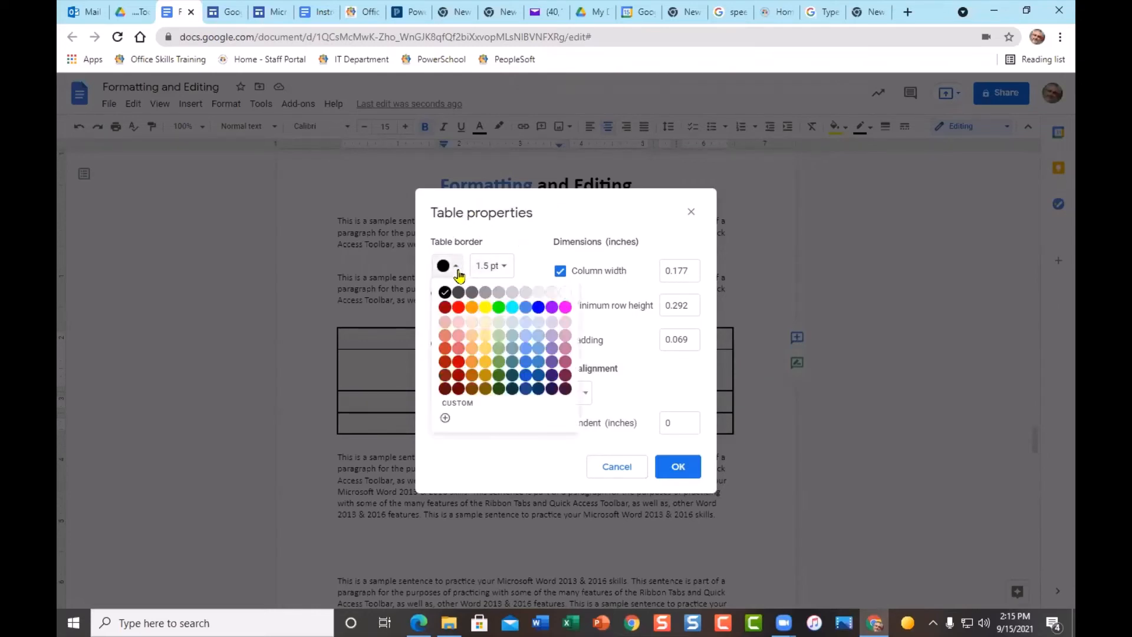
pyautogui.click(458, 272)
pyautogui.click(507, 270)
pyautogui.click(510, 272)
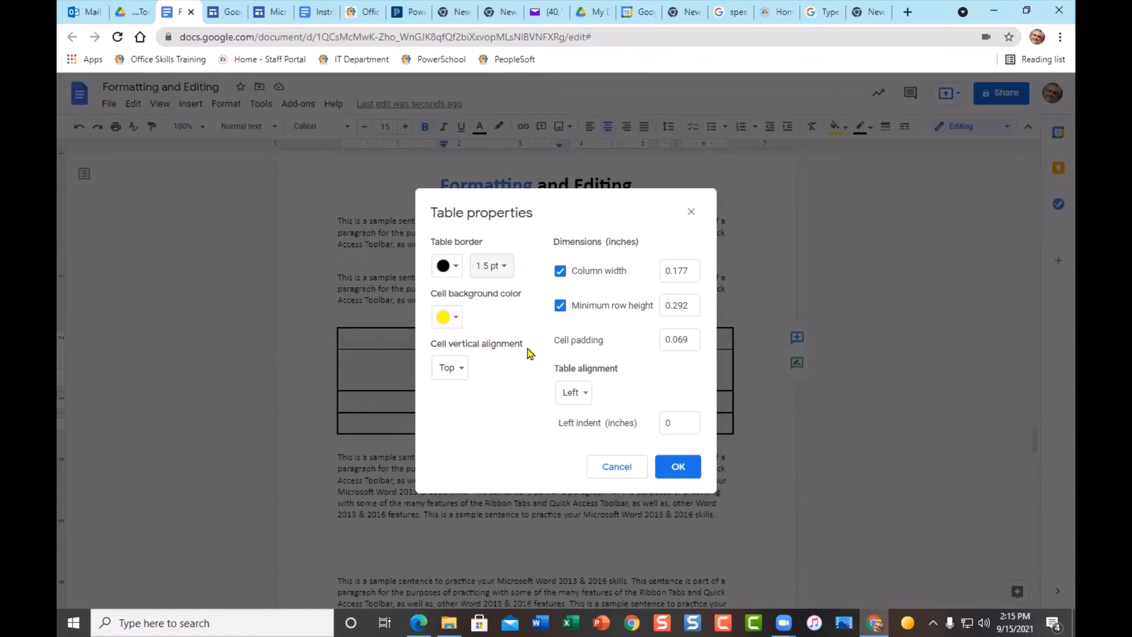
pyautogui.click(463, 370)
pyautogui.click(471, 389)
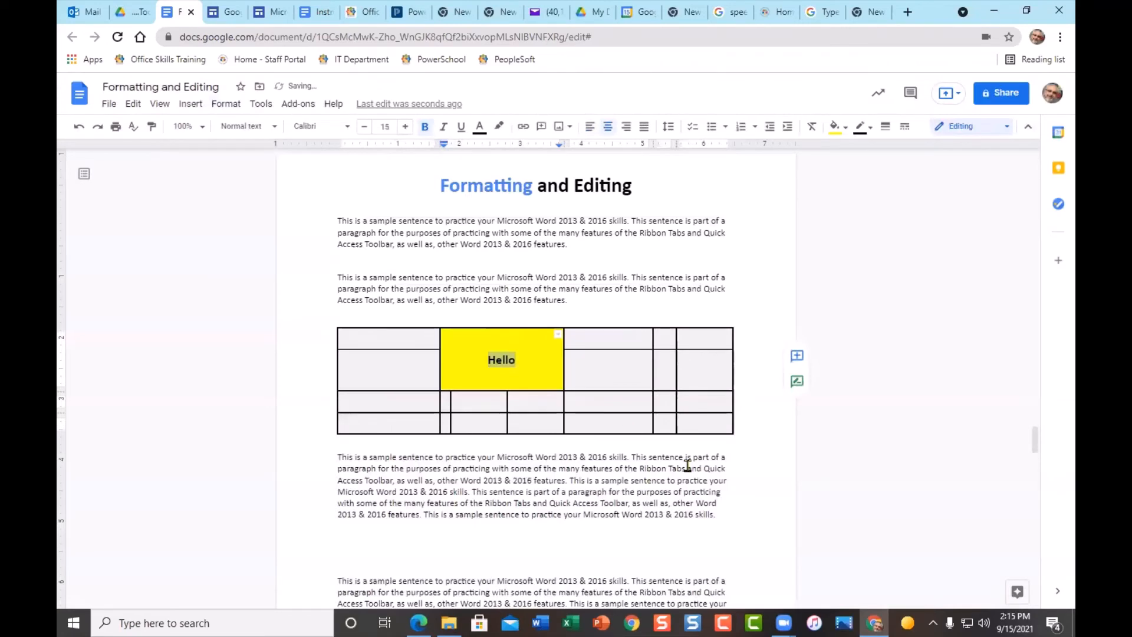
# - Enlarge Hello in the yellow cell, stepping its font size up toward 31 pt
pyautogui.click(405, 126)
pyautogui.click(405, 126)
pyautogui.click(405, 127)
pyautogui.click(405, 126)
pyautogui.click(405, 127)
pyautogui.click(405, 126)
pyautogui.click(405, 126)
pyautogui.tripleClick(405, 126)
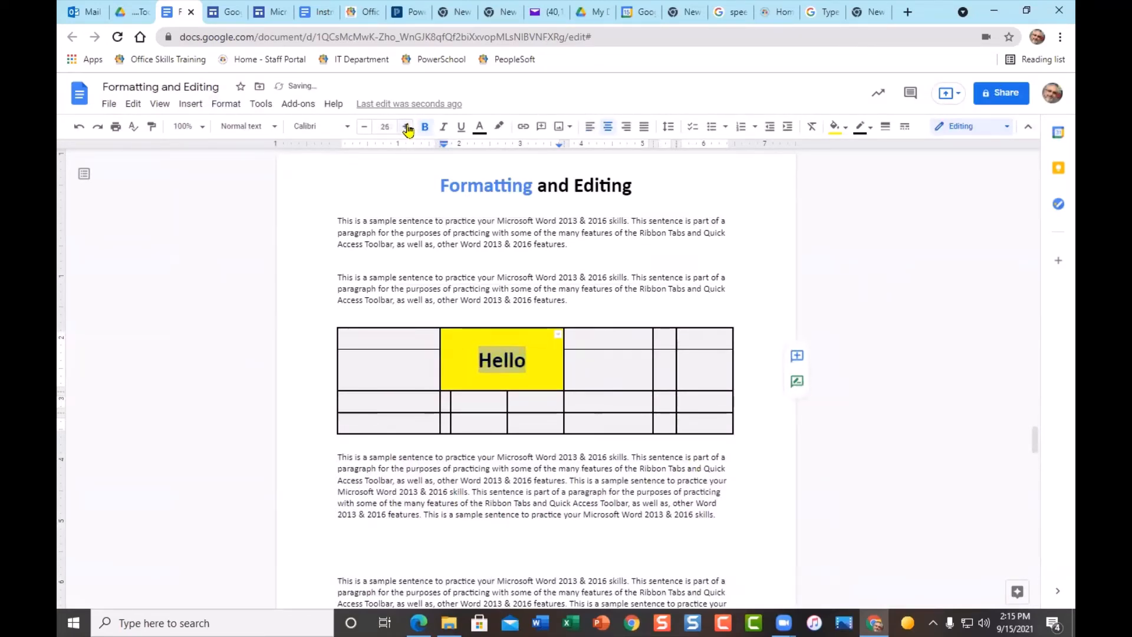
pyautogui.tripleClick(405, 126)
pyautogui.tripleClick(405, 126)
pyautogui.click(606, 310)
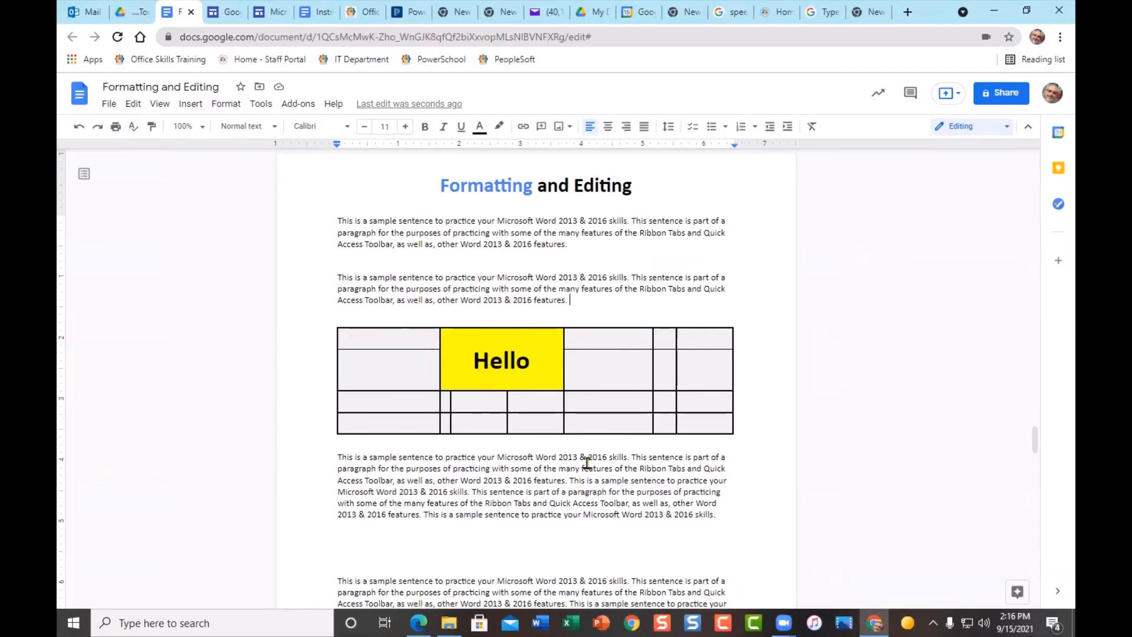
# - Check the day-13 cell of the training calendar, then go back to the Formatting and Editing document
pyautogui.click(320, 13)
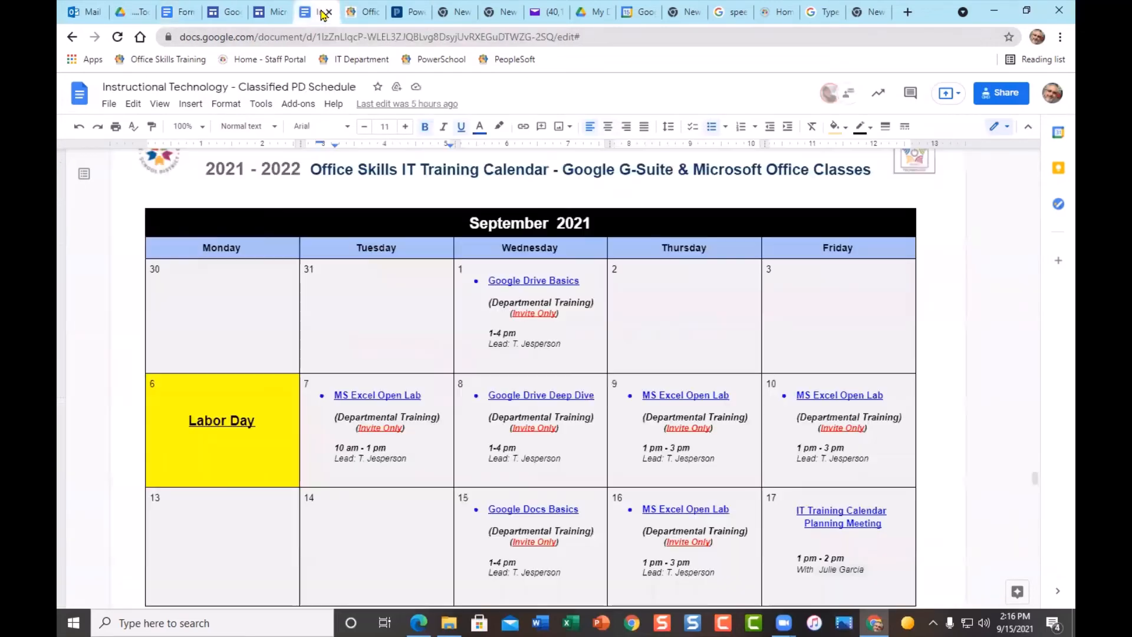
pyautogui.scroll(-2, 460, 359)
pyautogui.scroll(-2, 472, 371)
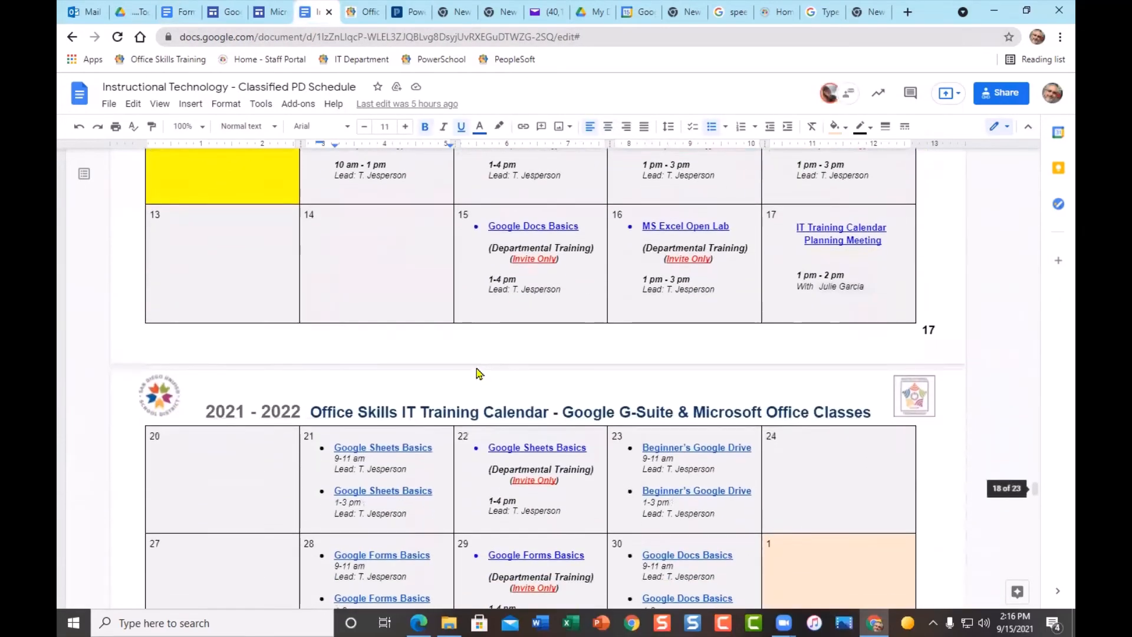
pyautogui.scroll(2, 476, 374)
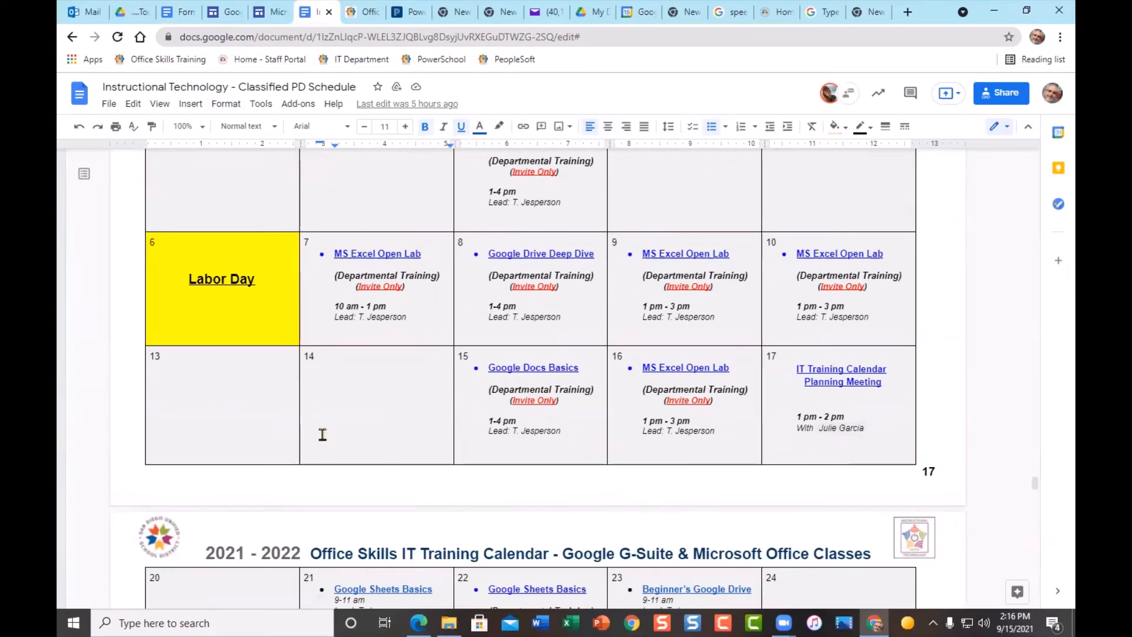
pyautogui.click(232, 375)
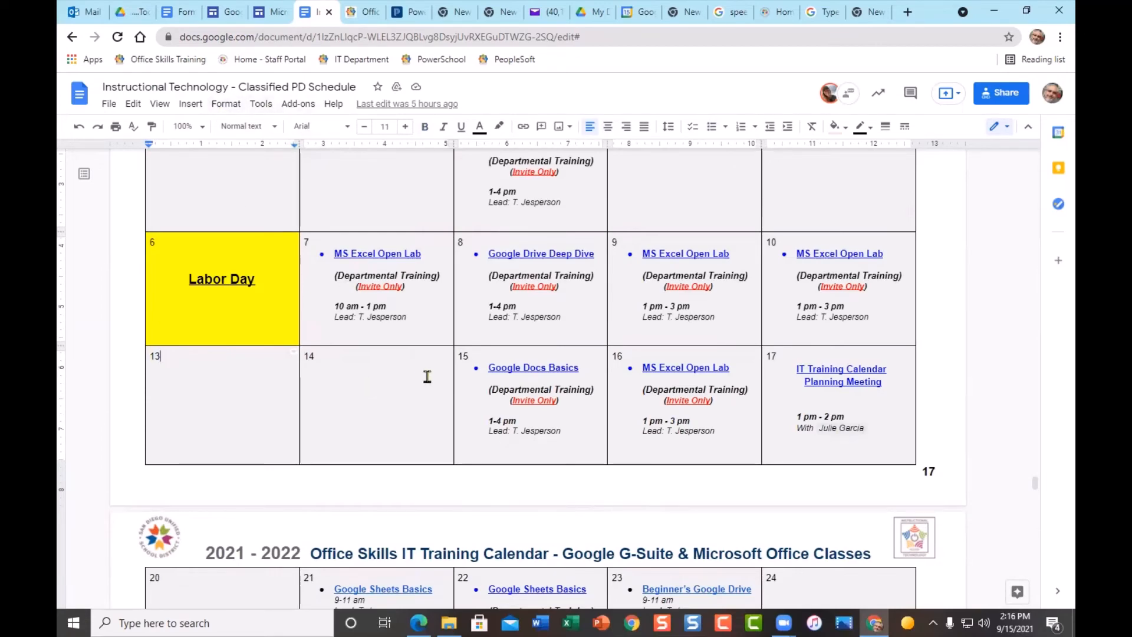
pyautogui.scroll(5, 397, 307)
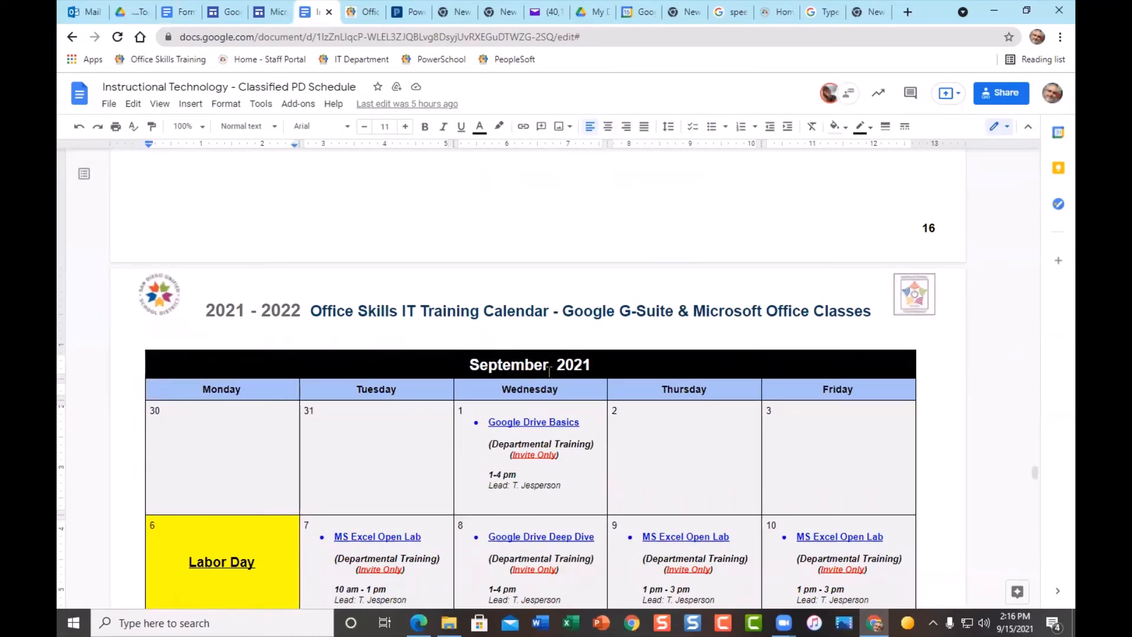
pyautogui.click(176, 11)
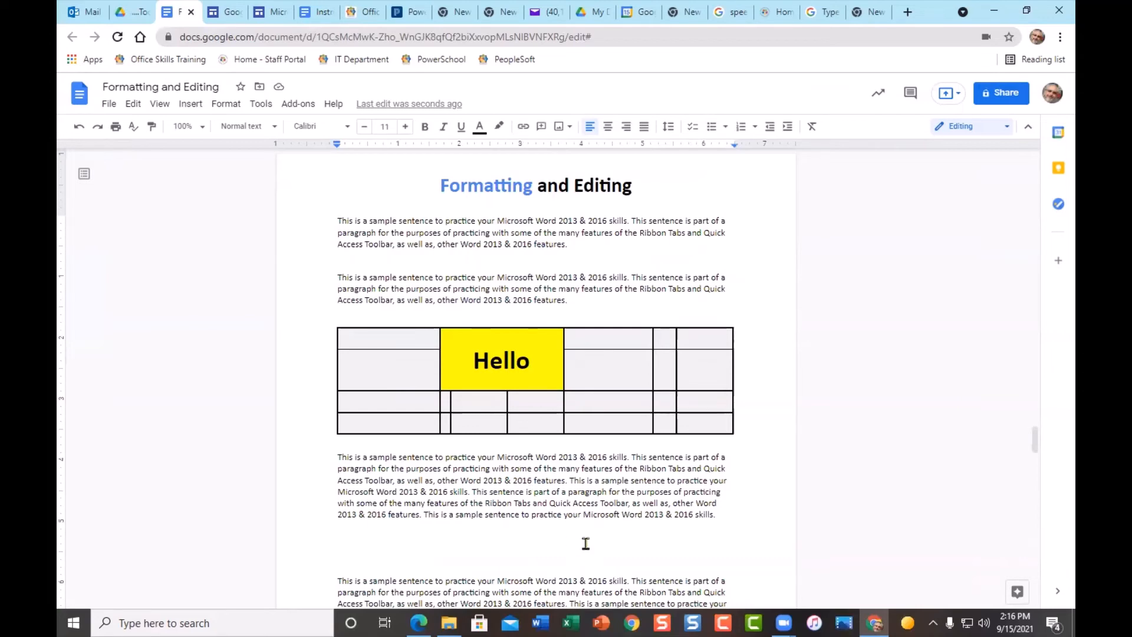
# - Scroll to the top of the Formatting and Editing document and bring up its Share dialog
pyautogui.scroll(-1, 584, 506)
pyautogui.scroll(1, 586, 435)
pyautogui.scroll(-5, 591, 448)
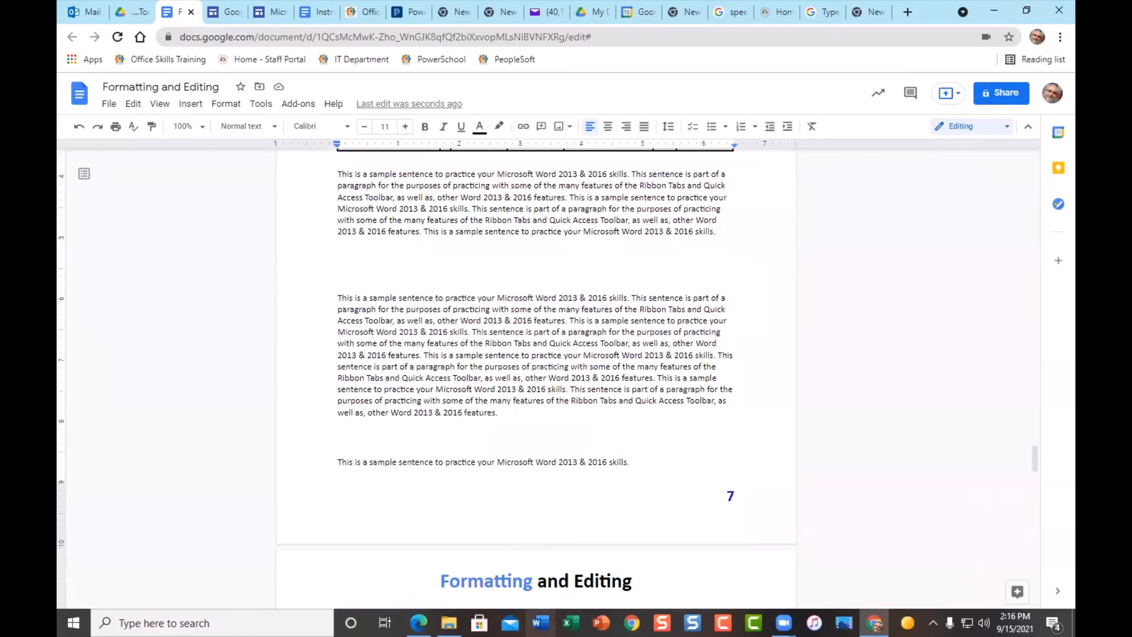
pyautogui.click(540, 623)
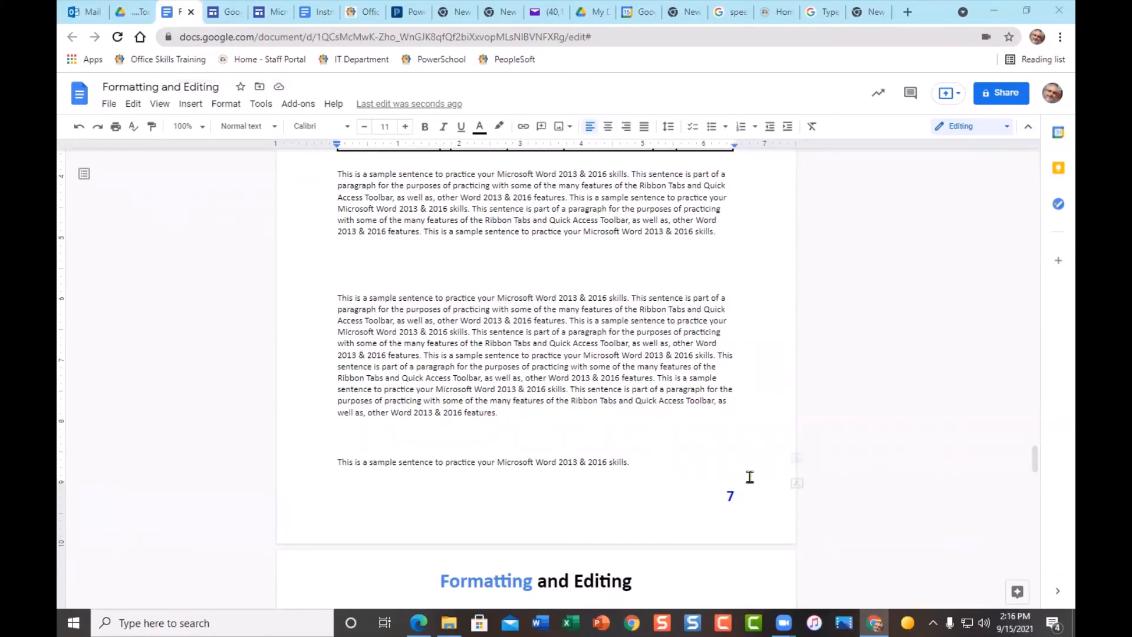
pyautogui.scroll(5, 590, 406)
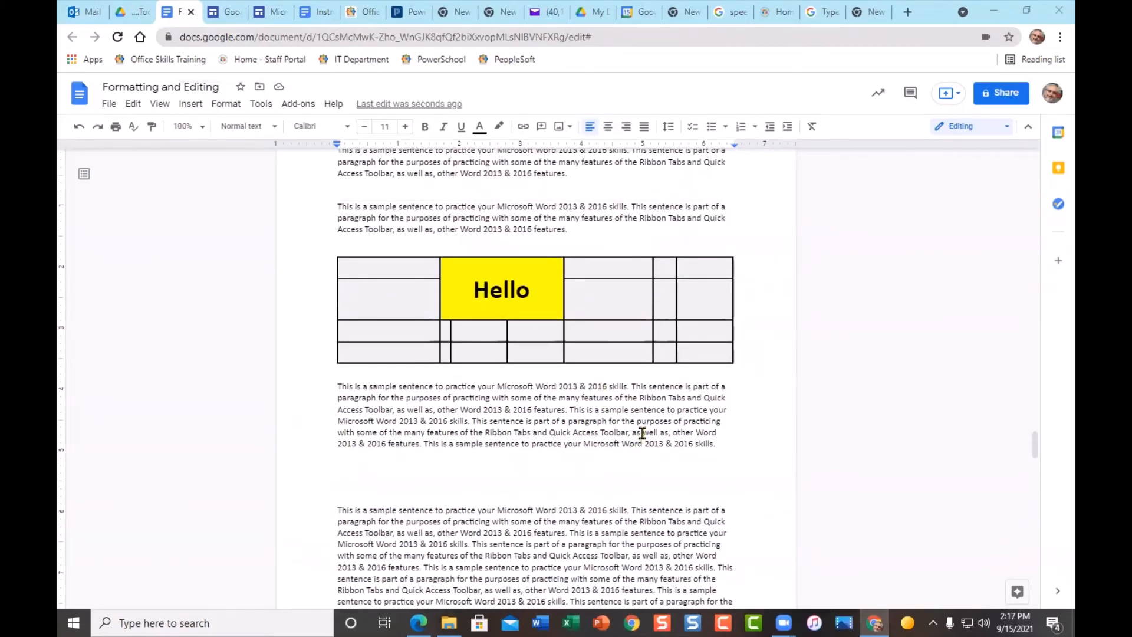
pyautogui.scroll(4, 643, 433)
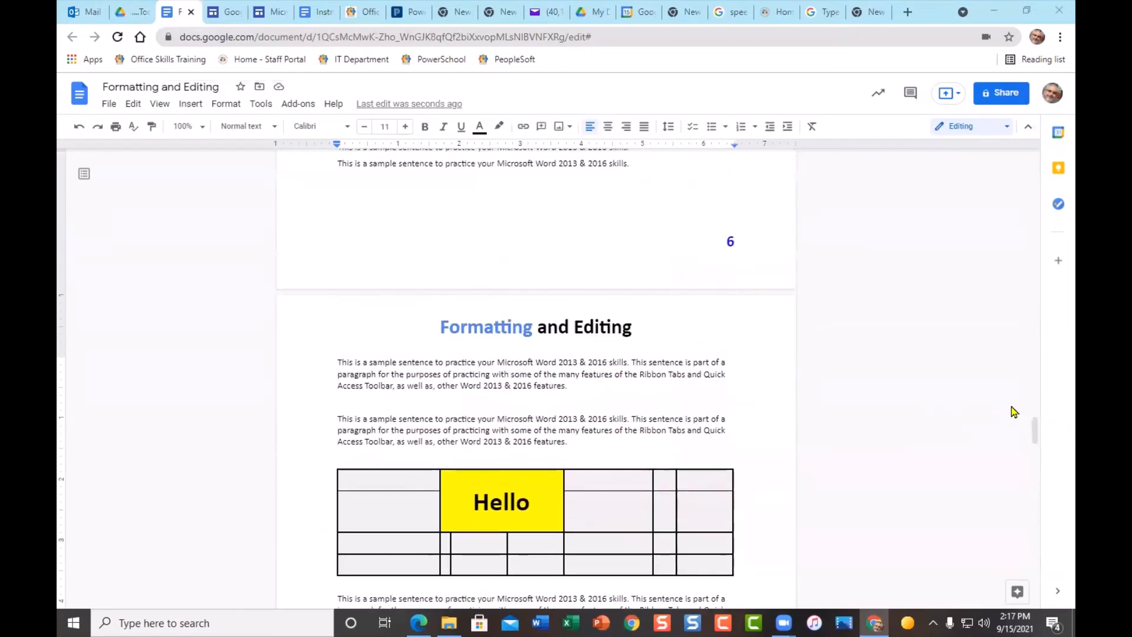
pyautogui.moveTo(1025, 433); pyautogui.dragTo(1026, 164)
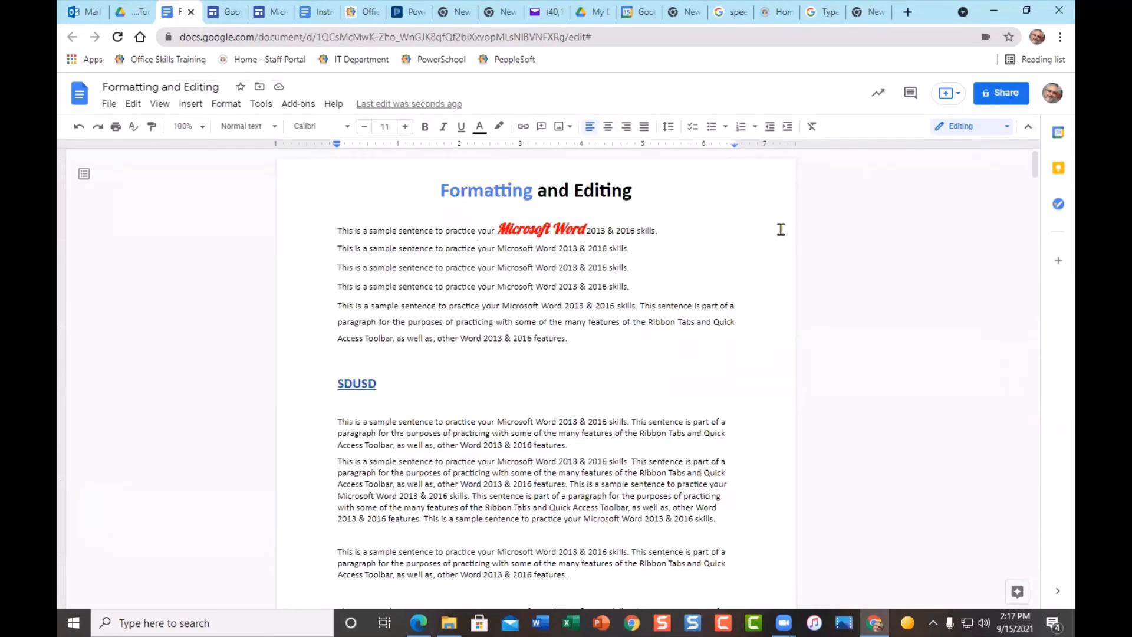
pyautogui.click(1001, 94)
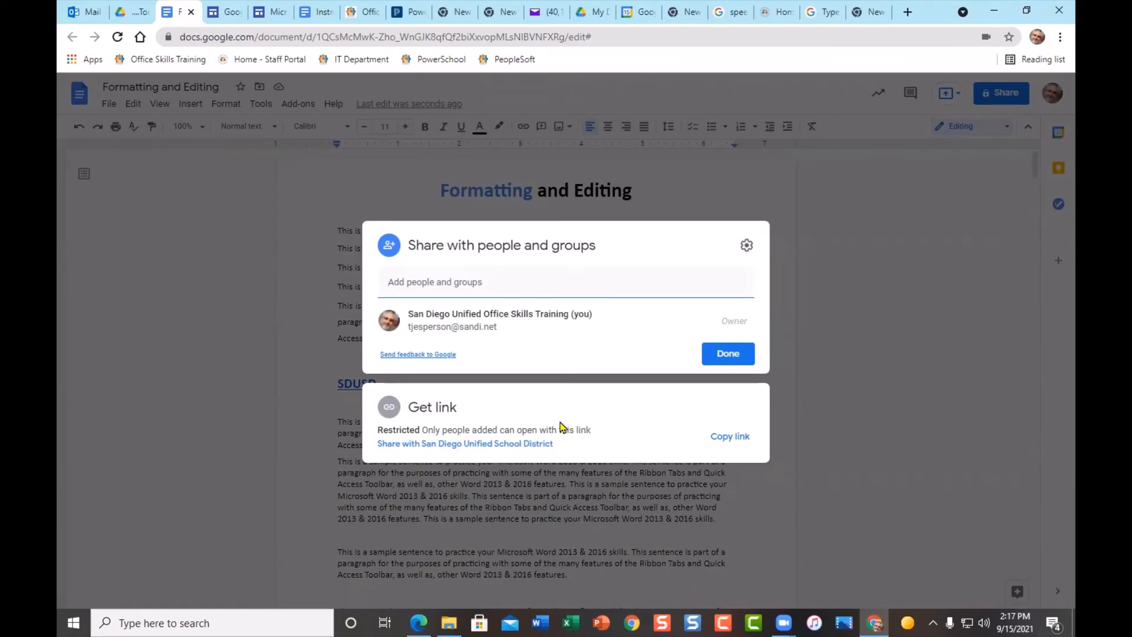
pyautogui.click(503, 444)
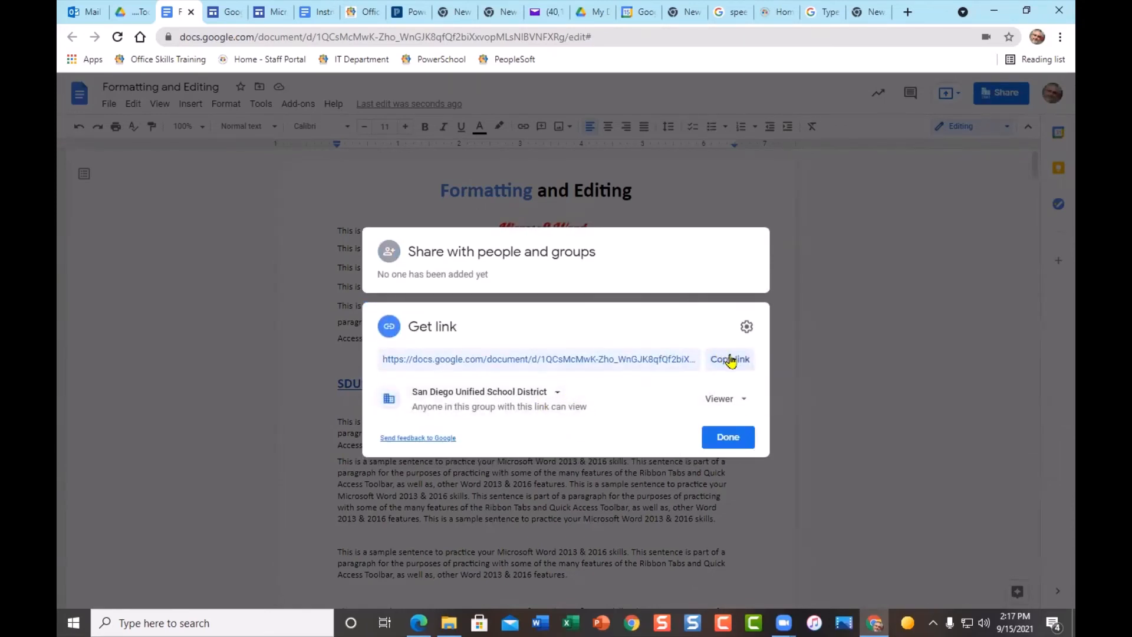
pyautogui.click(559, 396)
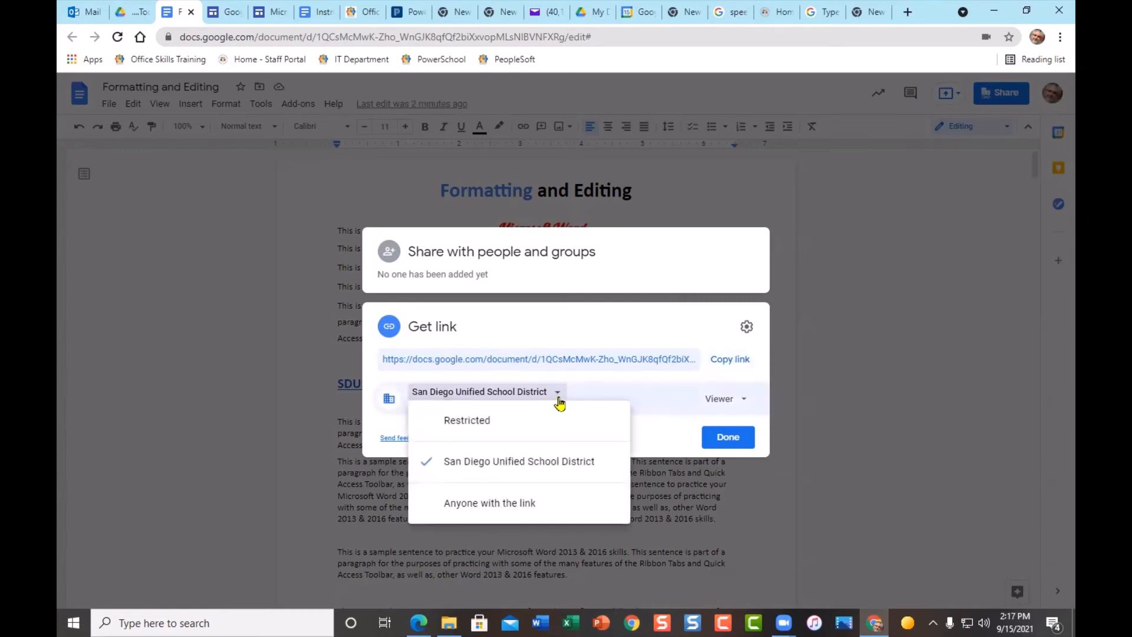
pyautogui.click(540, 504)
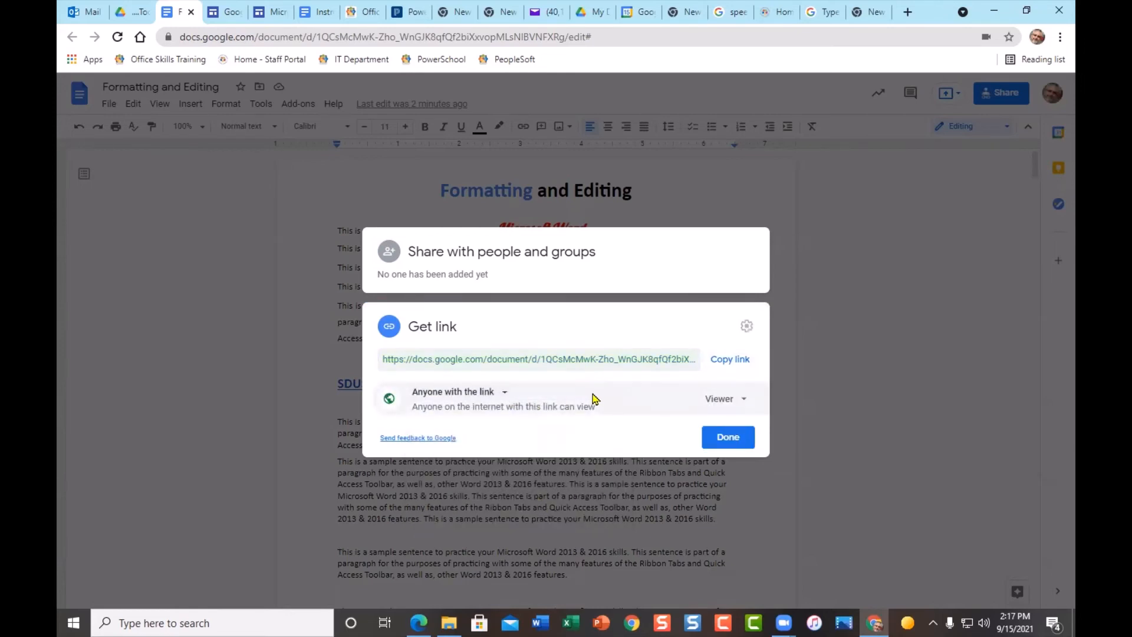
pyautogui.click(502, 395)
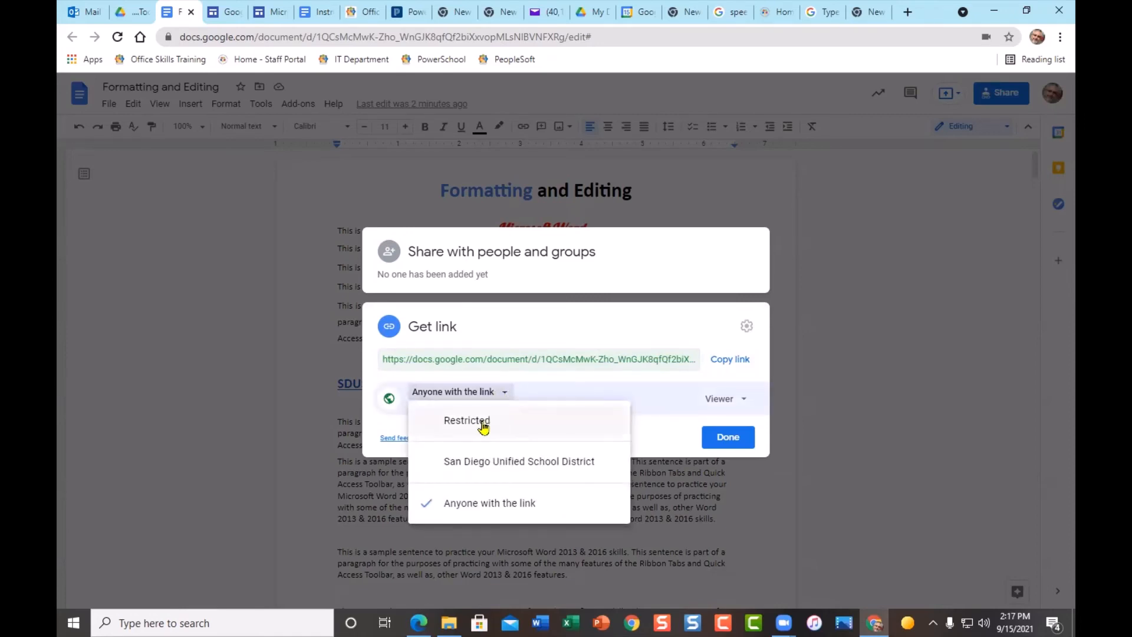
pyautogui.click(481, 422)
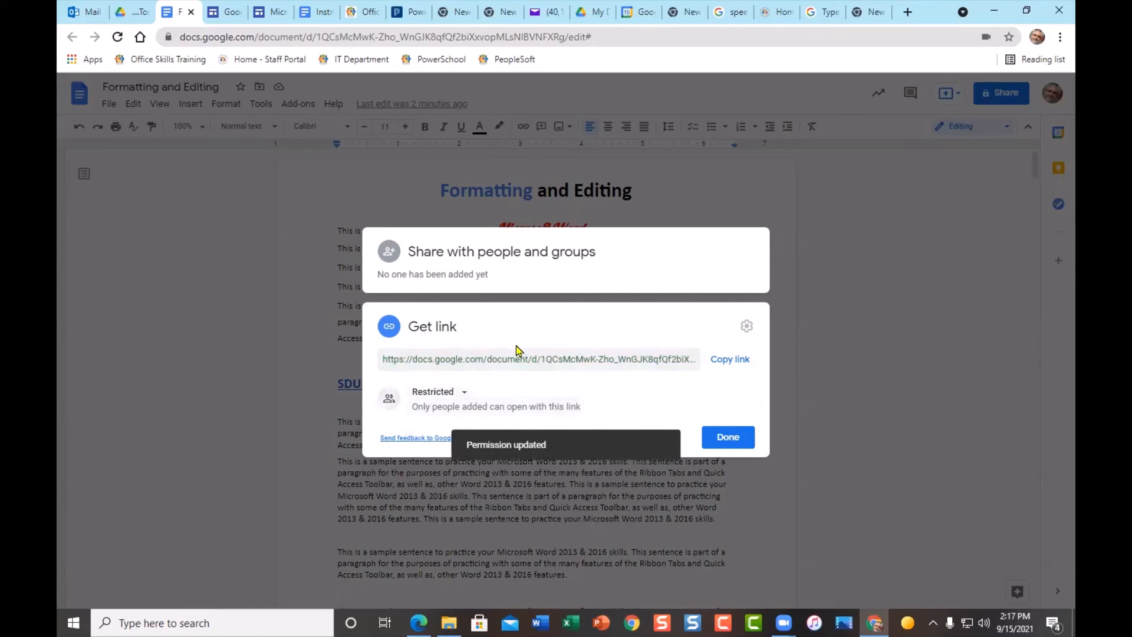
pyautogui.click(480, 259)
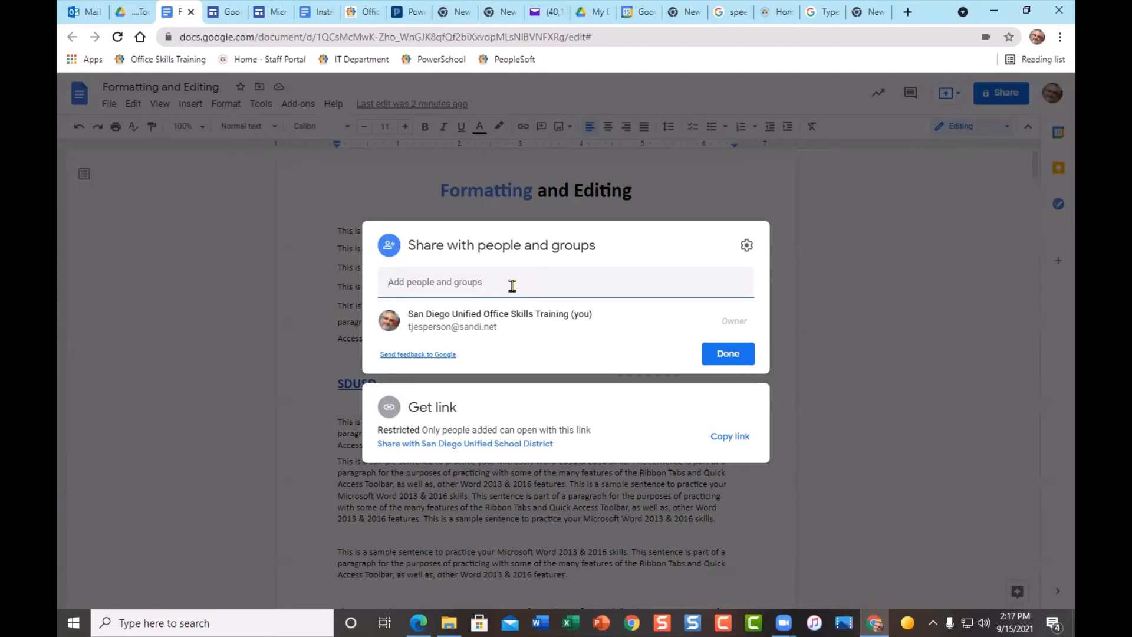
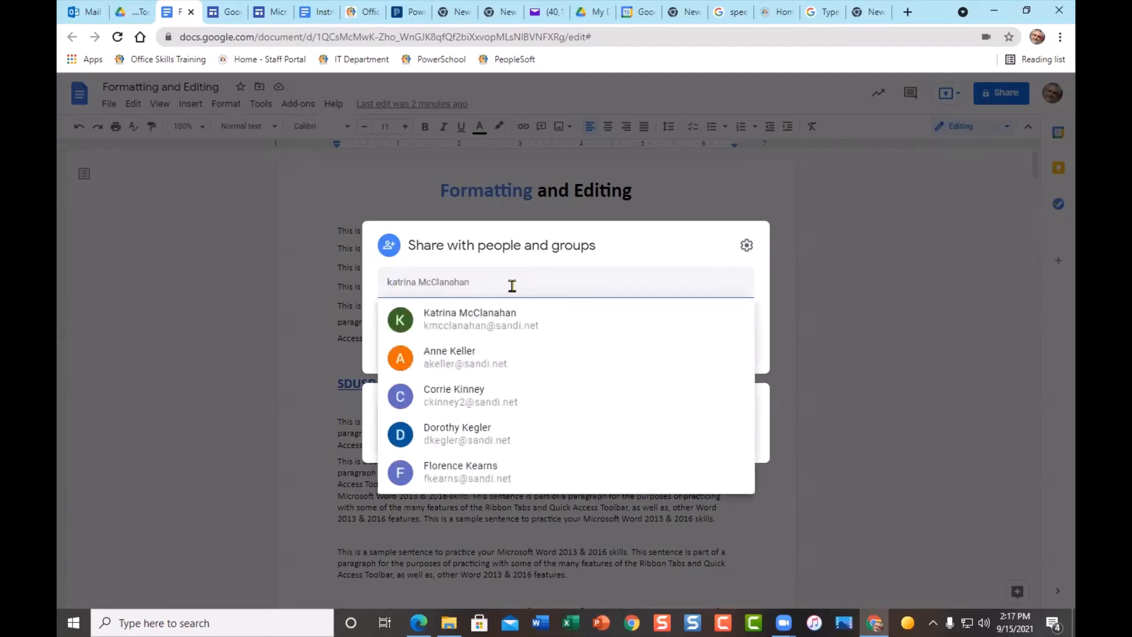
# - Add two district colleagues as Editor recipients, then go to the sharing settings
pyautogui.click(450, 318)
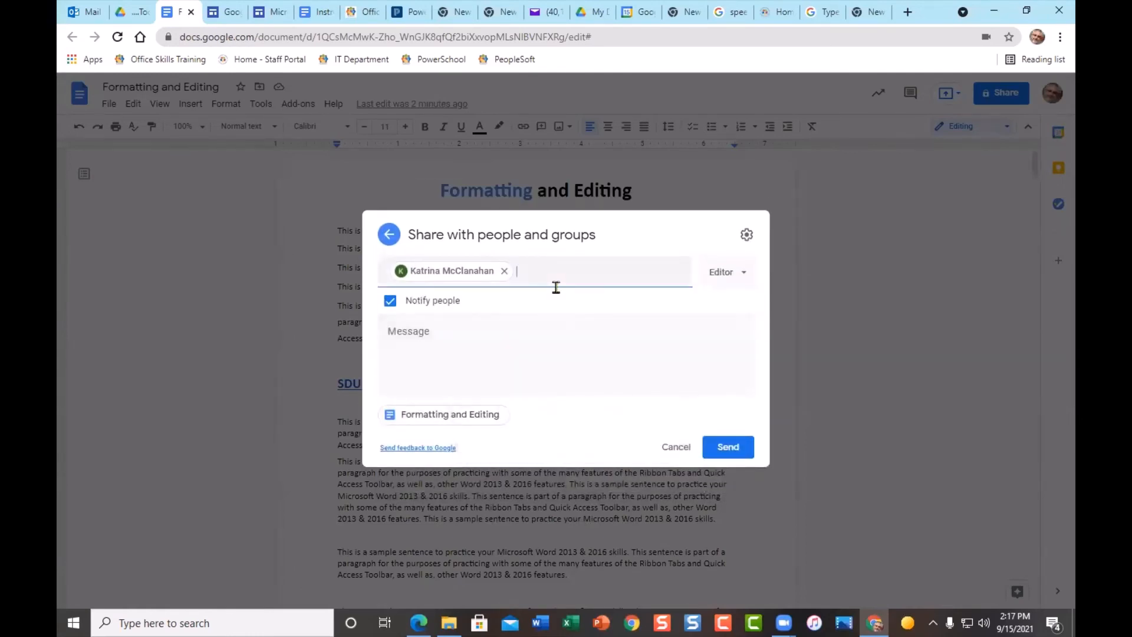
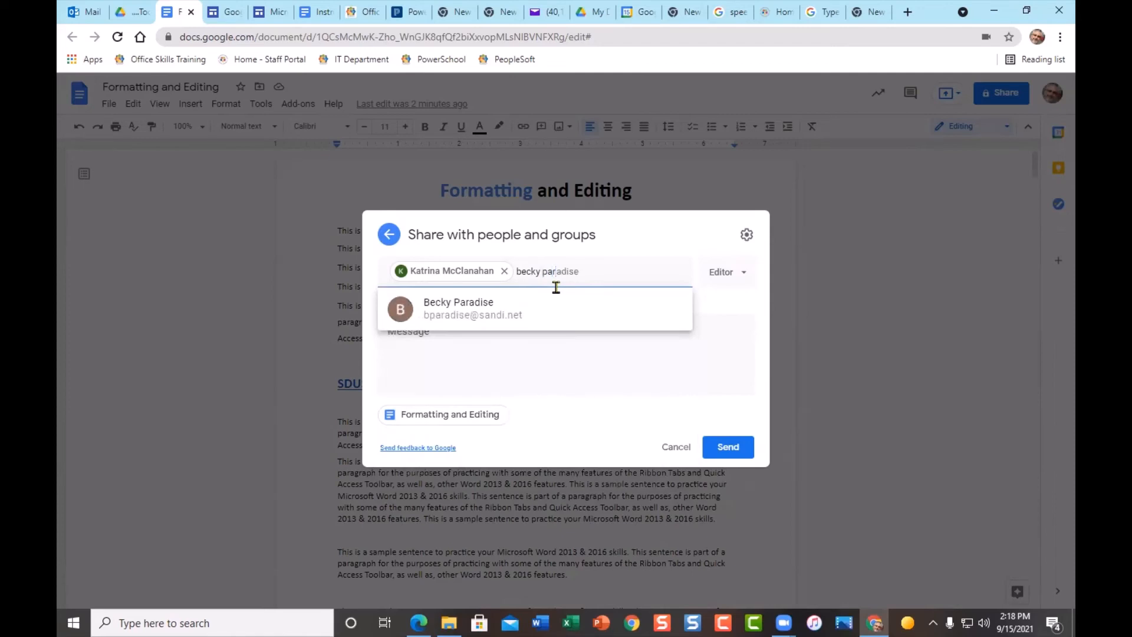
pyautogui.click(493, 318)
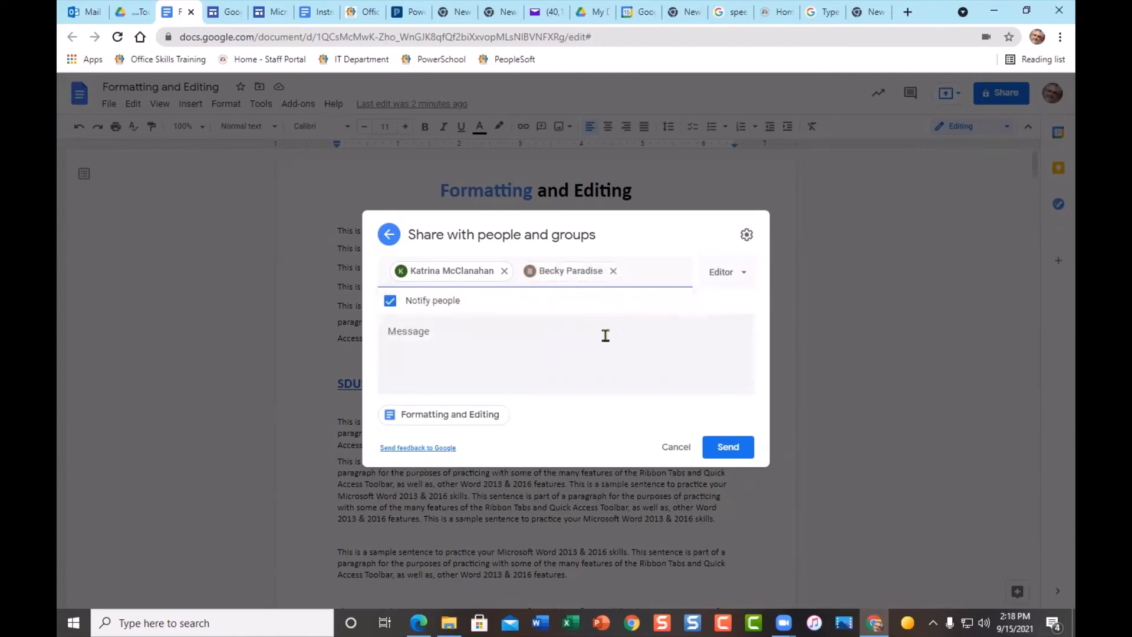
pyautogui.click(748, 275)
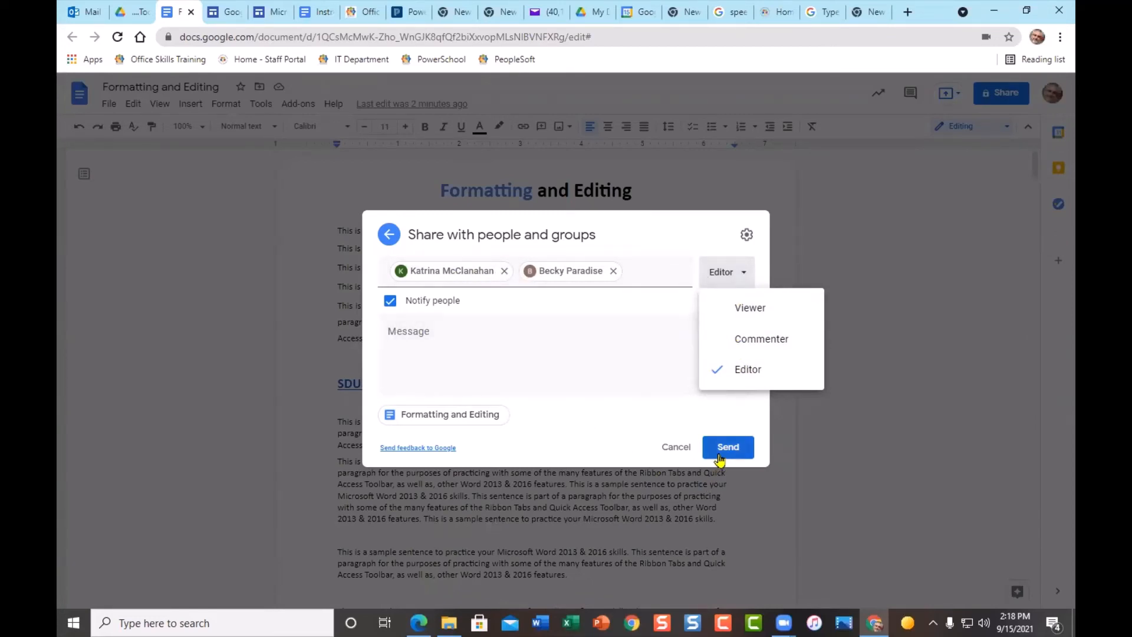
pyautogui.click(657, 275)
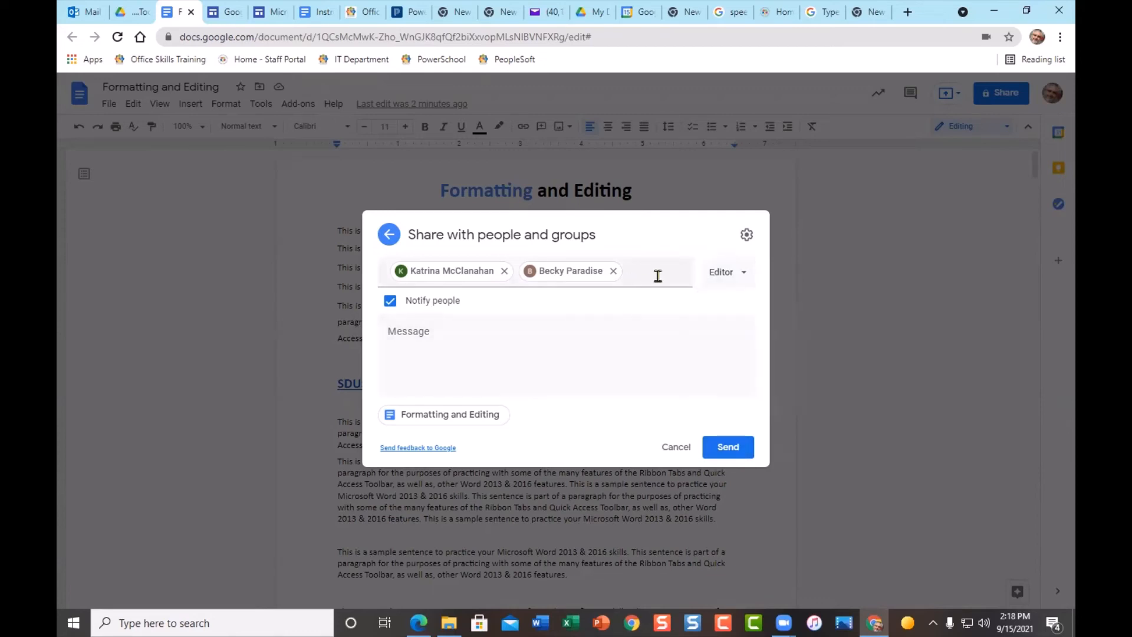
pyautogui.click(748, 235)
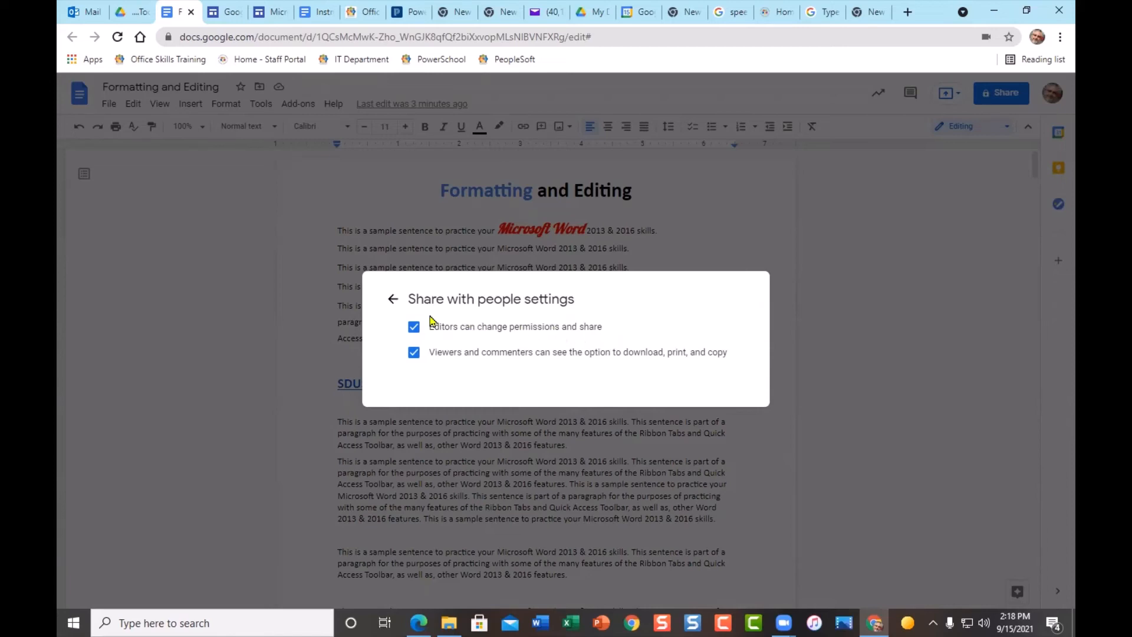
# - Leave editors able to change permissions, keep the settings, and return to the invitation
pyautogui.click(413, 331)
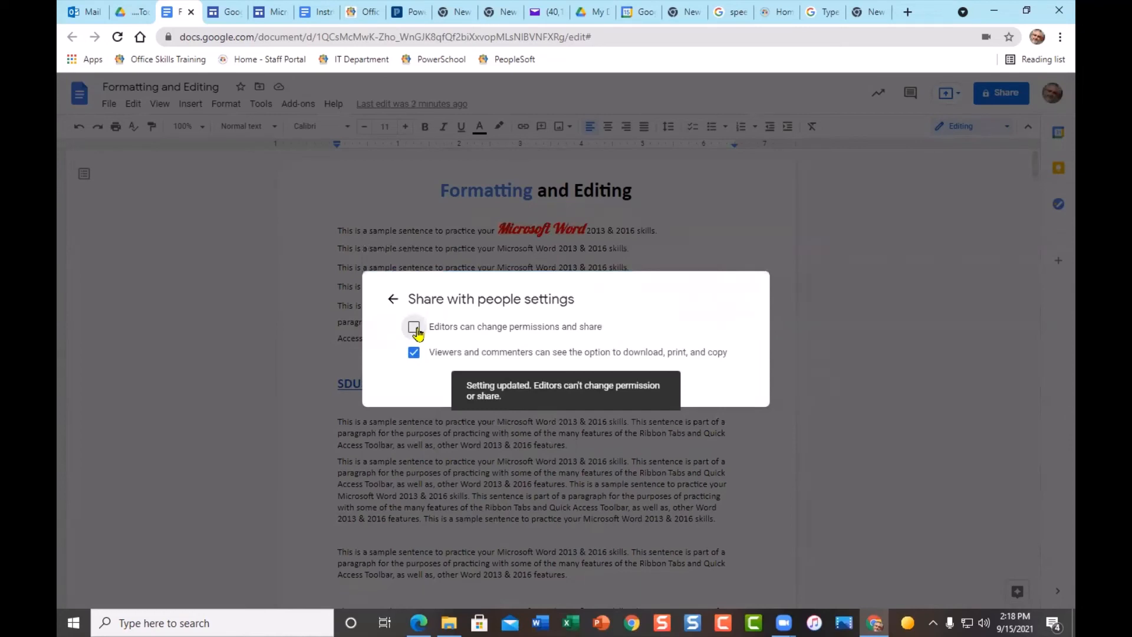
pyautogui.click(415, 330)
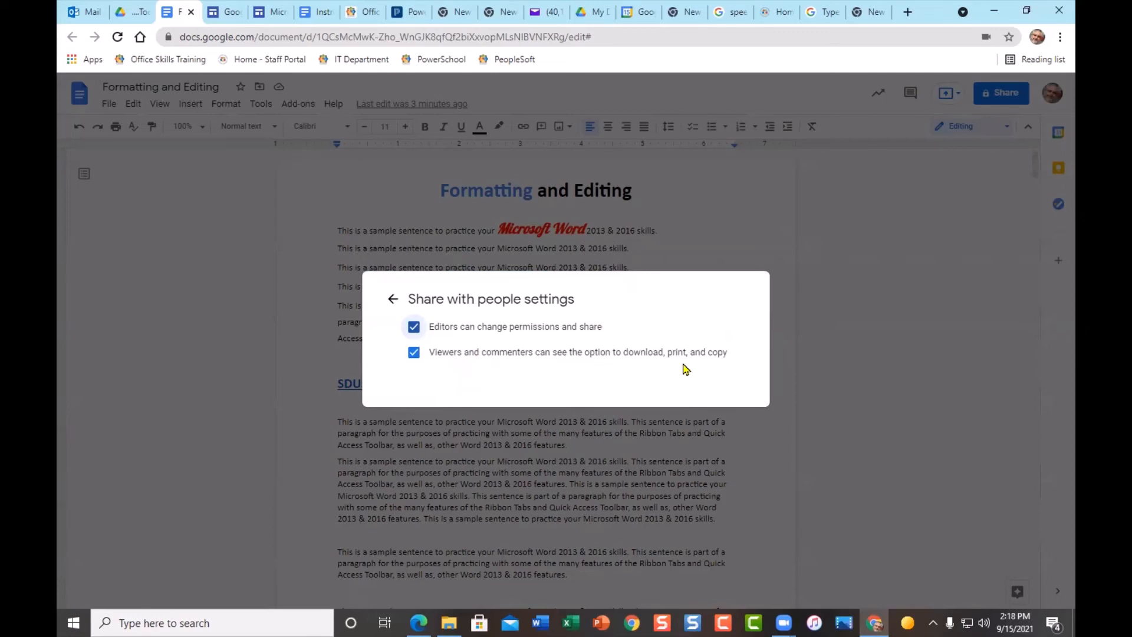
pyautogui.click(668, 481)
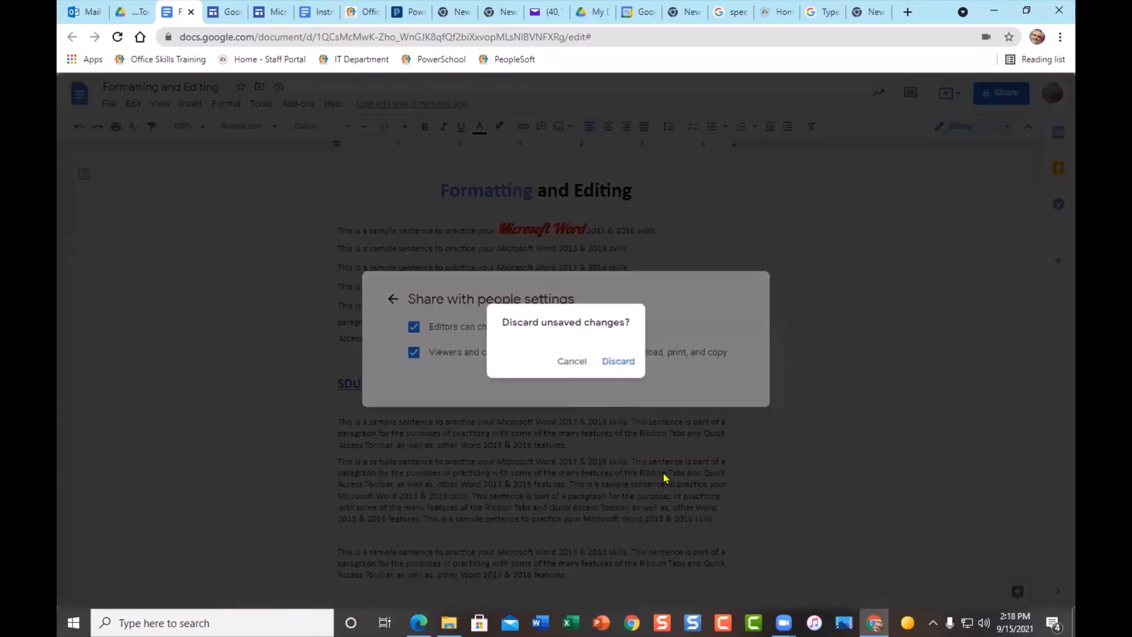
pyautogui.click(570, 359)
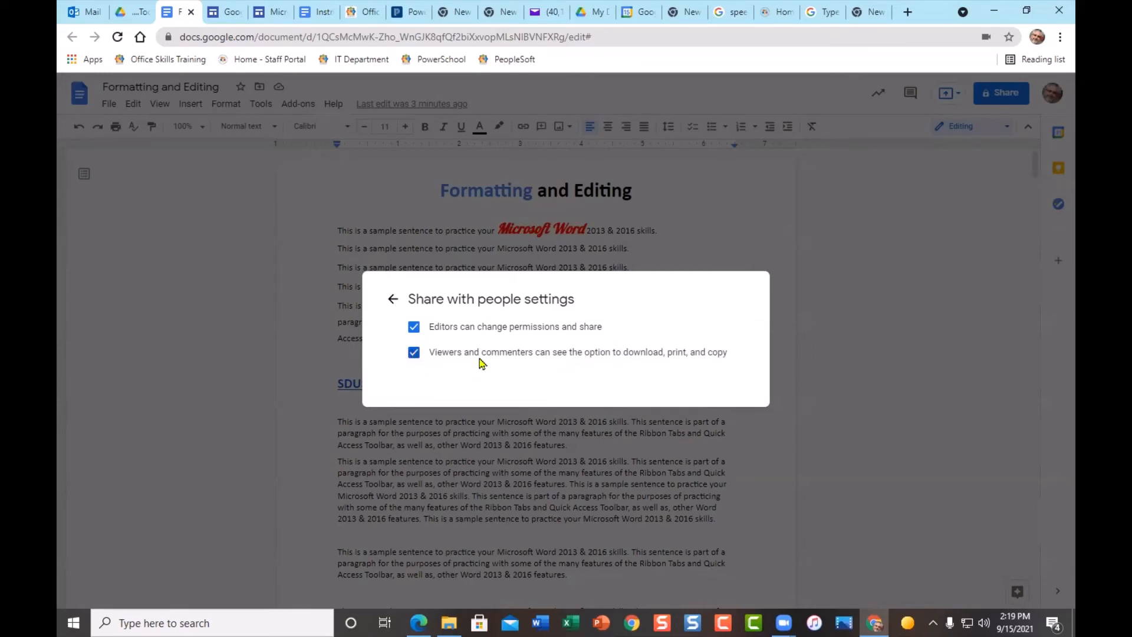
pyautogui.click(393, 299)
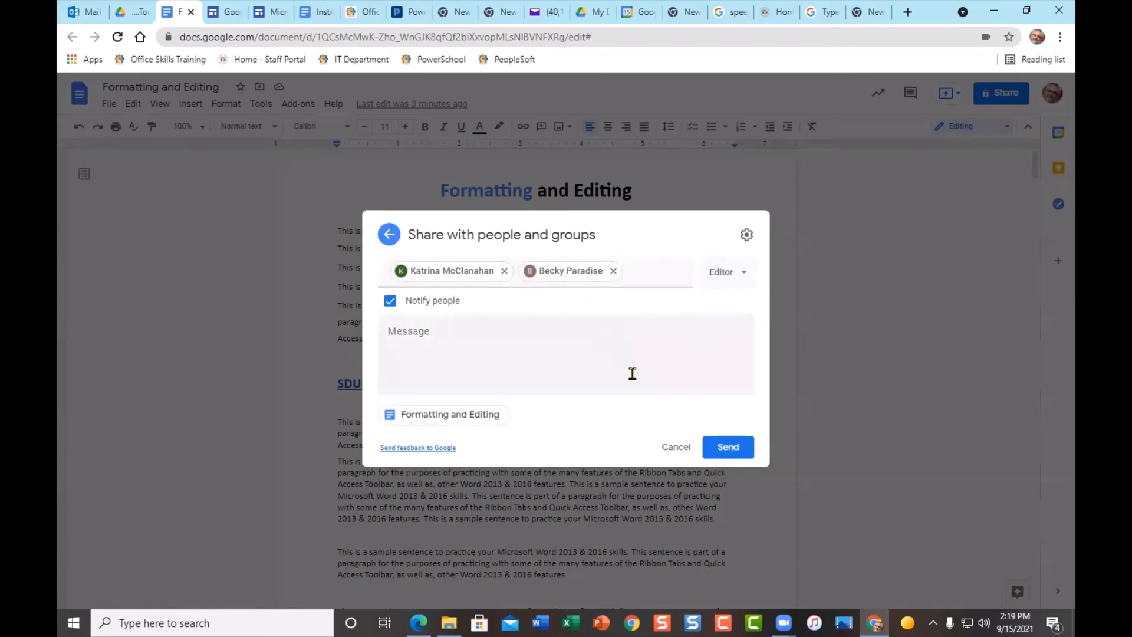
# - Send the editor invitation to both colleagues
pyautogui.click(732, 449)
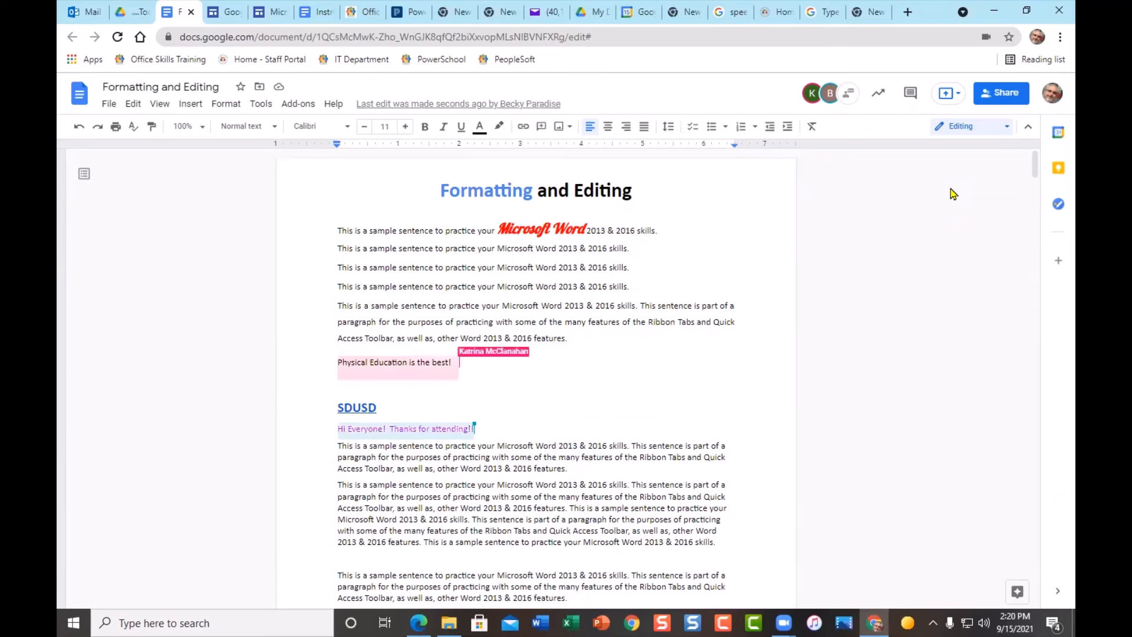
# - Format the phrase "Microsoft Word 2013 & 2016" as red, bold, 18 pt text
pyautogui.click(498, 268)
pyautogui.moveTo(499, 268); pyautogui.dragTo(607, 269)
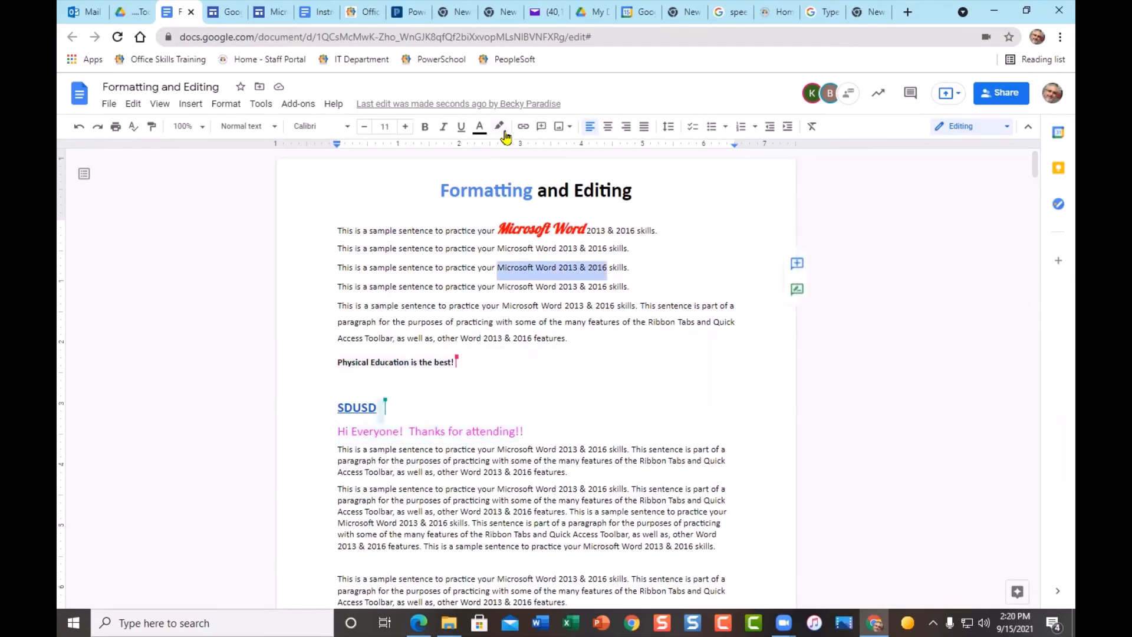
pyautogui.click(480, 128)
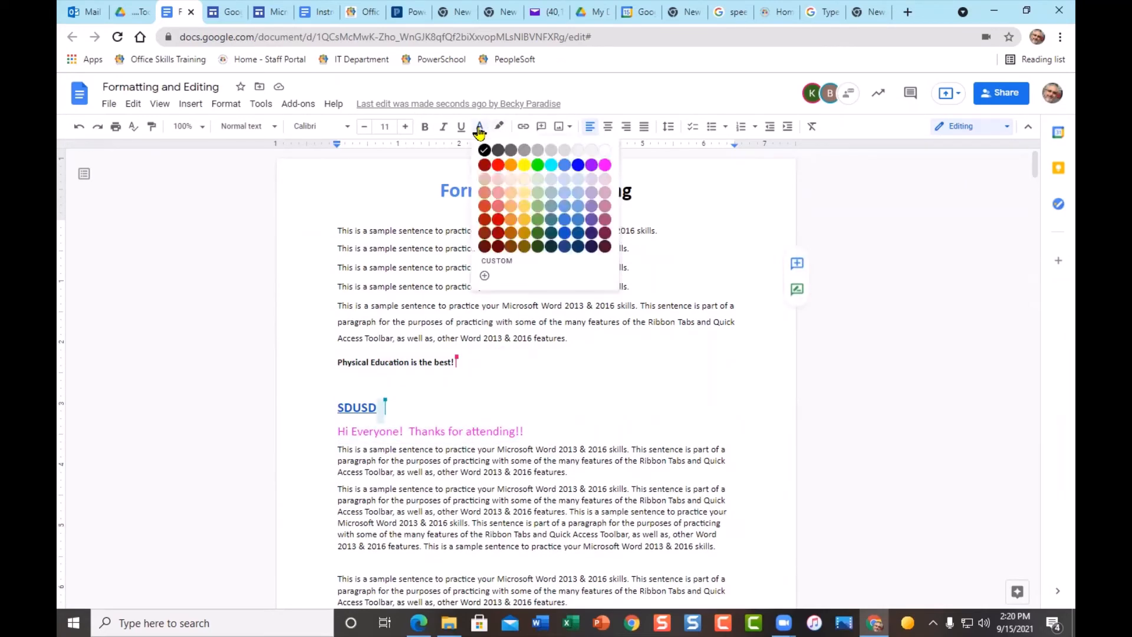
pyautogui.click(495, 166)
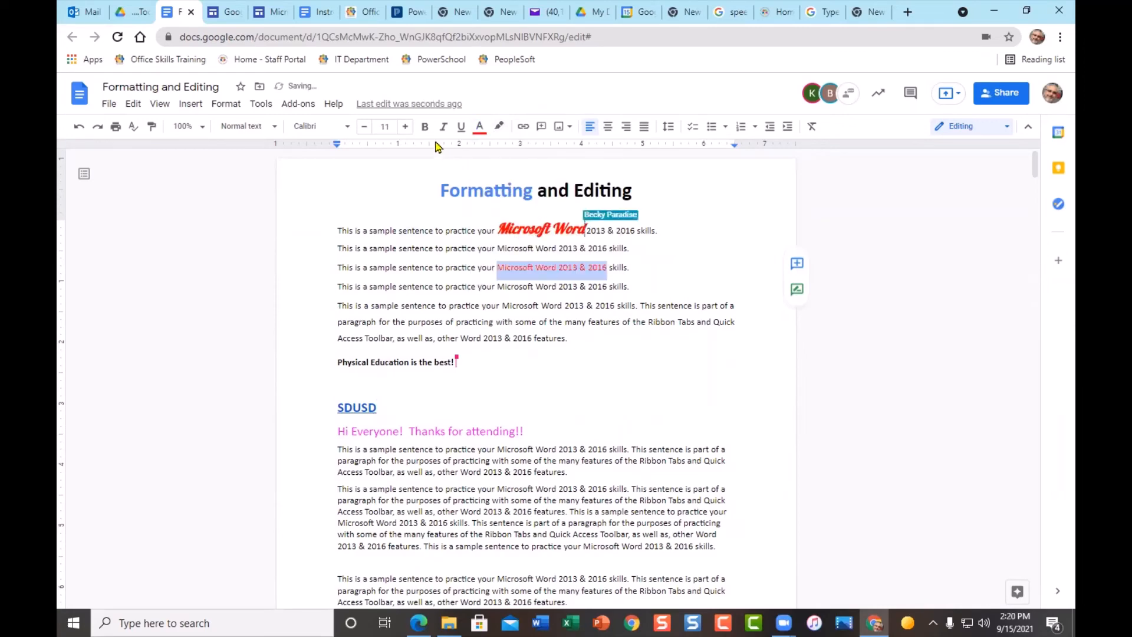
pyautogui.click(423, 126)
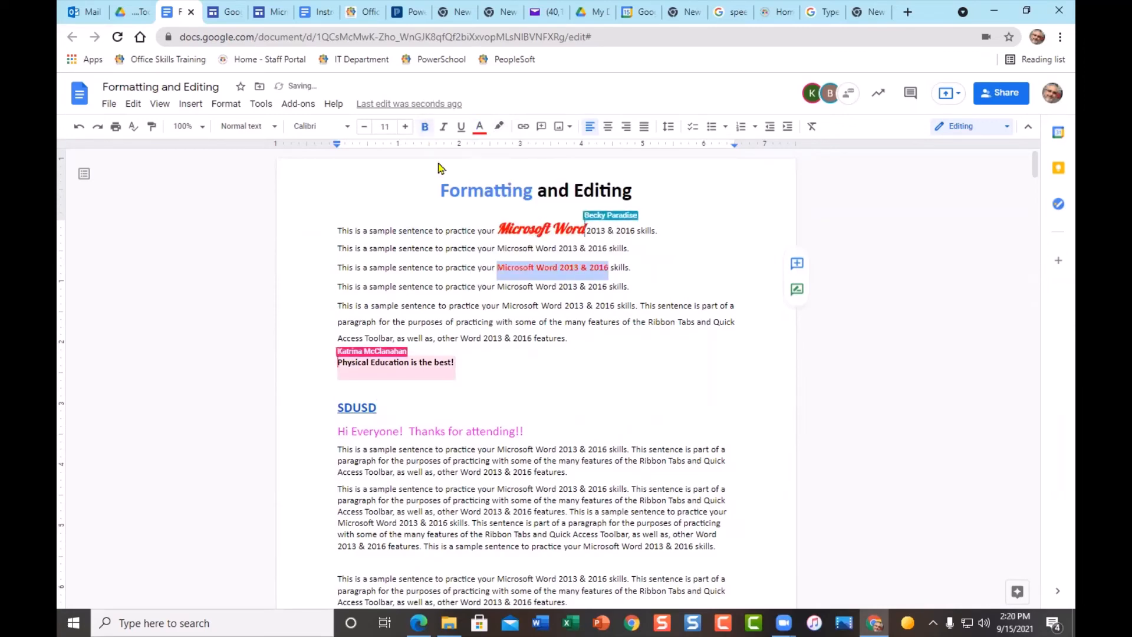
pyautogui.click(407, 126)
pyautogui.click(406, 126)
pyautogui.click(406, 126)
pyautogui.click(406, 127)
pyautogui.click(406, 126)
pyautogui.click(406, 126)
pyautogui.click(406, 126)
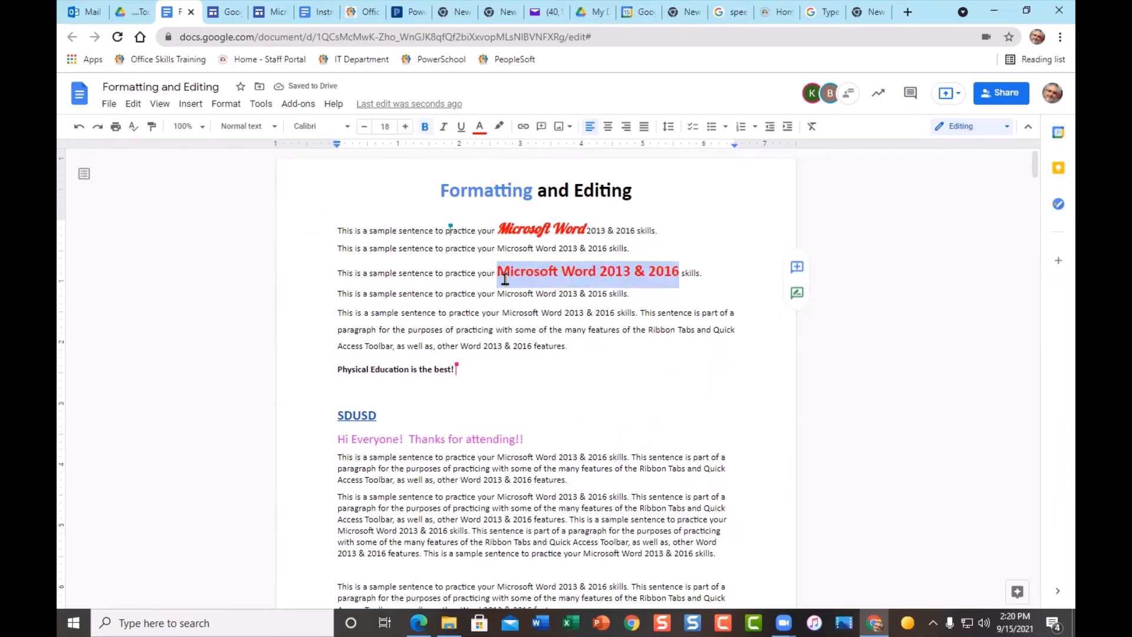
pyautogui.moveTo(450, 225)
pyautogui.click(998, 94)
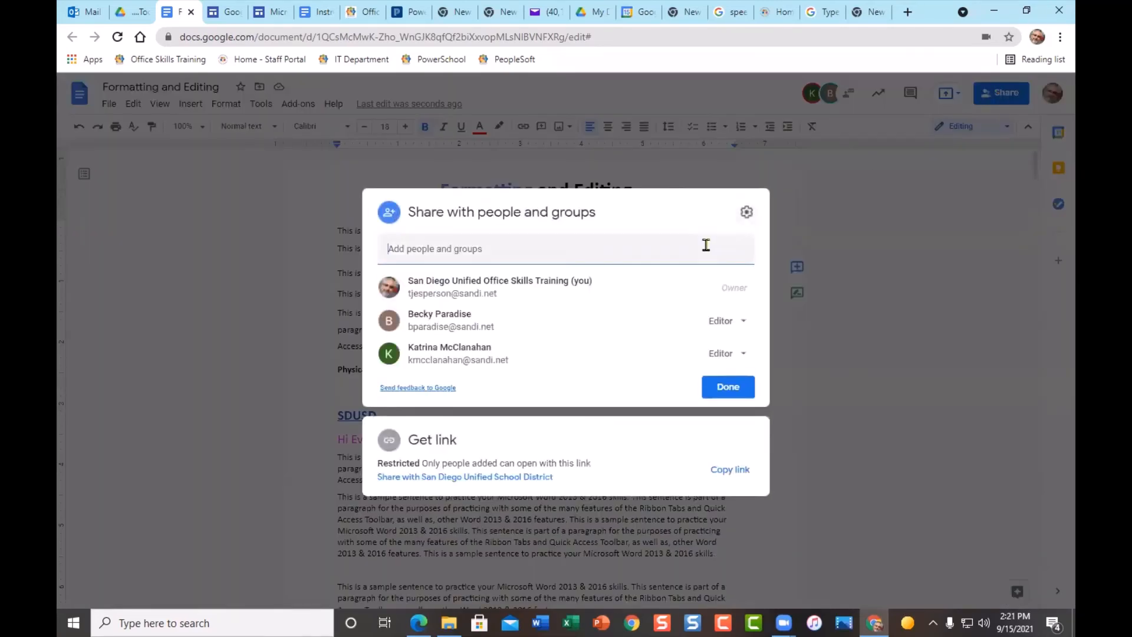
pyautogui.click(734, 323)
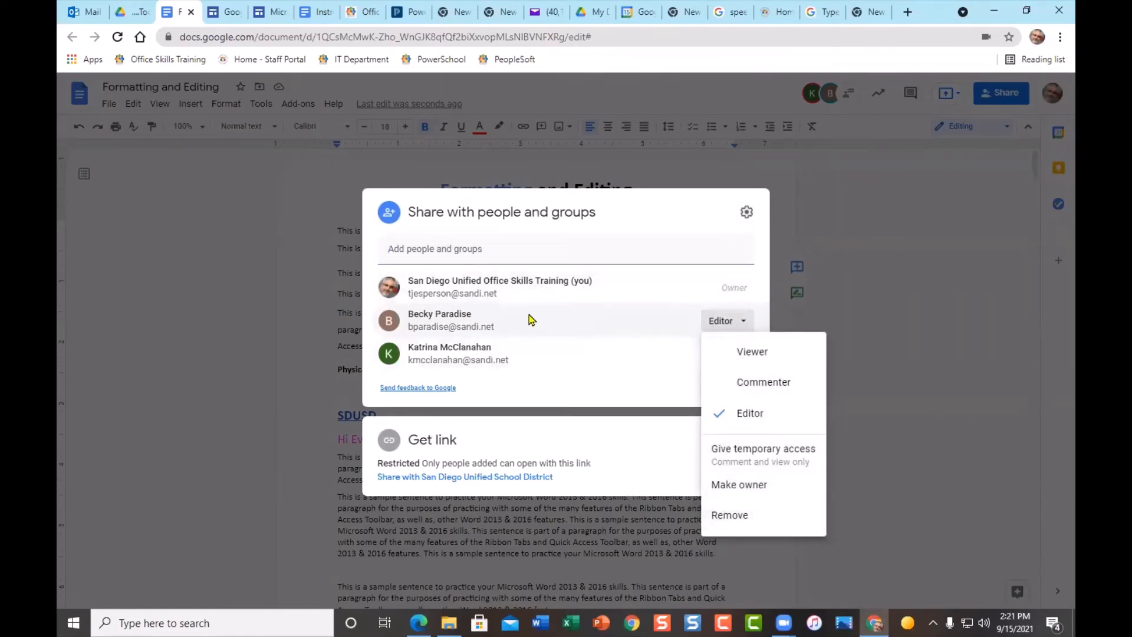
pyautogui.moveTo(574, 326)
pyautogui.click(648, 258)
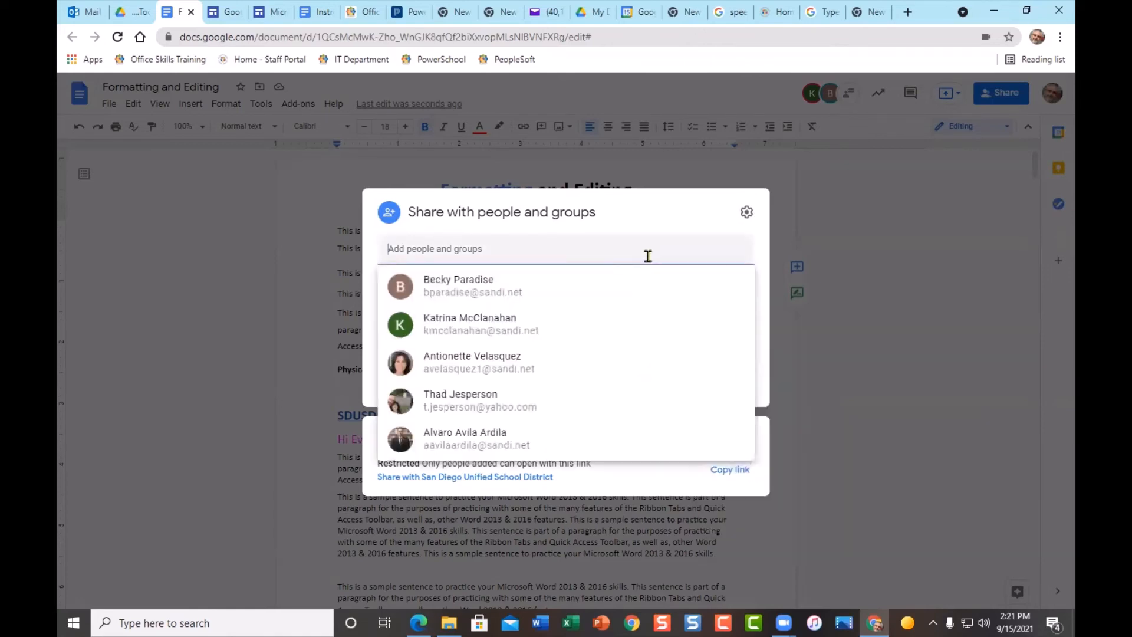
pyautogui.click(670, 219)
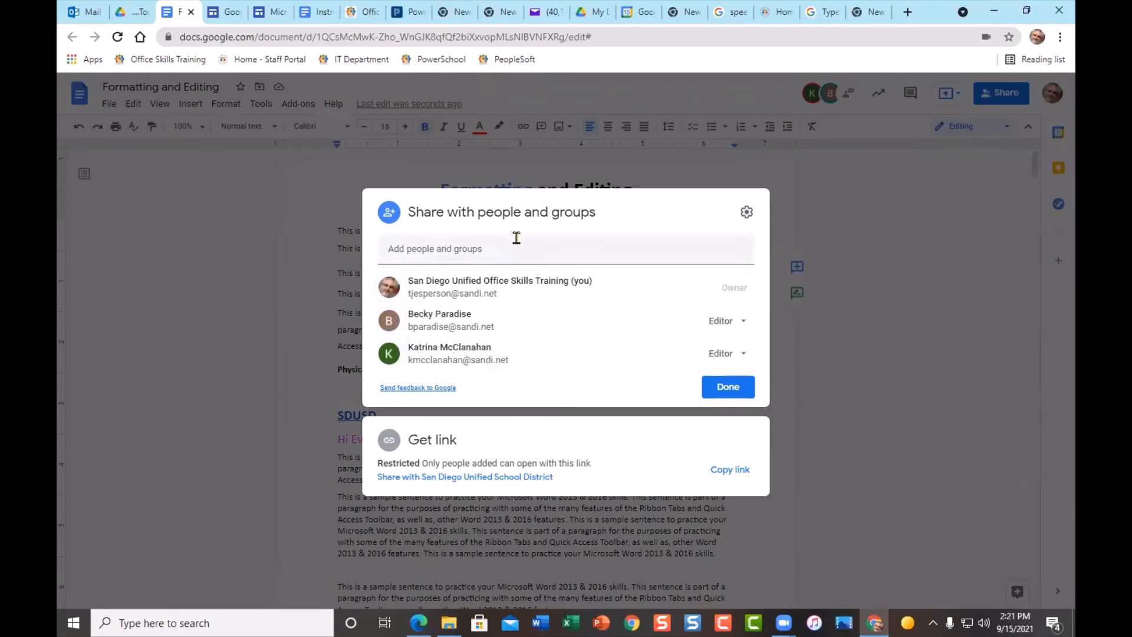
pyautogui.click(334, 242)
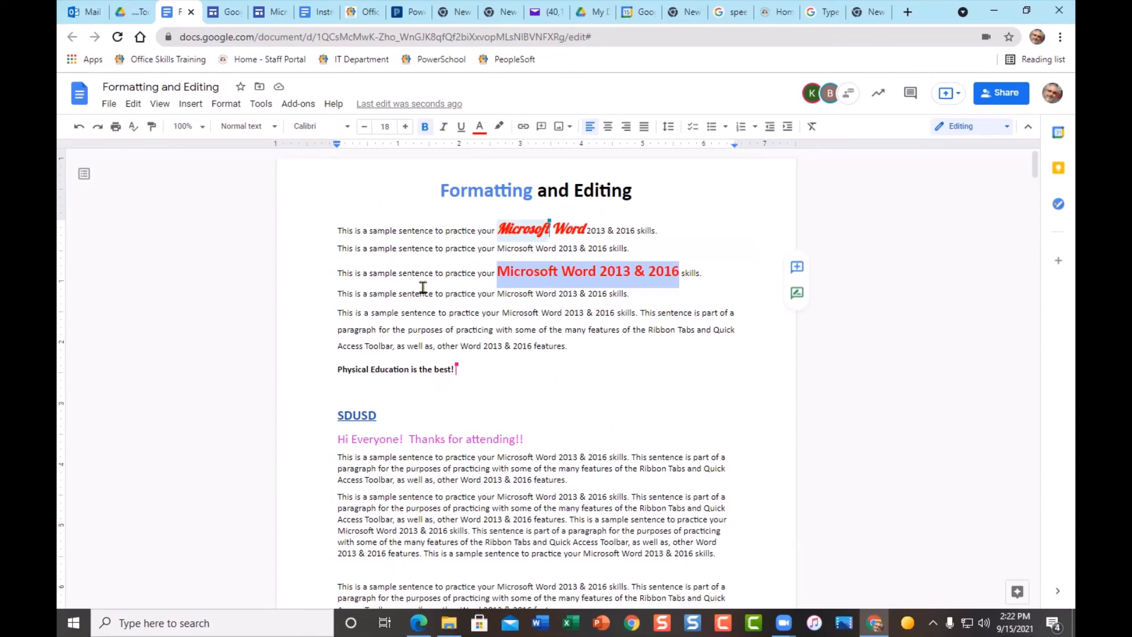
# - Browse the Insert > Break options, then return to Today's folder in the Drive tab
pyautogui.click(188, 106)
pyautogui.moveTo(160, 108)
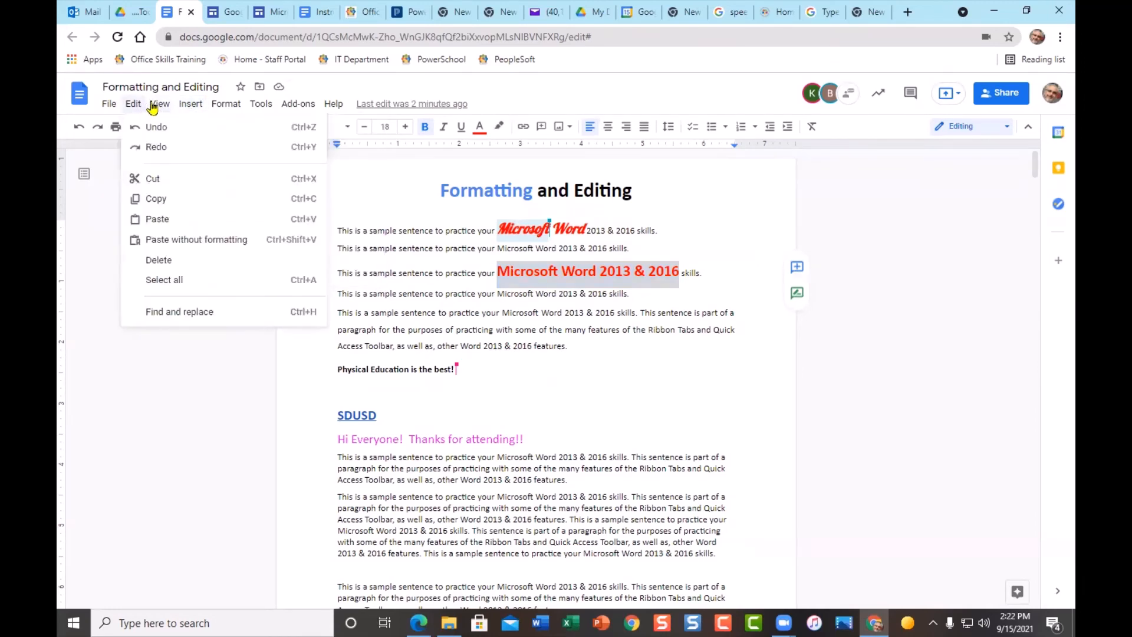
pyautogui.moveTo(197, 110)
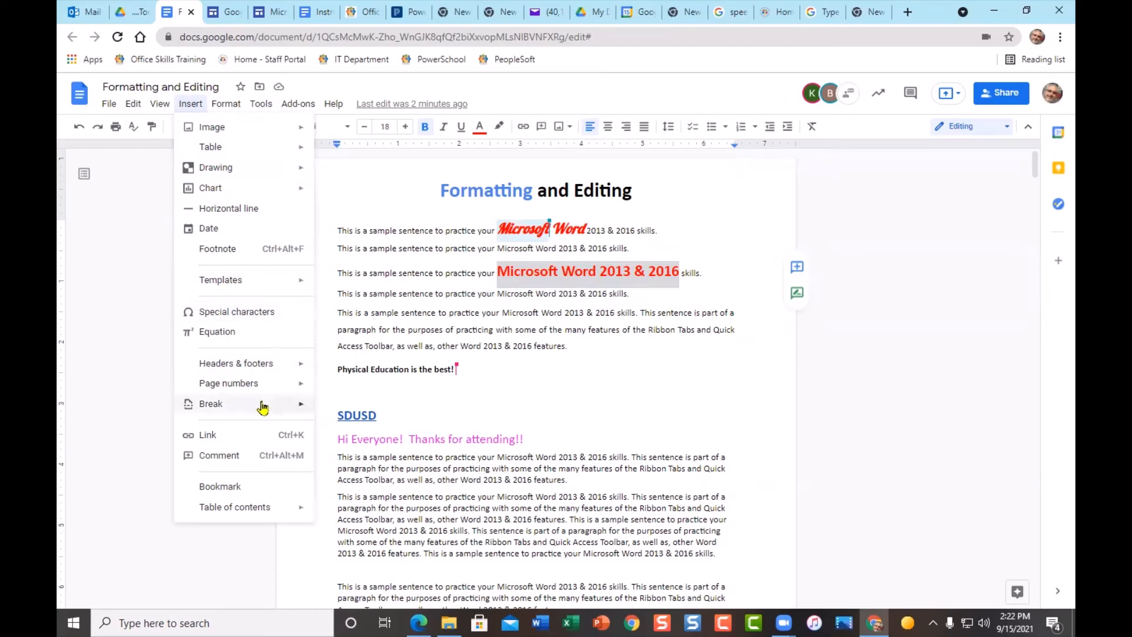
pyautogui.moveTo(263, 408)
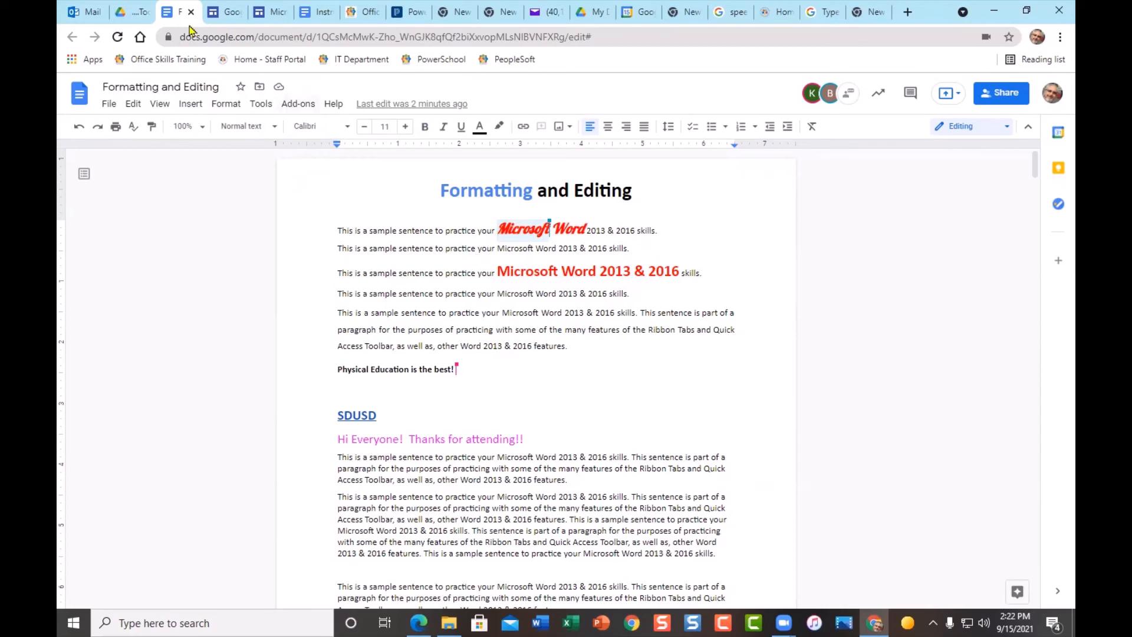
pyautogui.click(138, 16)
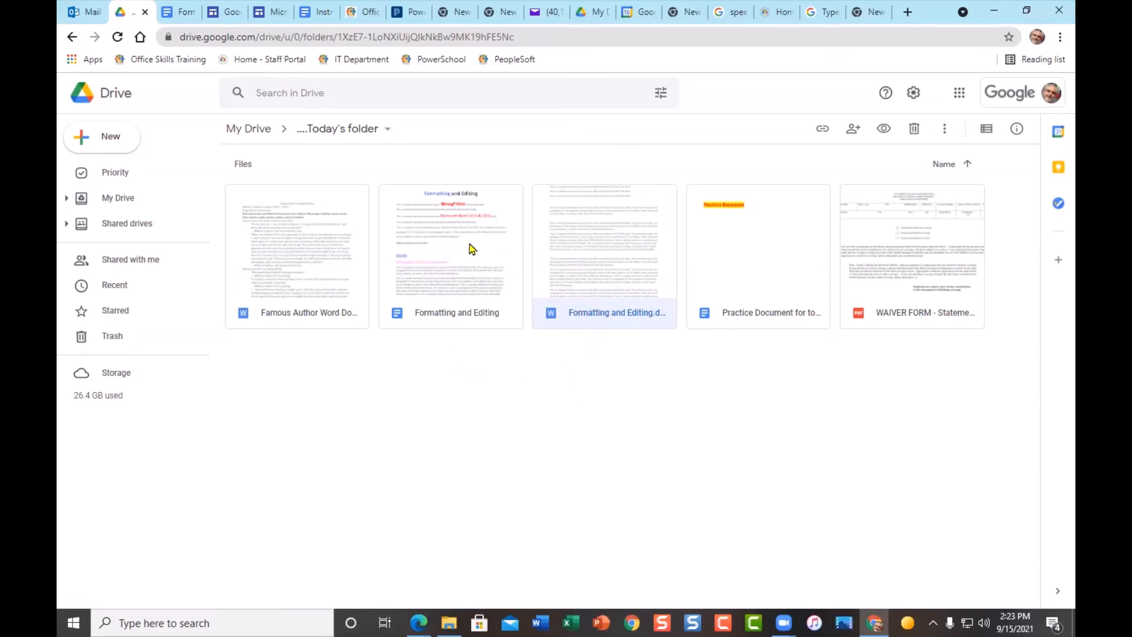
# - Create a Microsoft folder, move the Formatting and Editing .docx into it, and open Famous Author
pyautogui.rightClick(341, 171)
pyautogui.click(387, 185)
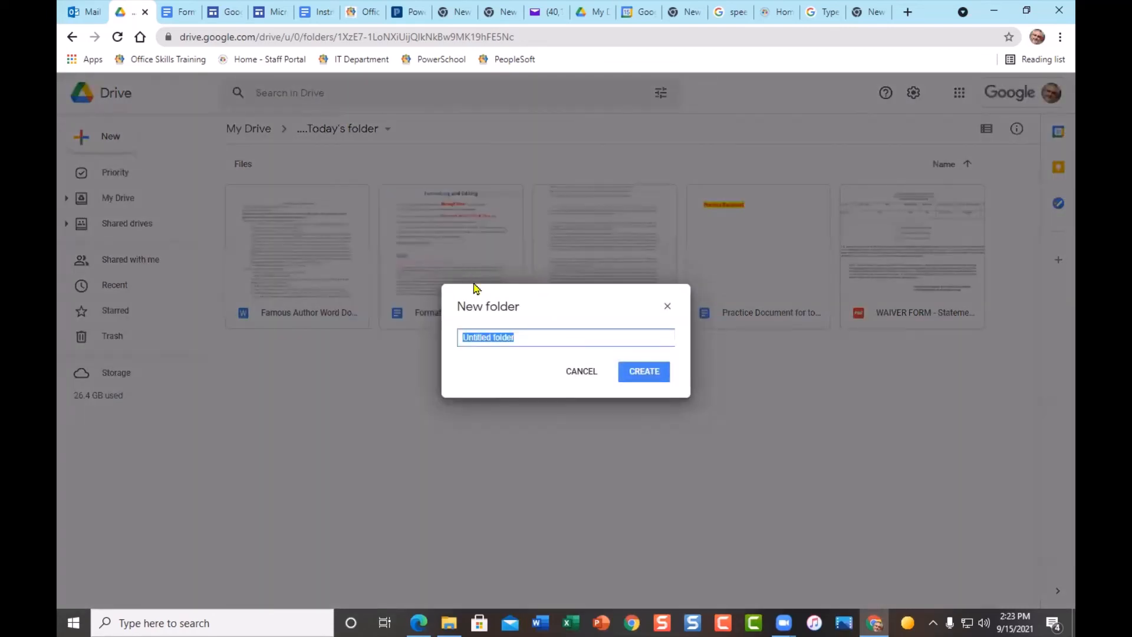
pyautogui.write('Microsoft')
pyautogui.click(636, 375)
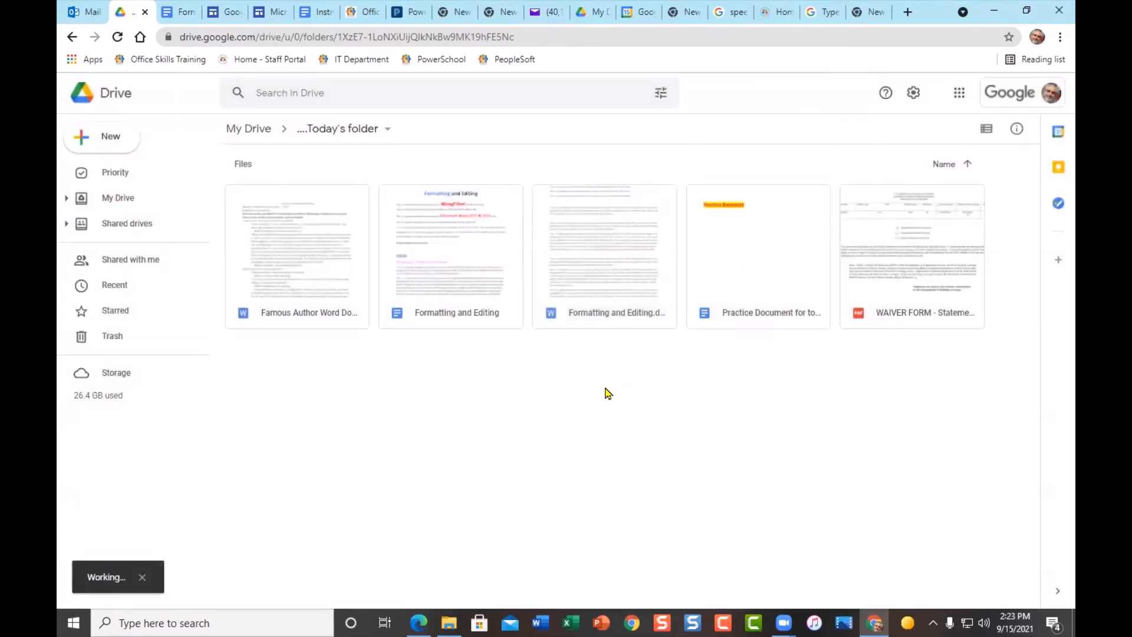
pyautogui.moveTo(607, 338); pyautogui.dragTo(321, 209)
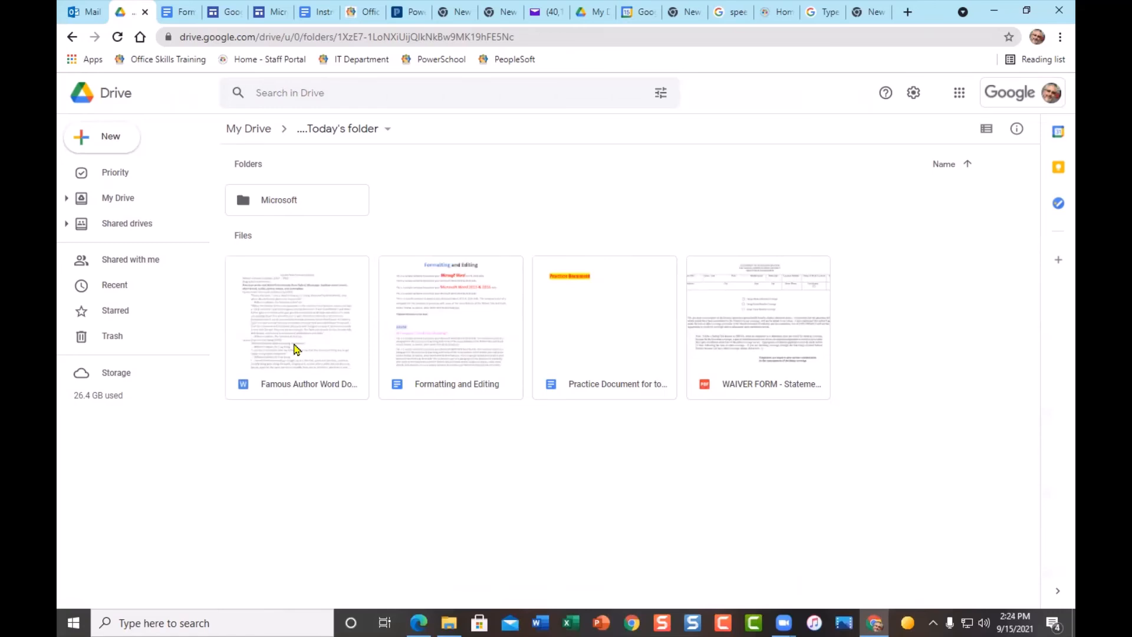
pyautogui.doubleClick(294, 349)
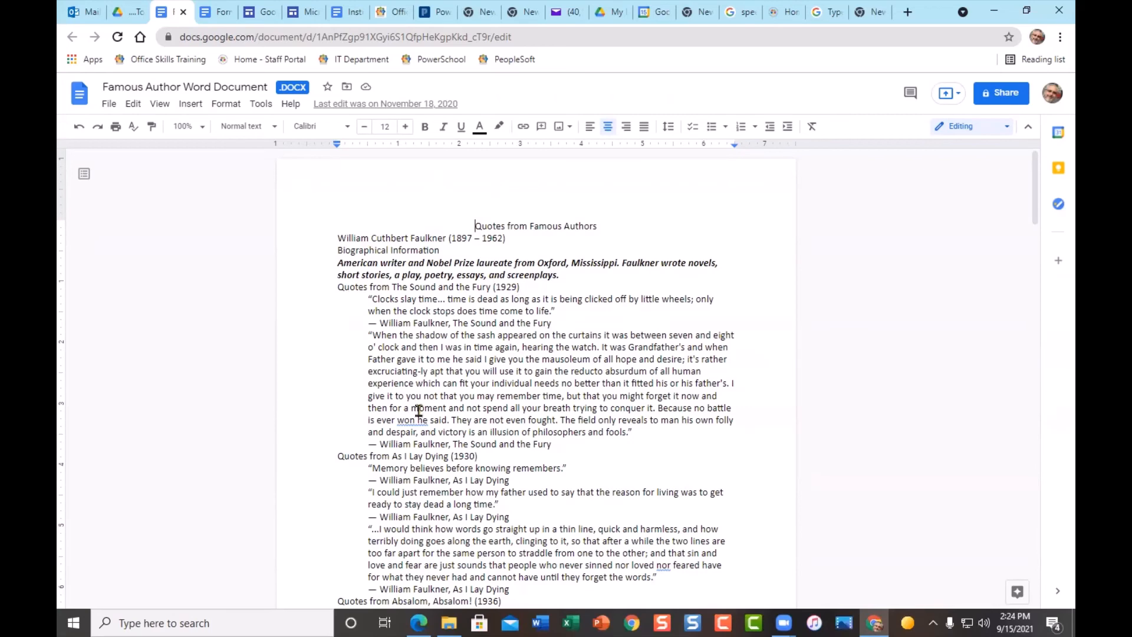
# - Scroll through the Faulkner, Hemingway and Dumas quotes in Famous Author Word Document
pyautogui.scroll(-3, 418, 411)
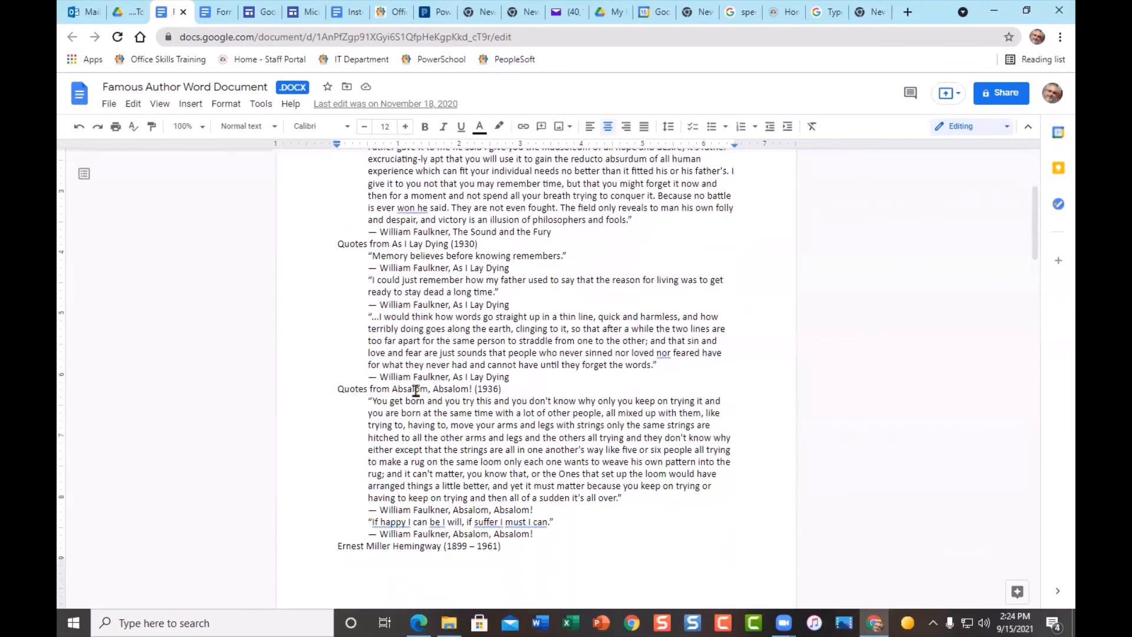
pyautogui.scroll(-2, 489, 401)
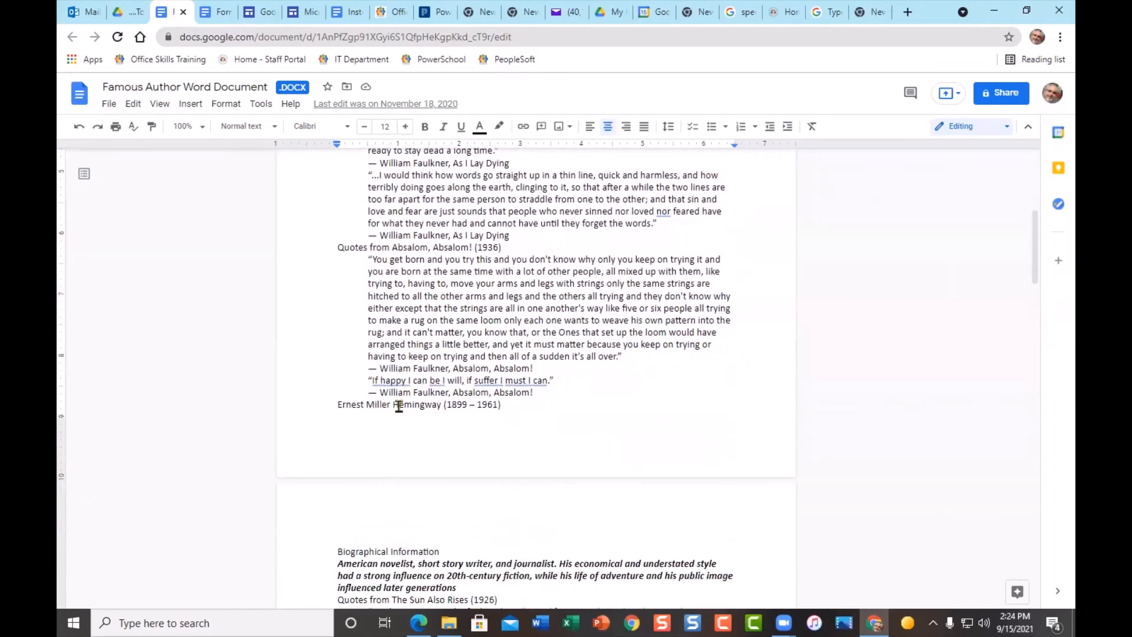
pyautogui.scroll(-1, 495, 425)
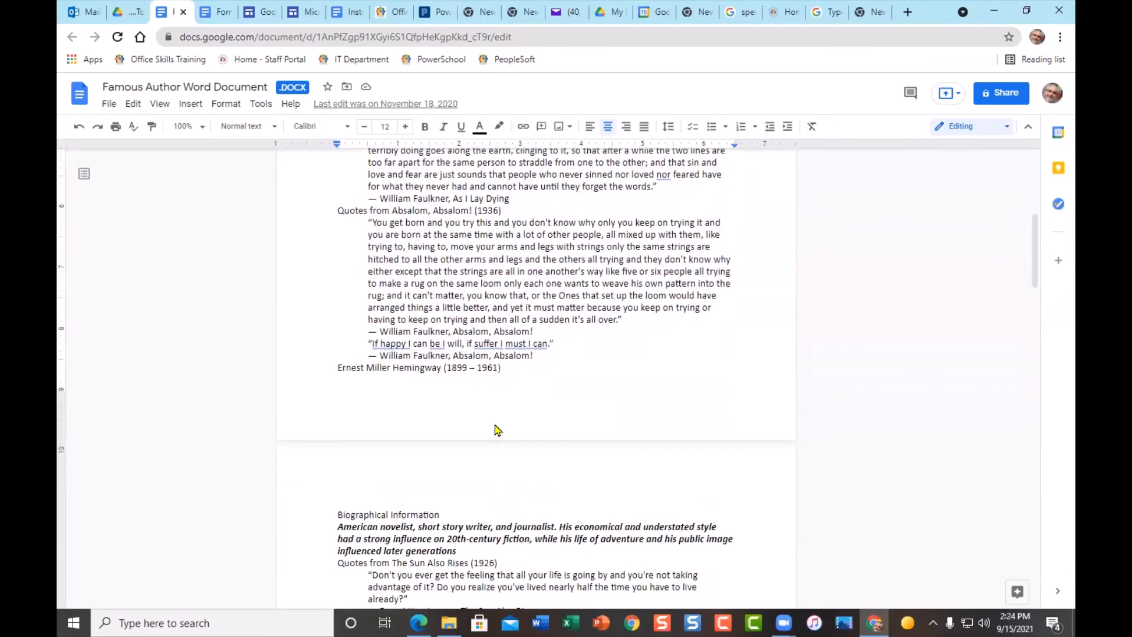
pyautogui.scroll(-2, 495, 430)
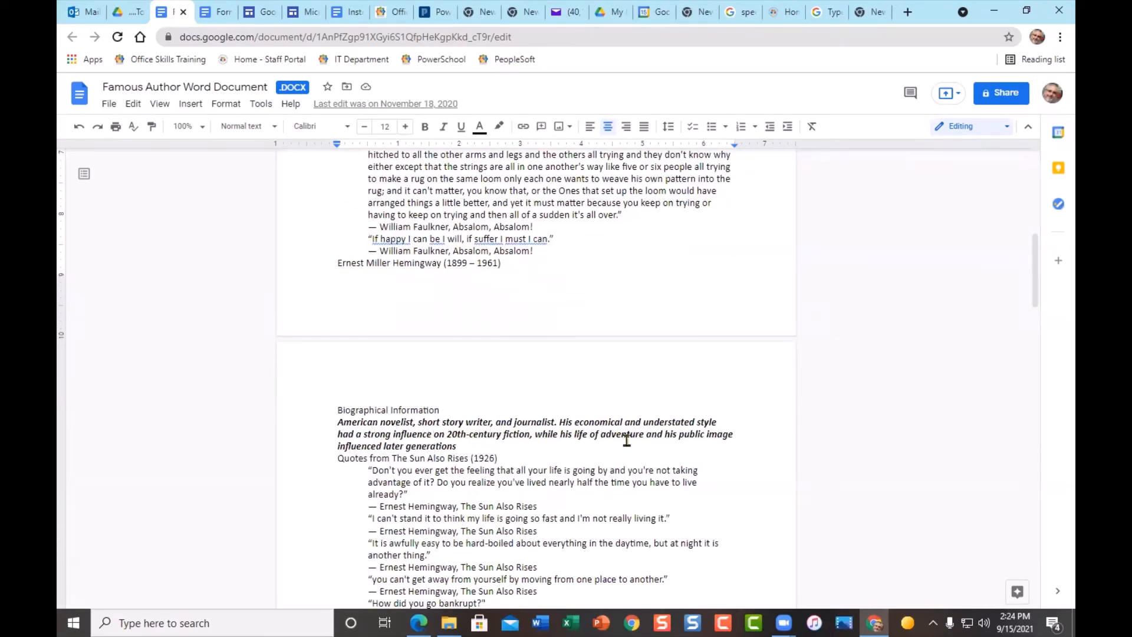
pyautogui.scroll(-3, 590, 436)
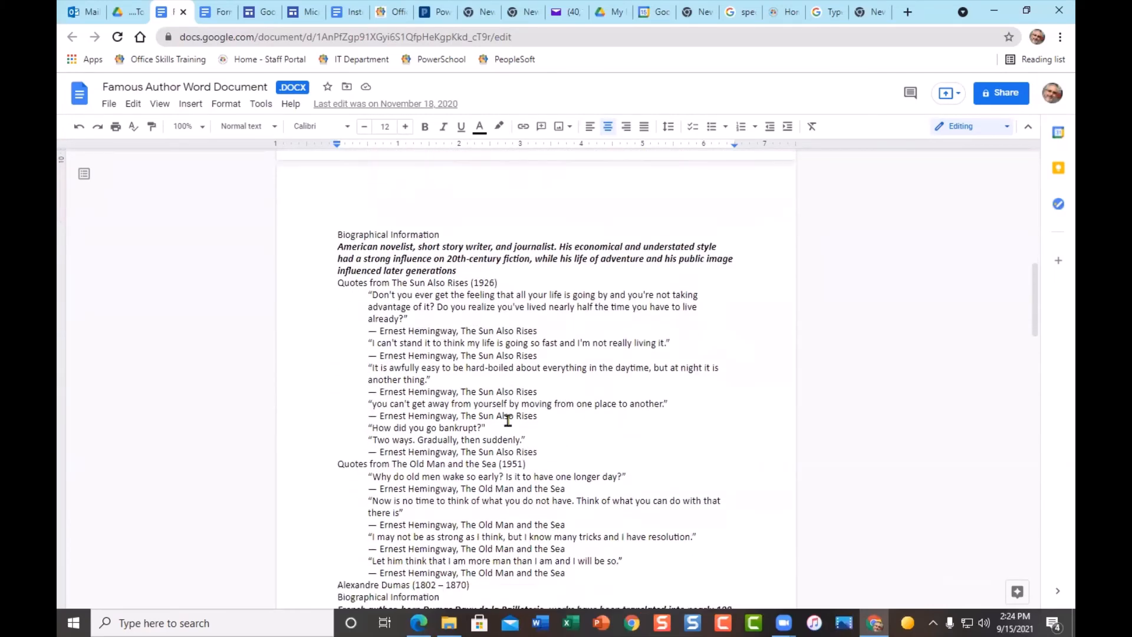
pyautogui.scroll(-2, 508, 420)
pyautogui.scroll(-1, 436, 493)
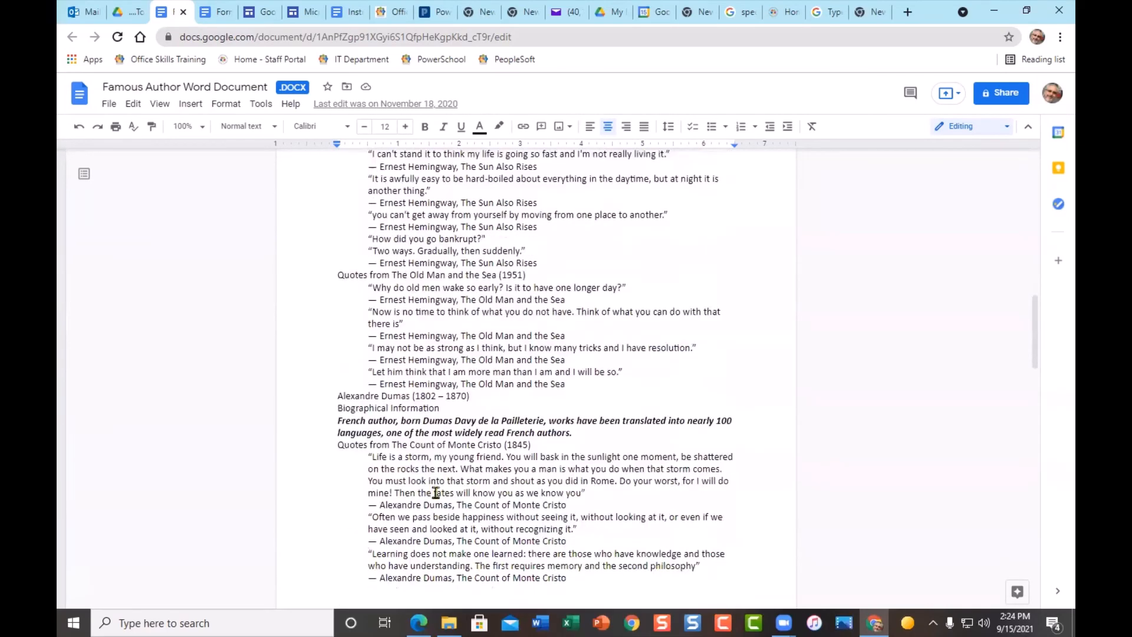
pyautogui.scroll(-3, 436, 493)
pyautogui.scroll(5, 442, 469)
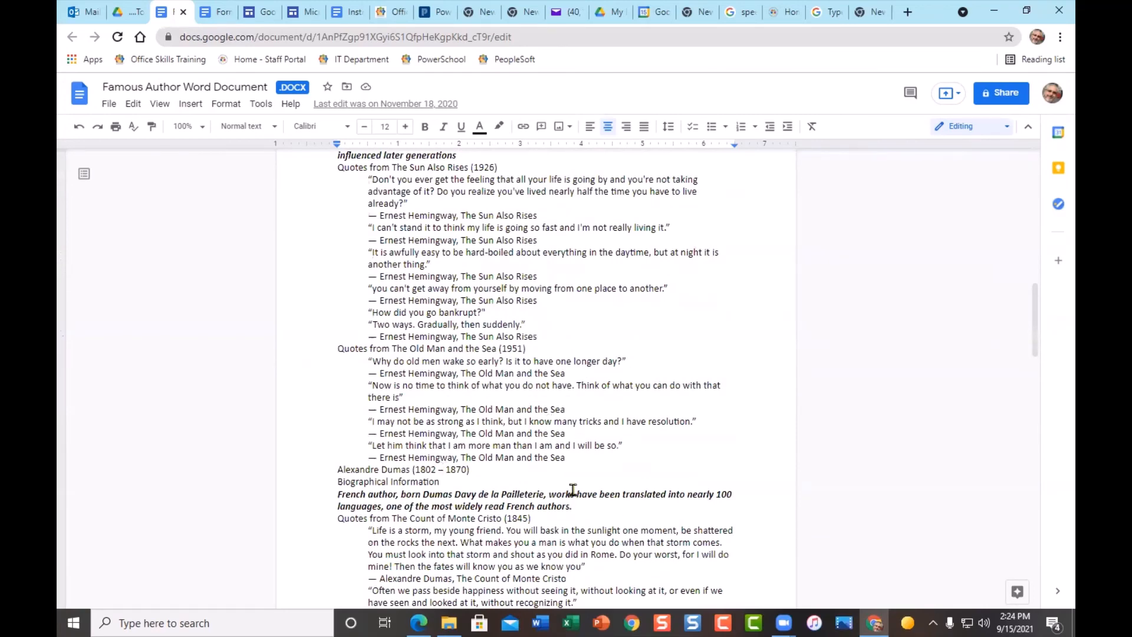
pyautogui.scroll(14, 572, 490)
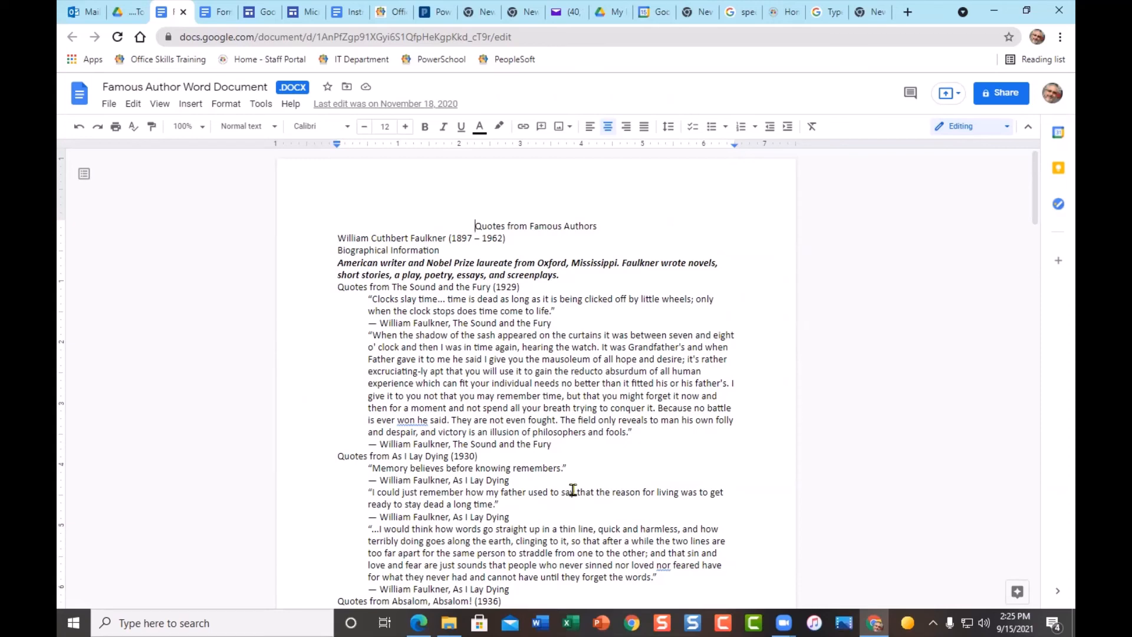
pyautogui.click(540, 222)
pyautogui.click(453, 322)
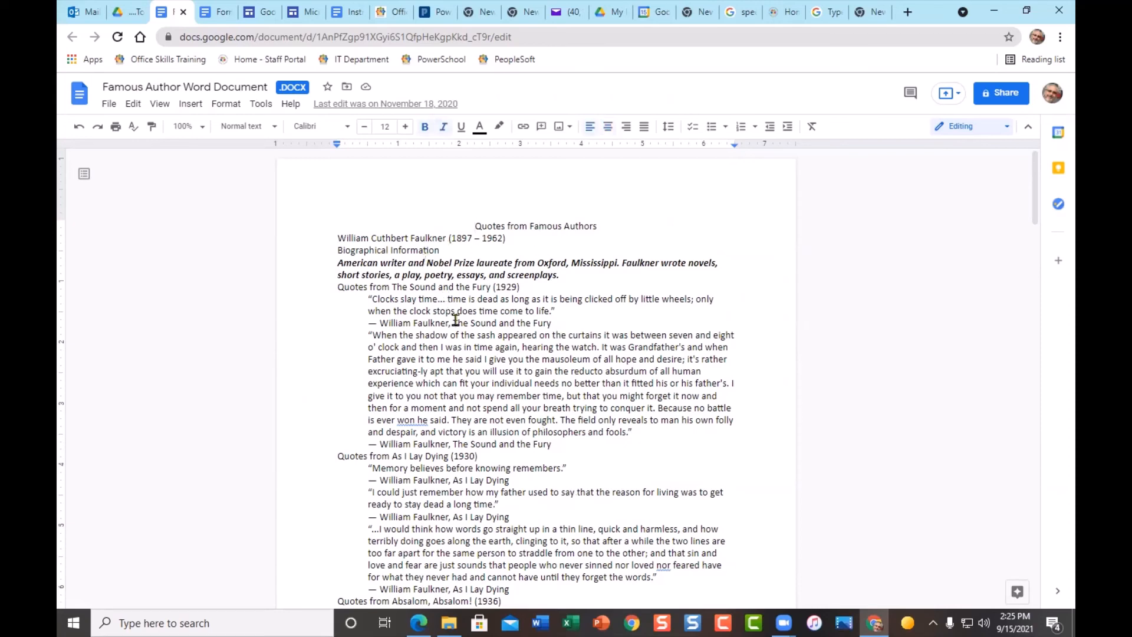
pyautogui.click(419, 267)
pyautogui.click(472, 348)
pyautogui.click(411, 272)
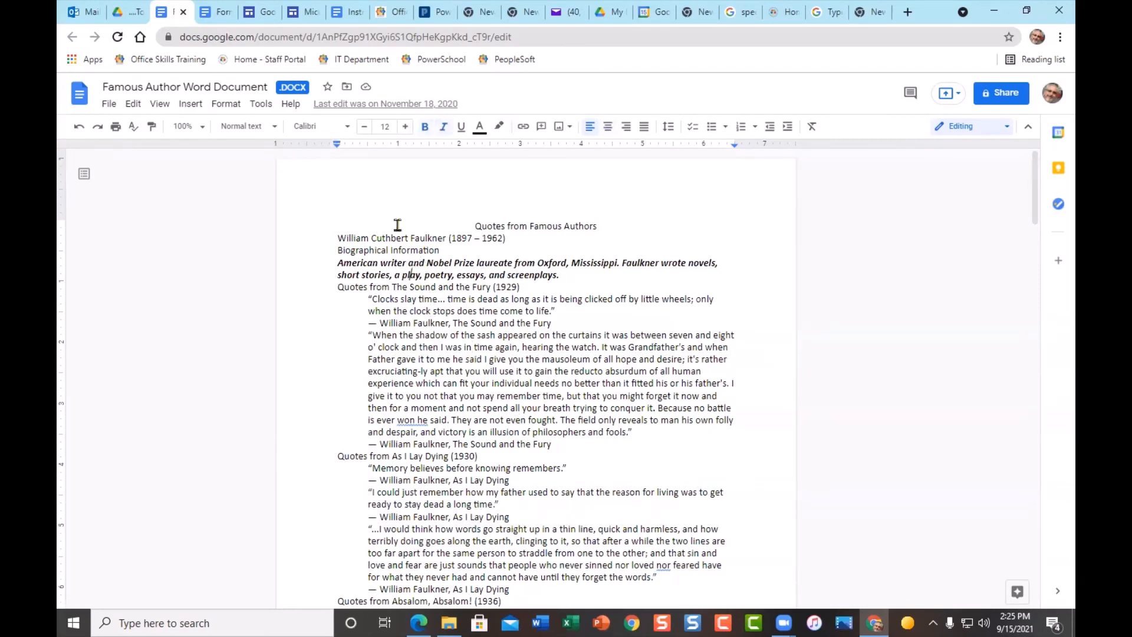
pyautogui.click(276, 127)
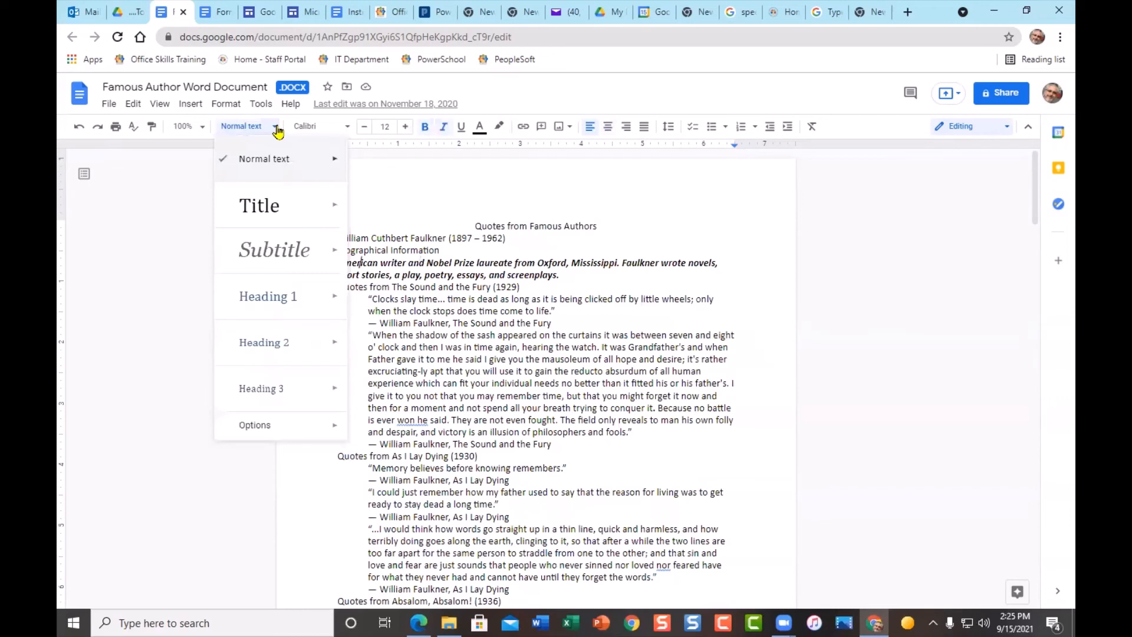
pyautogui.moveTo(324, 212)
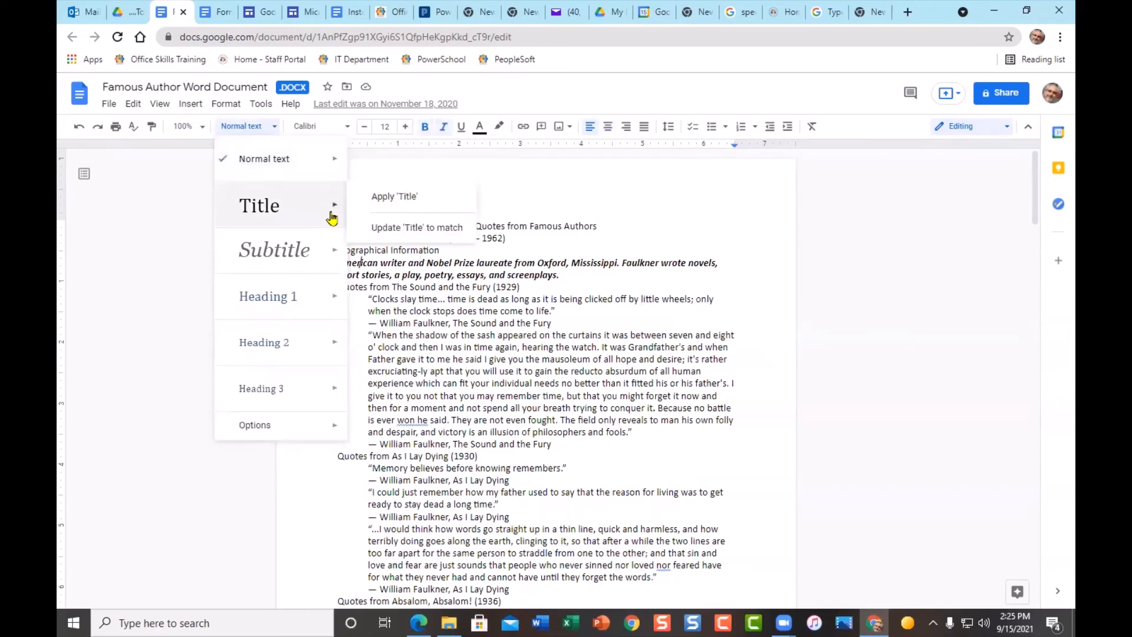
pyautogui.moveTo(332, 263)
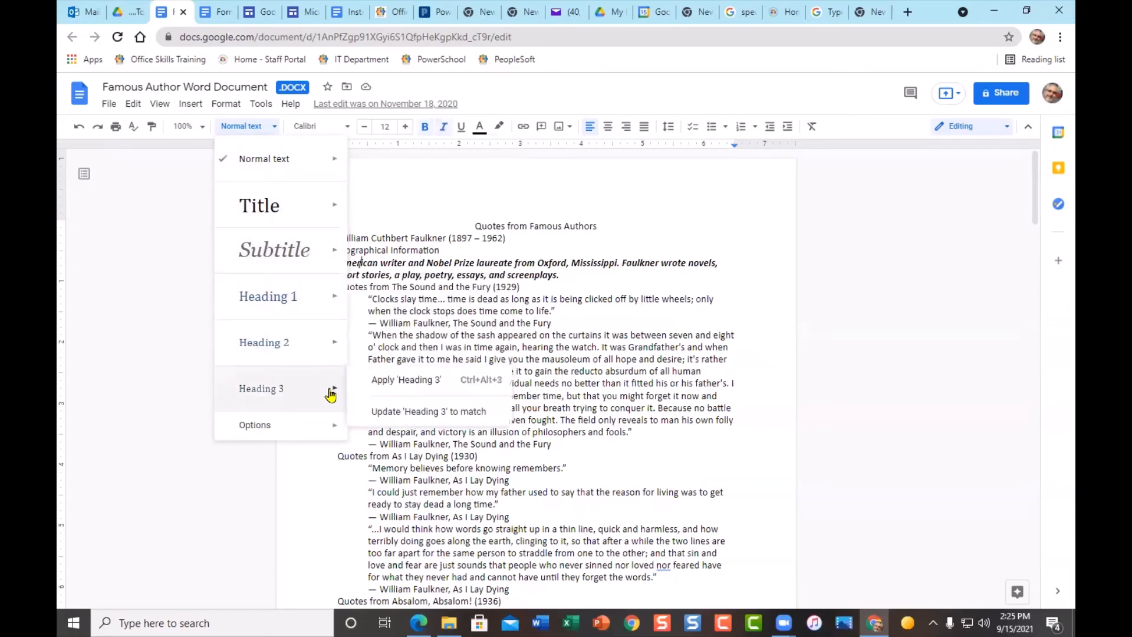
pyautogui.moveTo(335, 434)
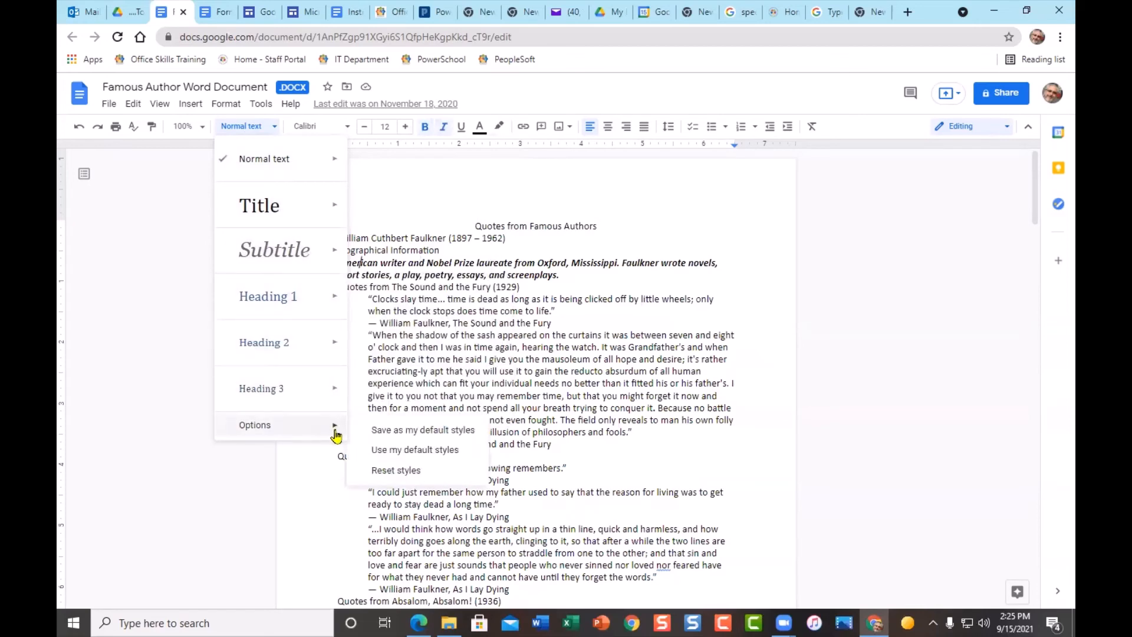
pyautogui.click(650, 382)
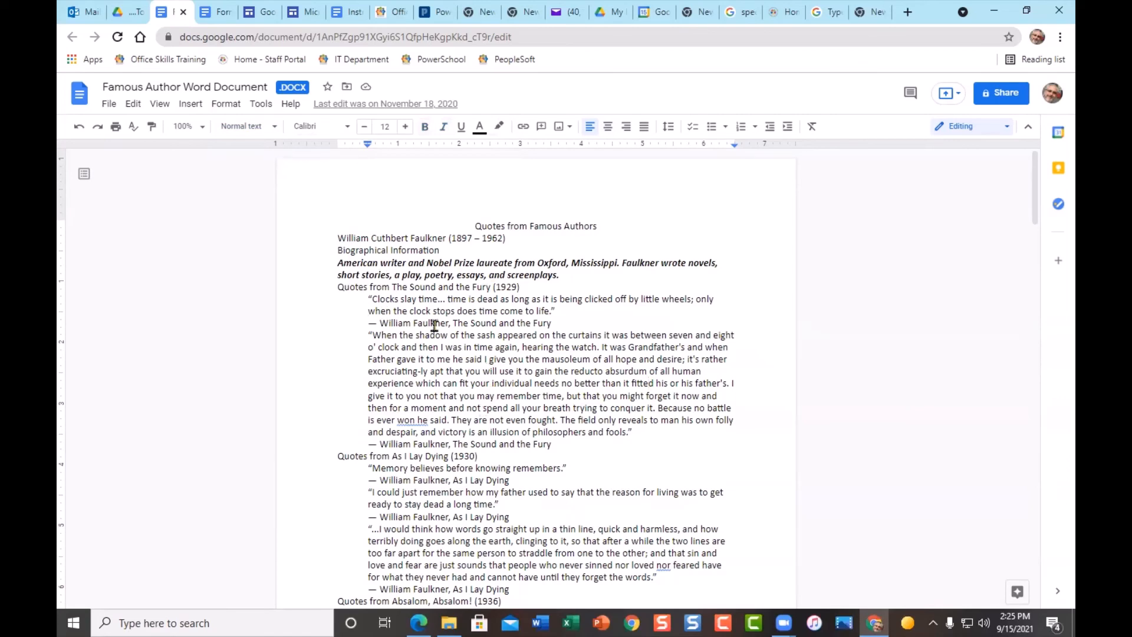
# - Insert a page break before "Quotes from Famous Authors" to push the title onto a new page
pyautogui.scroll(-6, 581, 467)
pyautogui.scroll(-3, 581, 467)
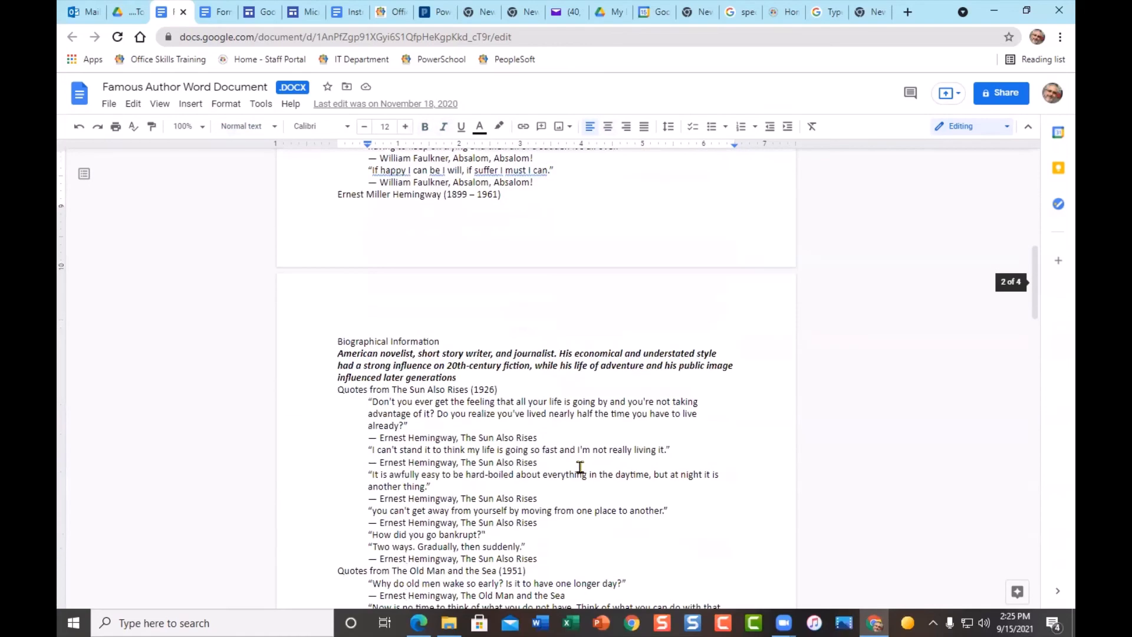
pyautogui.scroll(9, 580, 467)
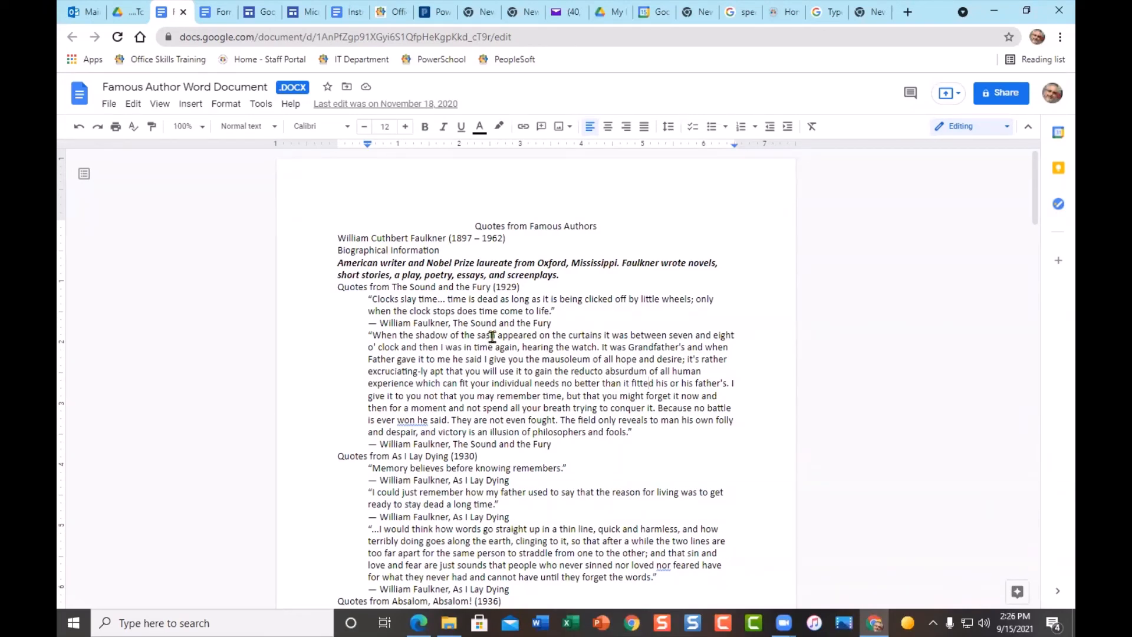
pyautogui.click(472, 224)
pyautogui.hotkey('ctrl', 'Return')
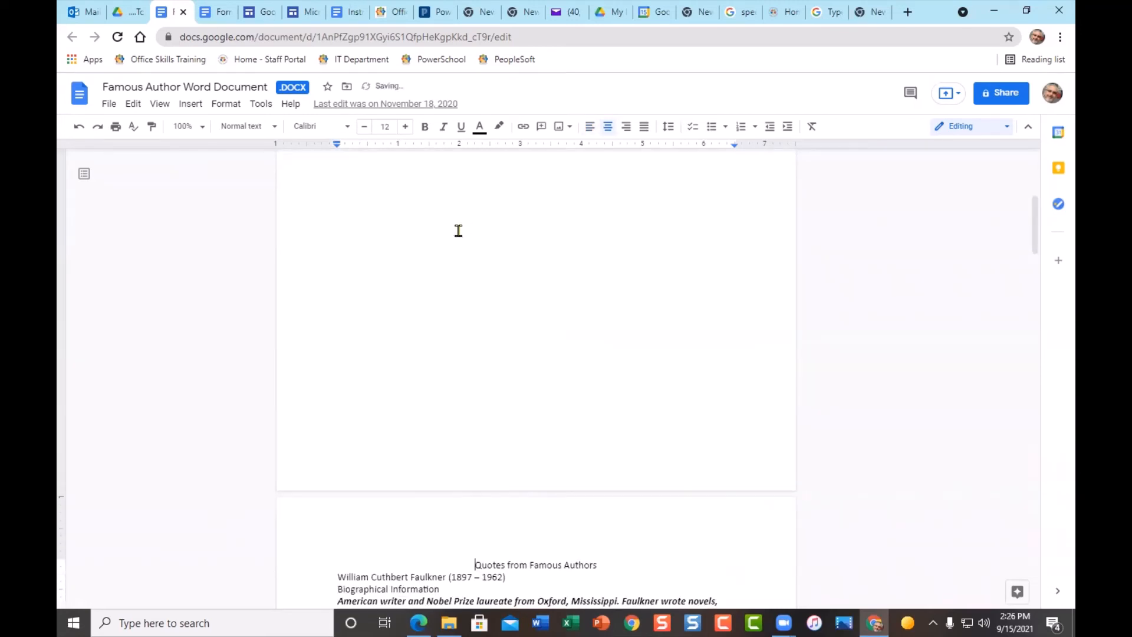
# - Check the new blank first page and place the cursor in the title line on page 2
pyautogui.scroll(5, 489, 300)
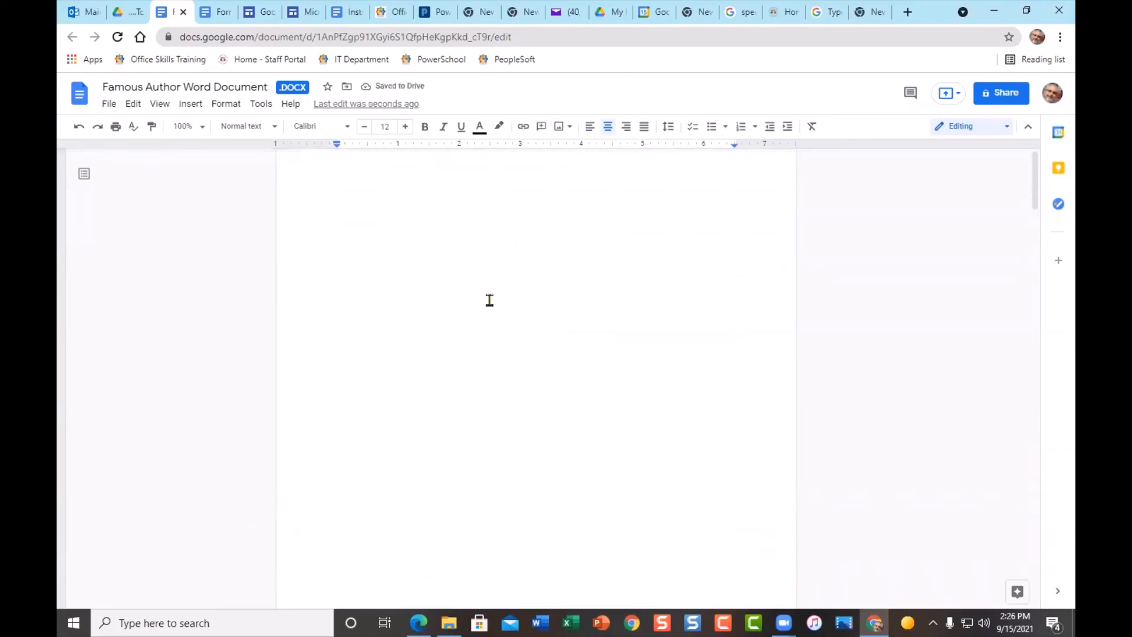
pyautogui.scroll(-5, 609, 442)
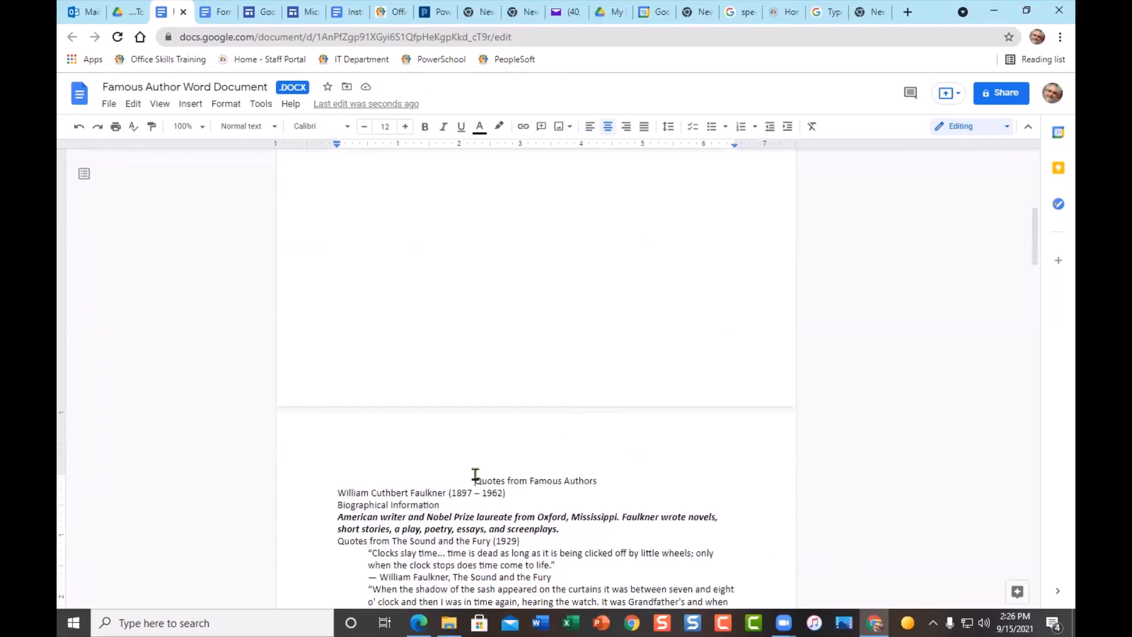
pyautogui.click(475, 477)
pyautogui.scroll(6, 487, 416)
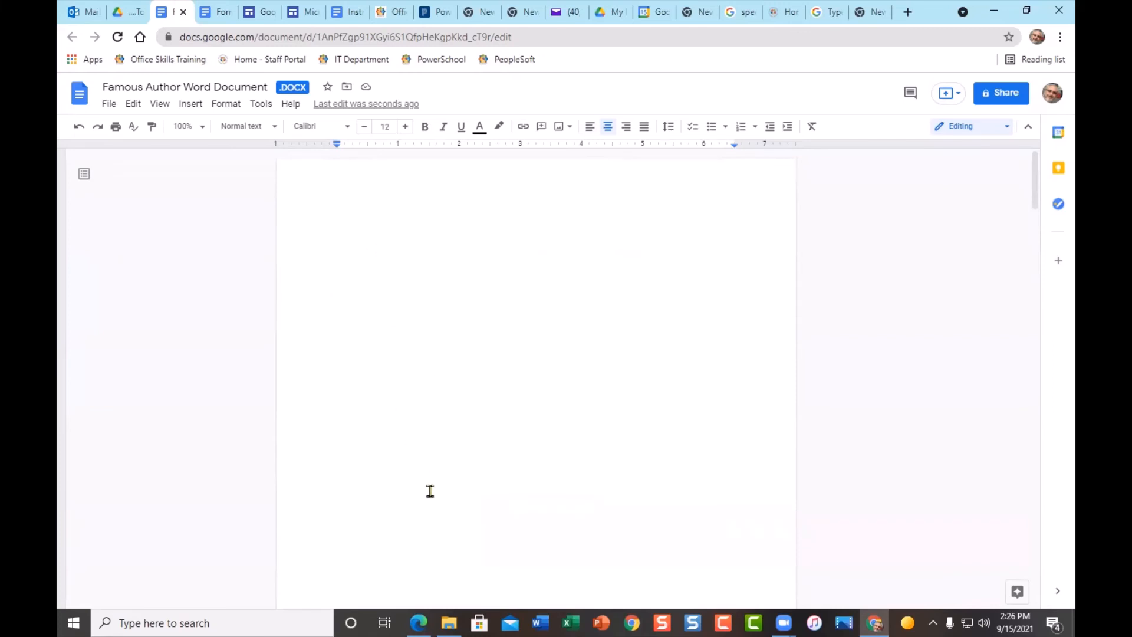
pyautogui.scroll(-5, 574, 488)
pyautogui.scroll(-5, 610, 490)
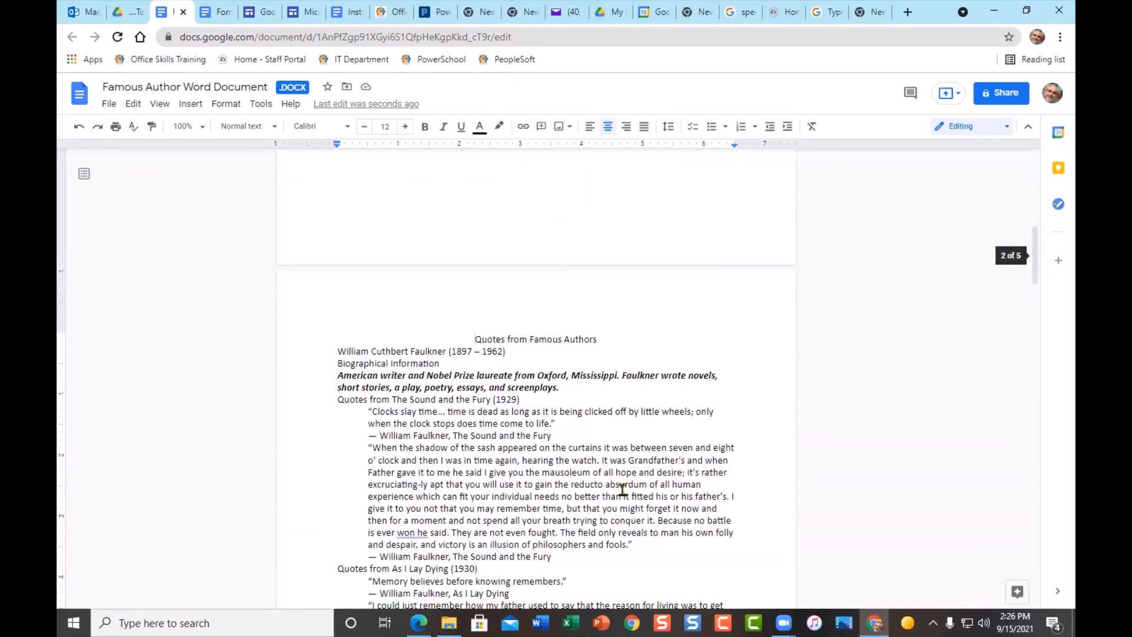
pyautogui.scroll(7, 623, 490)
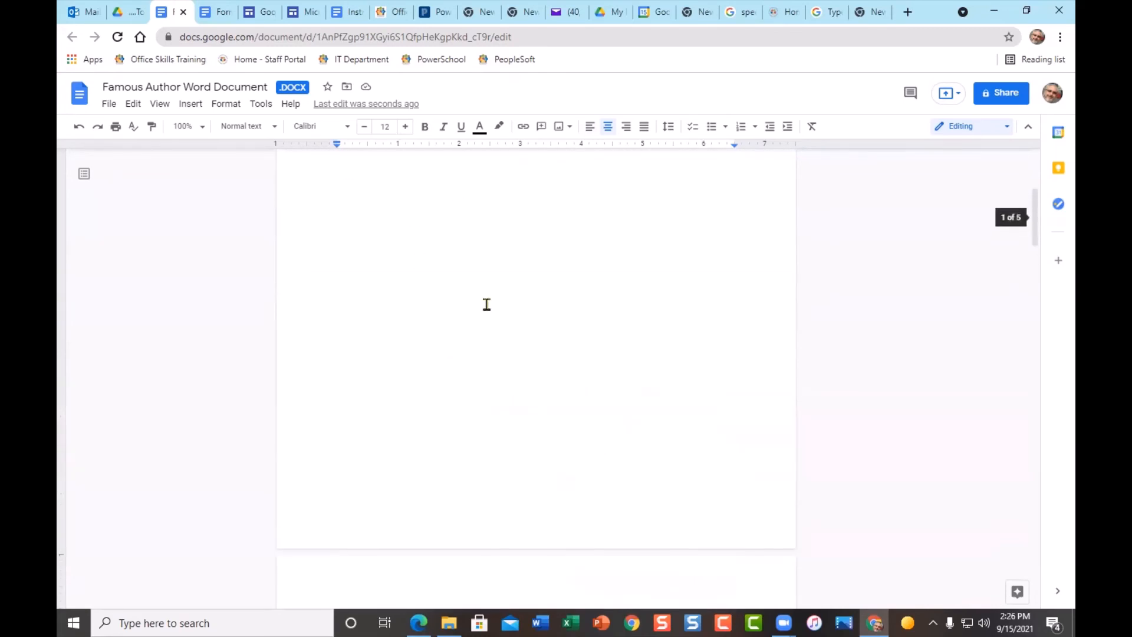
pyautogui.scroll(-7, 601, 458)
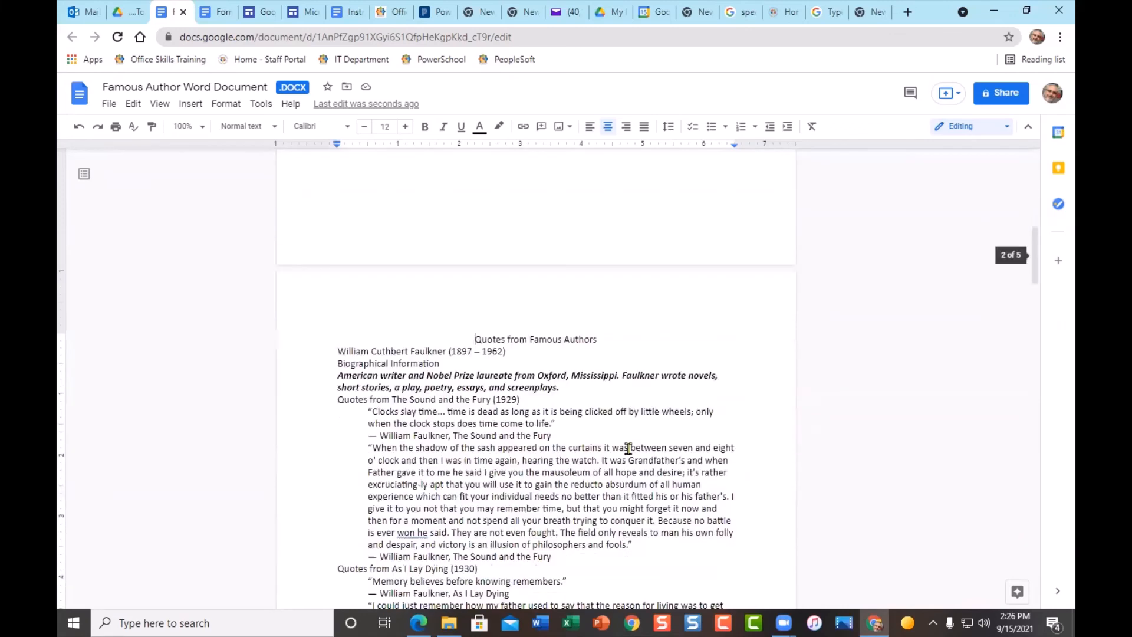
pyautogui.scroll(2, 500, 346)
pyautogui.click(526, 342)
# - Style "Quotes from Famous Authors" as Title and the William Cuthbert Faulkner line as Heading 1
pyautogui.click(276, 128)
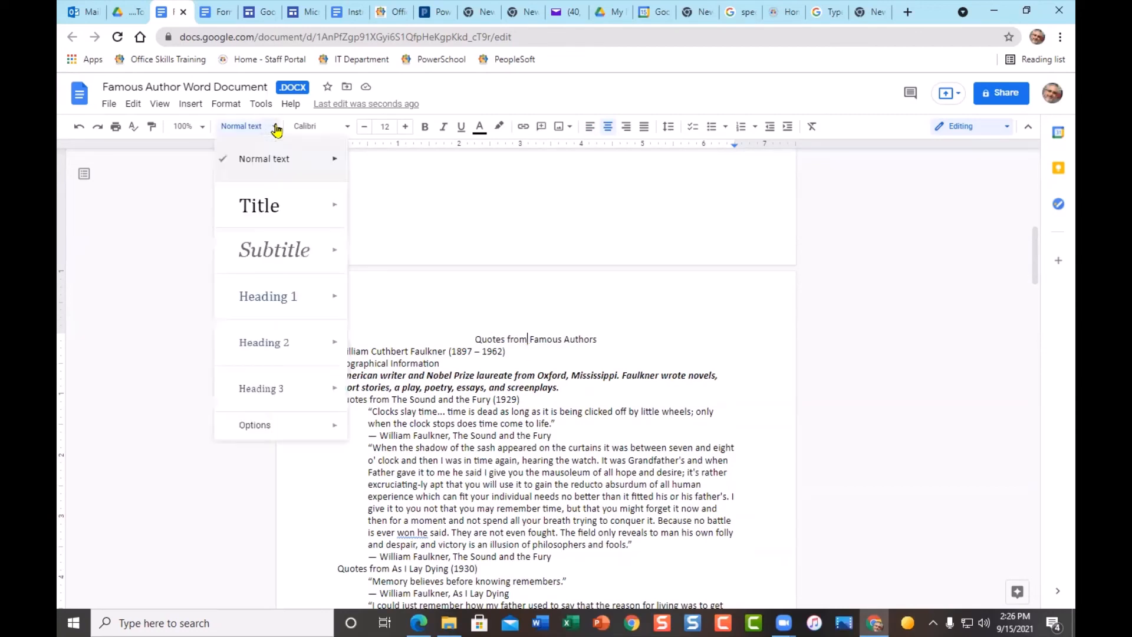
pyautogui.click(274, 206)
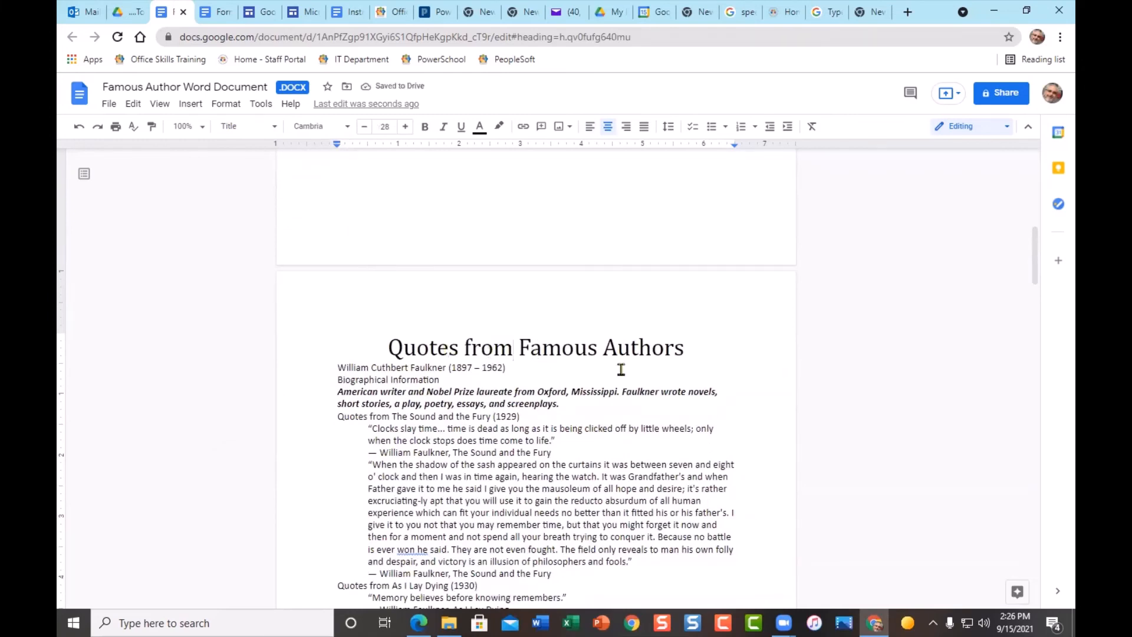
pyautogui.click(358, 369)
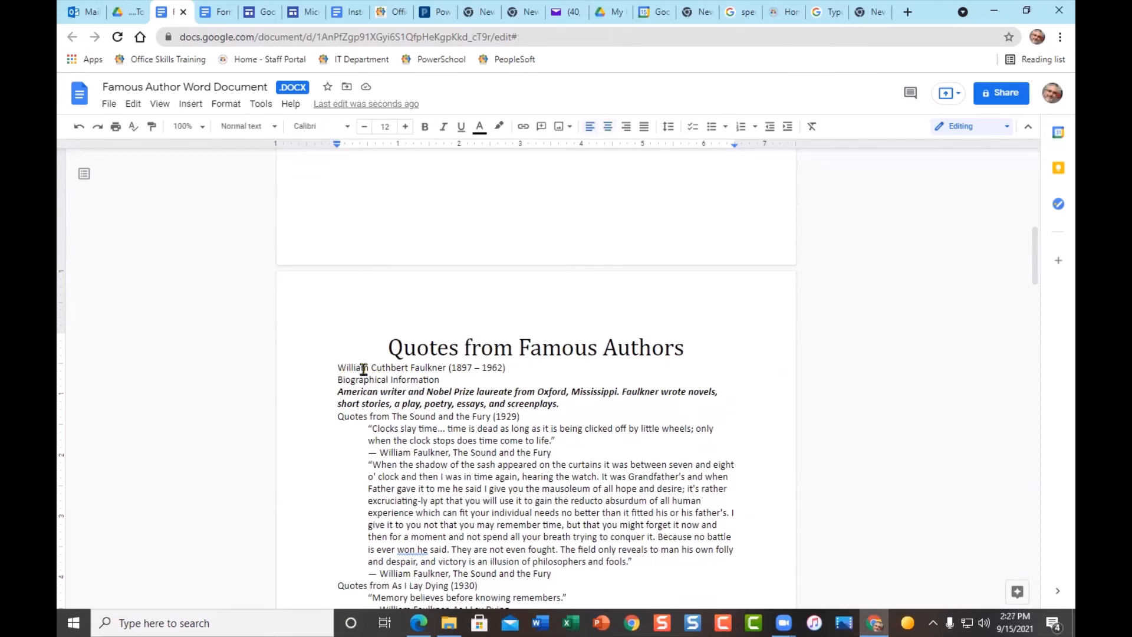
pyautogui.click(273, 126)
pyautogui.click(295, 297)
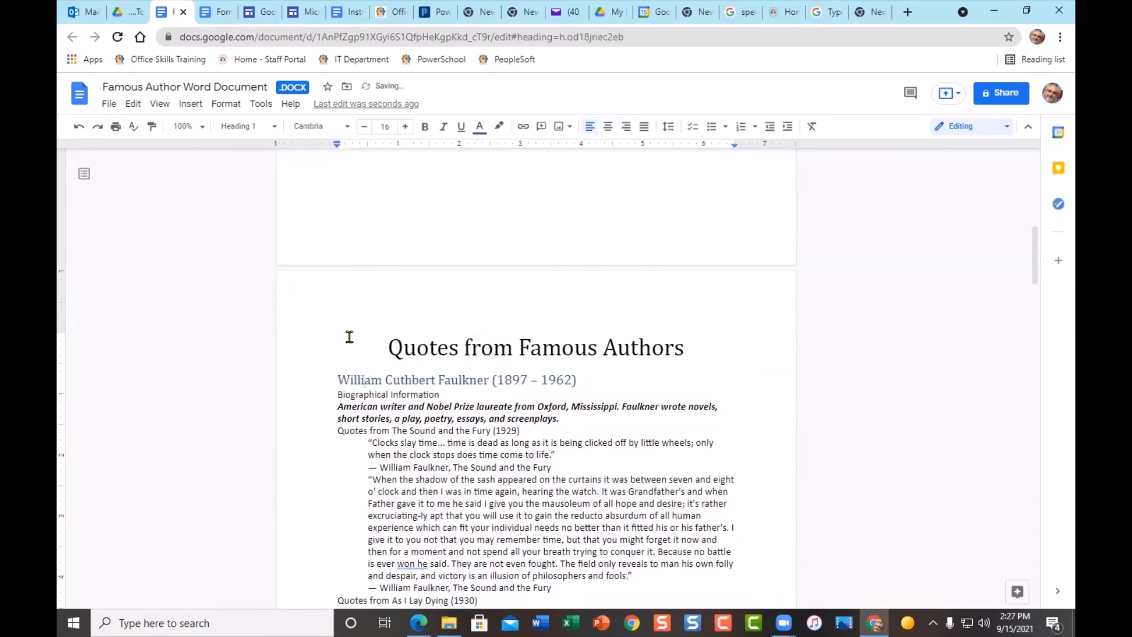
# - Style "Biographical Information" as Heading 2 and "Quotes from The Sound and the Fury (1929)" as Heading 3
pyautogui.click(369, 395)
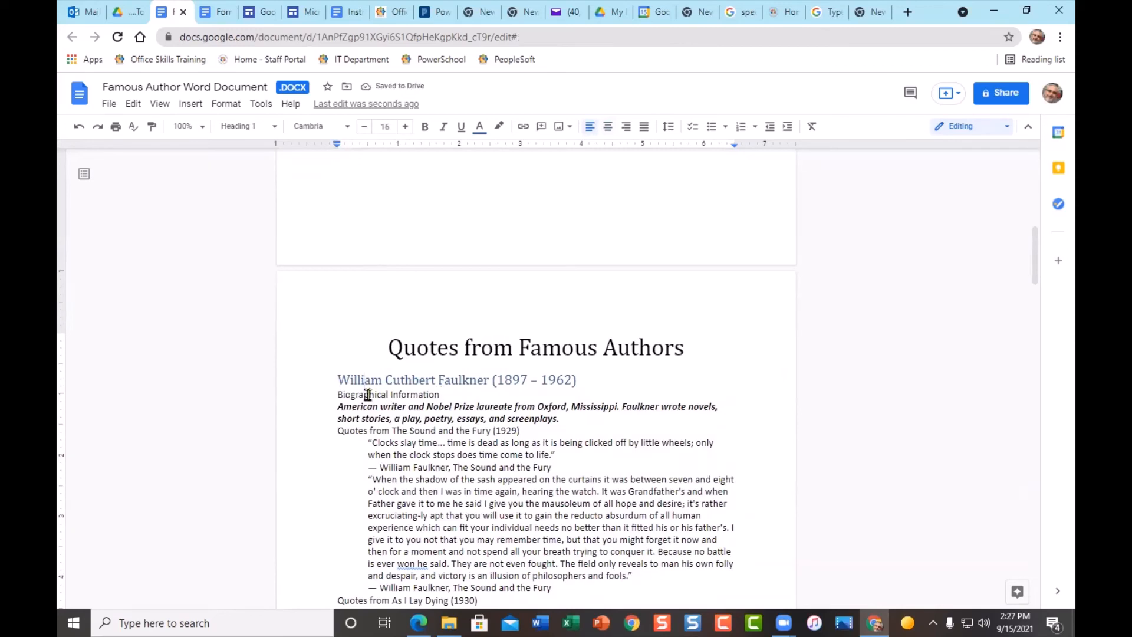
pyautogui.click(273, 126)
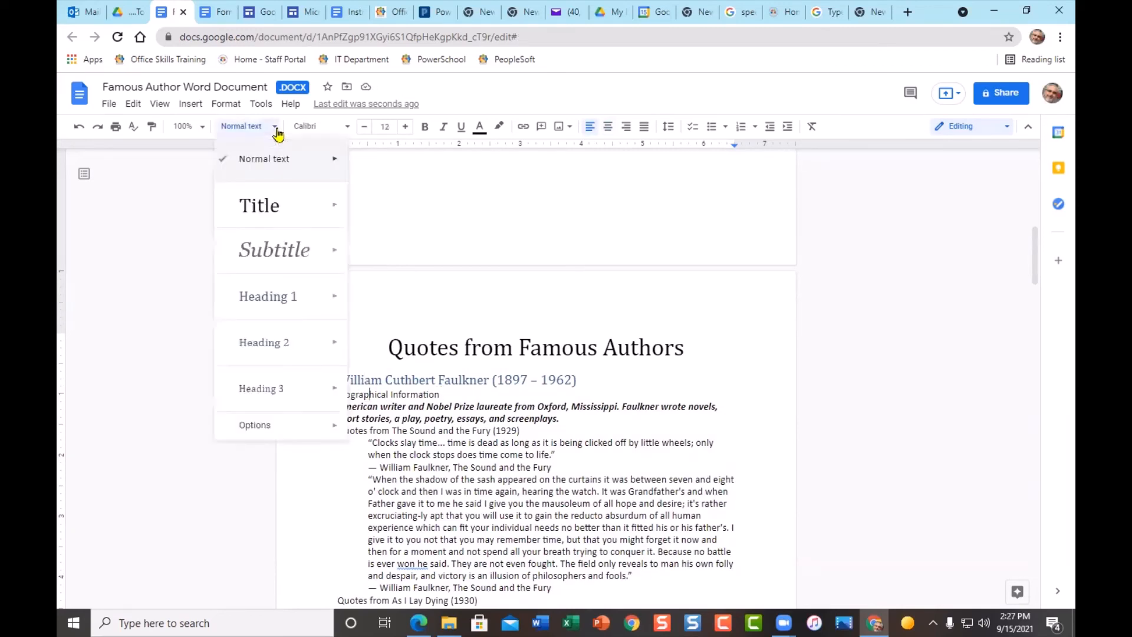
pyautogui.click(282, 348)
pyautogui.click(356, 433)
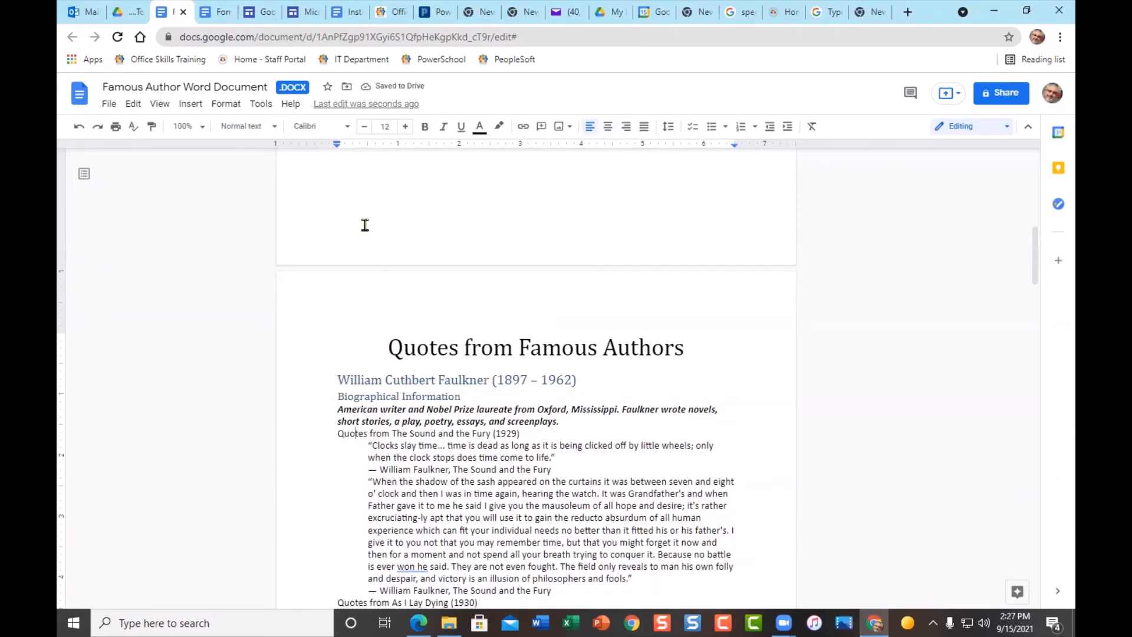
pyautogui.click(268, 127)
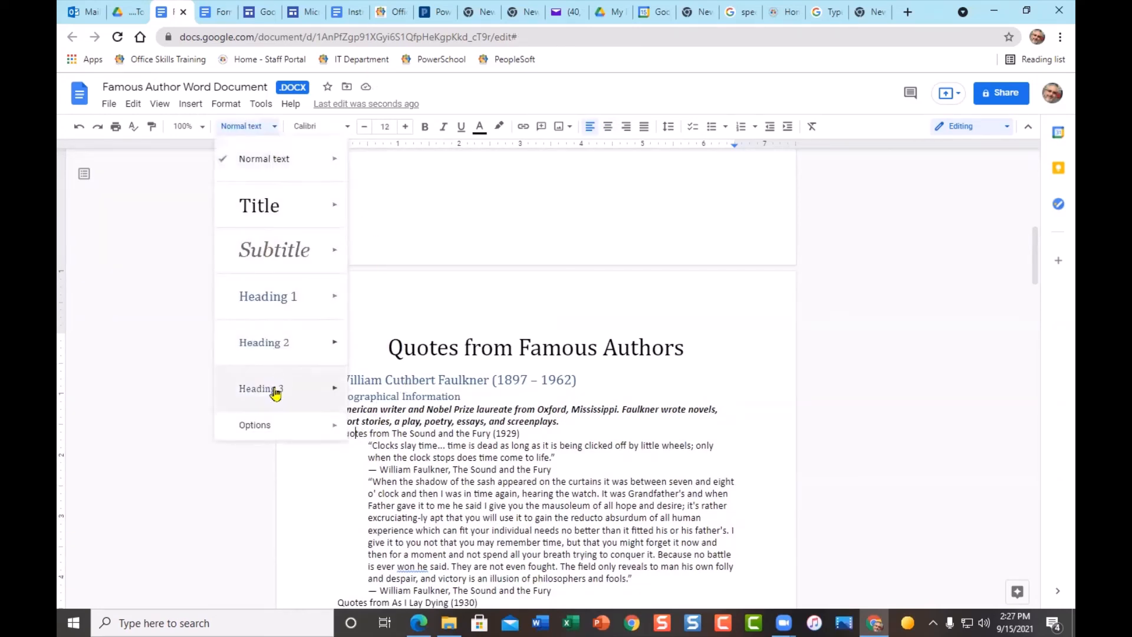
pyautogui.moveTo(285, 361)
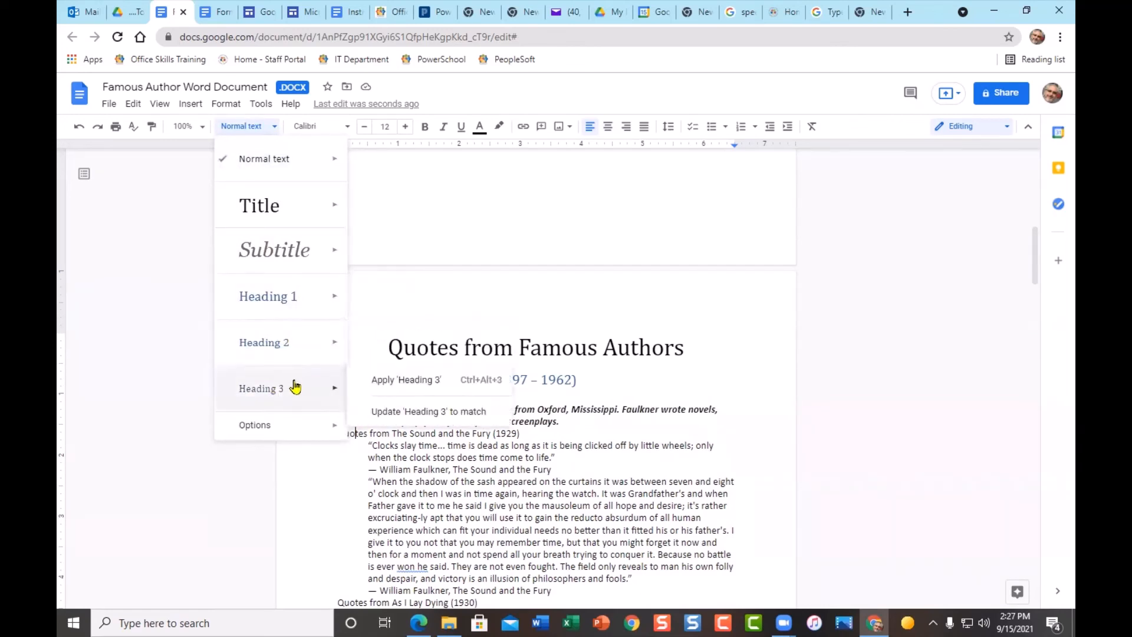
pyautogui.click(275, 389)
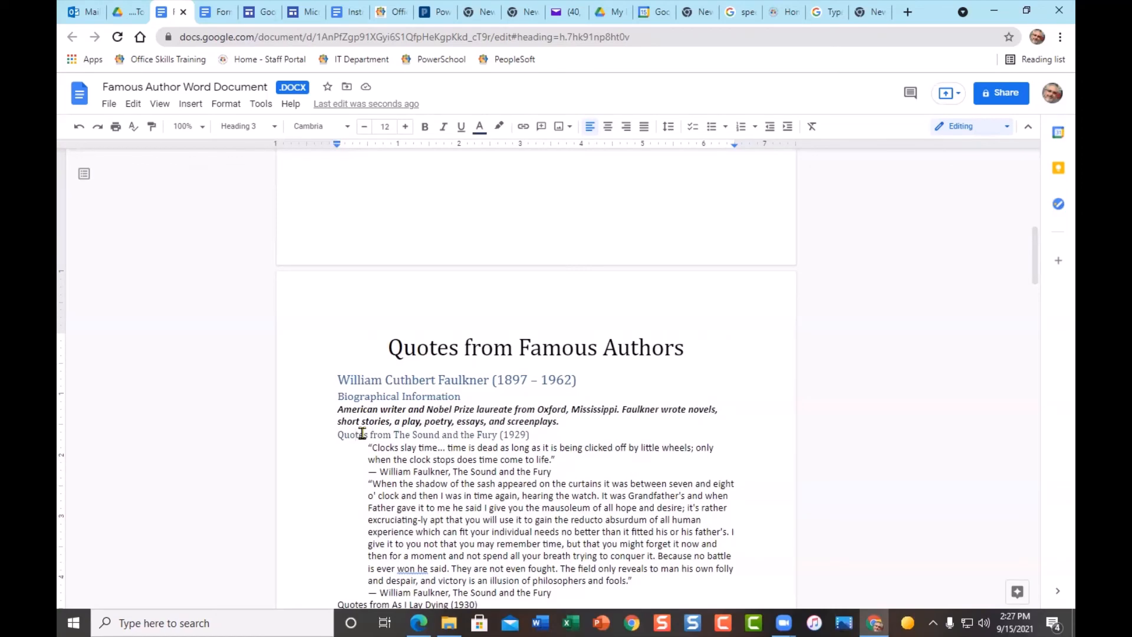
# - Undo the title and heading styles, then save the .DOCX as a native Google Docs file
pyautogui.scroll(-2, 362, 433)
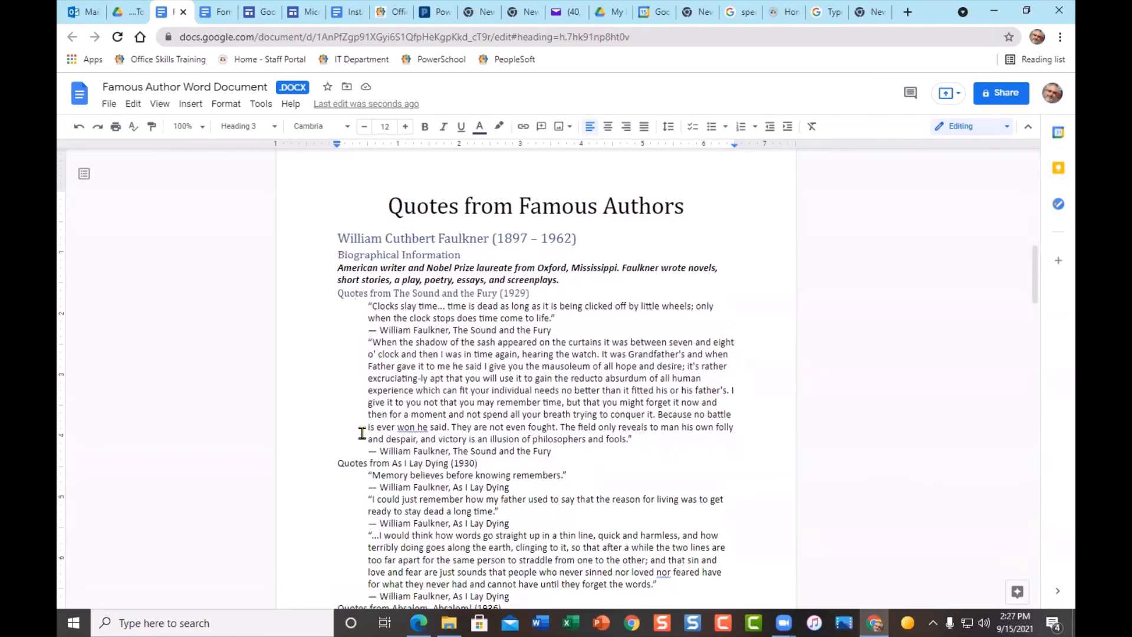
pyautogui.click(355, 463)
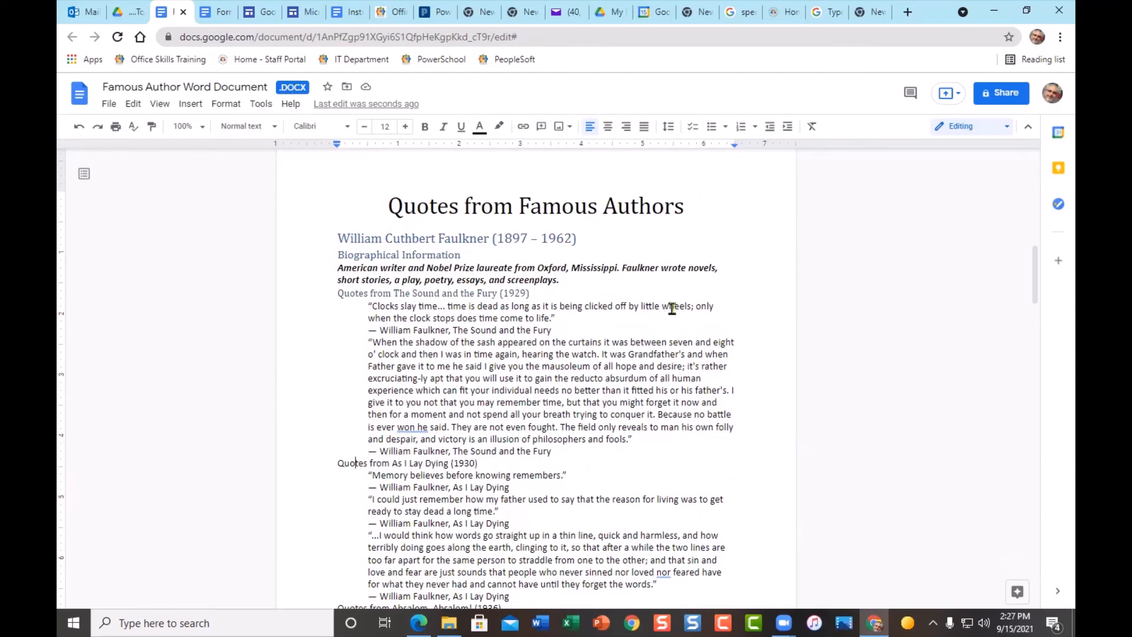
pyautogui.click(78, 127)
pyautogui.click(78, 127)
pyautogui.click(78, 127)
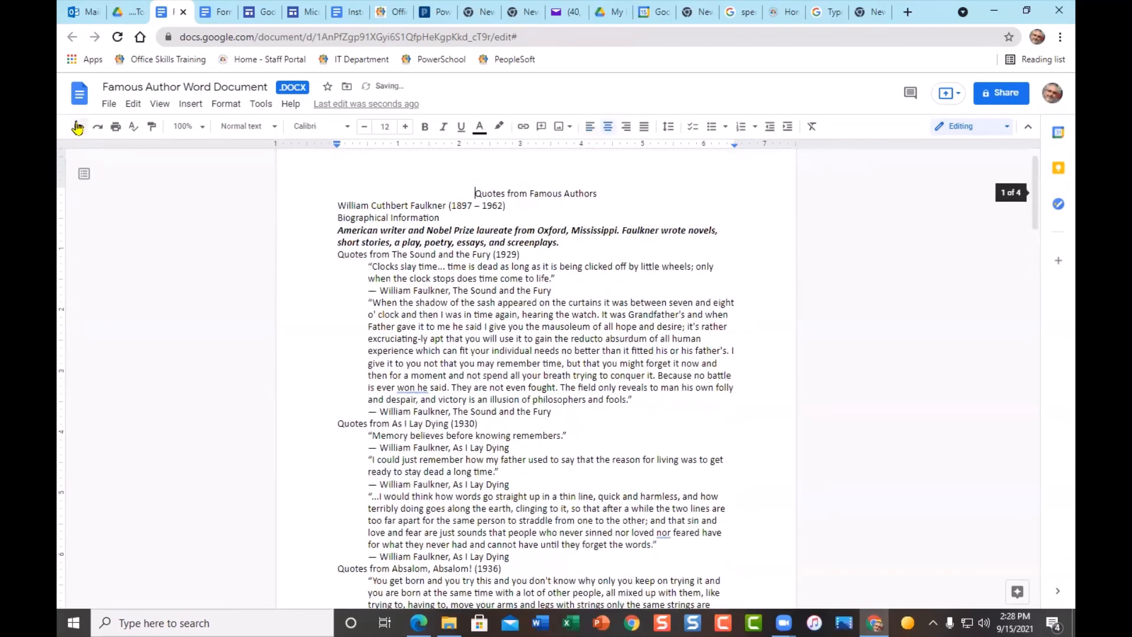
pyautogui.click(109, 105)
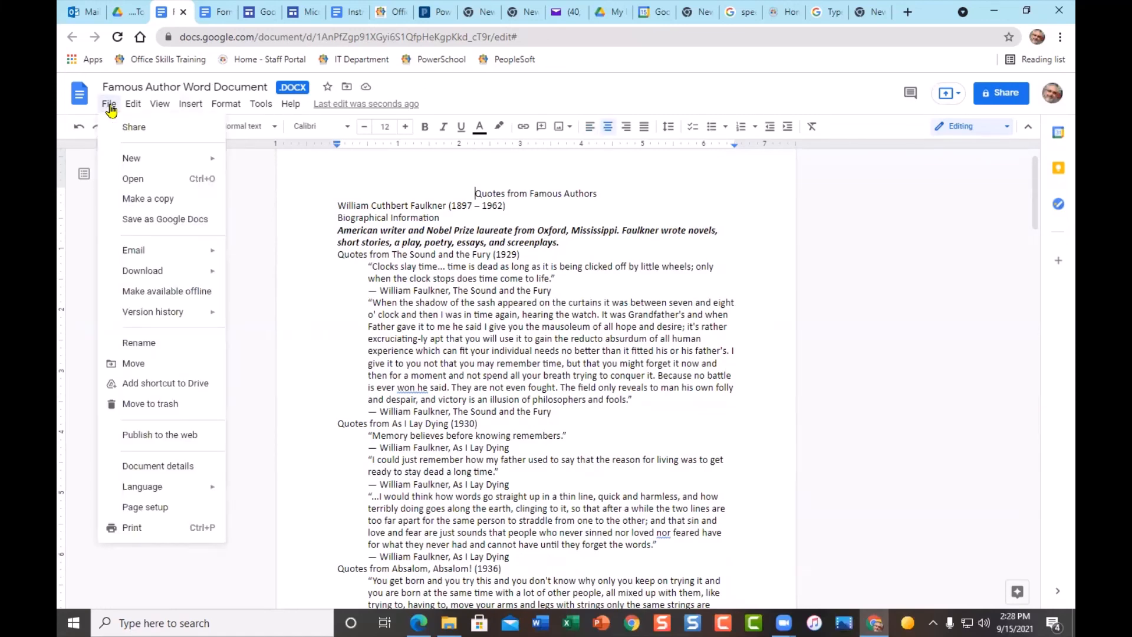
pyautogui.click(145, 221)
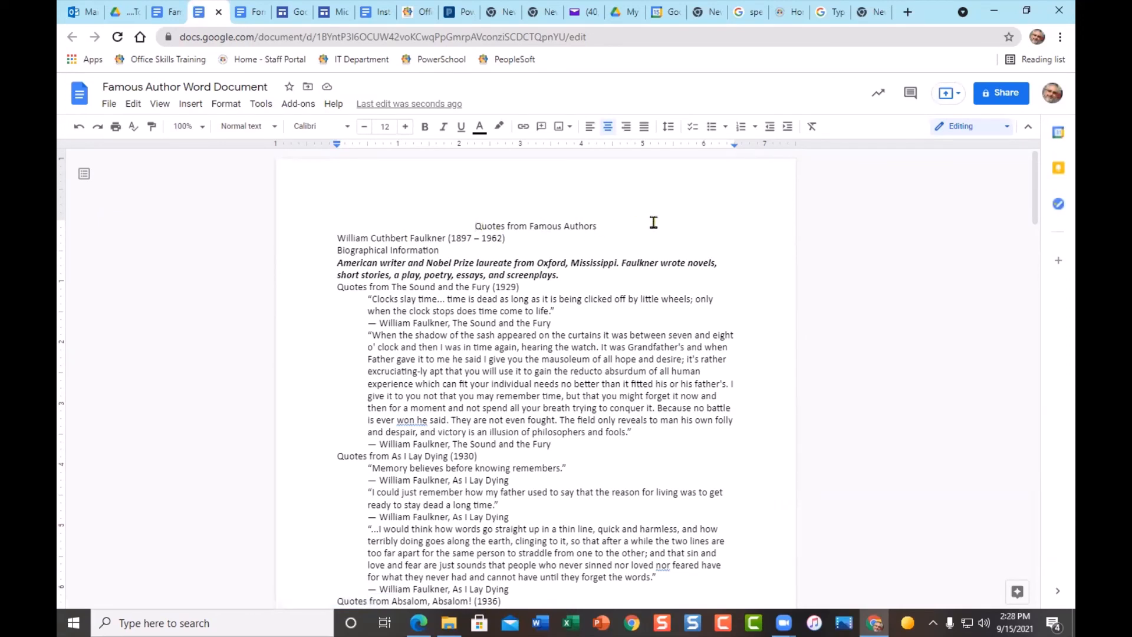
# - Add a page break before the title, make it Title, and make the Faulkner name Heading 1
pyautogui.hotkey('ctrl', 'Return')
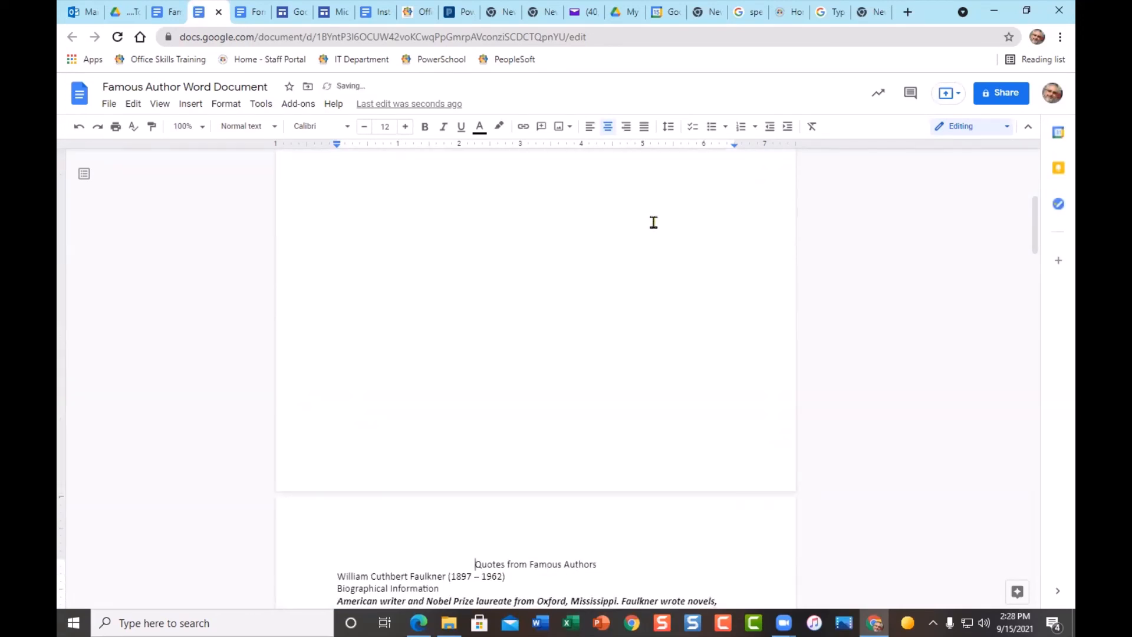
pyautogui.scroll(-5, 611, 258)
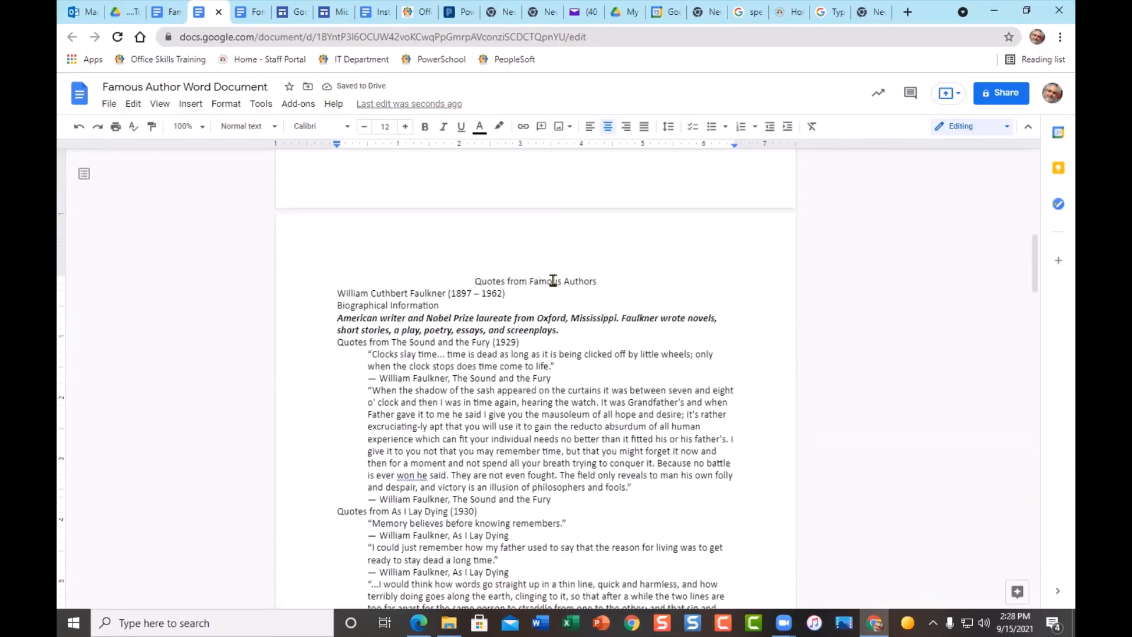
pyautogui.click(273, 126)
pyautogui.click(272, 205)
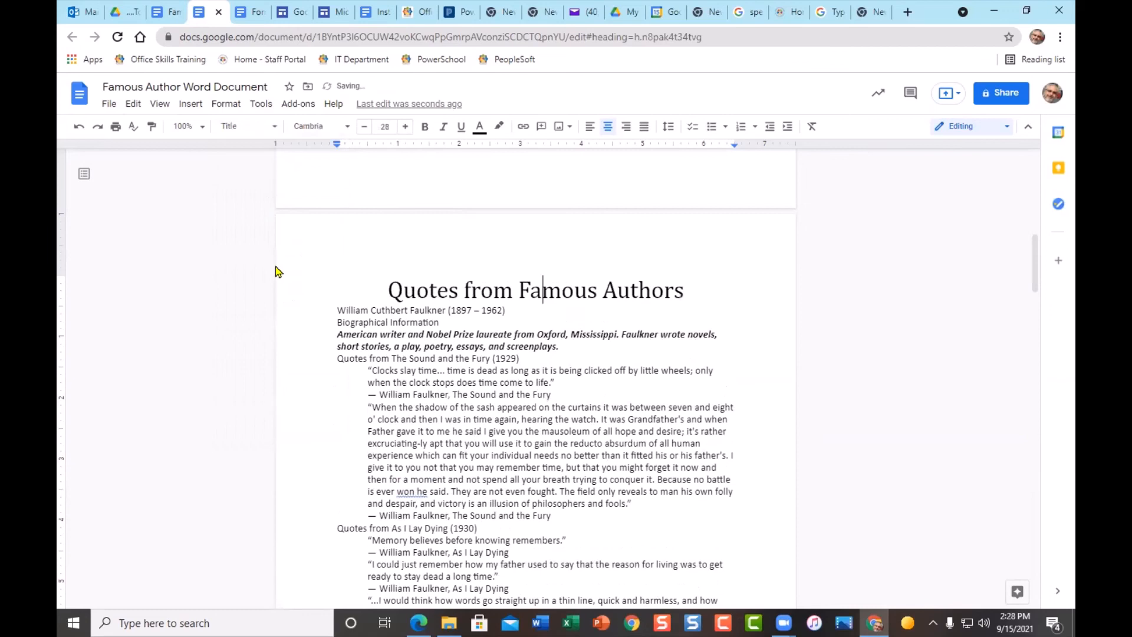
pyautogui.click(359, 309)
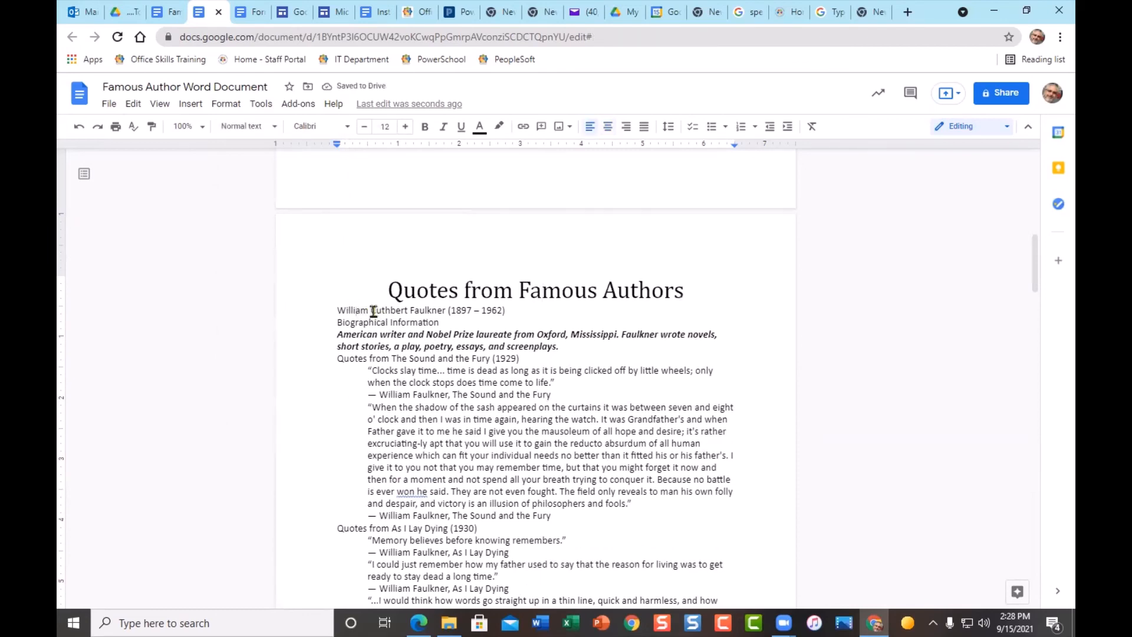
pyautogui.click(252, 126)
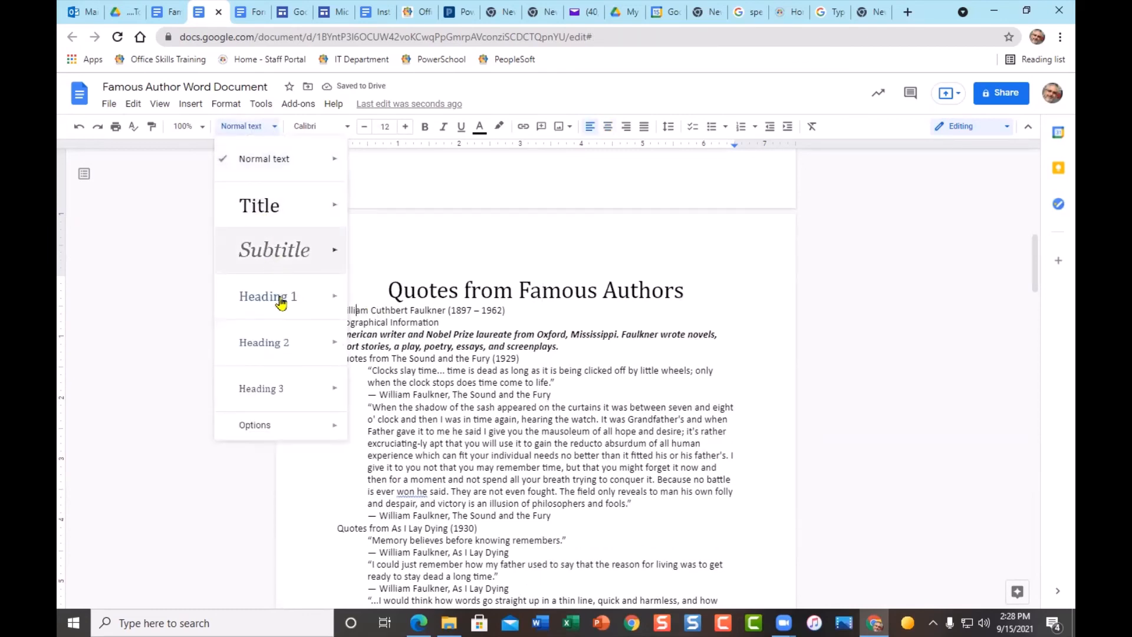
pyautogui.click(313, 297)
# - Make Biographical Information Heading 2 and the Sound and the Fury and As I Lay Dying lines Heading 3
pyautogui.click(352, 336)
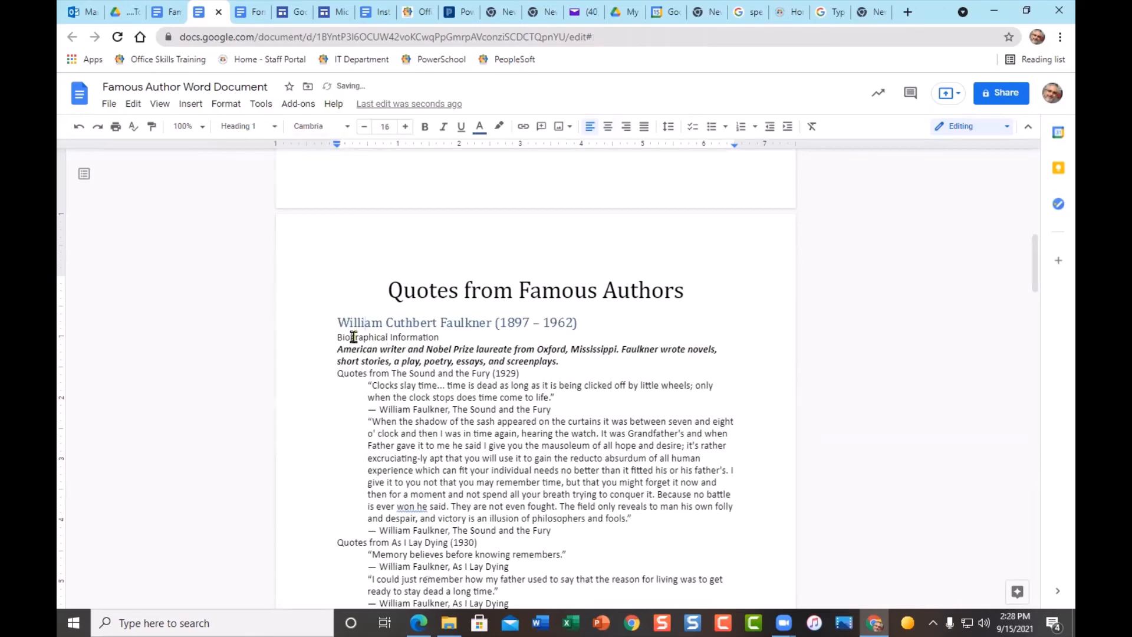
pyautogui.click(239, 126)
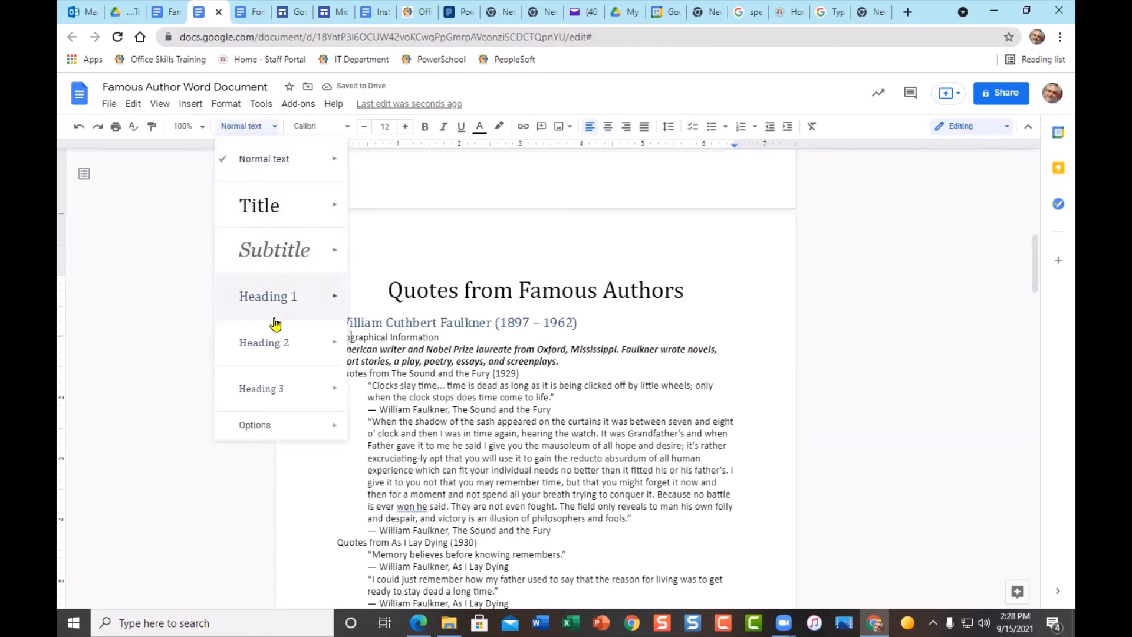
pyautogui.click(272, 342)
pyautogui.click(352, 373)
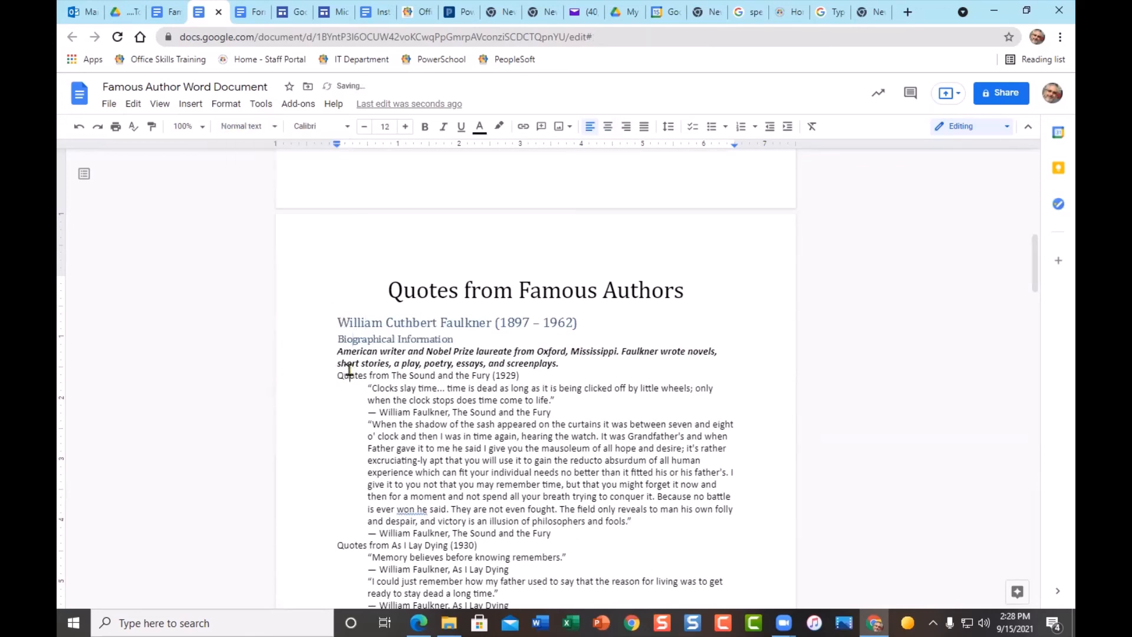
pyautogui.click(231, 126)
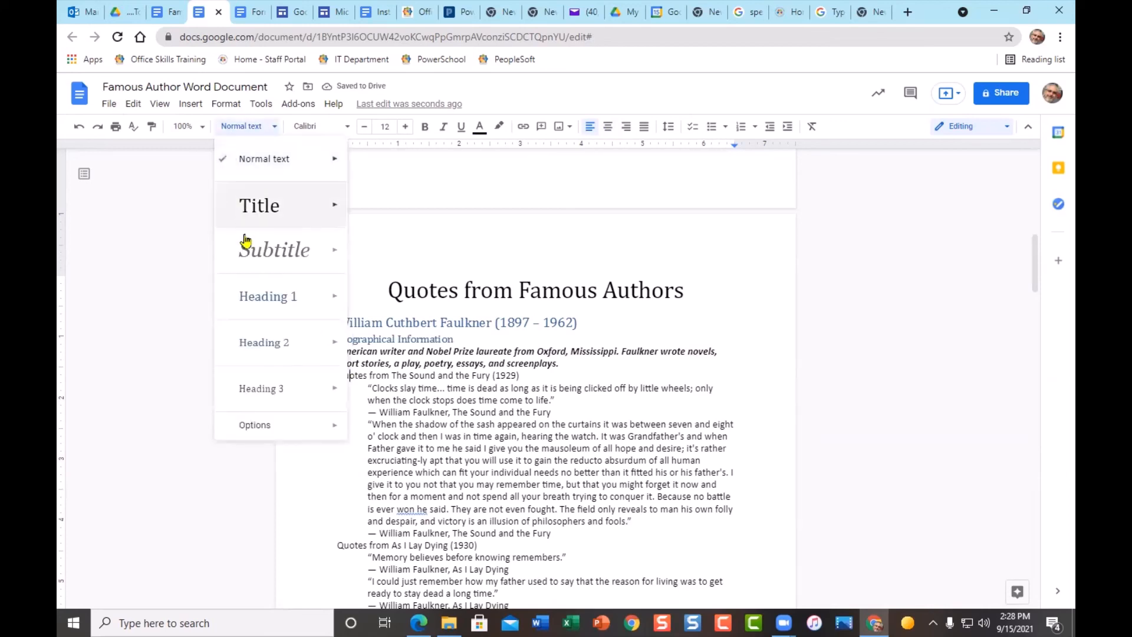
pyautogui.click(254, 390)
pyautogui.click(353, 547)
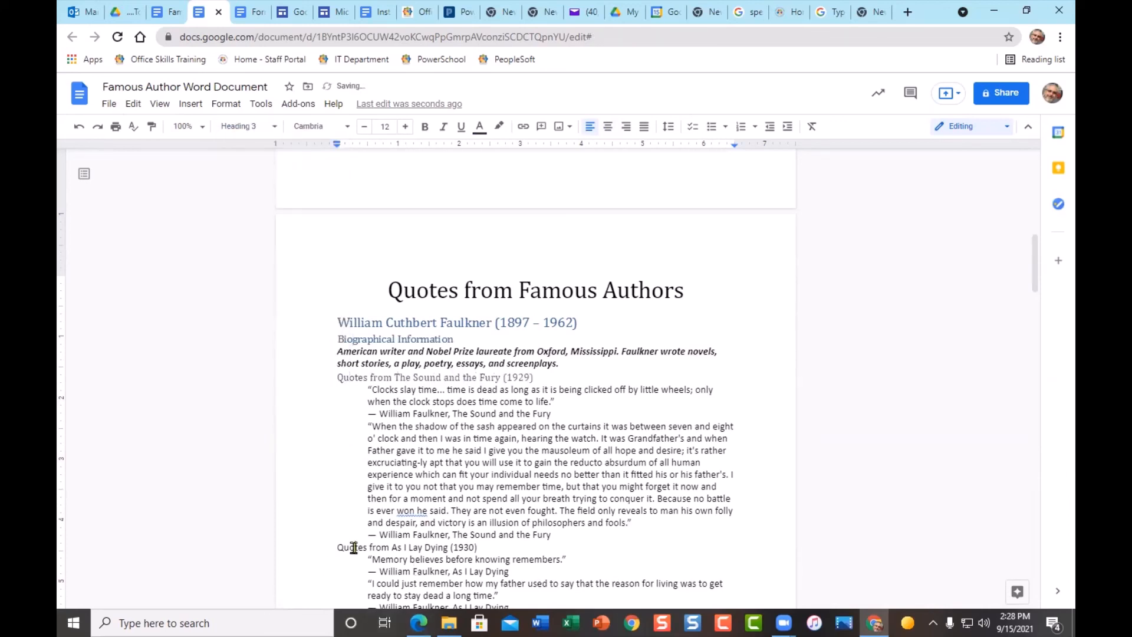
pyautogui.click(236, 128)
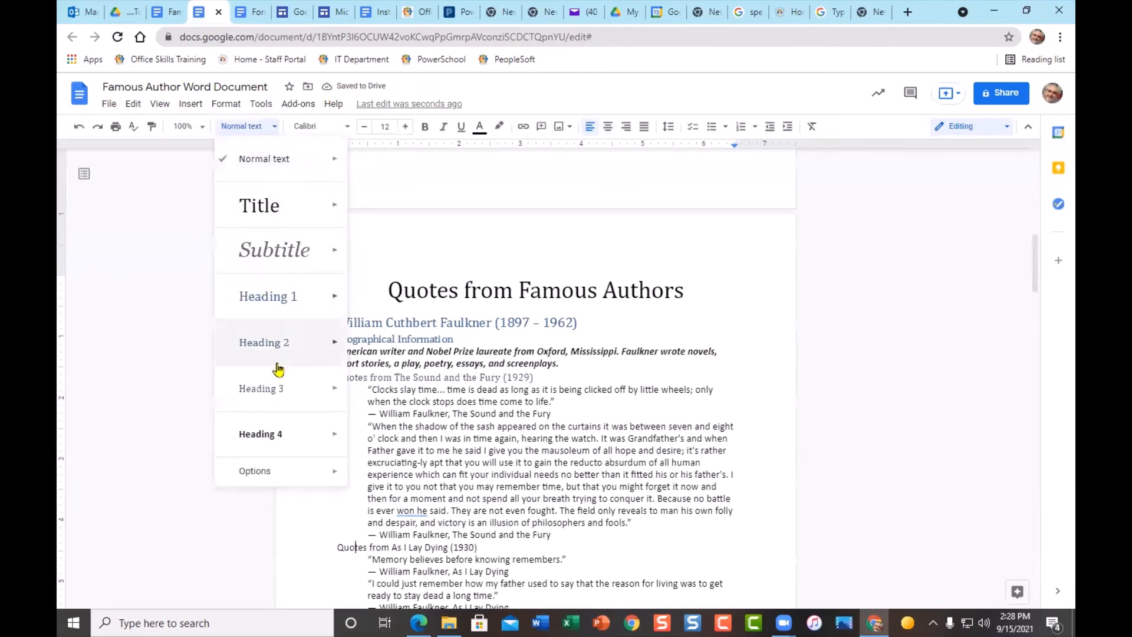
pyautogui.click(261, 389)
pyautogui.scroll(-5, 567, 490)
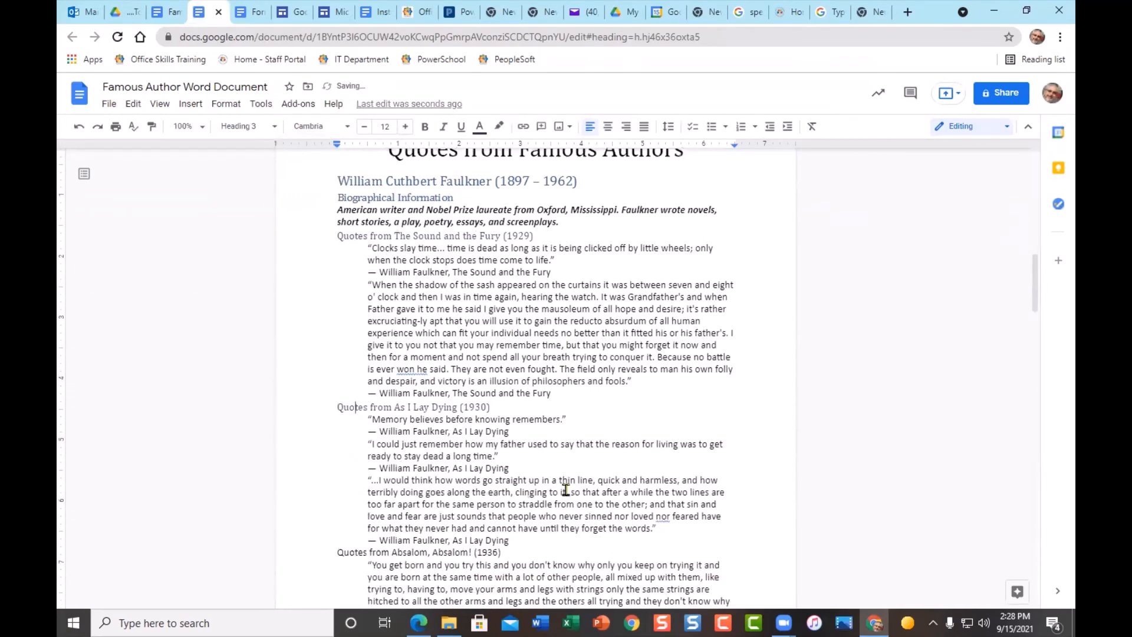
pyautogui.scroll(-6, 435, 439)
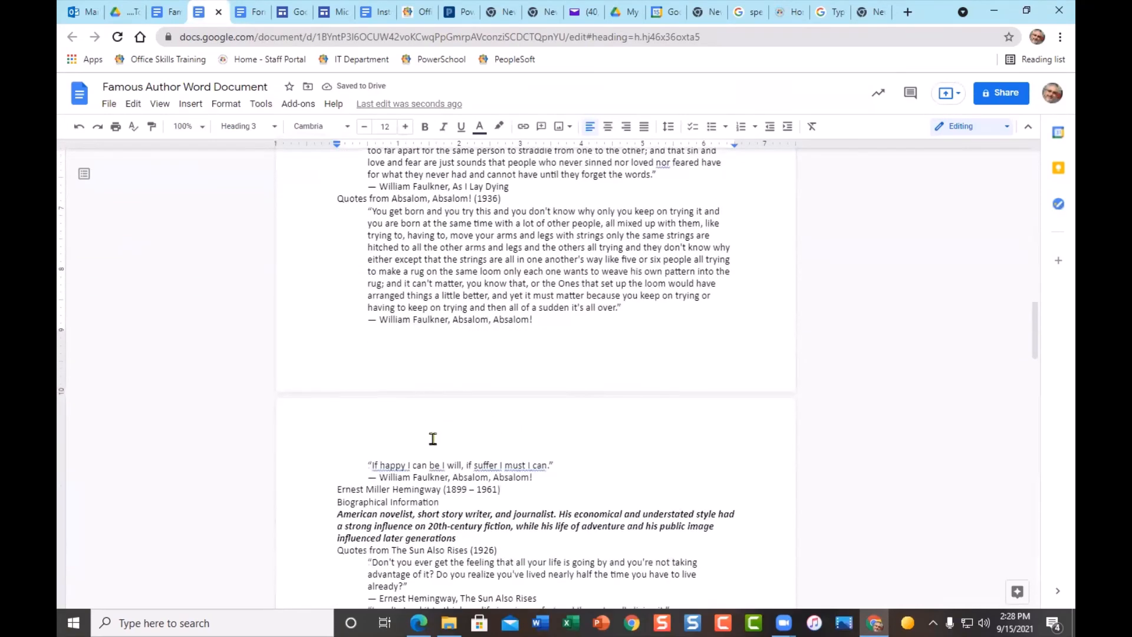
pyautogui.scroll(-2, 509, 496)
pyautogui.scroll(15, 509, 496)
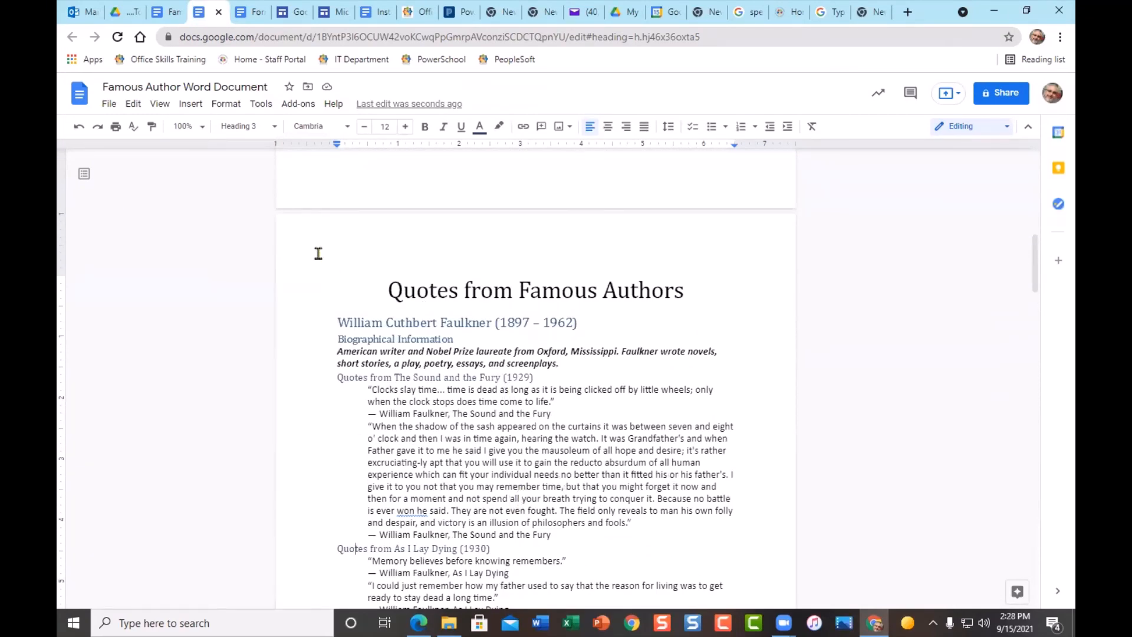
# - Show the document outline and make the 'Quotes from Absalom, Absalom!' line Heading 3
pyautogui.click(83, 175)
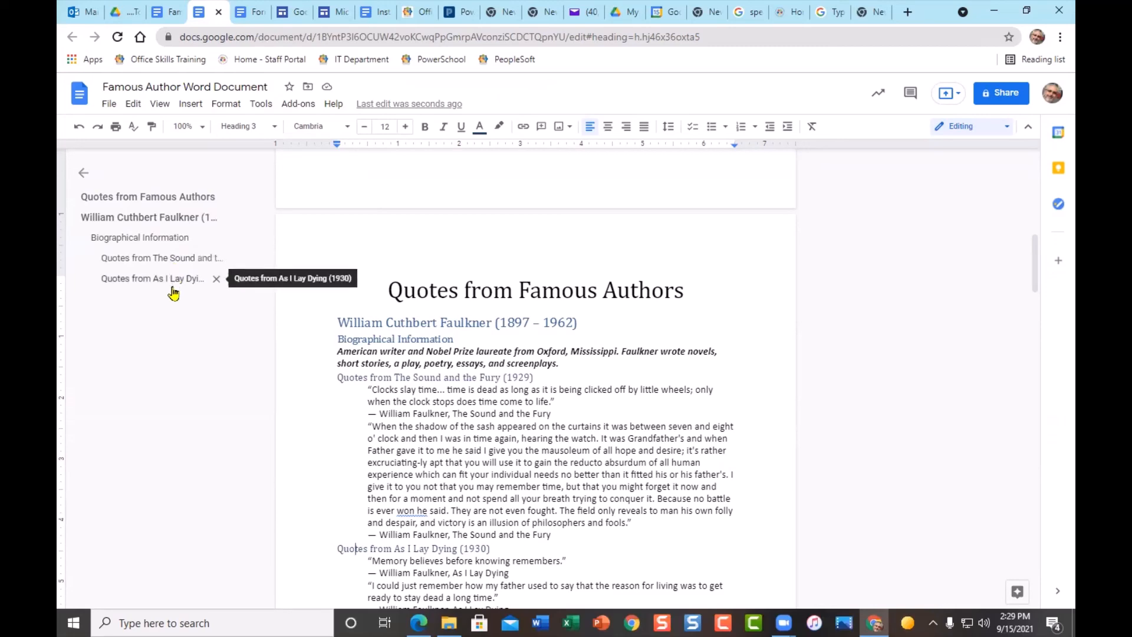
pyautogui.scroll(-5, 354, 410)
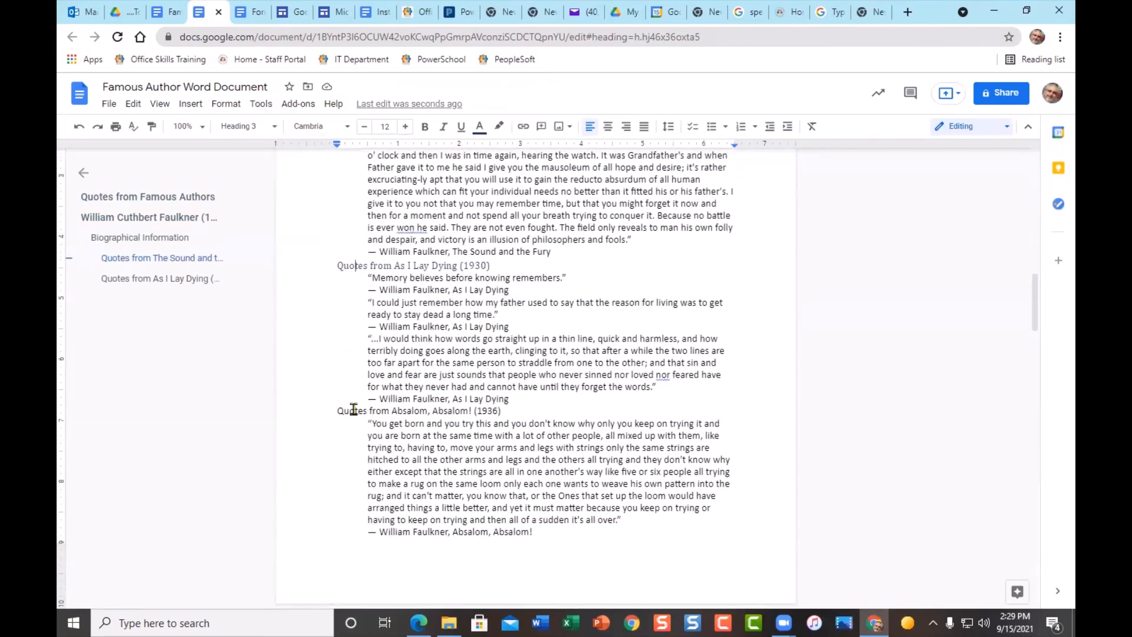
pyautogui.click(354, 409)
pyautogui.click(242, 127)
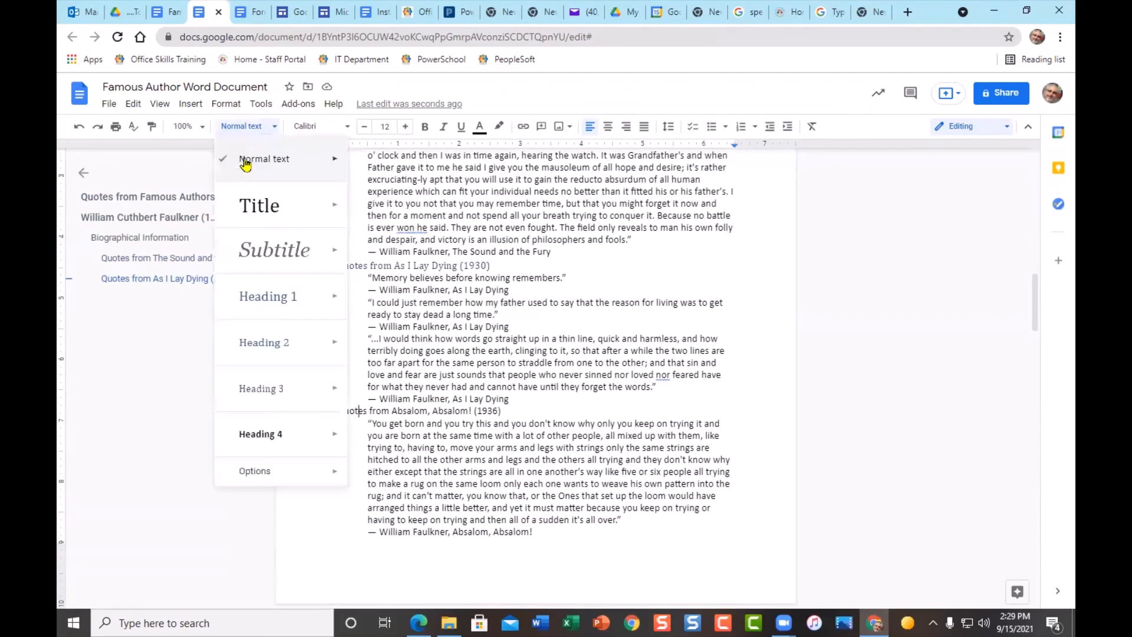
pyautogui.click(261, 389)
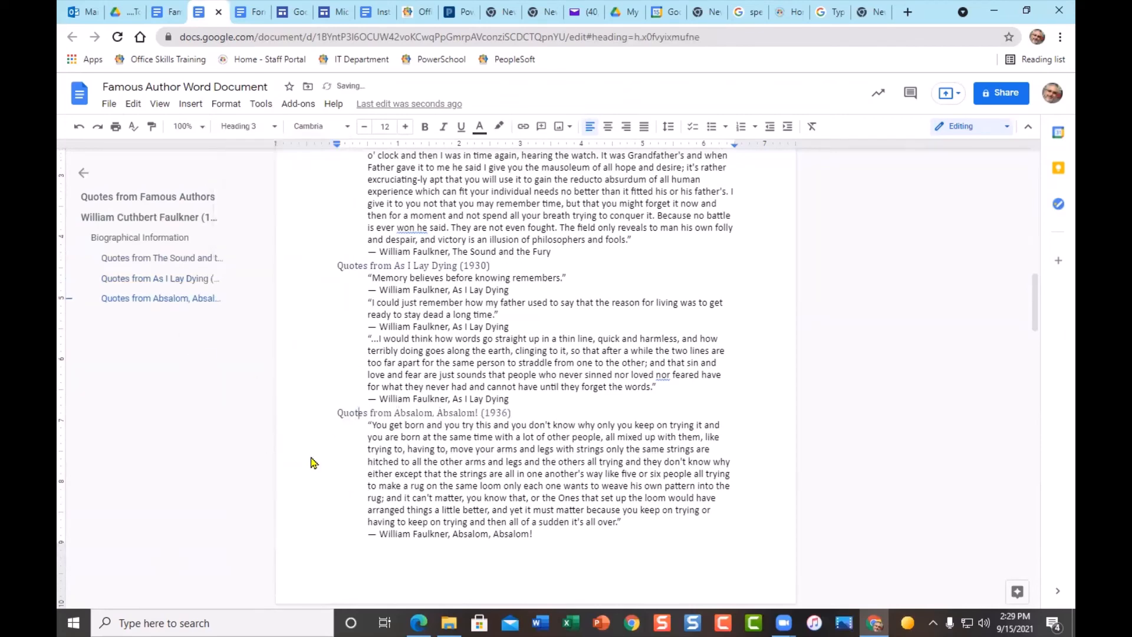
pyautogui.click(508, 449)
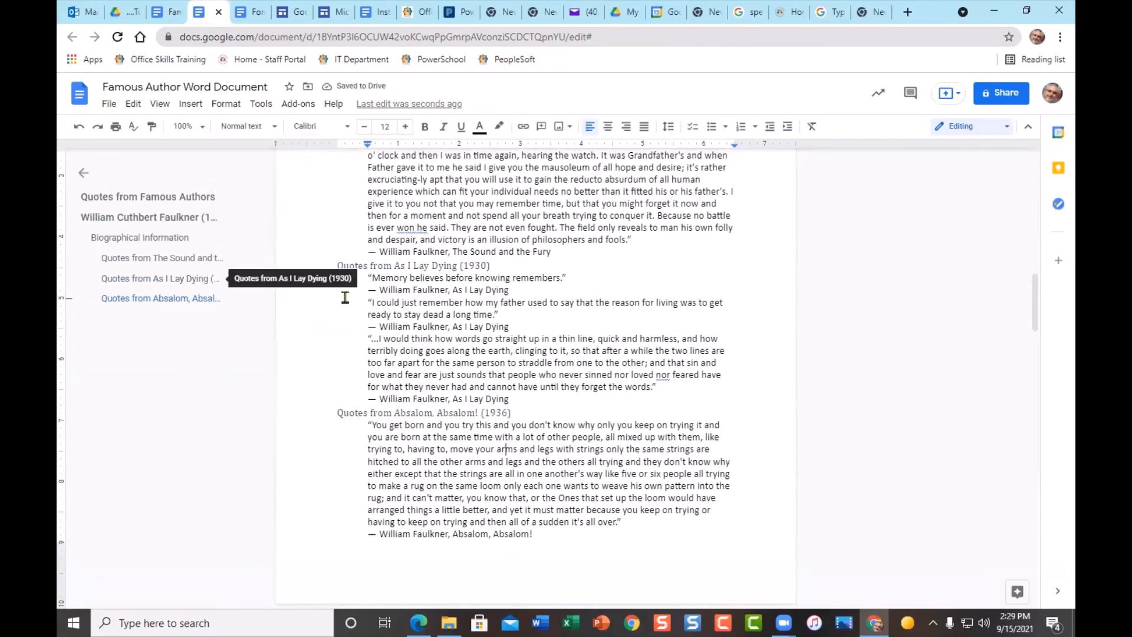
pyautogui.scroll(5, 392, 342)
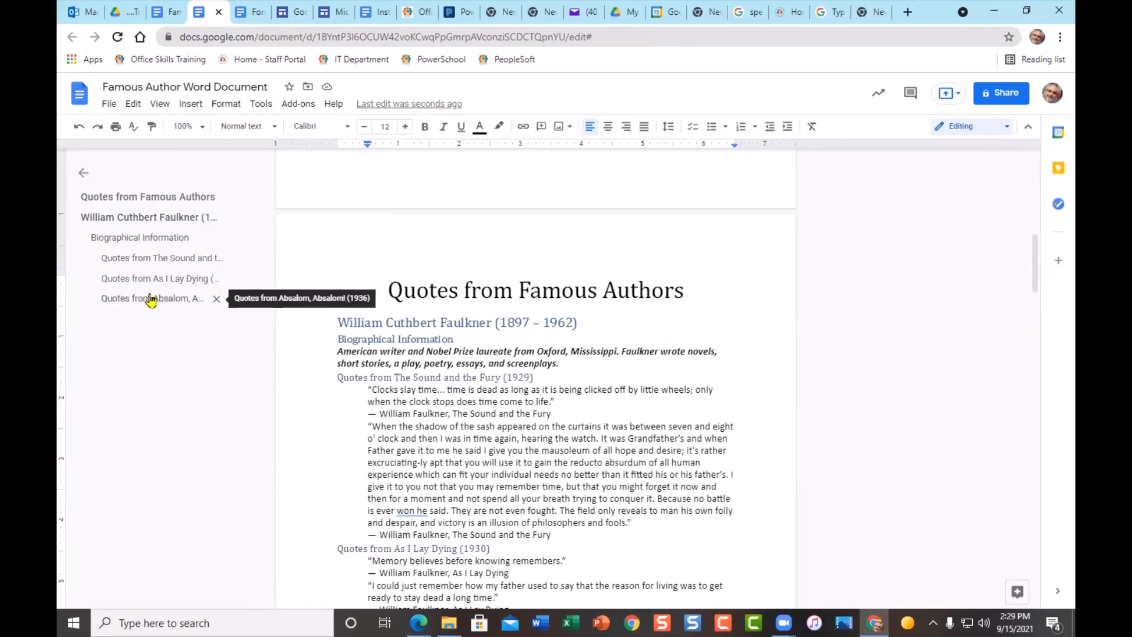
pyautogui.scroll(-10, 480, 427)
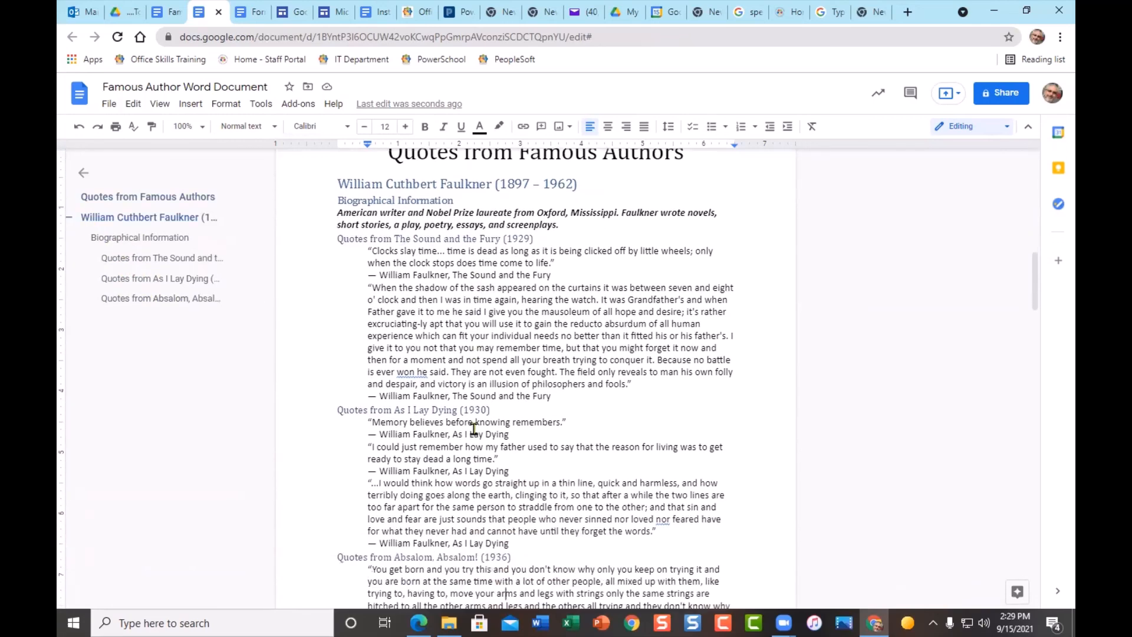
# - Make the Hemingway name Heading 1 and his Biographical Information Heading 2
pyautogui.scroll(-2, 474, 428)
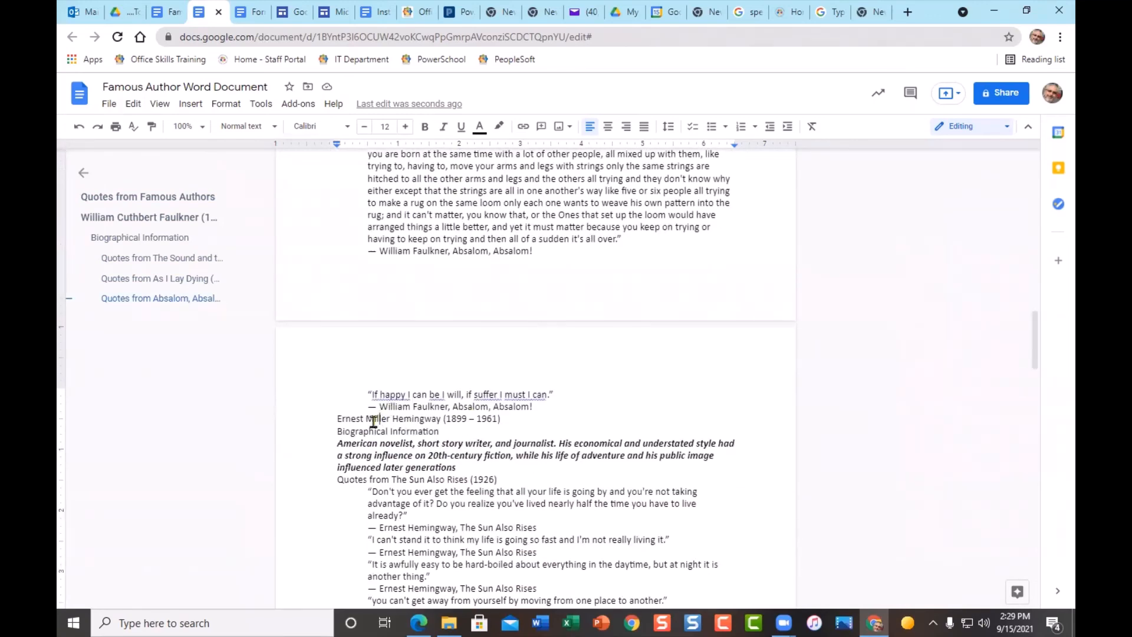
pyautogui.click(242, 125)
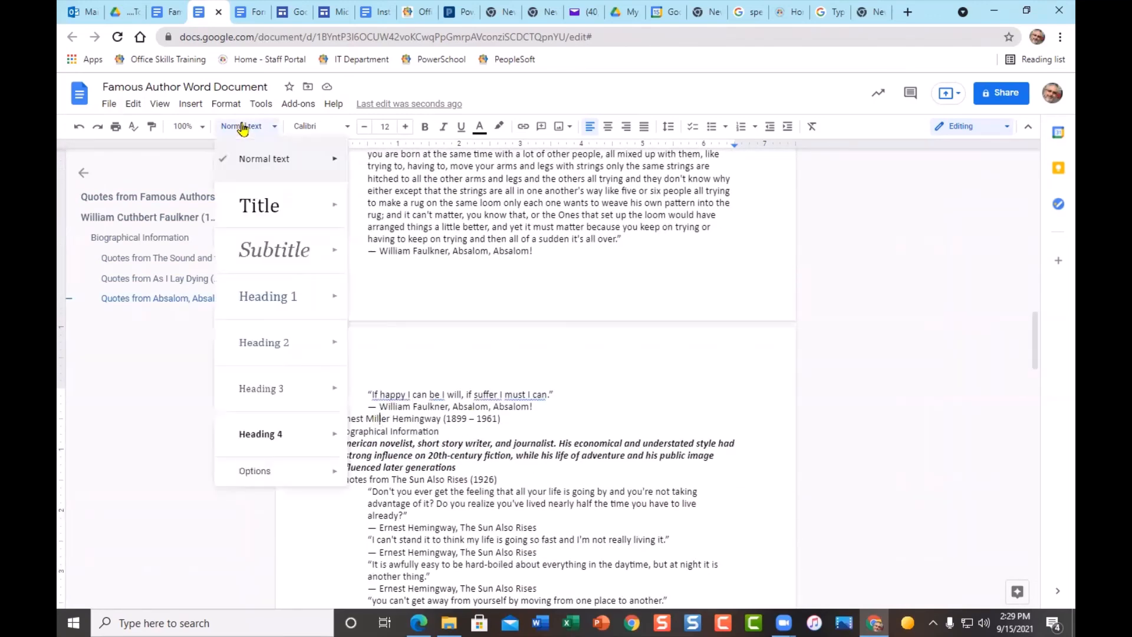
pyautogui.click(271, 297)
pyautogui.click(358, 446)
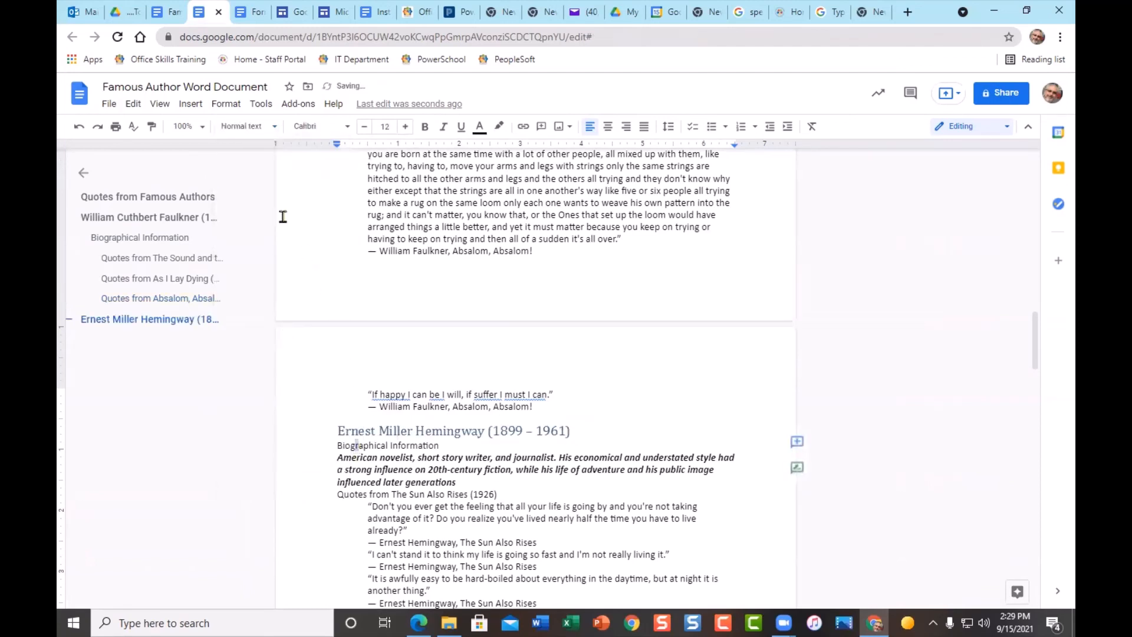
pyautogui.click(242, 126)
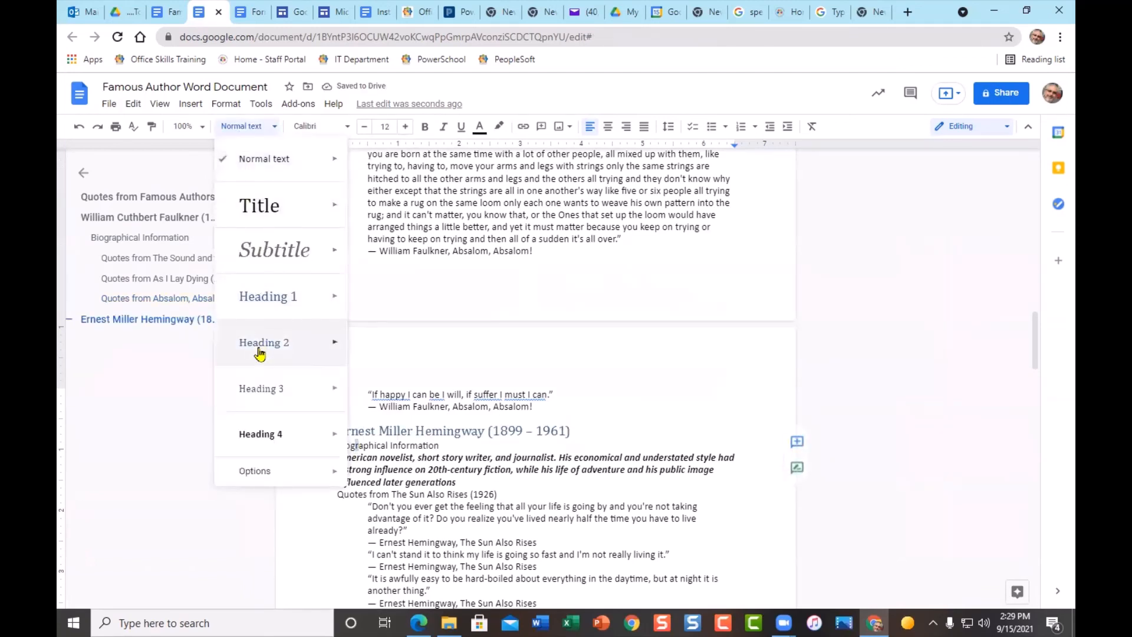
pyautogui.click(260, 343)
# - Make the Sun Also Rises and Old Man and the Sea quote lines Heading 3
pyautogui.click(351, 497)
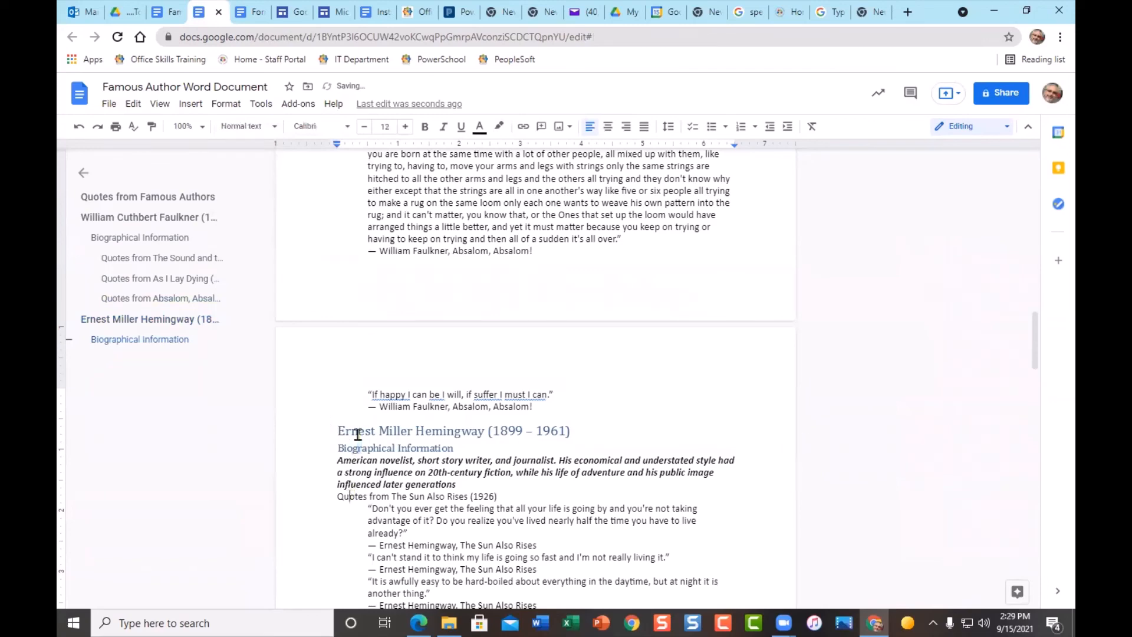
pyautogui.click(243, 125)
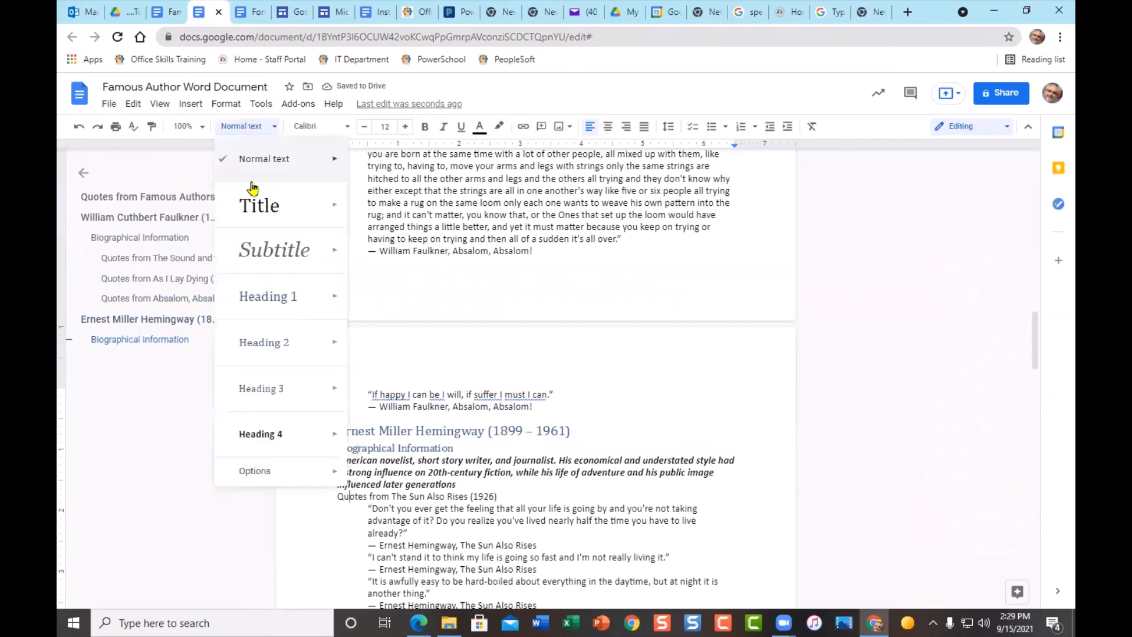
pyautogui.click(263, 390)
pyautogui.scroll(-6, 511, 440)
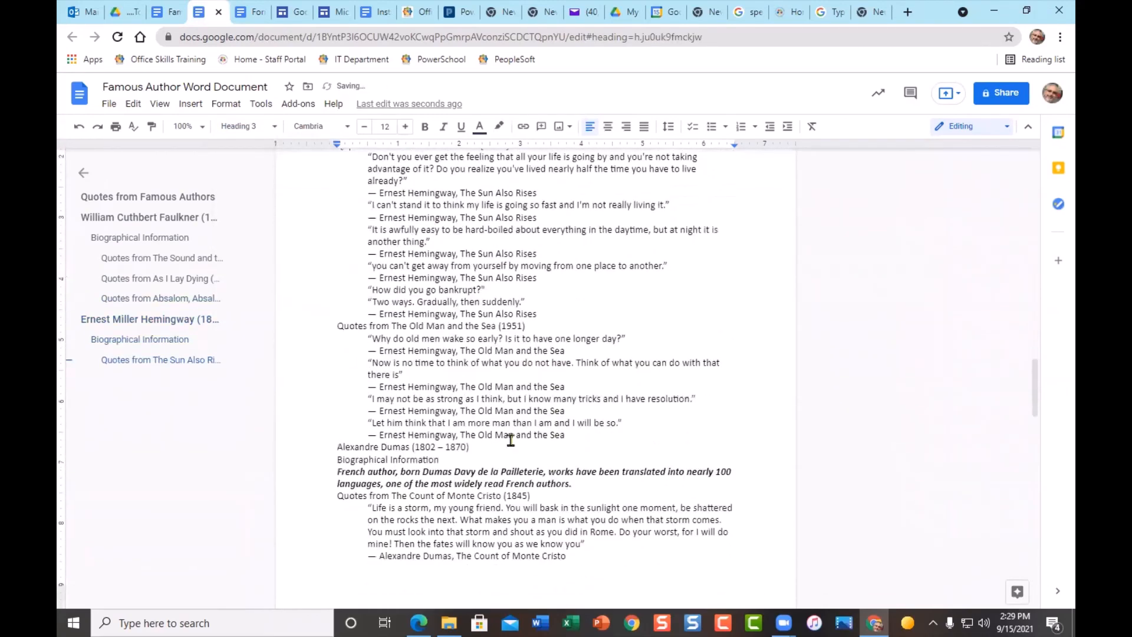
pyautogui.click(345, 326)
pyautogui.click(220, 127)
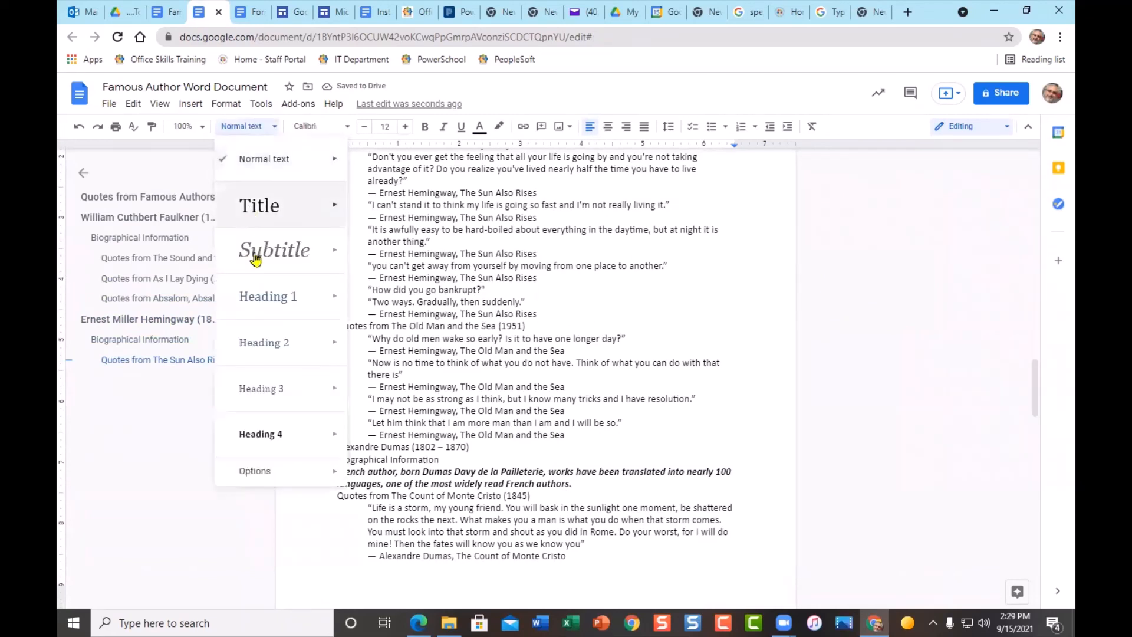
pyautogui.click(276, 390)
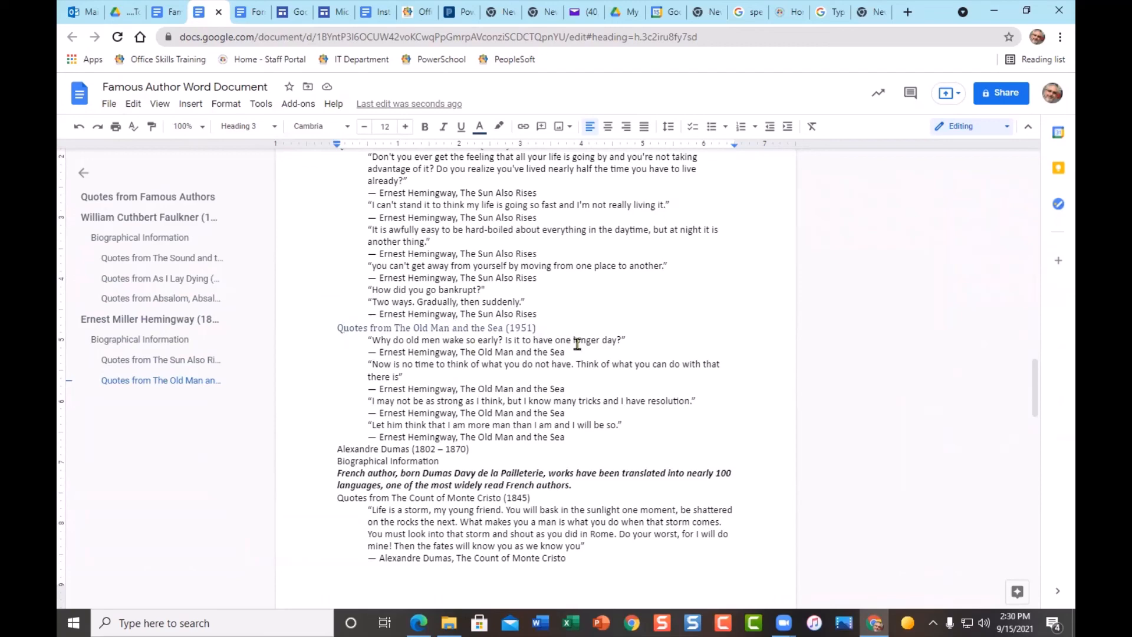
# - Make the Alexandre Dumas name Heading 1 and his Biographical Information Heading 2
pyautogui.scroll(-1, 494, 407)
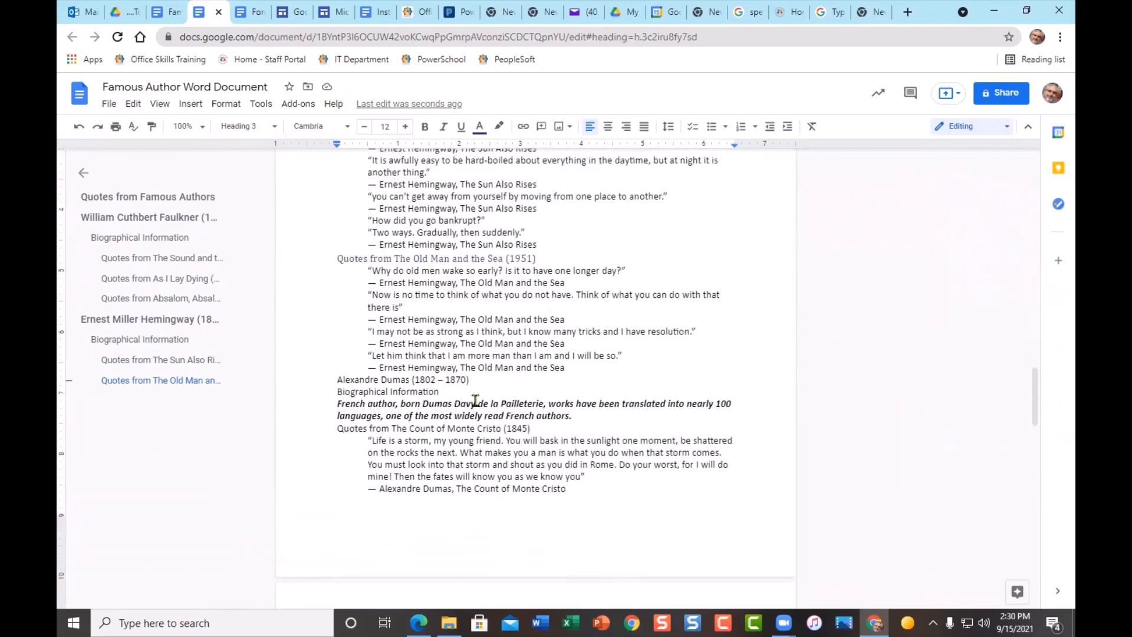
pyautogui.click(361, 376)
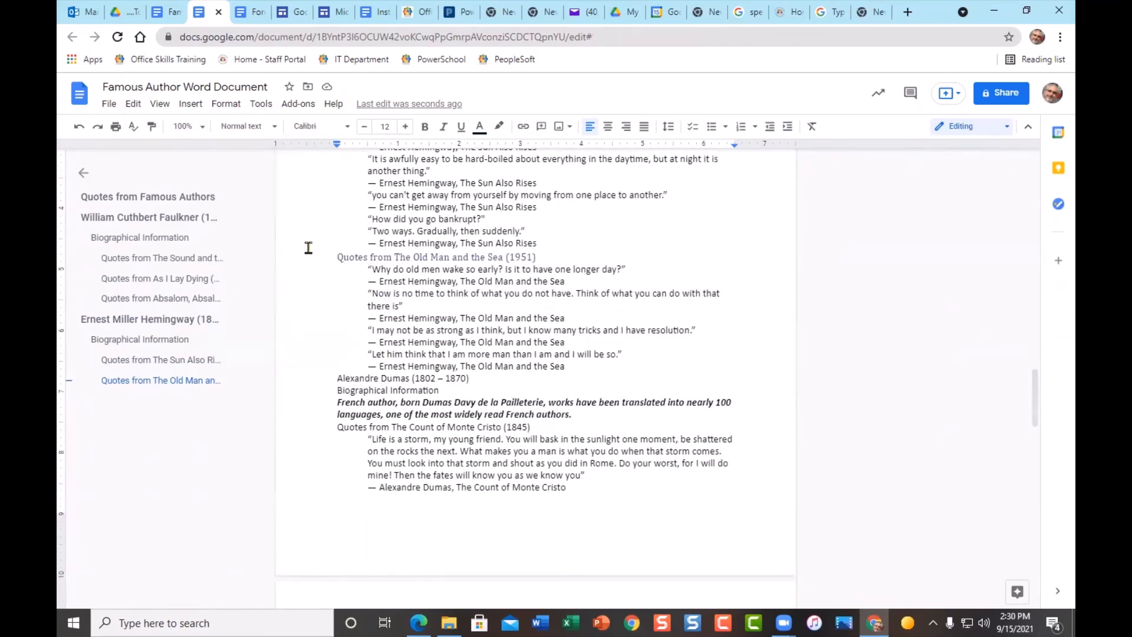
pyautogui.click(244, 127)
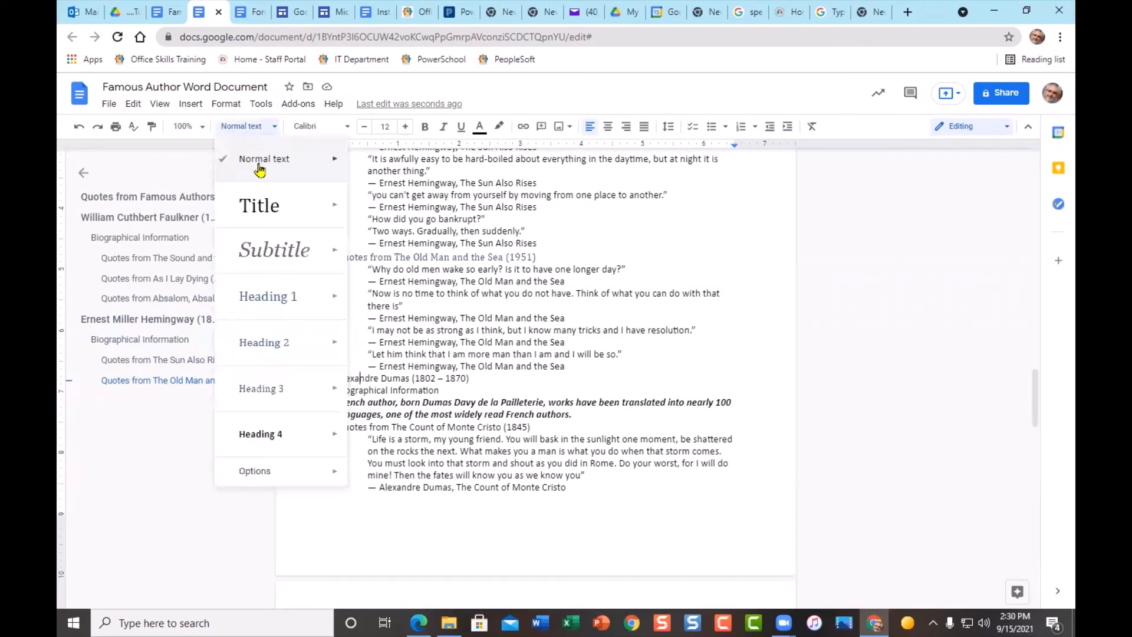
pyautogui.click(267, 297)
pyautogui.click(351, 408)
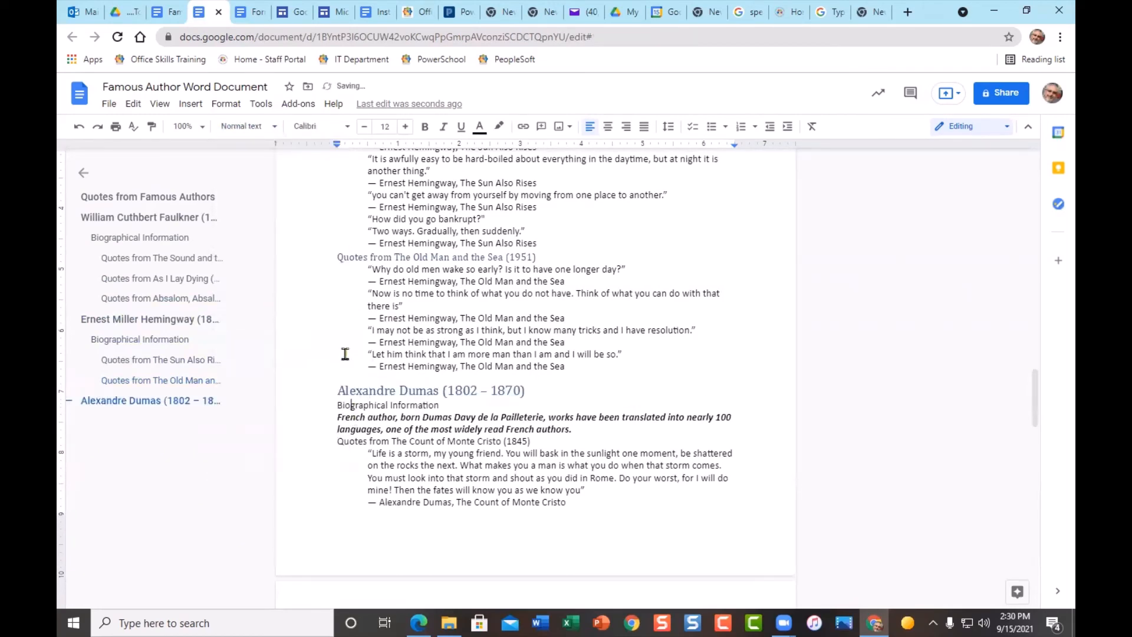
pyautogui.click(245, 127)
pyautogui.click(275, 348)
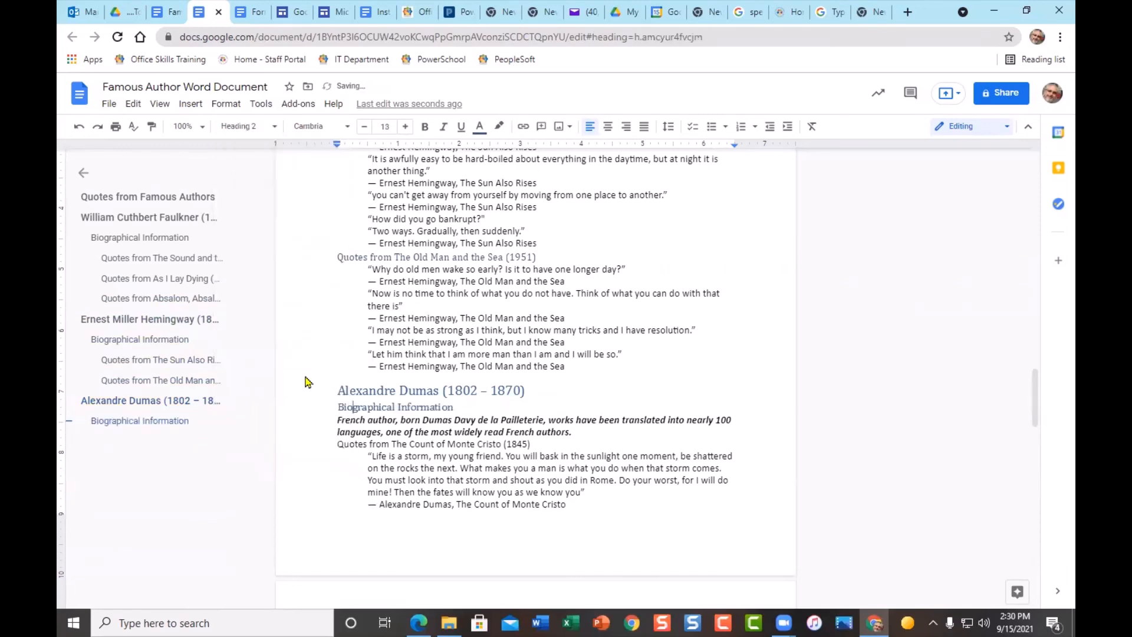
# - Make the Count of Monte Cristo and Three Musketeers quote lines Heading 3
pyautogui.scroll(-5, 448, 454)
pyautogui.click(347, 236)
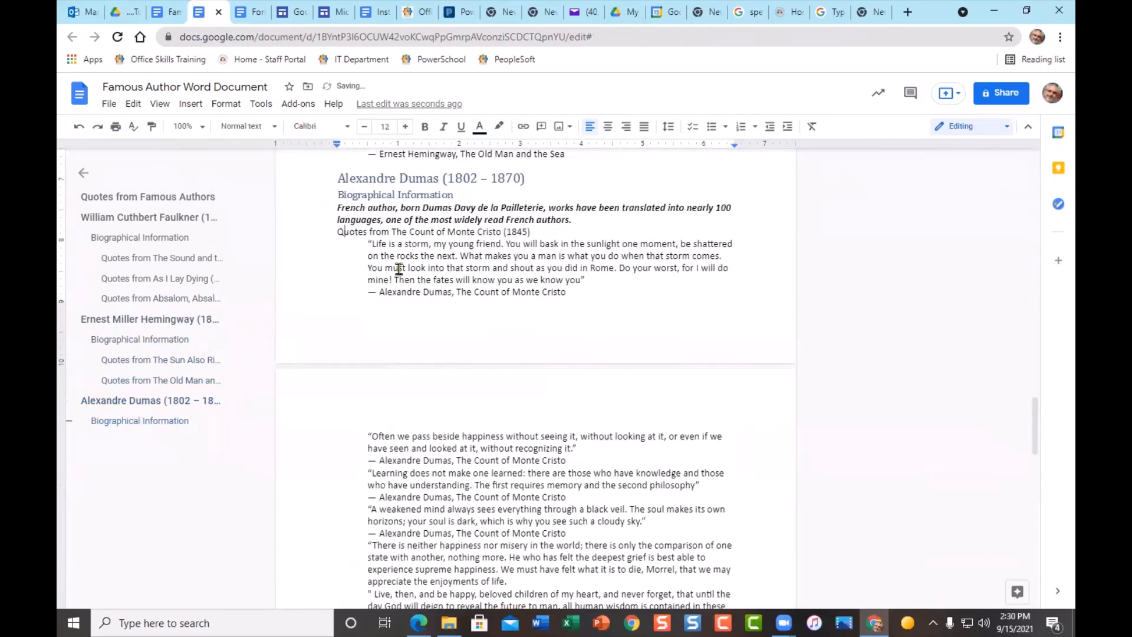
pyautogui.click(247, 126)
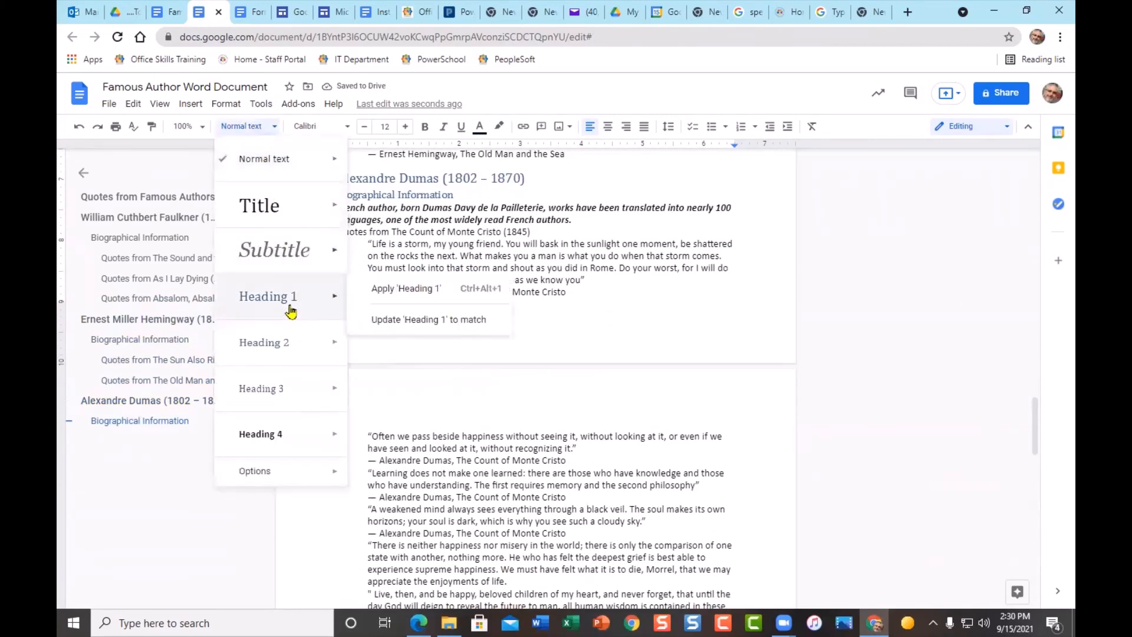
pyautogui.click(295, 391)
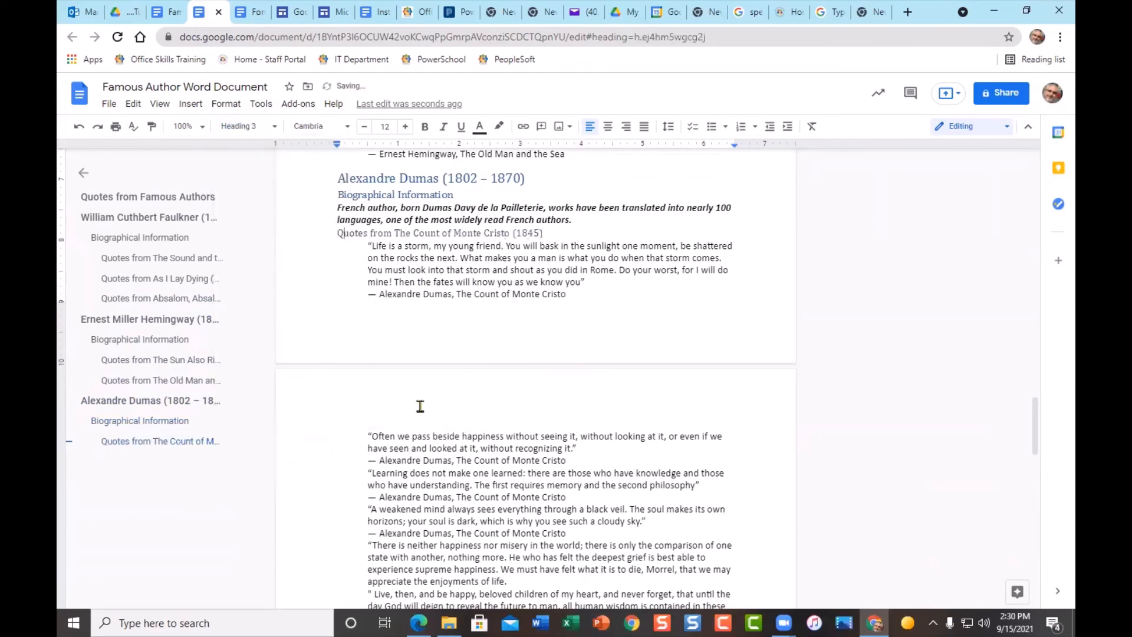
pyautogui.scroll(-5, 451, 362)
pyautogui.click(350, 360)
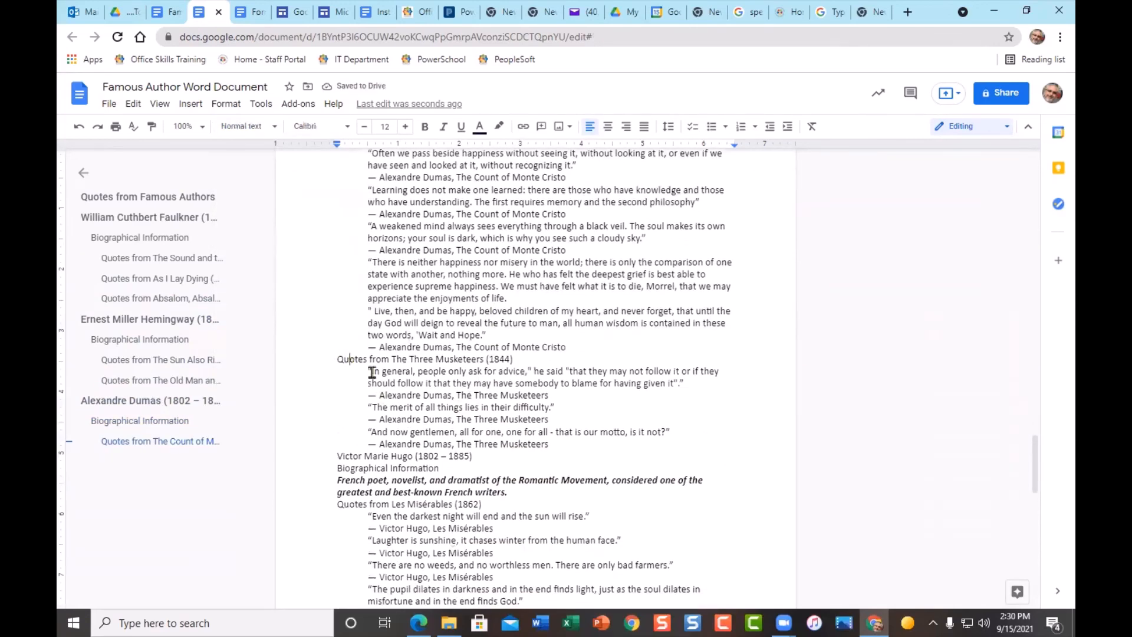
pyautogui.click(248, 126)
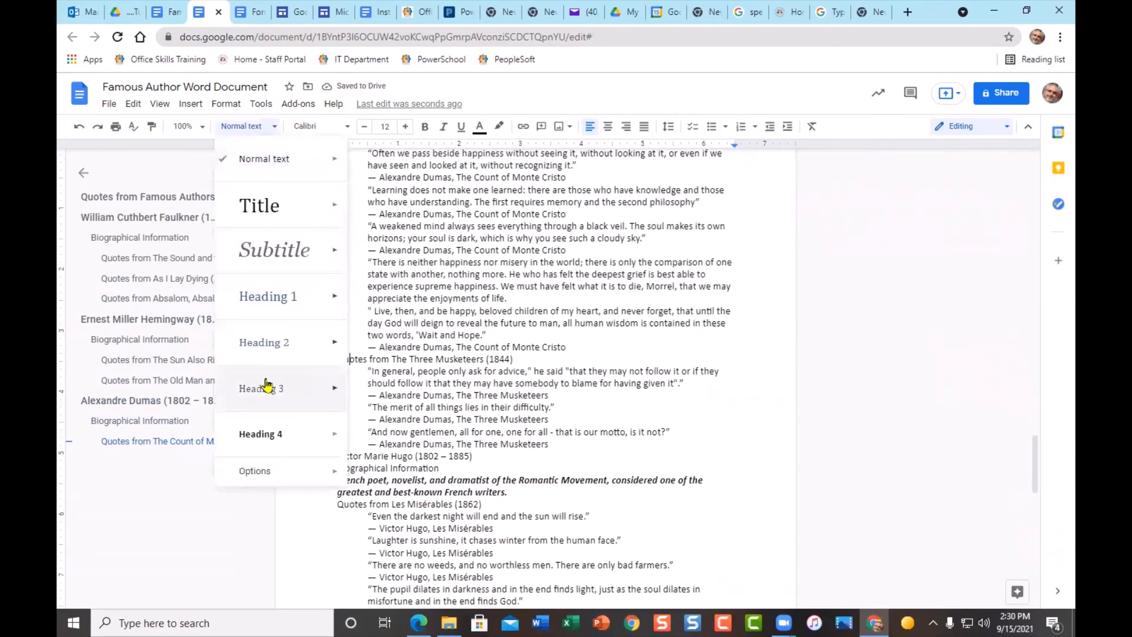
pyautogui.click(265, 390)
# - Make Victor Marie Hugo Heading 1, his Biographical Information Heading 2, and Les Misérables Heading 3
pyautogui.click(360, 458)
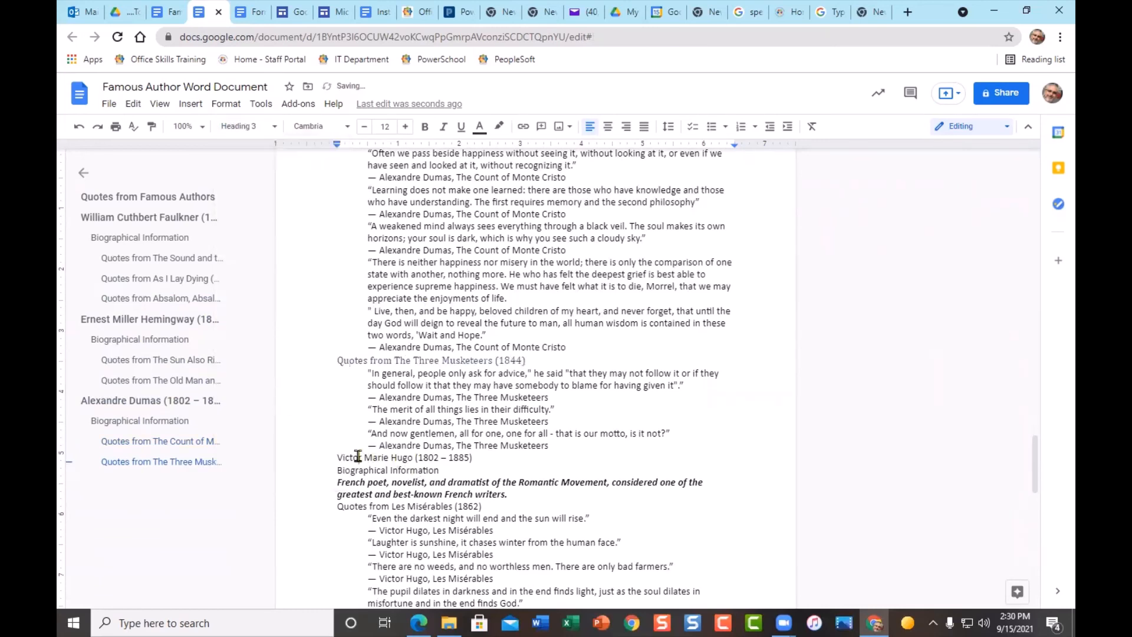
pyautogui.click(236, 128)
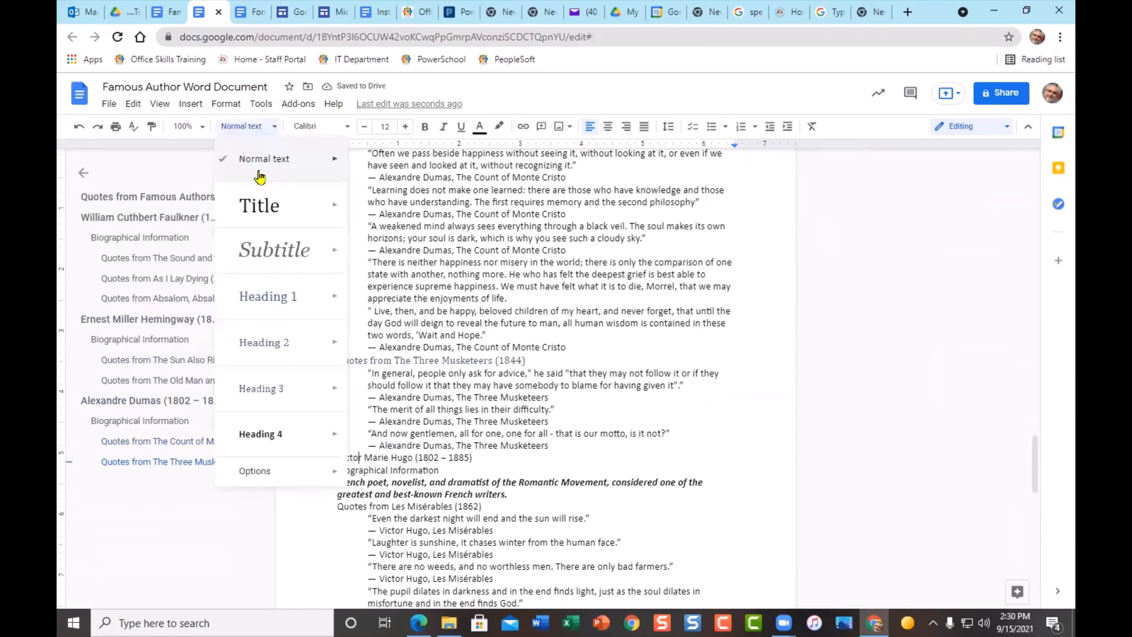
pyautogui.click(277, 300)
pyautogui.click(352, 479)
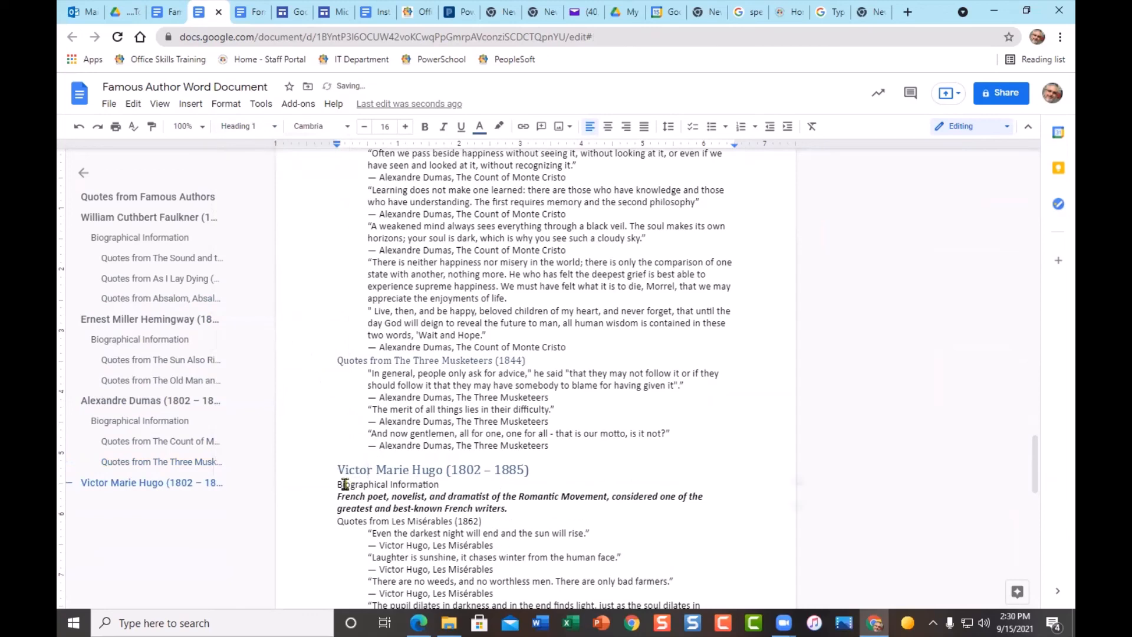
pyautogui.click(246, 126)
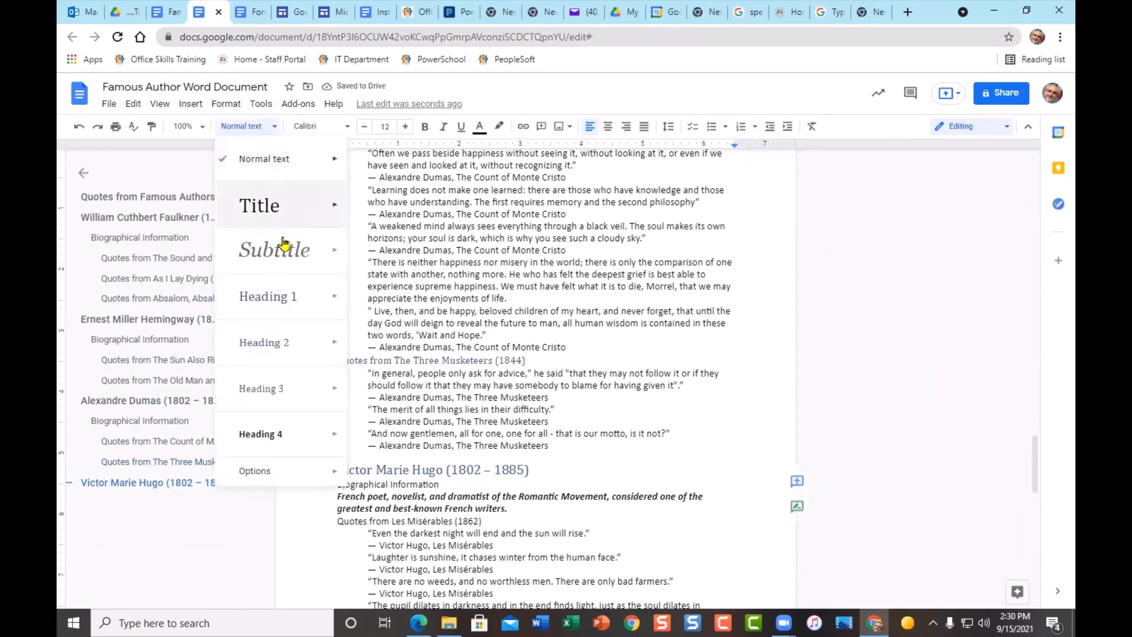
pyautogui.click(283, 354)
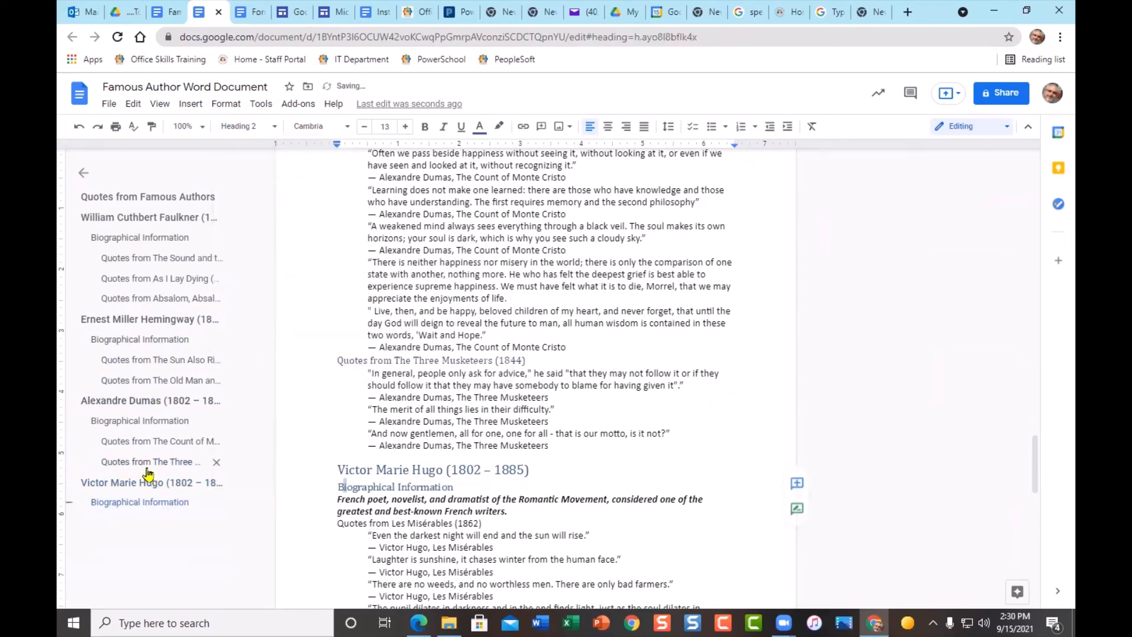
pyautogui.click(356, 525)
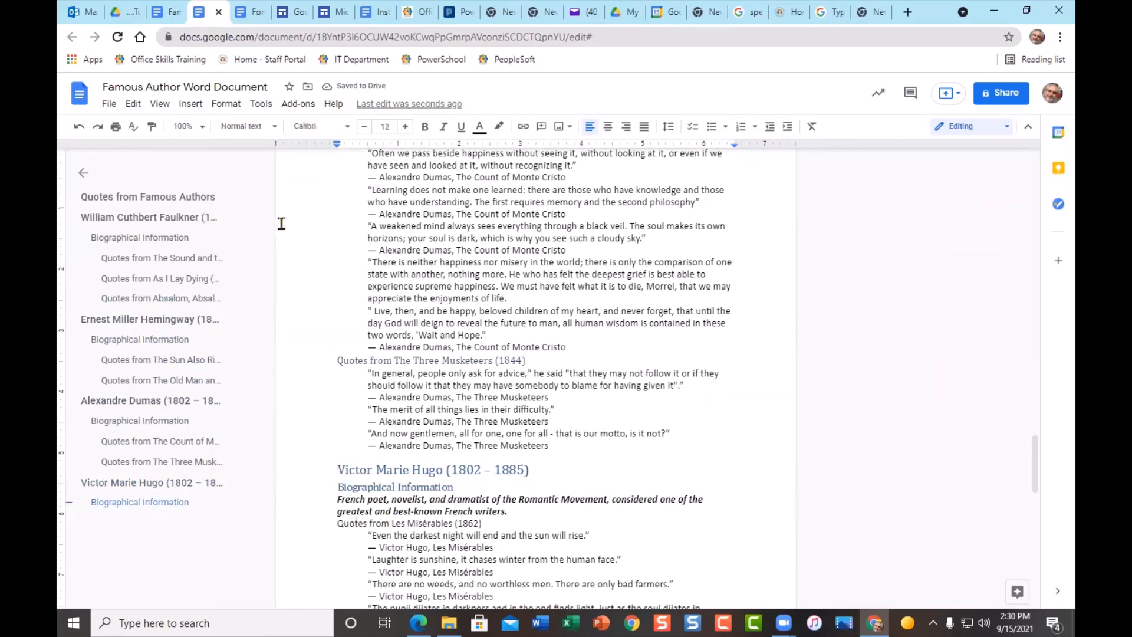
pyautogui.click(247, 127)
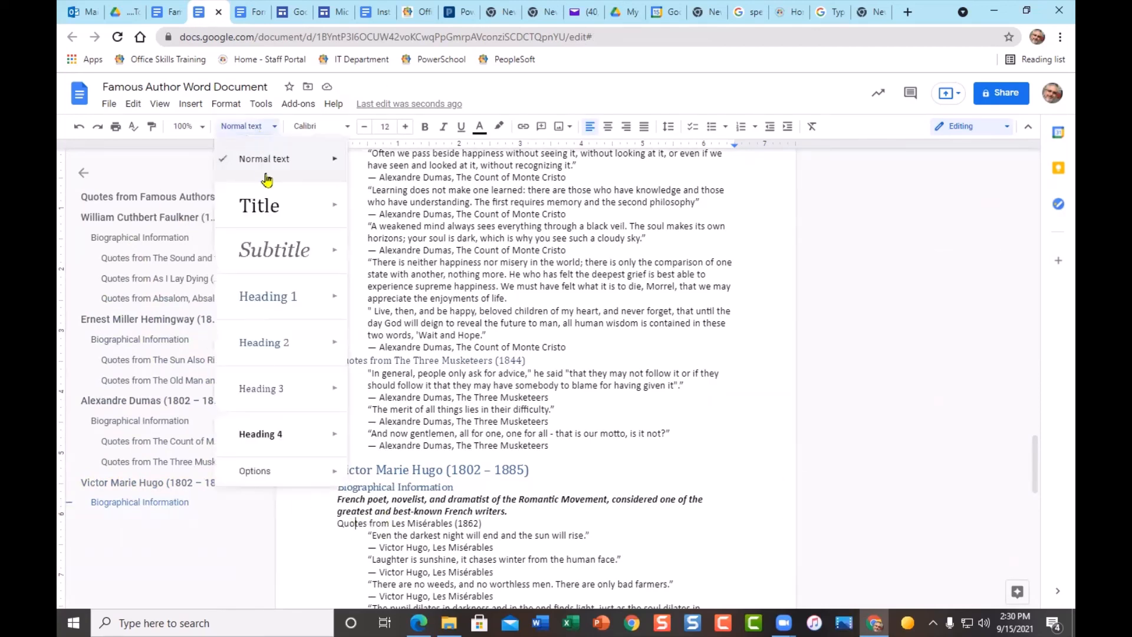
pyautogui.click(262, 389)
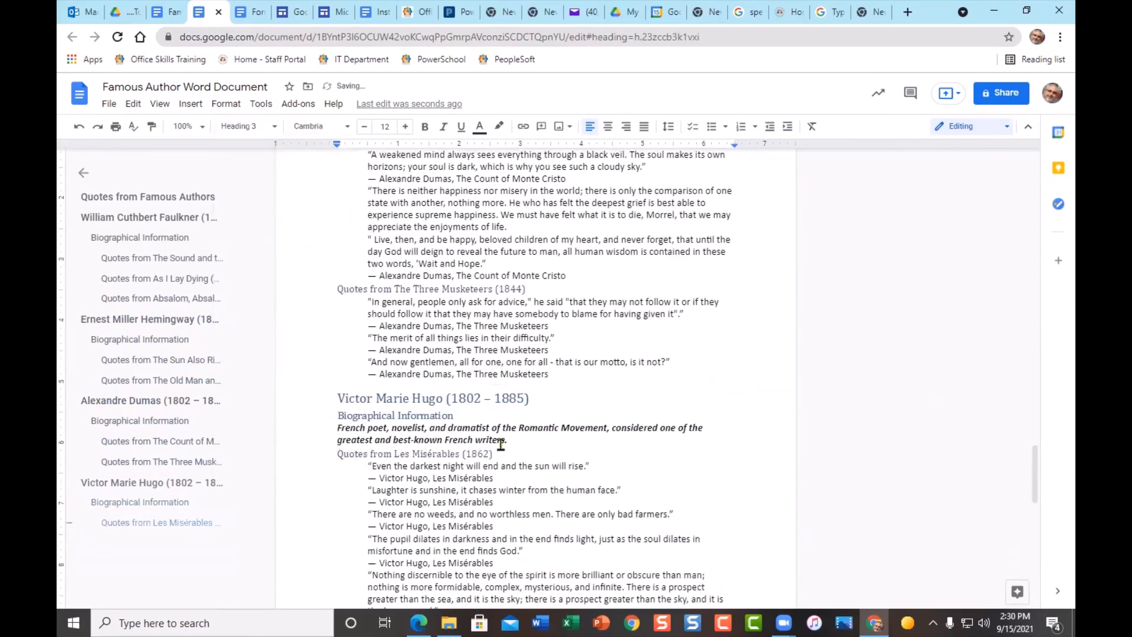
pyautogui.scroll(-5, 501, 444)
pyautogui.scroll(4, 480, 357)
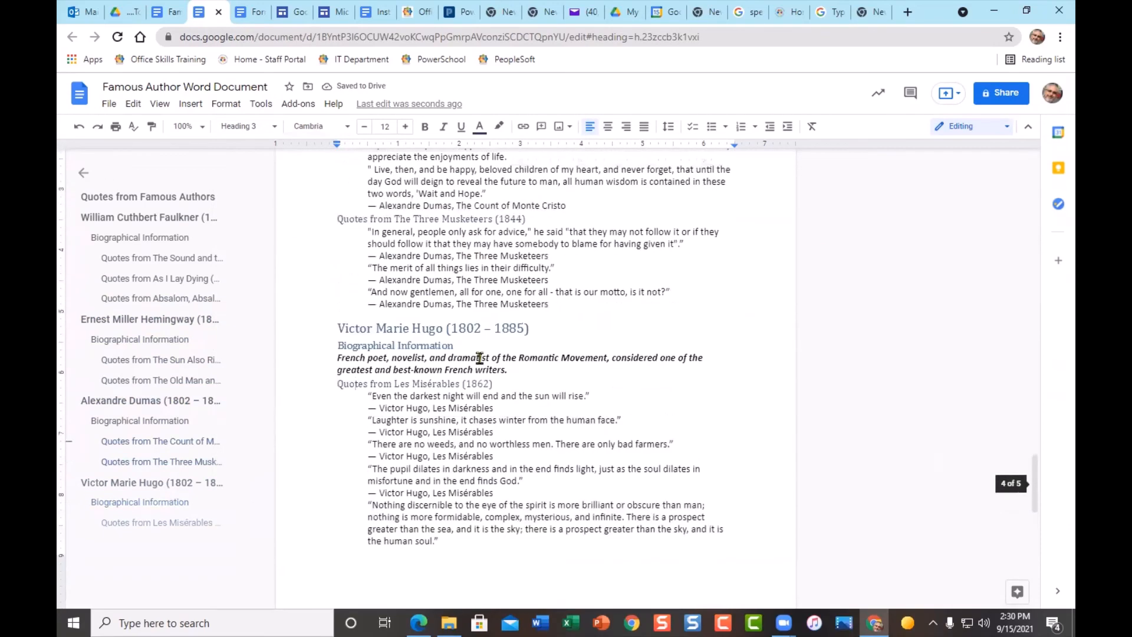
pyautogui.scroll(15, 479, 358)
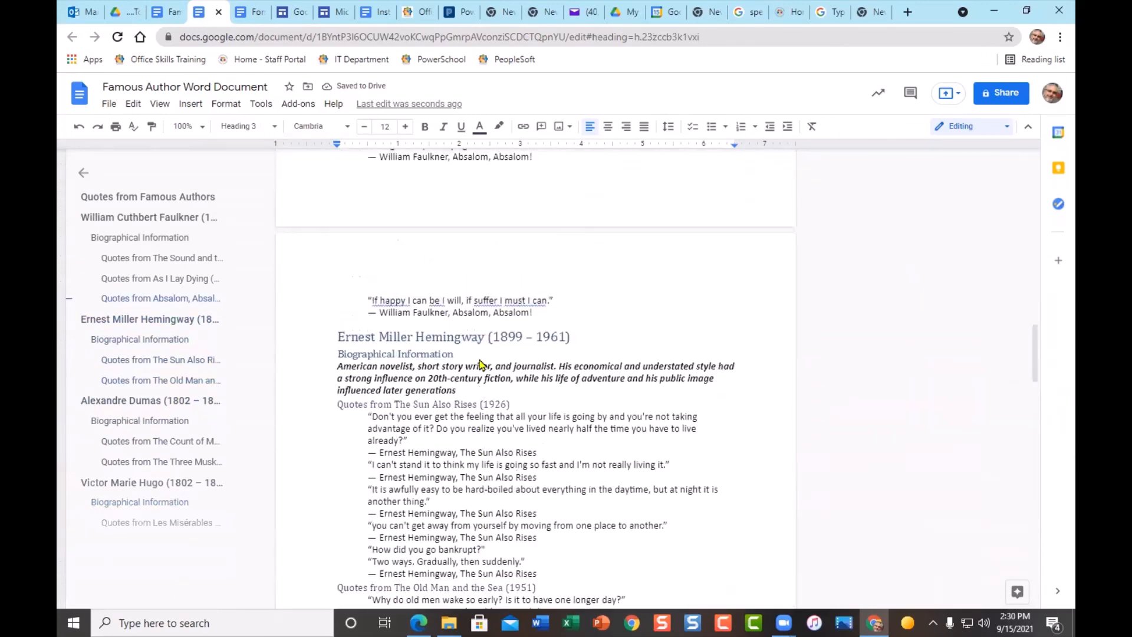
pyautogui.scroll(15, 479, 359)
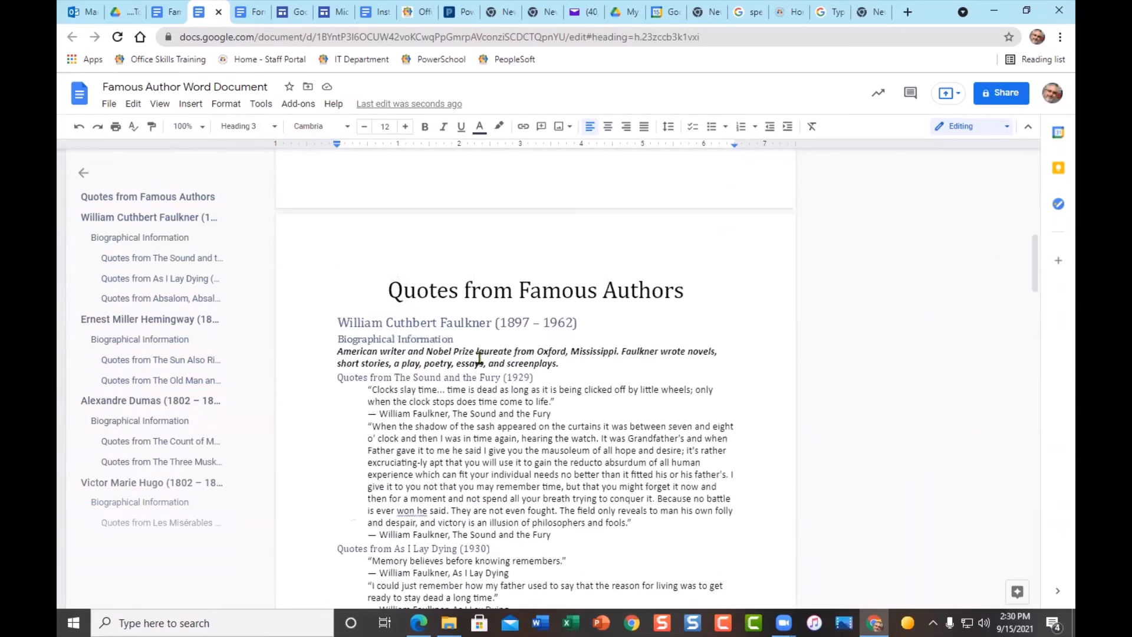
pyautogui.scroll(2, 480, 358)
pyautogui.scroll(-2, 564, 486)
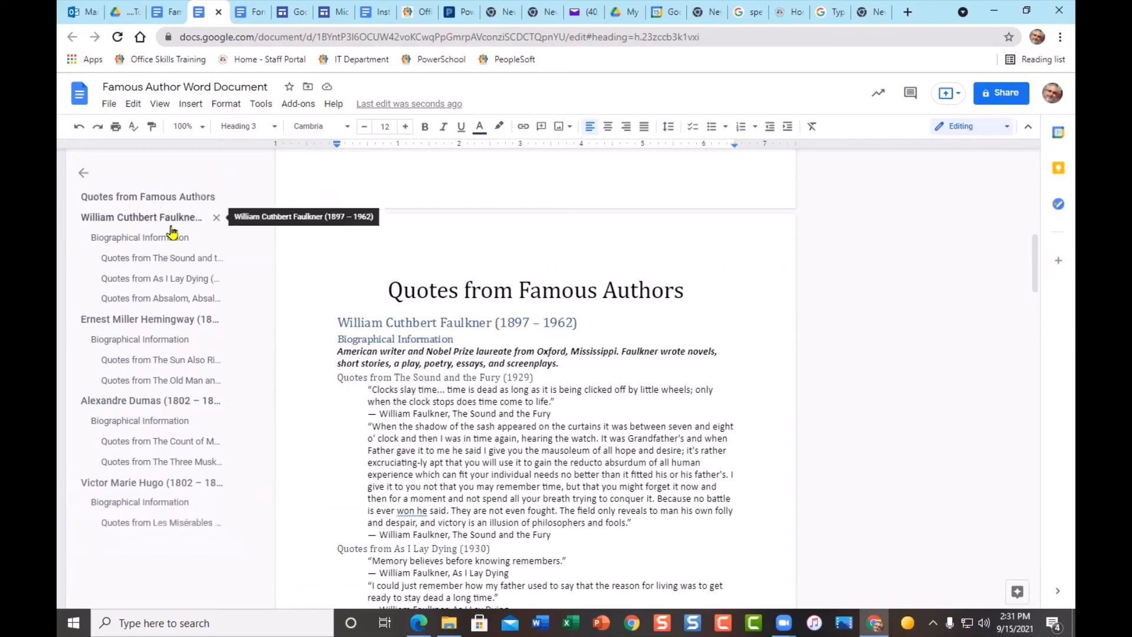
pyautogui.click(142, 324)
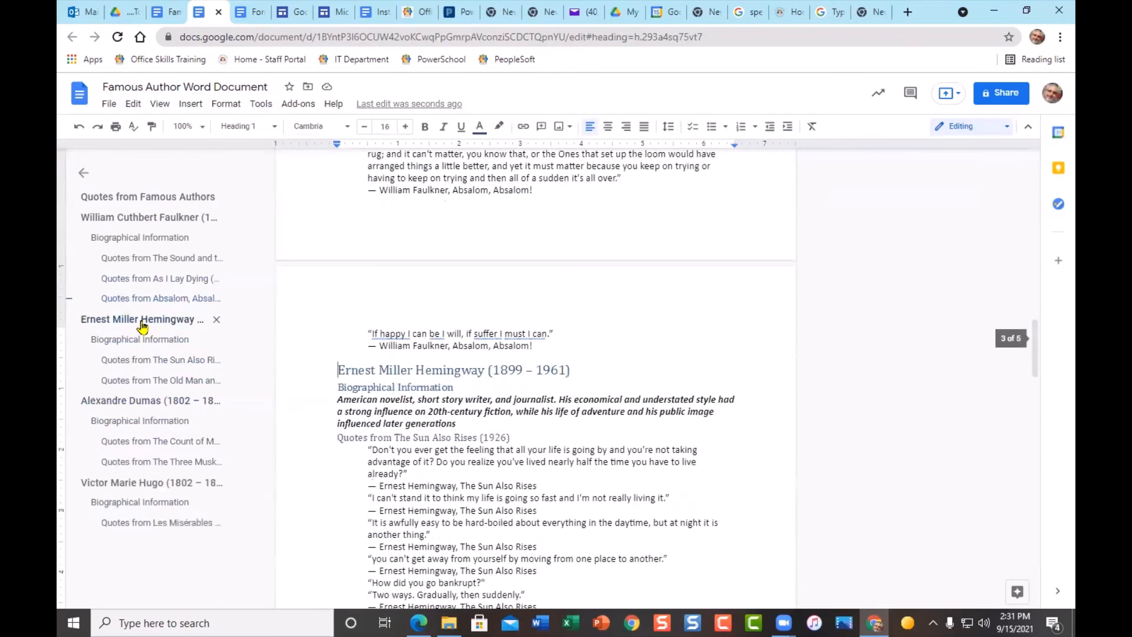
pyautogui.click(121, 483)
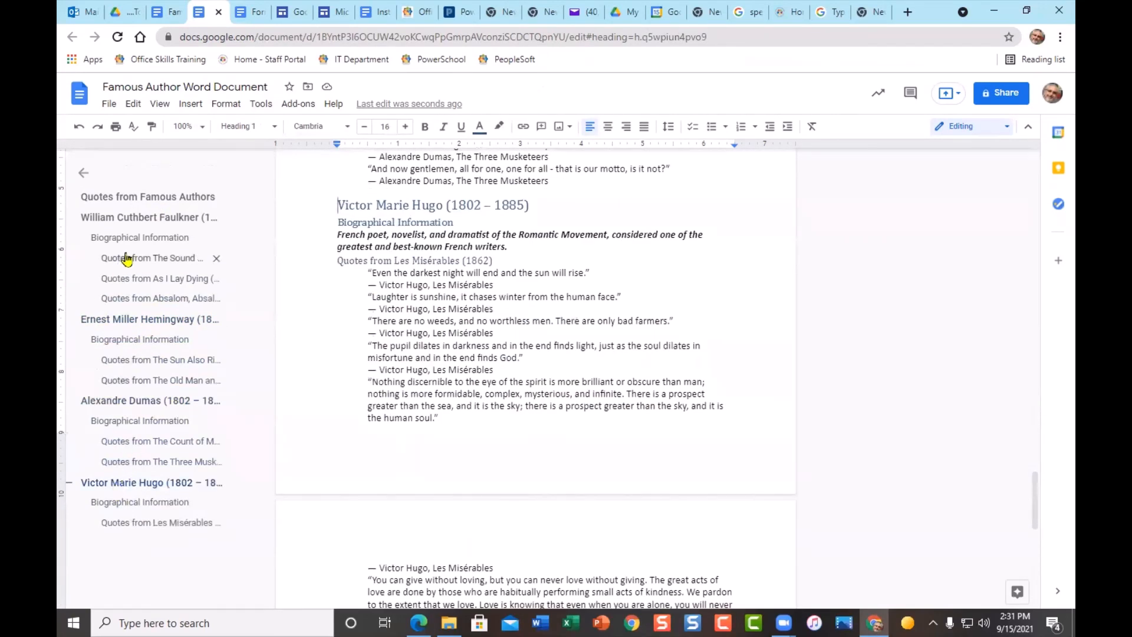
pyautogui.click(149, 218)
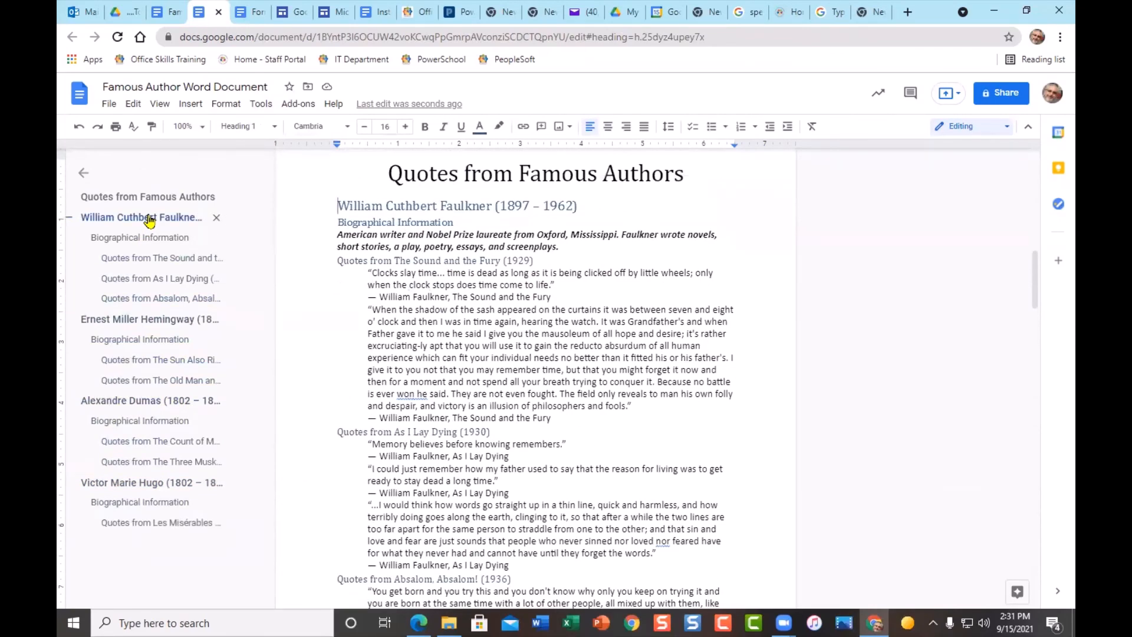
pyautogui.click(176, 447)
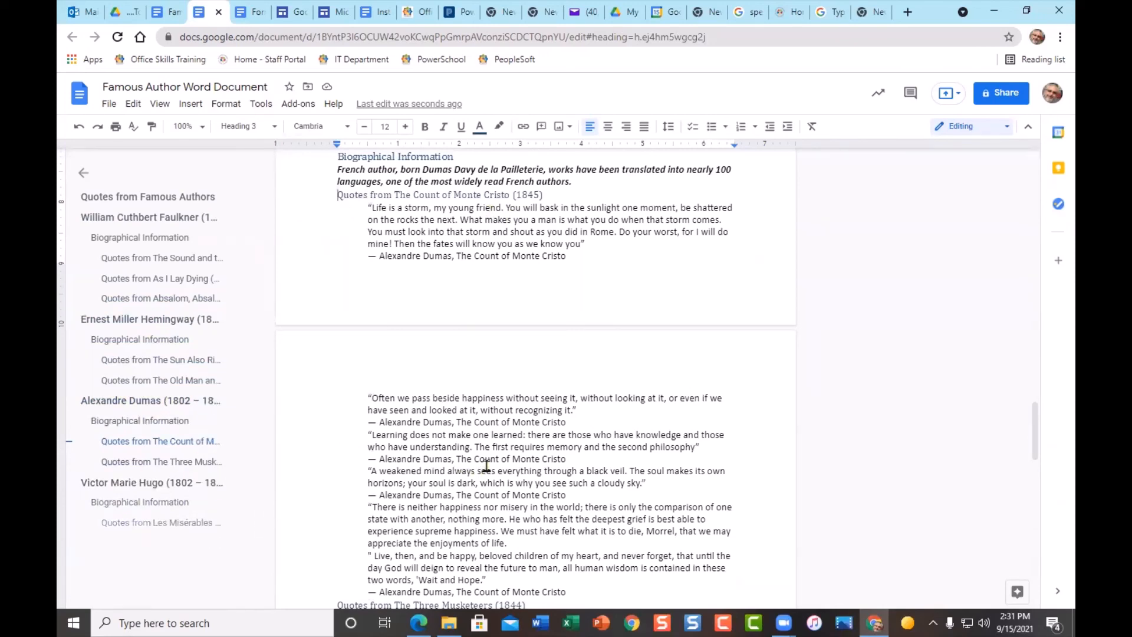
pyautogui.scroll(15, 486, 468)
pyautogui.scroll(1, 488, 467)
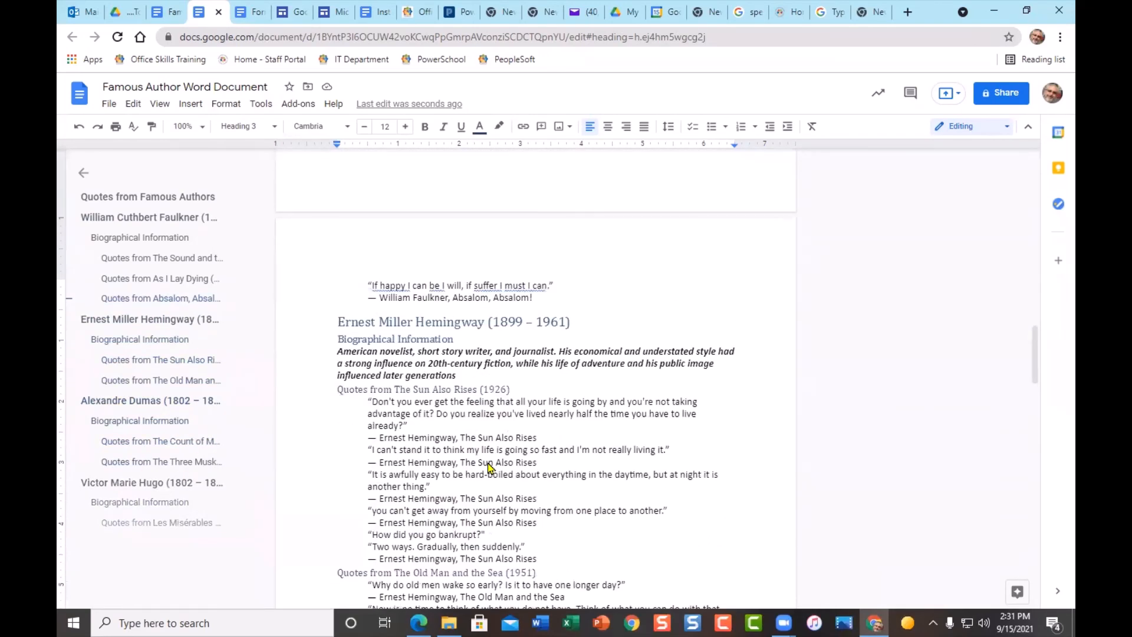
pyautogui.scroll(-1, 489, 465)
pyautogui.scroll(1, 489, 466)
pyautogui.scroll(-1, 502, 449)
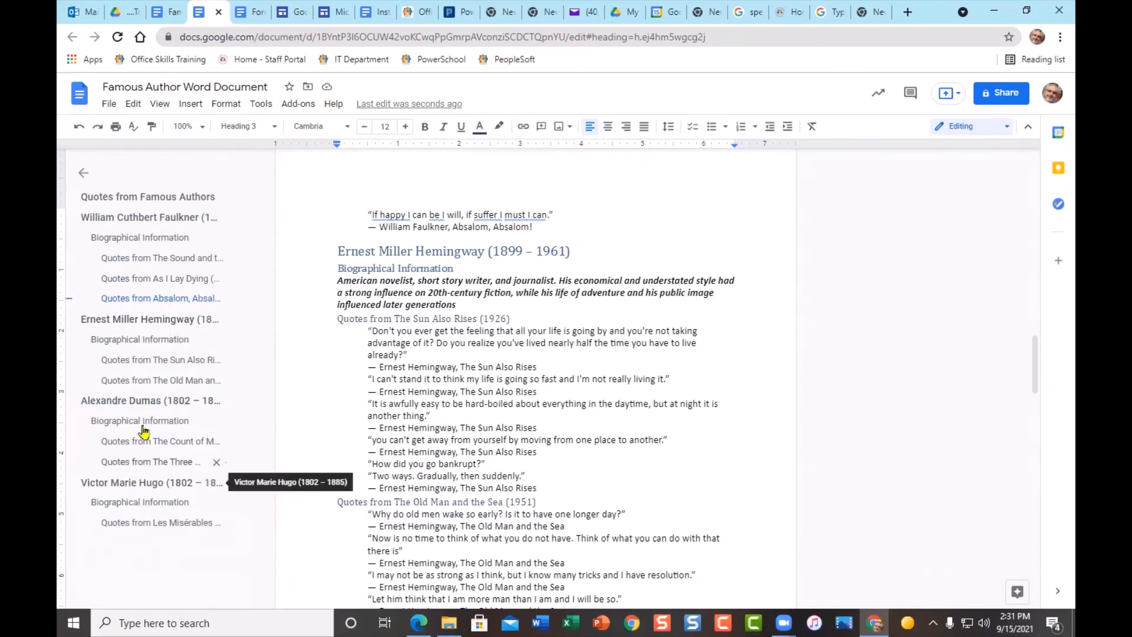
# - Colour the Hemingway heading red and update Heading 1 to match it
pyautogui.moveTo(340, 249); pyautogui.dragTo(570, 253)
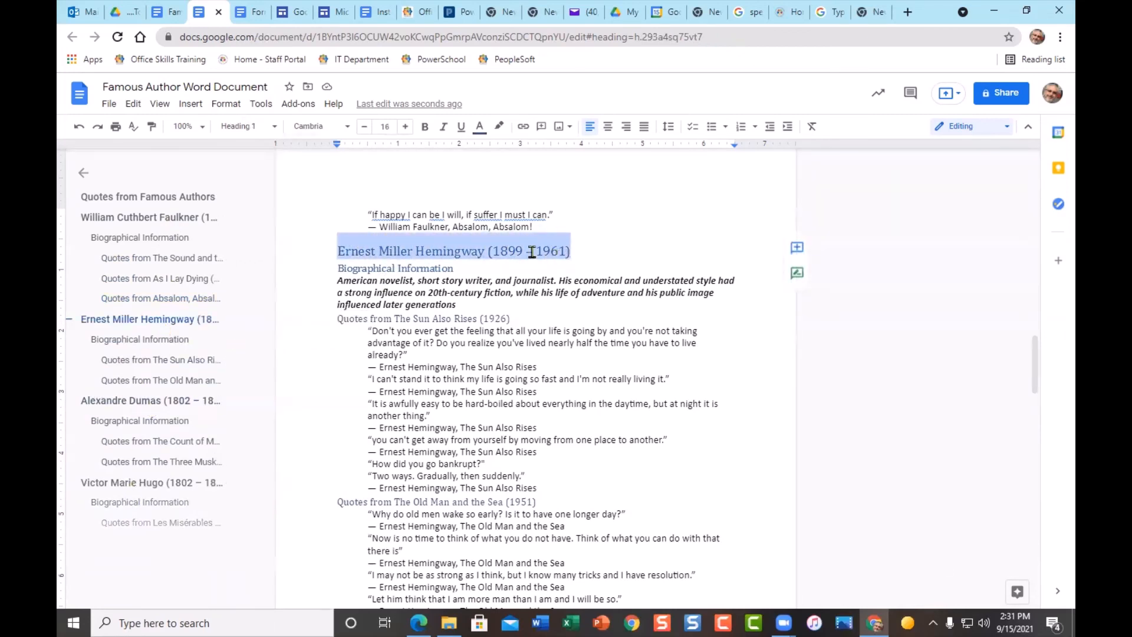
pyautogui.click(479, 126)
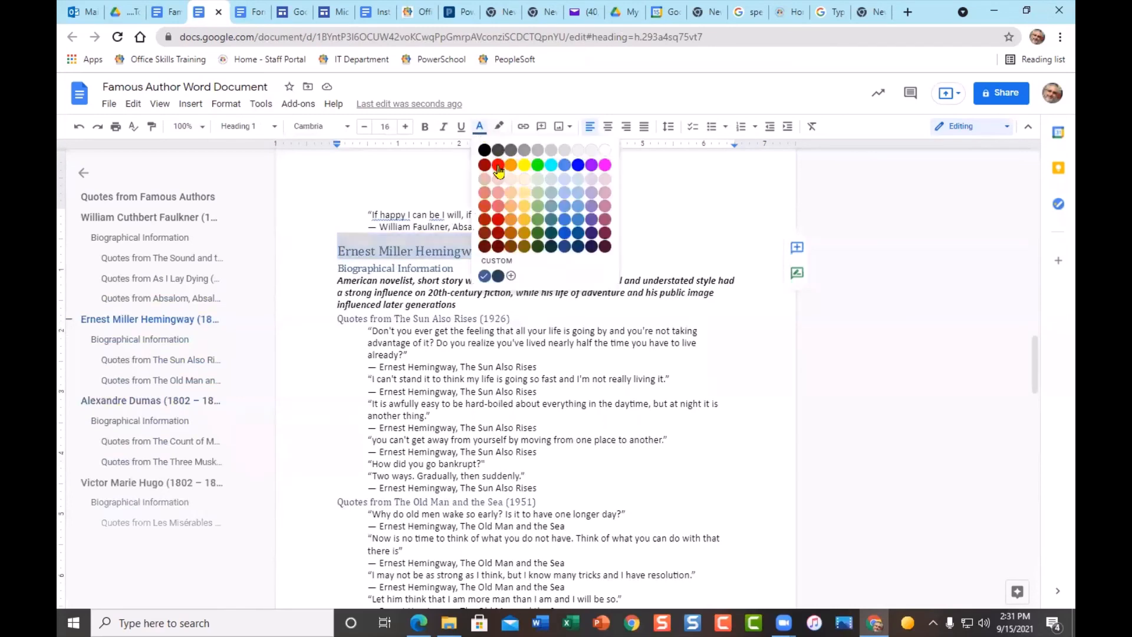
pyautogui.click(498, 165)
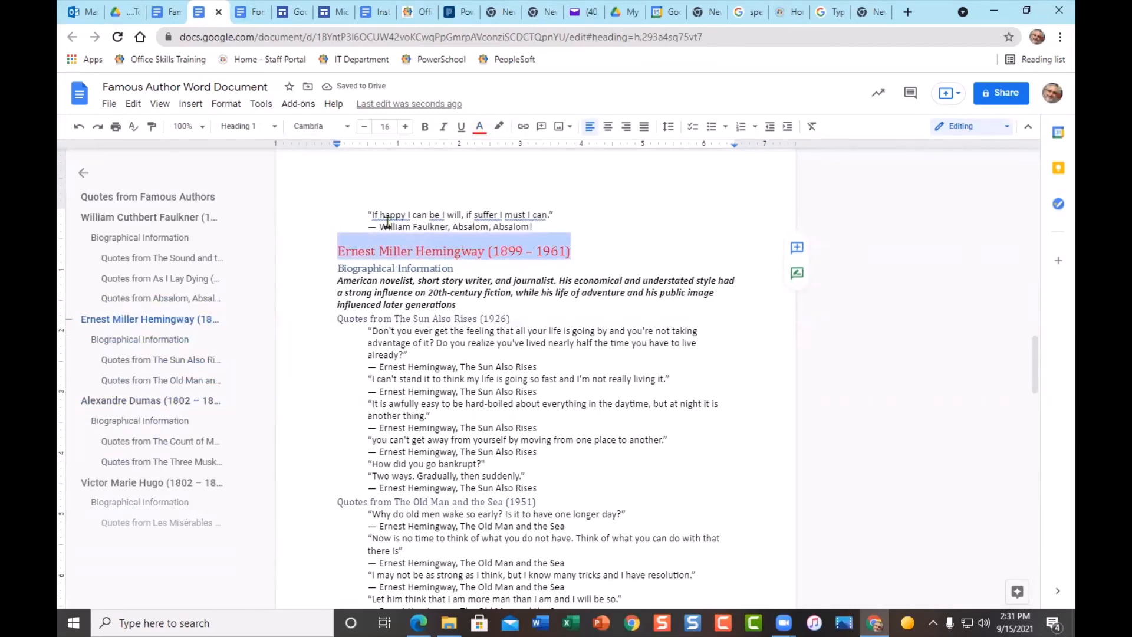
pyautogui.click(264, 127)
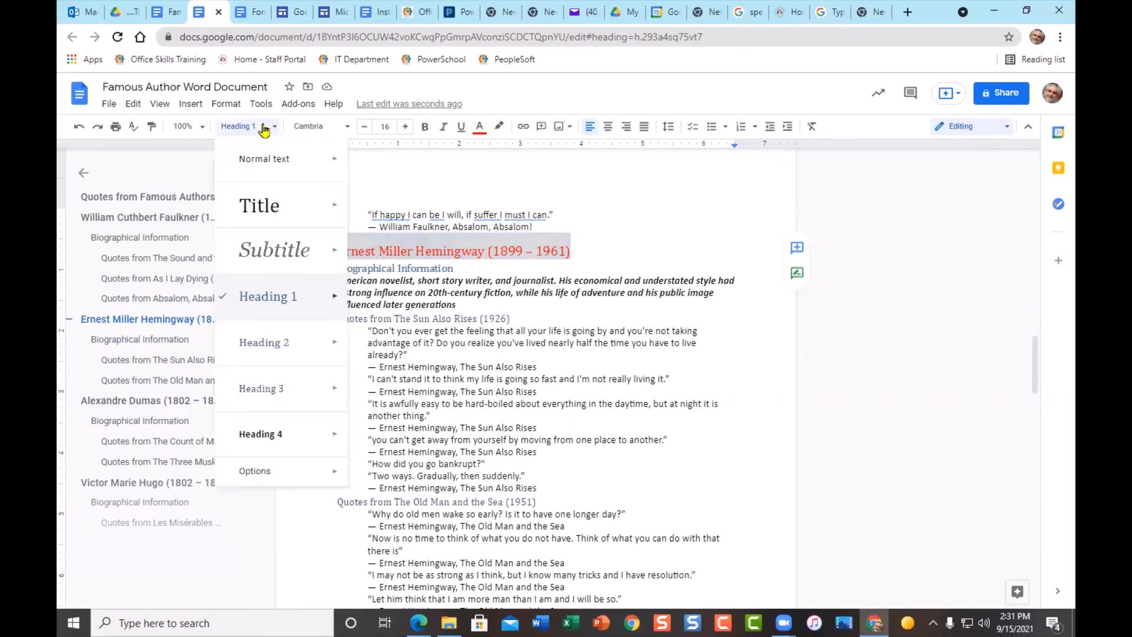
pyautogui.moveTo(328, 299)
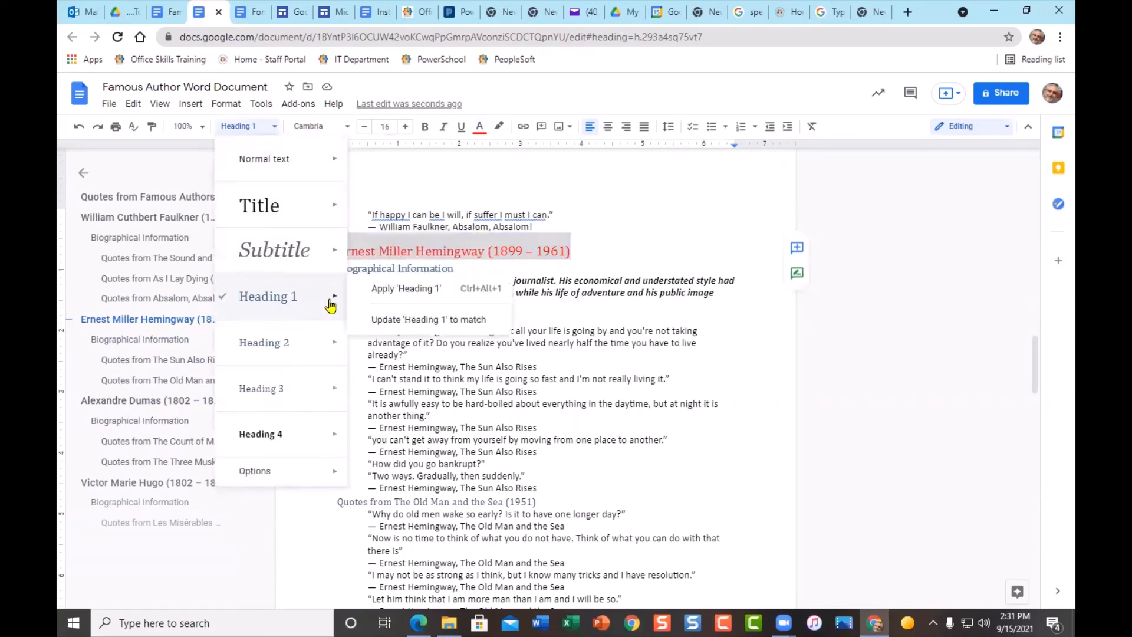
pyautogui.click(437, 320)
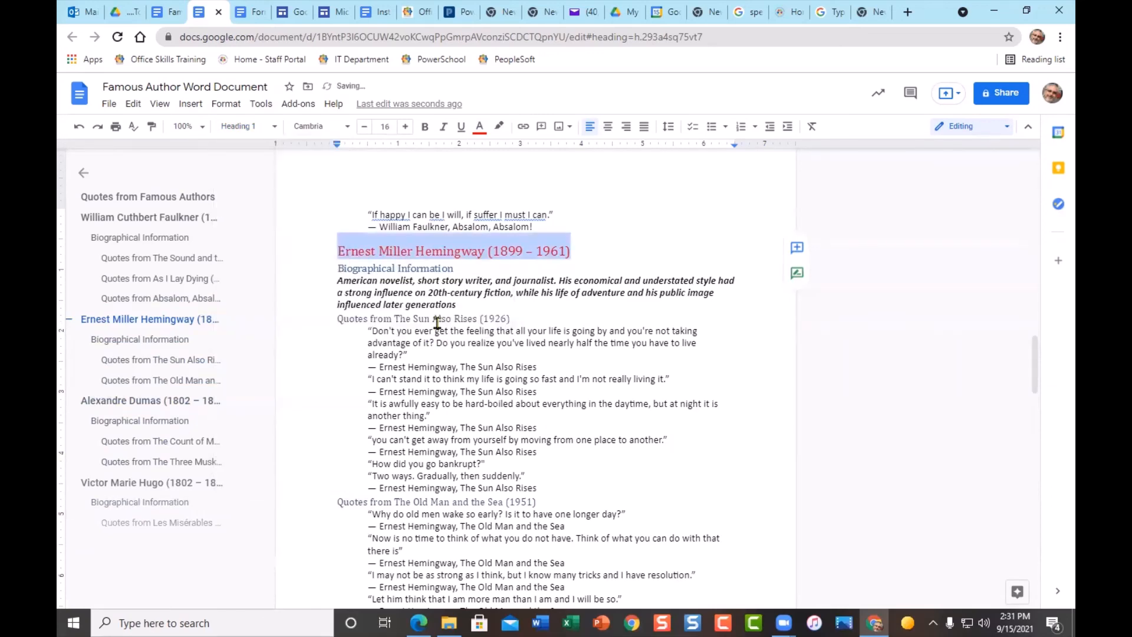
# - Change the Faulkner heading's font size to 20
pyautogui.scroll(-14, 490, 347)
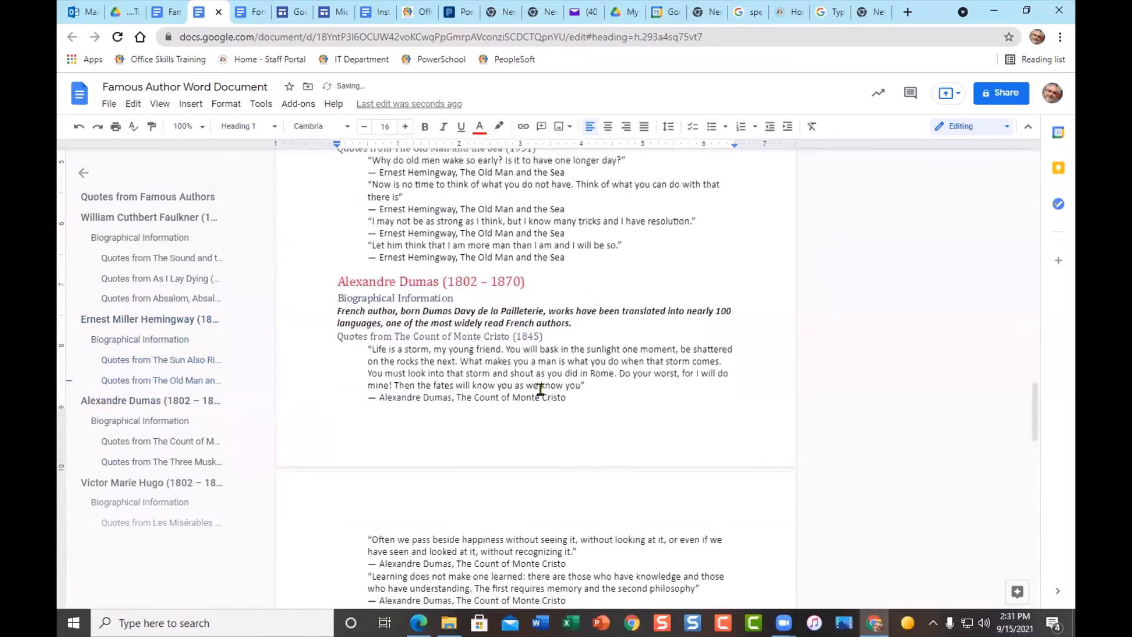
pyautogui.scroll(-3, 543, 394)
pyautogui.scroll(10, 552, 377)
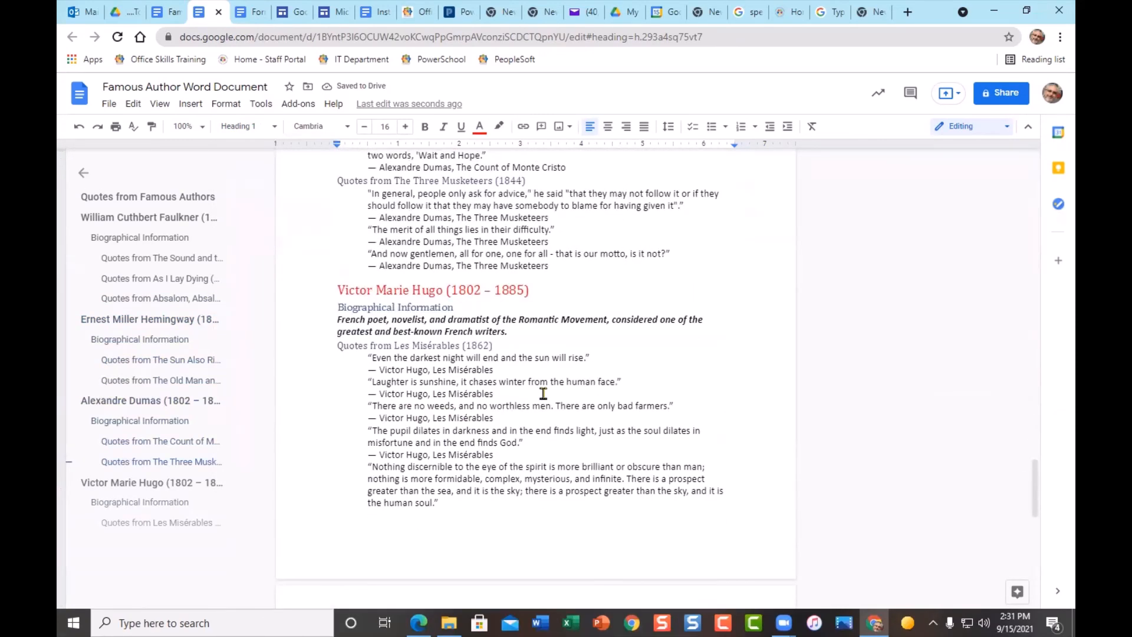
pyautogui.scroll(6, 555, 368)
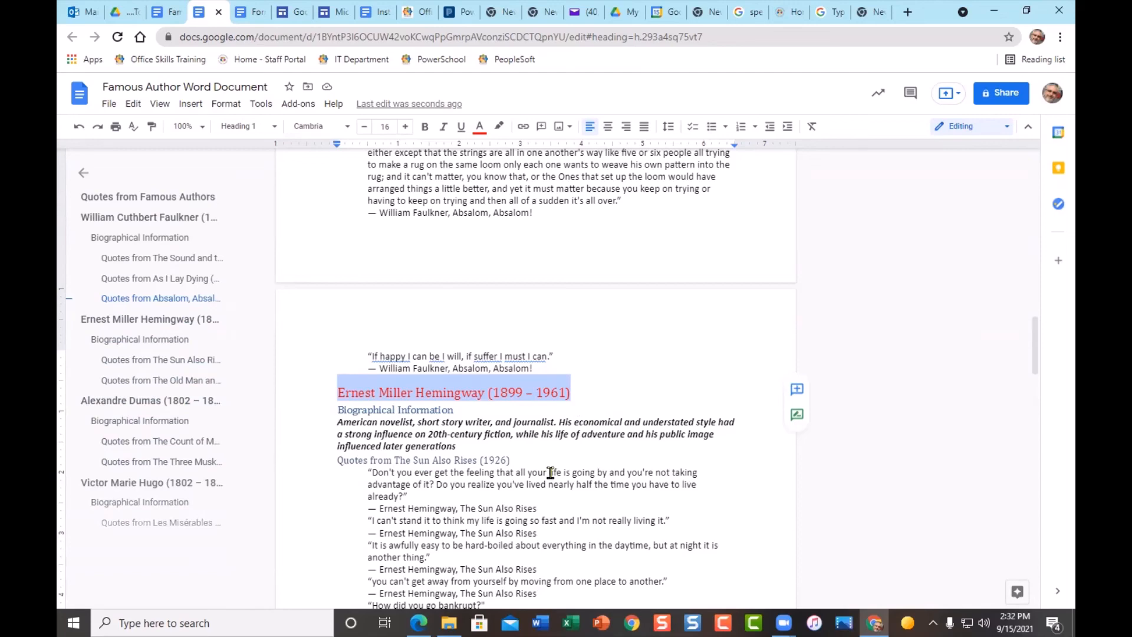
pyautogui.scroll(1, 550, 473)
pyautogui.scroll(10, 550, 472)
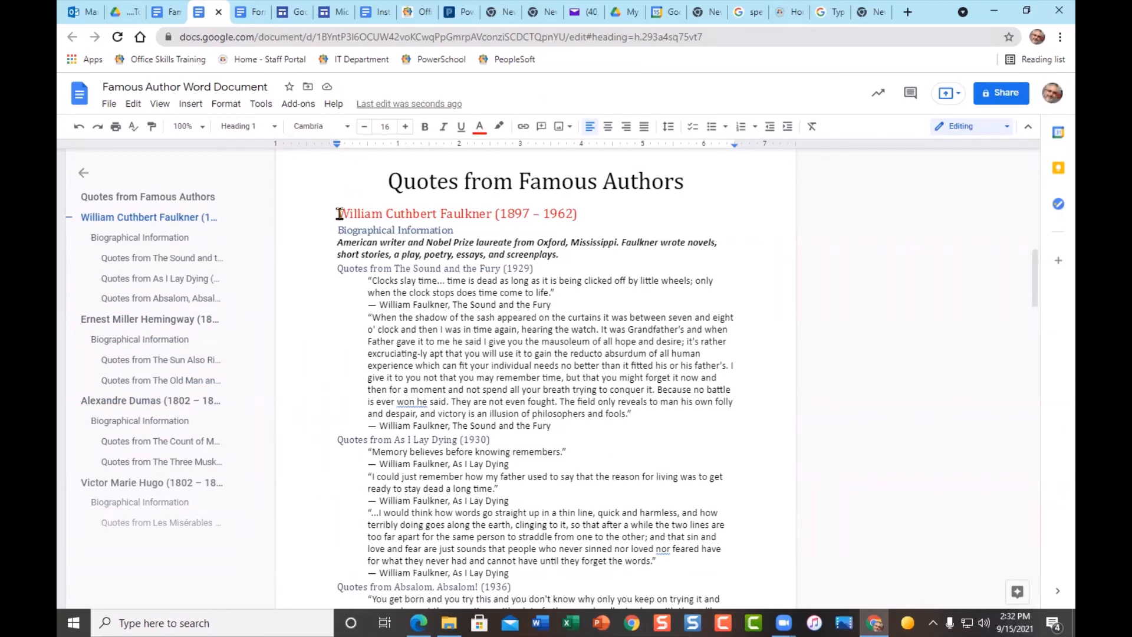
pyautogui.moveTo(339, 214); pyautogui.dragTo(576, 221)
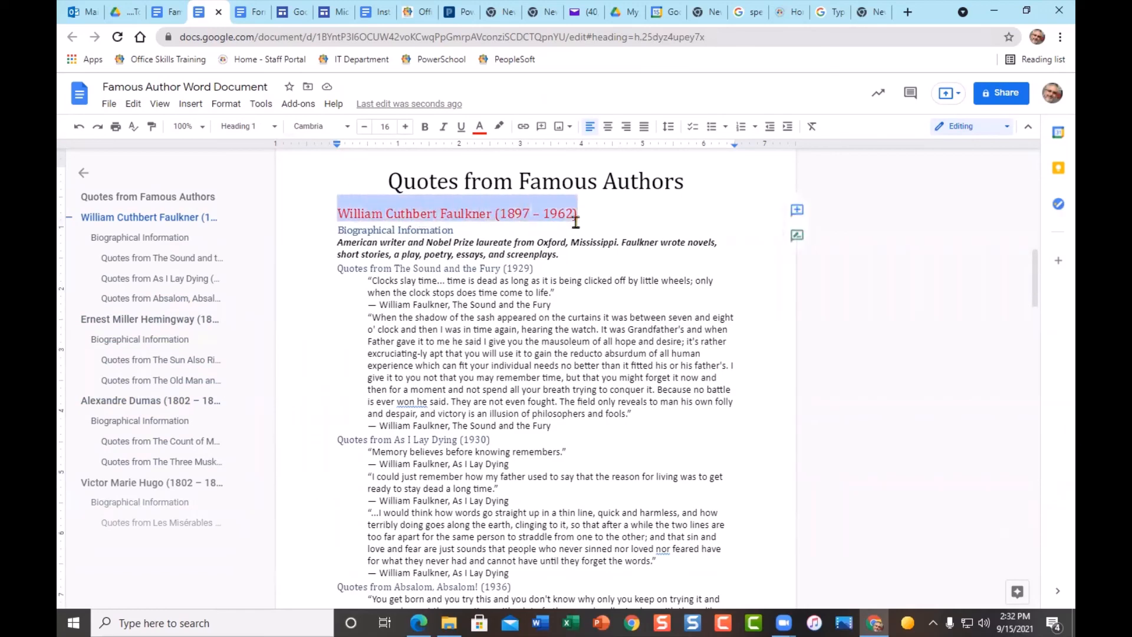
pyautogui.click(405, 127)
pyautogui.click(405, 127)
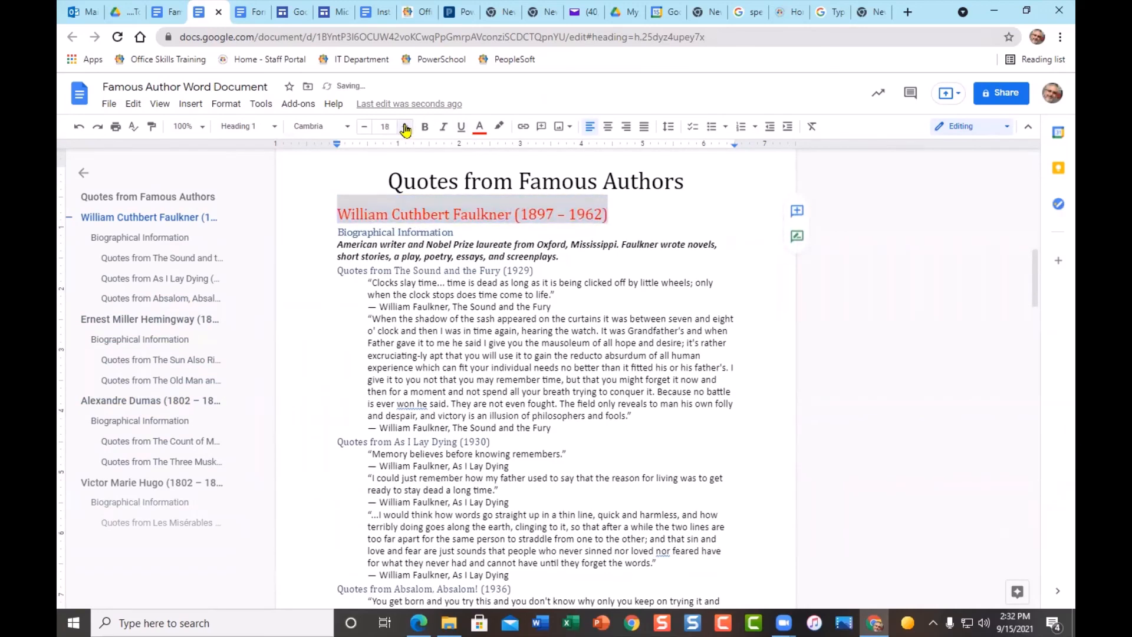
pyautogui.click(405, 126)
pyautogui.click(405, 127)
pyautogui.click(406, 127)
pyautogui.click(405, 127)
pyautogui.click(405, 127)
pyautogui.click(405, 126)
pyautogui.click(405, 126)
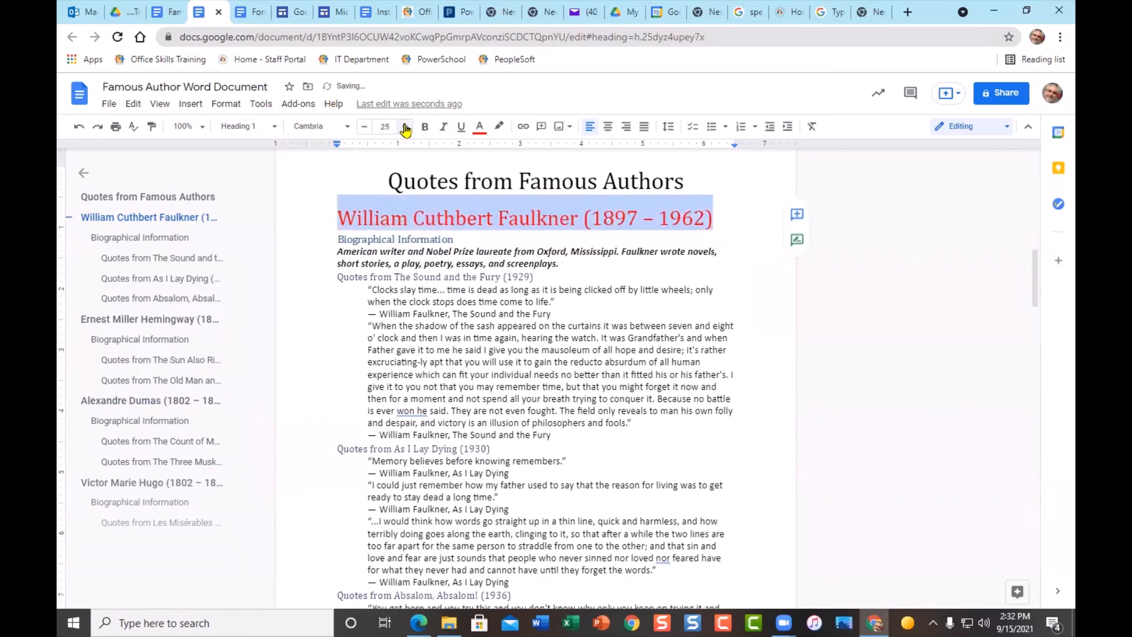
pyautogui.click(405, 127)
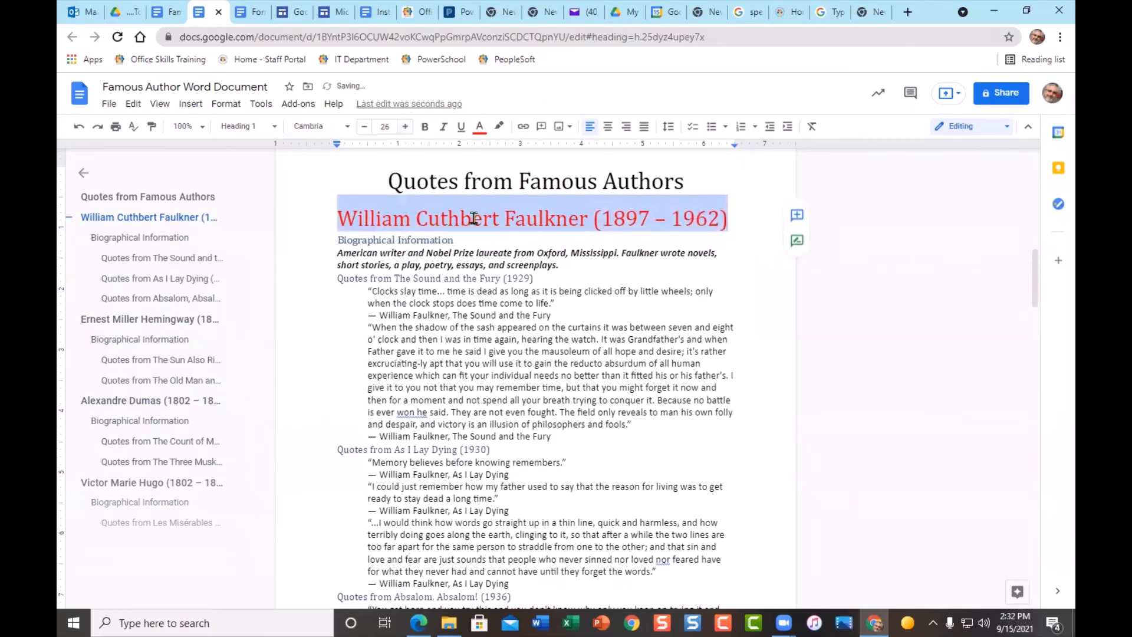
pyautogui.click(365, 127)
pyautogui.click(366, 127)
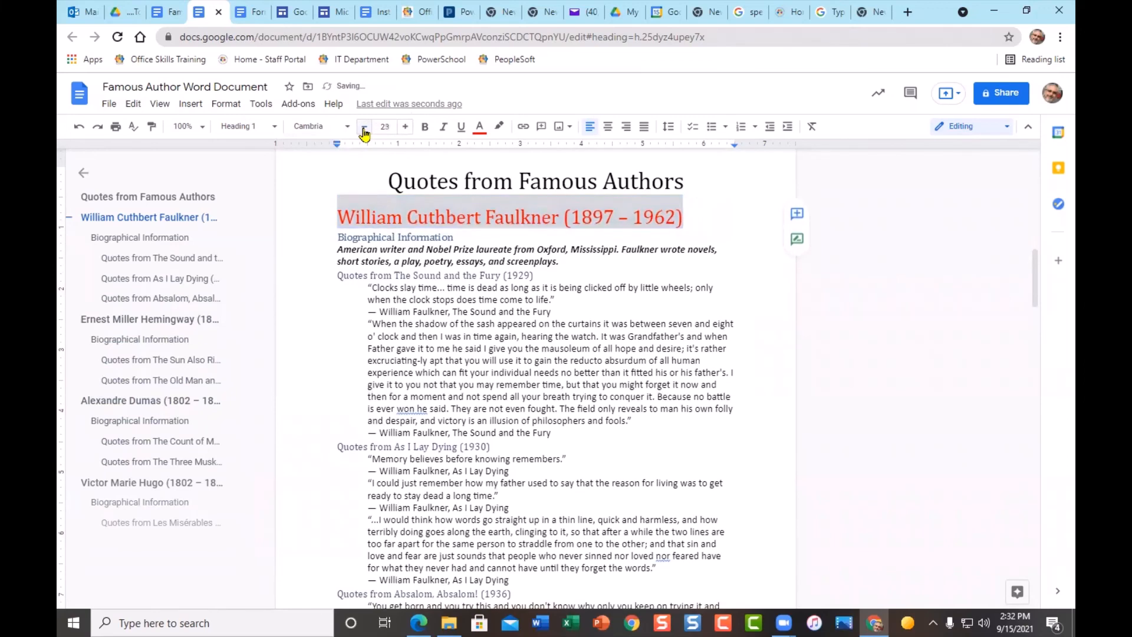
pyautogui.click(366, 127)
pyautogui.click(366, 127)
pyautogui.click(365, 127)
pyautogui.click(366, 127)
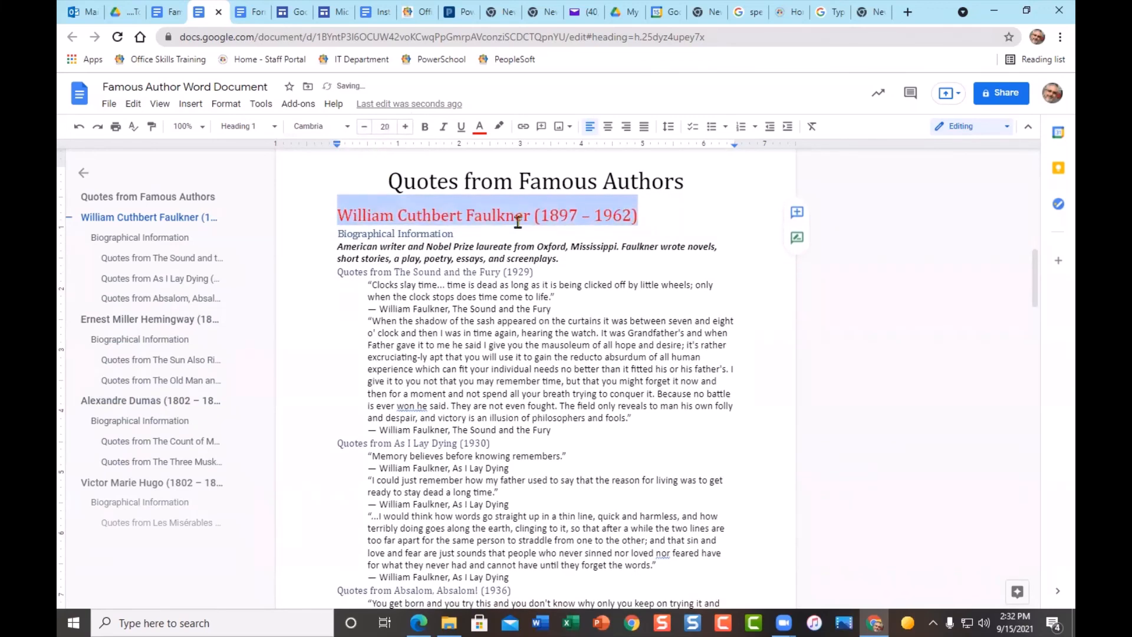
# - Update Heading 1 to match the size-20 heading and check the Hemingway and Dumas sections via the outline
pyautogui.click(259, 127)
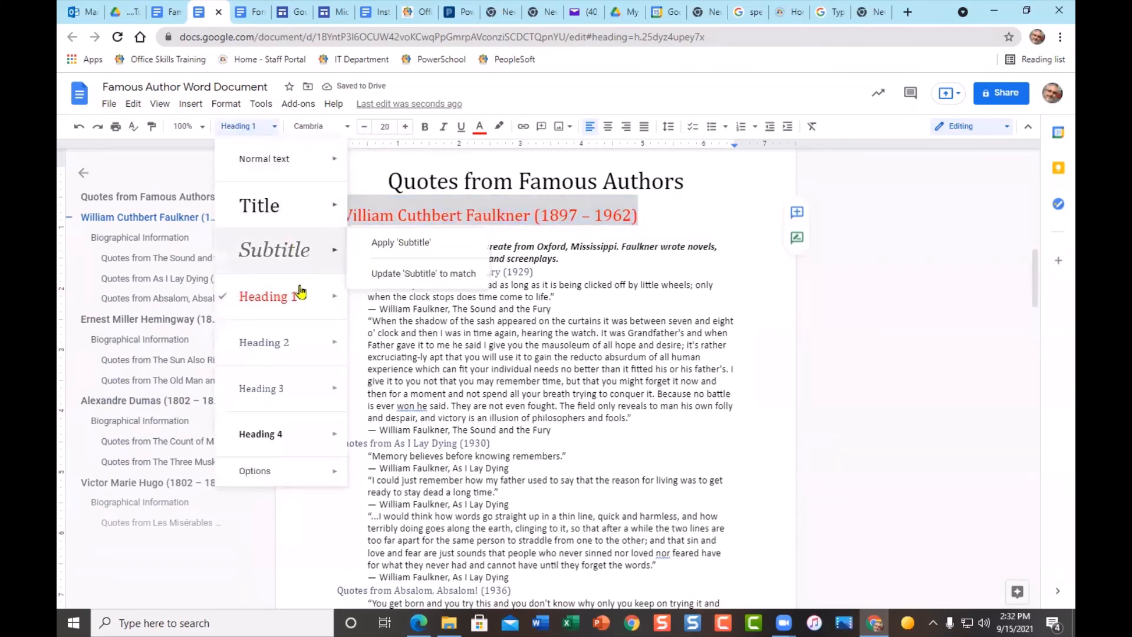
pyautogui.moveTo(307, 307)
pyautogui.click(406, 322)
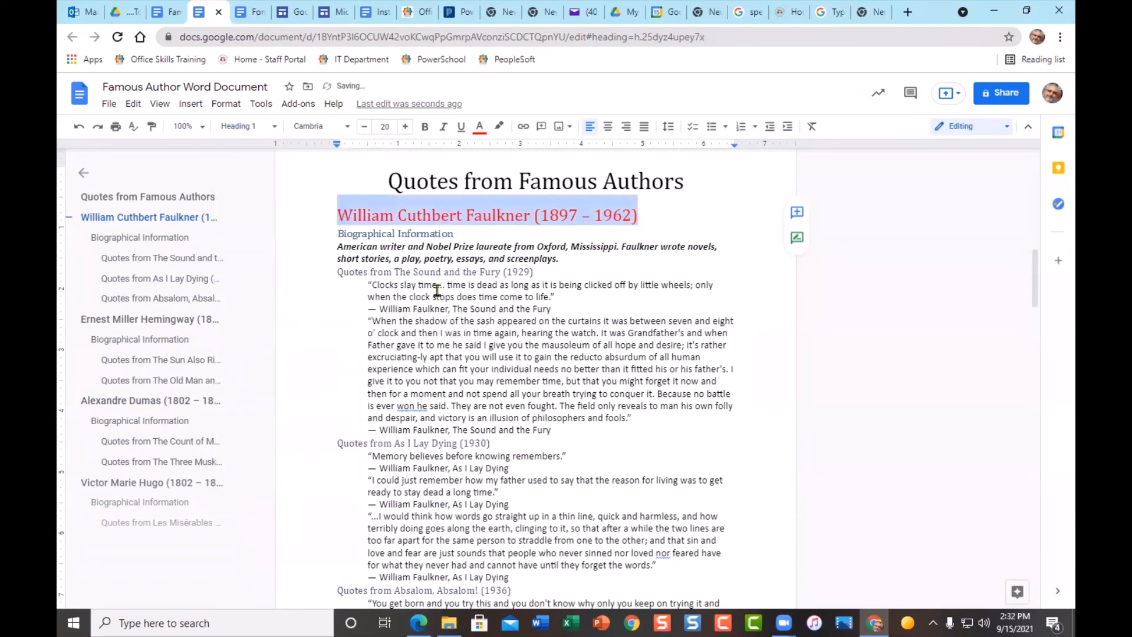
pyautogui.click(139, 319)
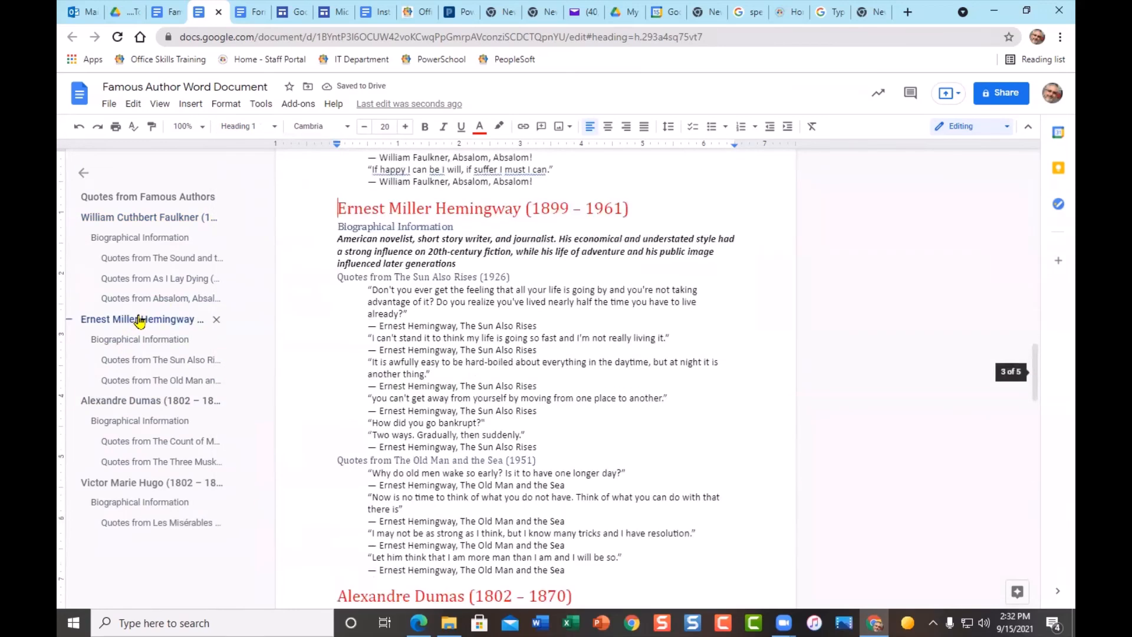
pyautogui.click(154, 401)
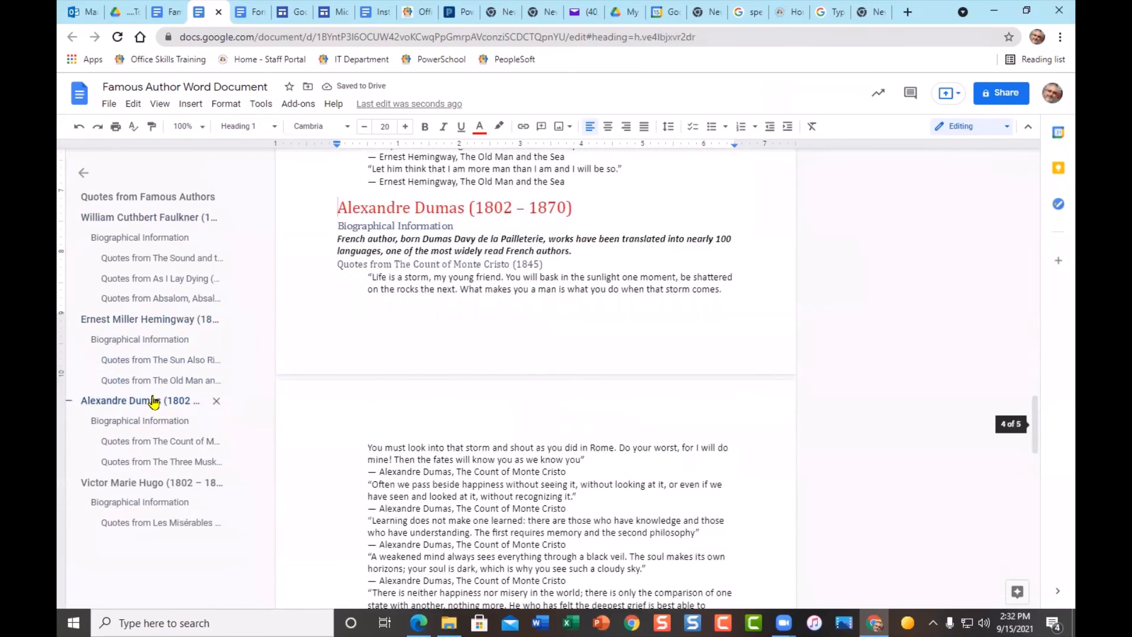
pyautogui.scroll(7, 354, 336)
pyautogui.scroll(10, 378, 331)
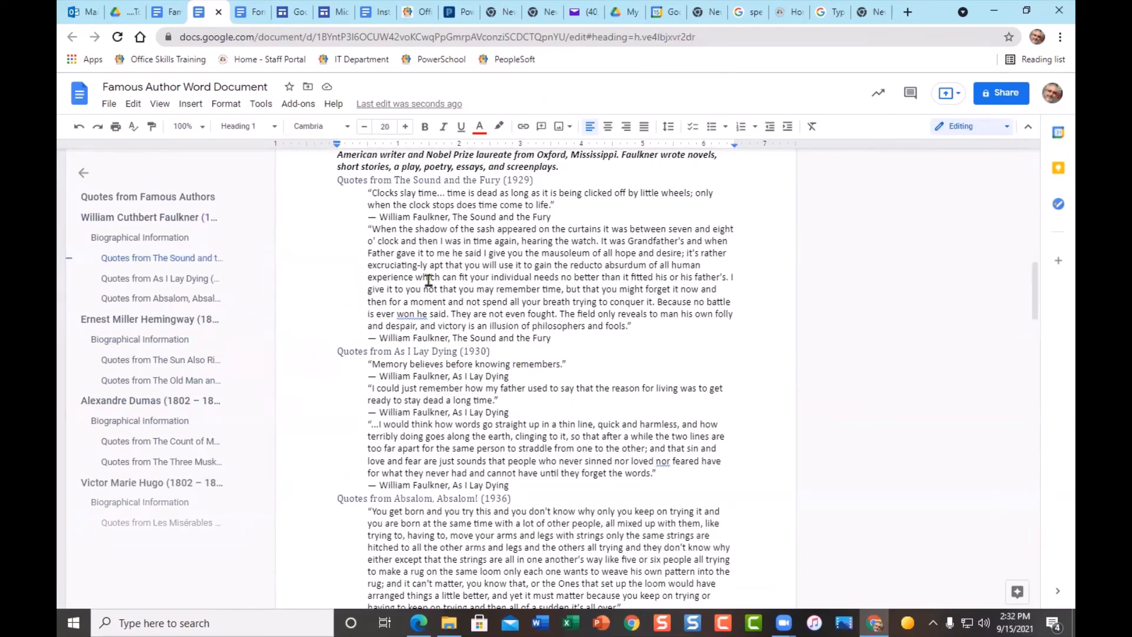
# - Undo all the heading size and colour changes on the Faulkner and Hemingway headings
pyautogui.click(76, 129)
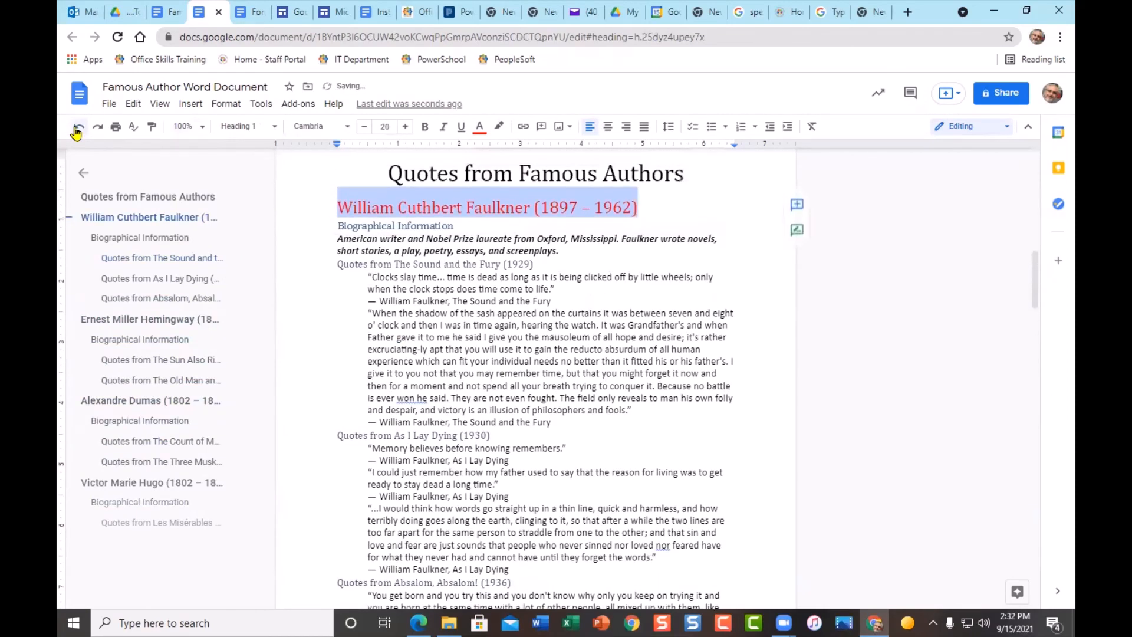
pyautogui.click(77, 129)
pyautogui.click(77, 128)
pyautogui.click(76, 128)
pyautogui.click(76, 128)
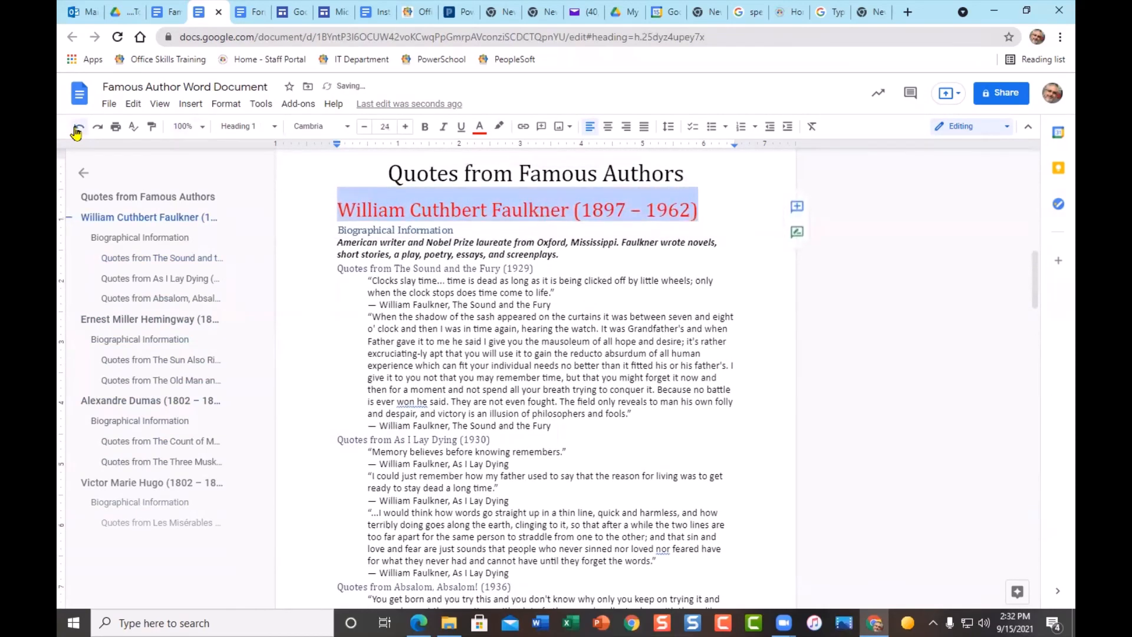
pyautogui.click(77, 128)
pyautogui.click(76, 129)
pyautogui.click(77, 130)
pyautogui.click(77, 129)
pyautogui.click(77, 130)
pyautogui.click(77, 130)
pyautogui.click(76, 130)
pyautogui.click(77, 130)
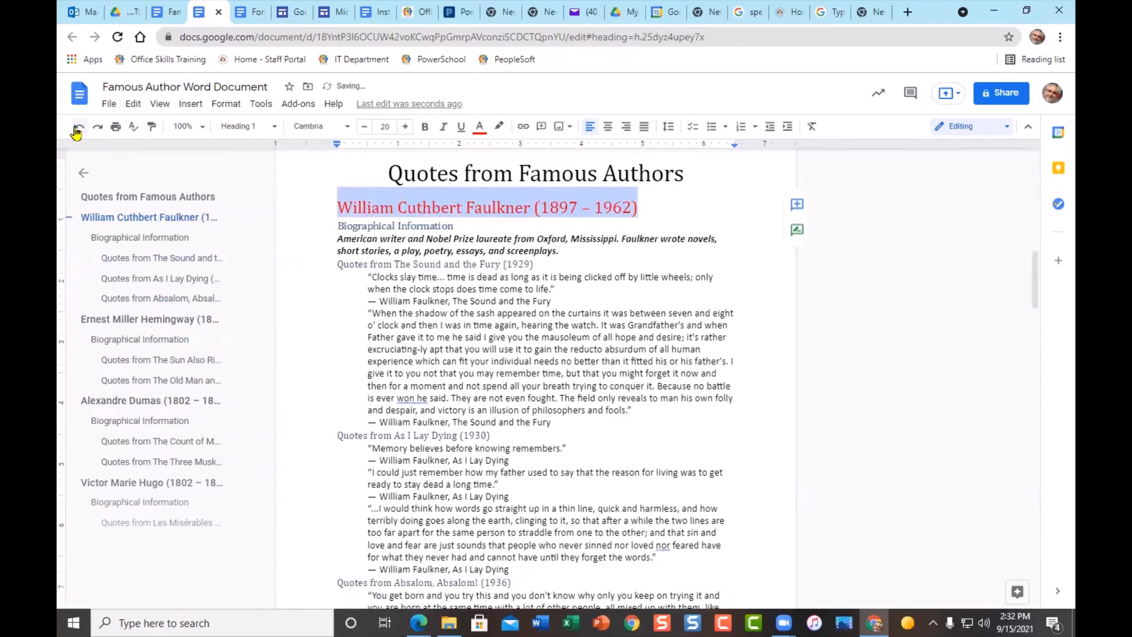
pyautogui.click(77, 130)
pyautogui.click(76, 130)
pyautogui.click(77, 129)
pyautogui.click(76, 130)
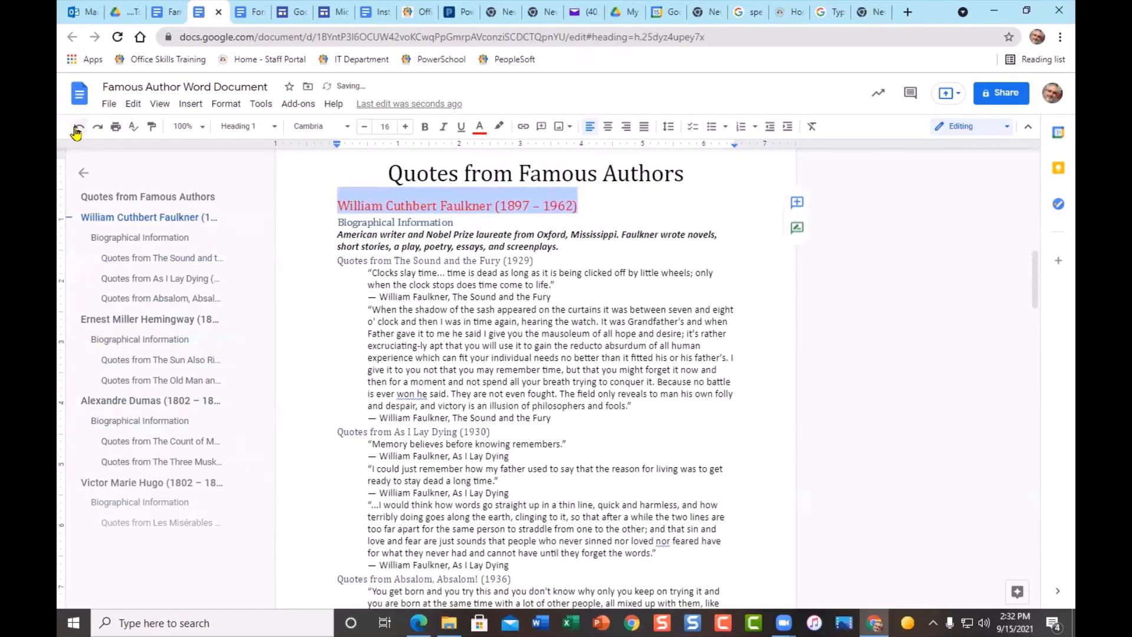
pyautogui.click(76, 129)
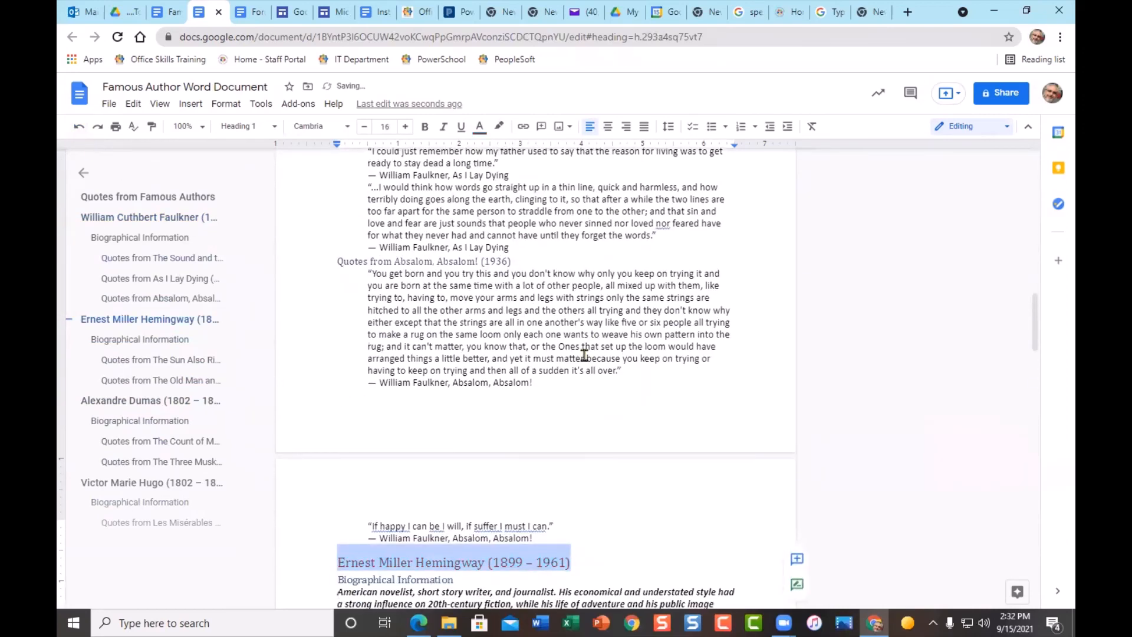
# - Scroll back up to the blank first page
pyautogui.scroll(3, 546, 369)
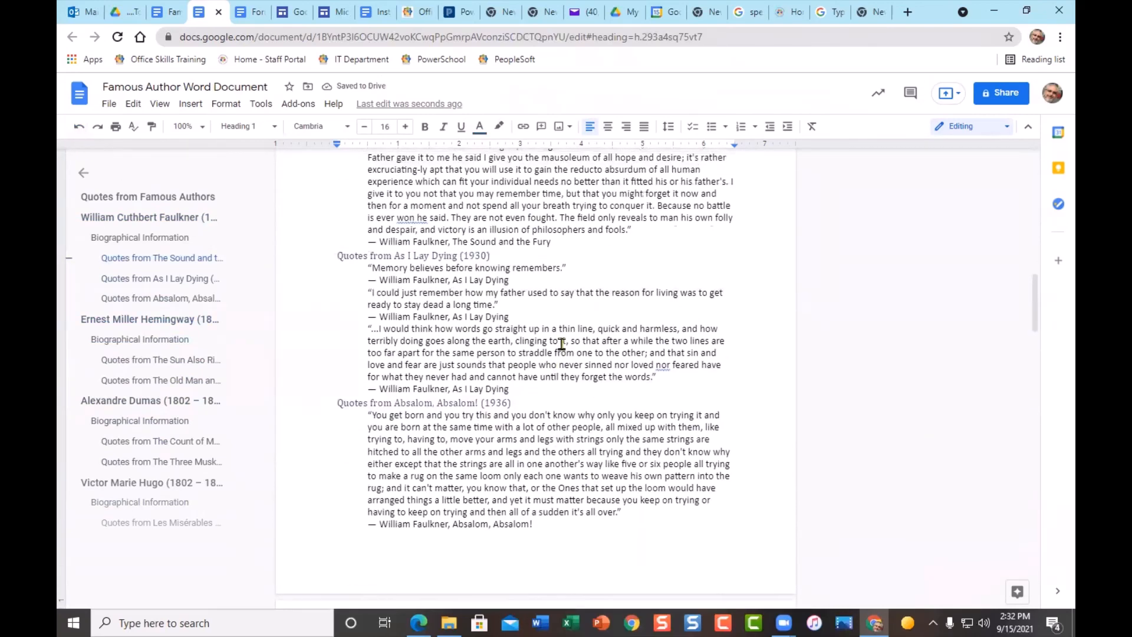
pyautogui.scroll(3, 562, 344)
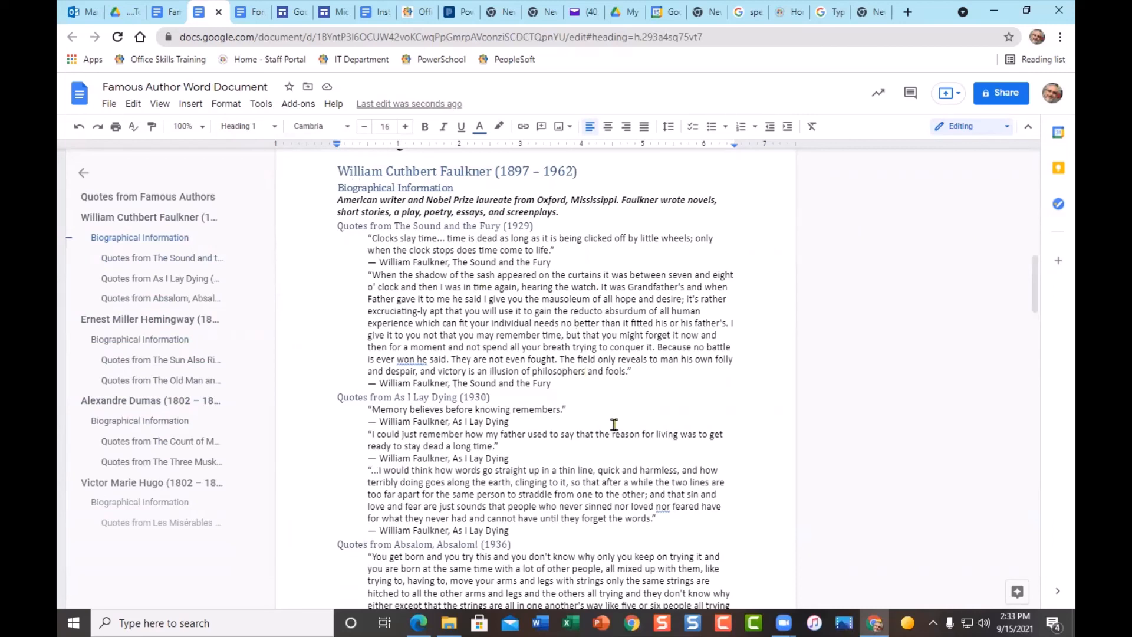
pyautogui.scroll(1, 614, 425)
pyautogui.scroll(-2, 619, 407)
pyautogui.scroll(2, 624, 388)
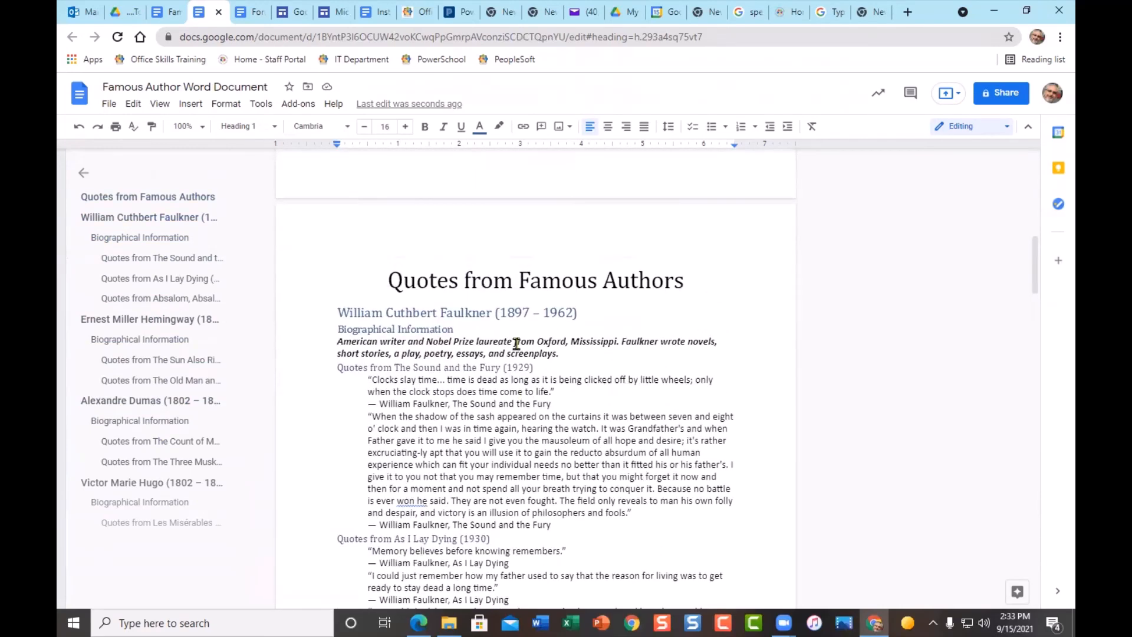
pyautogui.scroll(-2, 516, 344)
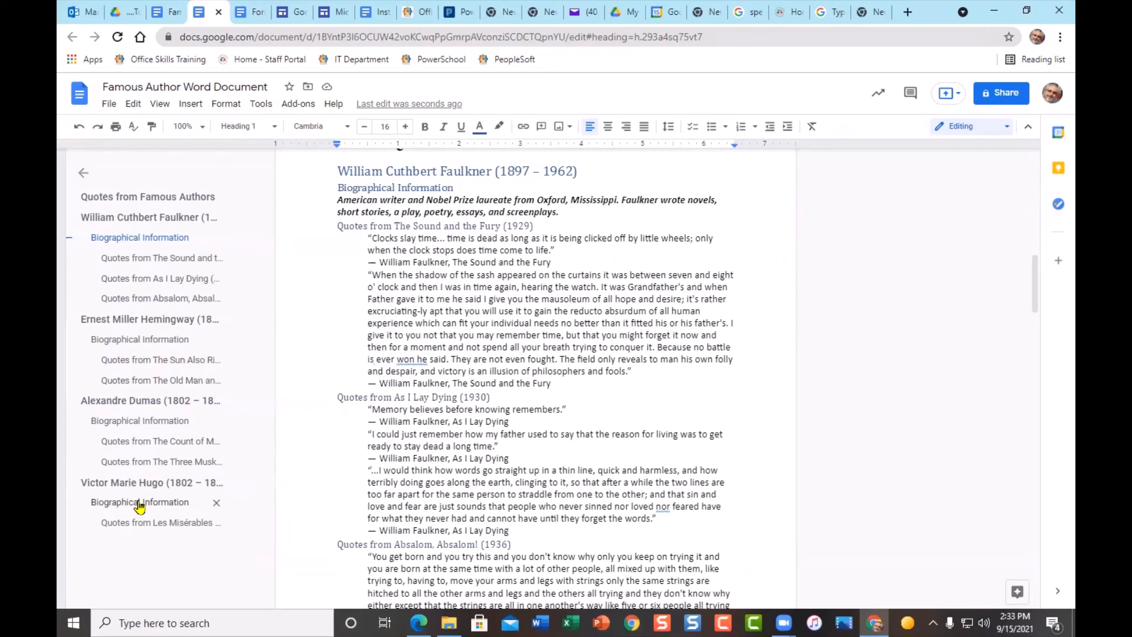
pyautogui.scroll(3, 529, 430)
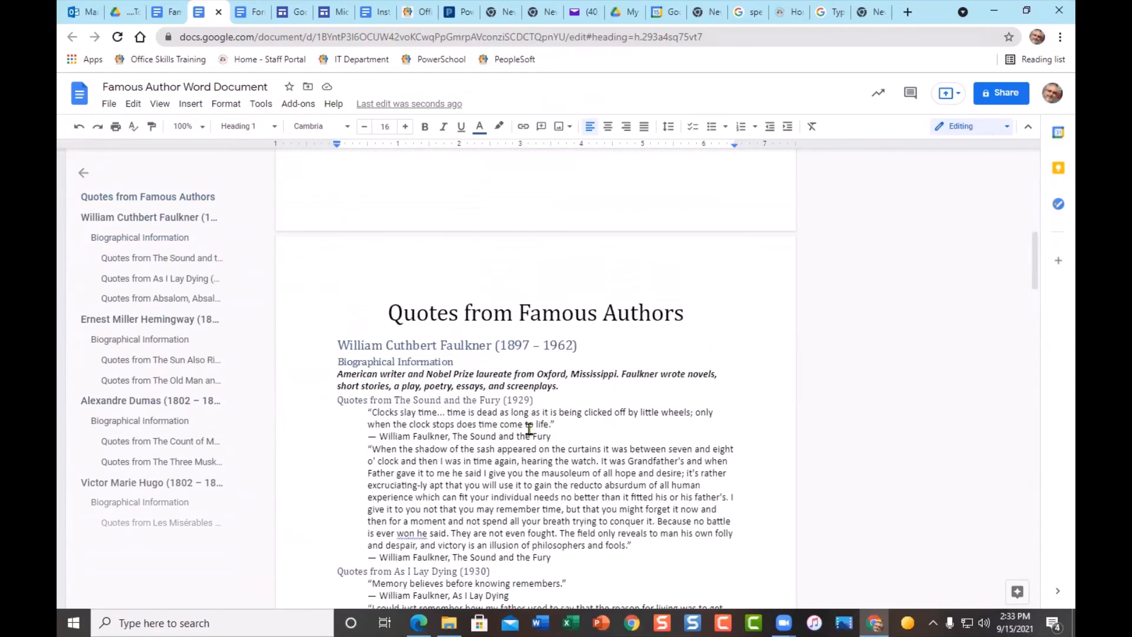
pyautogui.scroll(10, 529, 429)
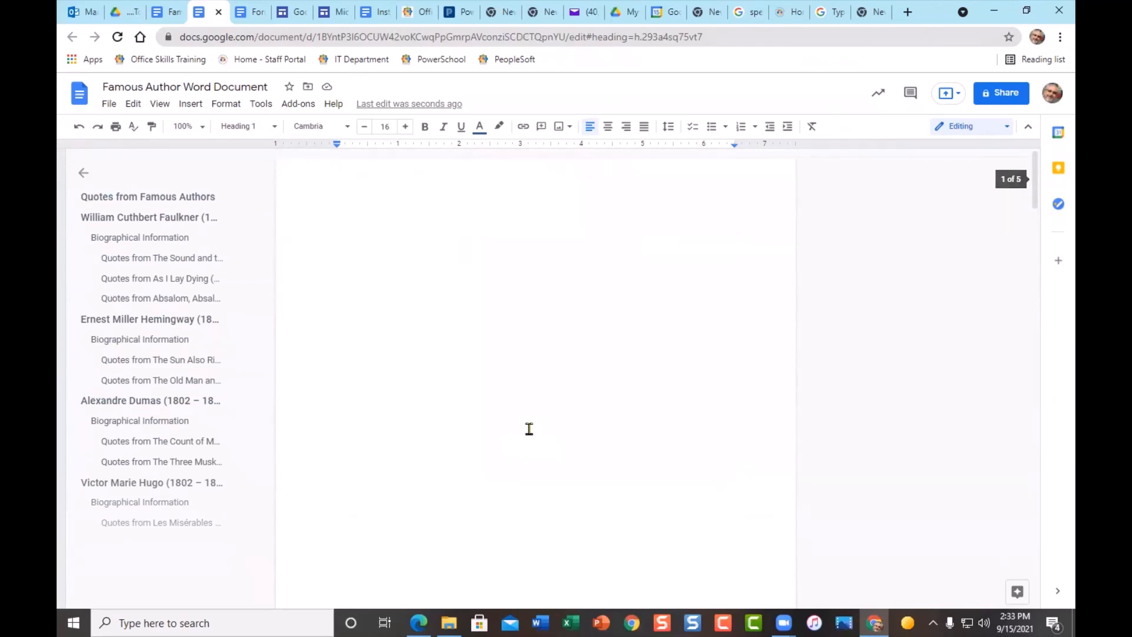
# - Insert a left-aligned table of contents with page numbers on the blank first page
pyautogui.click(414, 274)
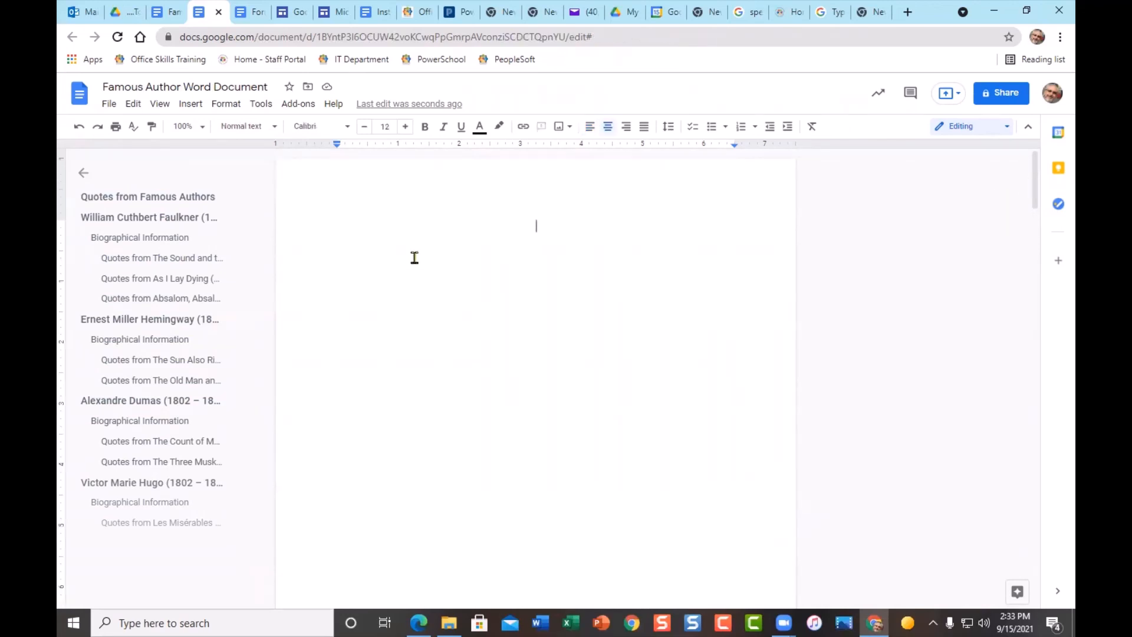
pyautogui.click(590, 128)
pyautogui.click(179, 105)
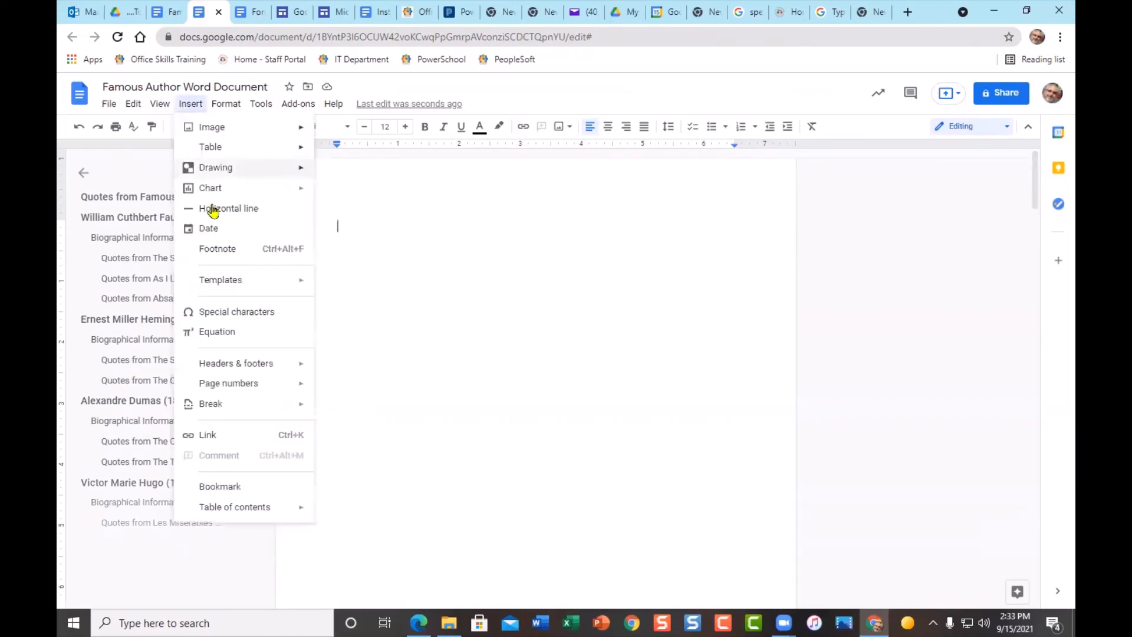
pyautogui.moveTo(298, 513)
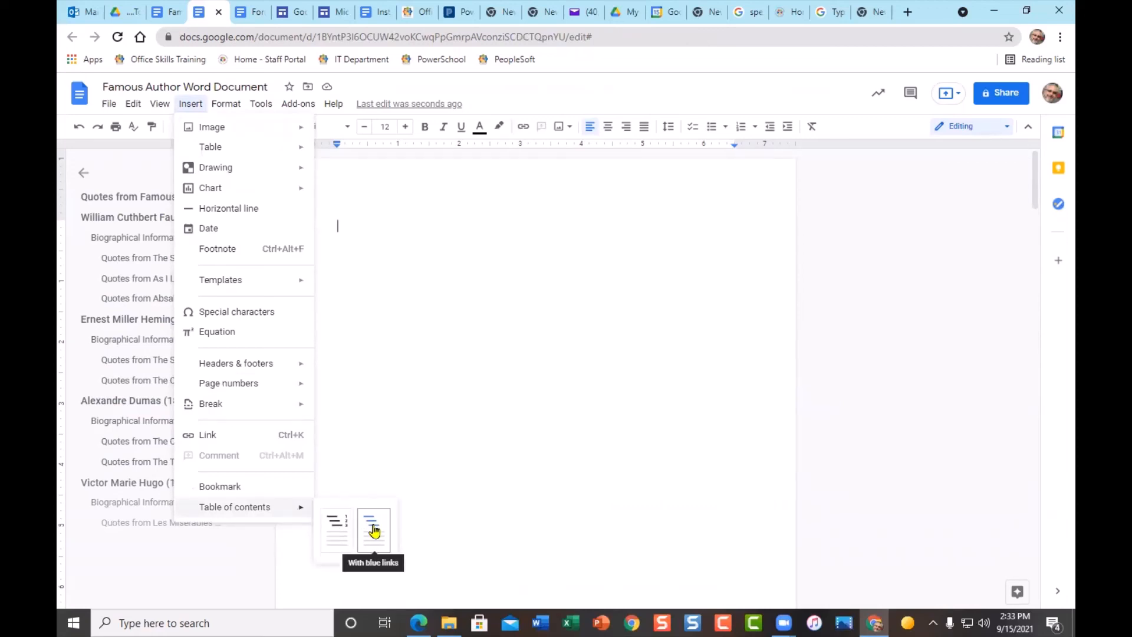
pyautogui.click(333, 532)
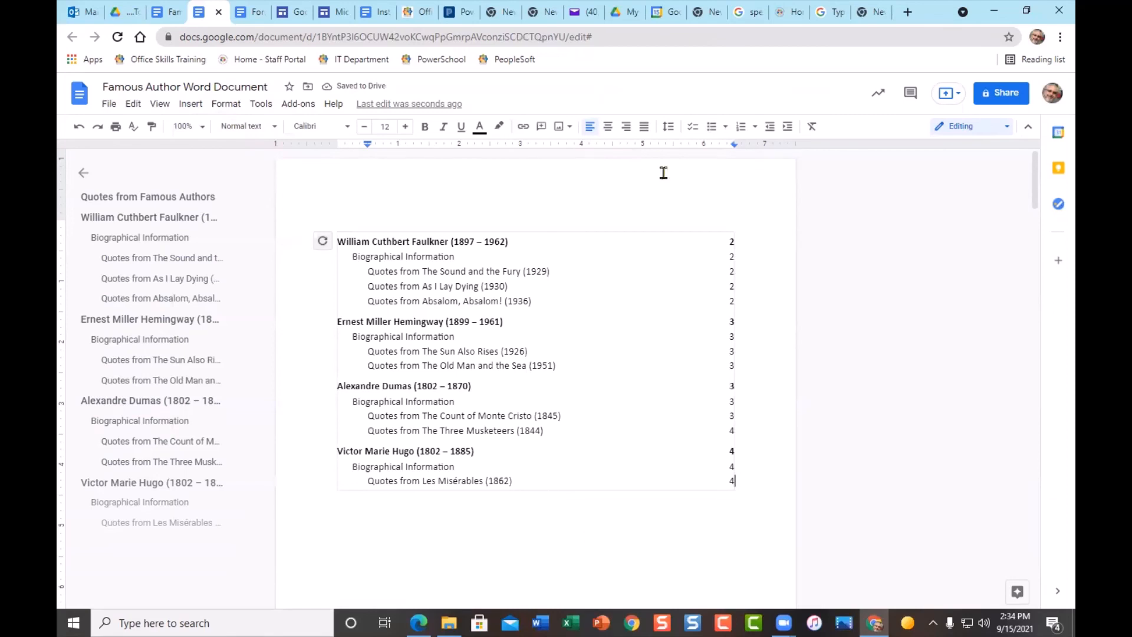
pyautogui.scroll(-2, 731, 294)
pyautogui.scroll(-5, 738, 322)
pyautogui.scroll(5, 738, 322)
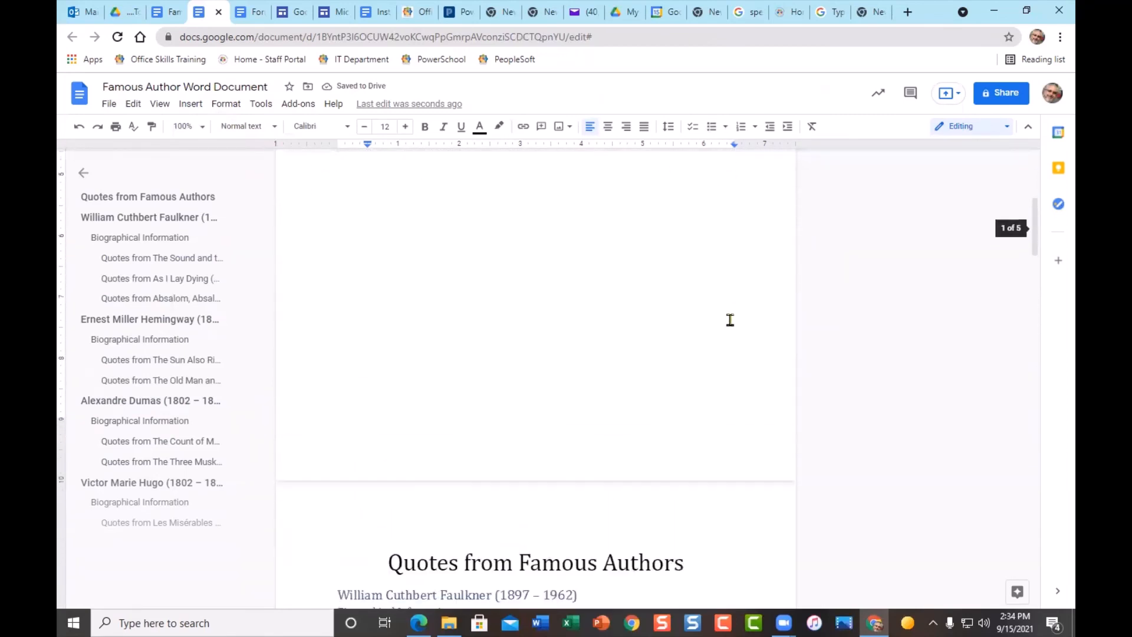
pyautogui.scroll(2, 726, 320)
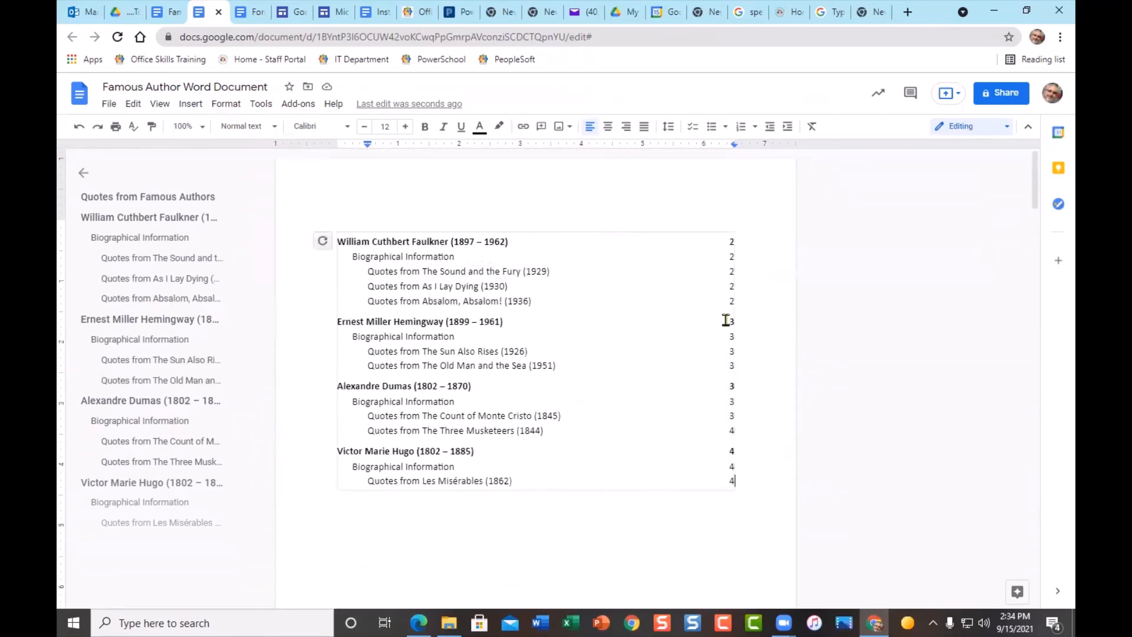
pyautogui.doubleClick(673, 194)
# - Add page numbers to the footer through the header's Page numbers options
pyautogui.click(777, 230)
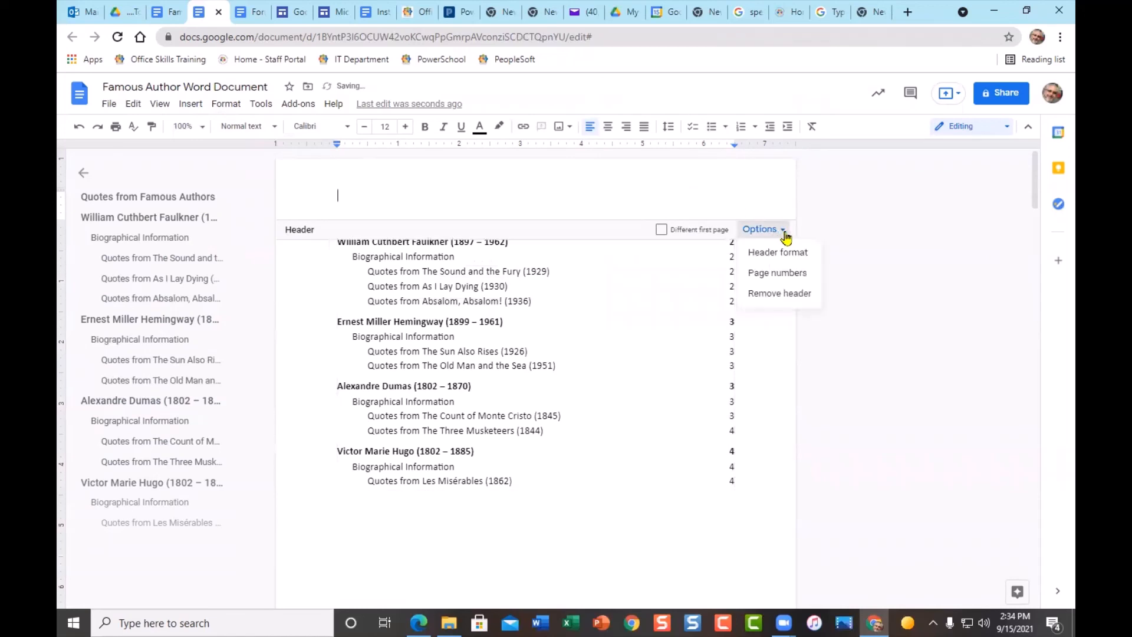
pyautogui.click(797, 276)
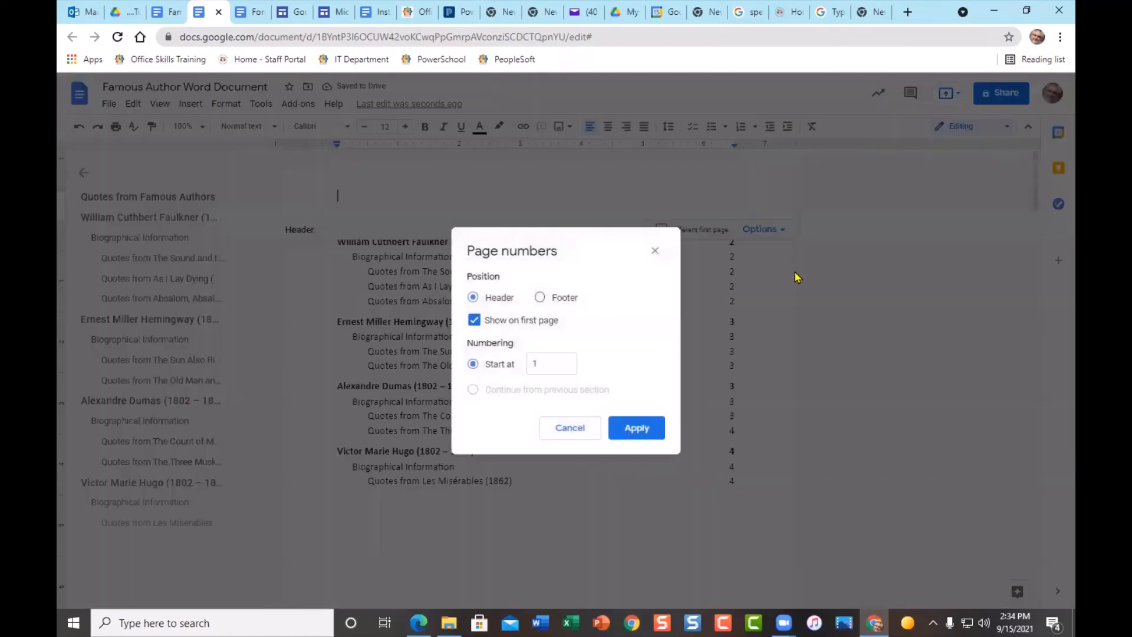
pyautogui.click(542, 299)
pyautogui.click(635, 429)
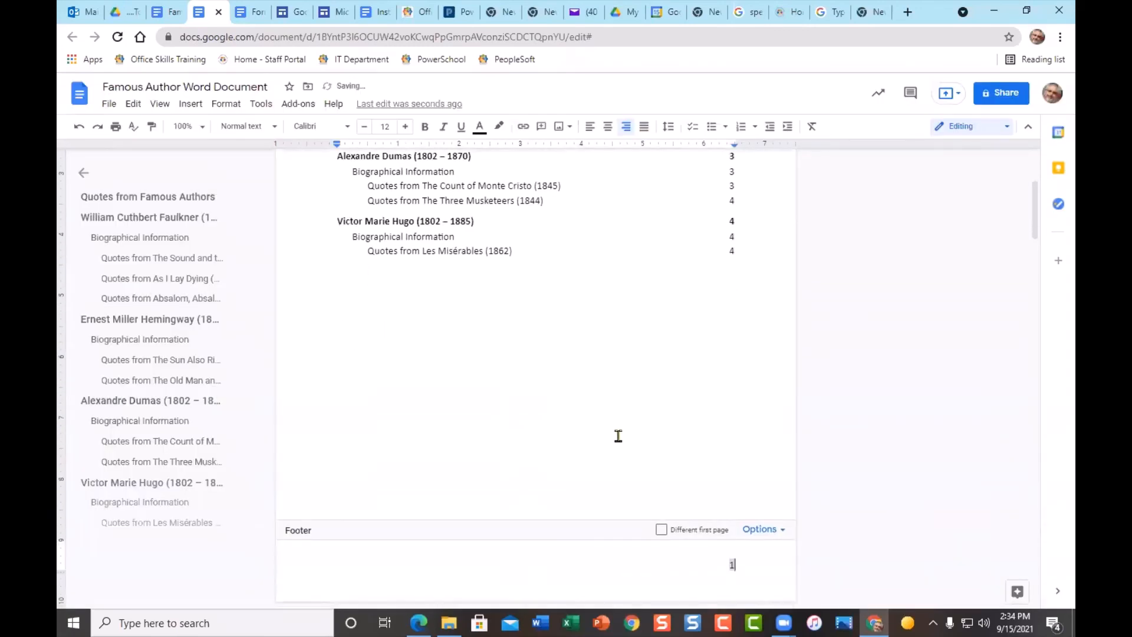
# - Return to the body text and check that the footer numbering starts at 1 on the contents page
pyautogui.scroll(-3, 742, 474)
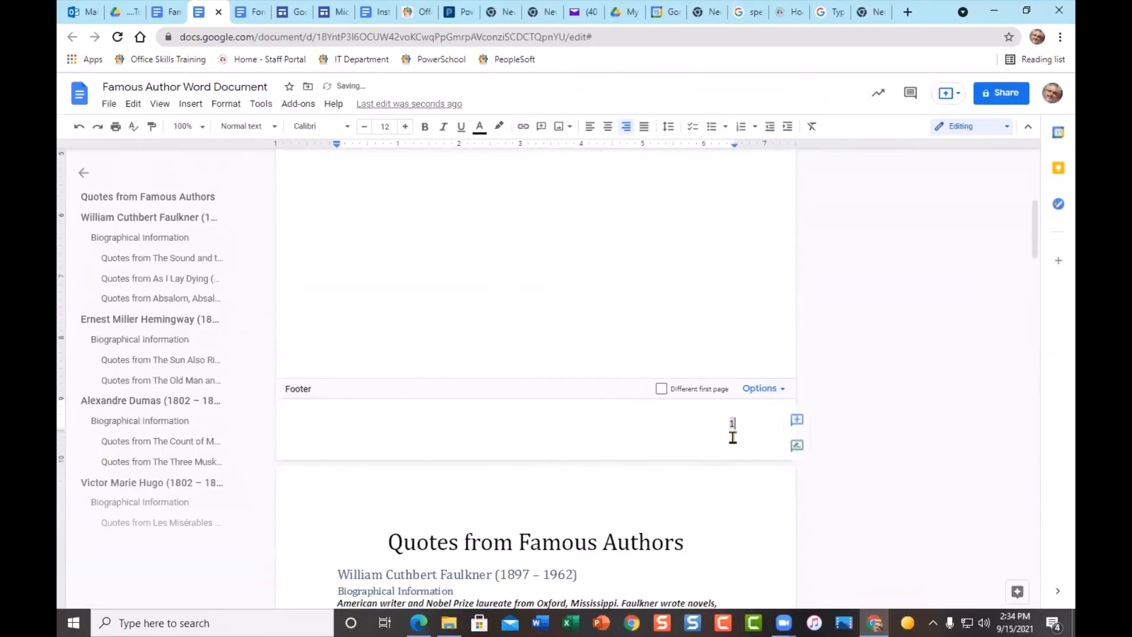
pyautogui.click(661, 304)
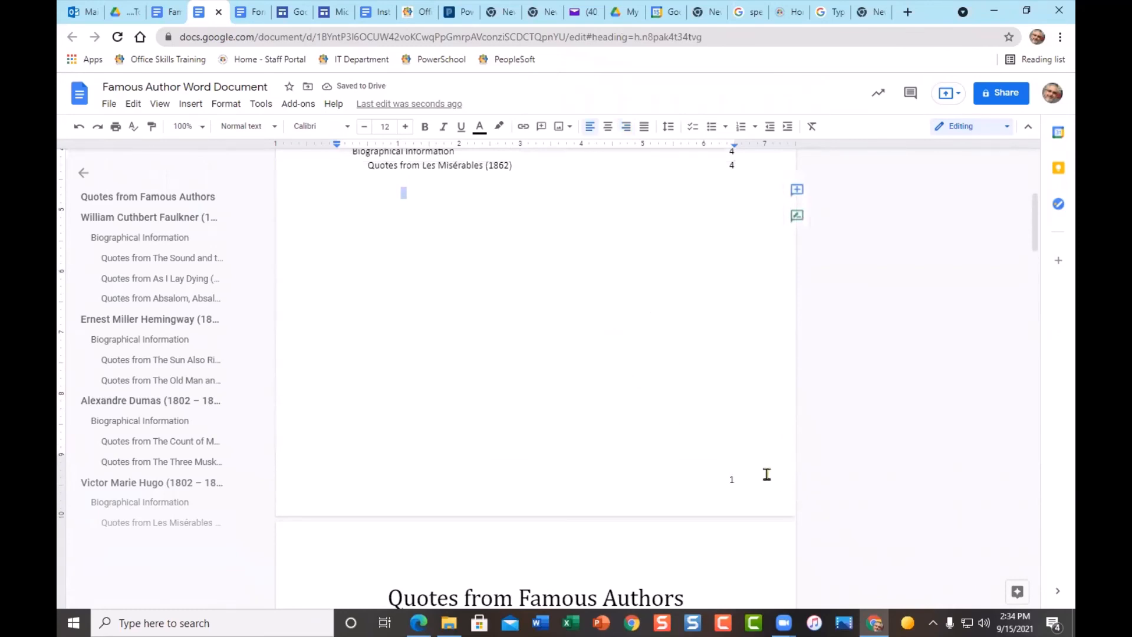
pyautogui.scroll(5, 768, 470)
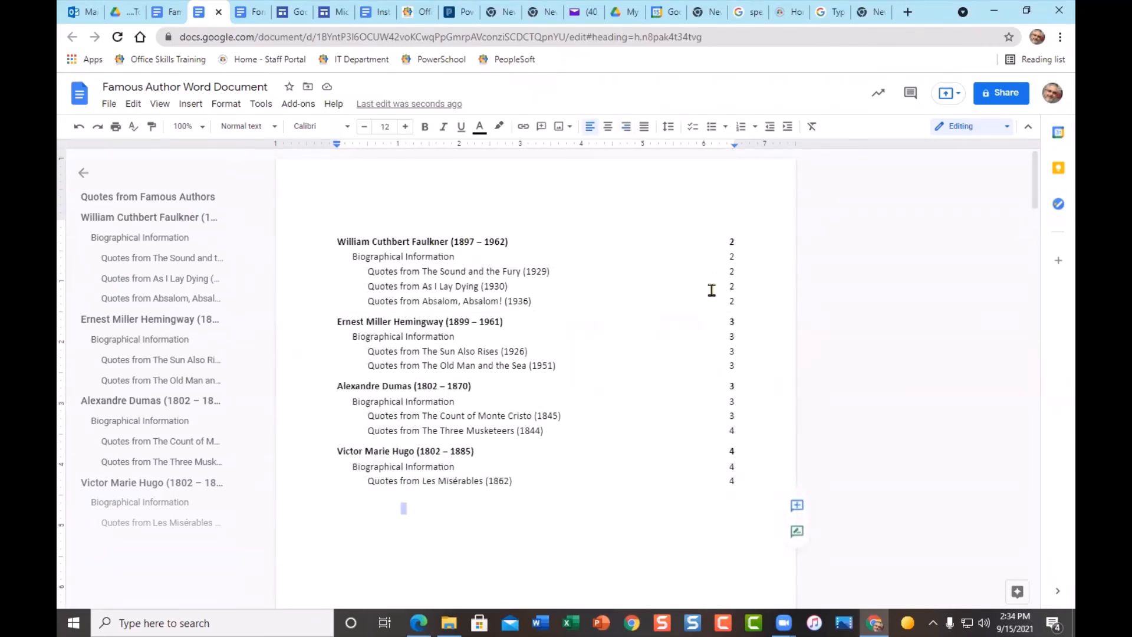
pyautogui.scroll(-5, 711, 292)
pyautogui.scroll(-7, 699, 319)
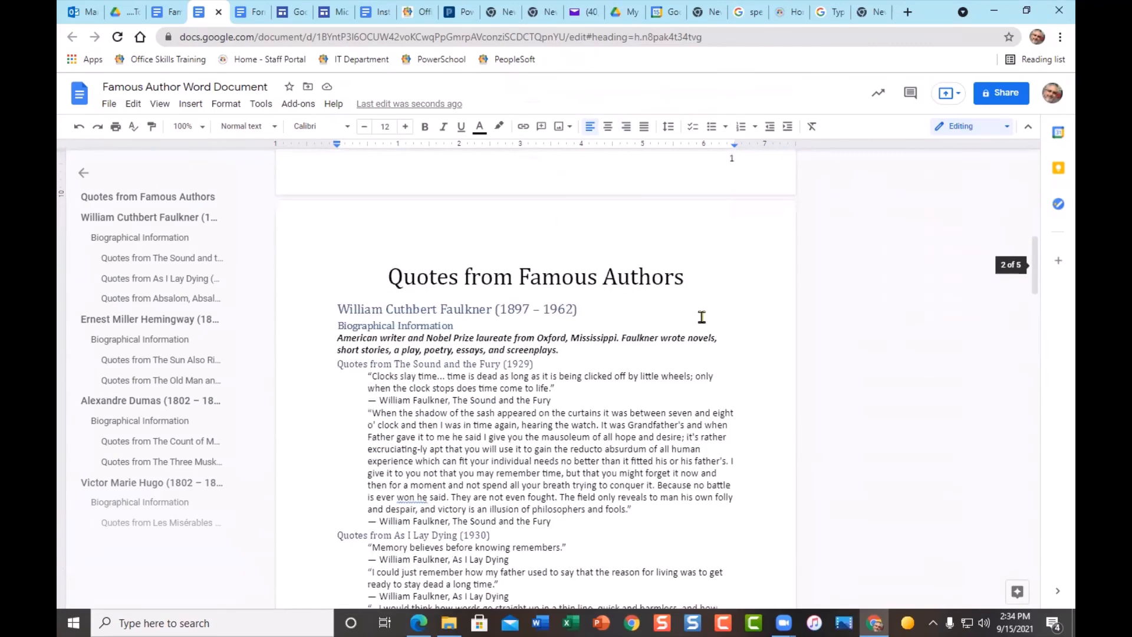
pyautogui.scroll(6, 518, 265)
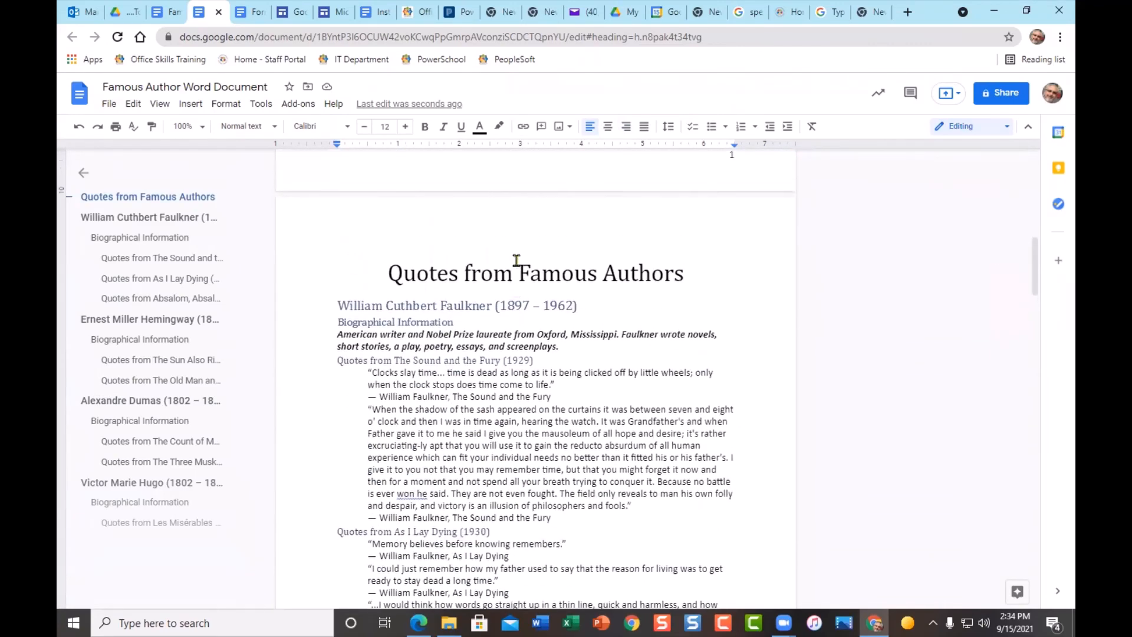
pyautogui.scroll(4, 563, 334)
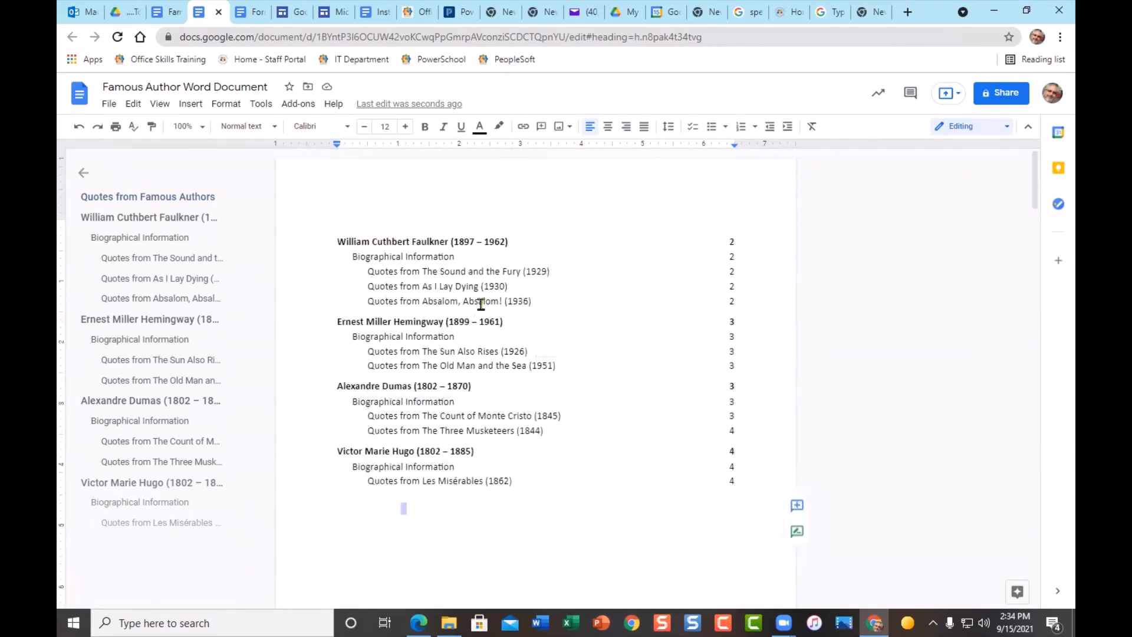